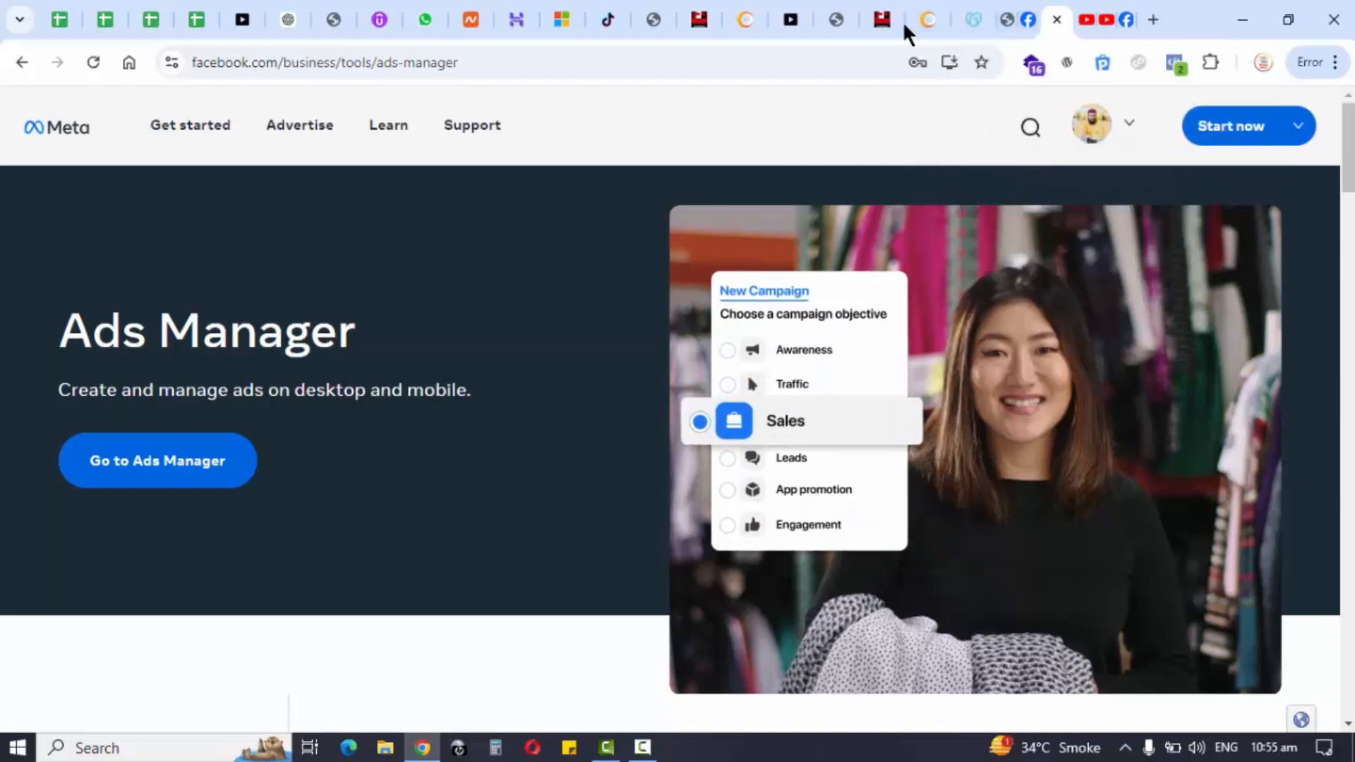
# Switch to the Talha Tech YouTube channel and look through its list of uploaded videos
pyautogui.click(1082, 21)
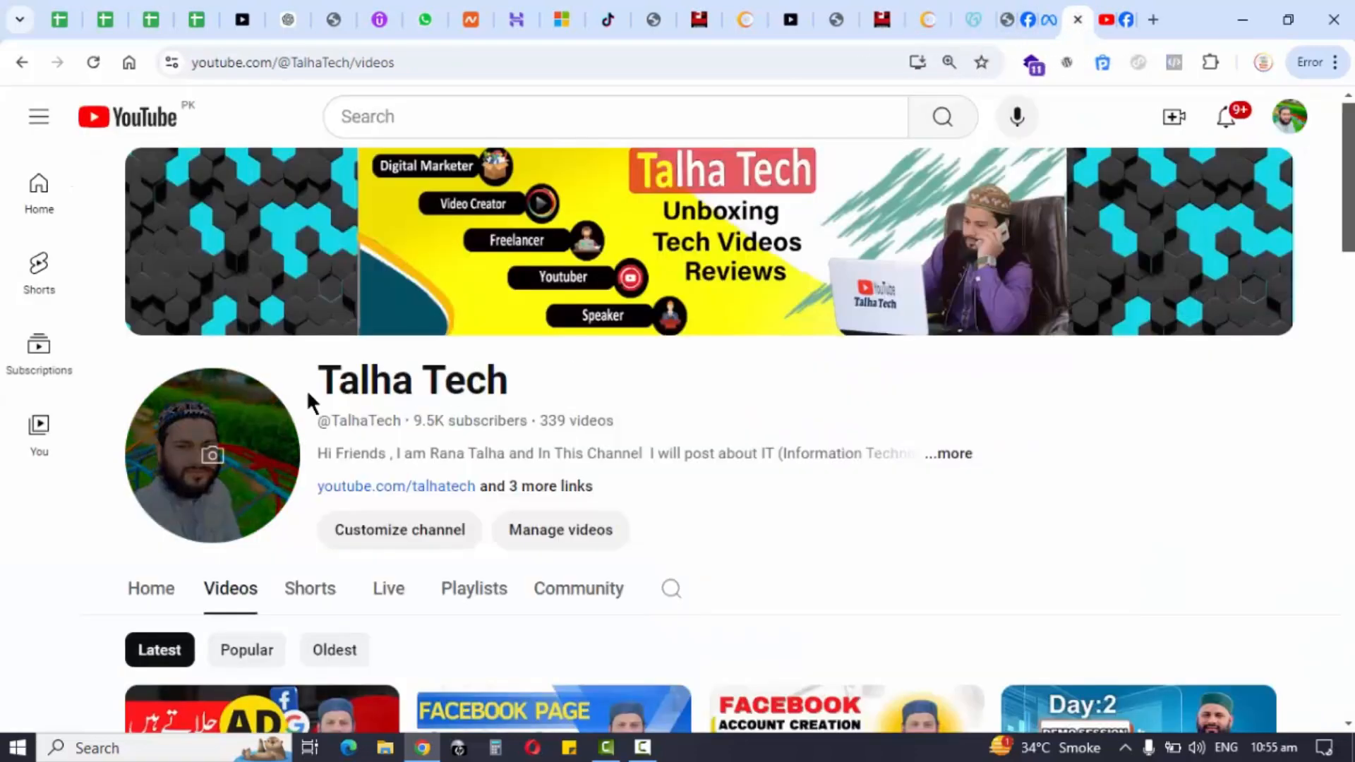
pyautogui.scroll(-7, 382, 395)
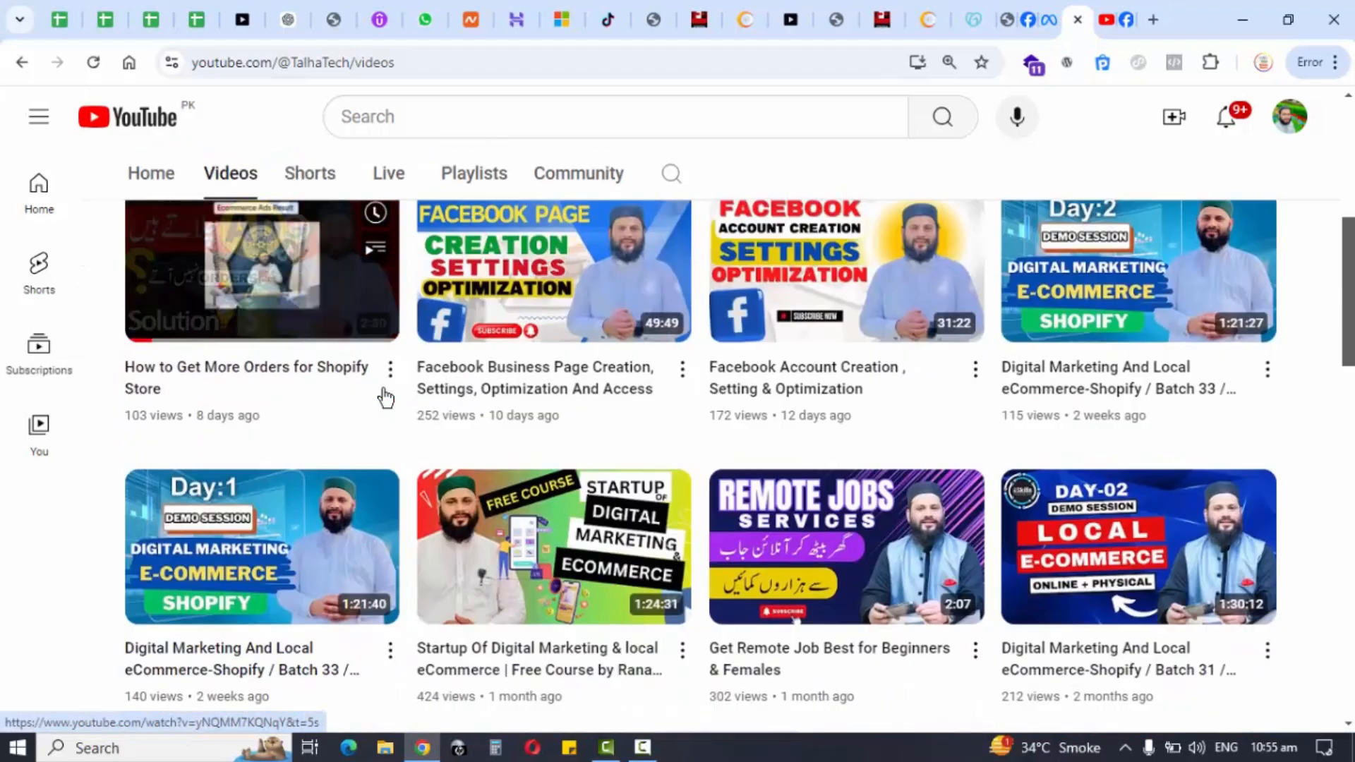
pyautogui.scroll(-5, 472, 369)
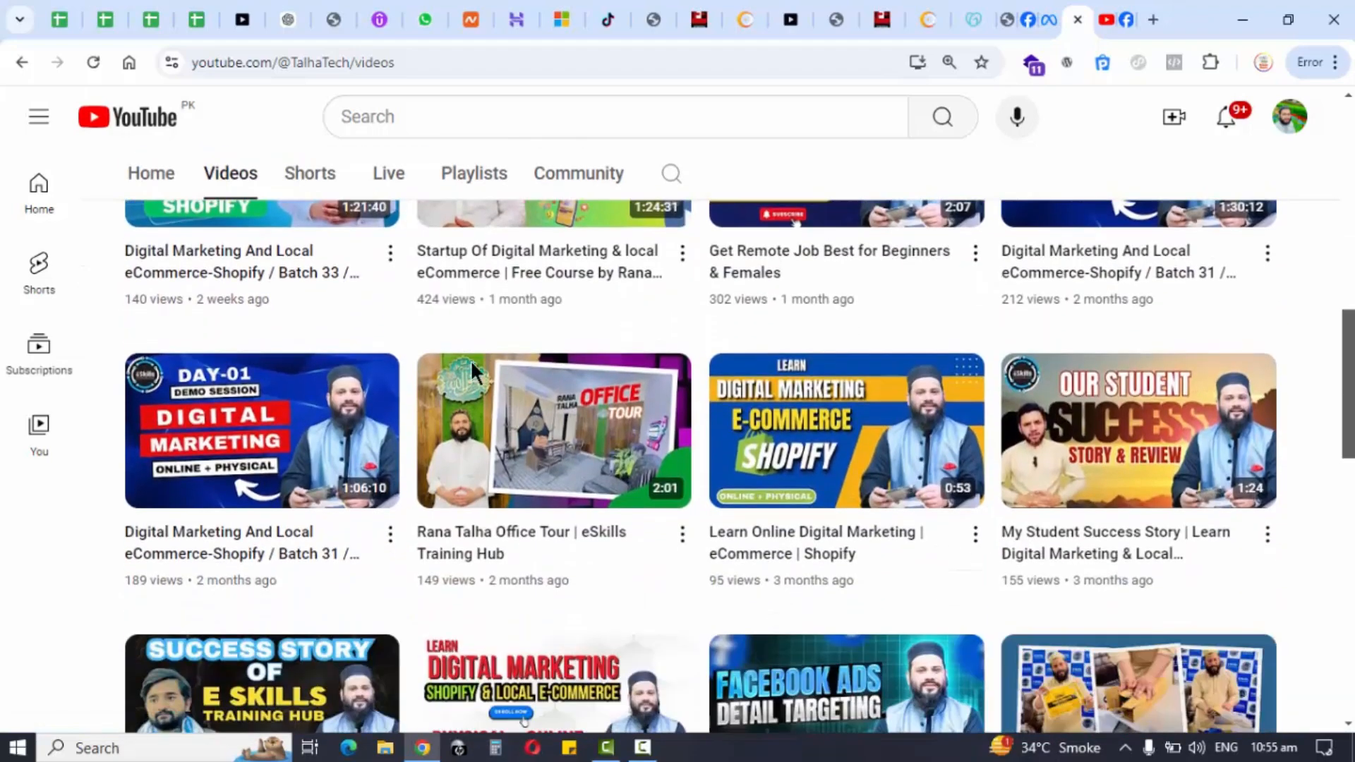
pyautogui.scroll(-4, 671, 438)
pyautogui.scroll(-1, 671, 438)
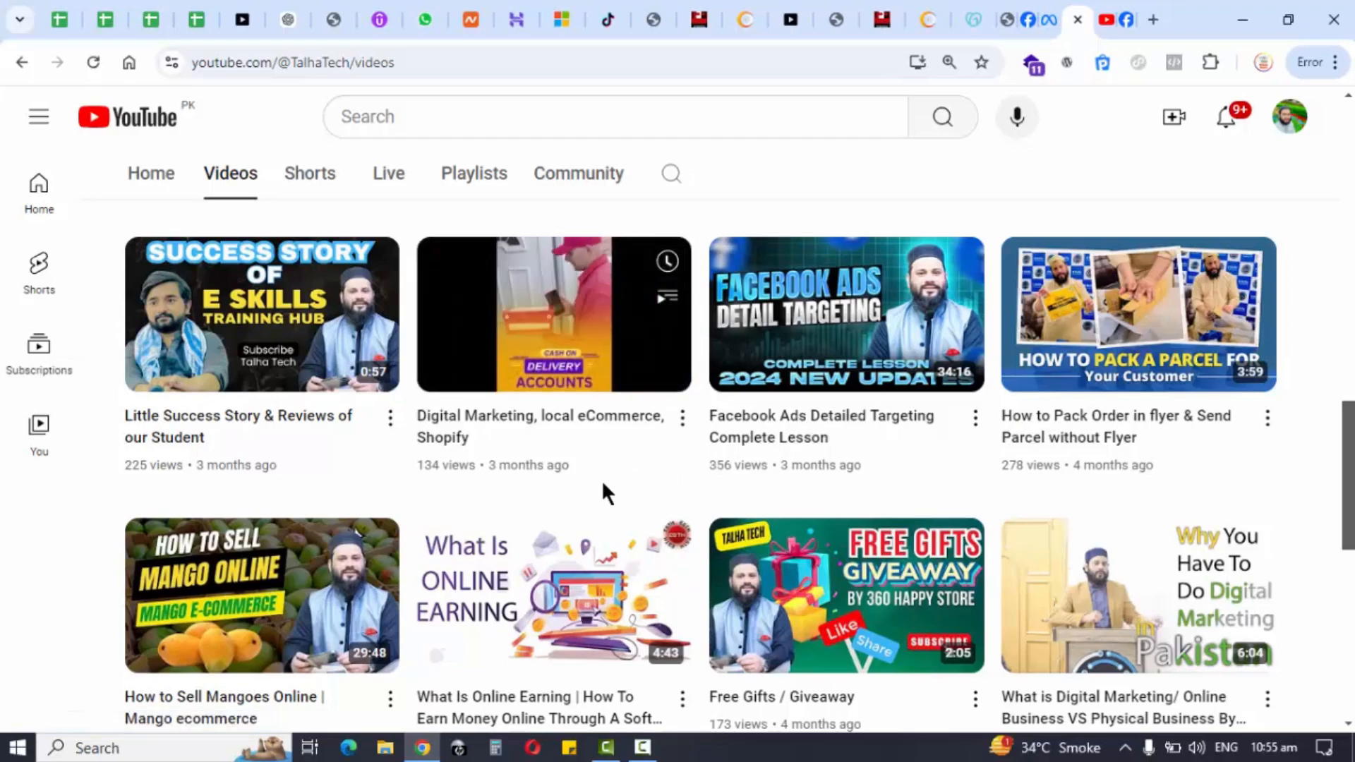
pyautogui.scroll(-4, 608, 501)
pyautogui.scroll(3, 635, 508)
pyautogui.scroll(-4, 769, 519)
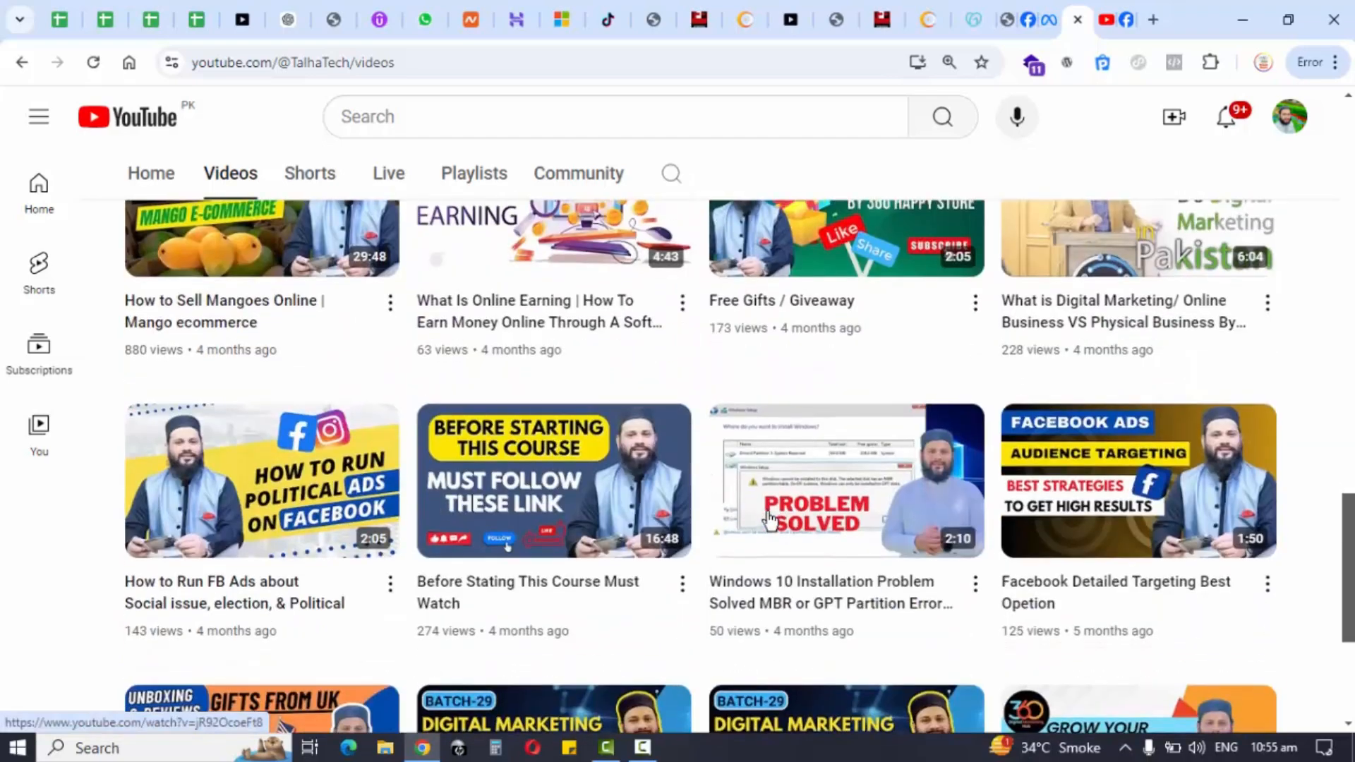
pyautogui.scroll(6, 769, 519)
# Switch to the 360 Non Stop YouTube channel and view its header and featured videos
pyautogui.click(1109, 19)
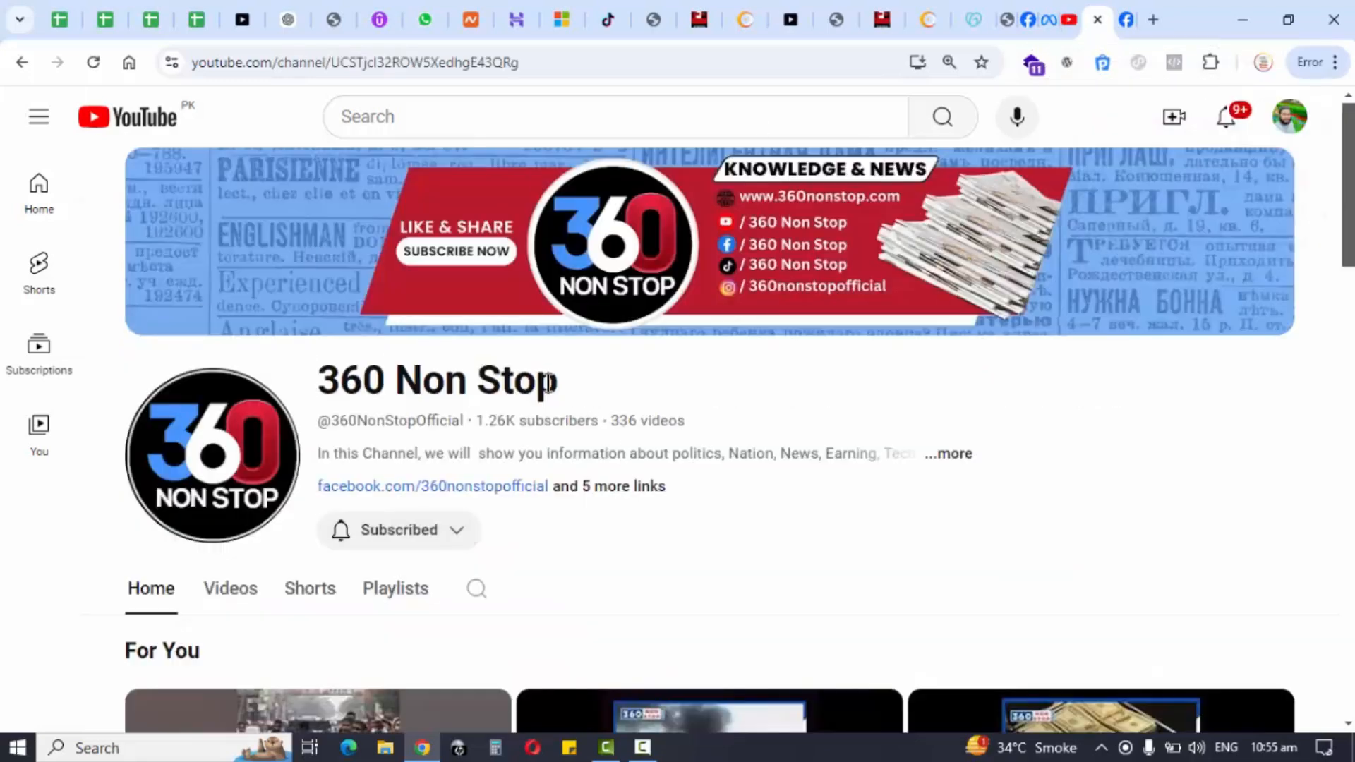
pyautogui.scroll(-3, 547, 385)
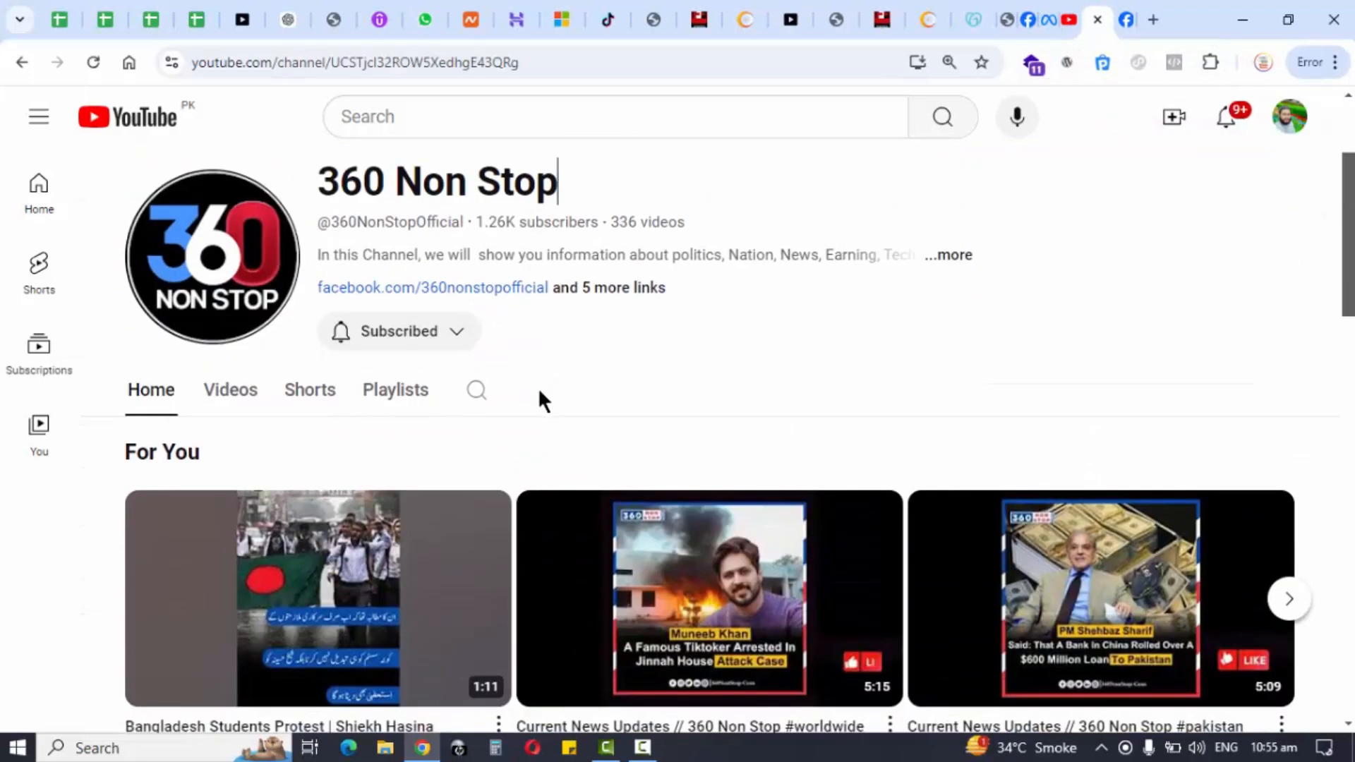
pyautogui.scroll(1, 538, 388)
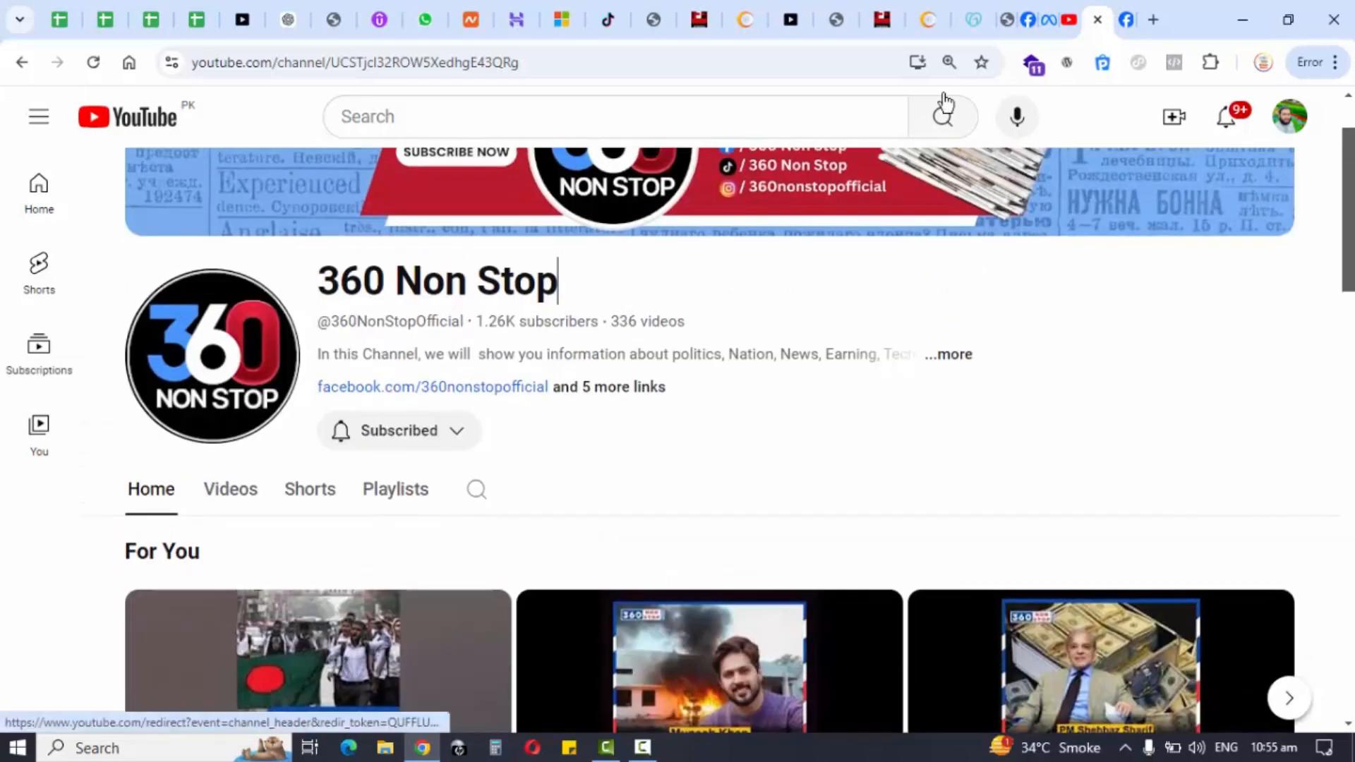
# Switch to the 360 Non Stop Facebook page and look through its page details, photos and recent posts
pyautogui.click(1098, 20)
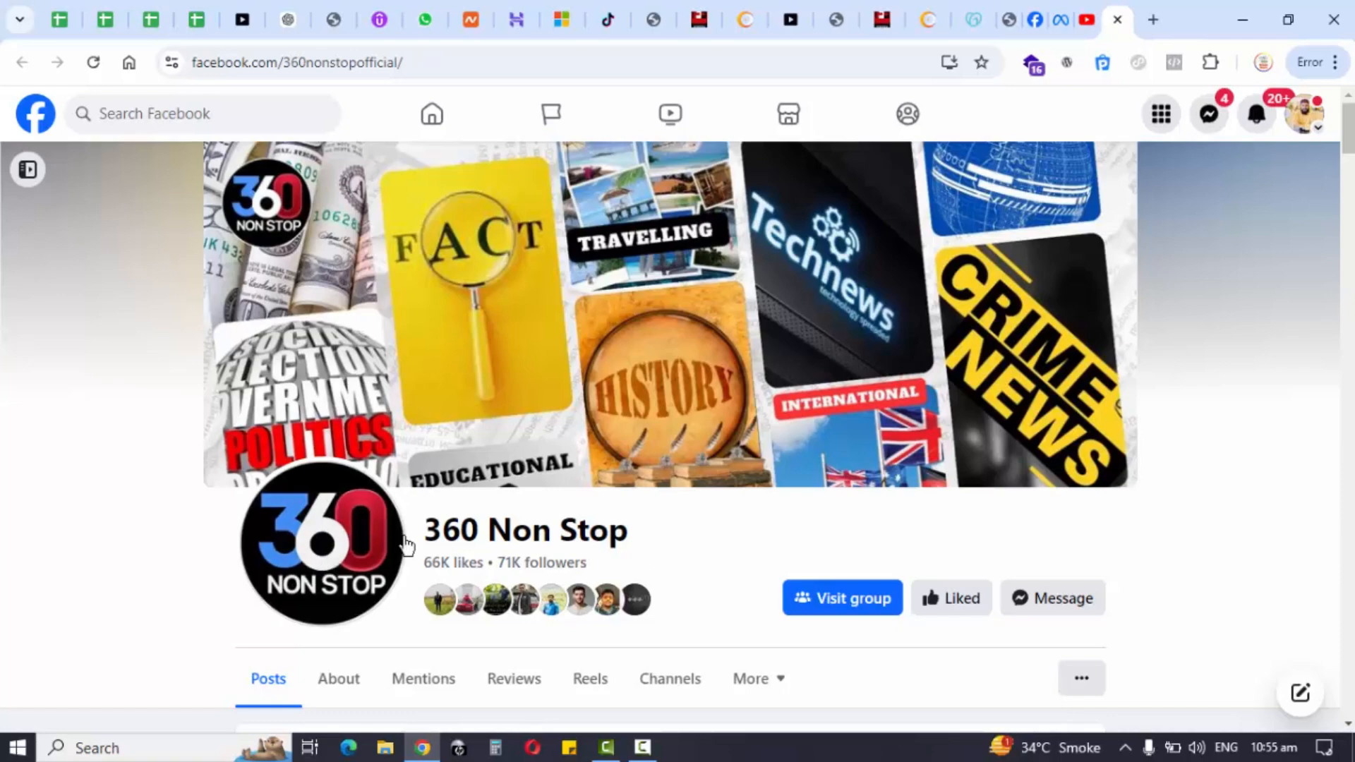
pyautogui.scroll(-1, 639, 388)
pyautogui.scroll(-12, 639, 393)
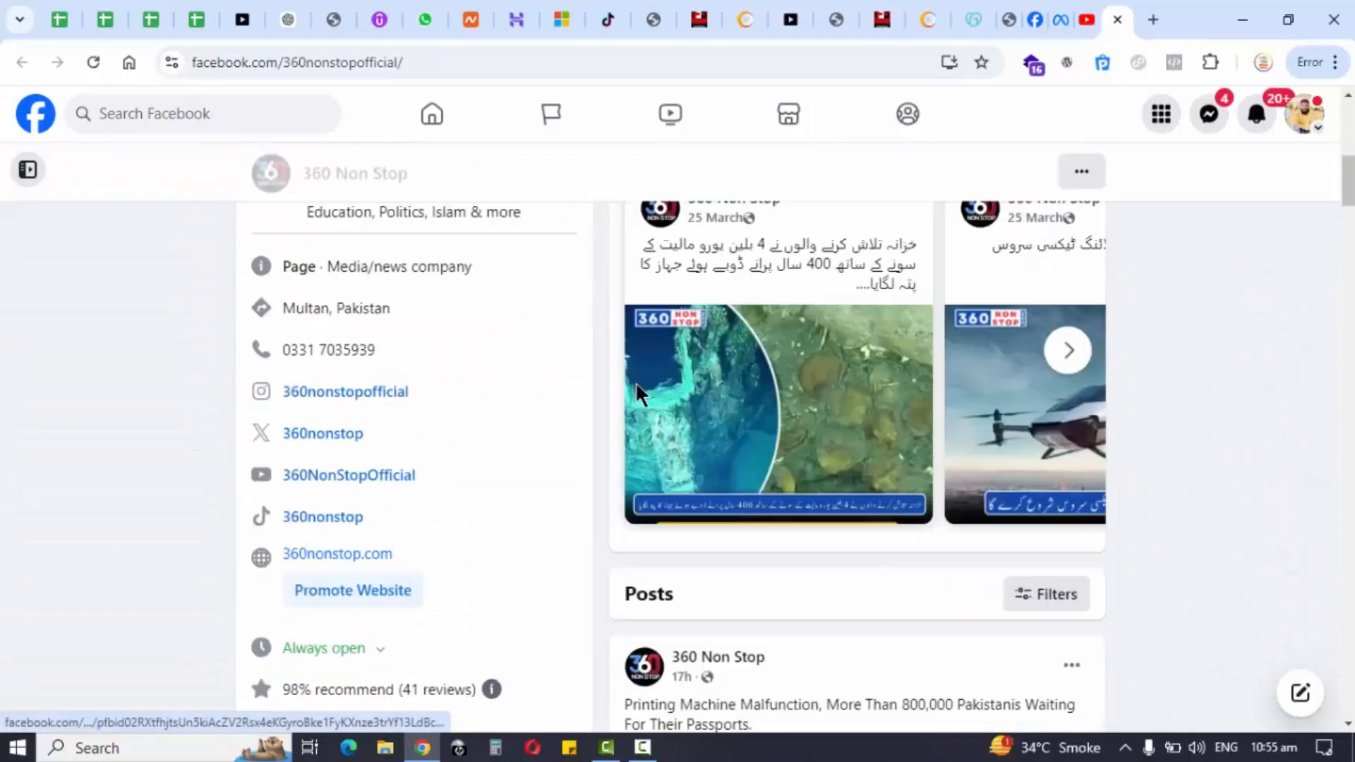
pyautogui.scroll(-18, 639, 394)
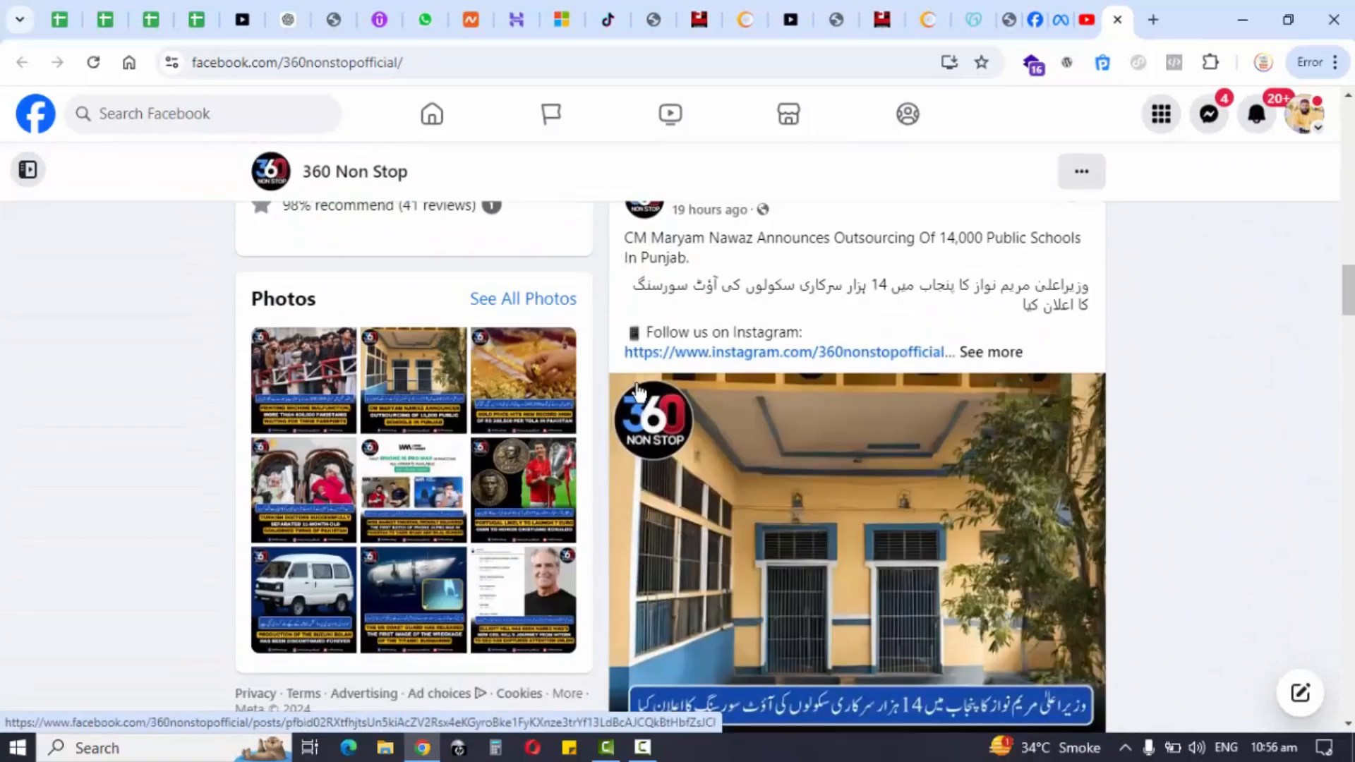
pyautogui.scroll(-18, 639, 393)
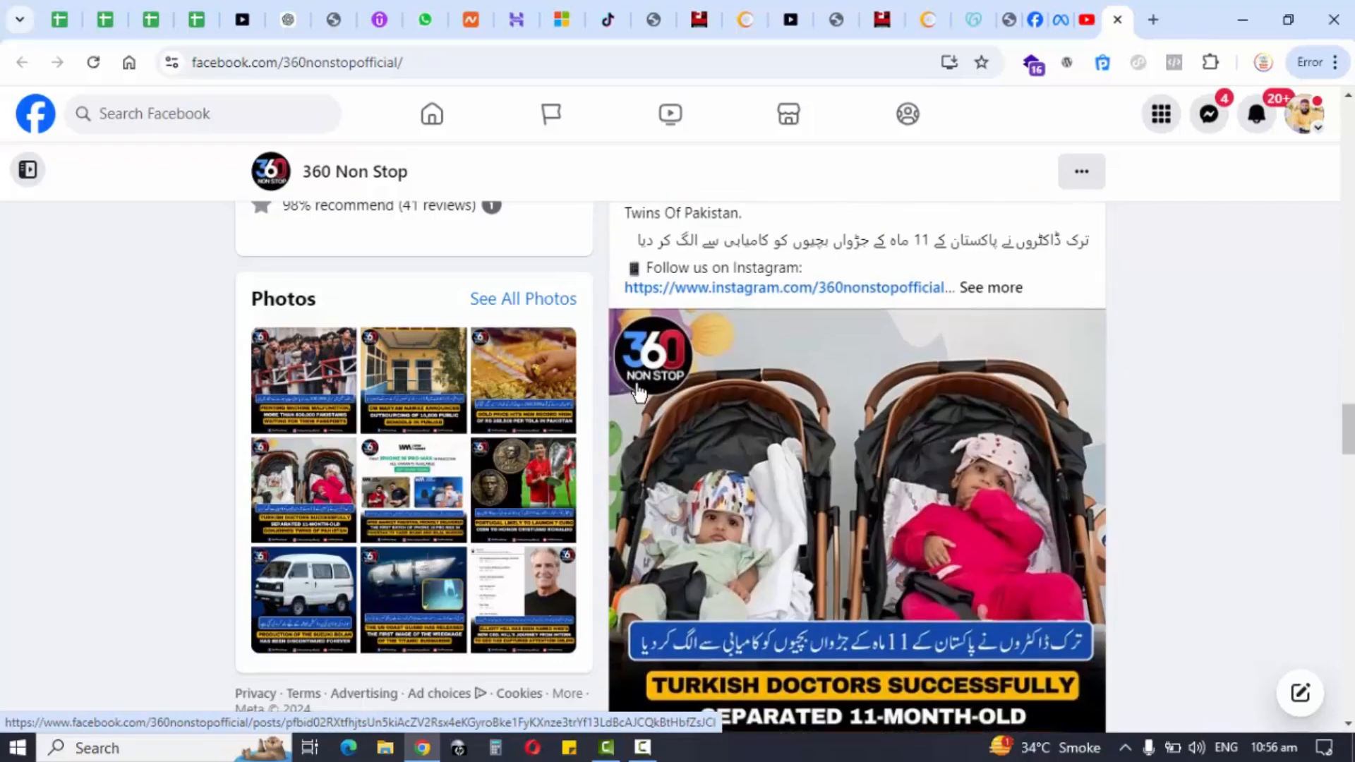
pyautogui.scroll(-18, 639, 393)
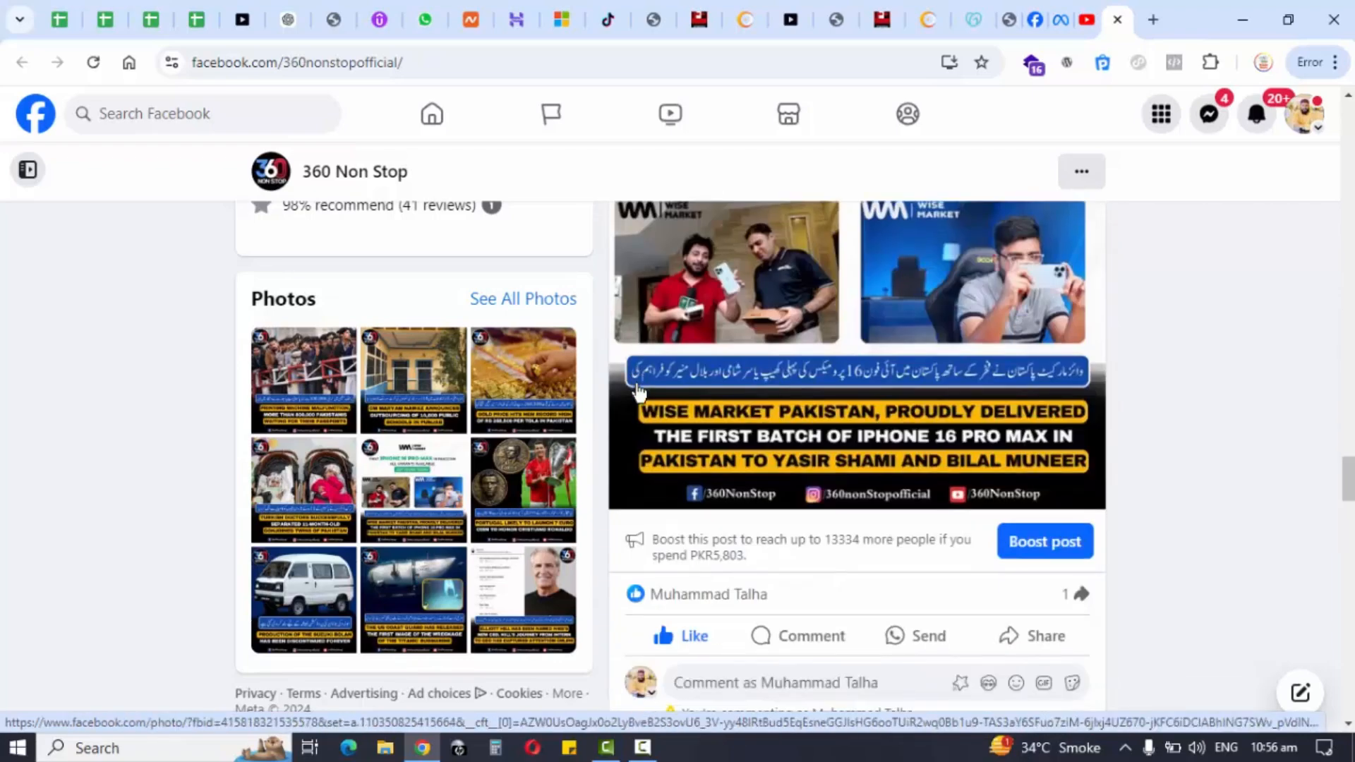
pyautogui.scroll(-10, 639, 393)
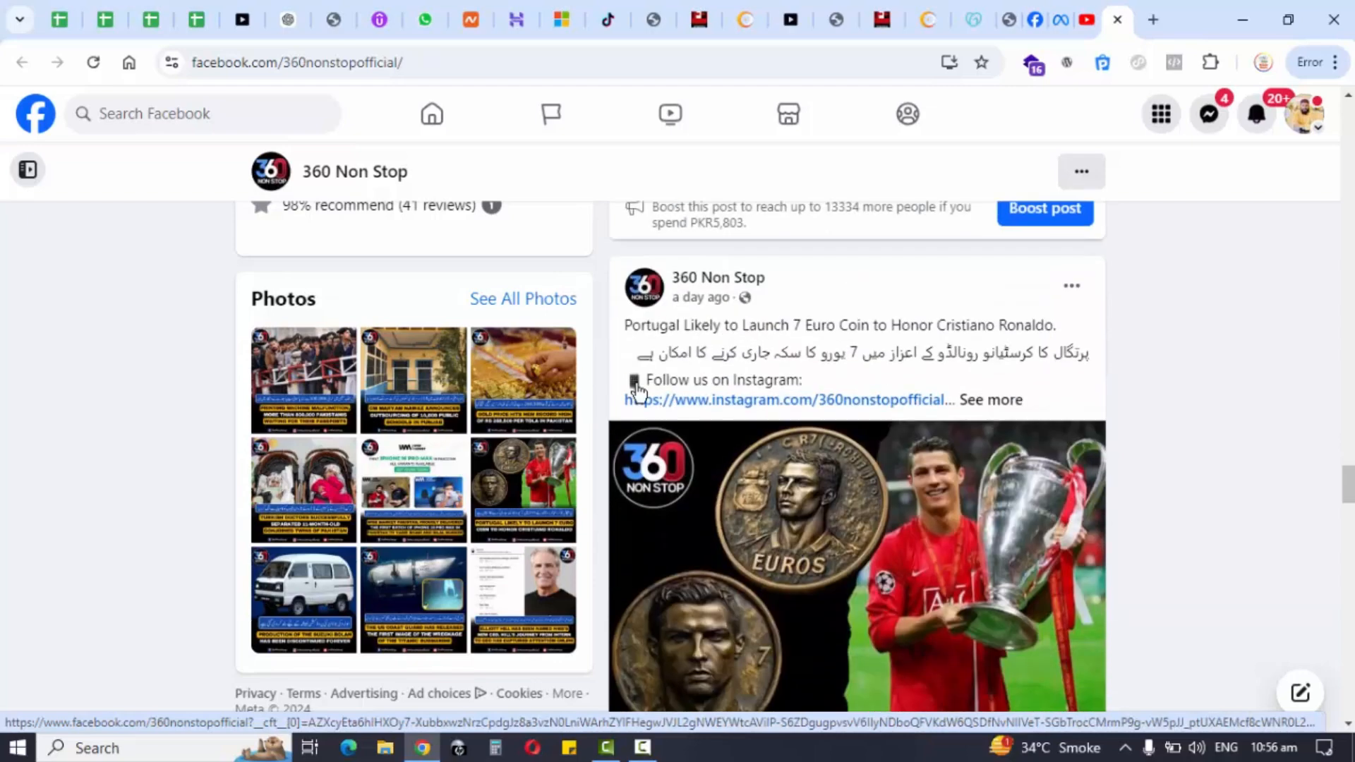
pyautogui.scroll(-20, 1207, 410)
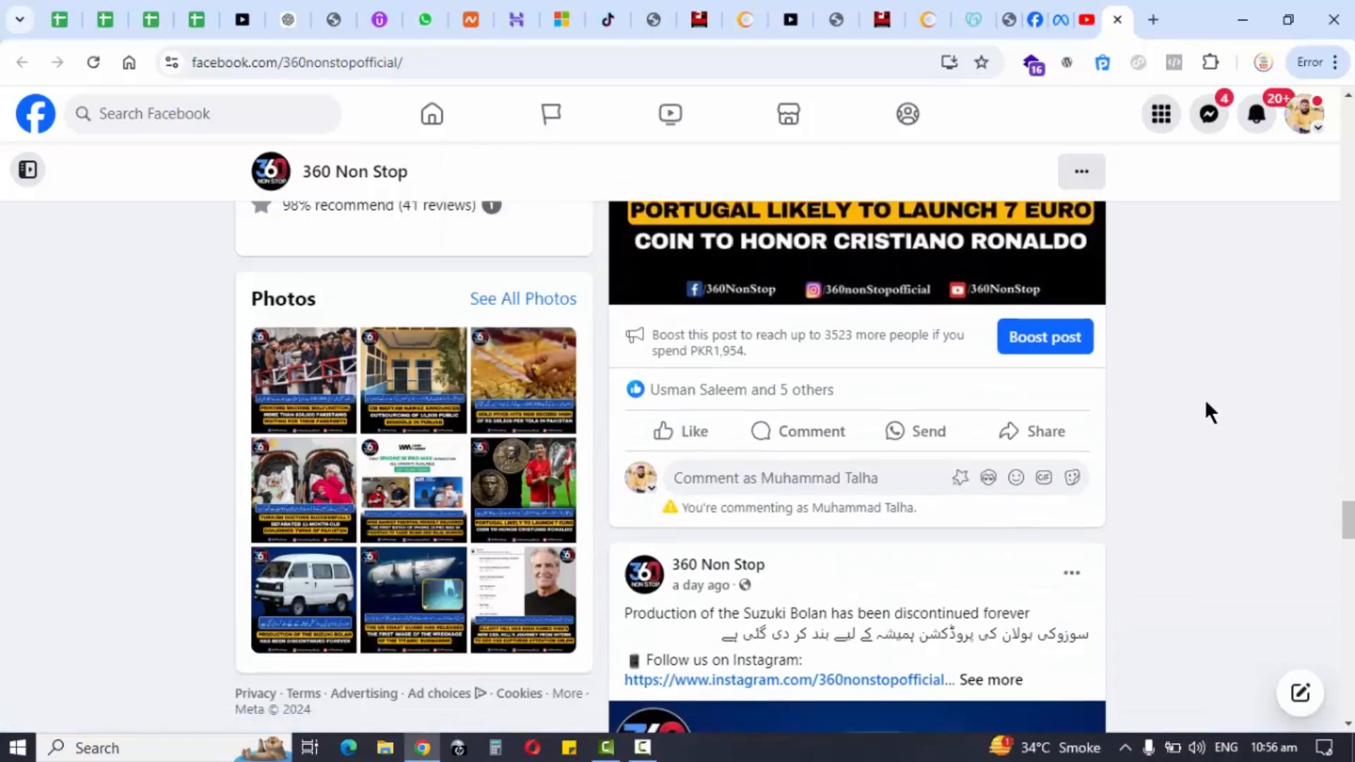
pyautogui.scroll(-5, 1205, 399)
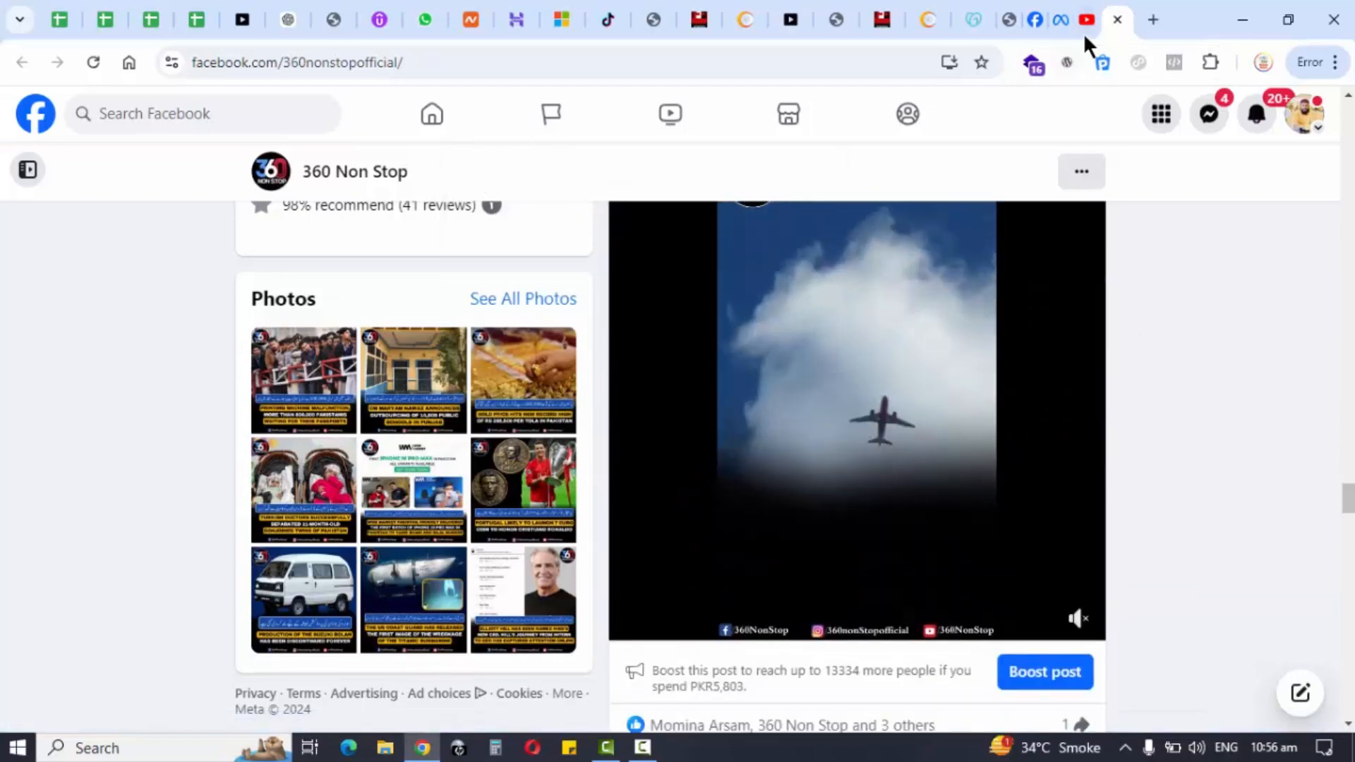
# Close the 360 Non Stop Facebook and YouTube pages and open Ads Manager from Meta's Ads Manager page
pyautogui.click(1118, 21)
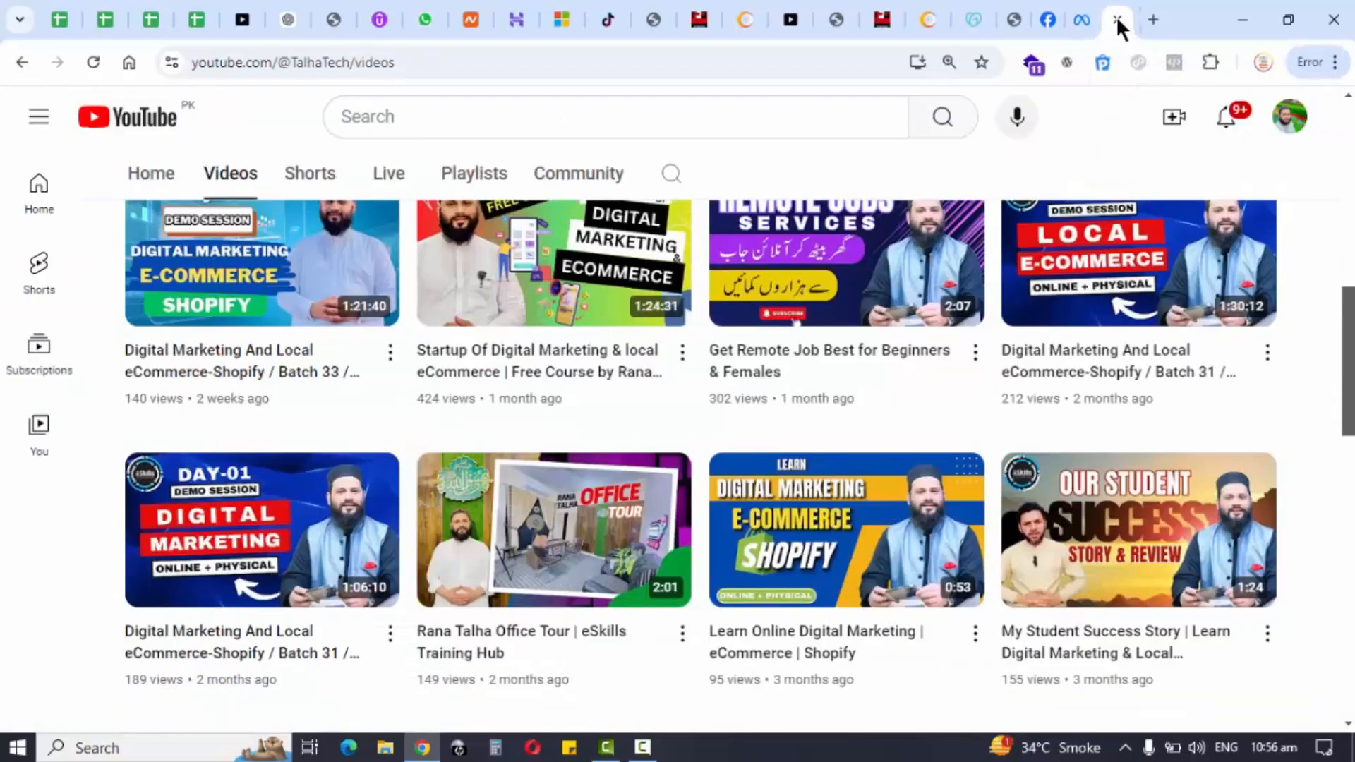
pyautogui.click(1079, 19)
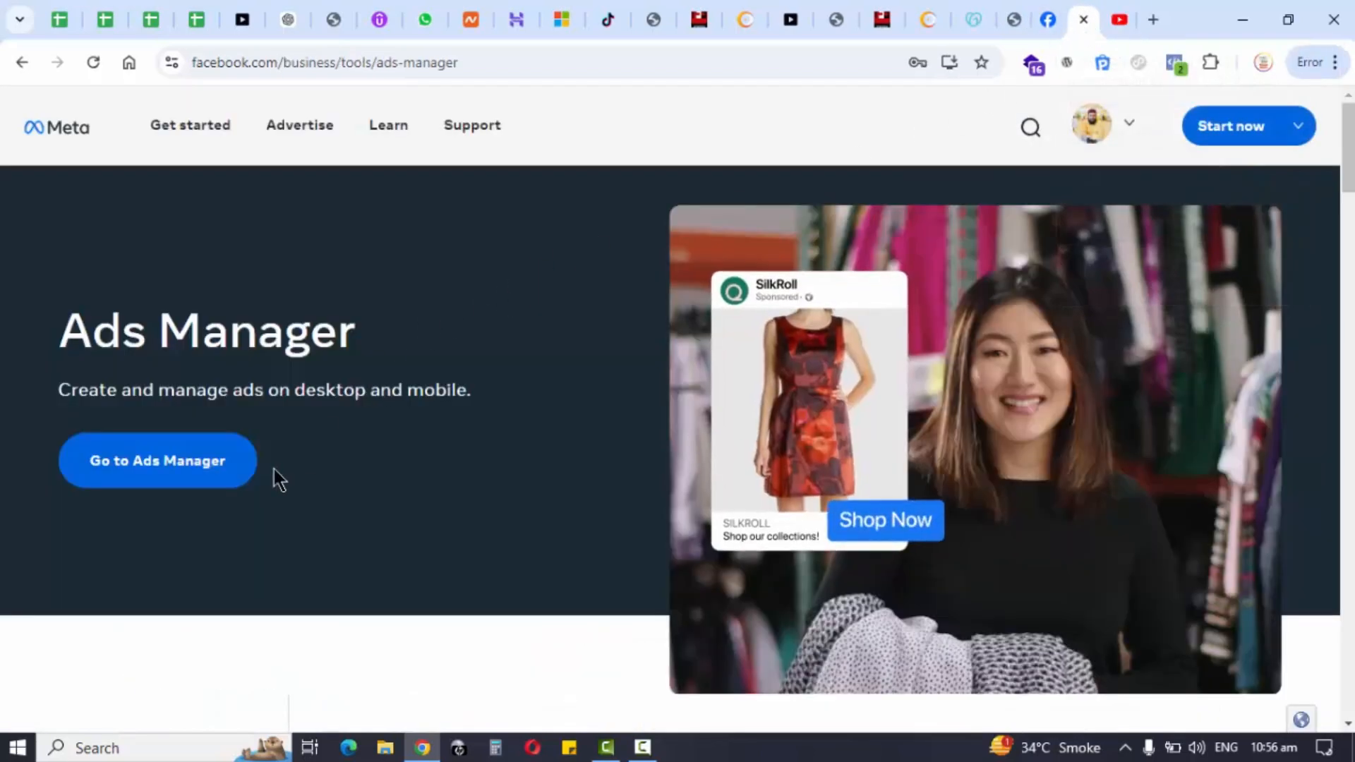
pyautogui.click(92, 483)
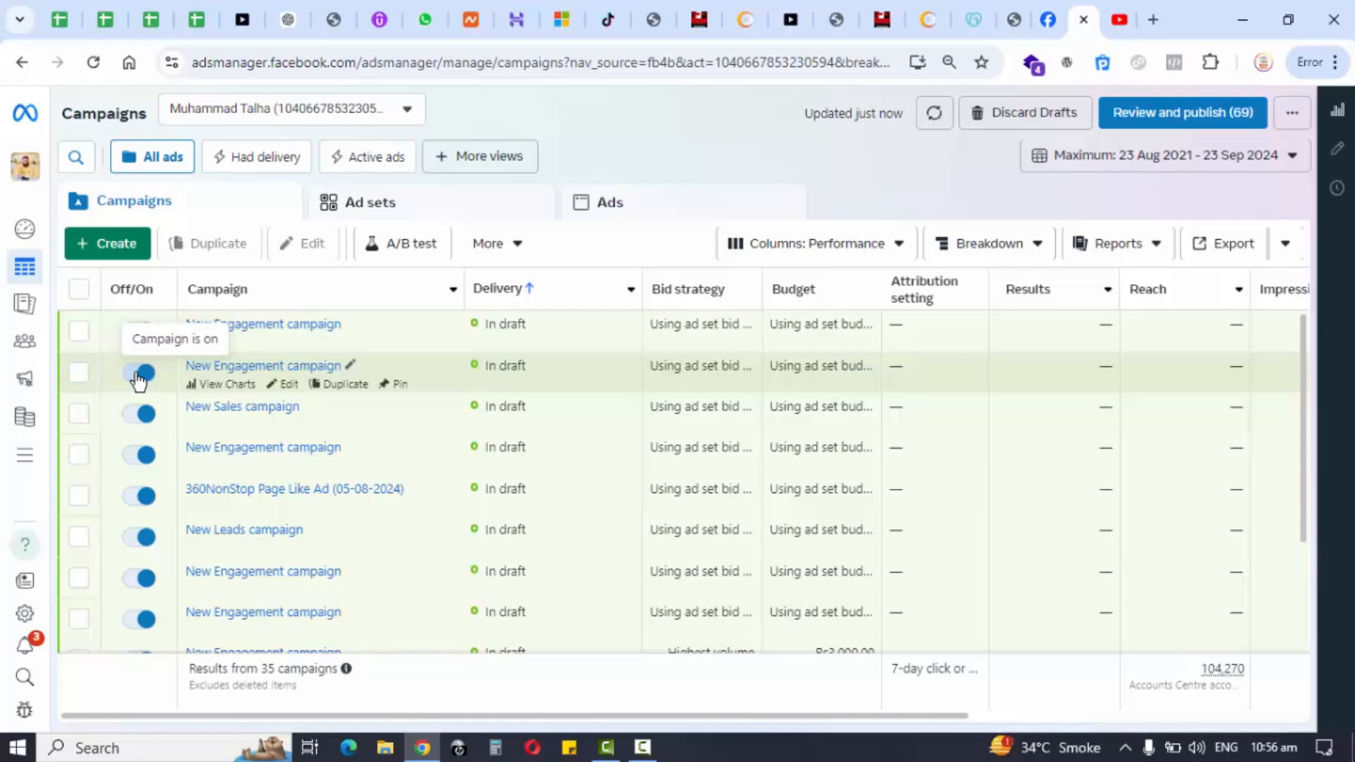
# Switch Ads Manager to the first ad account in the account list
pyautogui.click(384, 115)
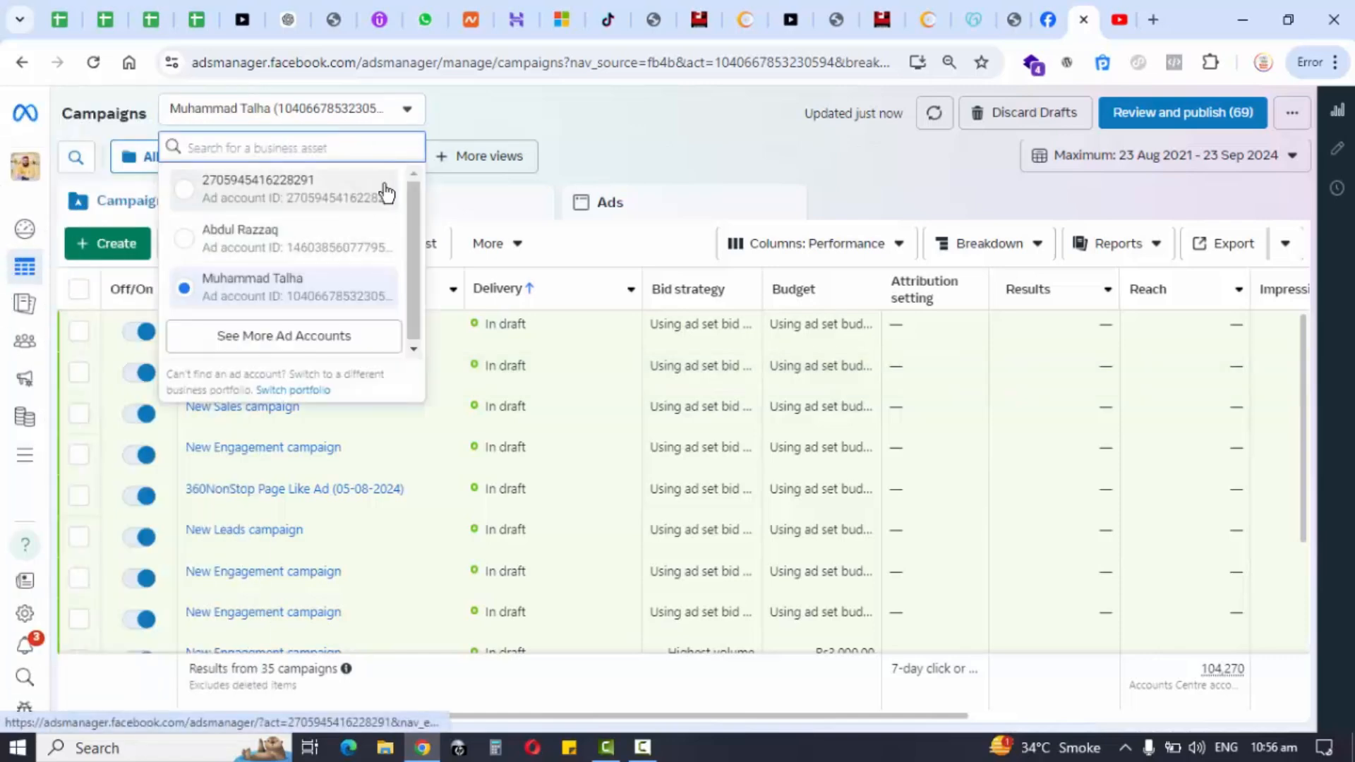
pyautogui.click(303, 201)
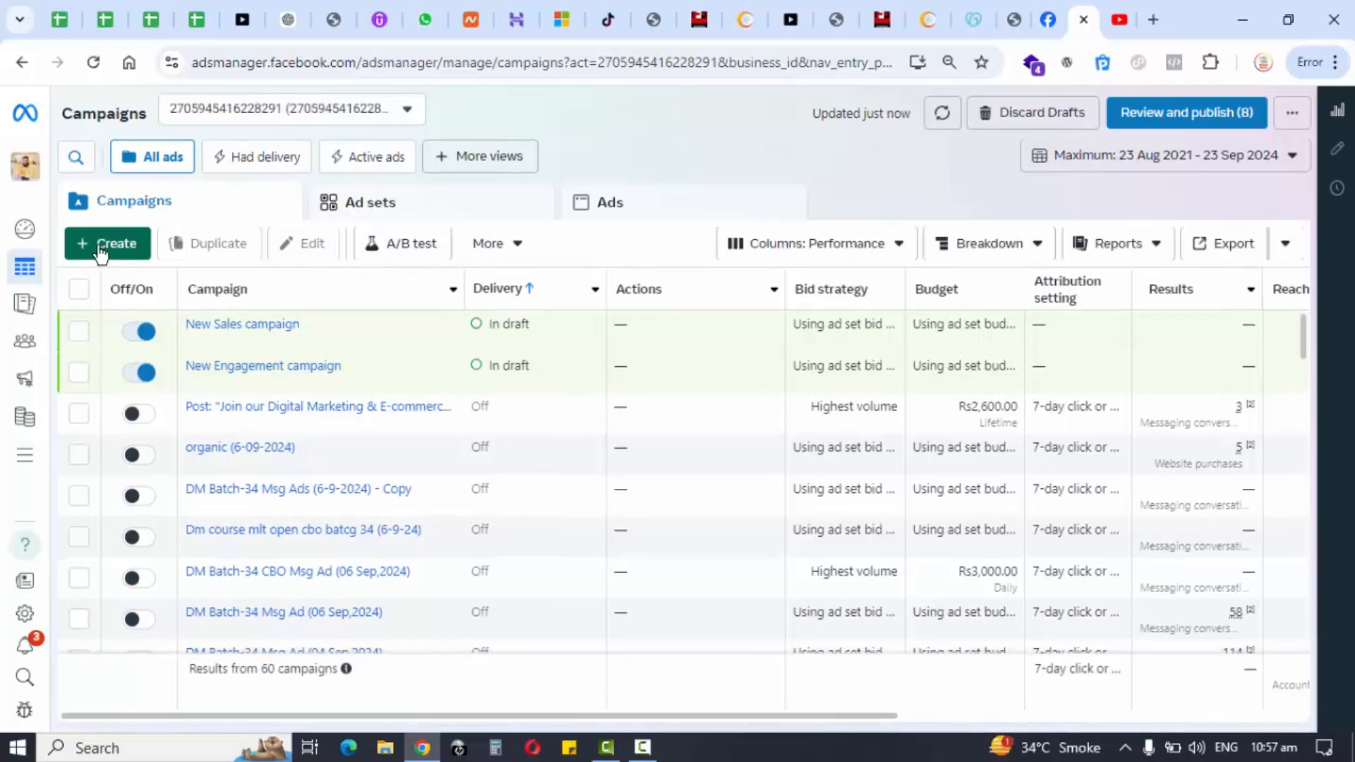
pyautogui.click(108, 247)
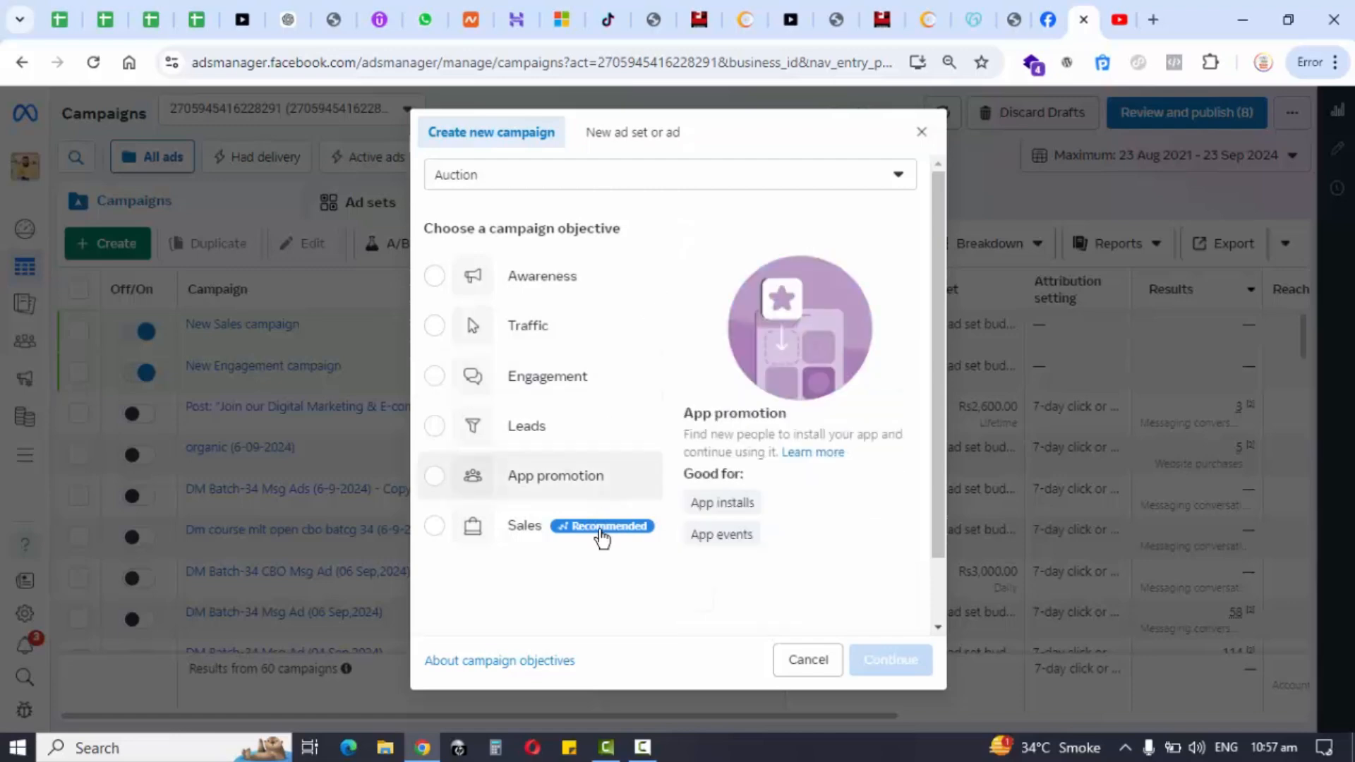
pyautogui.moveTo(533, 540)
pyautogui.moveTo(556, 437)
pyautogui.click(573, 385)
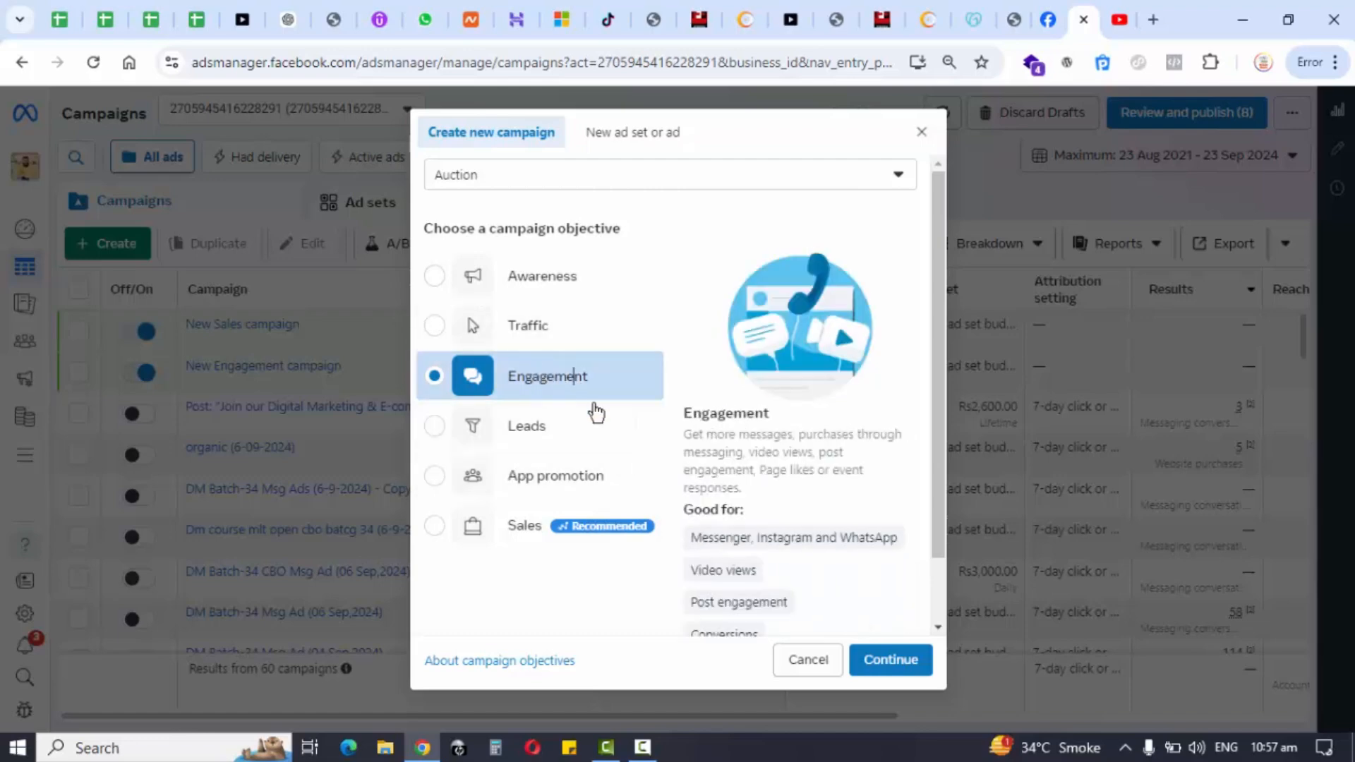
pyautogui.click(896, 659)
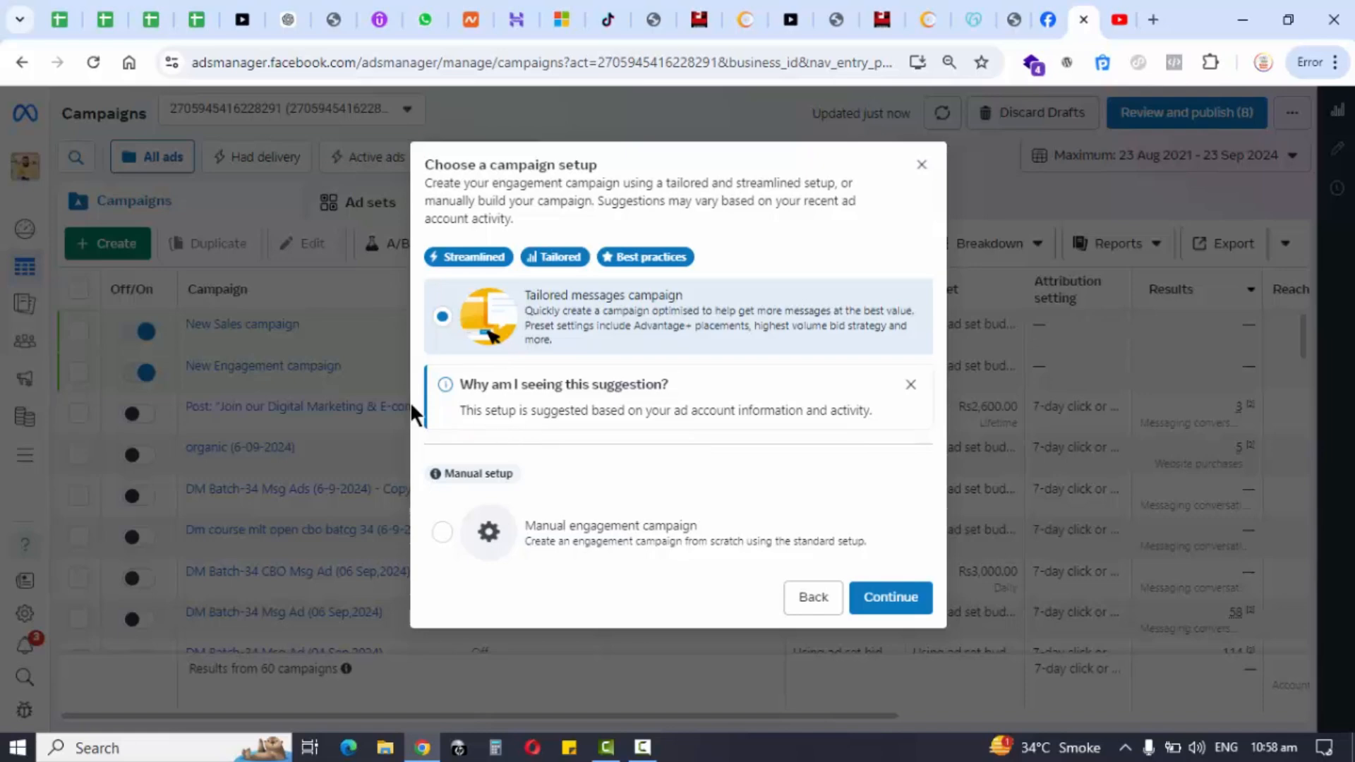
pyautogui.moveTo(671, 158); pyautogui.dragTo(734, 203)
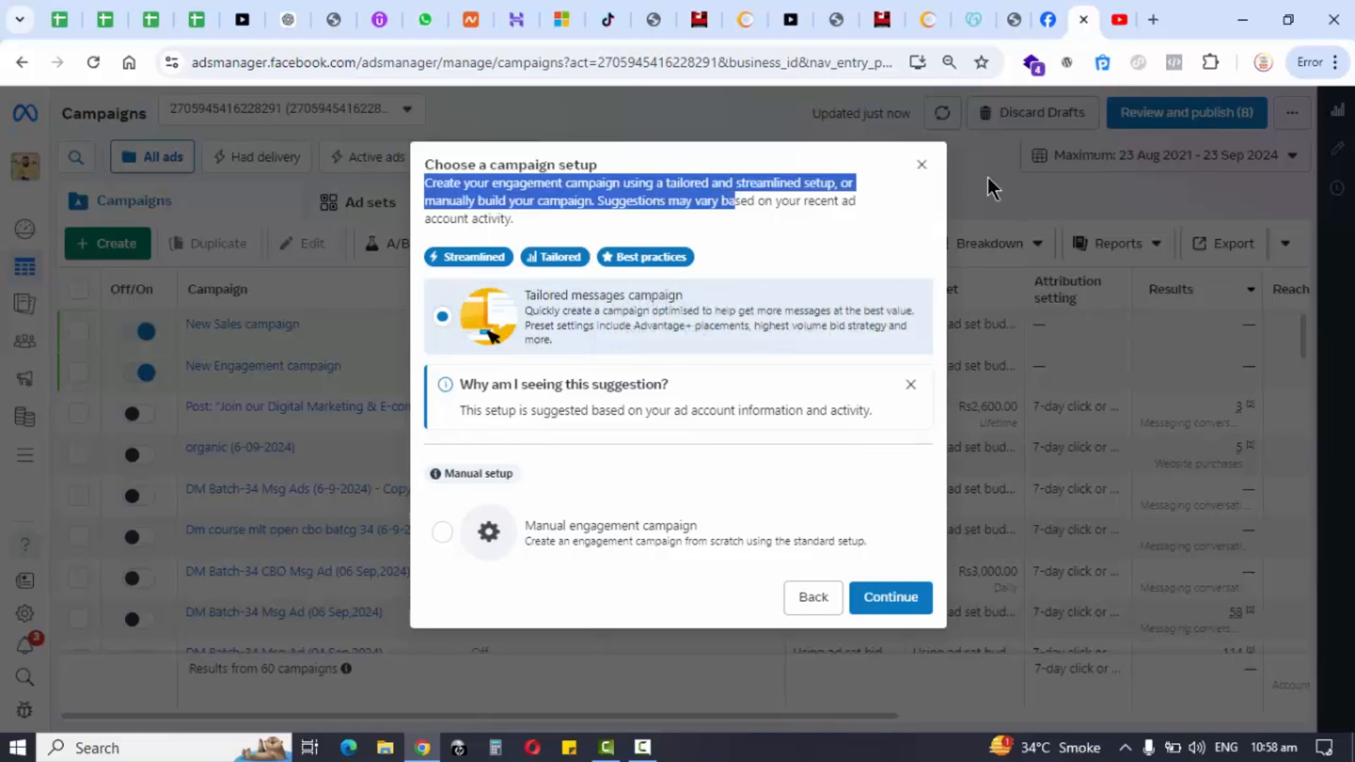
pyautogui.click(922, 165)
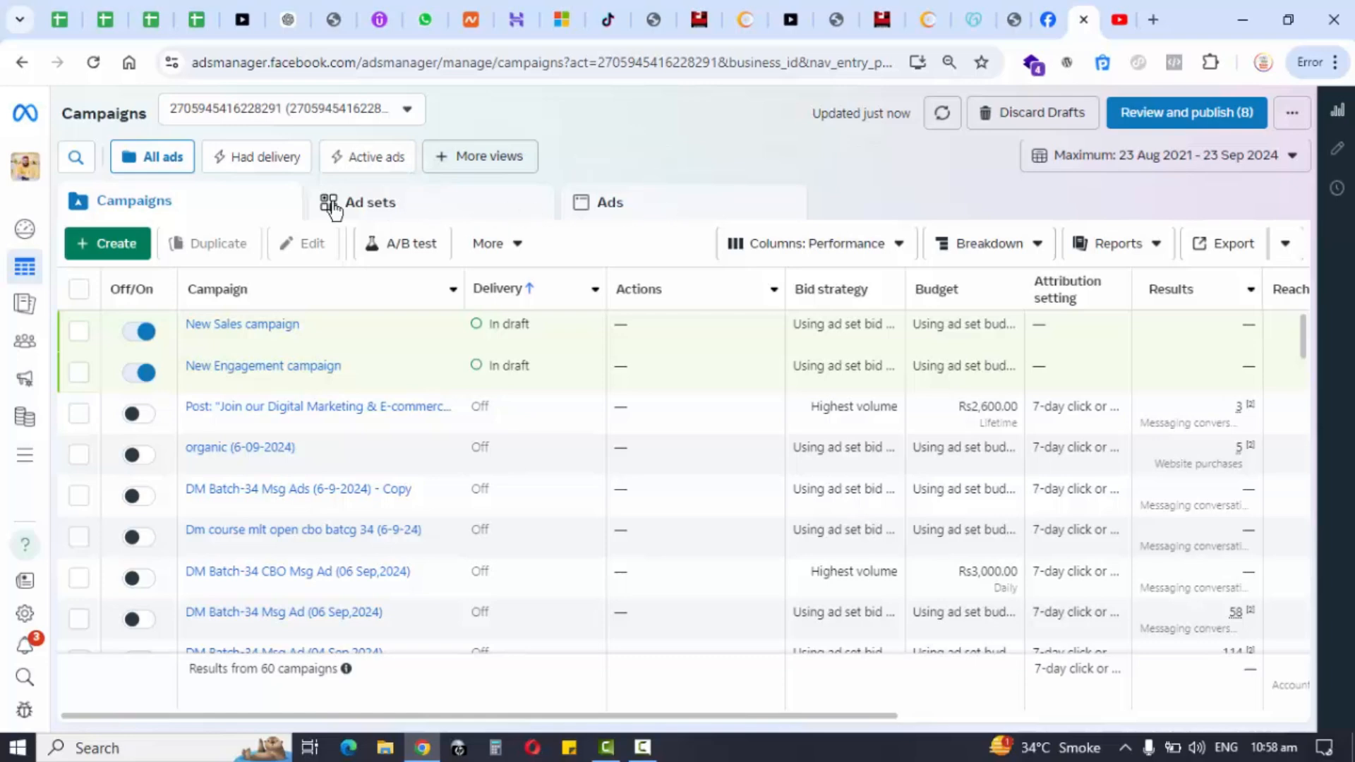
# Create a new auction campaign with the Engagement objective, using the Manual engagement campaign setup
pyautogui.click(105, 243)
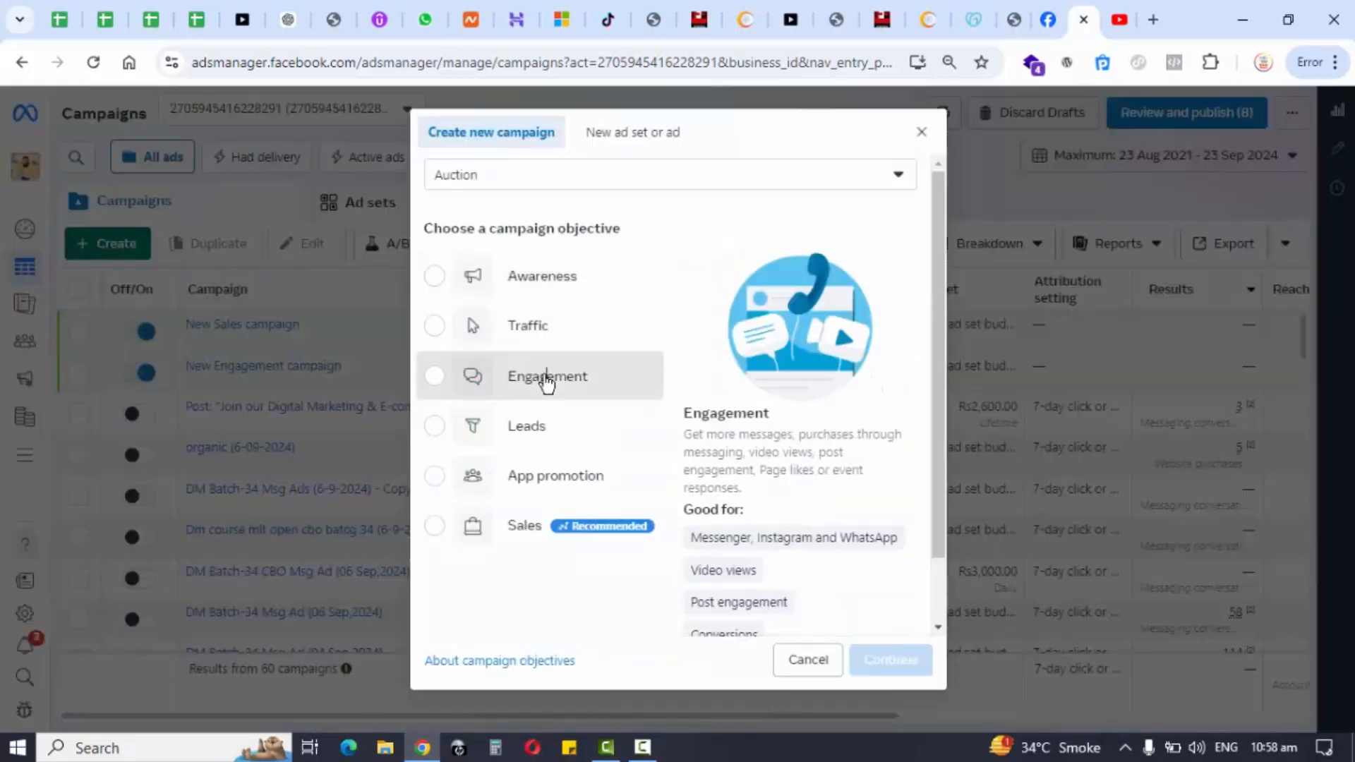
pyautogui.click(545, 378)
pyautogui.click(904, 661)
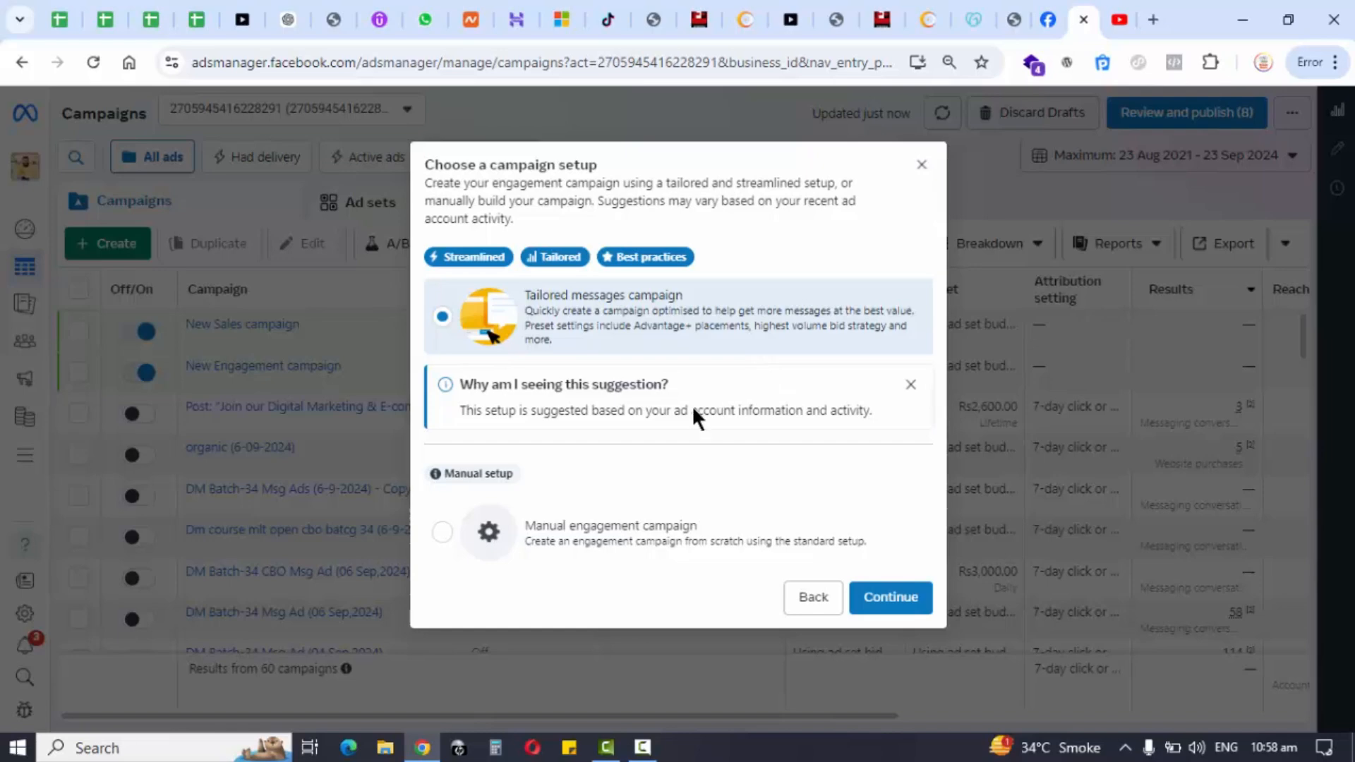
pyautogui.click(664, 543)
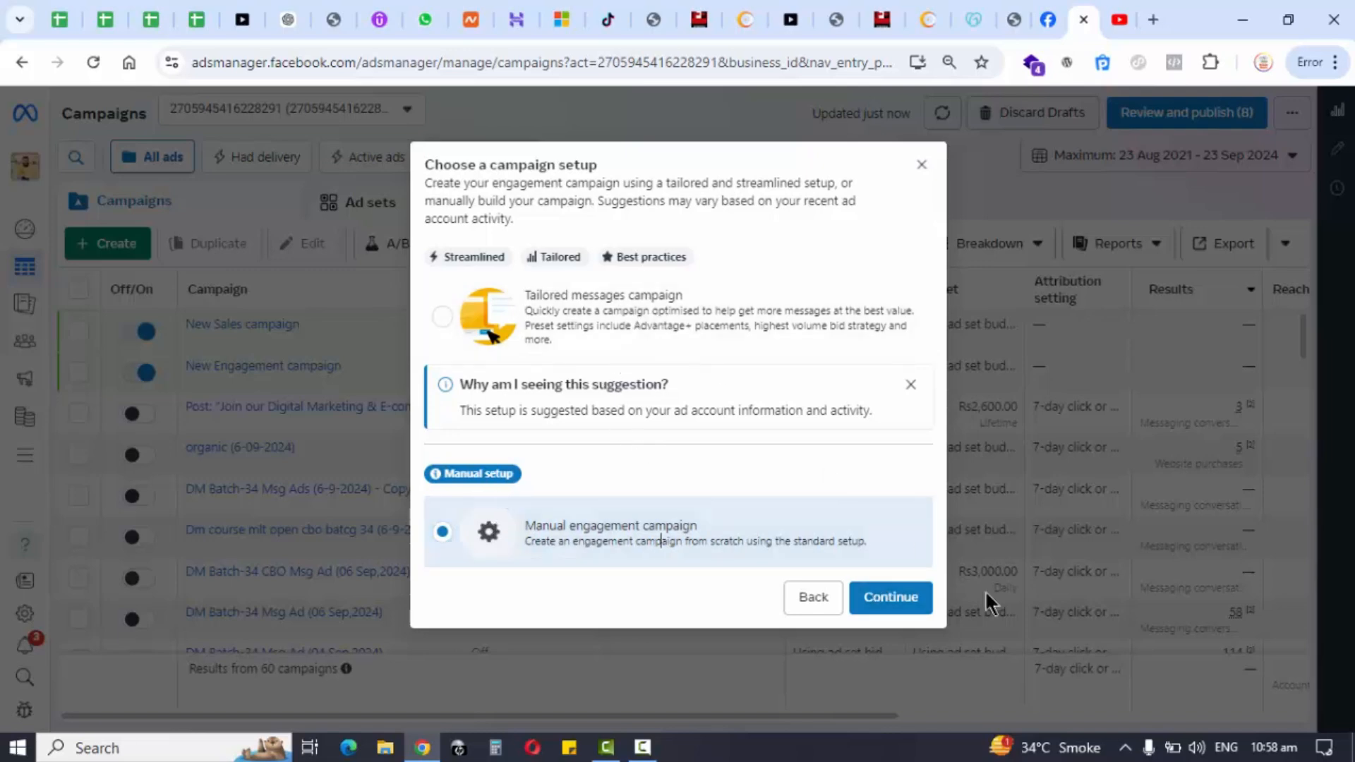
pyautogui.click(872, 601)
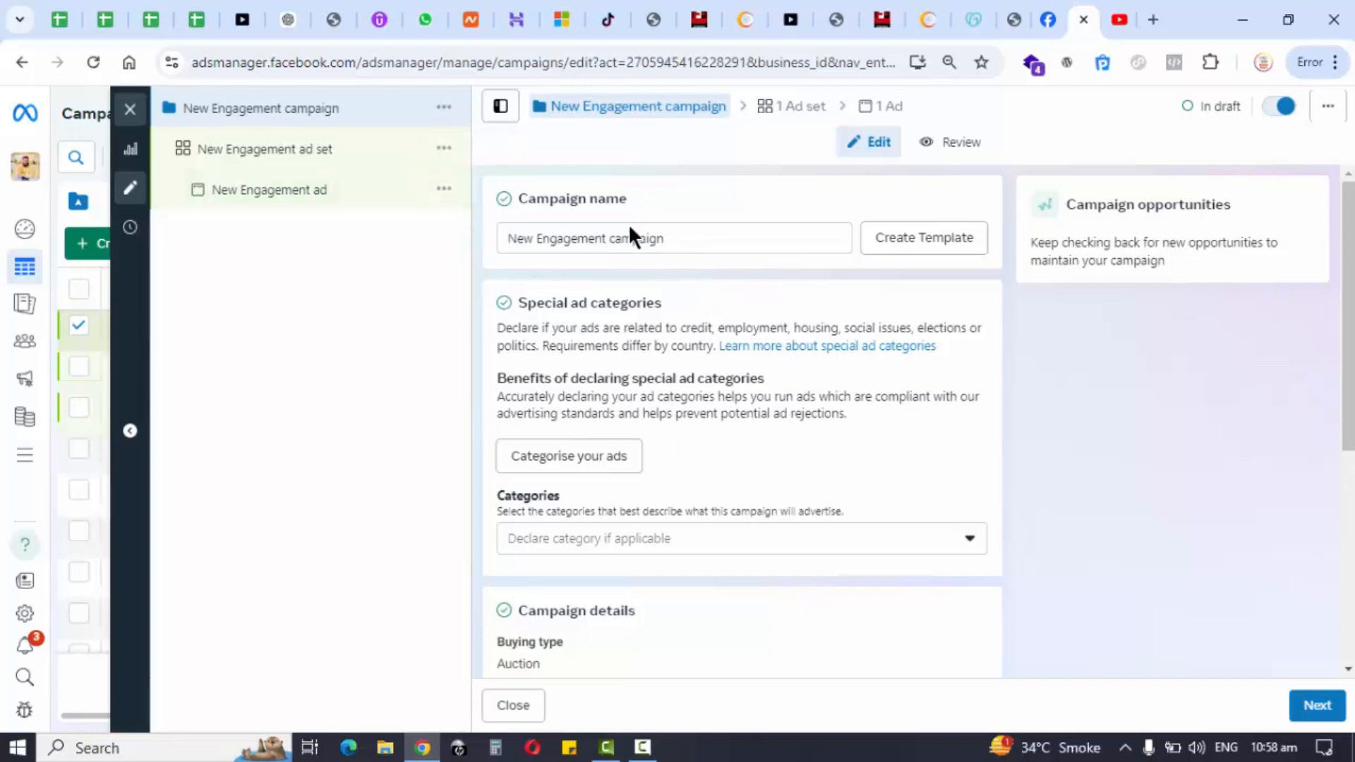
# Rename the new engagement campaign as 360 Happy store Watches Ad(23-09-2024)
pyautogui.tripleClick(609, 245)
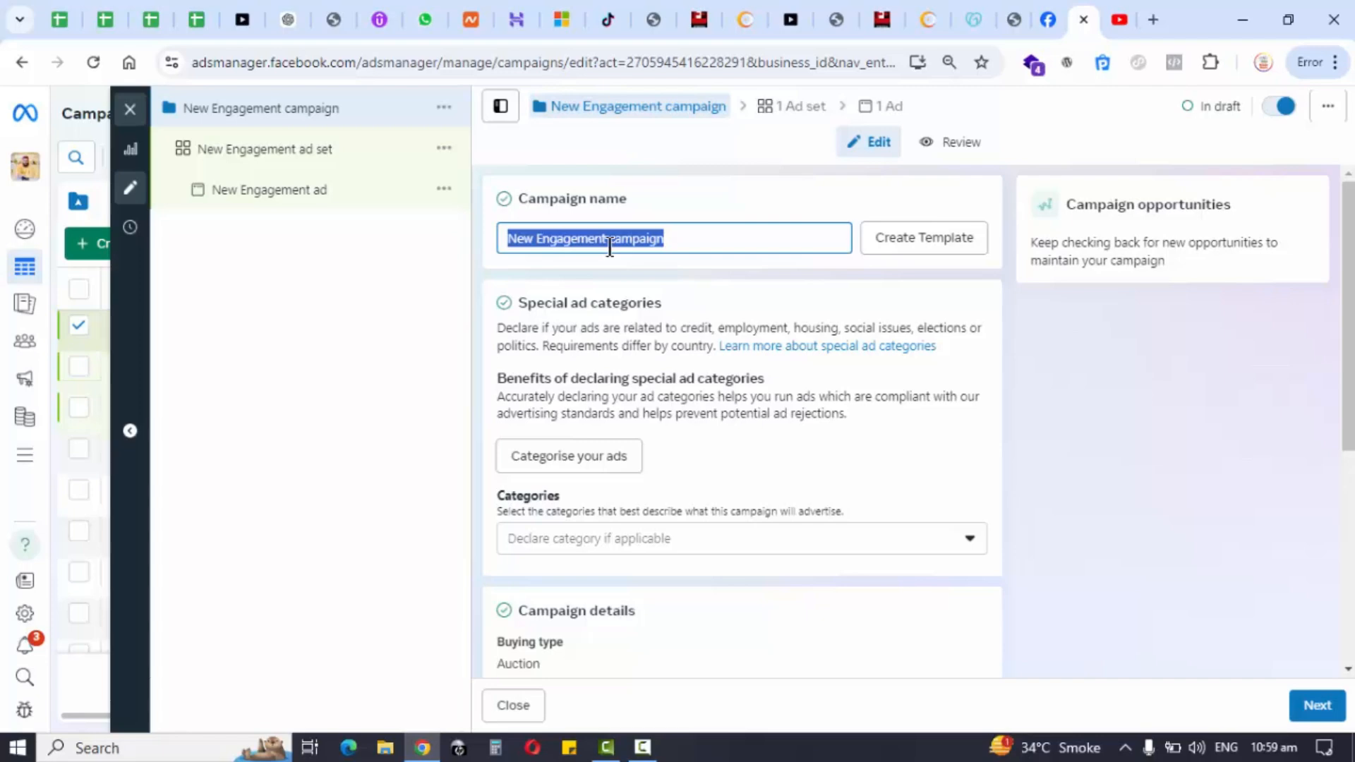
pyautogui.click(693, 238)
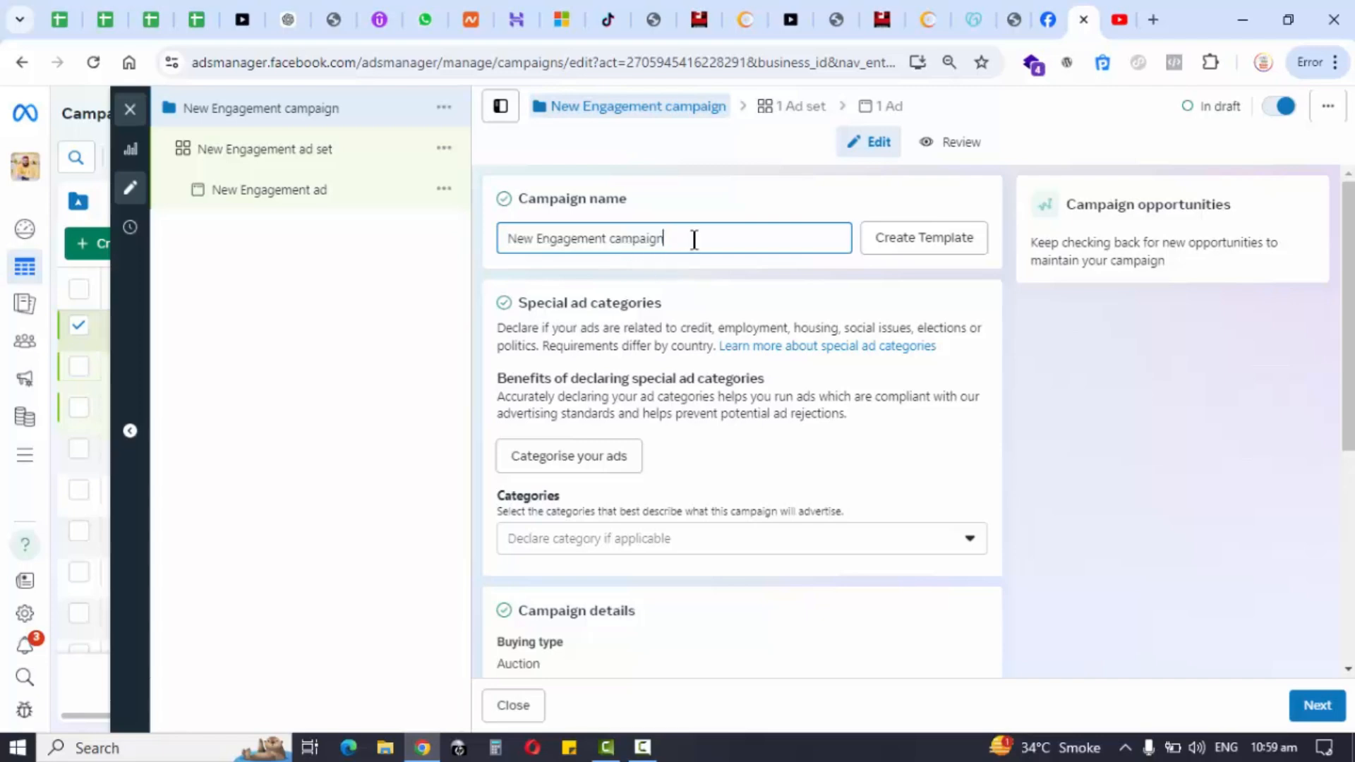
pyautogui.doubleClick(692, 238)
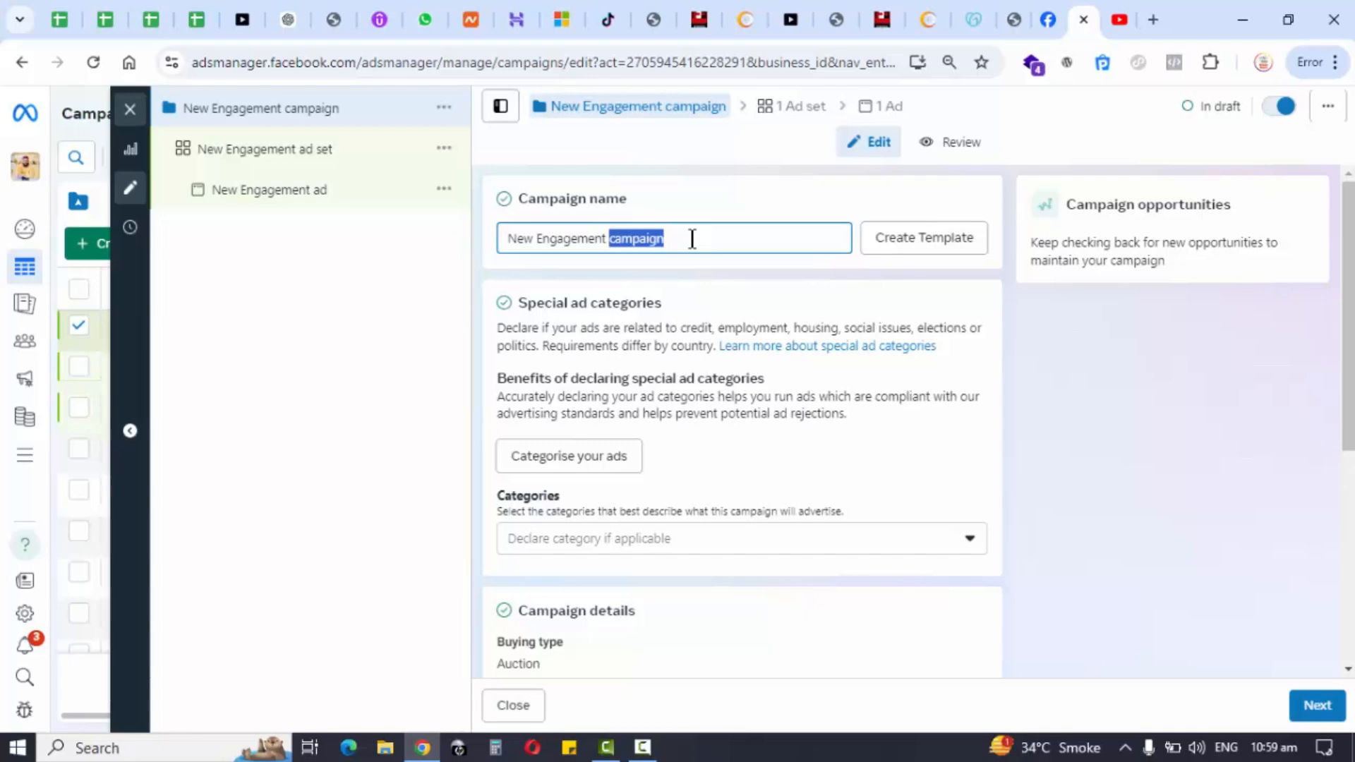
pyautogui.press('BackSpace')
pyautogui.press('BackSpace')
pyautogui.press('BackSpace')
pyautogui.press('BackSpace')
pyautogui.press('BackSpace')
pyautogui.press('BackSpace')
pyautogui.press('BackSpace')
pyautogui.press('BackSpace')
pyautogui.press('BackSpace')
pyautogui.press('BackSpace')
pyautogui.press('BackSpace')
pyautogui.press('BackSpace')
pyautogui.press('BackSpace')
pyautogui.press('BackSpace')
pyautogui.press('BackSpace')
pyautogui.press('BackSpace')
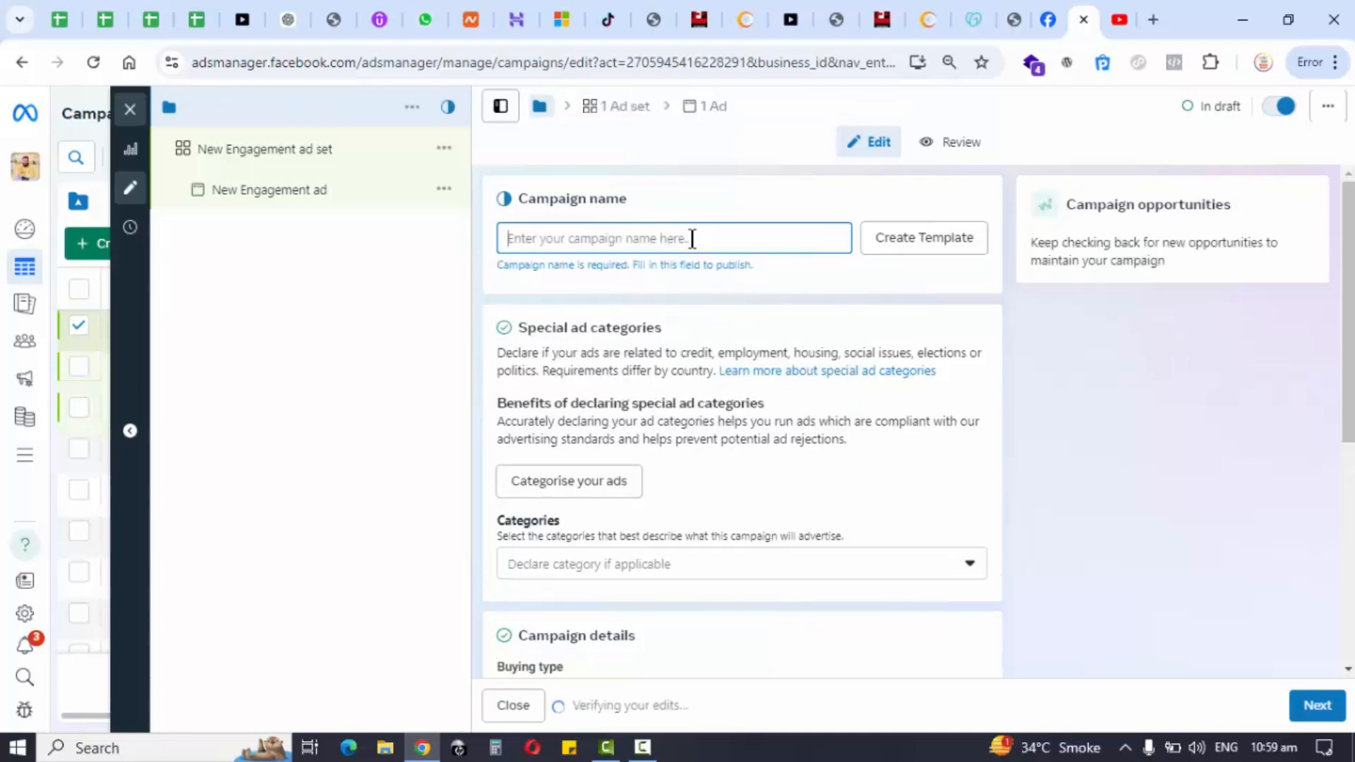
pyautogui.write('360')
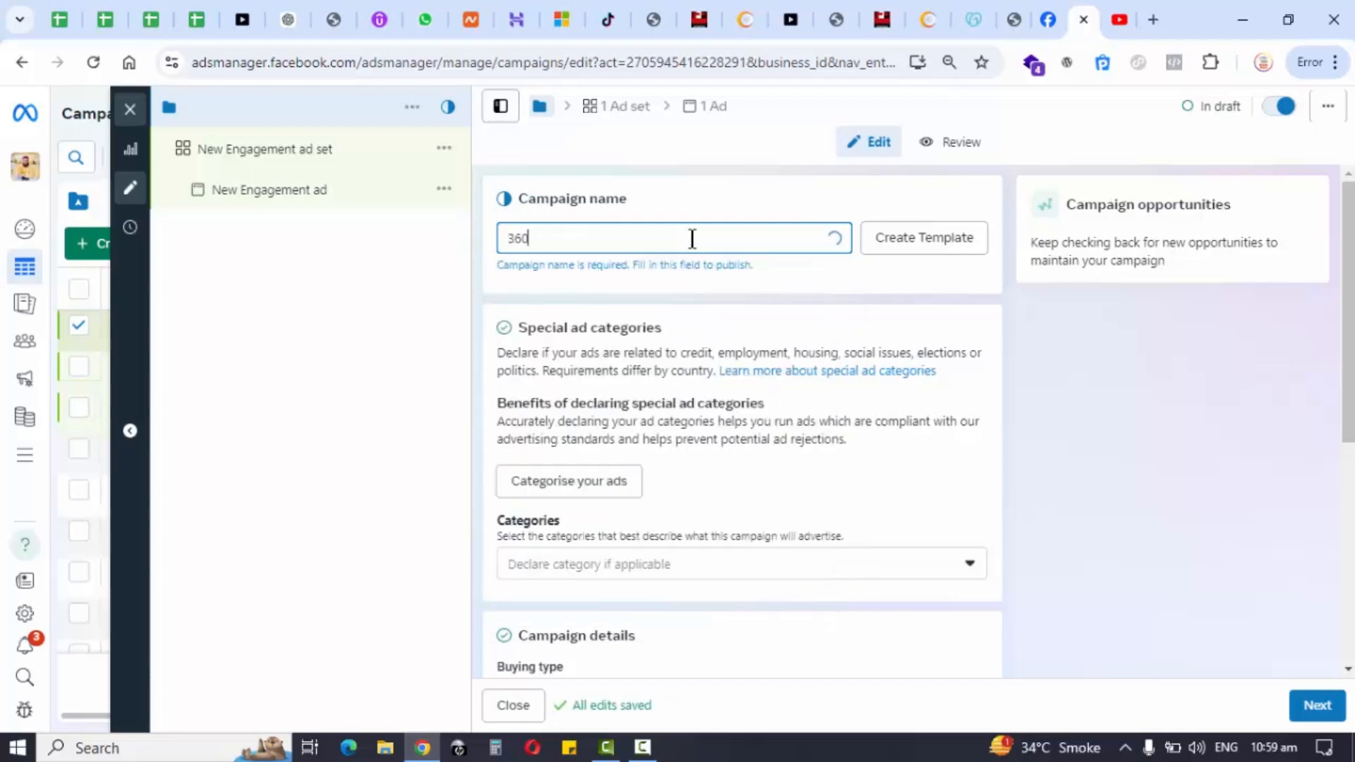
pyautogui.write(' Happy st')
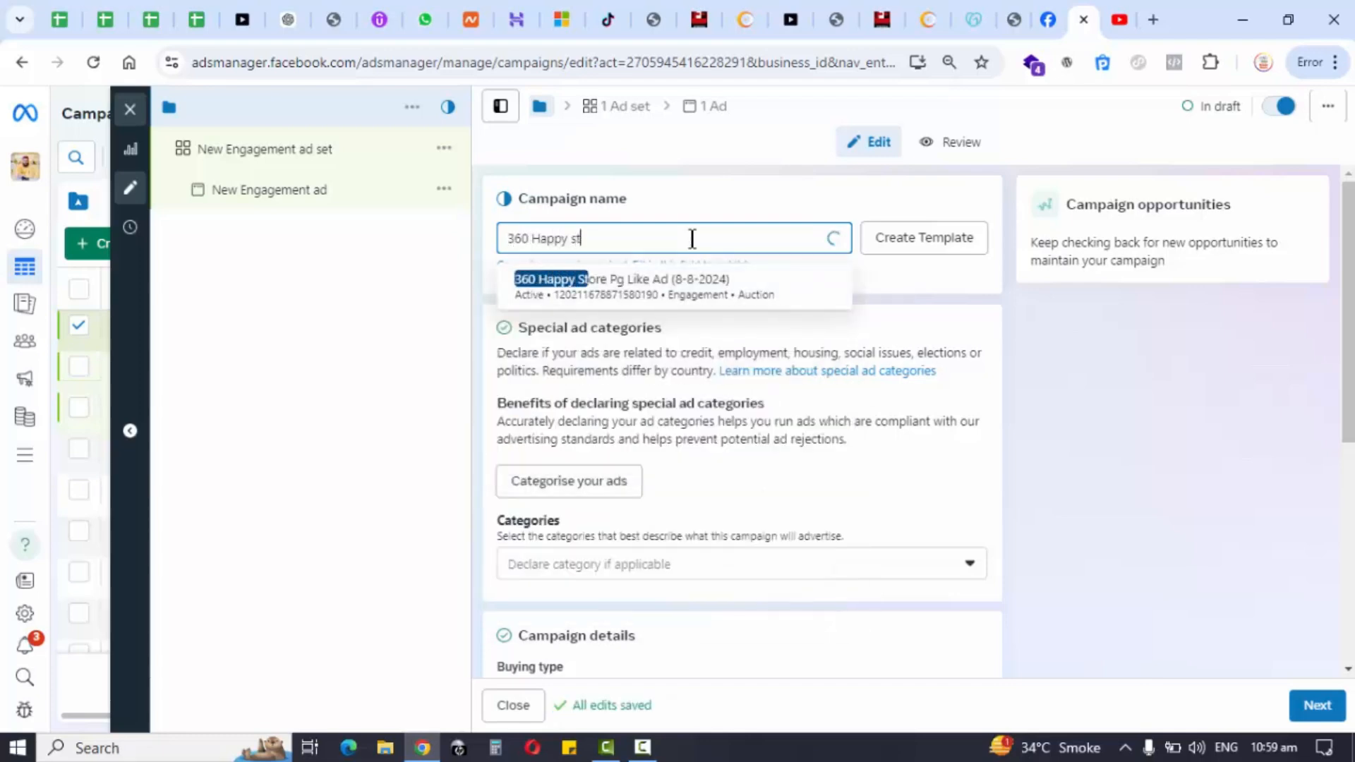
pyautogui.write('ore Wa')
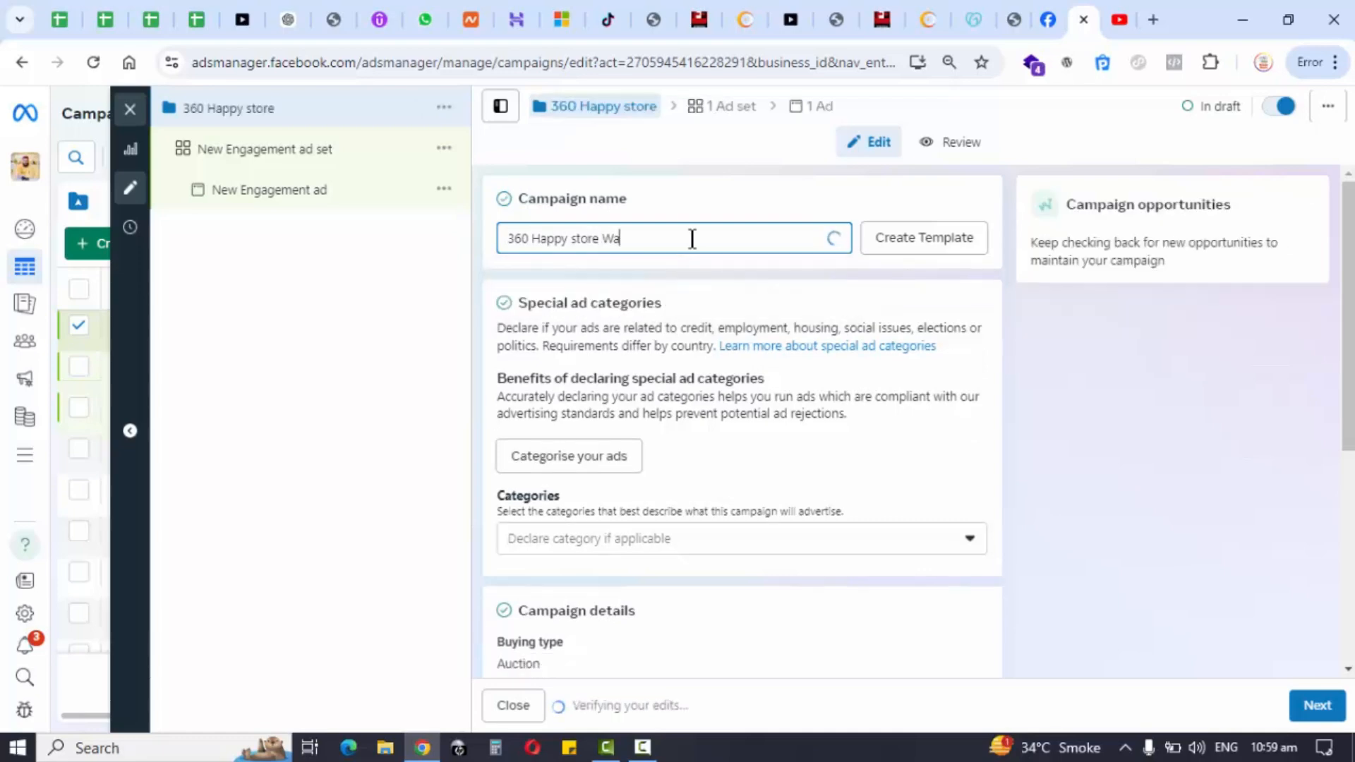
pyautogui.write('tch')
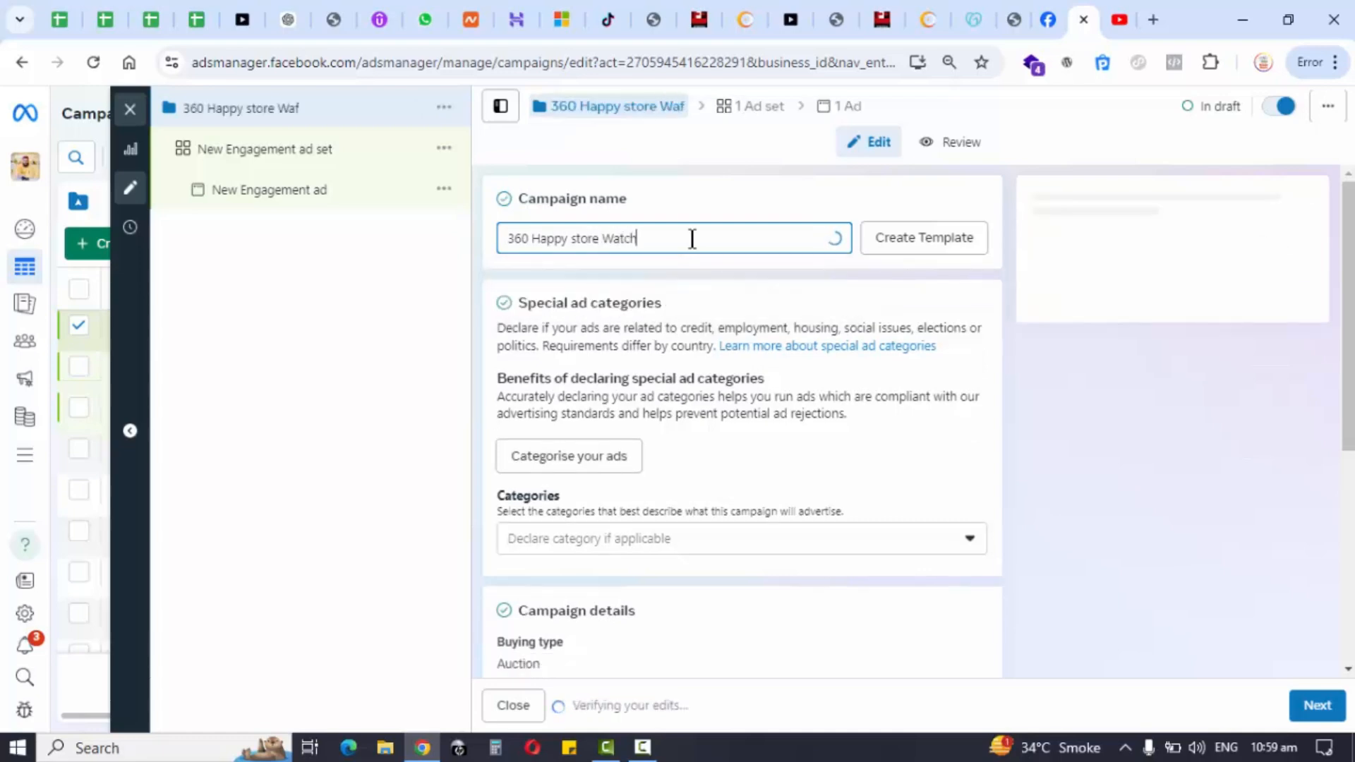
pyautogui.write('es ')
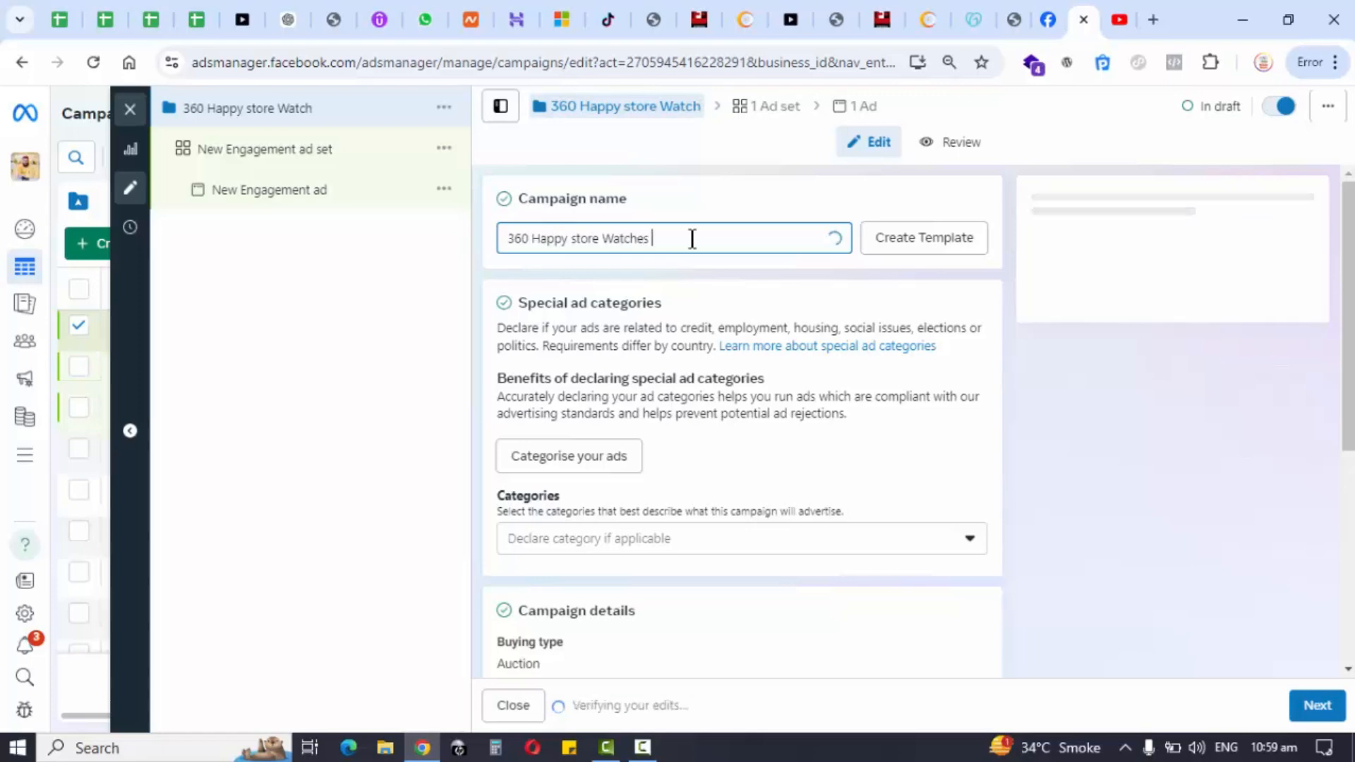
pyautogui.write('Ad(')
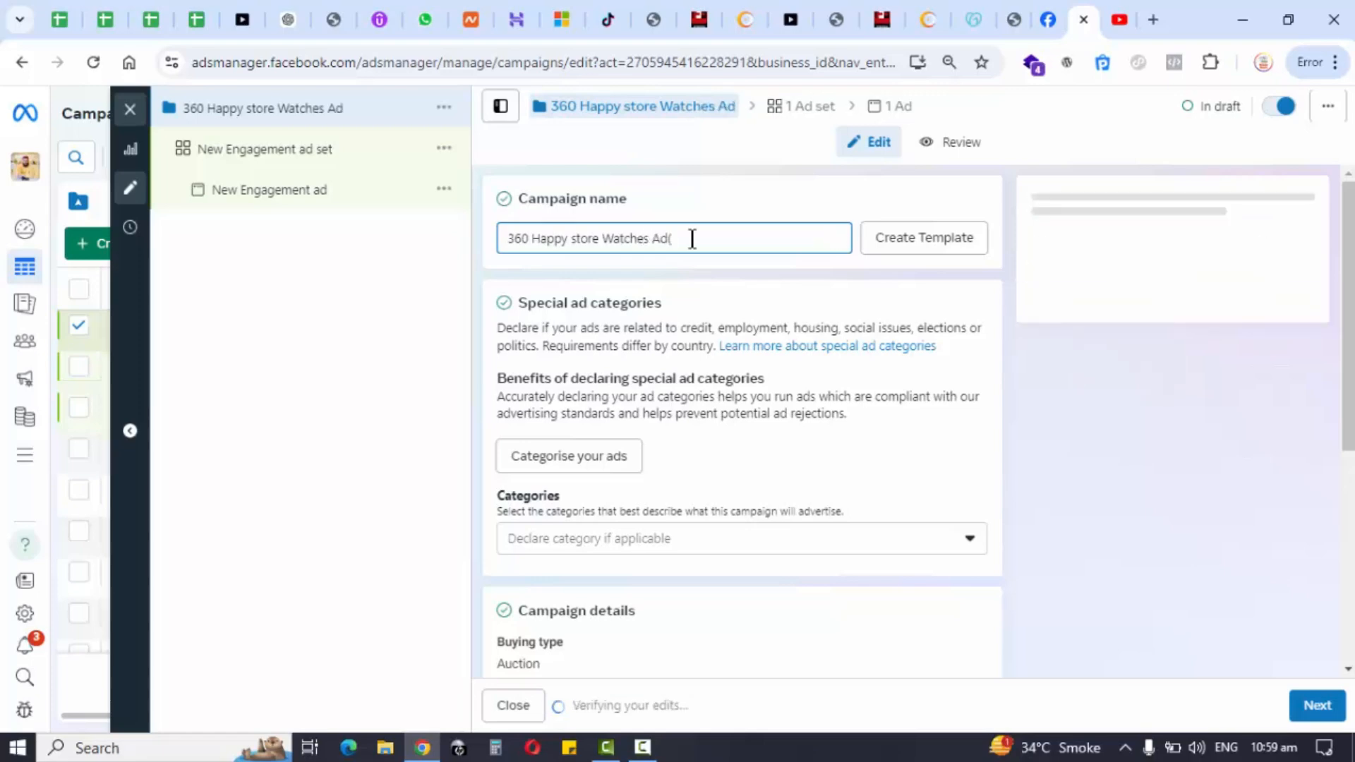
pyautogui.write('23')
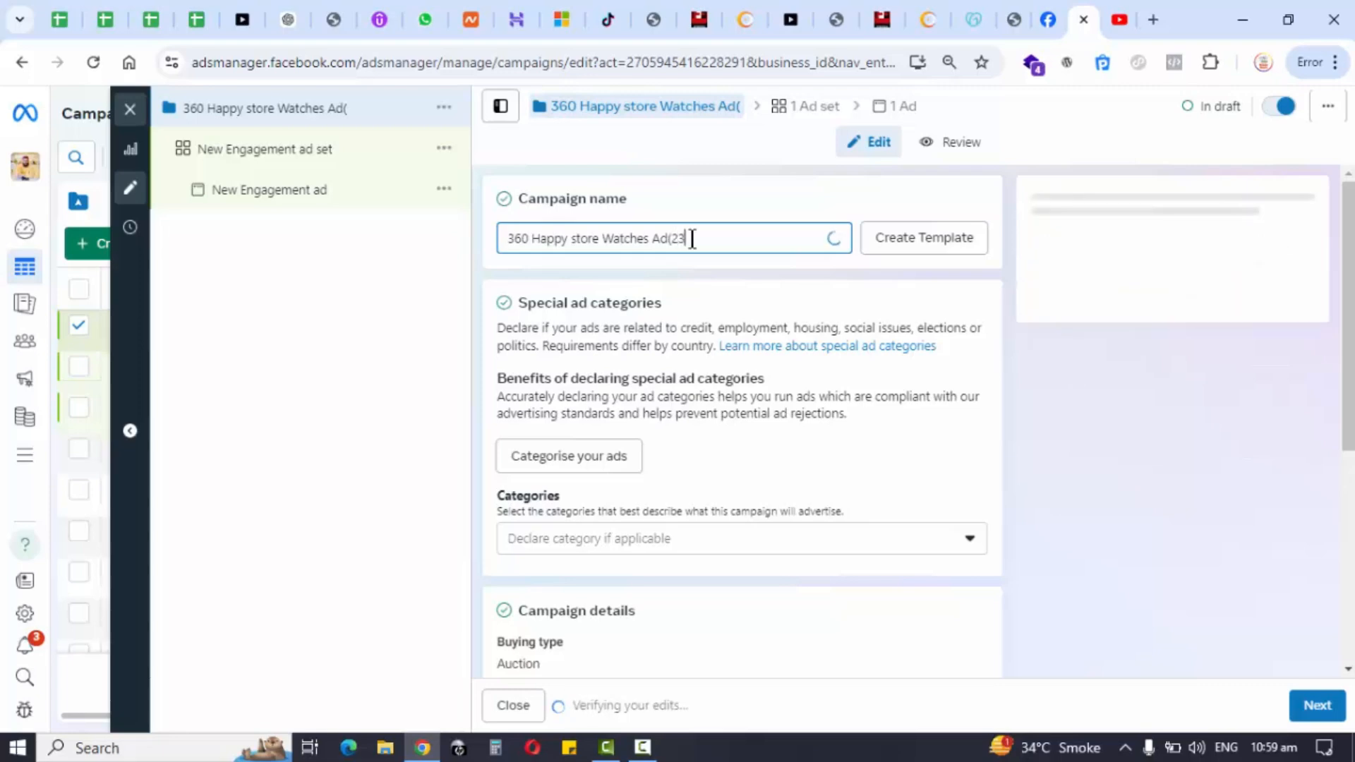
pyautogui.write('-09-2024')
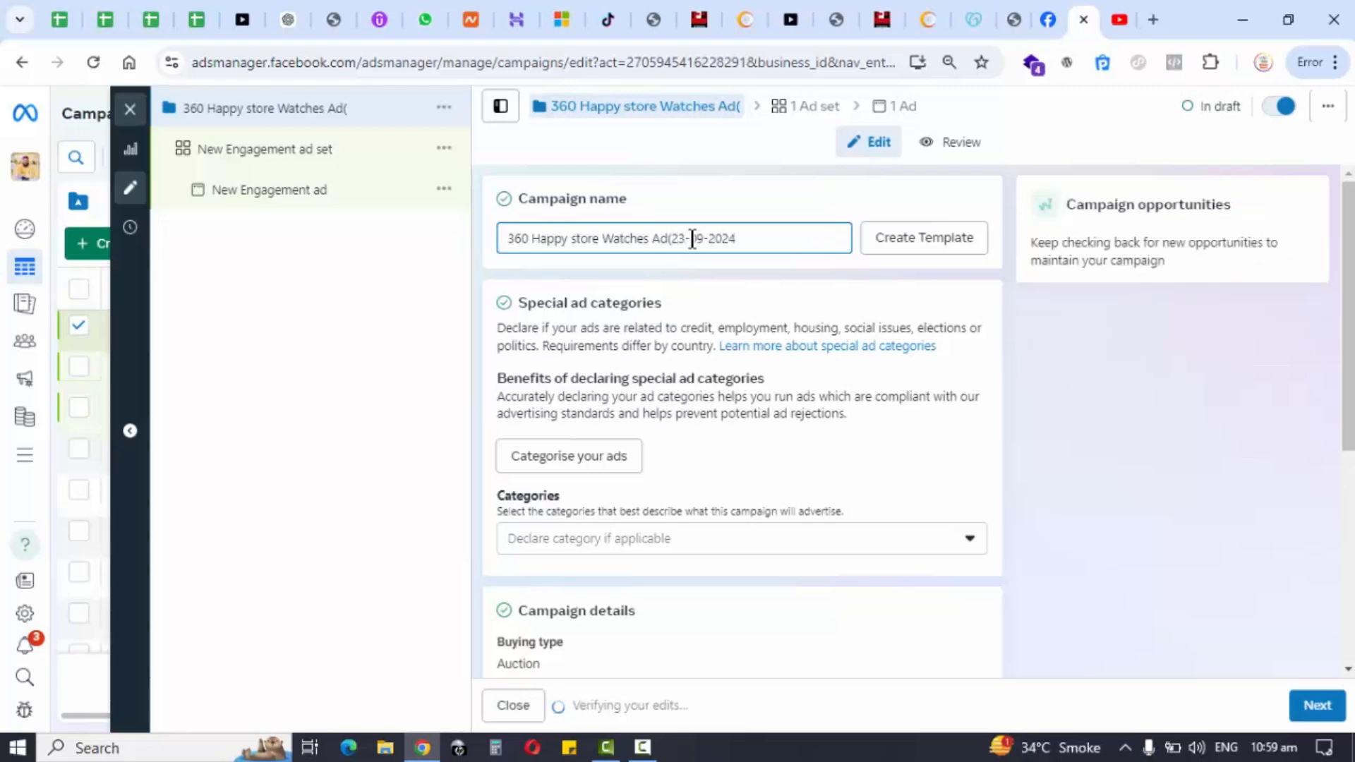
pyautogui.write(')')
# Insert the word Open before Ad in the campaign name
pyautogui.doubleClick(694, 238)
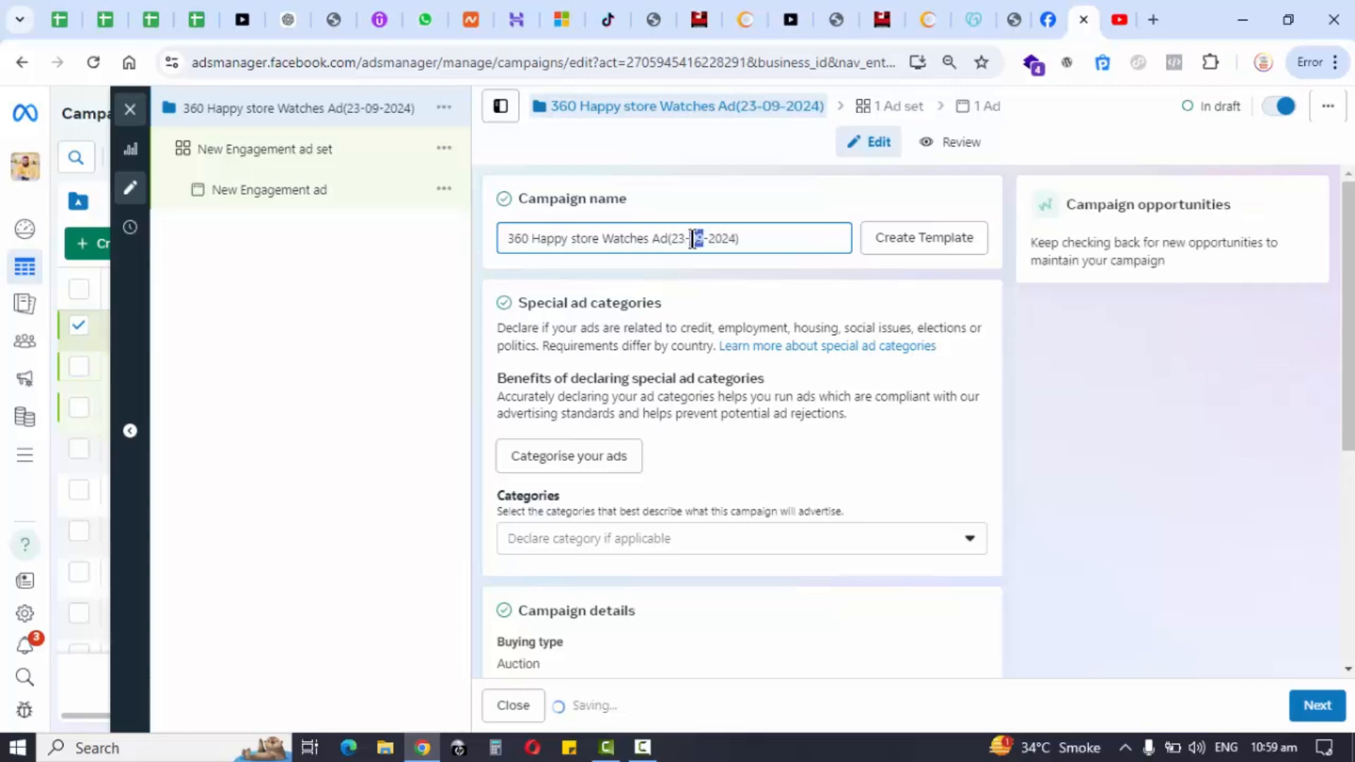
pyautogui.hotkey('ctrl', 'a')
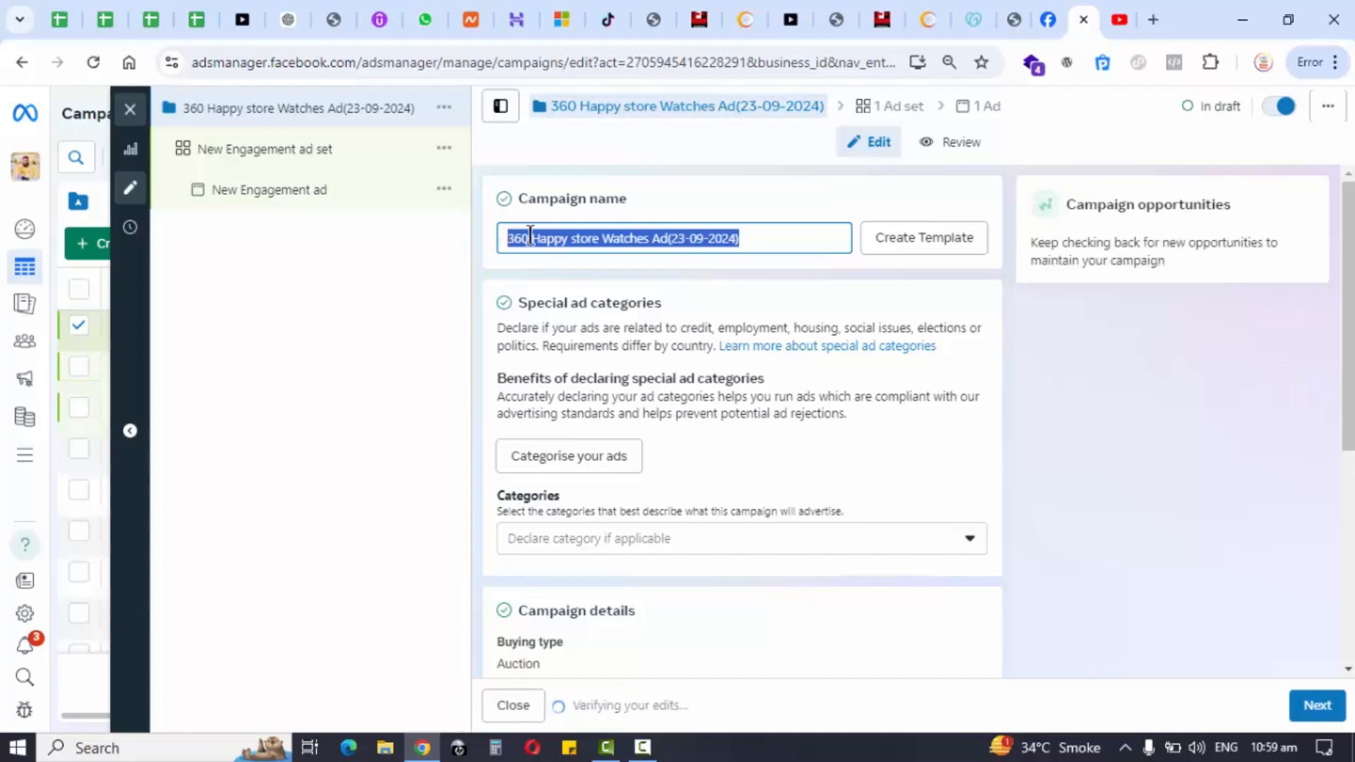
pyautogui.click(547, 239)
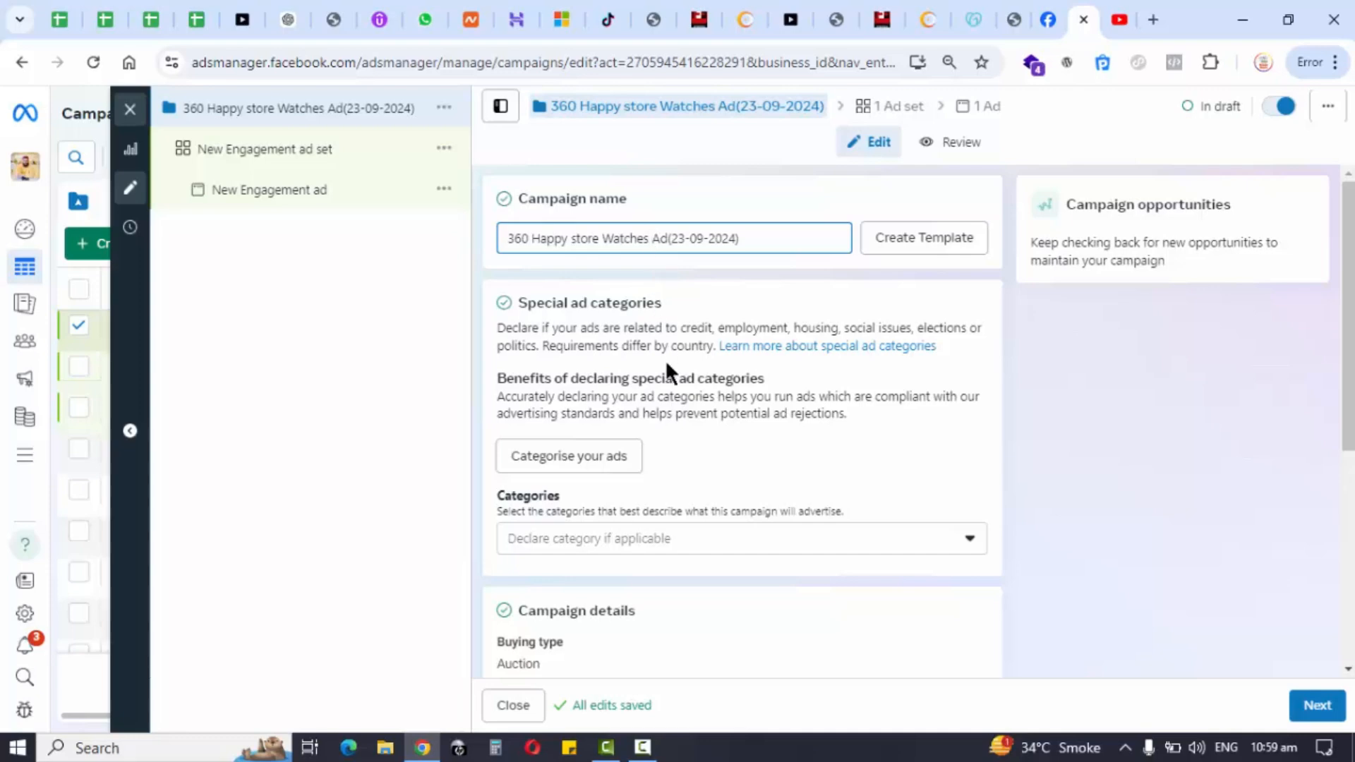
pyautogui.write('Open')
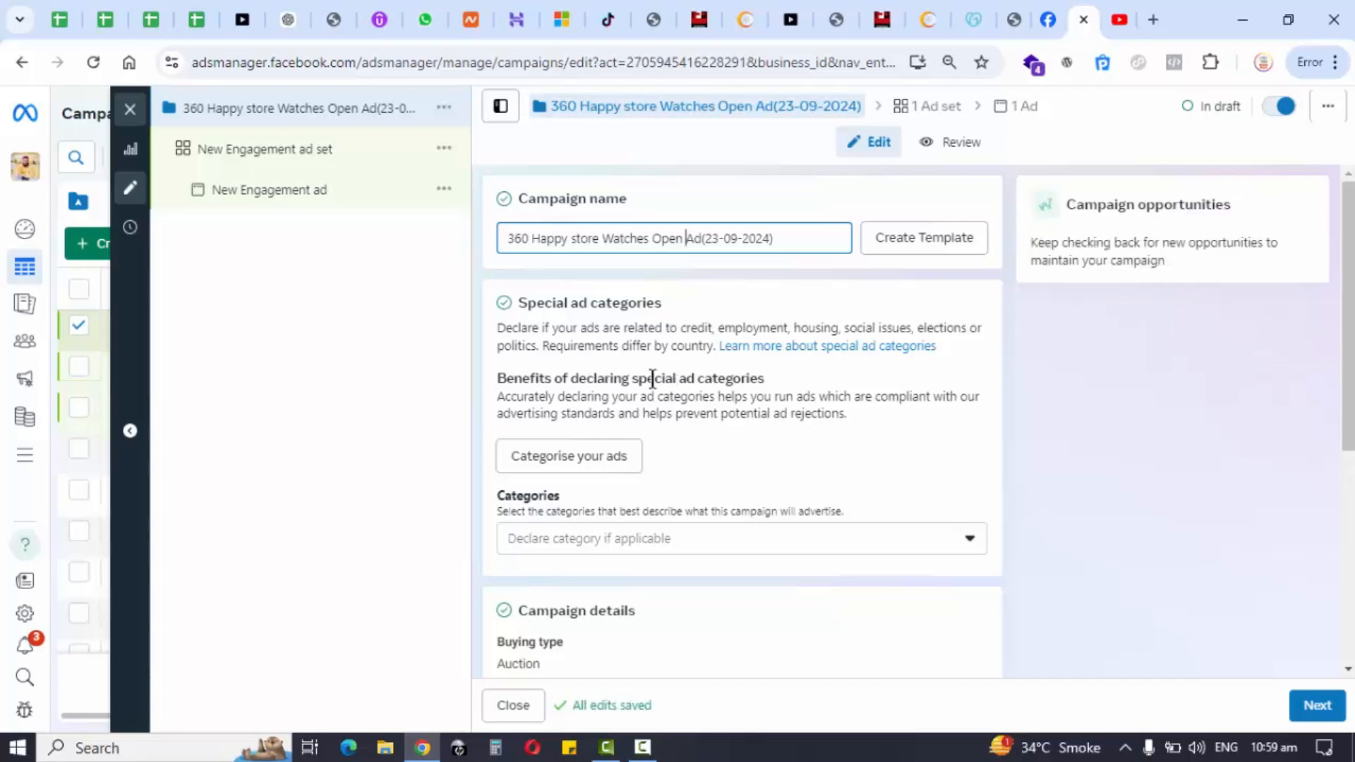
# Copy the campaign name 360 Happy store Watches Open Ad(23-09-2024) and use it as the name of both the ad set and the ad
pyautogui.tripleClick(699, 243)
pyautogui.hotkey('ctrl', 'c')
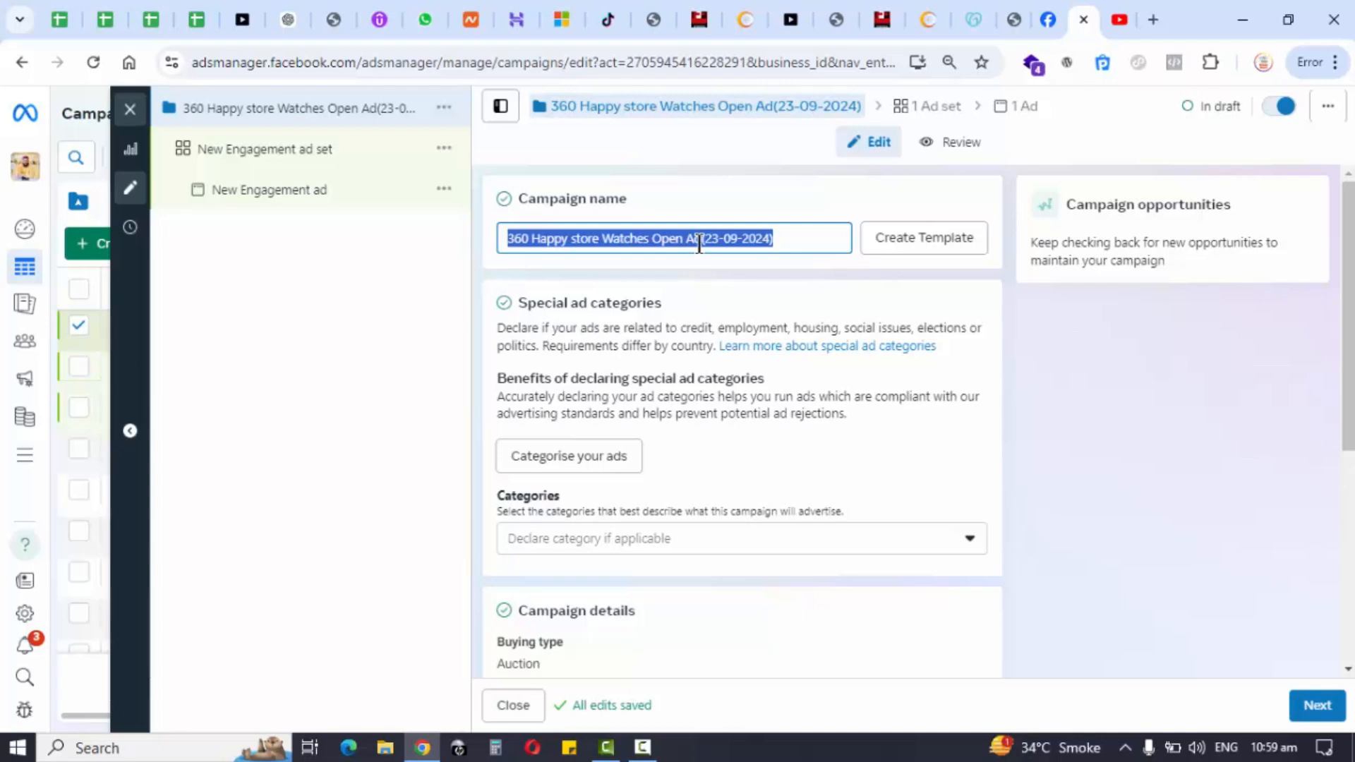
pyautogui.click(311, 160)
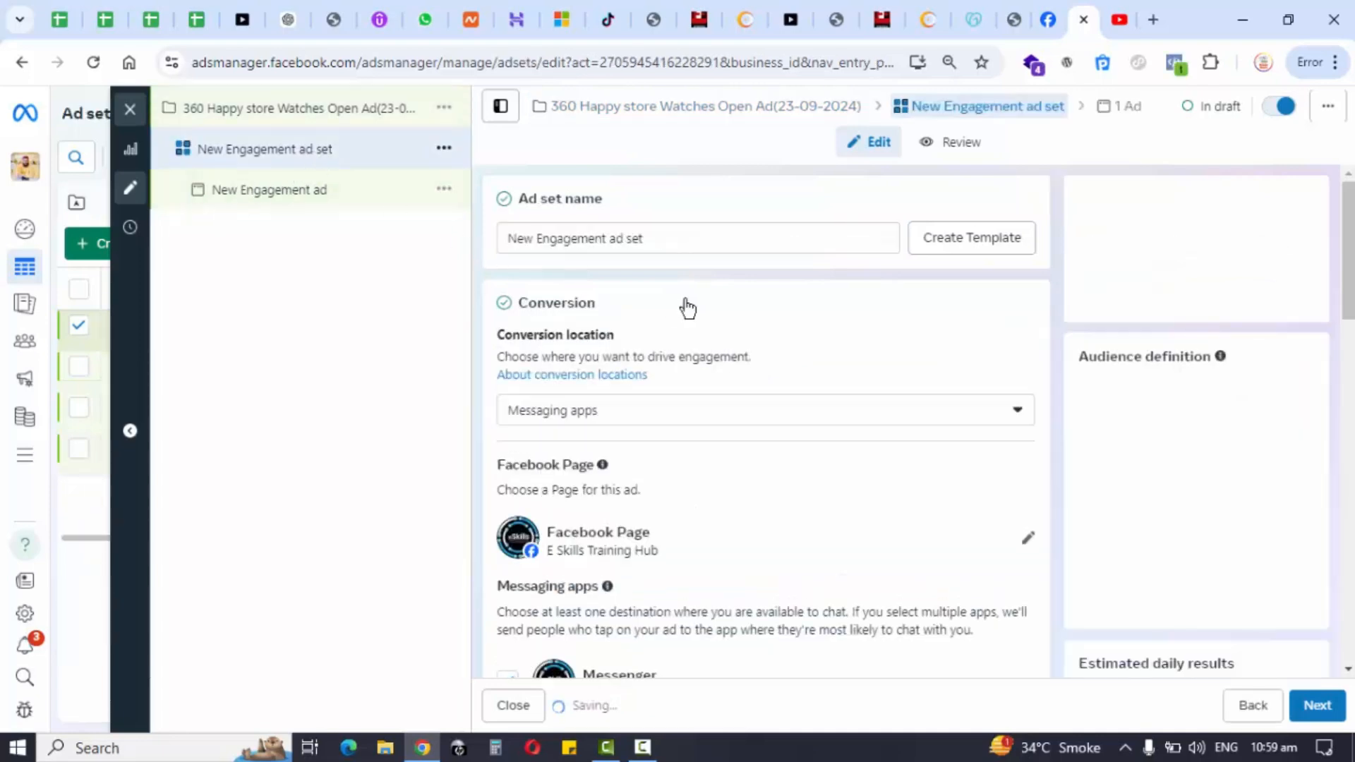
pyautogui.tripleClick(693, 239)
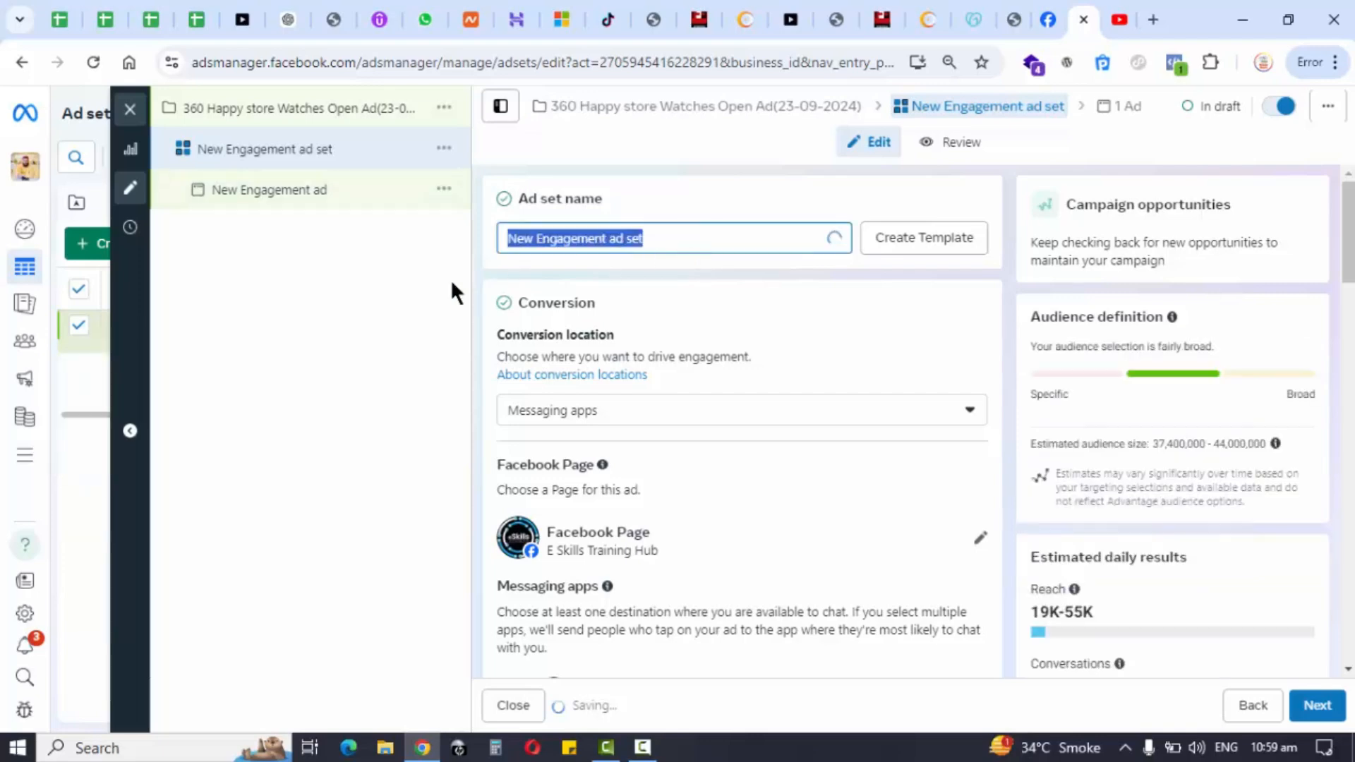
pyautogui.hotkey('ctrl', 'v')
pyautogui.click(239, 206)
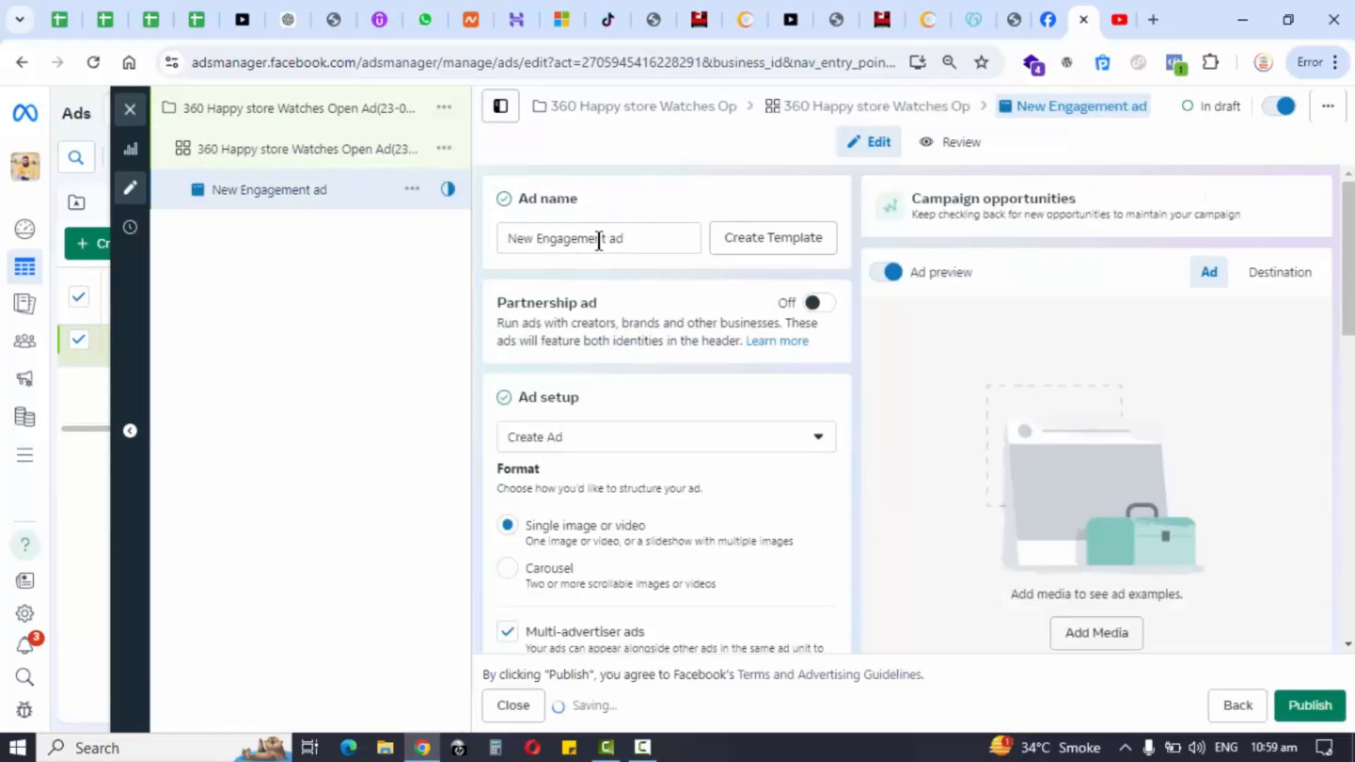
pyautogui.tripleClick(604, 237)
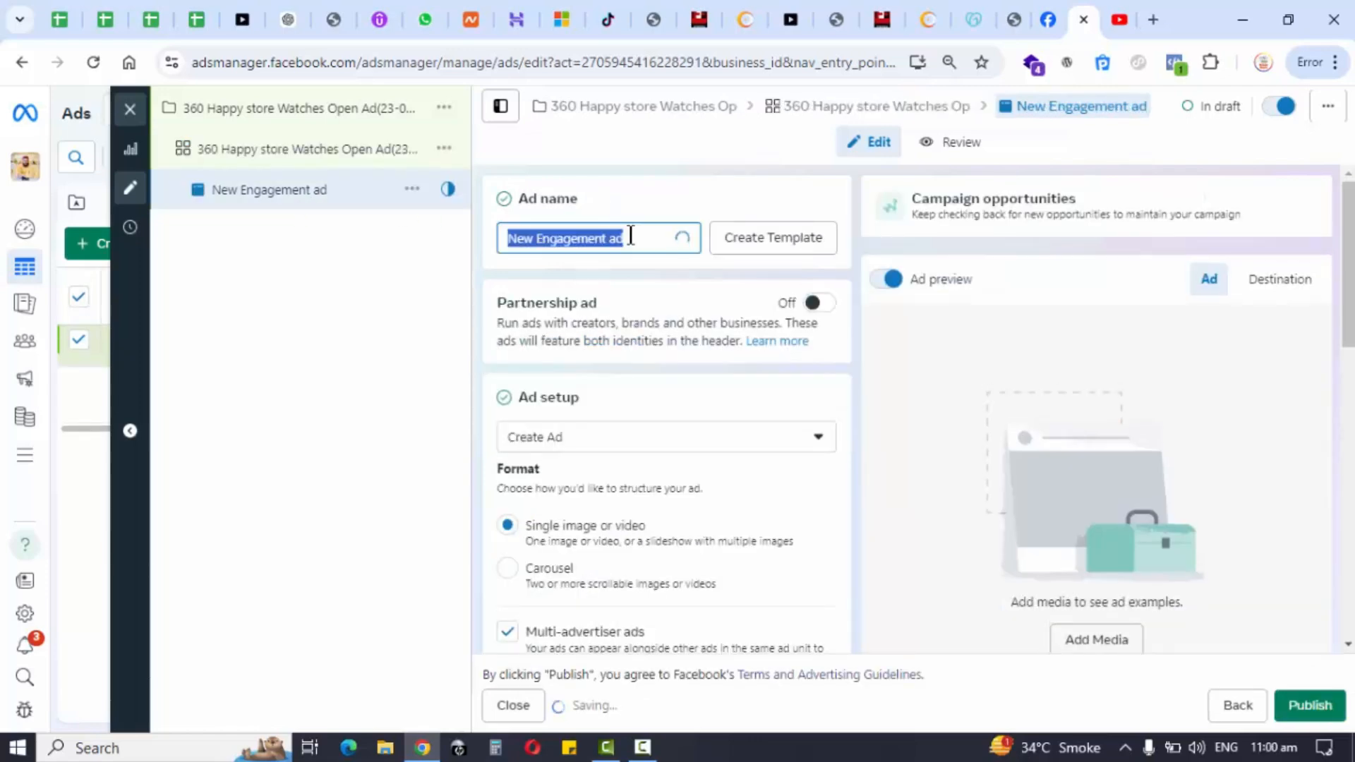
pyautogui.hotkey('ctrl', 'v')
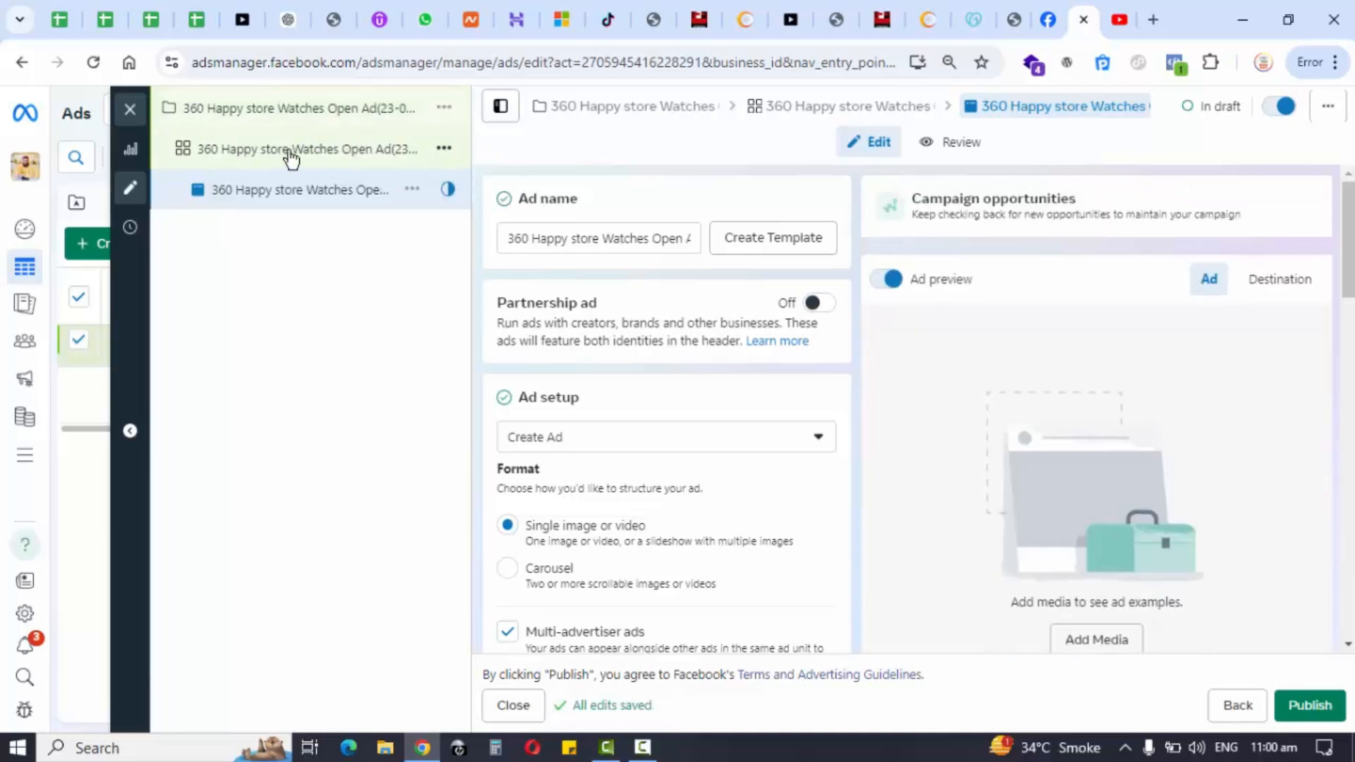
# Return to the campaign level and review the special ad category options, campaign details, Advantage campaign budget and A/B test settings
pyautogui.click(334, 103)
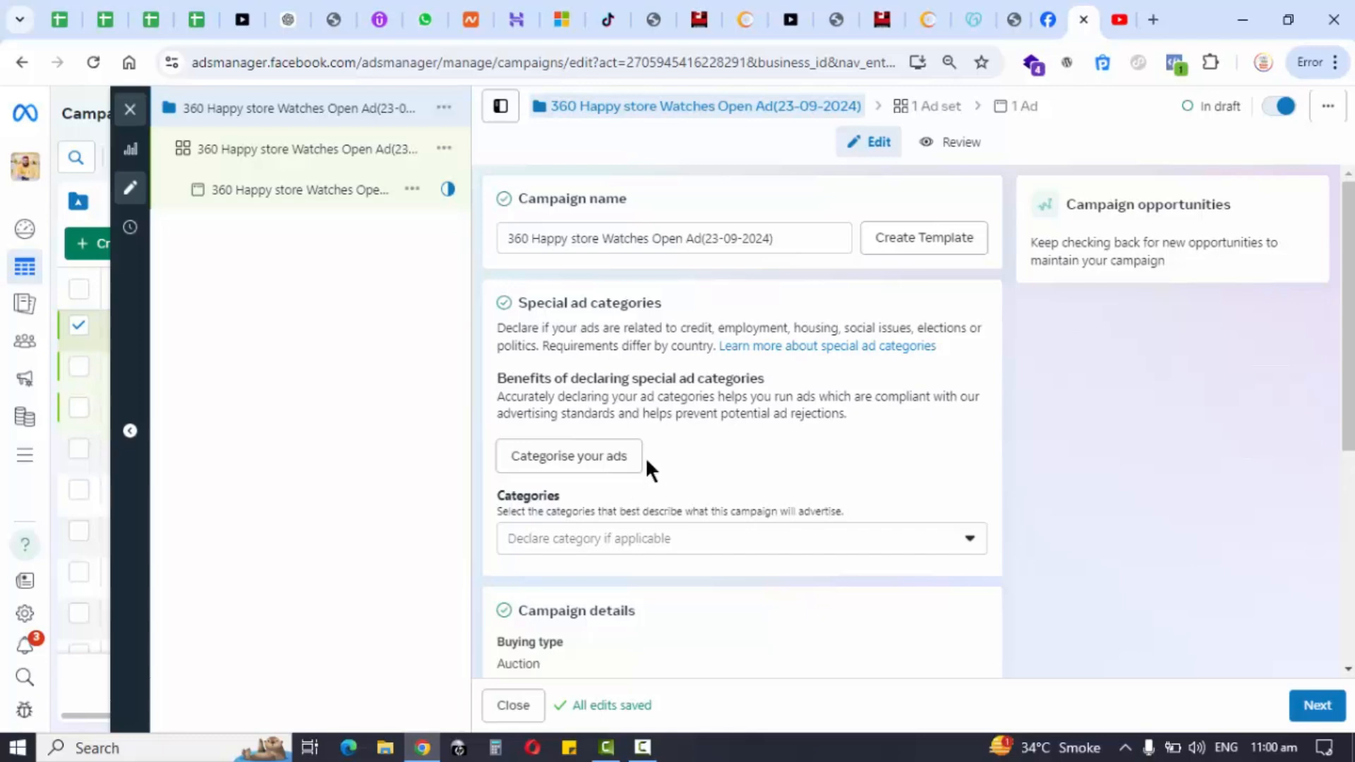
pyautogui.scroll(-1, 770, 337)
pyautogui.scroll(1, 770, 337)
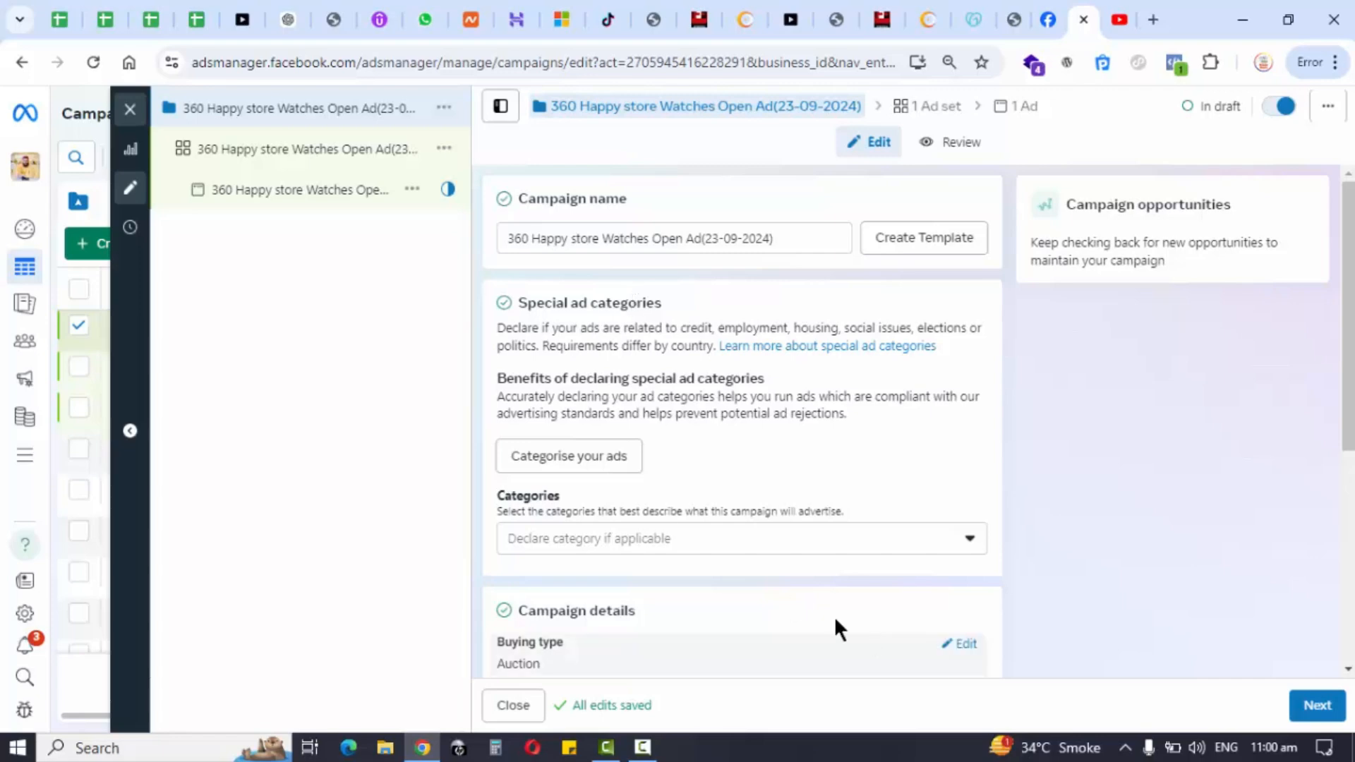
pyautogui.scroll(-1, 715, 540)
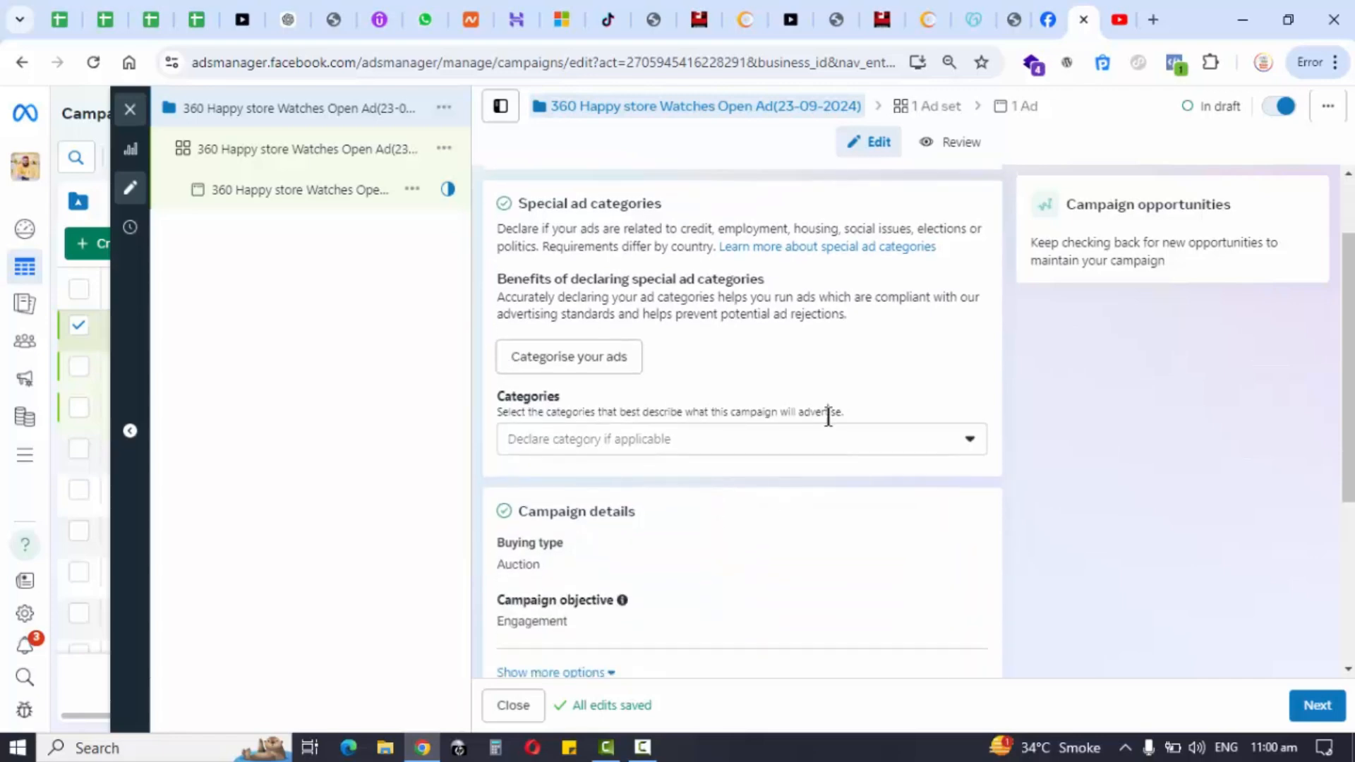
pyautogui.click(833, 437)
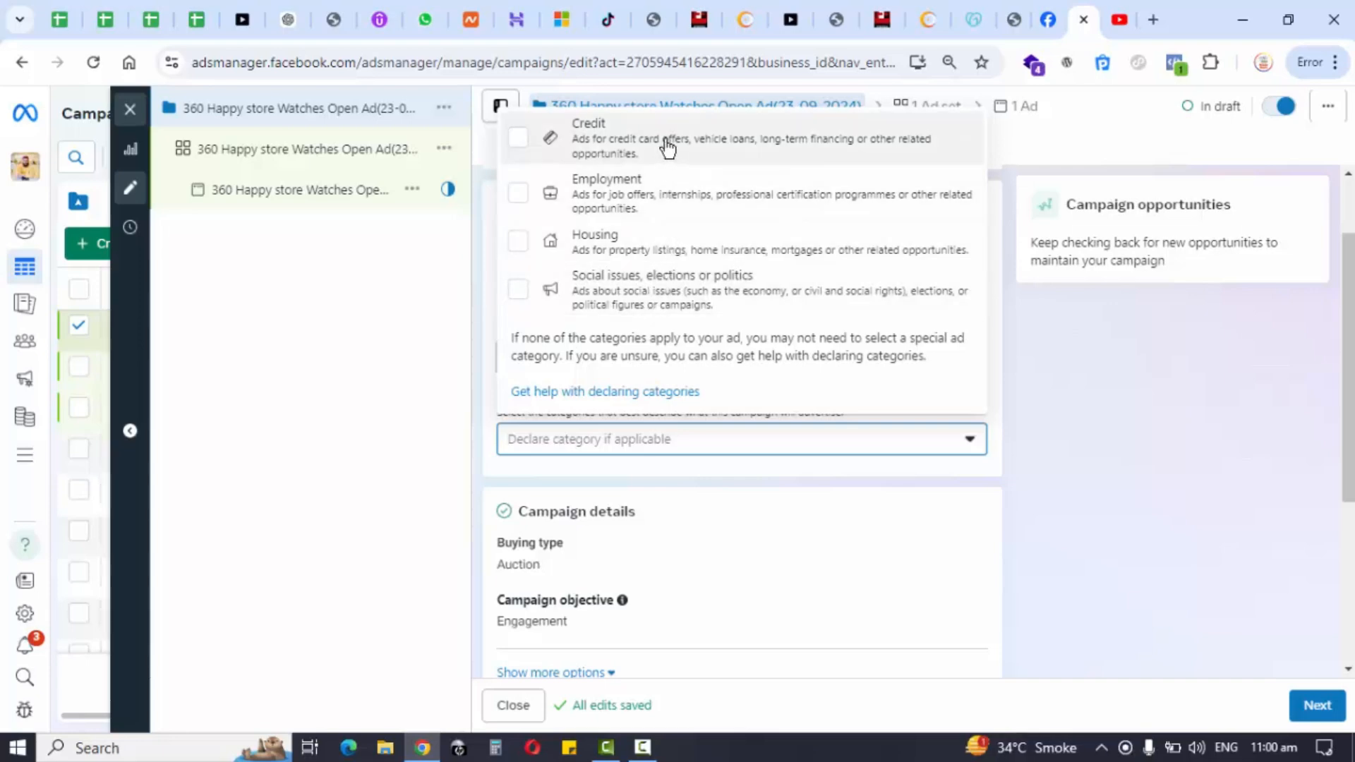
pyautogui.click(1120, 432)
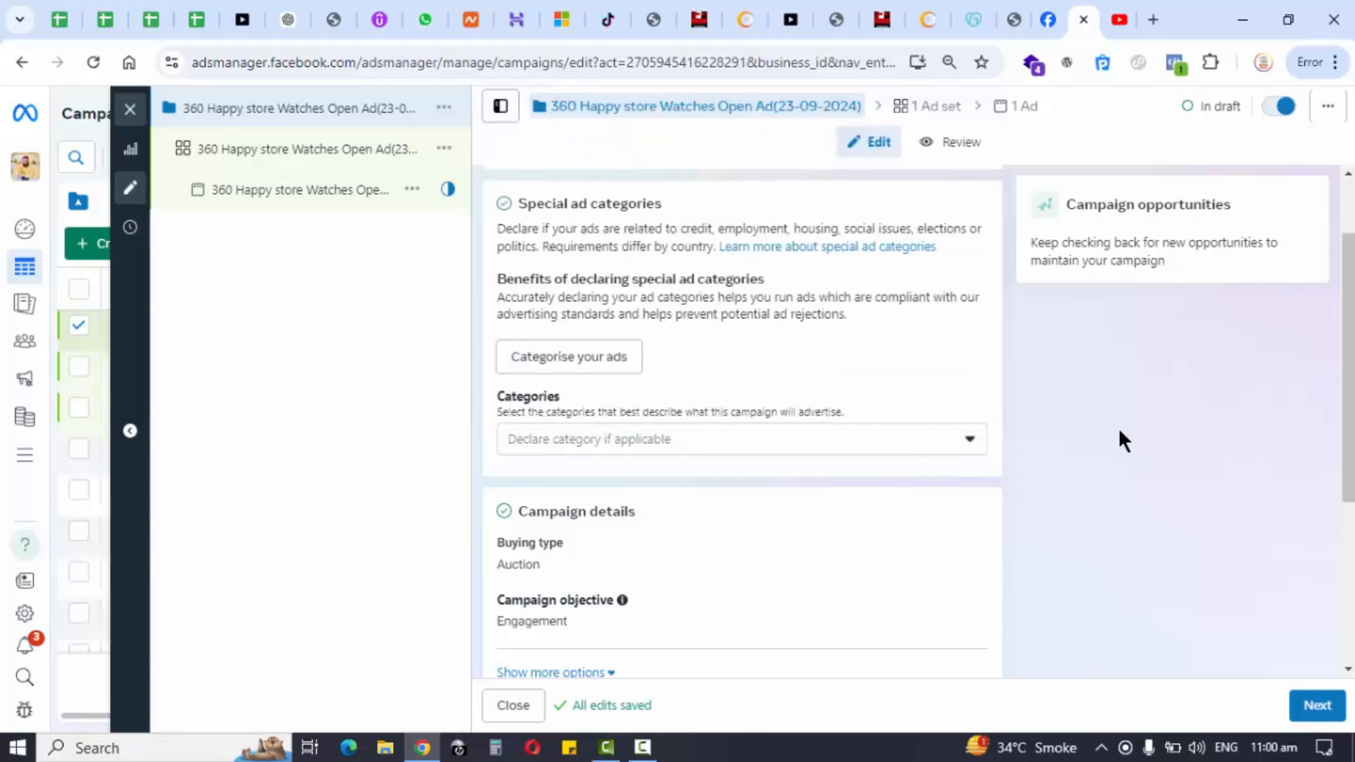
pyautogui.scroll(-3, 688, 345)
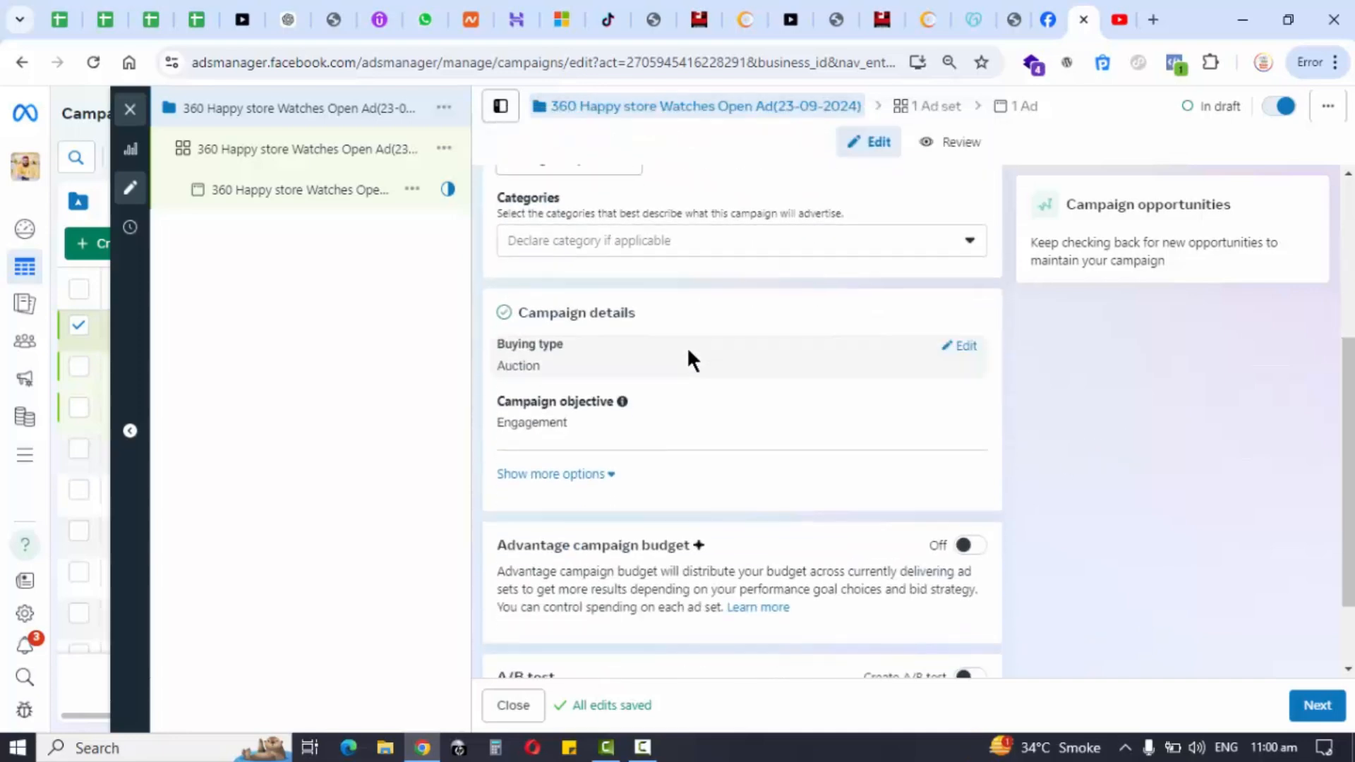
pyautogui.scroll(-2, 686, 345)
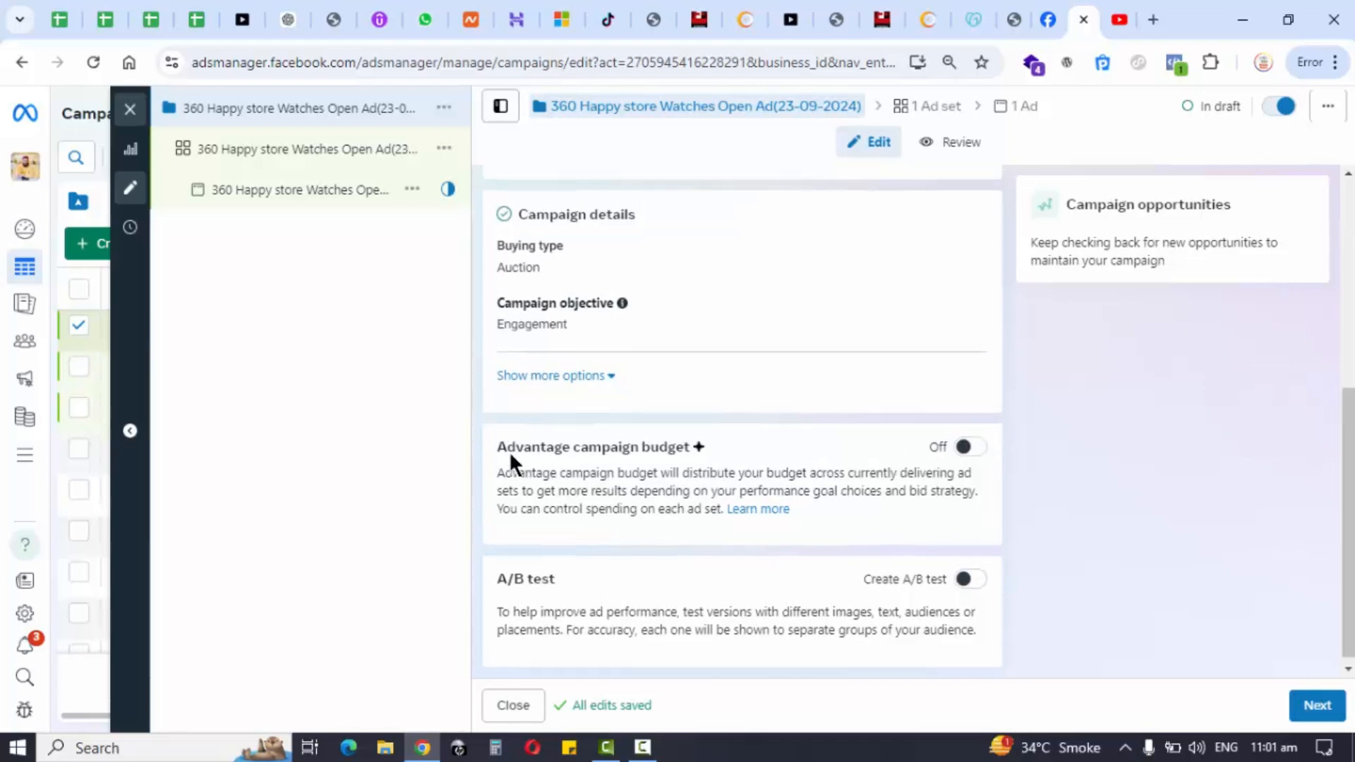
pyautogui.scroll(5, 510, 455)
pyautogui.scroll(-5, 561, 433)
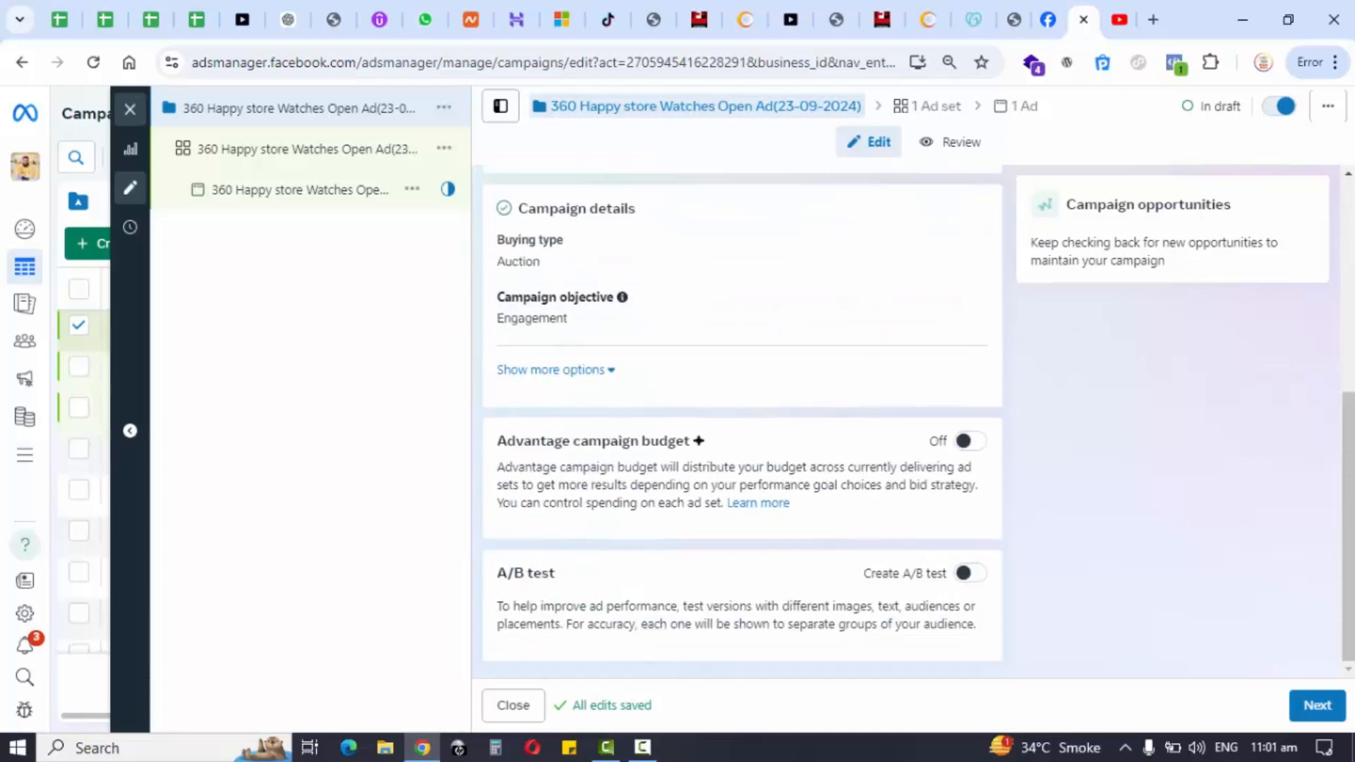
# Continue to the ad set level and look through the available conversion locations
pyautogui.click(1317, 706)
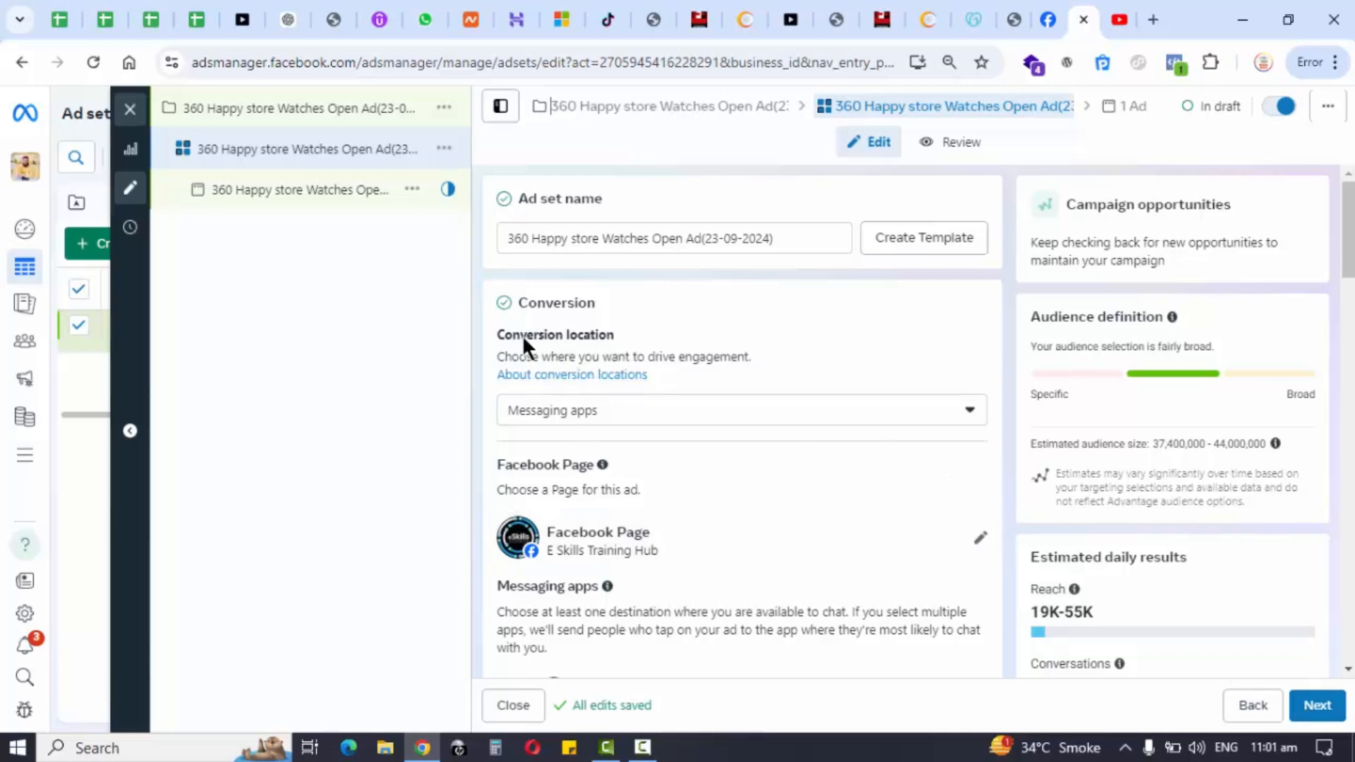
pyautogui.click(632, 411)
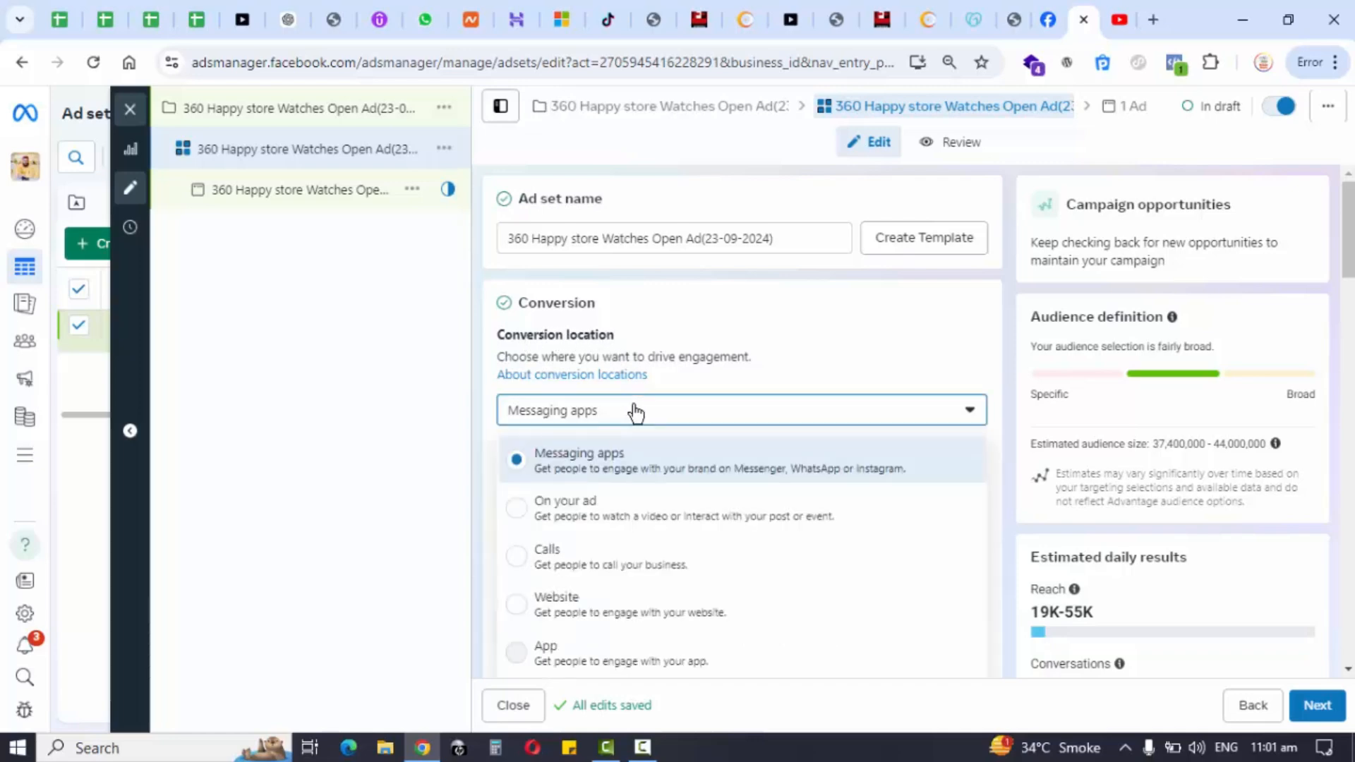
pyautogui.scroll(-3, 654, 562)
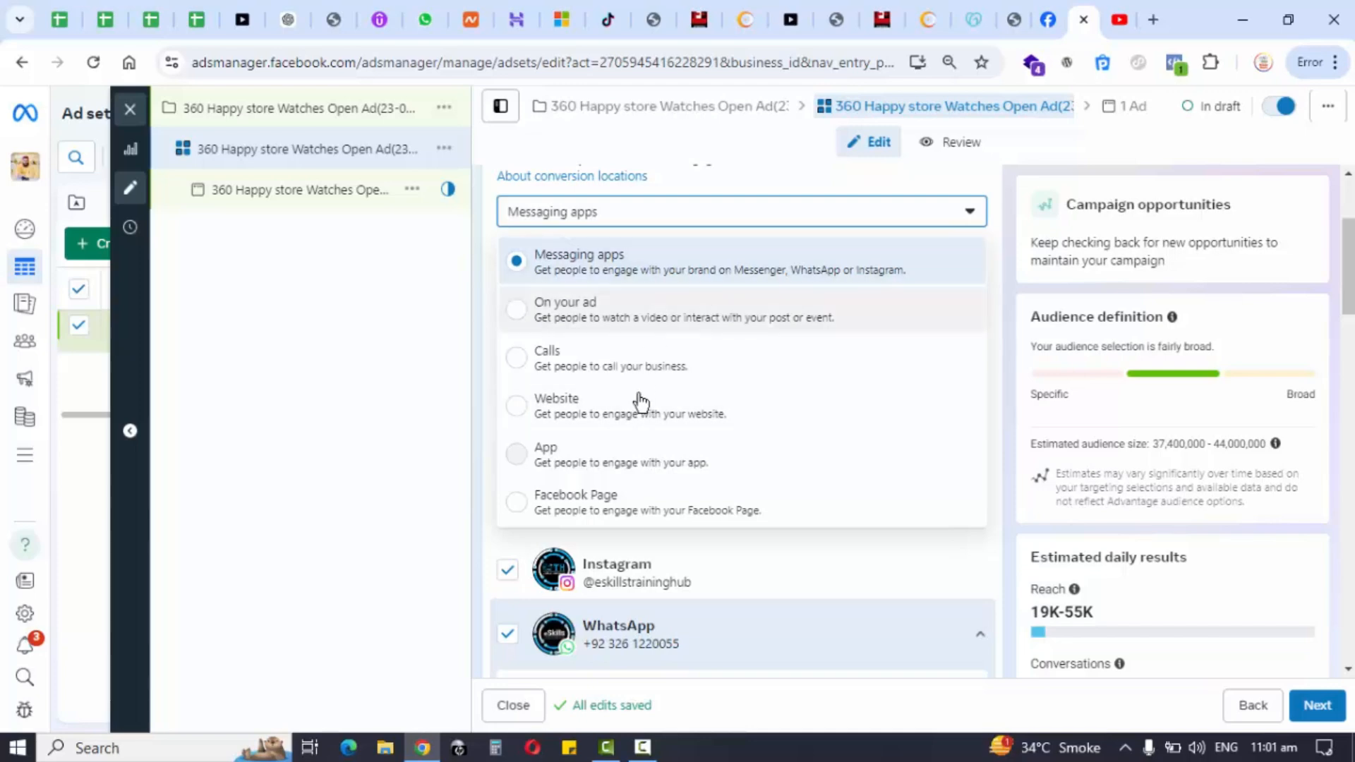
pyautogui.click(751, 226)
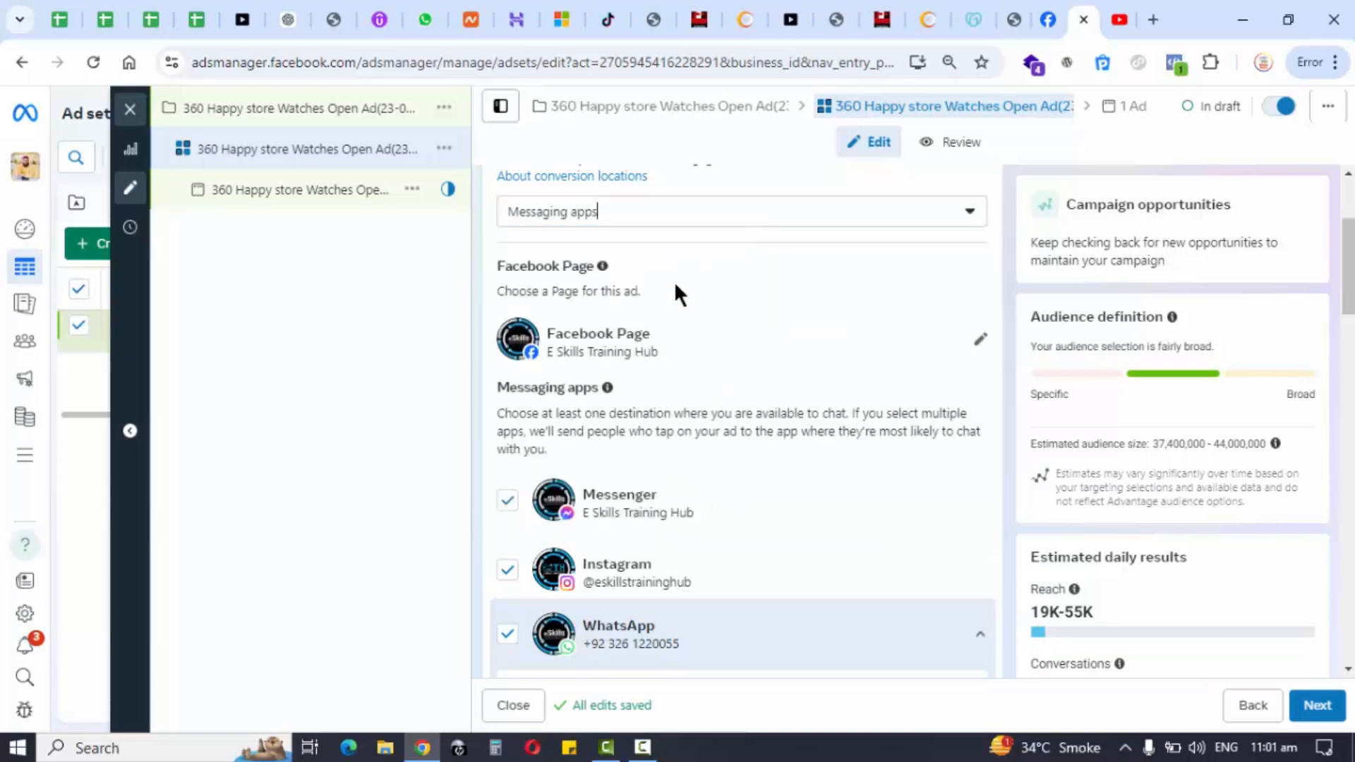
# Try Facebook Page as the conversion location, checking its Page choices, and switch back to Messaging apps
pyautogui.click(719, 223)
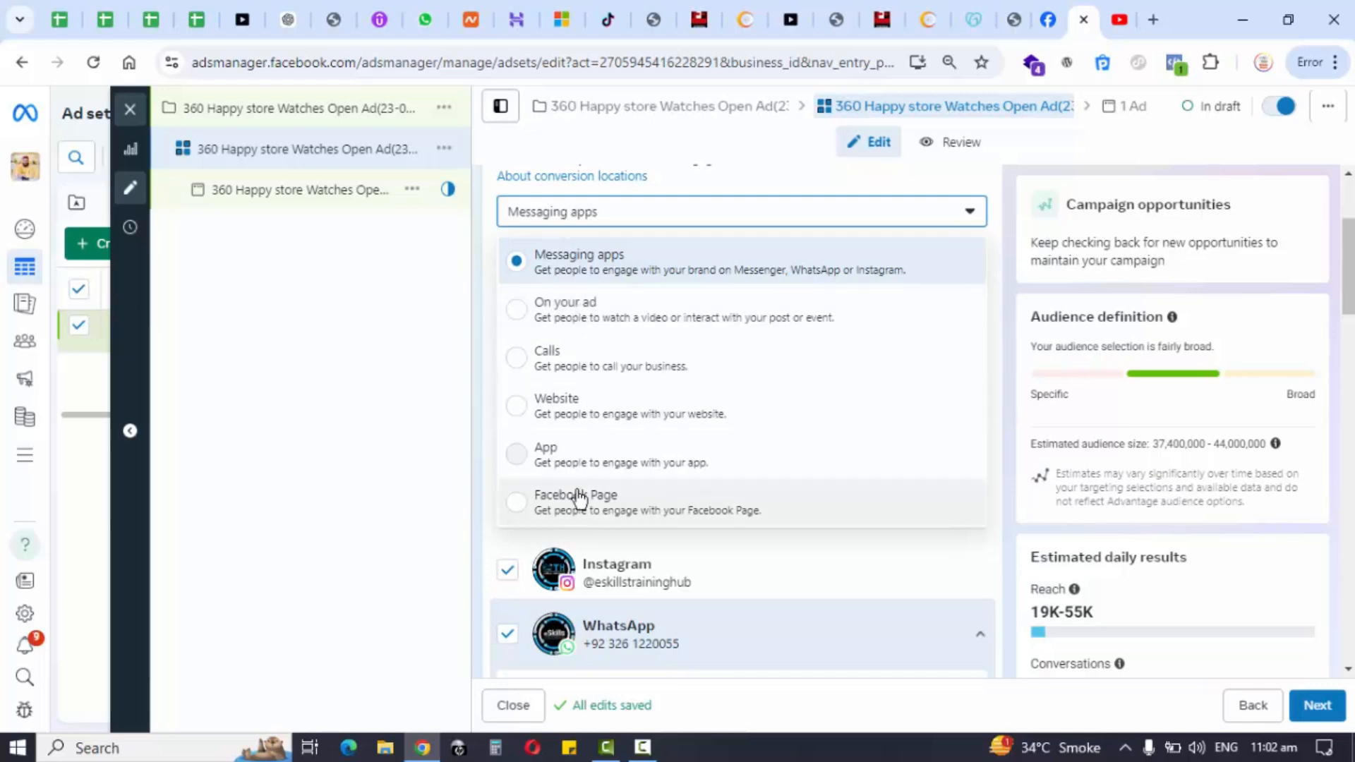
pyautogui.click(532, 502)
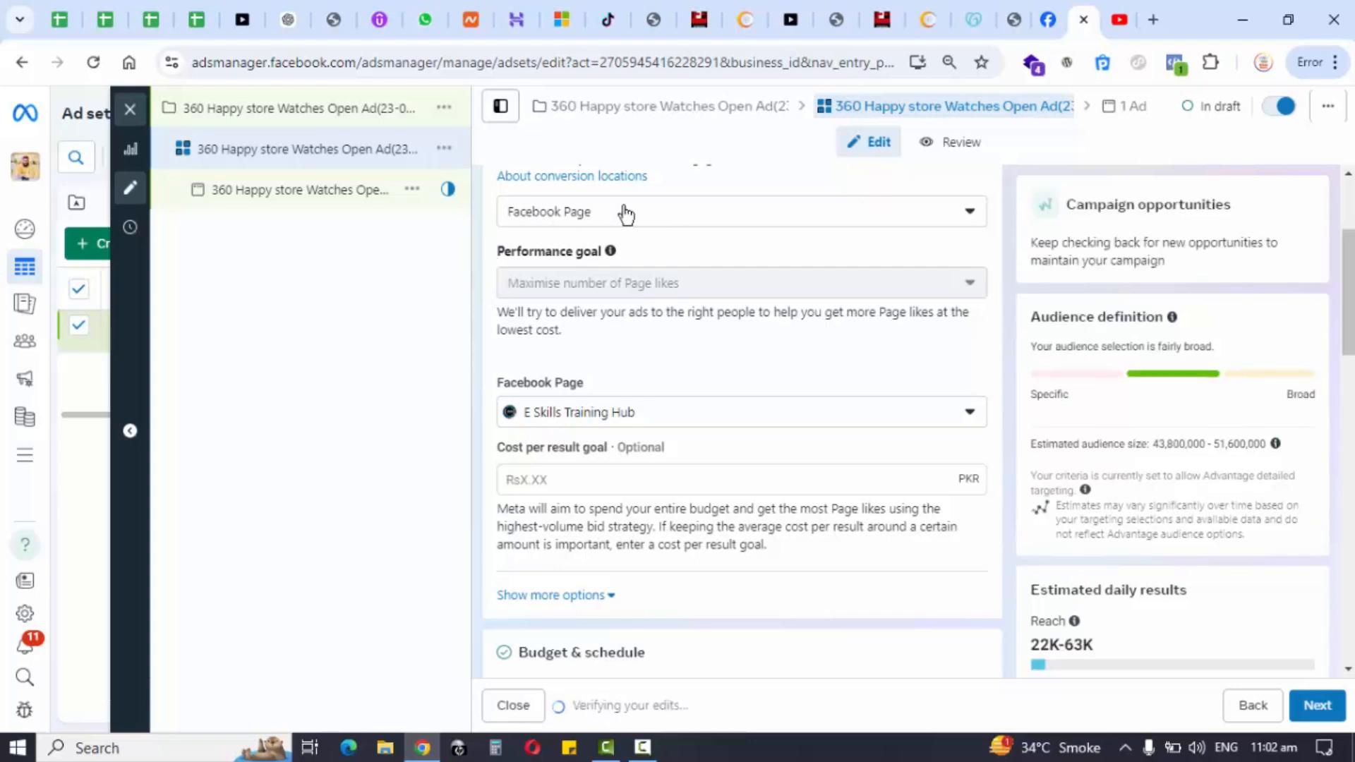
pyautogui.click(785, 417)
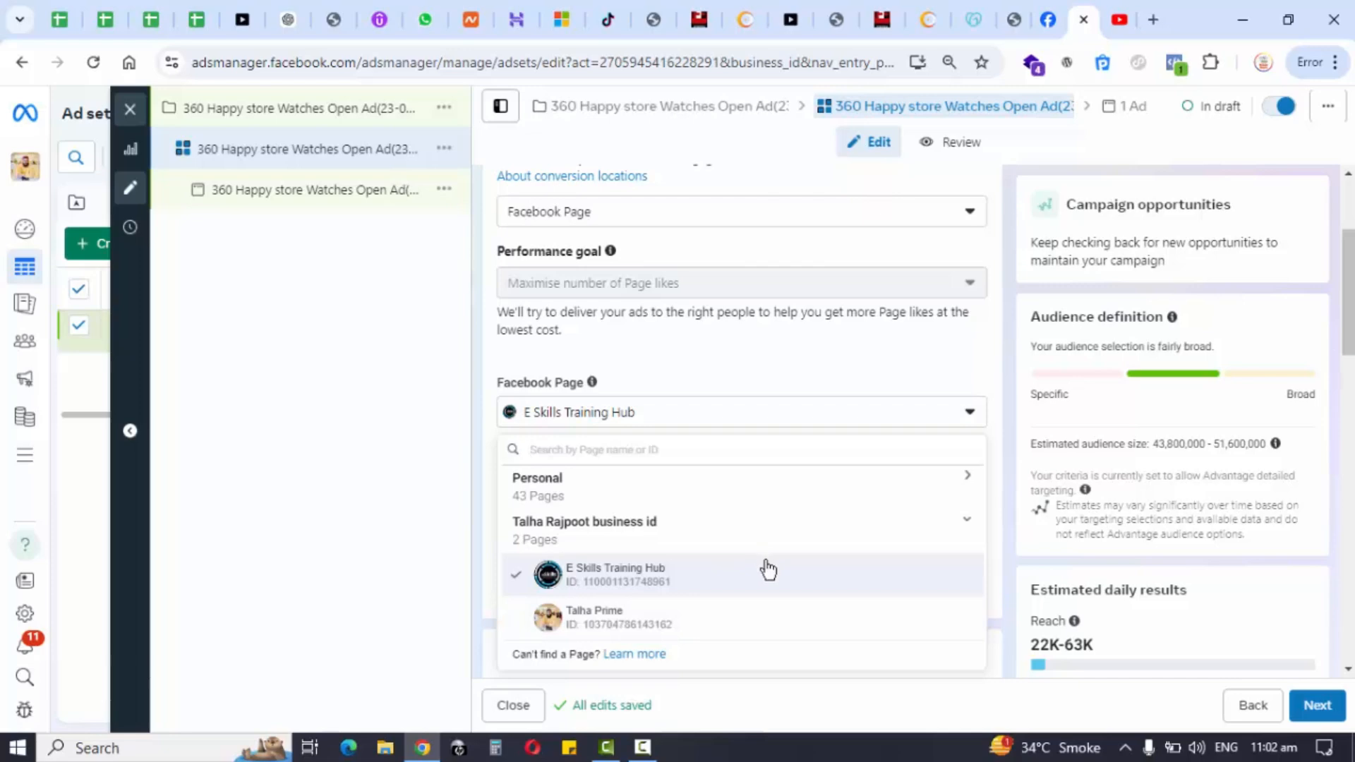
pyautogui.click(519, 341)
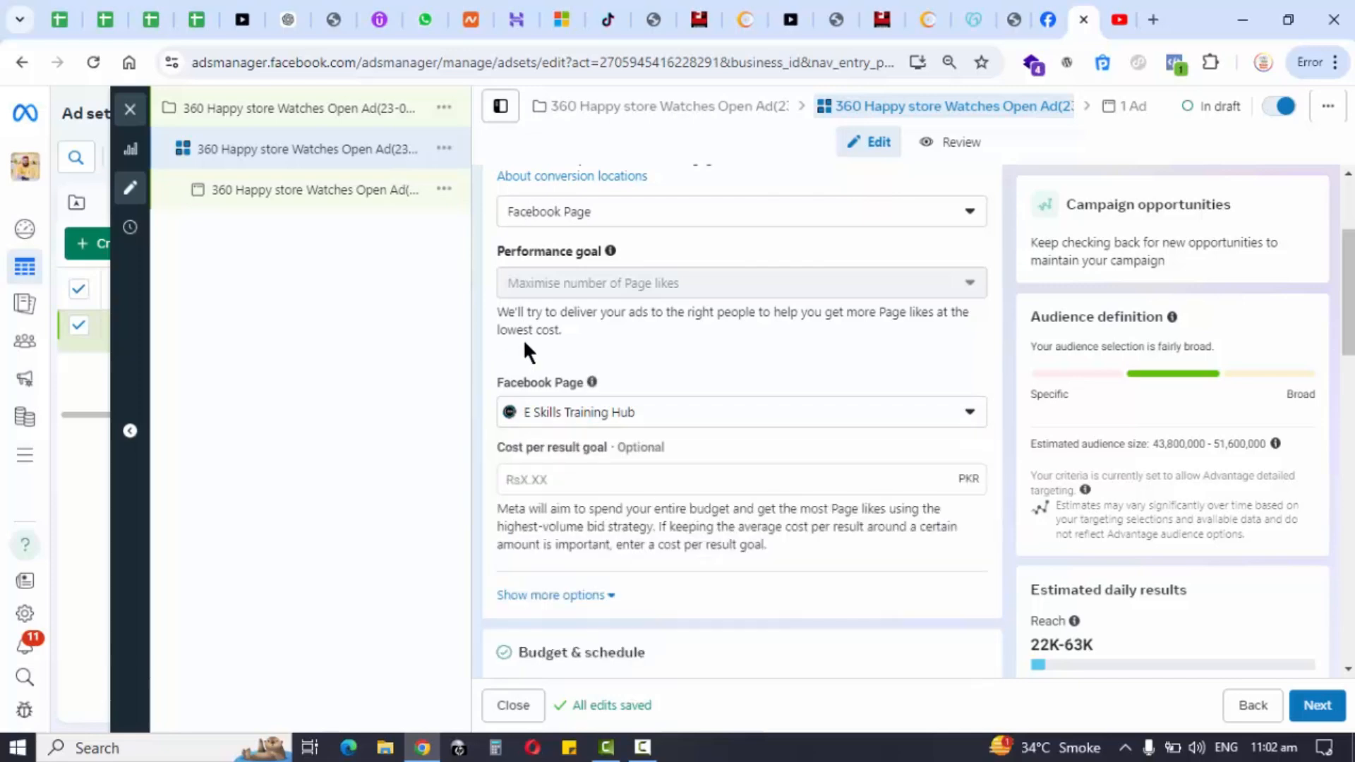
pyautogui.click(634, 215)
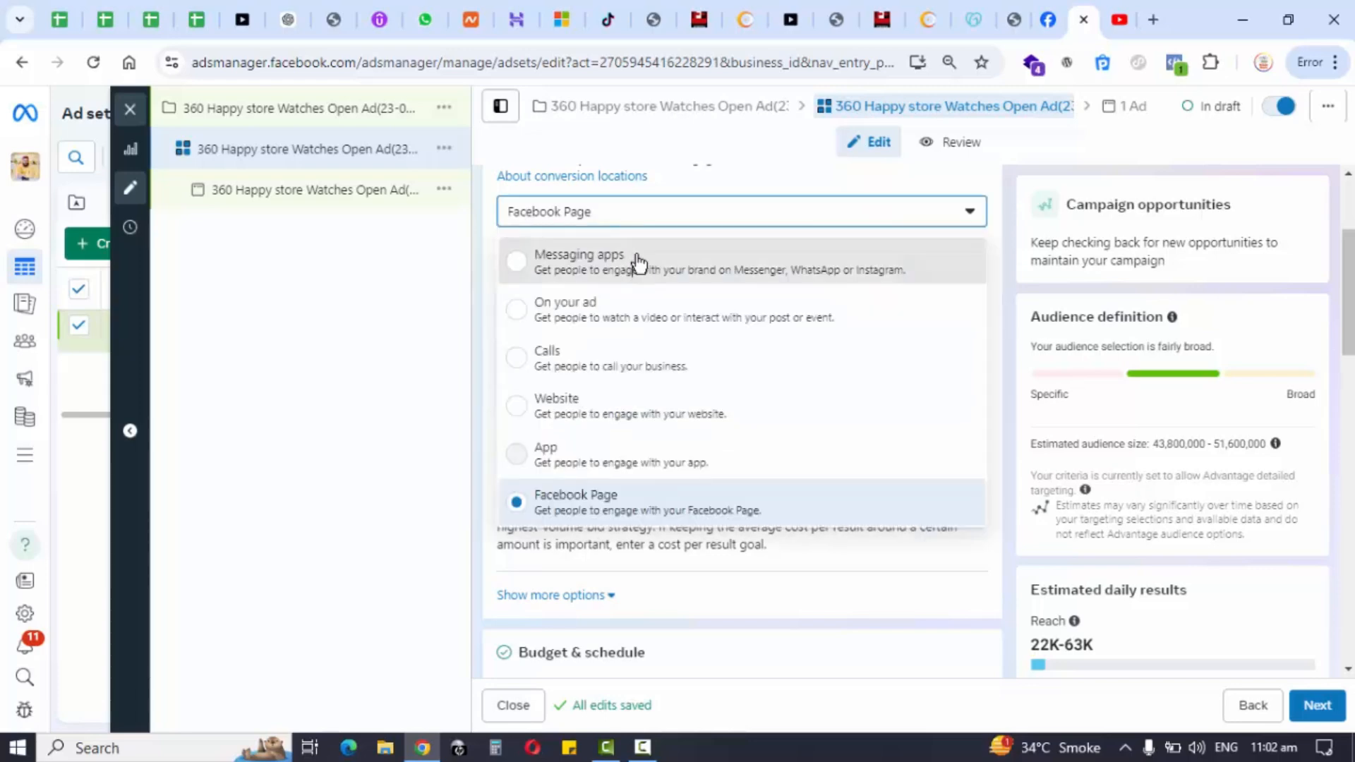
pyautogui.click(595, 255)
# Try On your ad as the conversion location and look through its engagement types
pyautogui.click(632, 224)
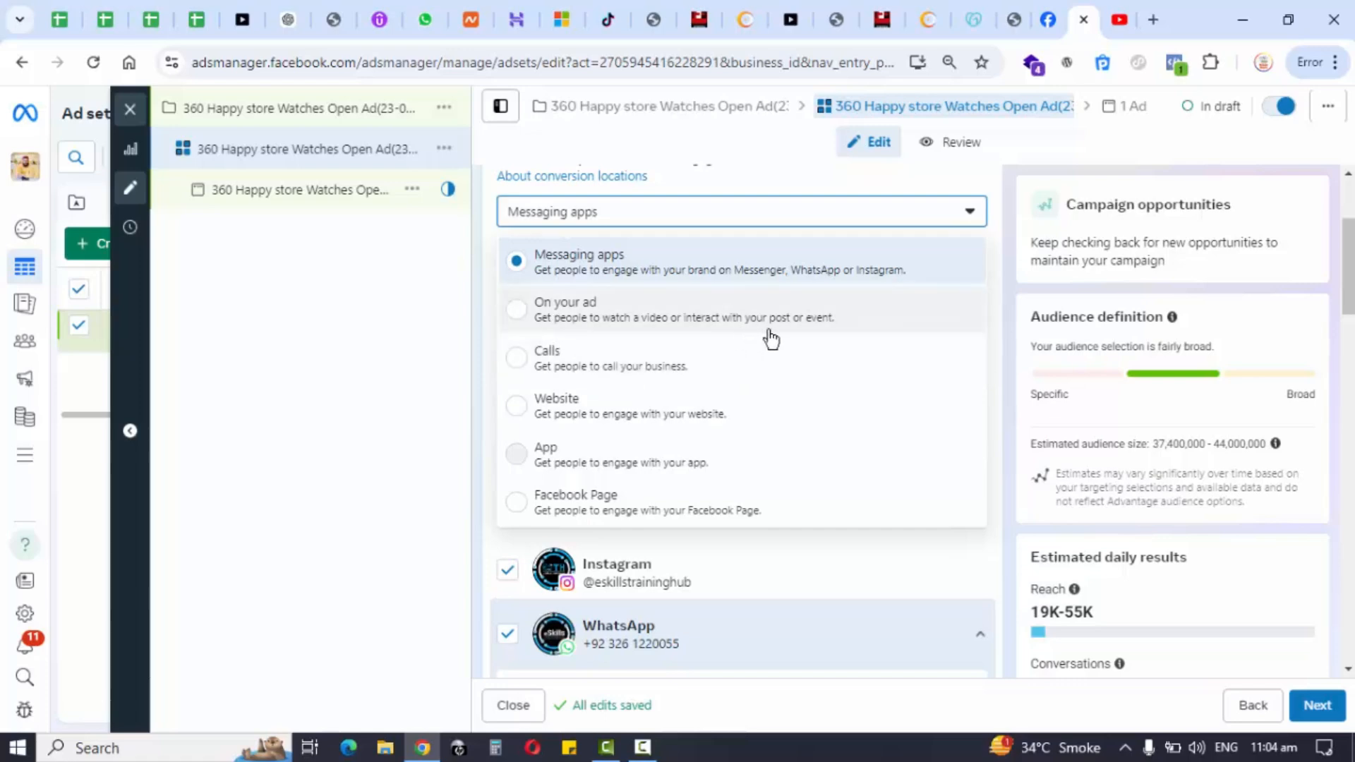
pyautogui.click(831, 324)
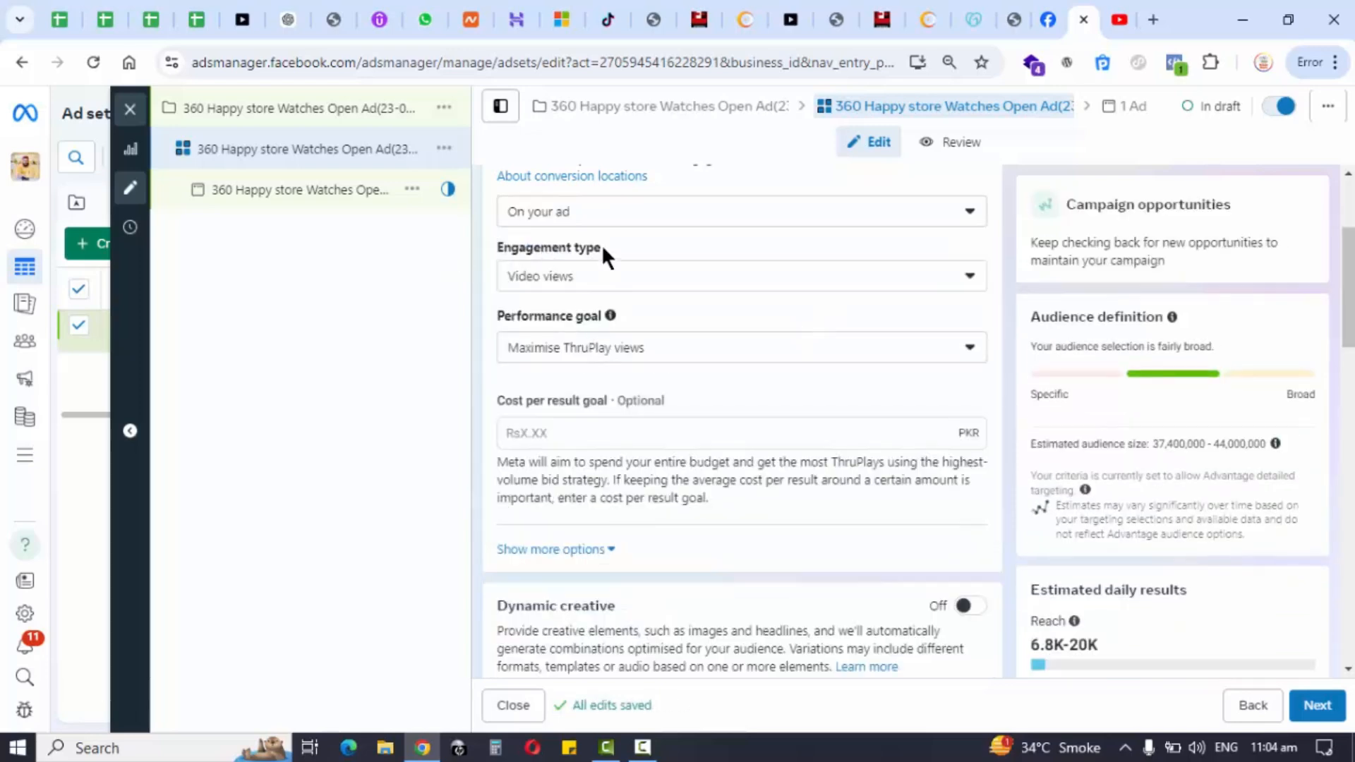
pyautogui.click(568, 279)
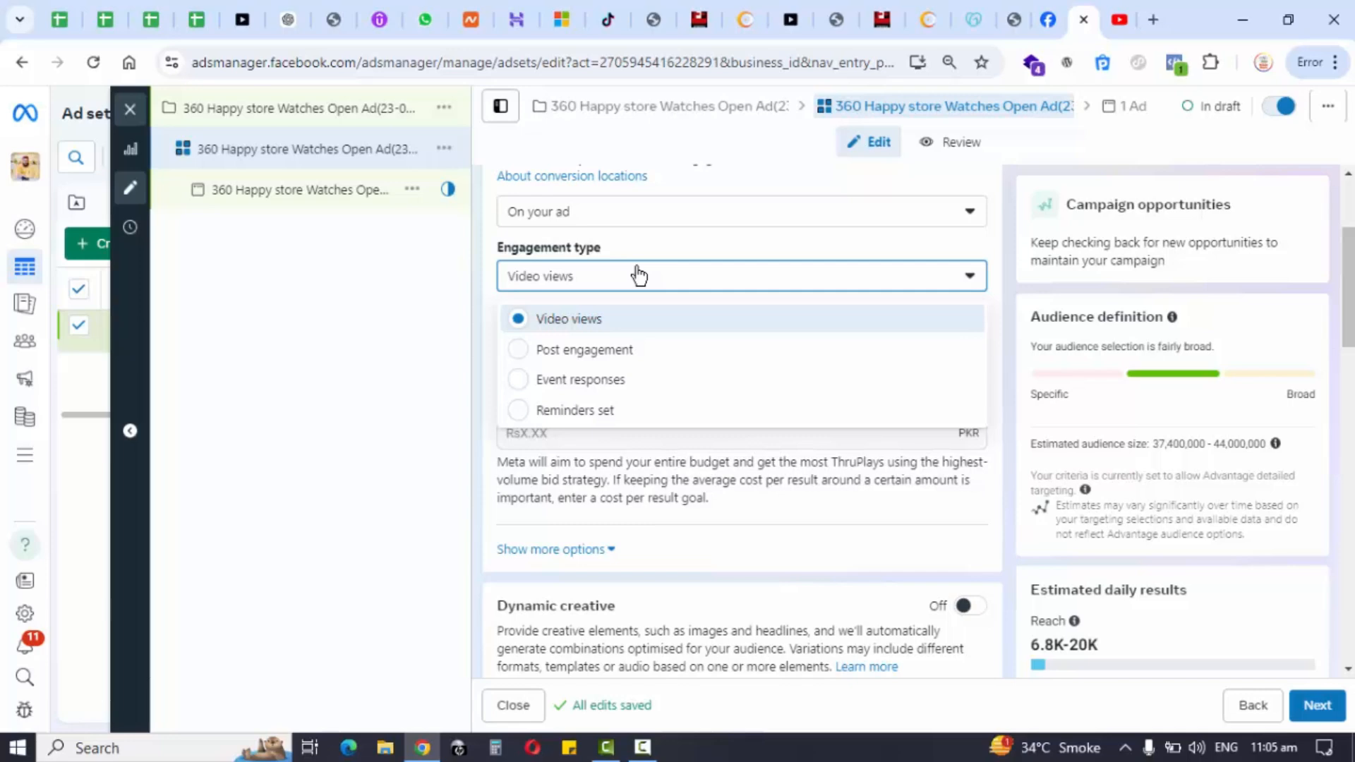
pyautogui.scroll(2, 638, 279)
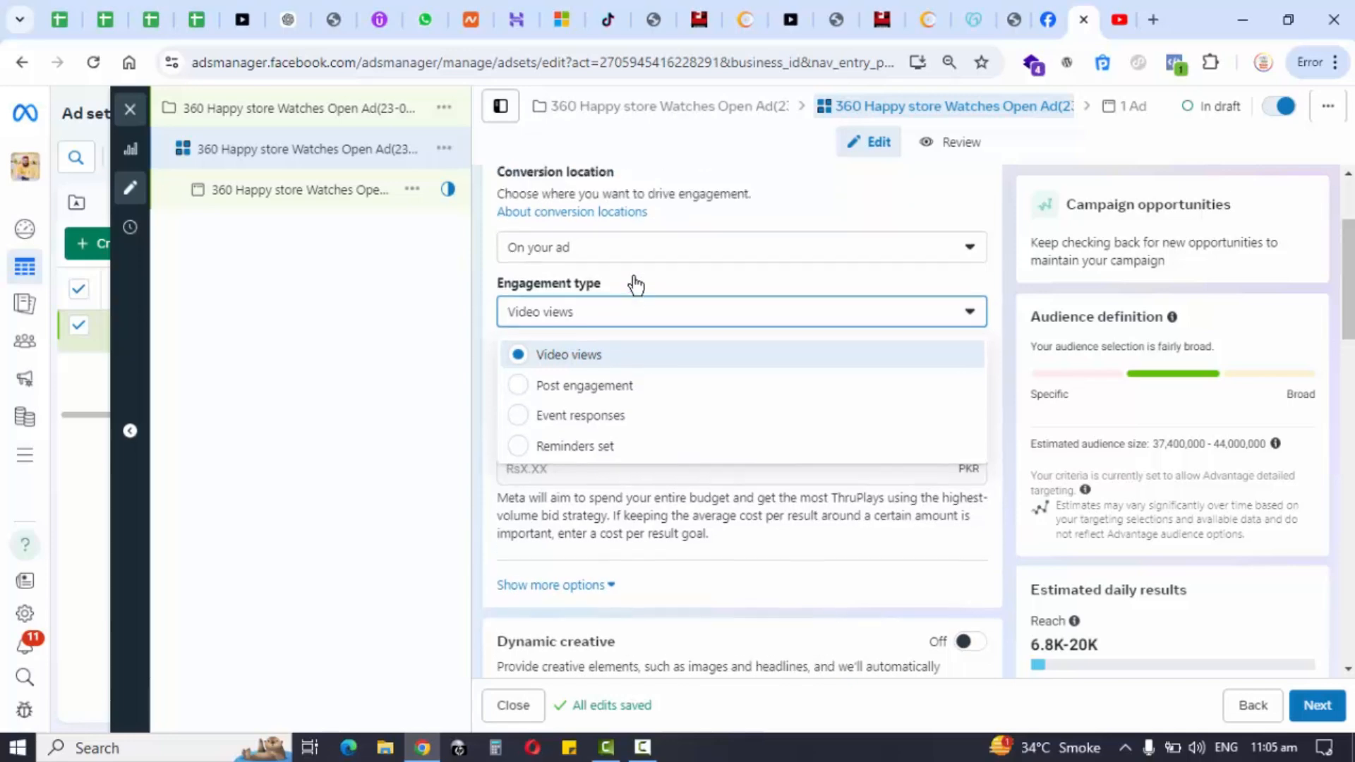
pyautogui.click(629, 393)
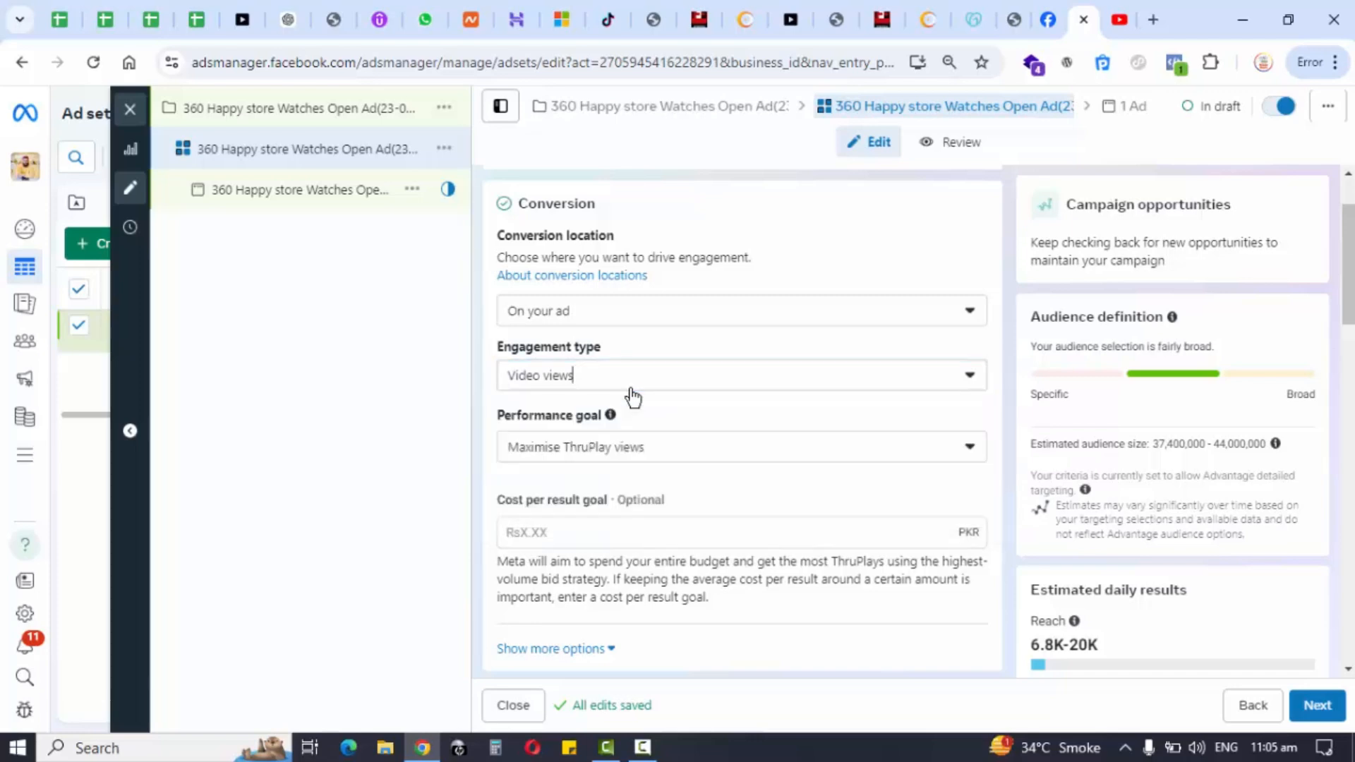
# Review the performance goal options for Video views and the alternative engagement types
pyautogui.click(619, 450)
pyautogui.scroll(-2, 619, 452)
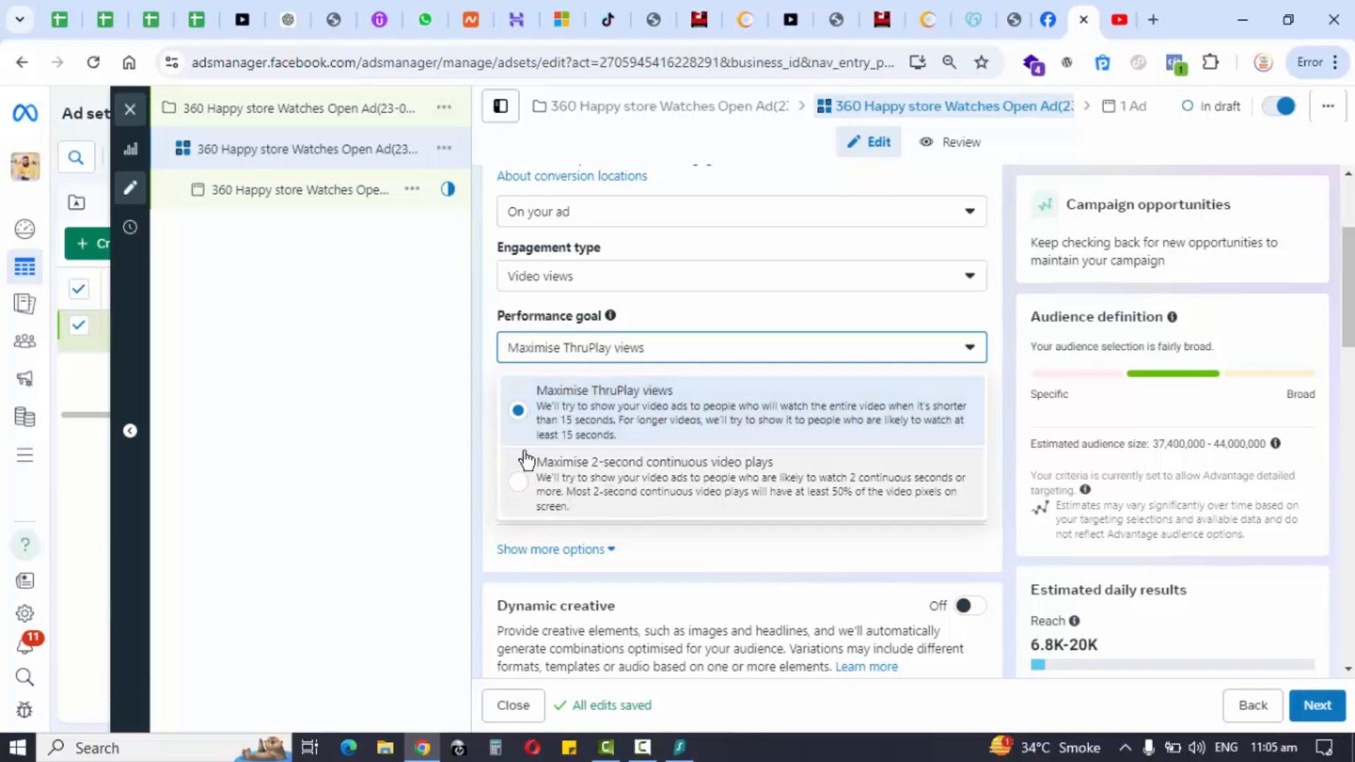
pyautogui.click(679, 420)
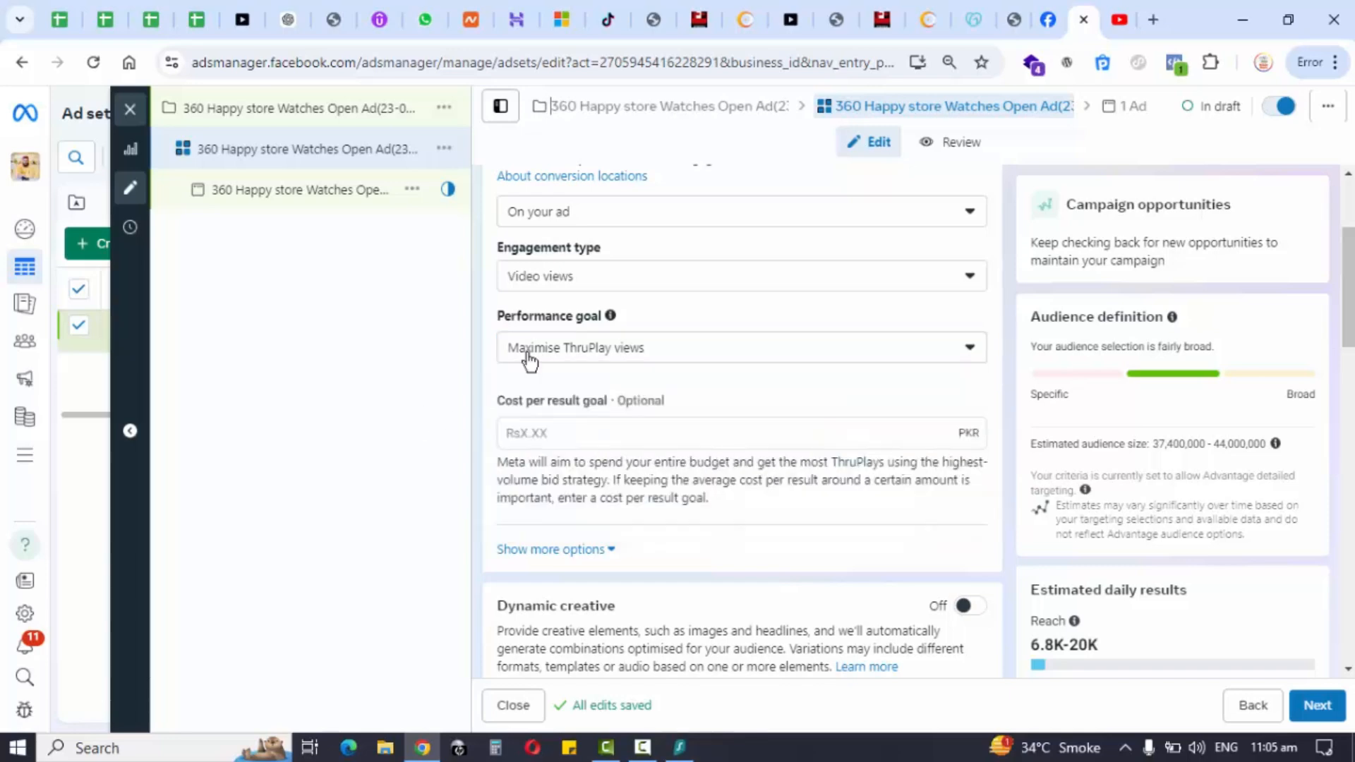
pyautogui.scroll(1, 611, 315)
pyautogui.click(597, 380)
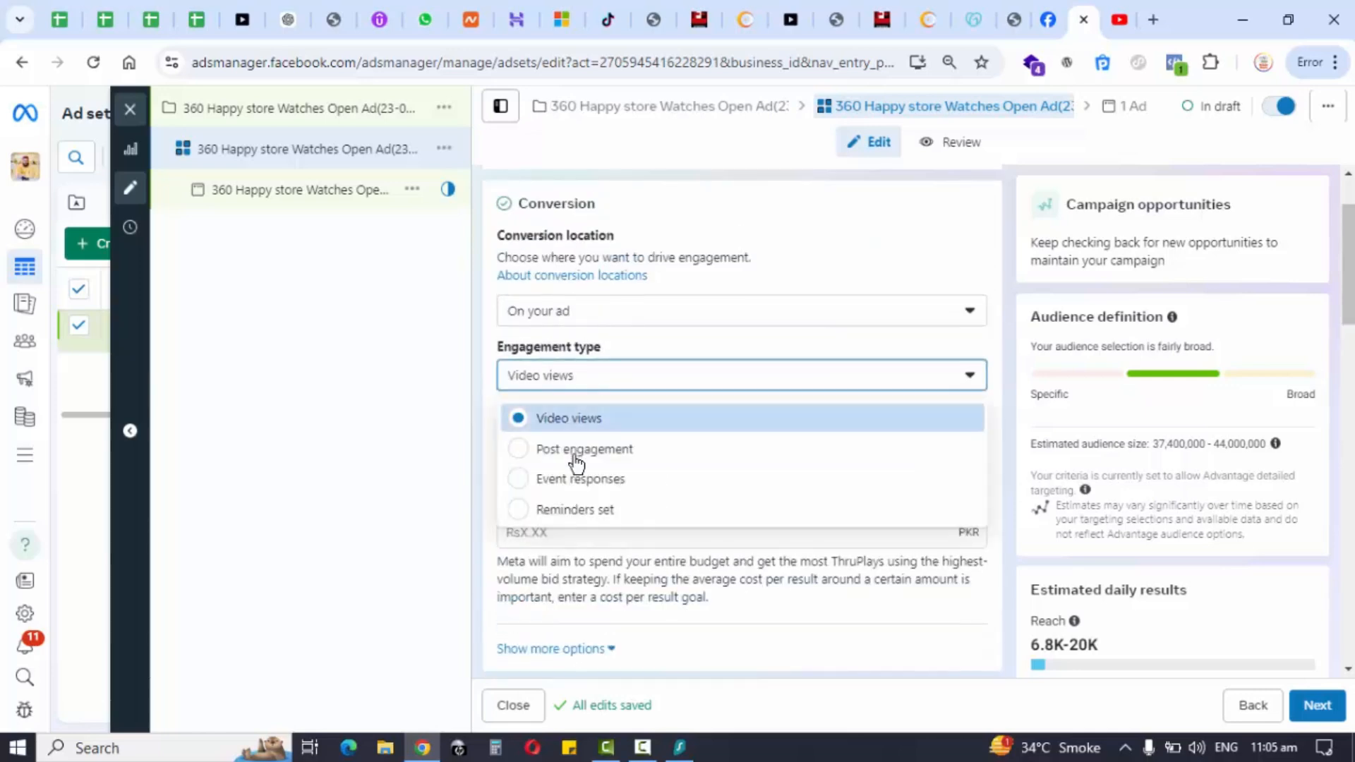
pyautogui.click(577, 381)
# Set the conversion location to Messaging apps and choose 360 Happy Store as the Facebook Page
pyautogui.click(655, 319)
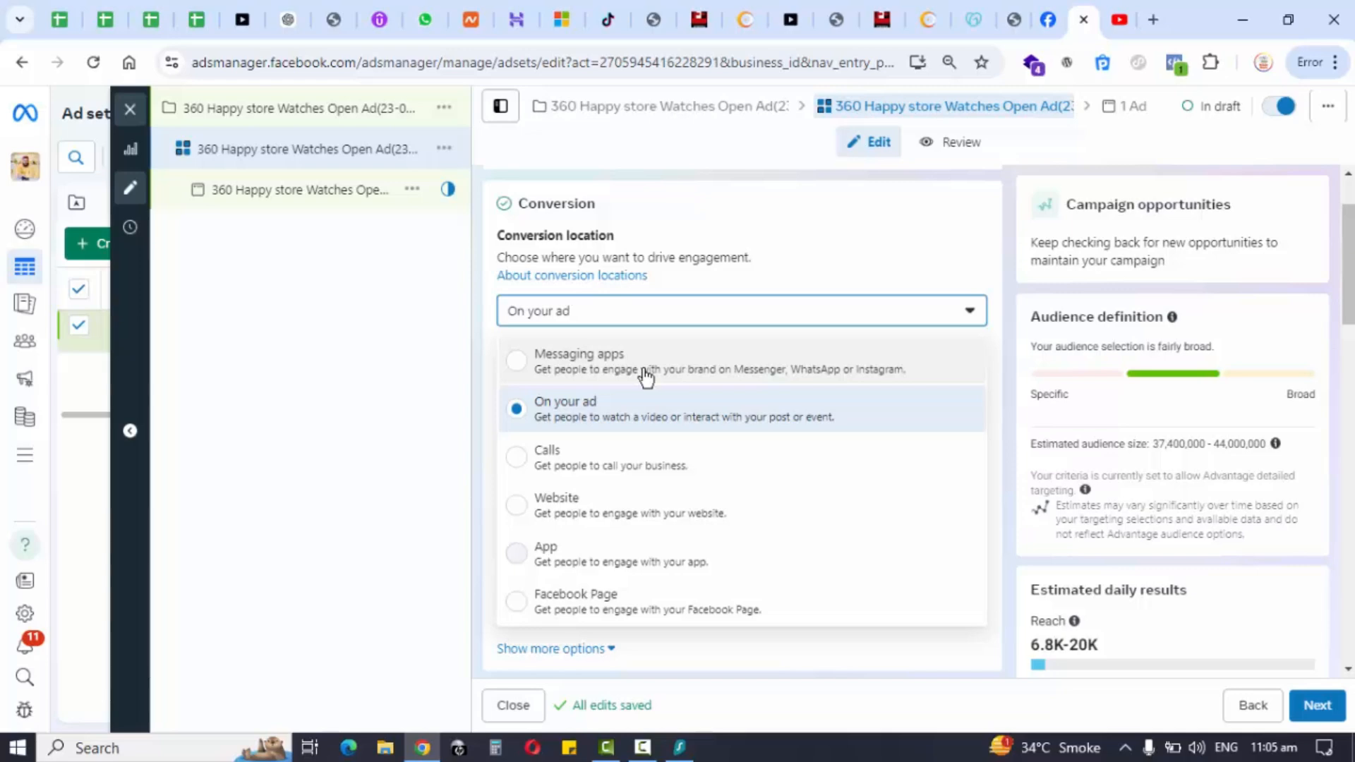
pyautogui.click(646, 370)
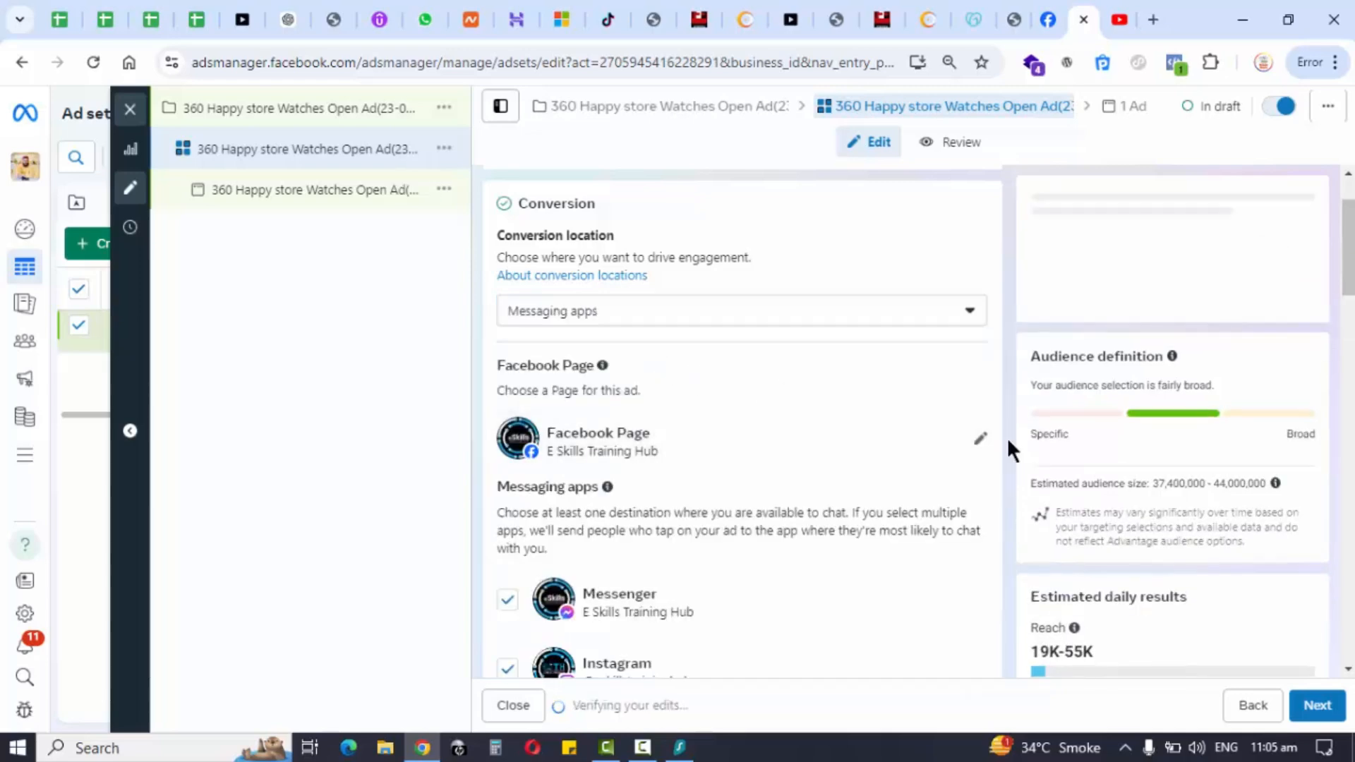
pyautogui.click(981, 440)
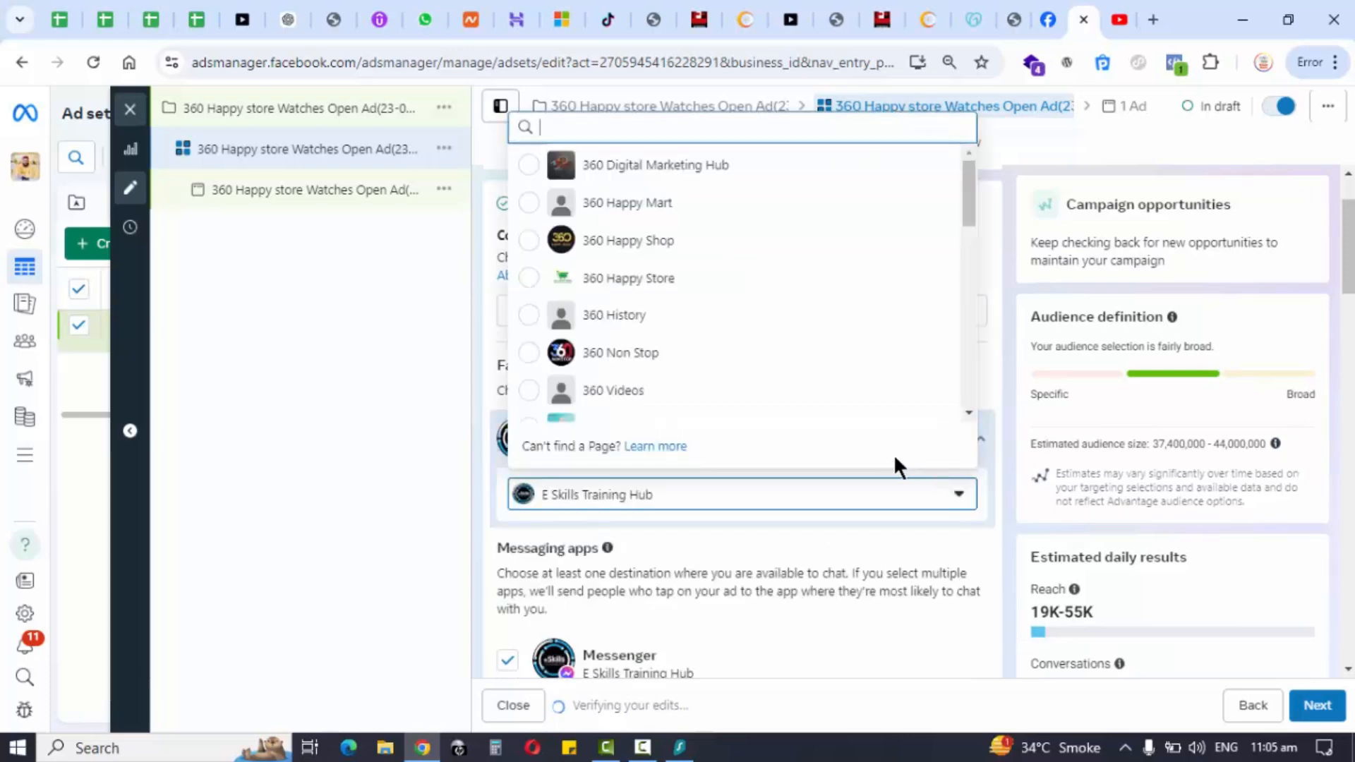
pyautogui.click(676, 283)
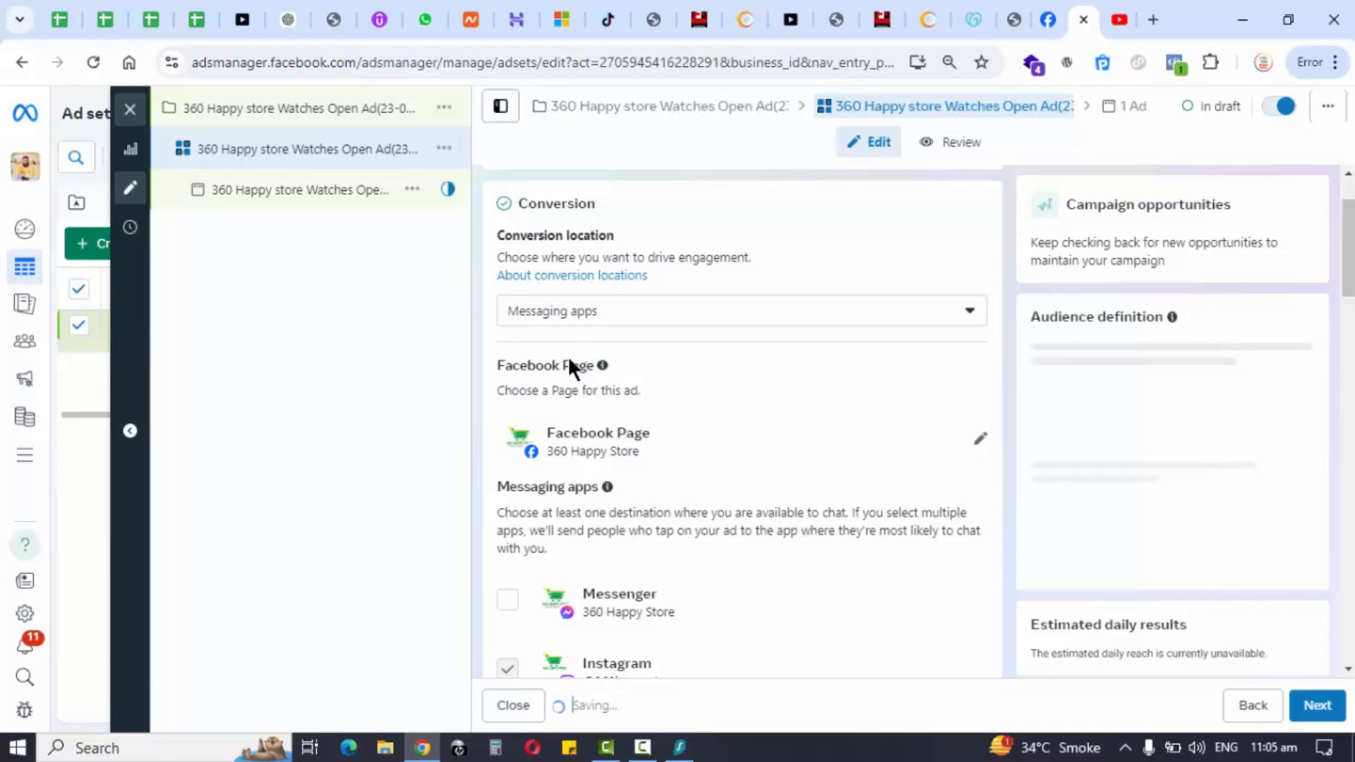
# Enable Messenger and WhatsApp alongside Instagram as messaging destinations
pyautogui.scroll(-4, 569, 366)
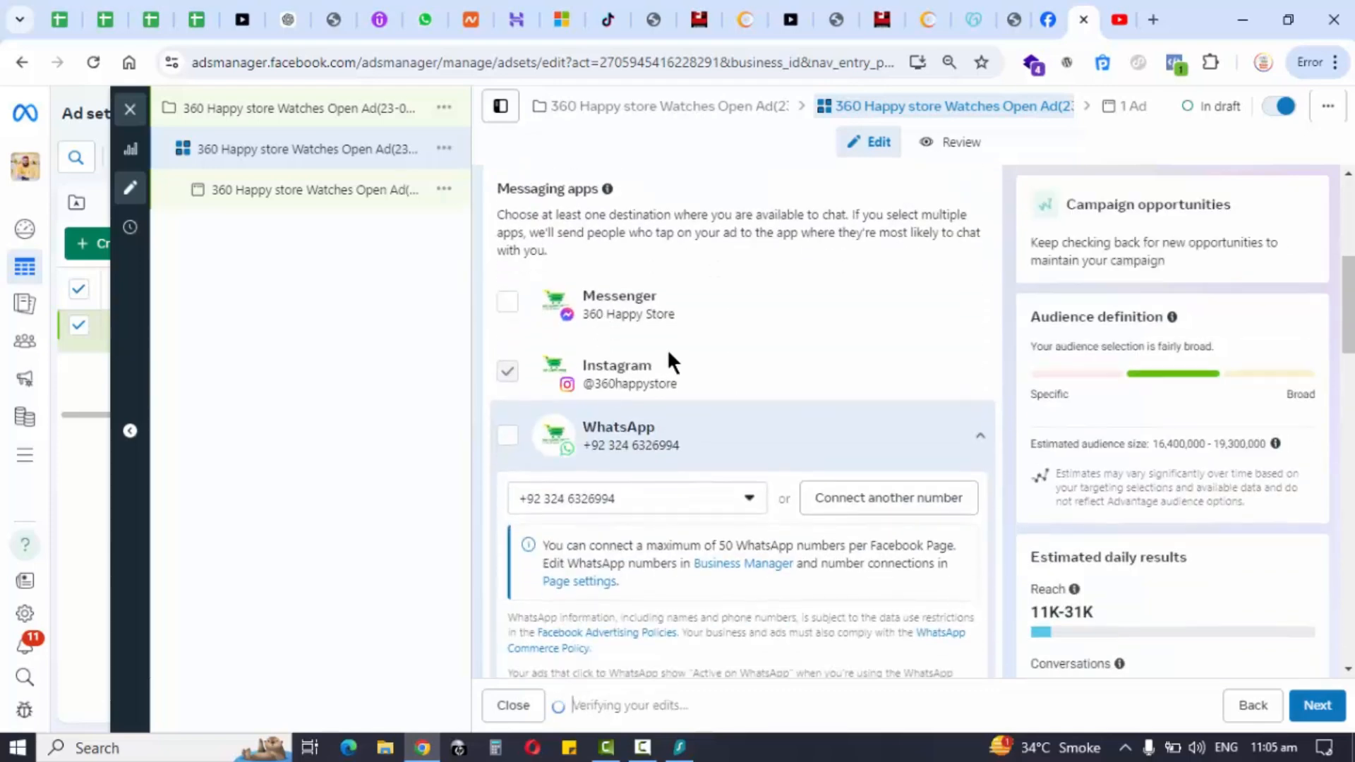
pyautogui.scroll(1, 653, 367)
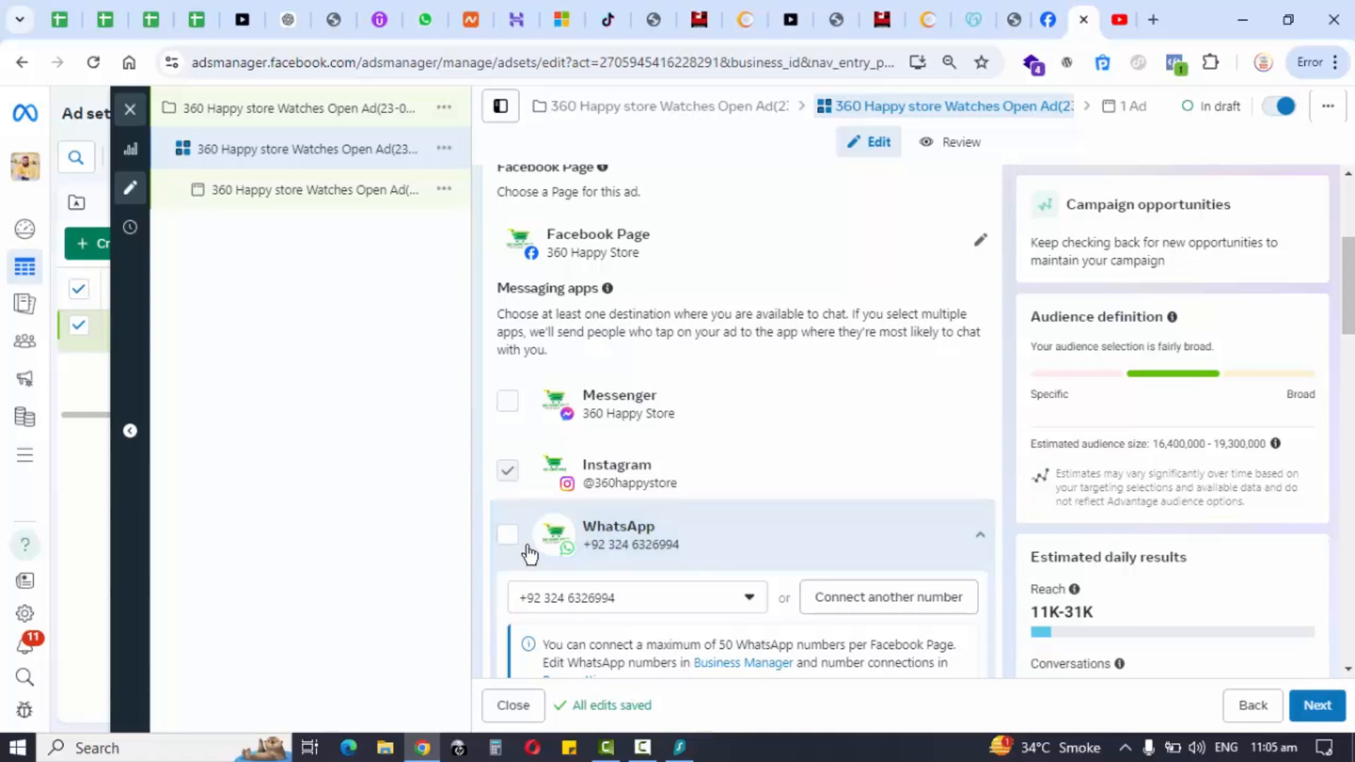
pyautogui.click(508, 401)
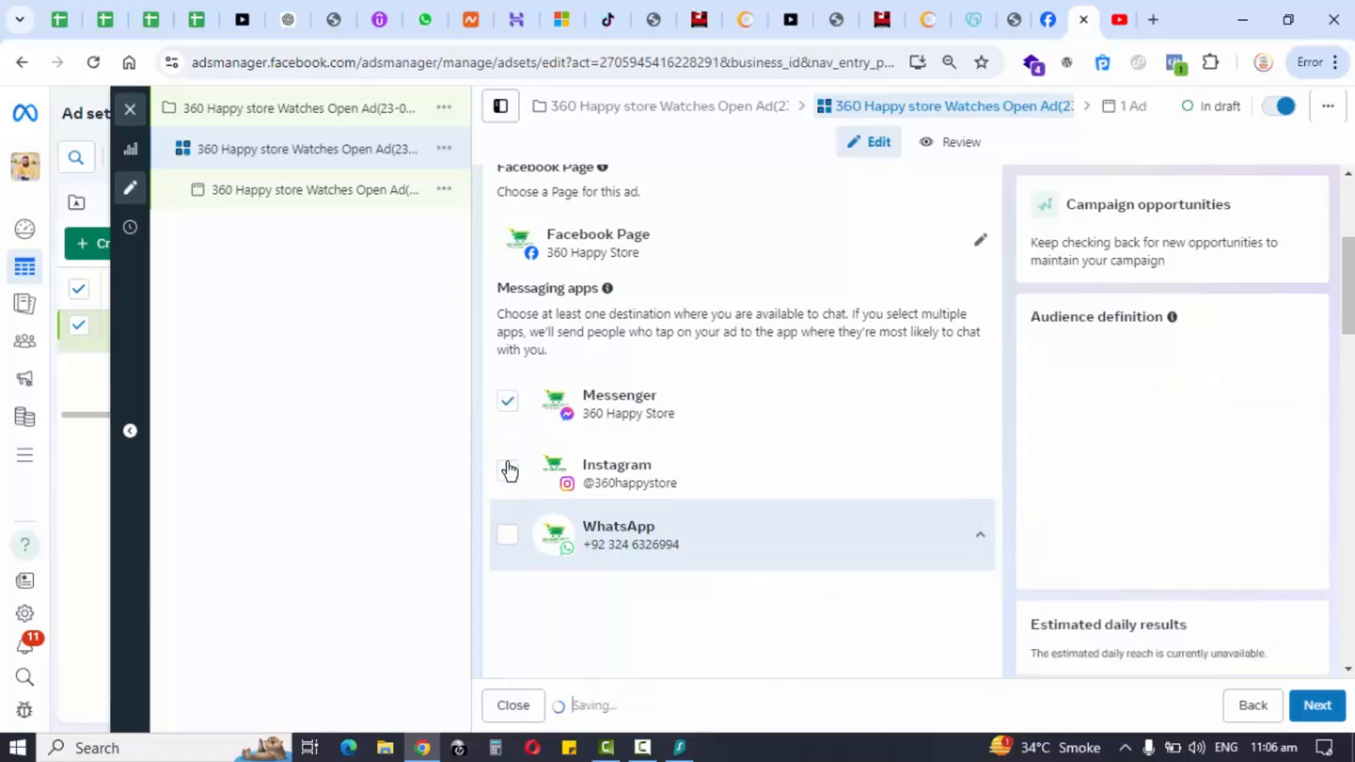
pyautogui.click(507, 535)
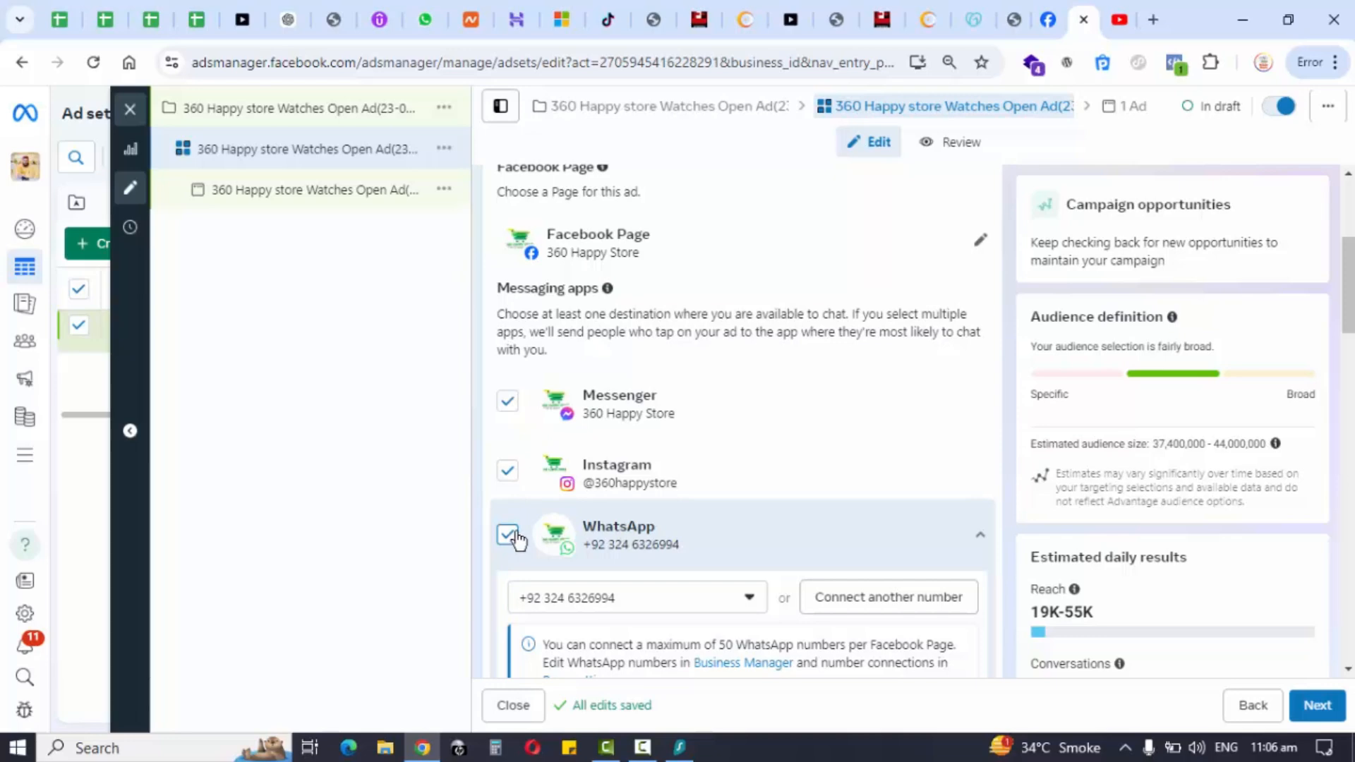
# Reduce the ad set's messaging destinations to Instagram alone
pyautogui.click(503, 403)
pyautogui.click(509, 470)
pyautogui.scroll(-1, 509, 546)
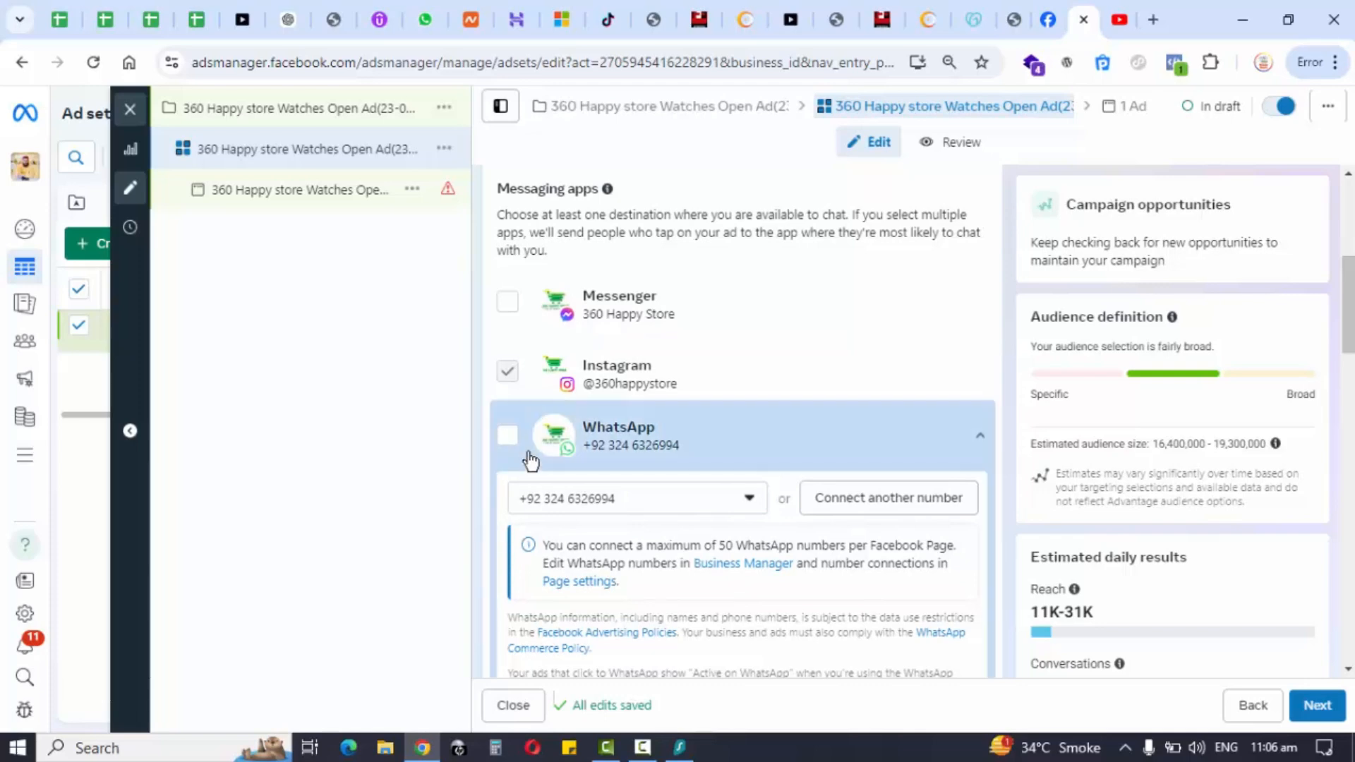
# Try different combinations of Messenger, Instagram and WhatsApp as messaging destinations, ending with Messenger alone
pyautogui.click(503, 463)
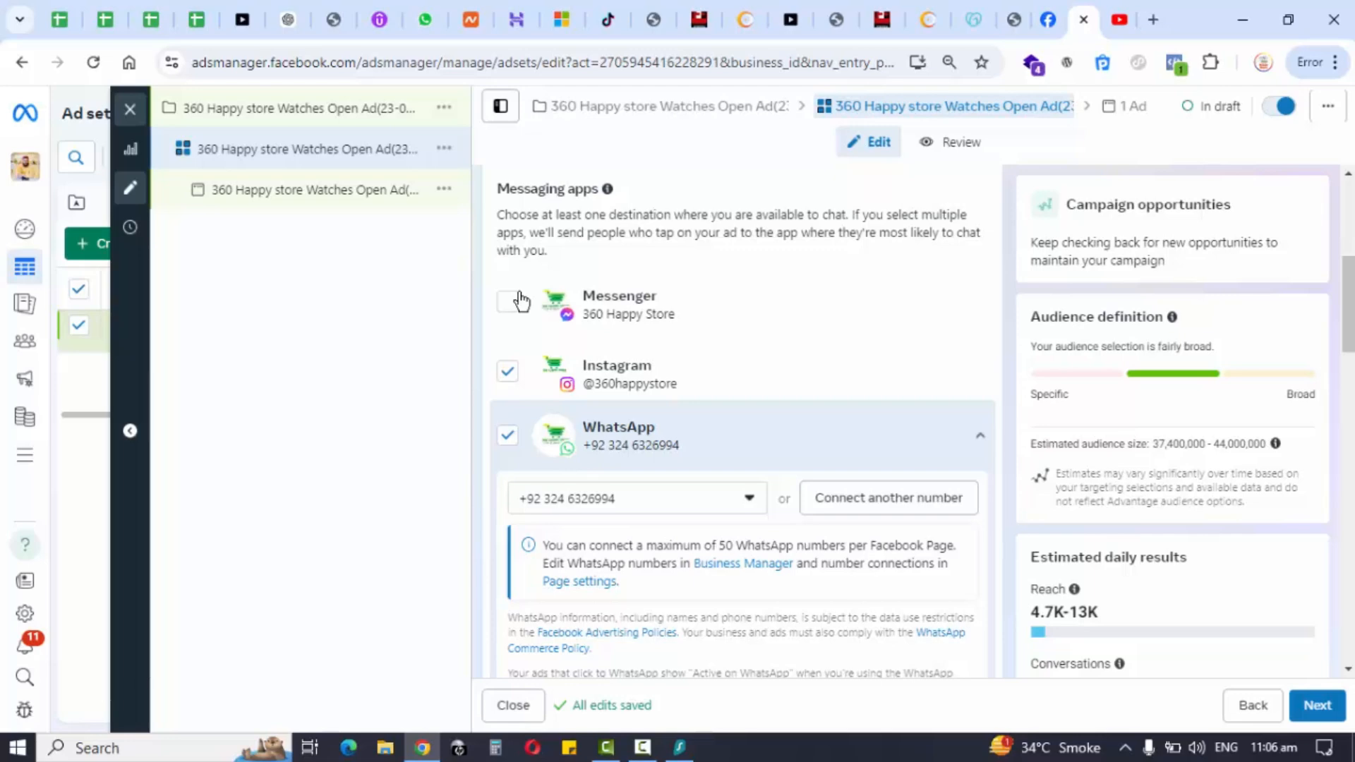
pyautogui.click(504, 439)
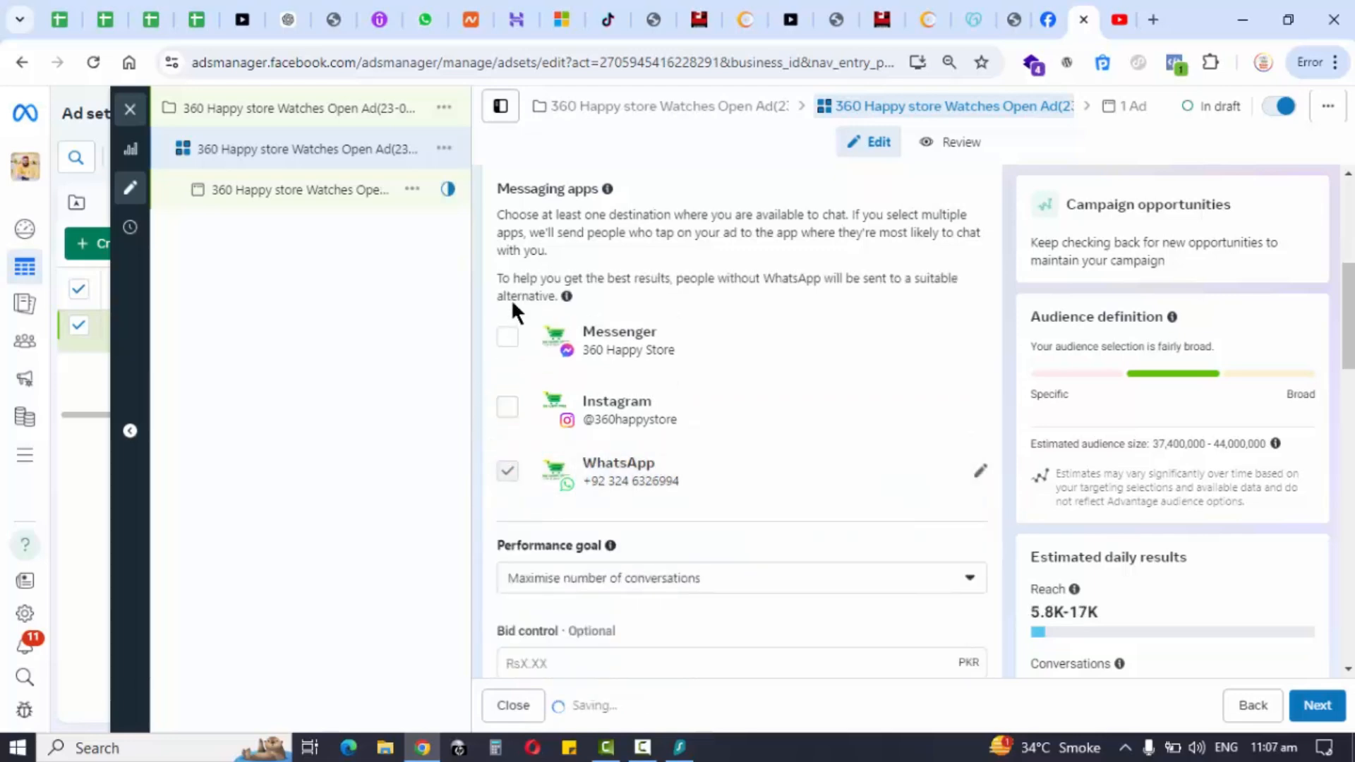
pyautogui.click(509, 340)
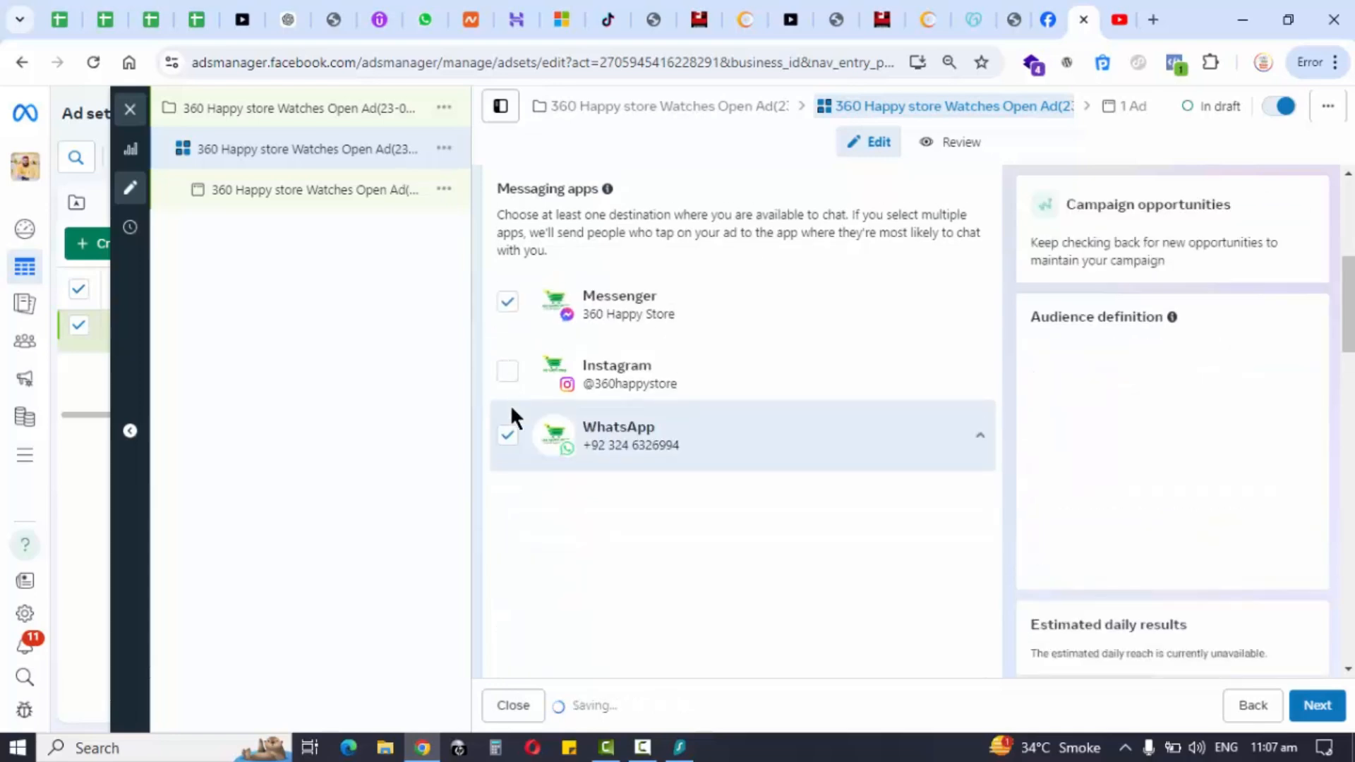
pyautogui.click(501, 438)
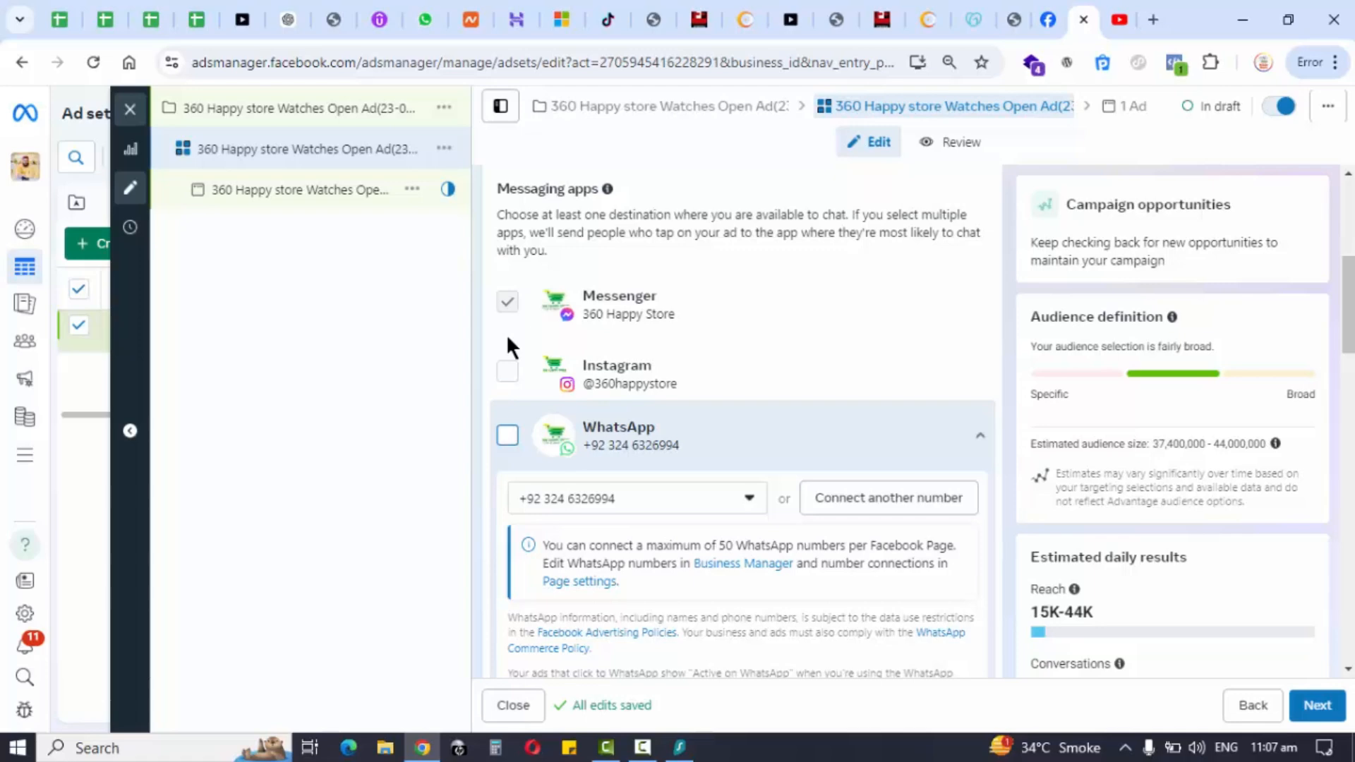
# Set the messaging destinations to Instagram and WhatsApp, with Messenger disabled
pyautogui.click(499, 446)
pyautogui.click(508, 302)
pyautogui.click(508, 411)
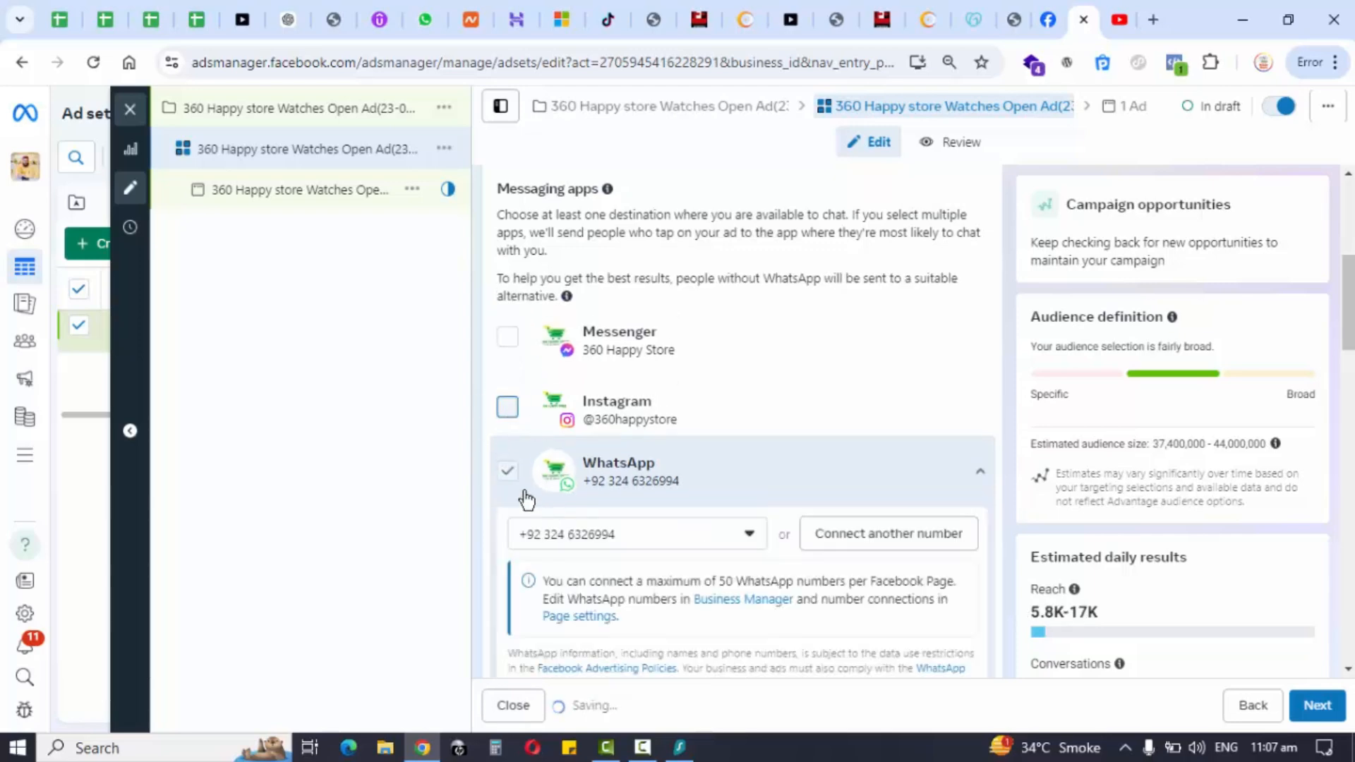
# Review the WhatsApp connection and performance goal settings, and open the optional bid control for editing
pyautogui.scroll(-1, 718, 360)
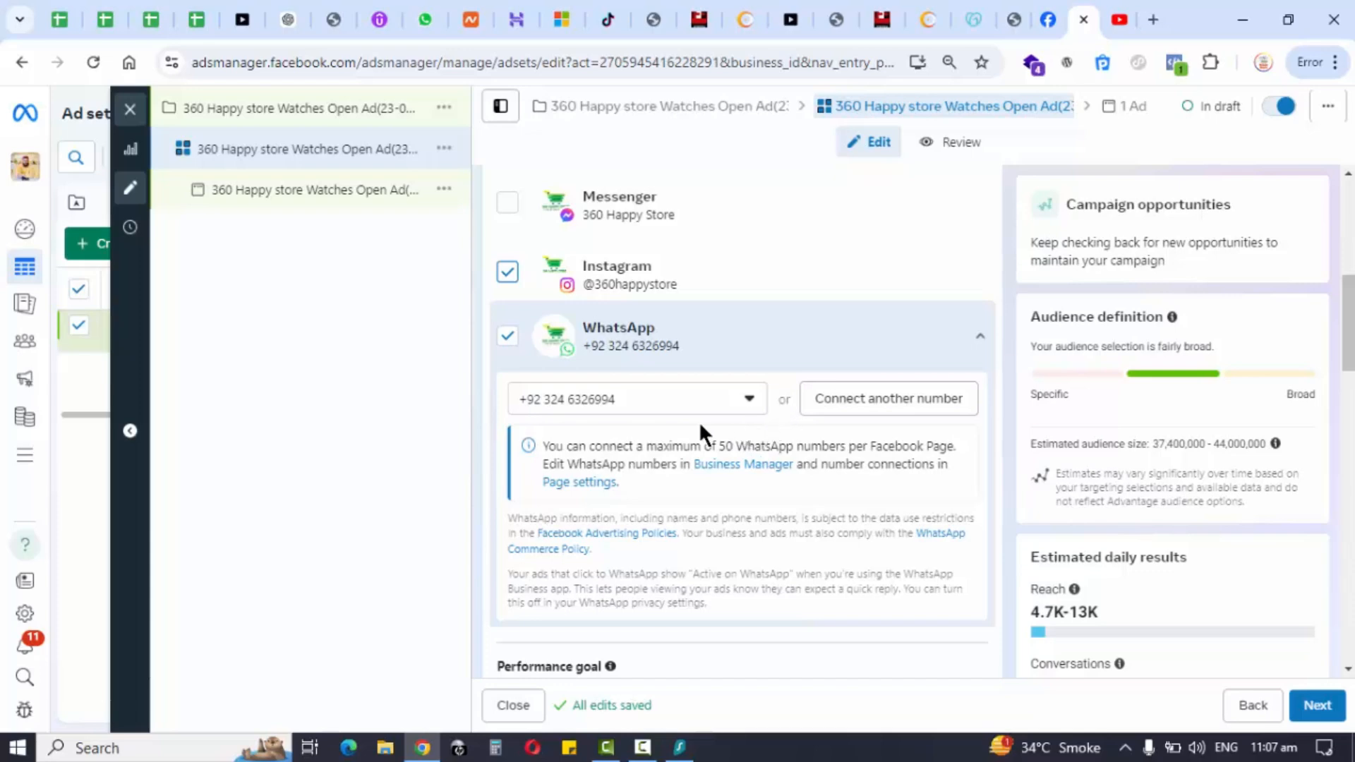
pyautogui.scroll(-4, 699, 422)
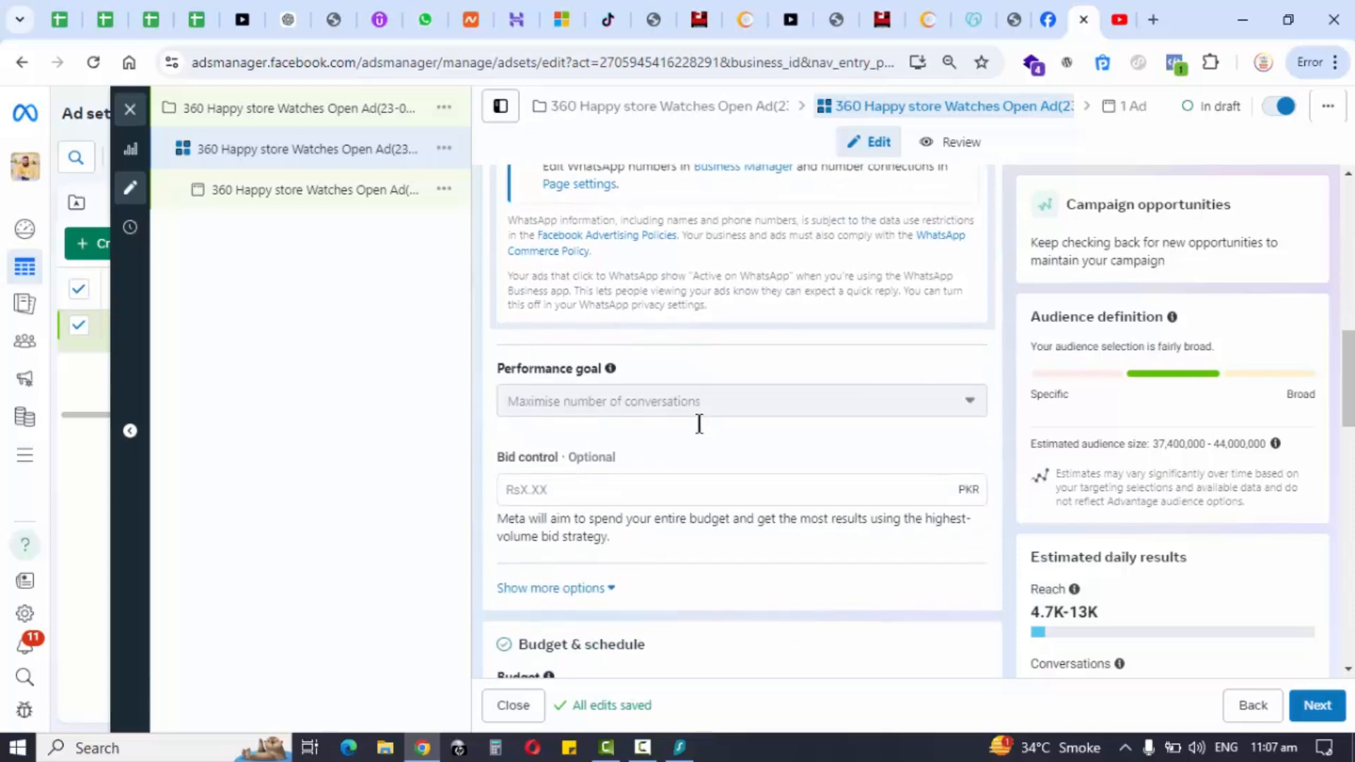
pyautogui.scroll(-3, 608, 384)
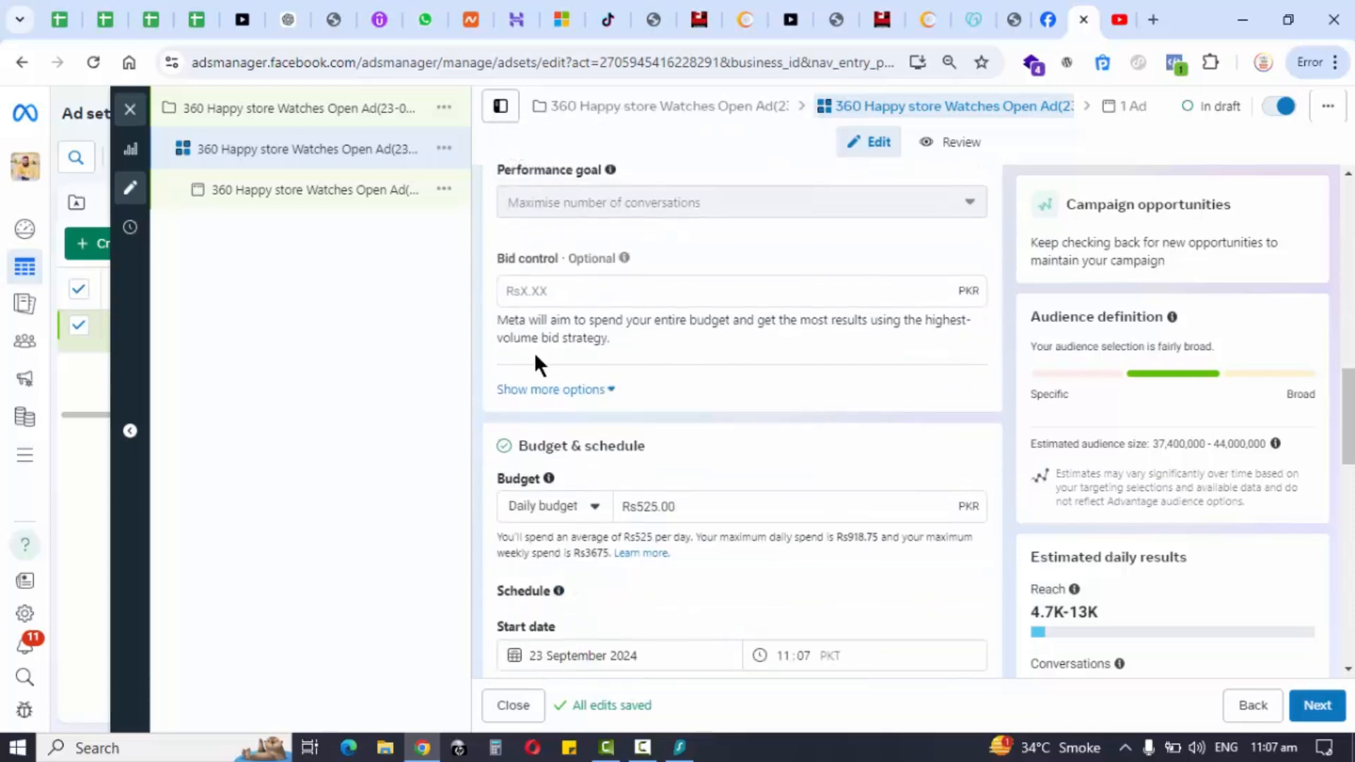
pyautogui.click(625, 297)
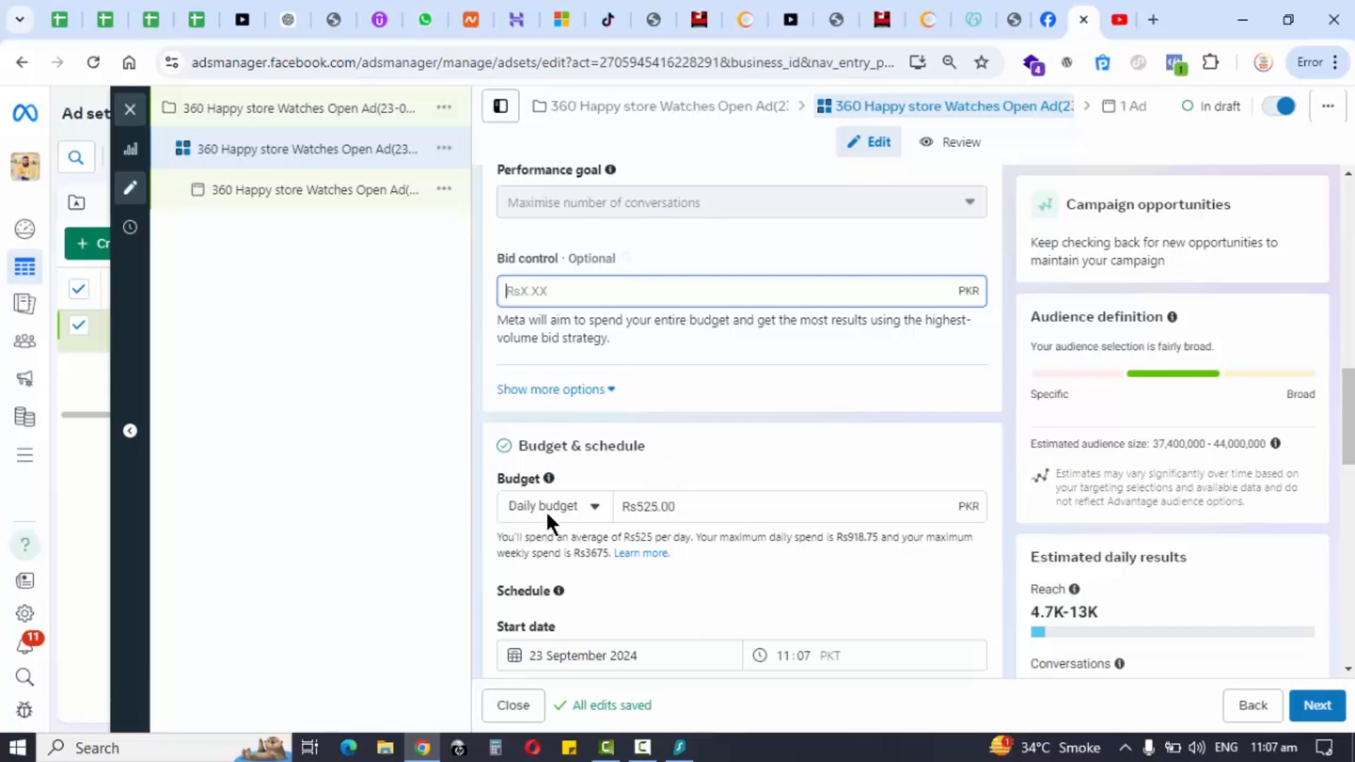
# Try a daily budget of Rs270 for the ad set
pyautogui.click(731, 507)
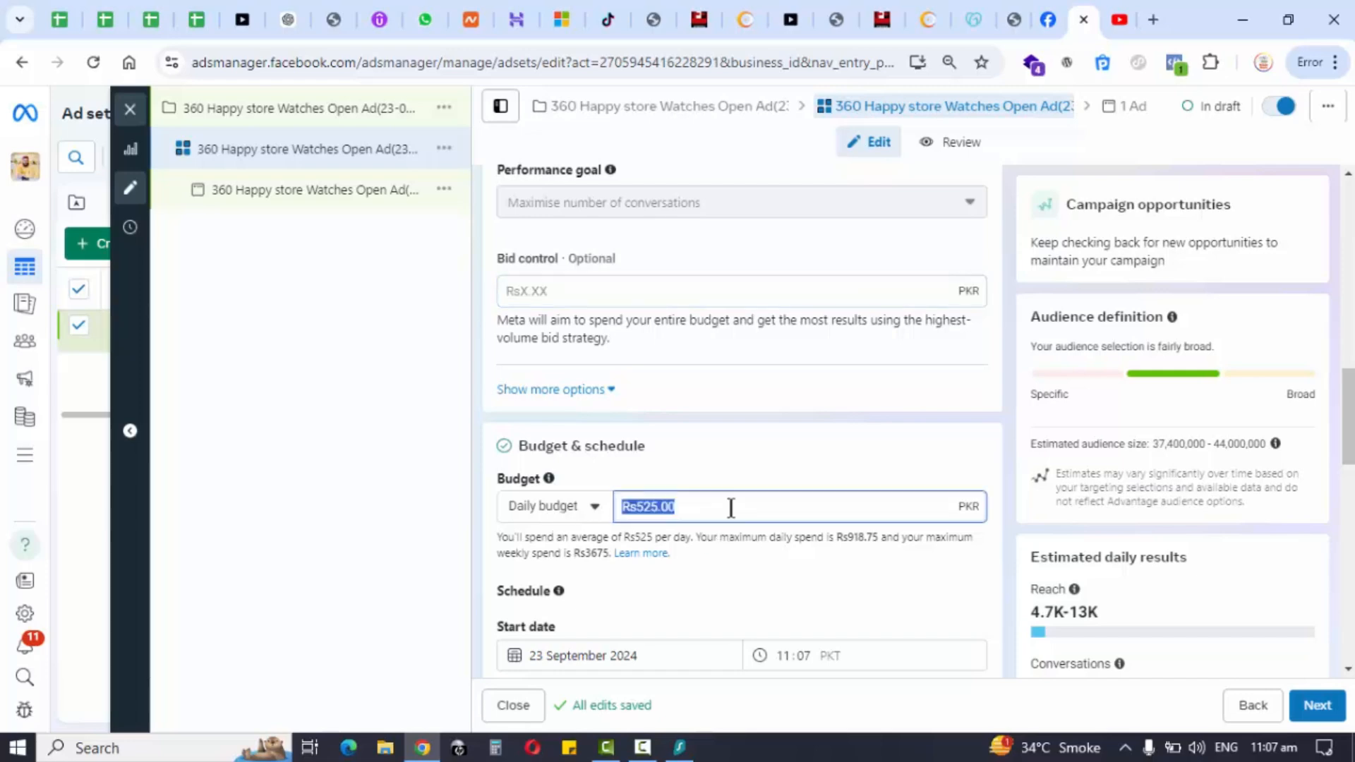
pyautogui.write('270')
pyautogui.click(686, 481)
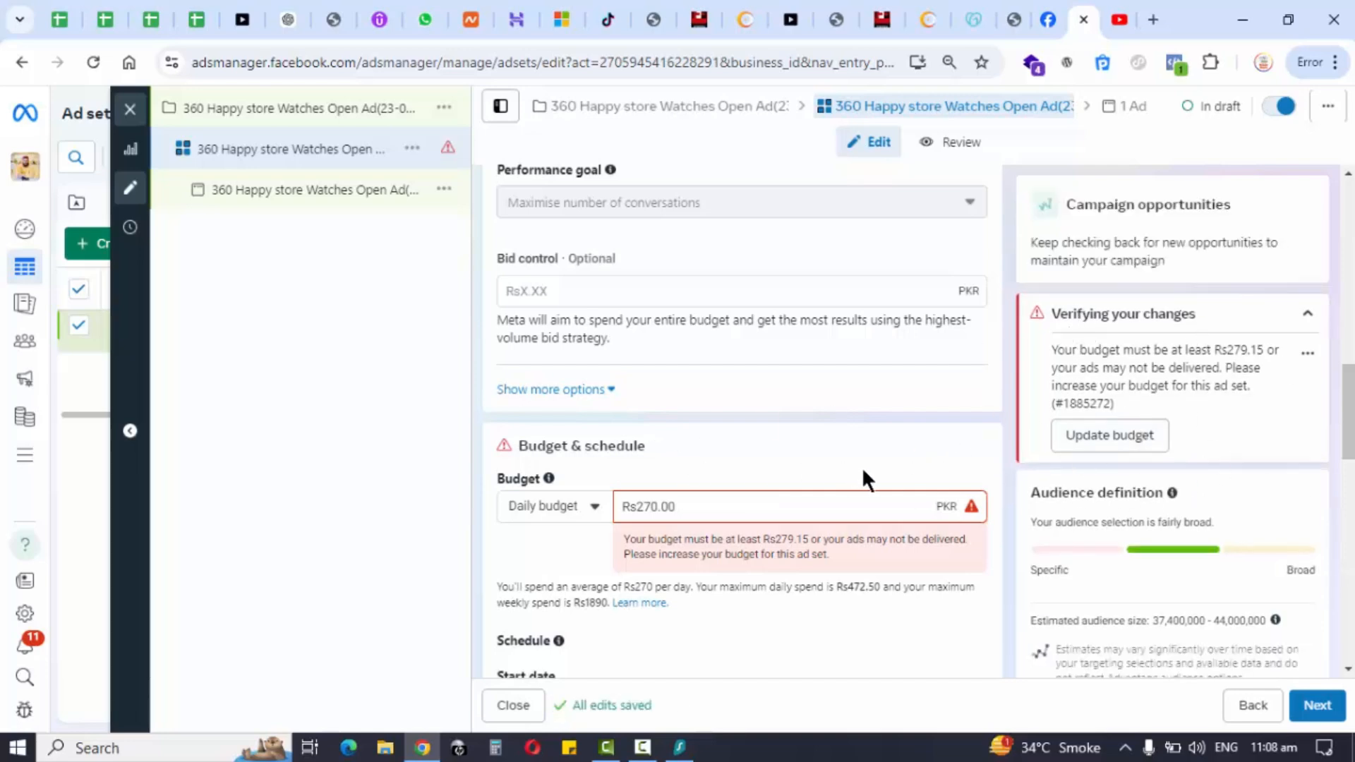
# Raise the ad set's daily budget to Rs280
pyautogui.click(708, 508)
pyautogui.hotkey('ctrl', 'a')
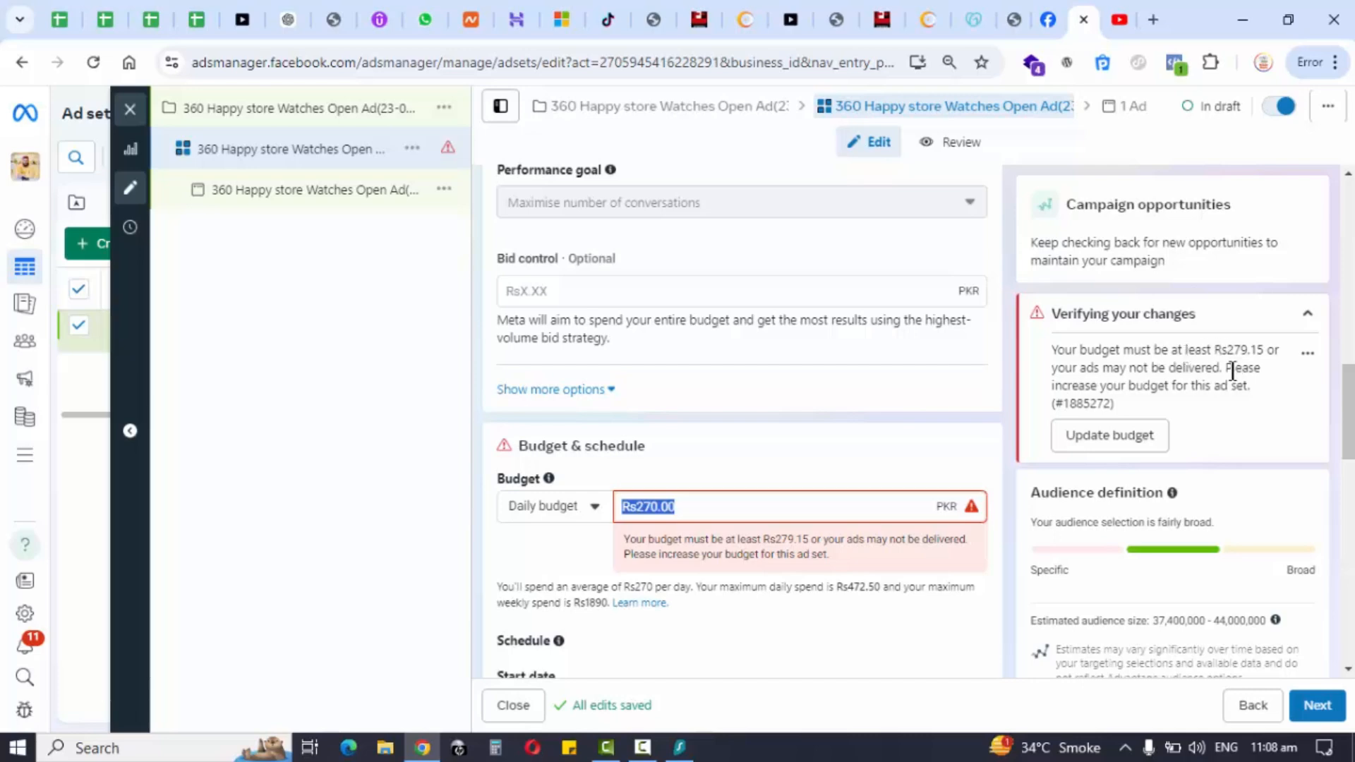
pyautogui.write('280')
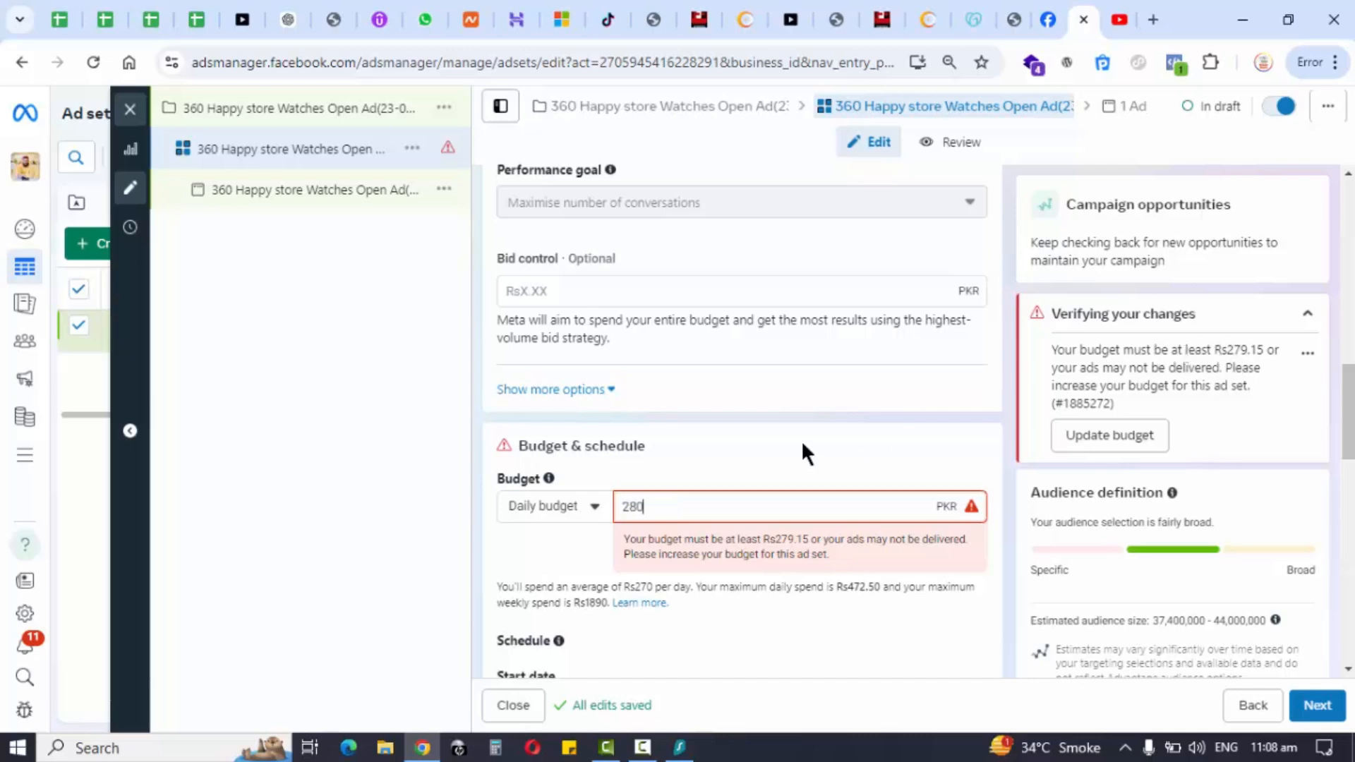
pyautogui.click(803, 444)
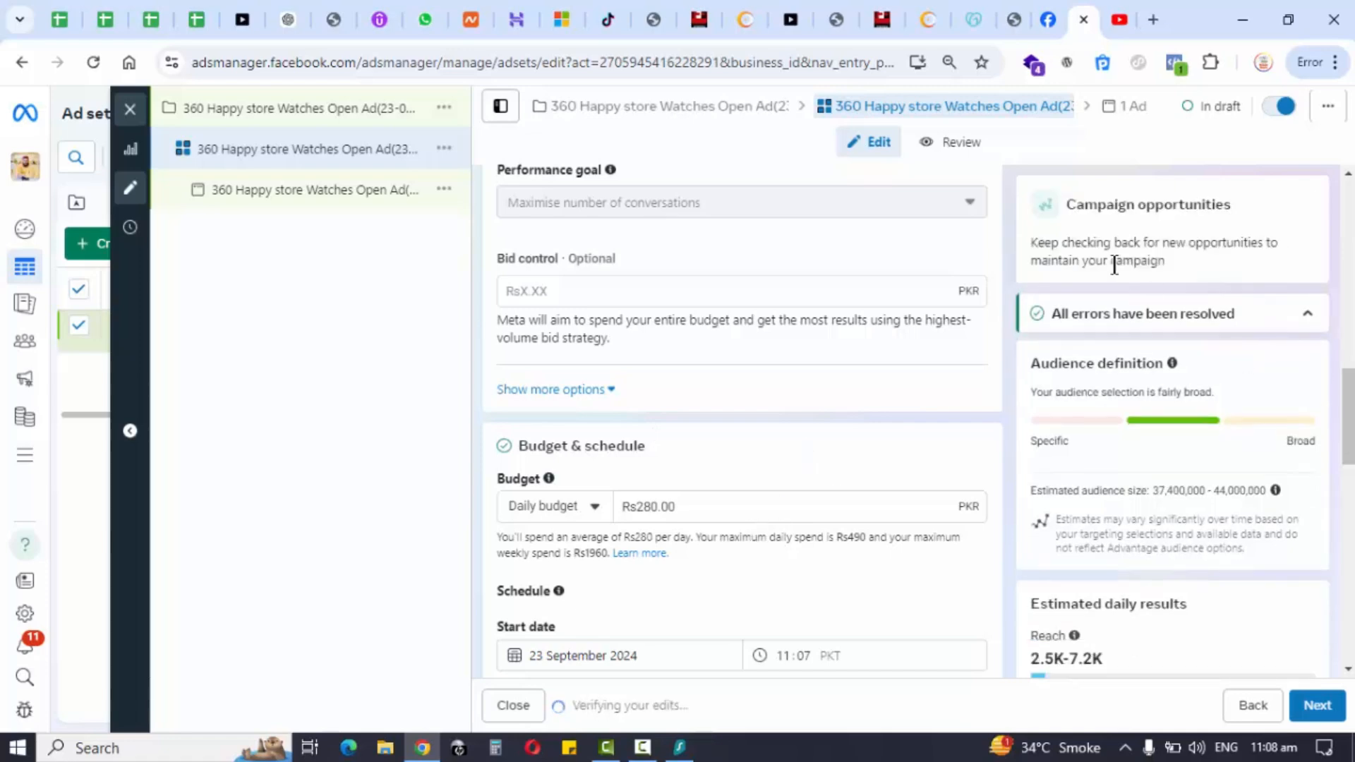
# Set the ad set's daily budget to Rs450
pyautogui.click(689, 506)
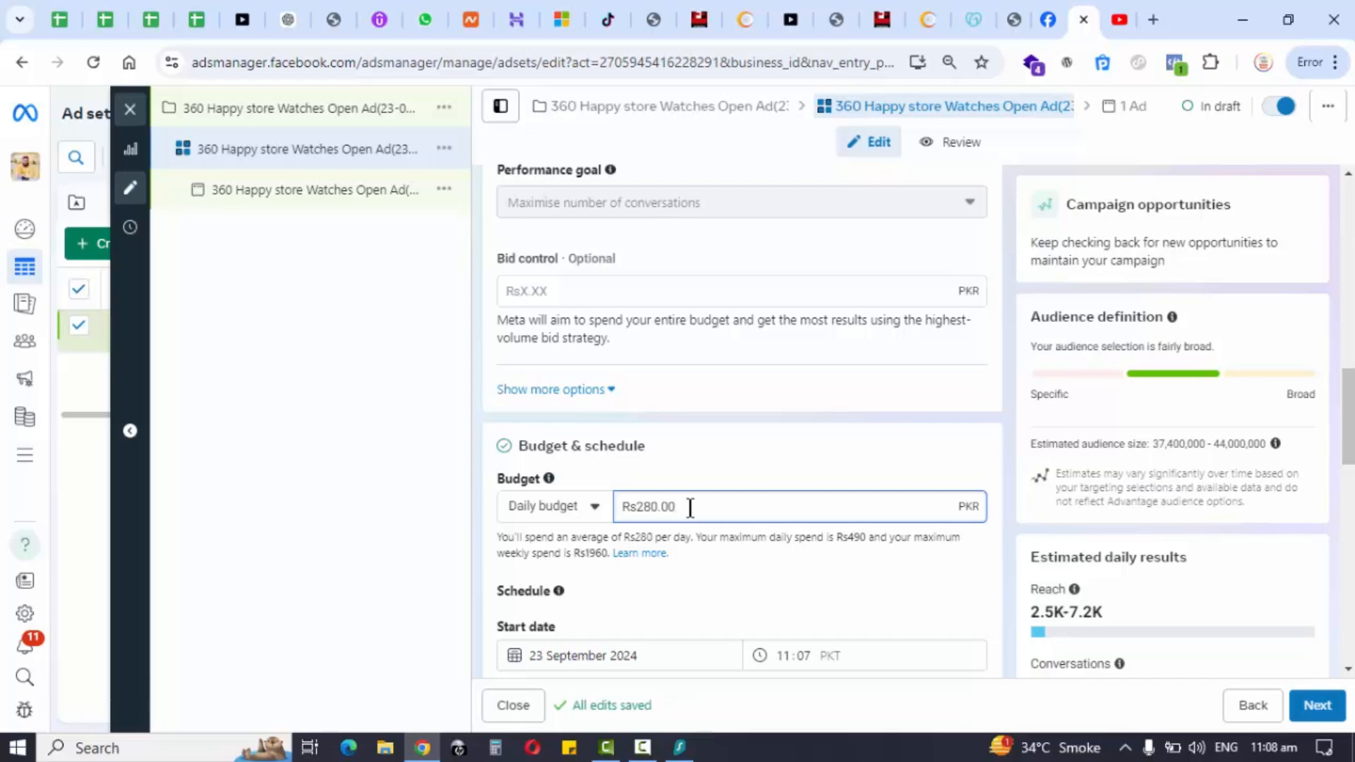
pyautogui.hotkey('ctrl', 'a')
pyautogui.write('450')
pyautogui.click(756, 445)
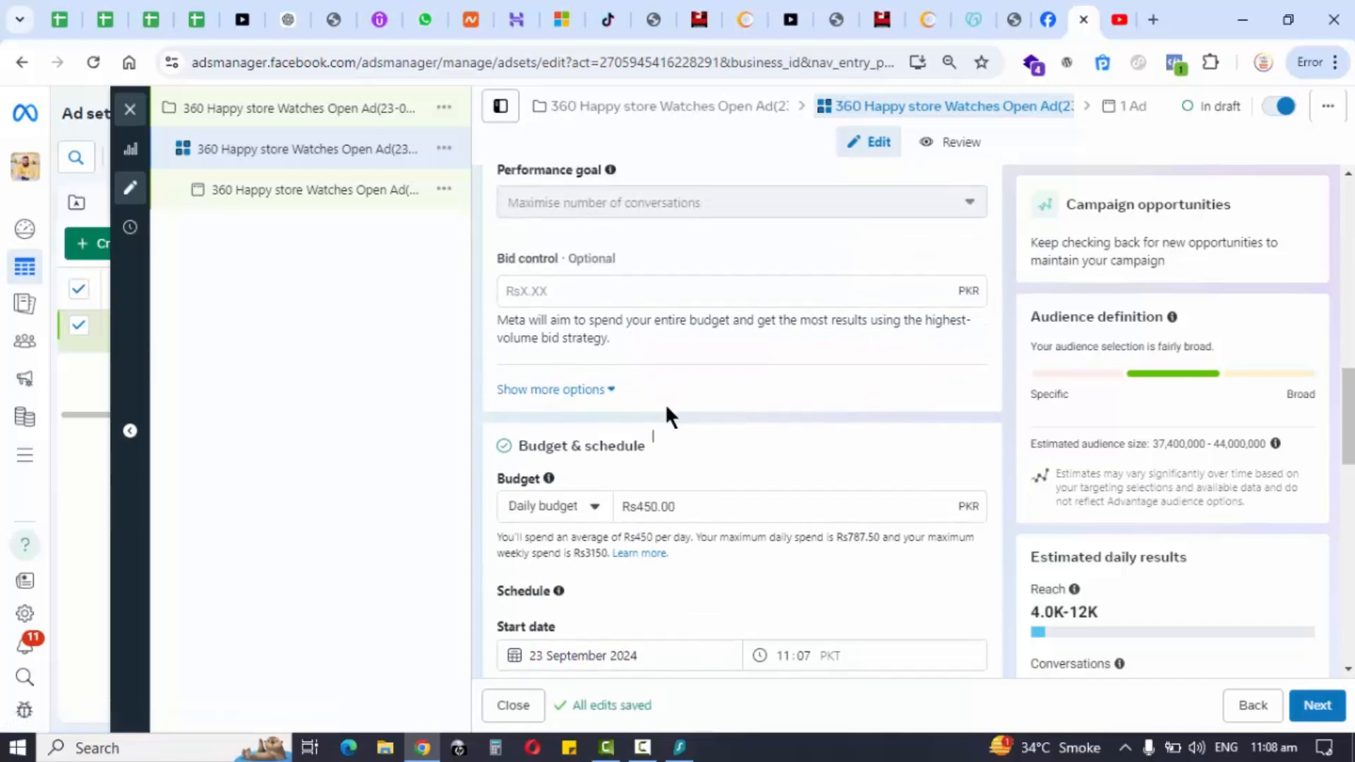
# Choose 23 September 2024 as the ad set's start date, keeping the existing start time
pyautogui.scroll(-1, 653, 390)
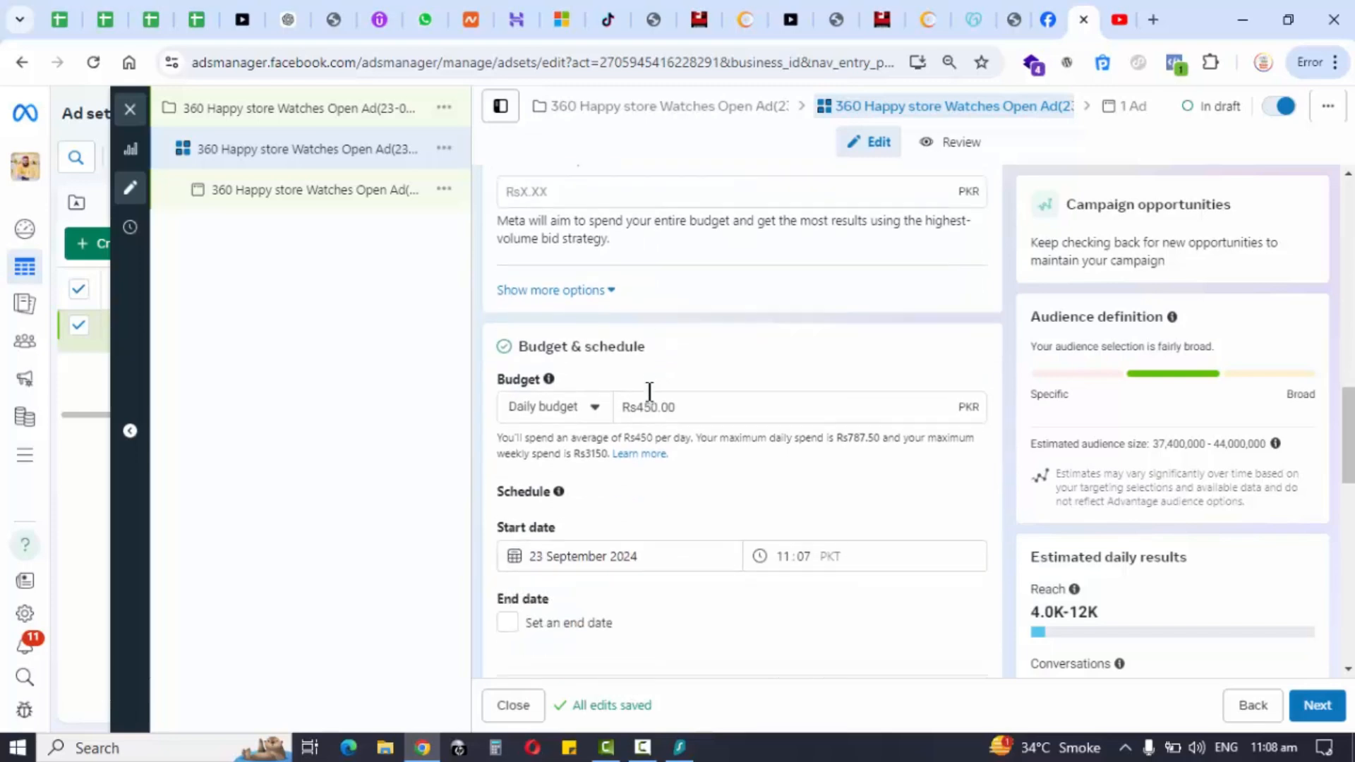
pyautogui.scroll(-1, 650, 392)
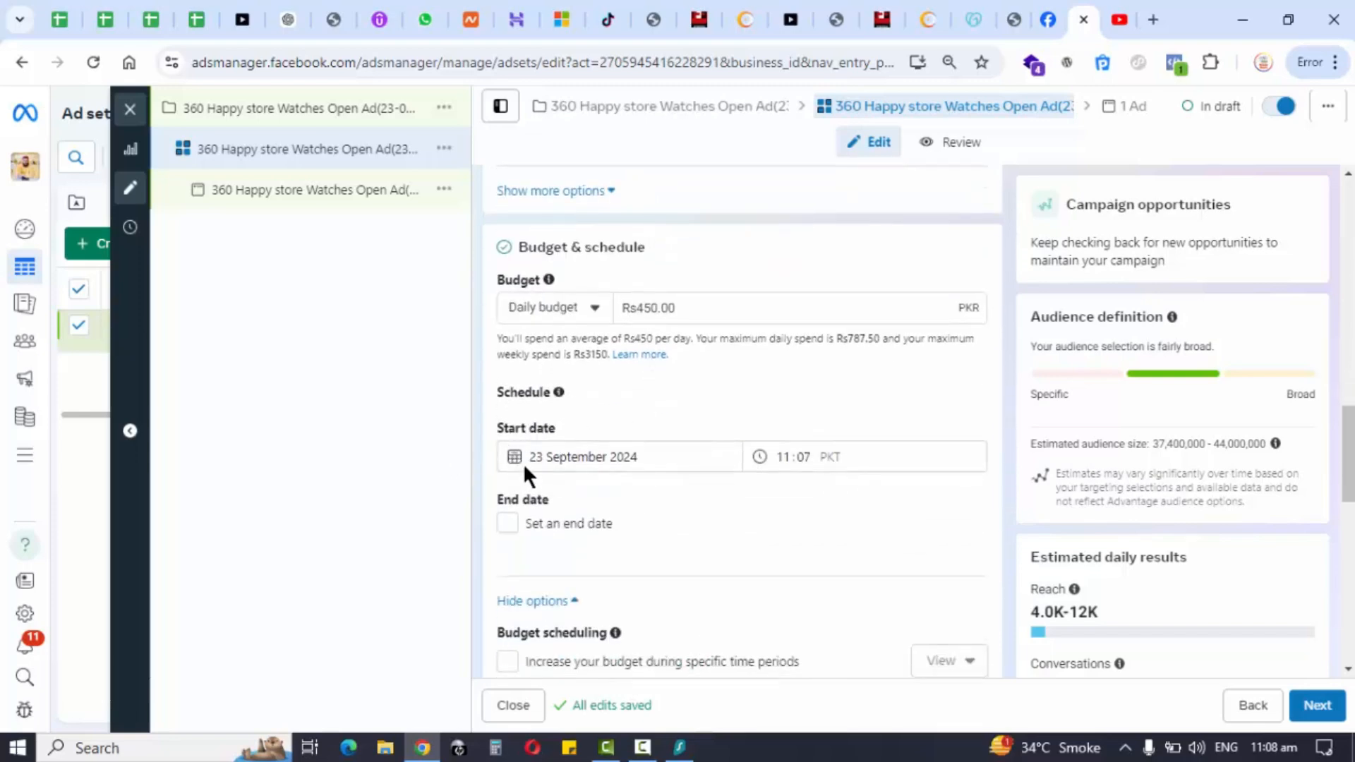
pyautogui.click(558, 460)
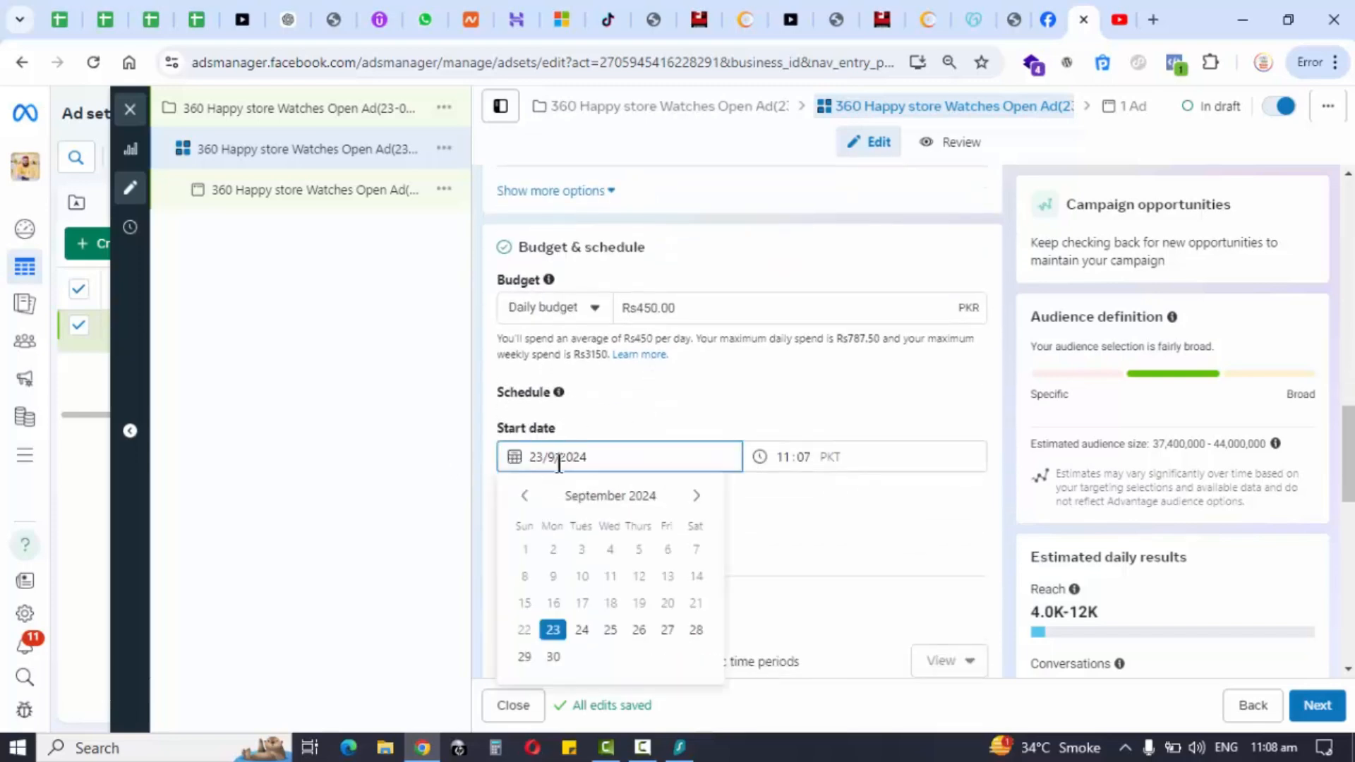
pyautogui.click(552, 630)
pyautogui.click(812, 459)
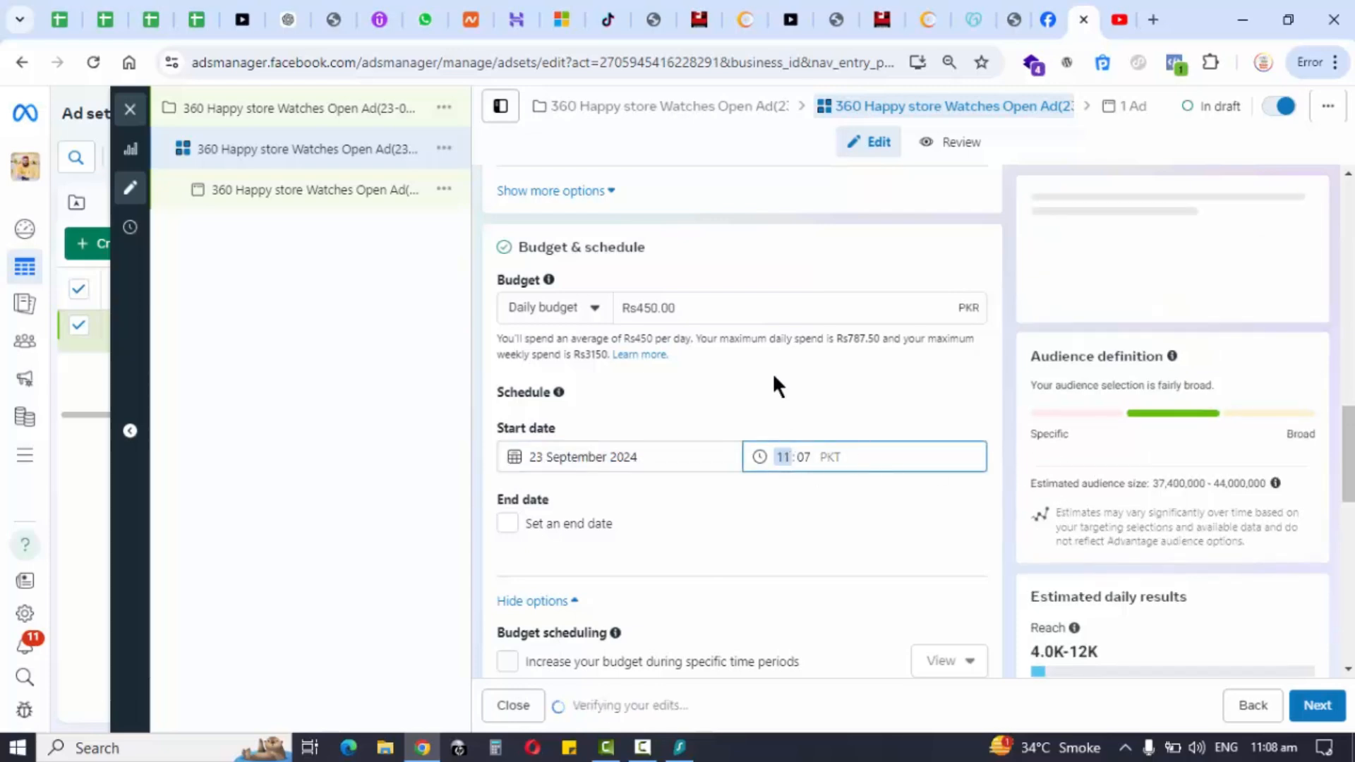
# Enable an end date for the ad set and set it to 29 September 2024
pyautogui.click(513, 528)
pyautogui.scroll(-1, 565, 537)
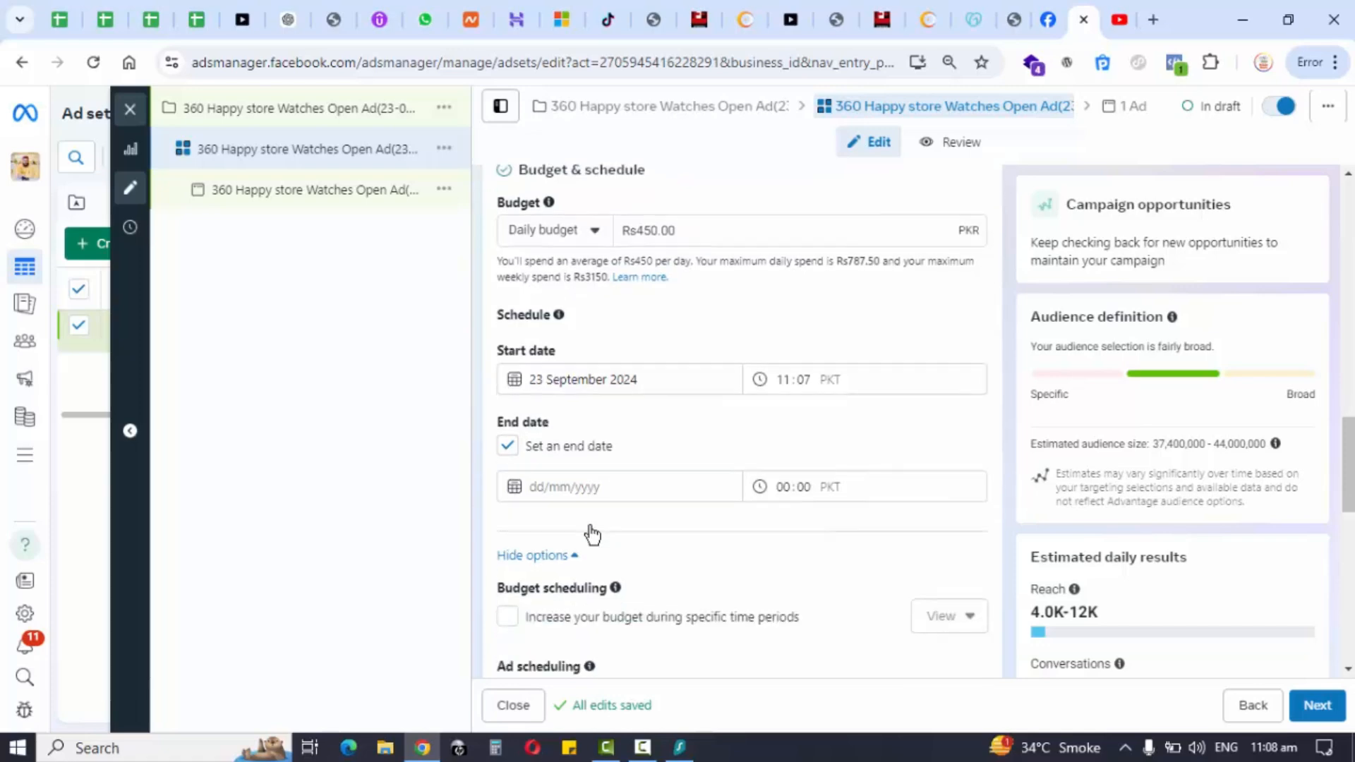
pyautogui.click(605, 458)
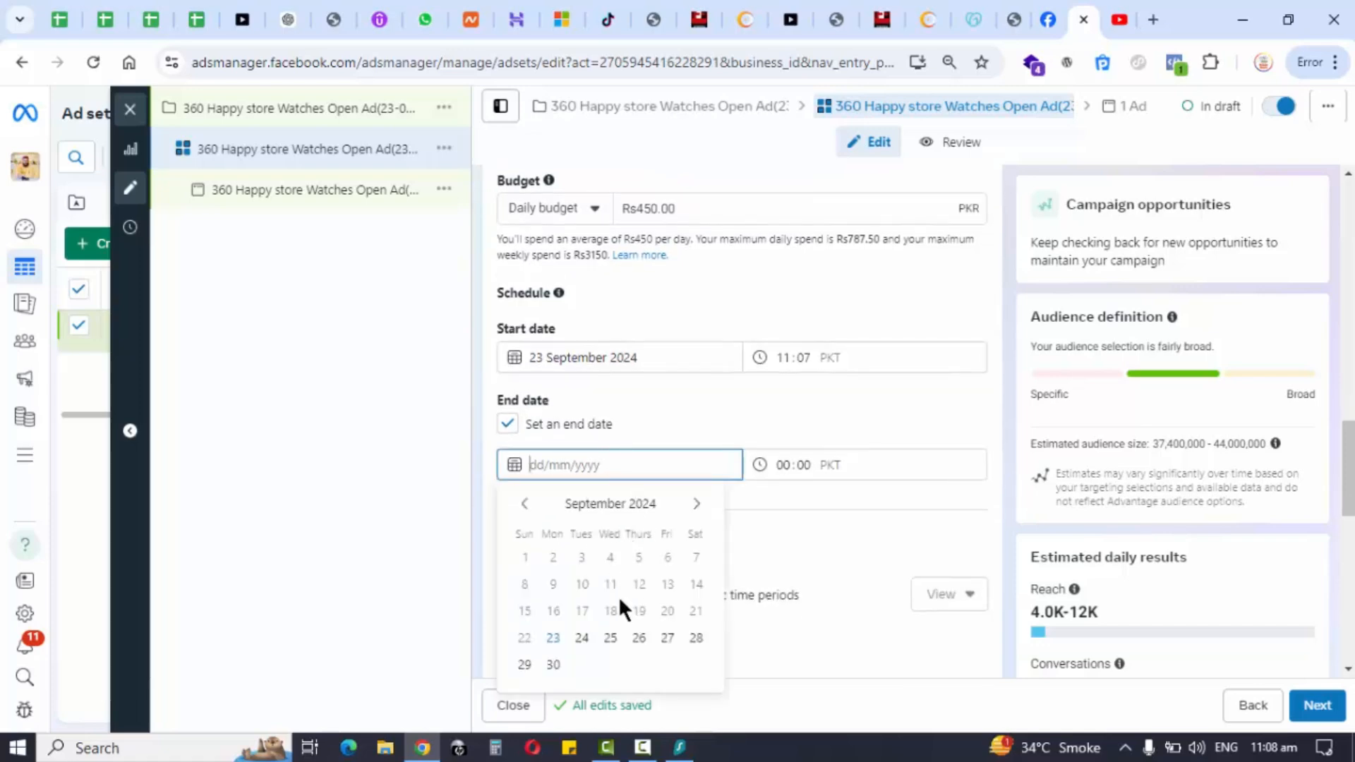
pyautogui.click(524, 664)
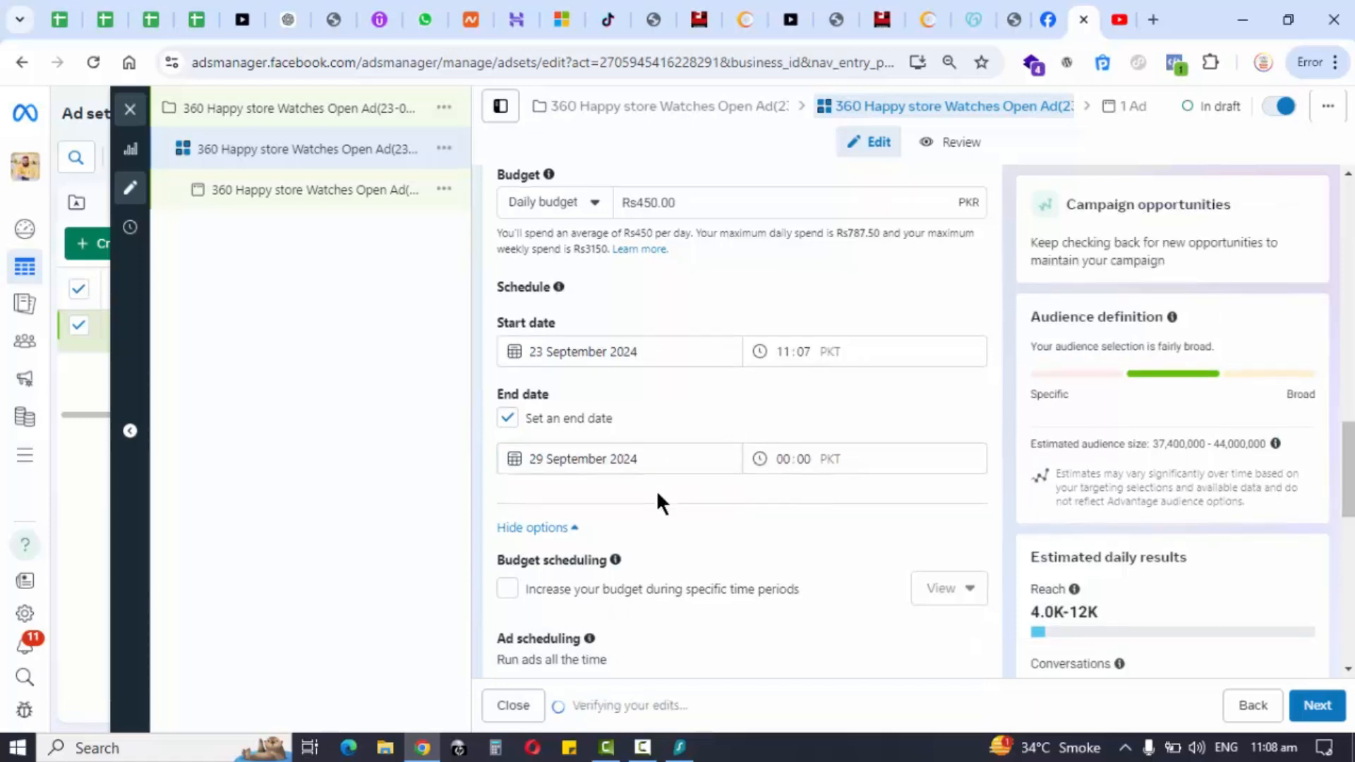
# Switch the ad set from a daily to a lifetime budget and set the amount to Rs5,000
pyautogui.scroll(-8, 659, 493)
pyautogui.scroll(-2, 658, 494)
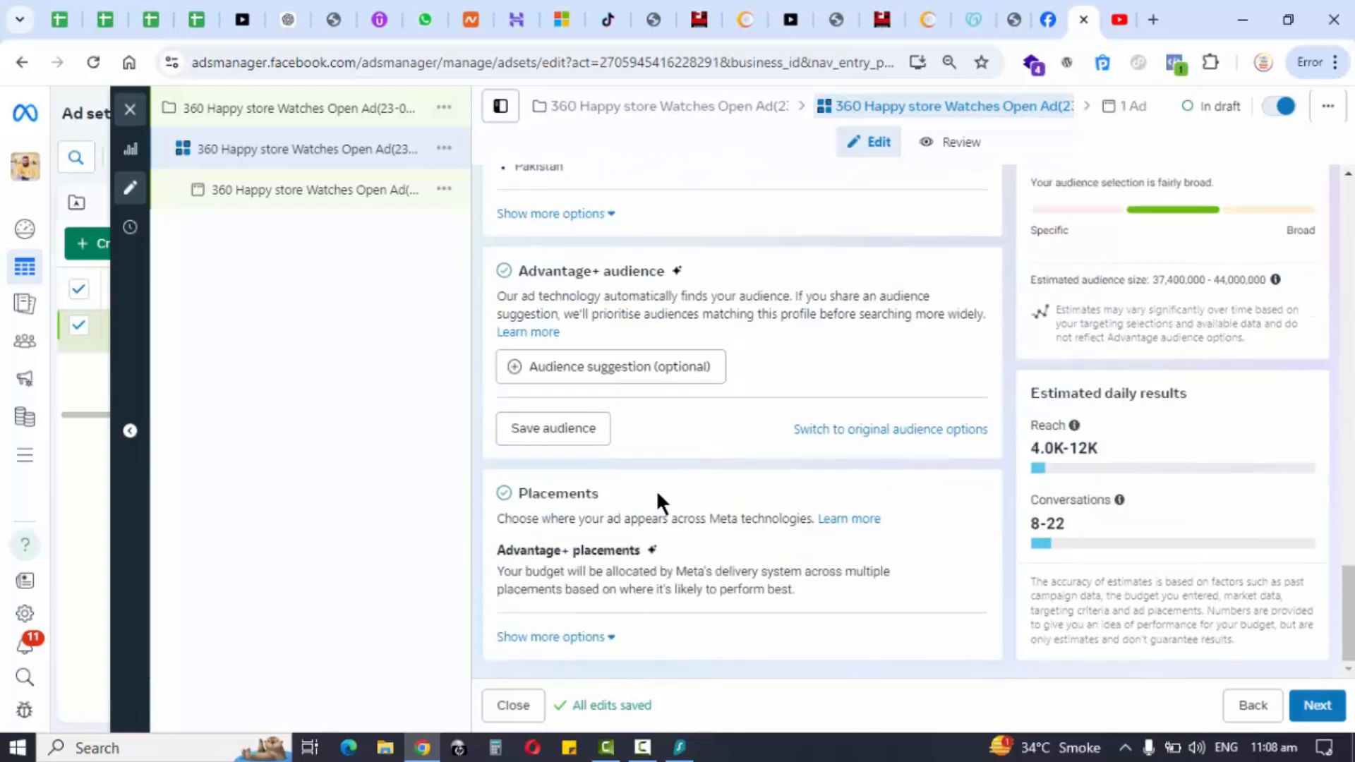
pyautogui.scroll(10, 658, 494)
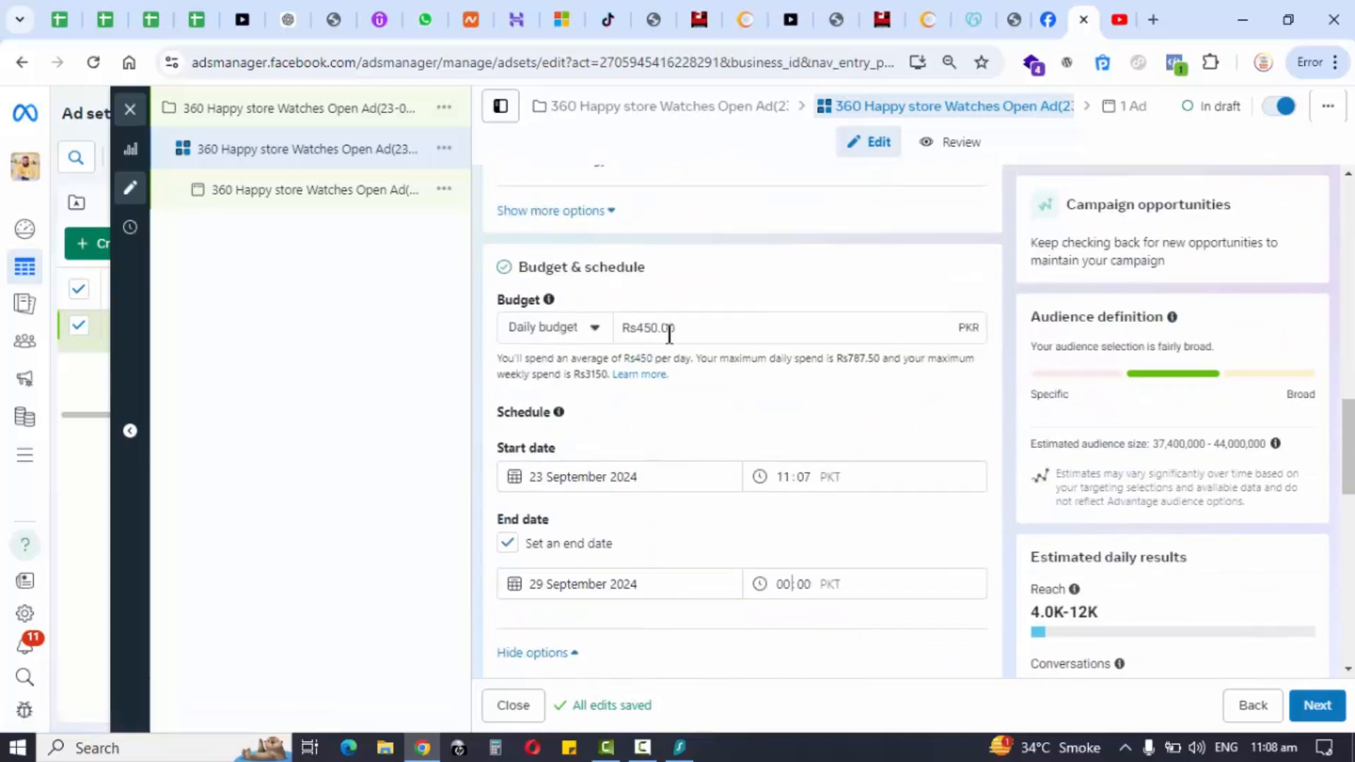
pyautogui.click(603, 330)
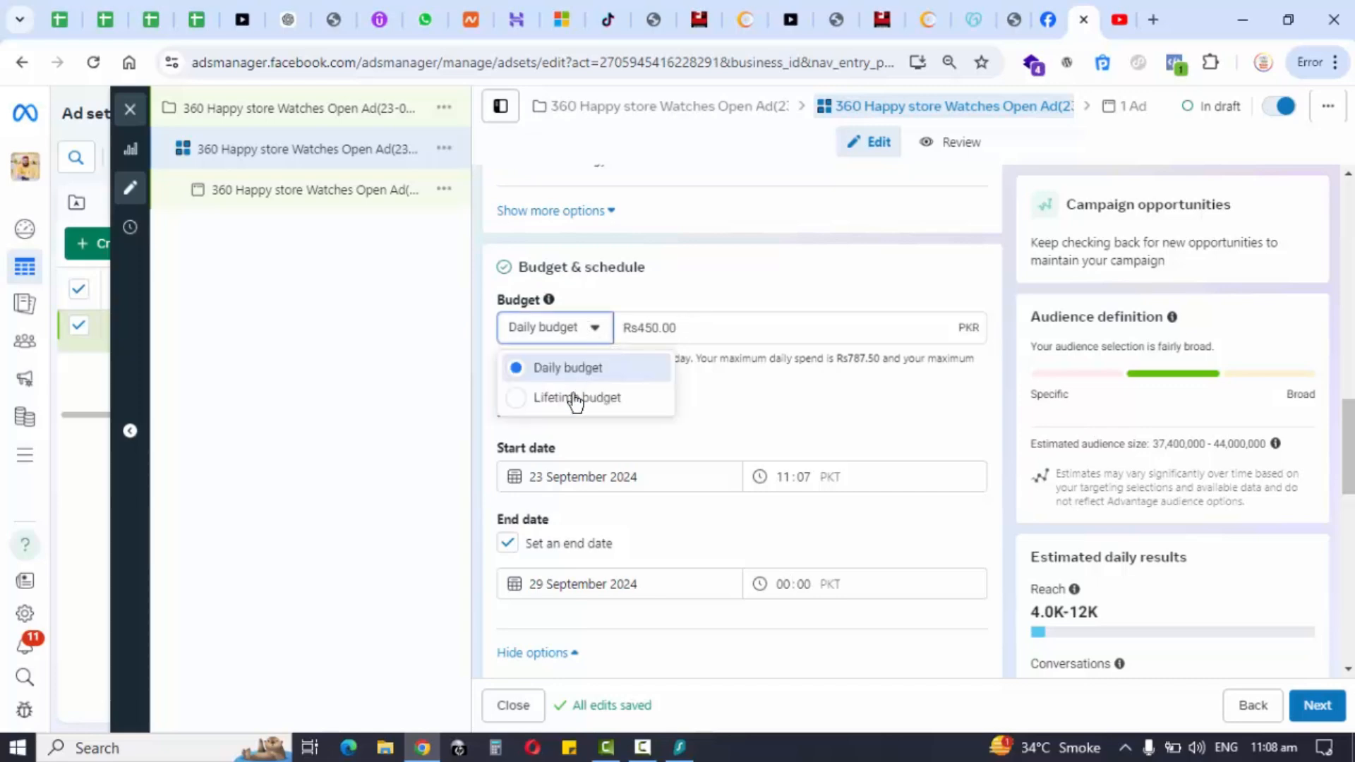
pyautogui.click(583, 400)
pyautogui.tripleClick(698, 329)
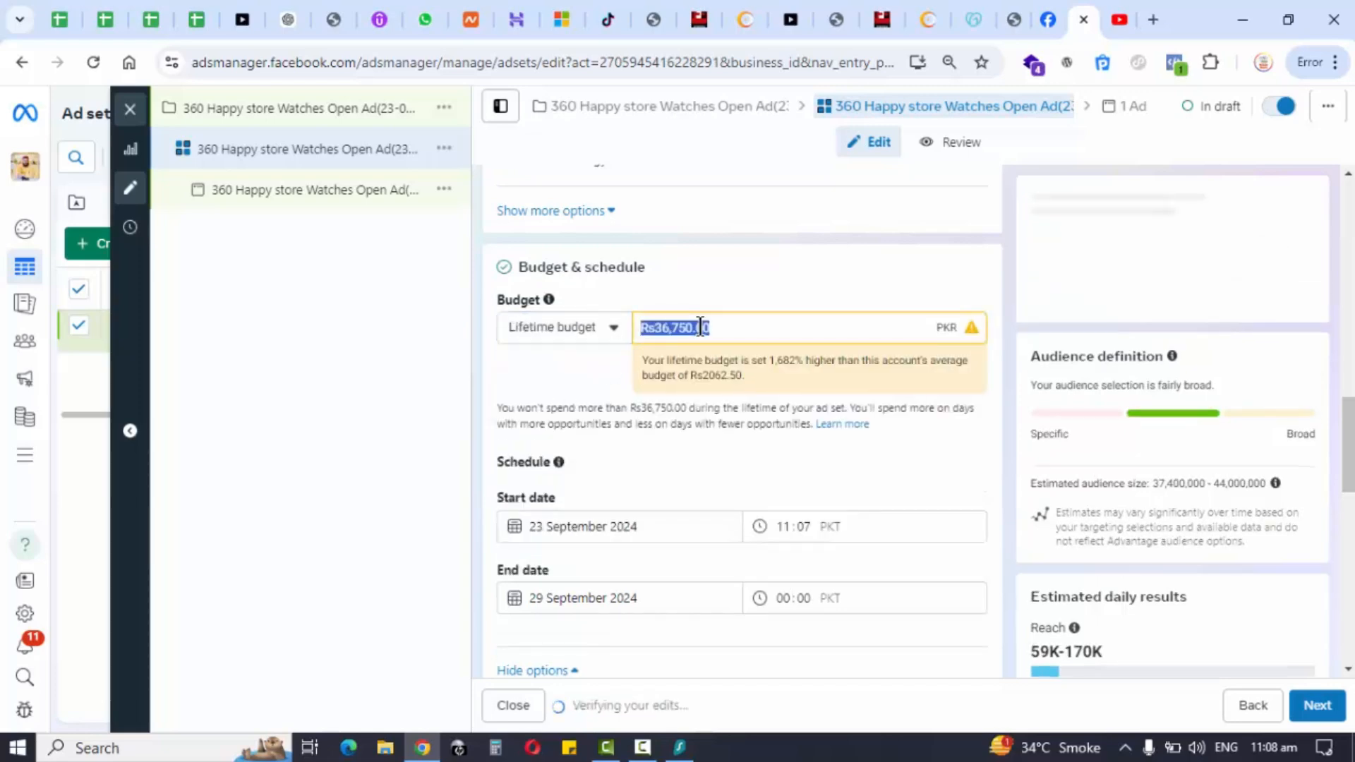
pyautogui.write('5000')
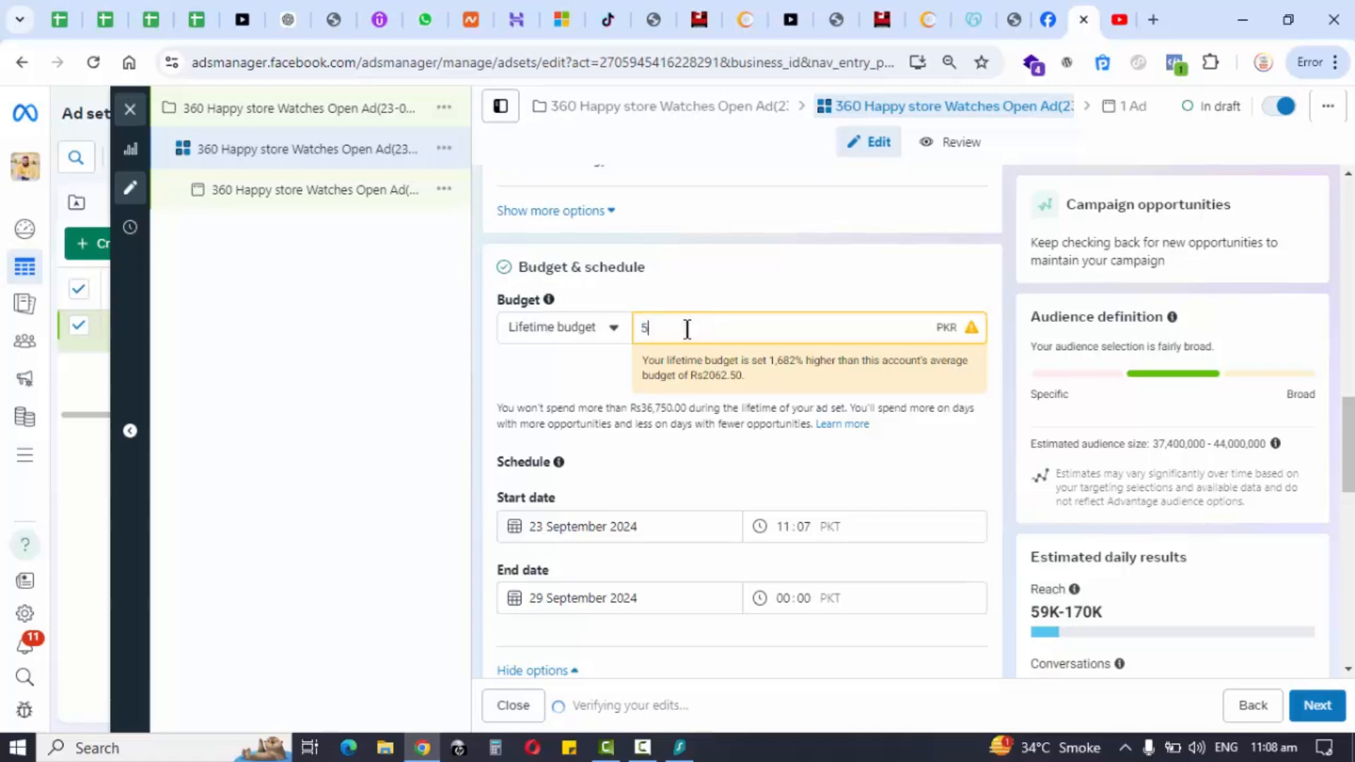
pyautogui.click(722, 281)
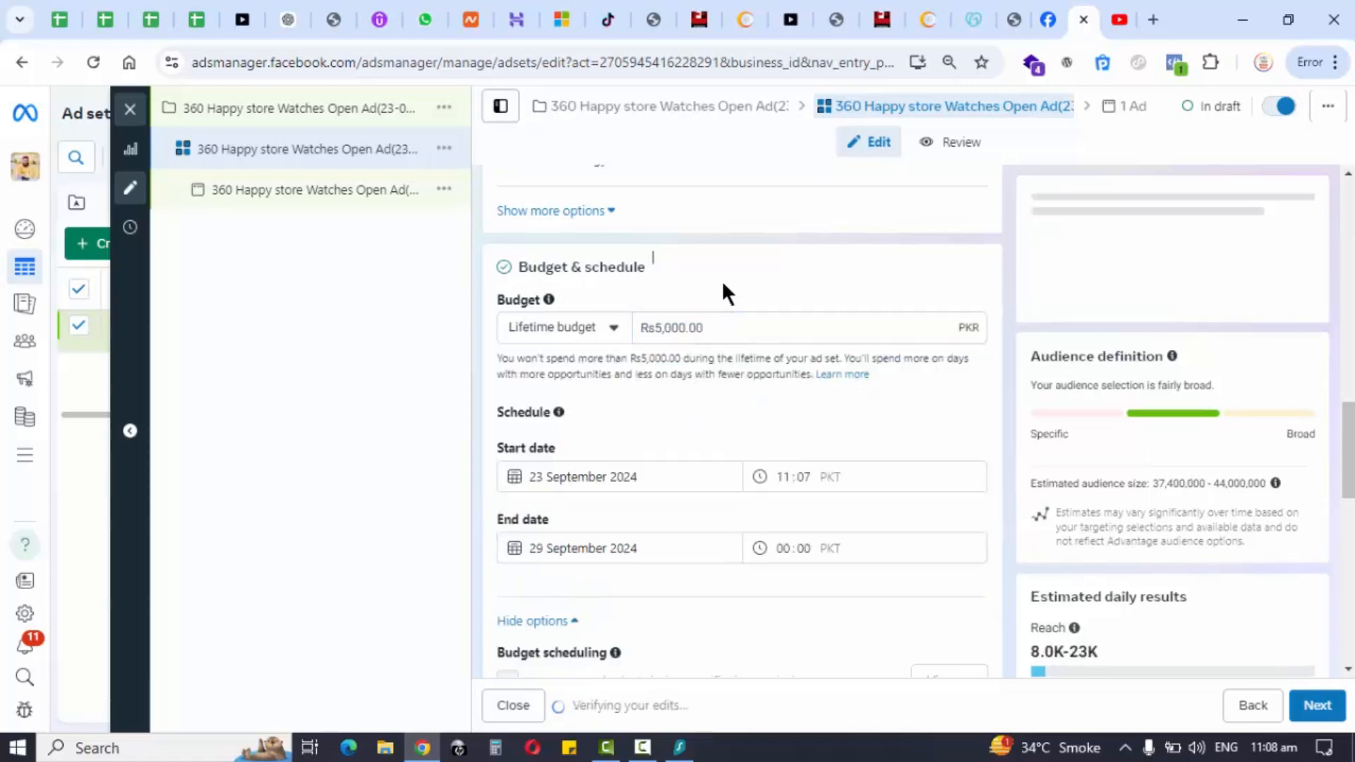
# Extend the lifetime-budget schedule by changing the end date to 23 October 2024
pyautogui.click(581, 549)
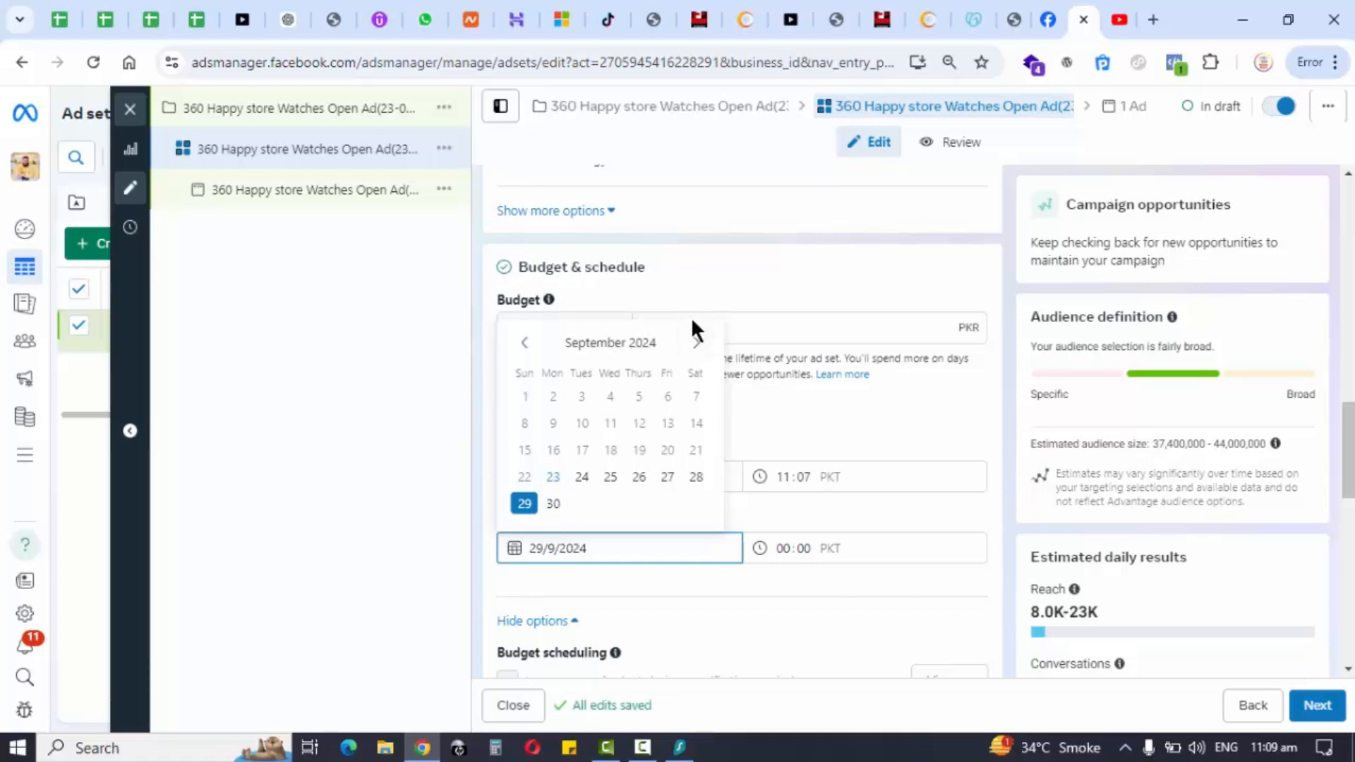
pyautogui.click(752, 279)
pyautogui.click(565, 328)
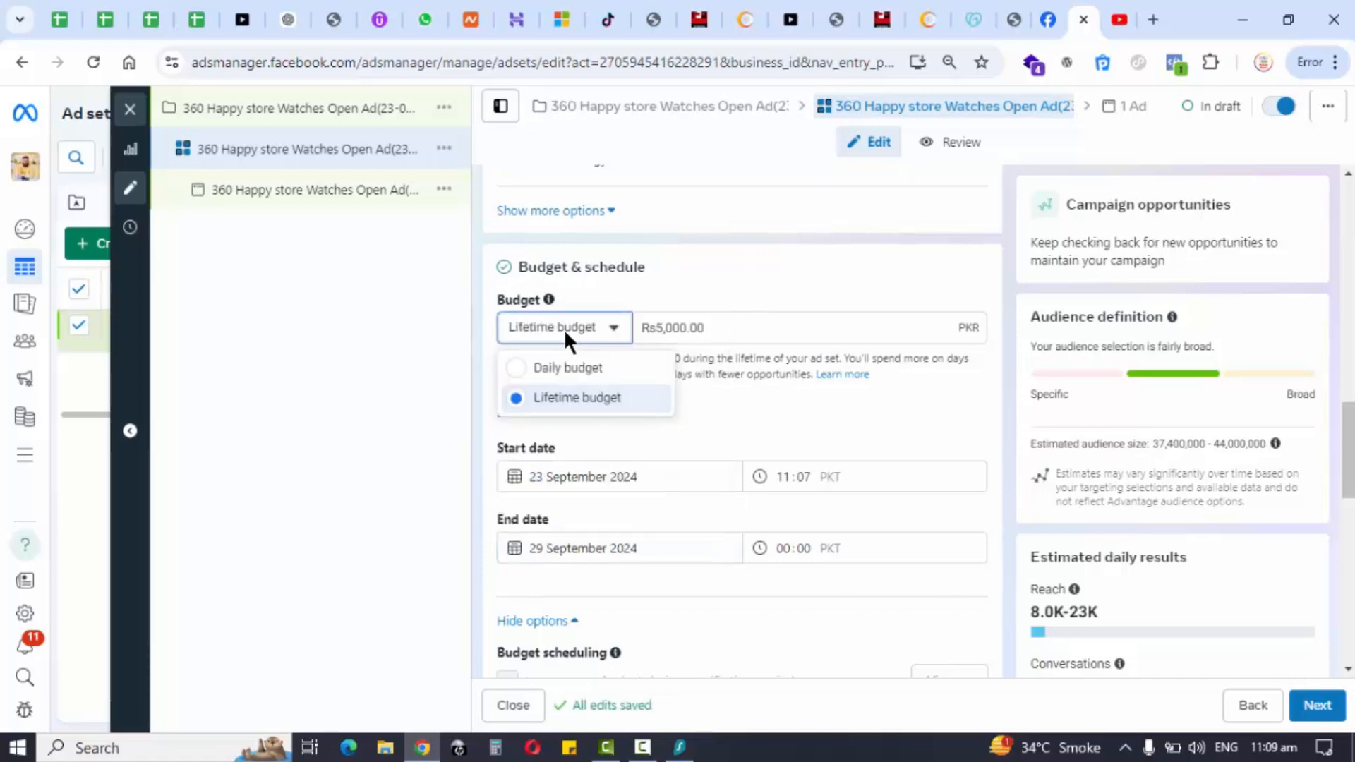
pyautogui.click(564, 329)
pyautogui.click(619, 548)
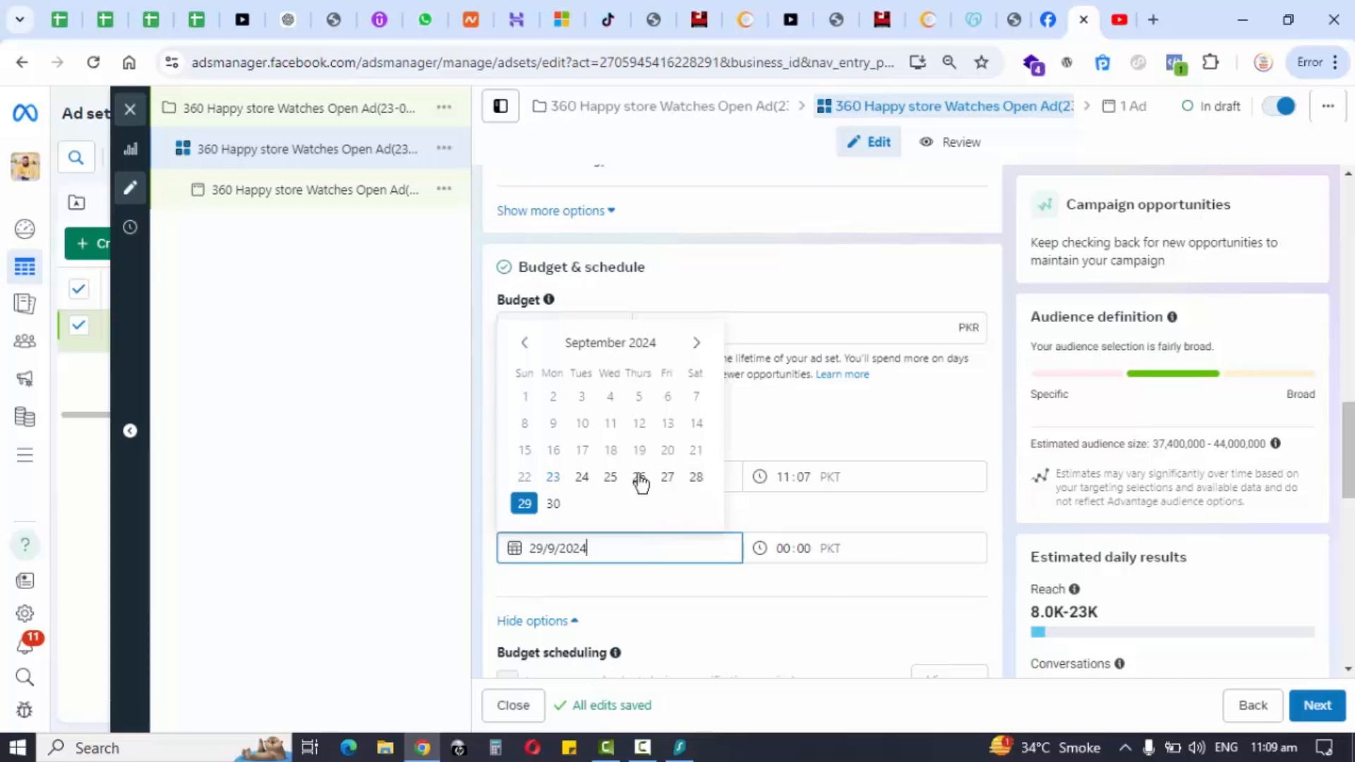
pyautogui.click(697, 344)
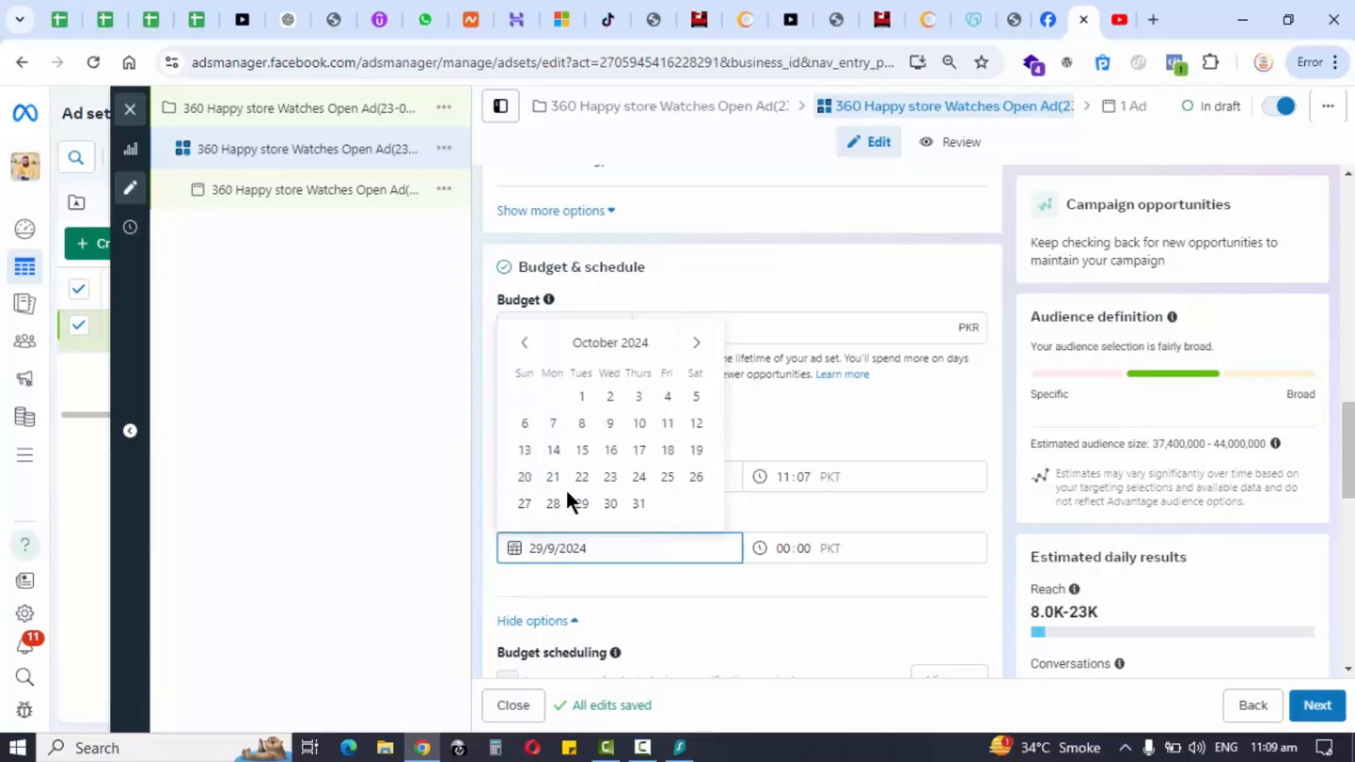
pyautogui.click(613, 478)
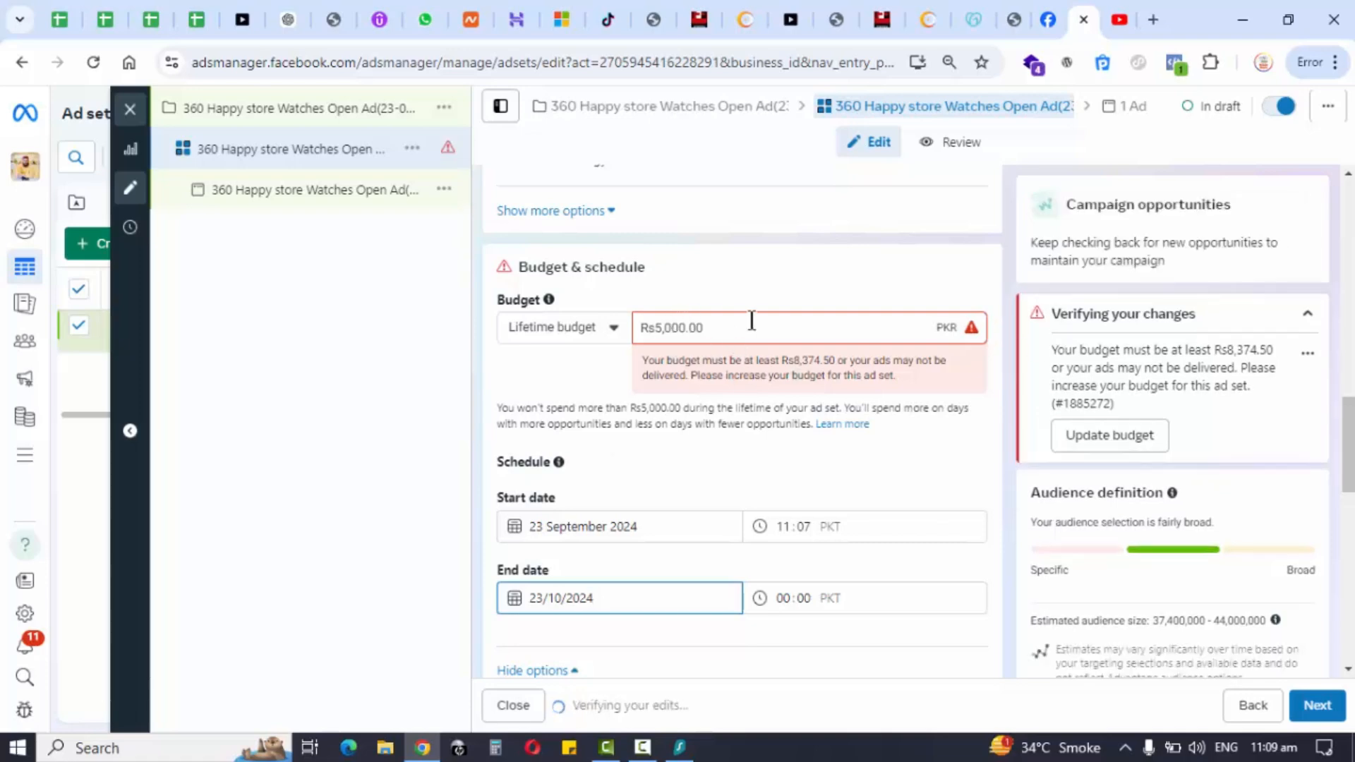
# Increase the ad set's lifetime budget to Rs25,000
pyautogui.click(710, 328)
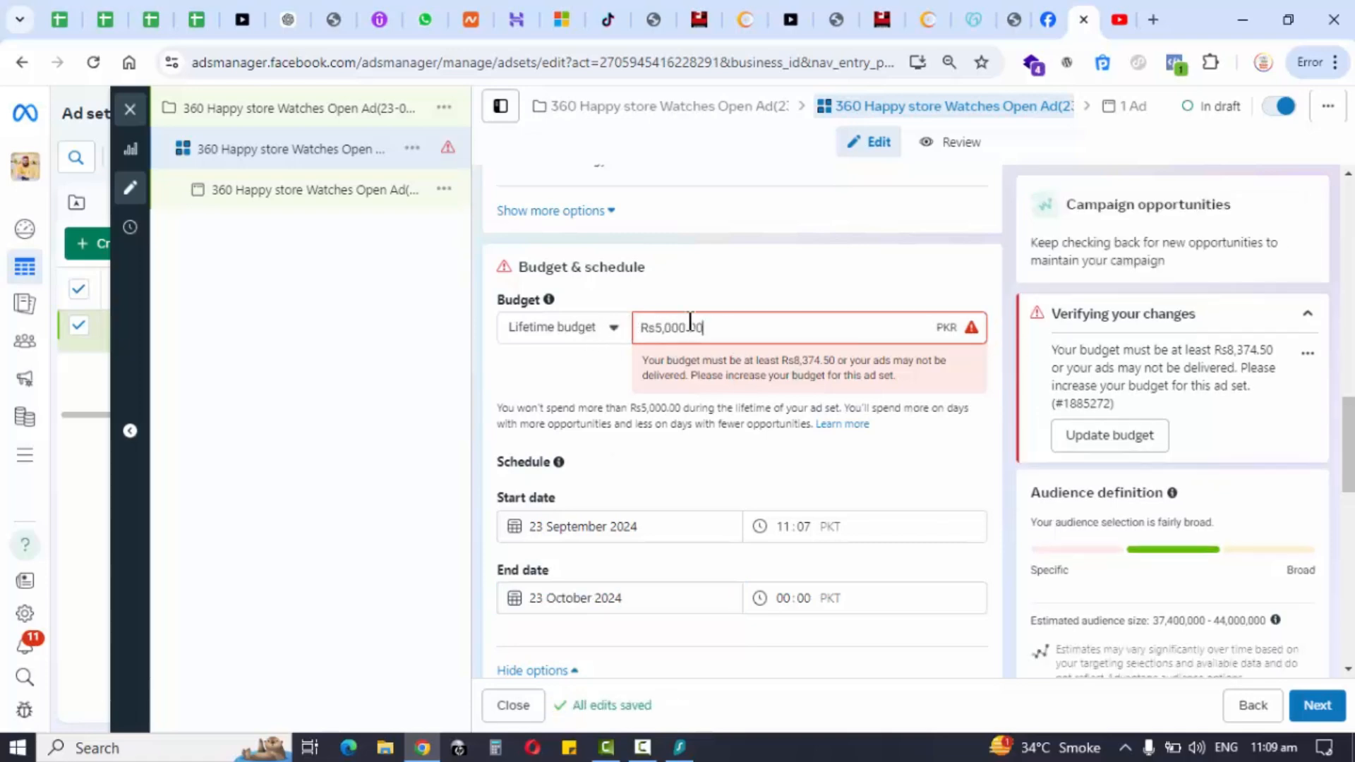
pyautogui.hotkey('ctrl', 'a')
pyautogui.write('25000')
pyautogui.click(810, 275)
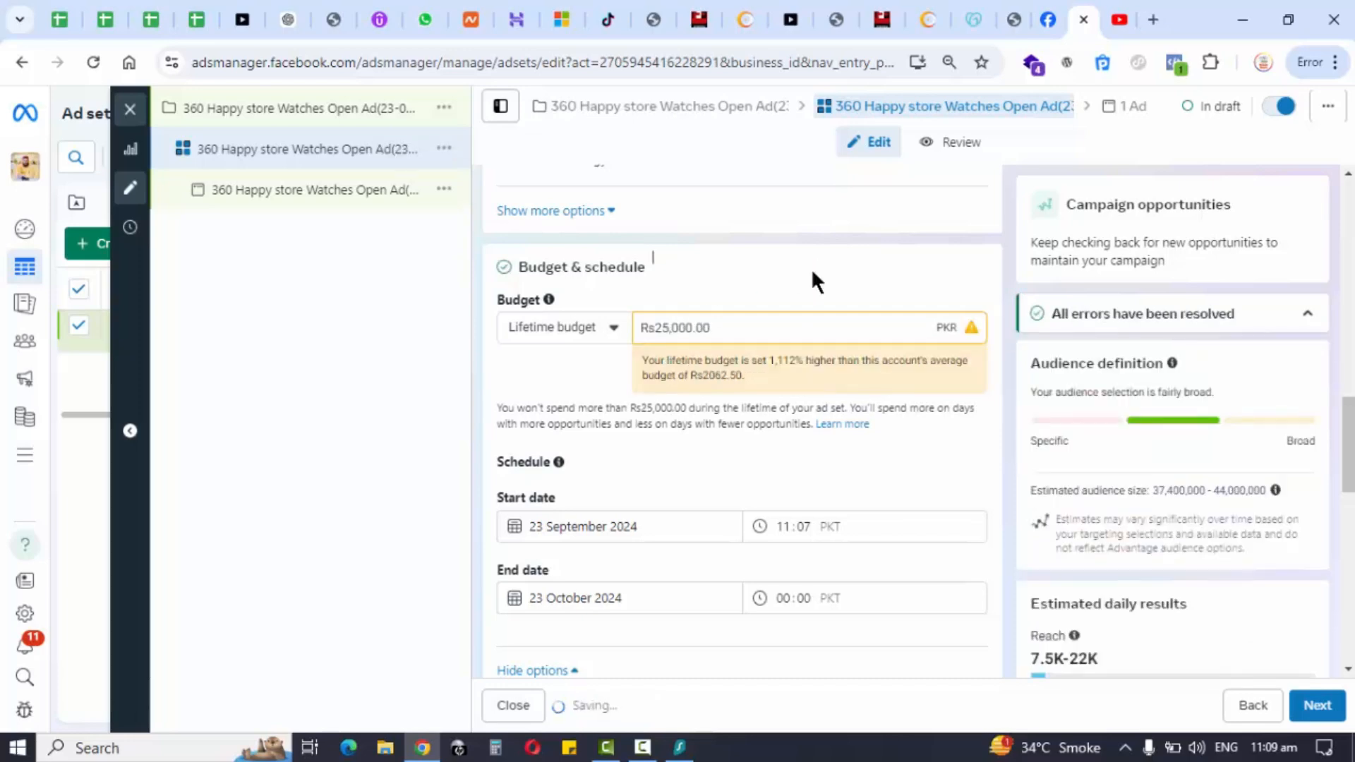
# Switch the ad set back to a daily budget and remove its end date
pyautogui.doubleClick(716, 332)
pyautogui.click(527, 325)
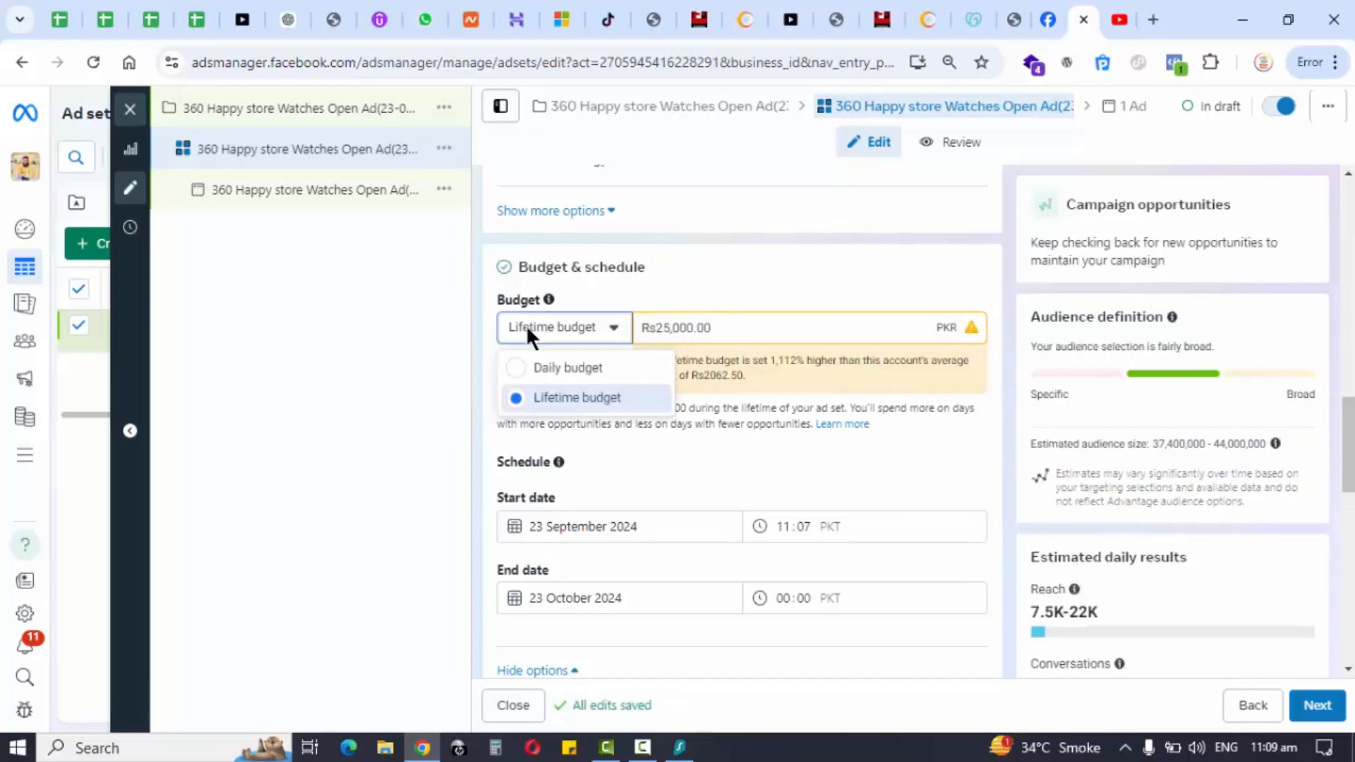
pyautogui.click(526, 368)
pyautogui.click(643, 328)
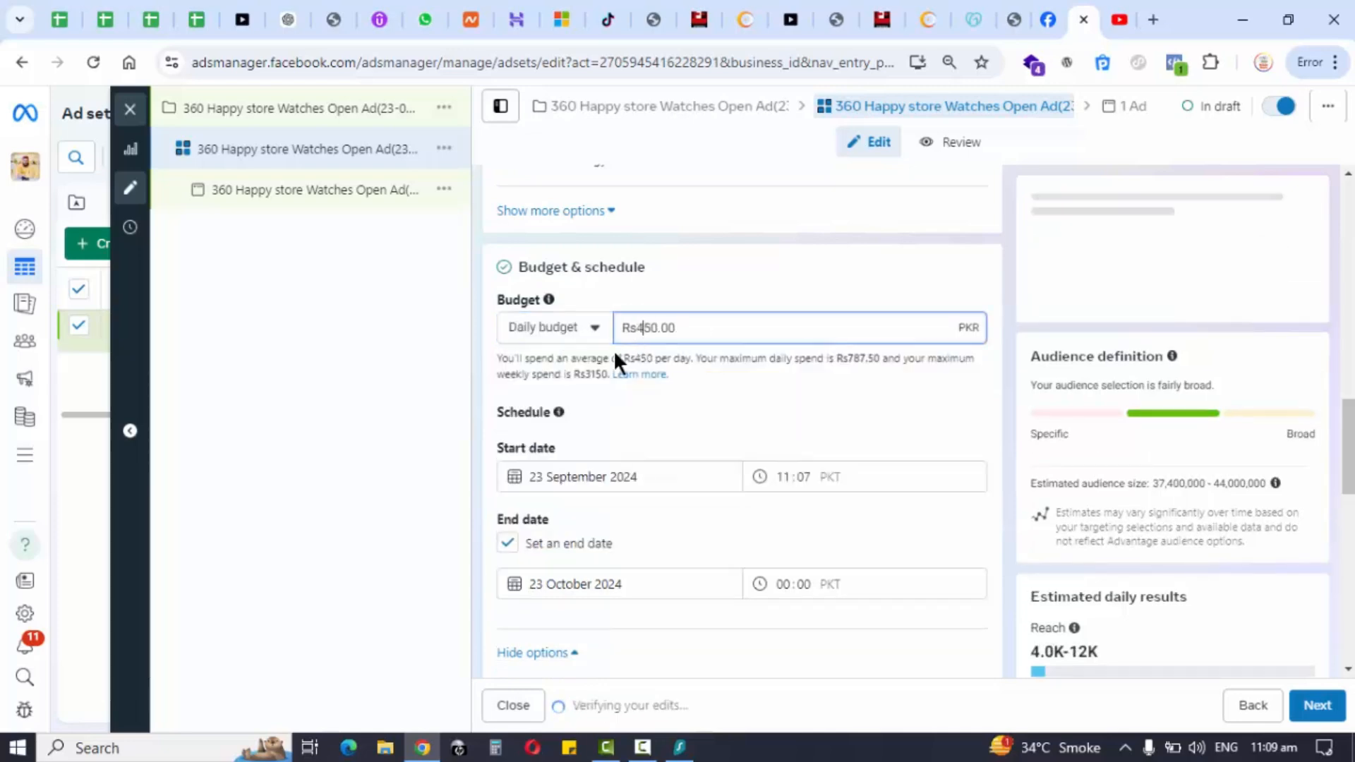
pyautogui.click(508, 544)
# Enable budget scheduling to examine the high-demand period and daily increase settings, then turn it off again
pyautogui.scroll(-3, 651, 500)
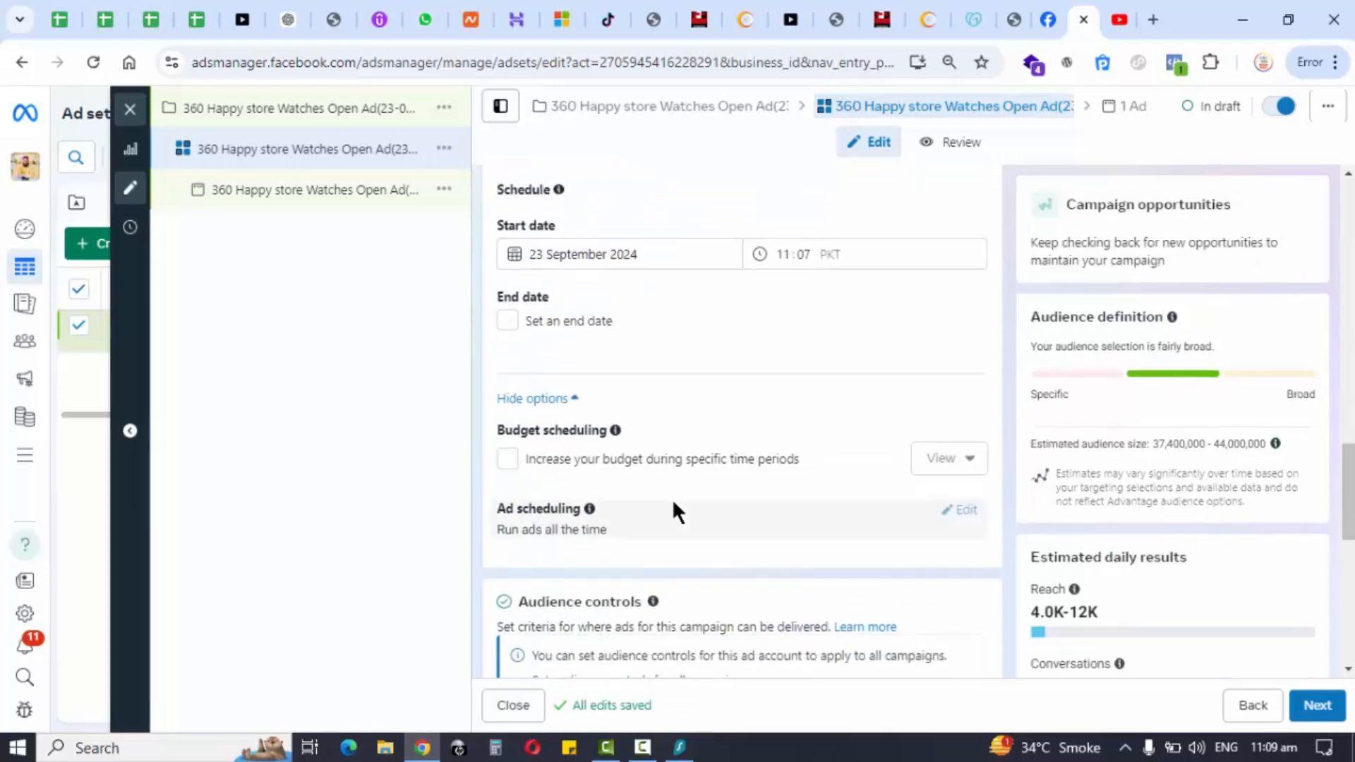
pyautogui.scroll(-2, 672, 499)
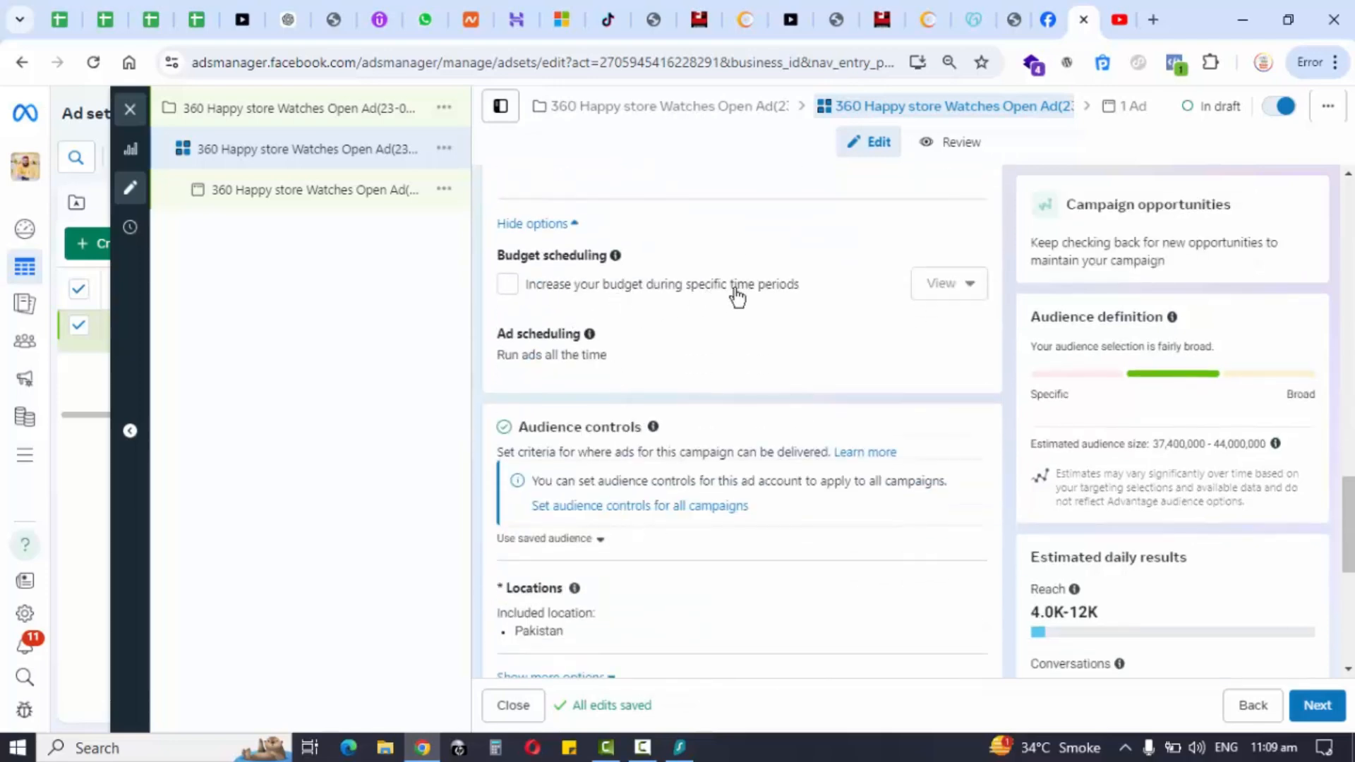
pyautogui.scroll(1, 537, 409)
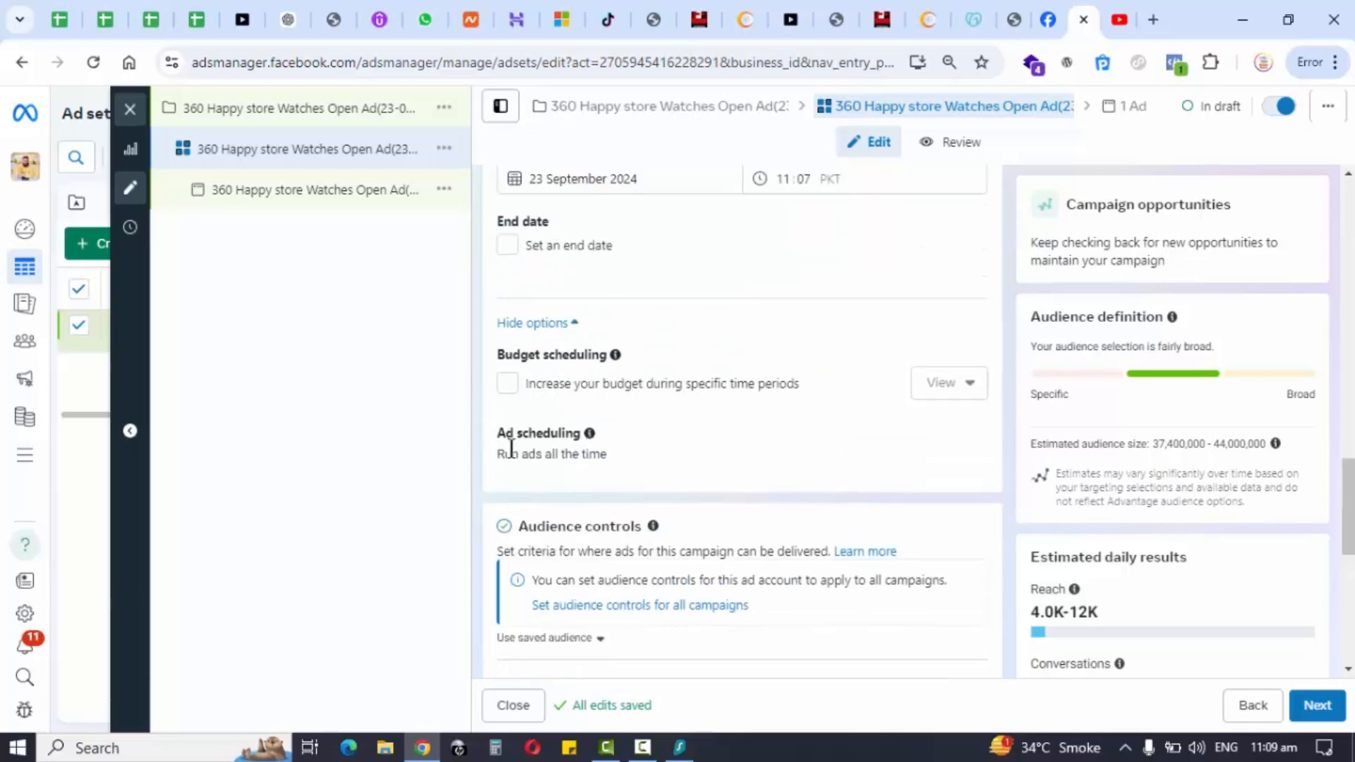
pyautogui.click(506, 385)
pyautogui.scroll(-2, 908, 488)
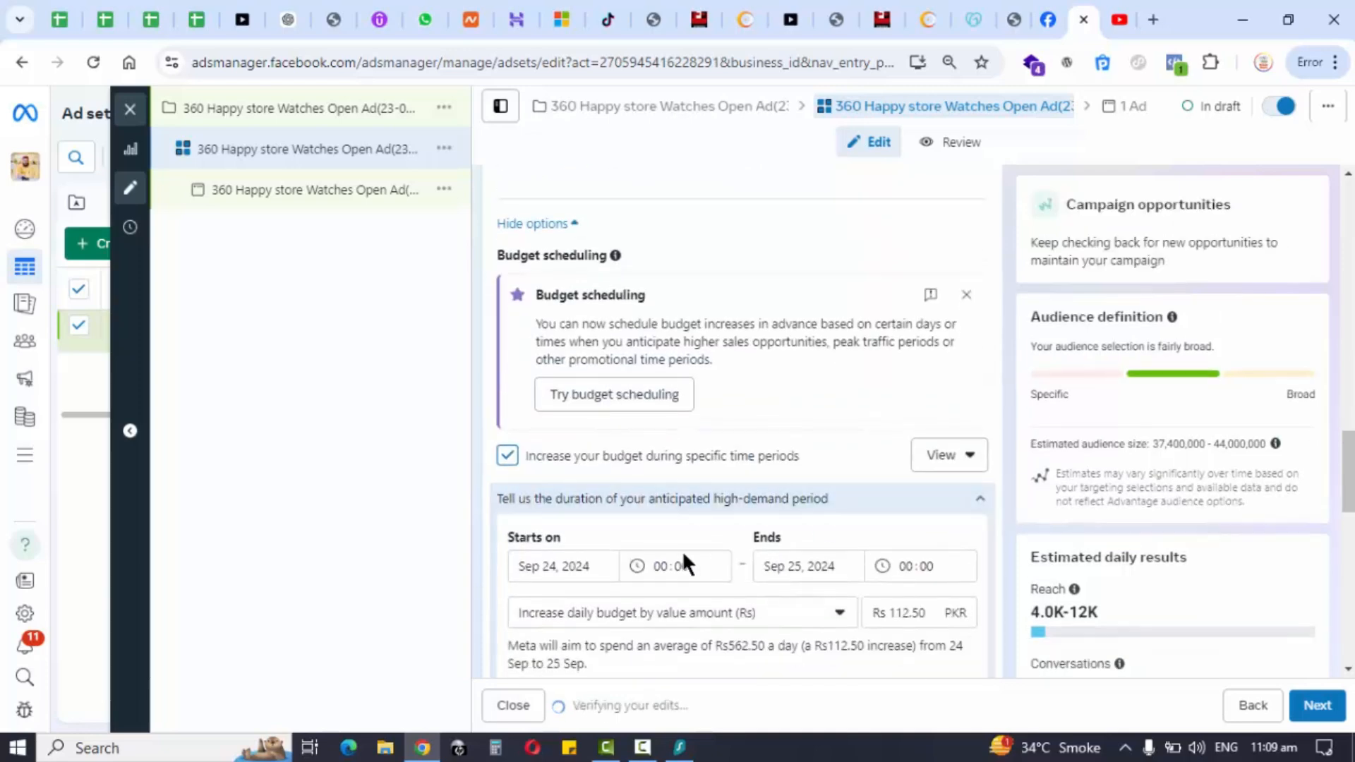
pyautogui.scroll(-2, 681, 558)
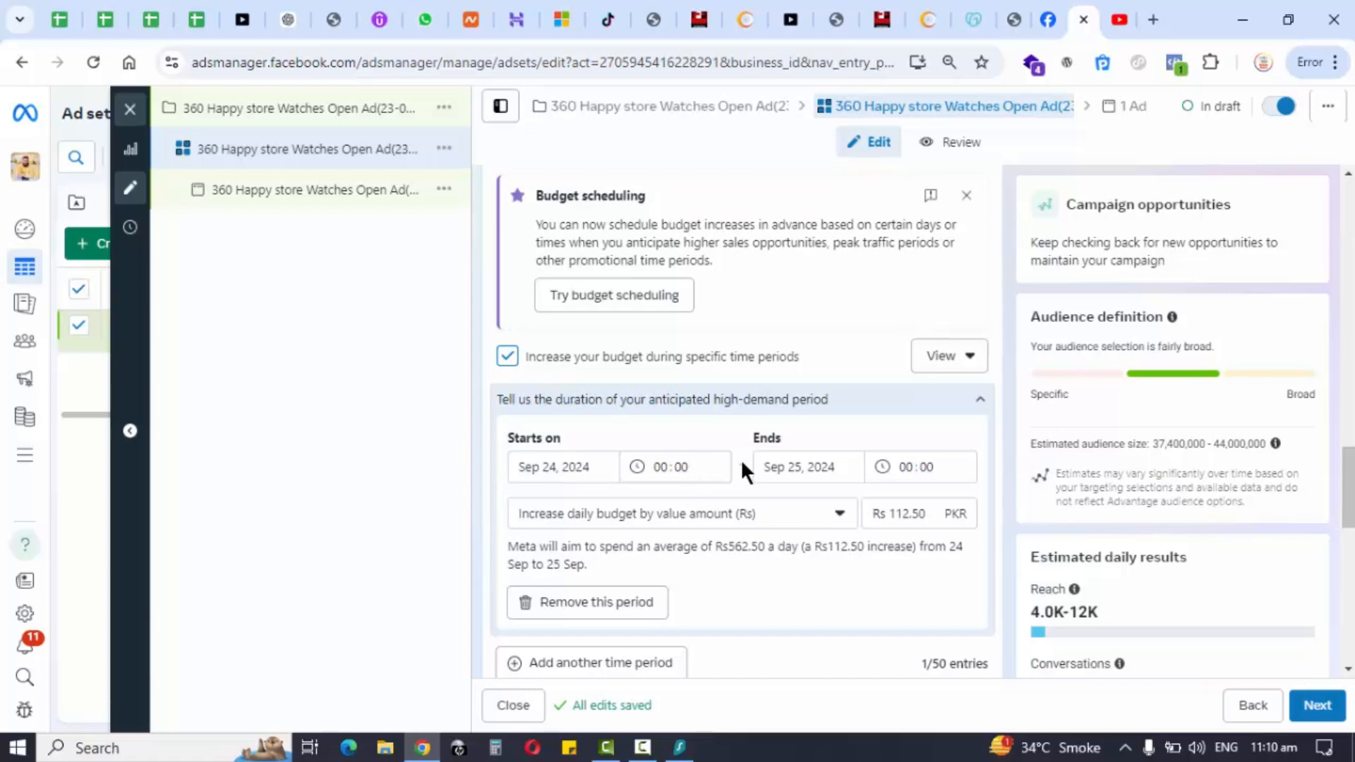
pyautogui.click(507, 357)
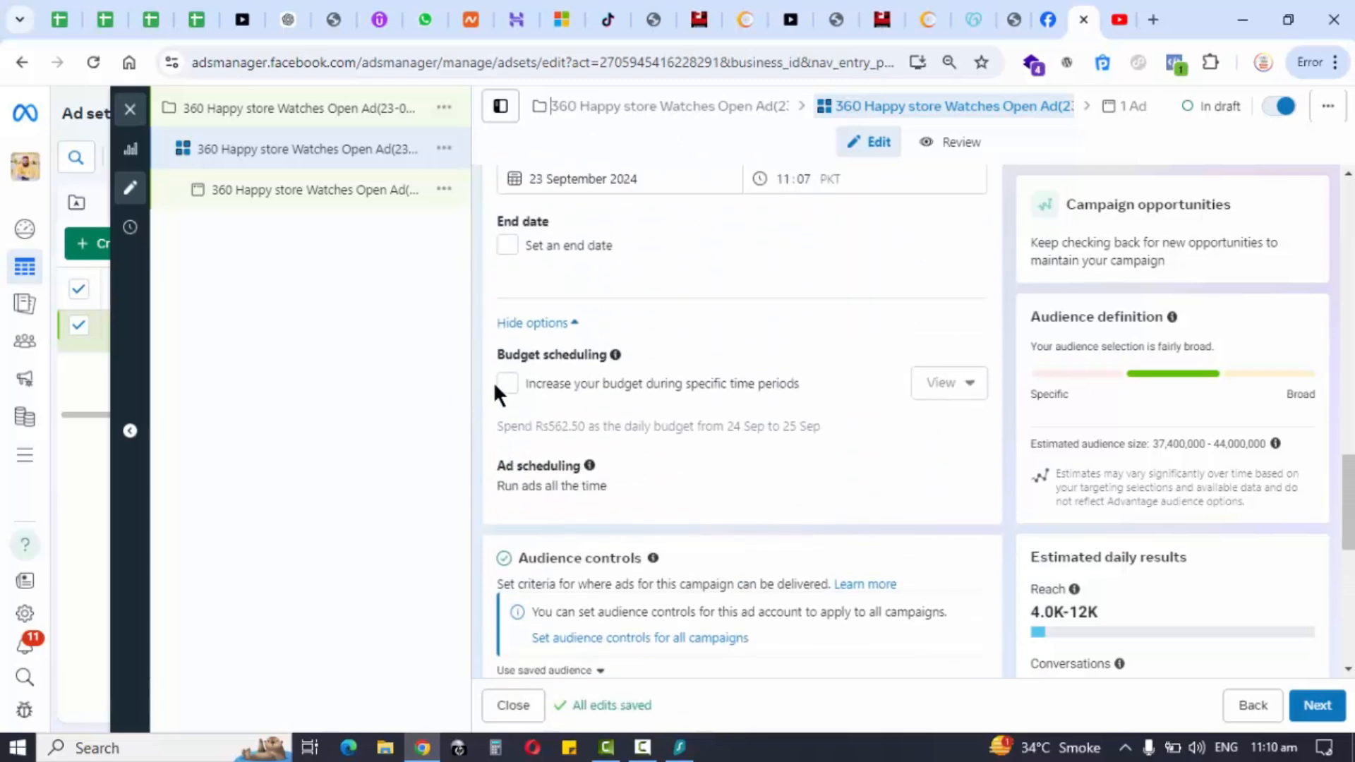
# Turn budget scheduling back on to check its entry filter and sort options, then turn it off
pyautogui.click(868, 387)
pyautogui.click(970, 397)
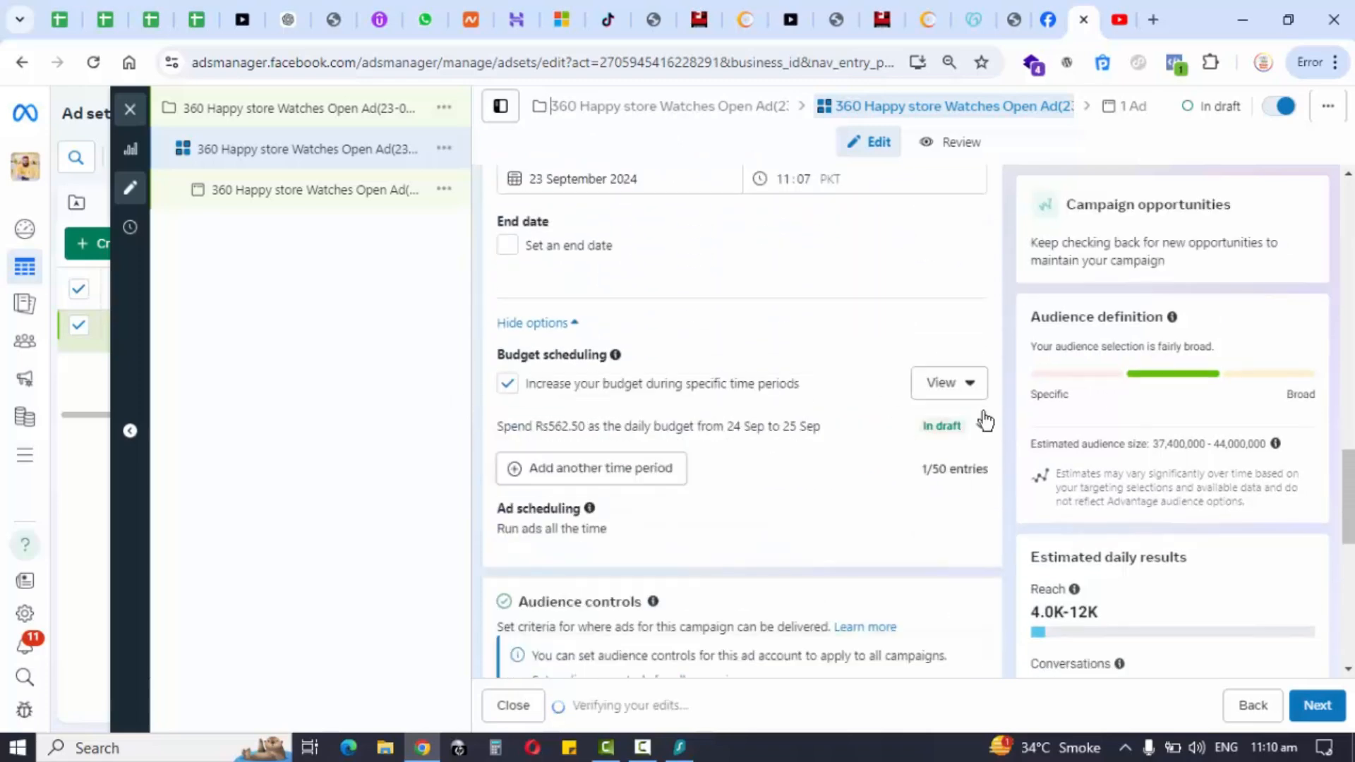
pyautogui.click(976, 392)
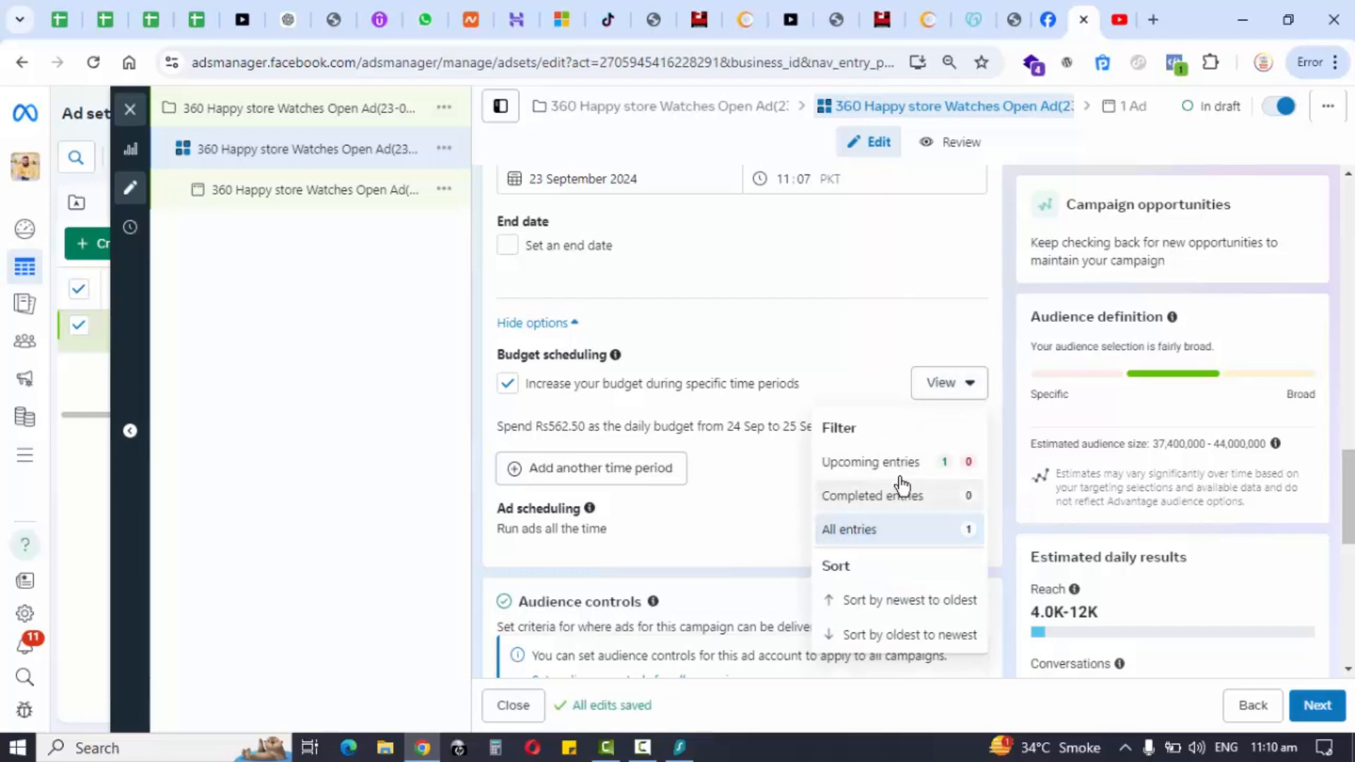
pyautogui.click(493, 497)
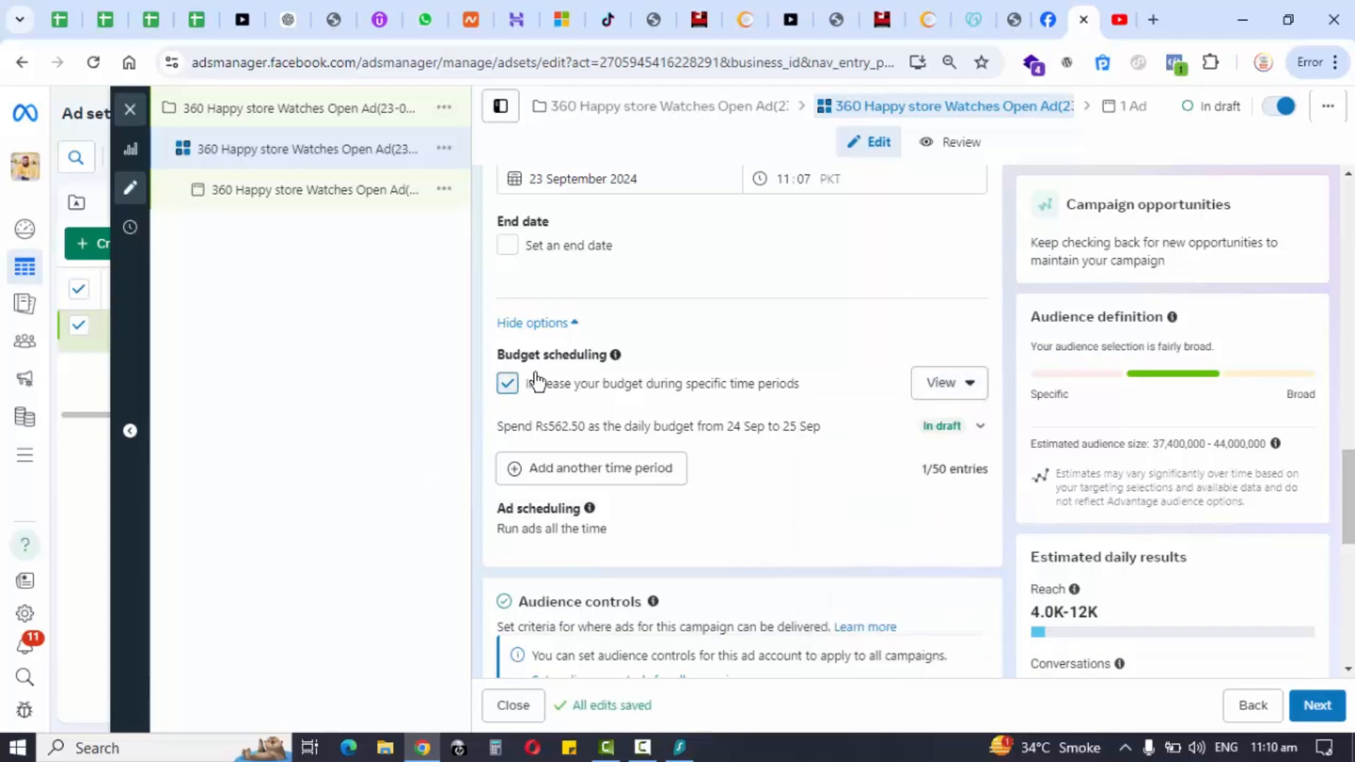
pyautogui.click(507, 383)
# Edit the ad set's audience locations and remove Pakistan from the included locations
pyautogui.scroll(-3, 537, 384)
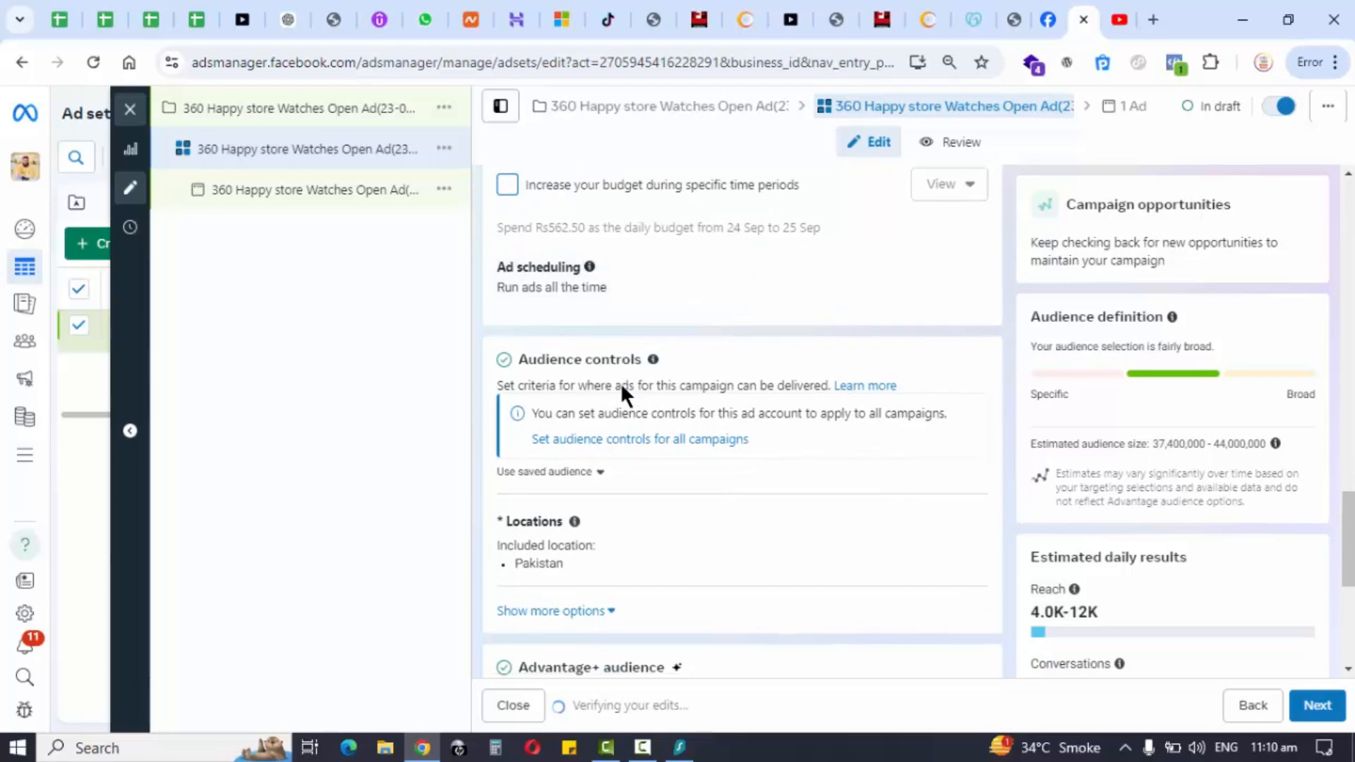
pyautogui.scroll(-3, 620, 382)
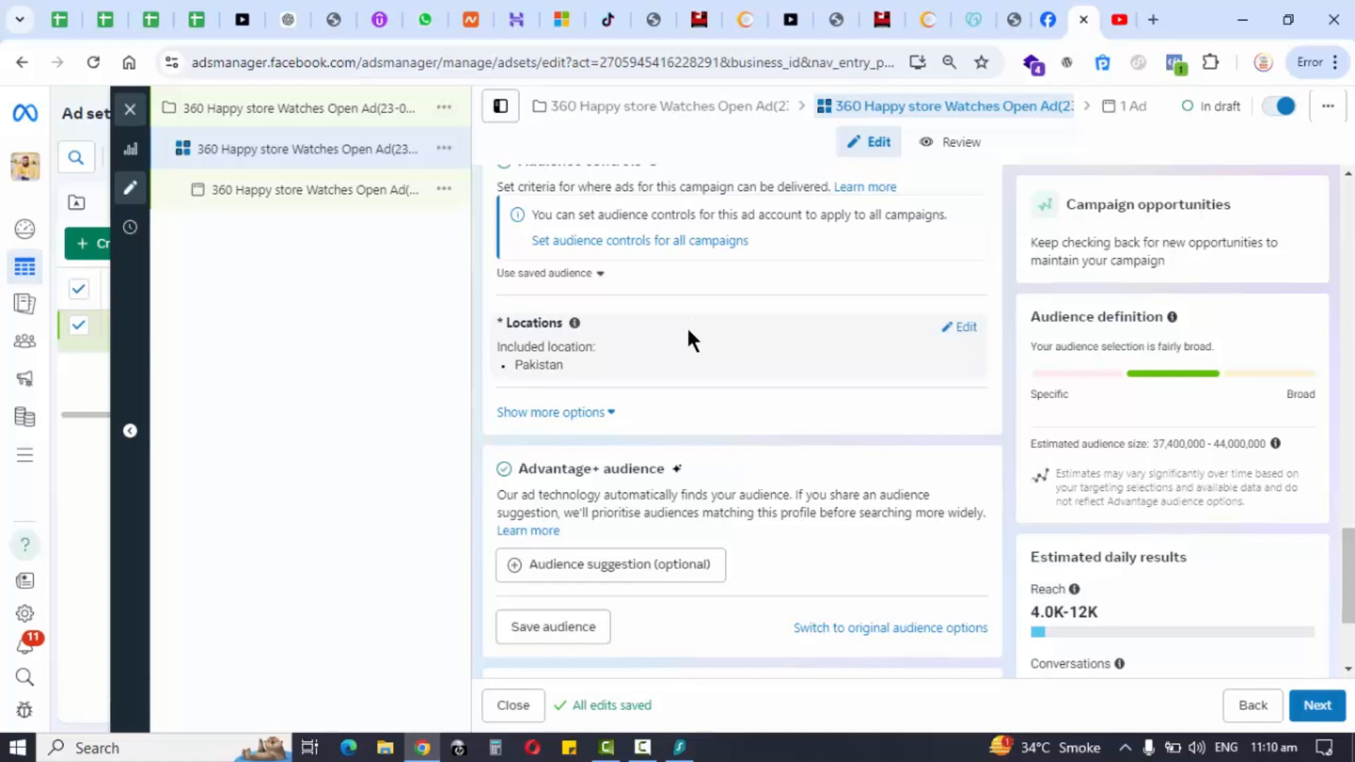
pyautogui.click(960, 327)
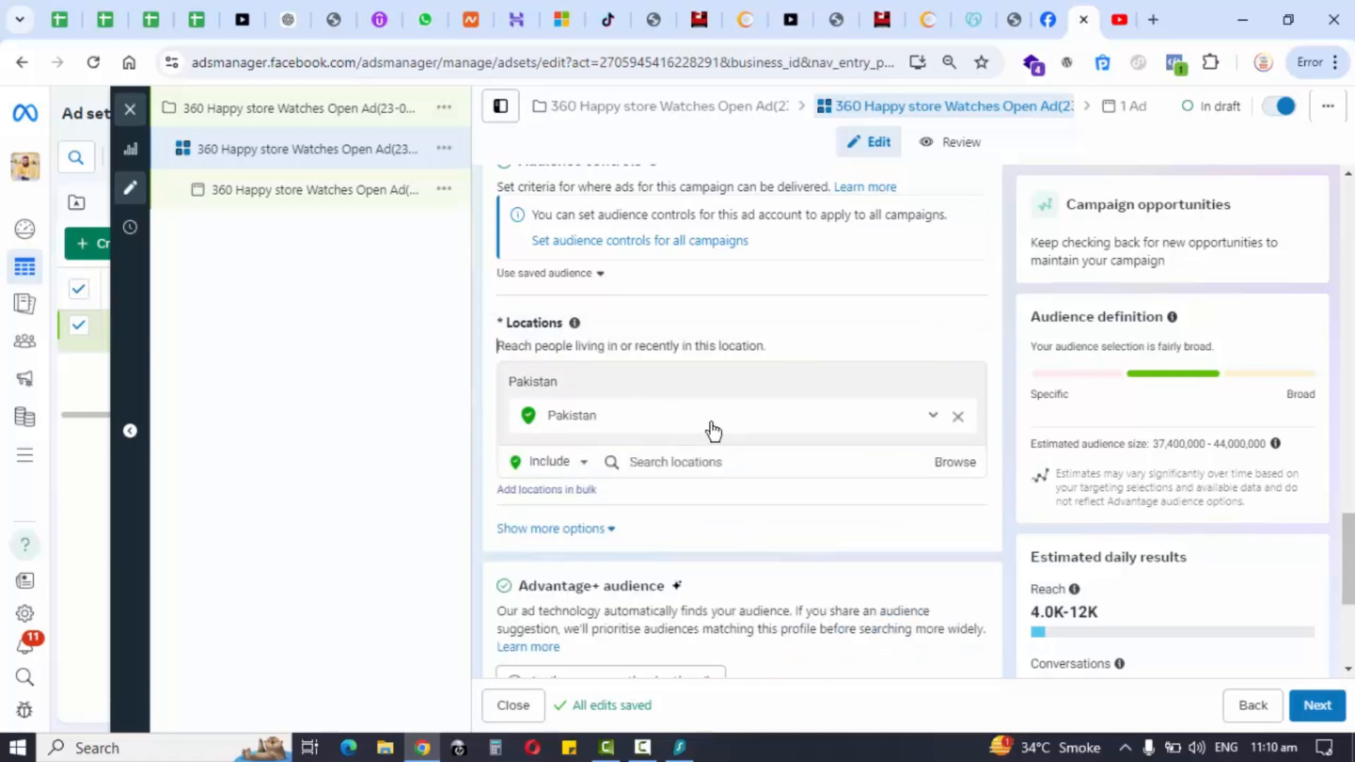
pyautogui.click(964, 418)
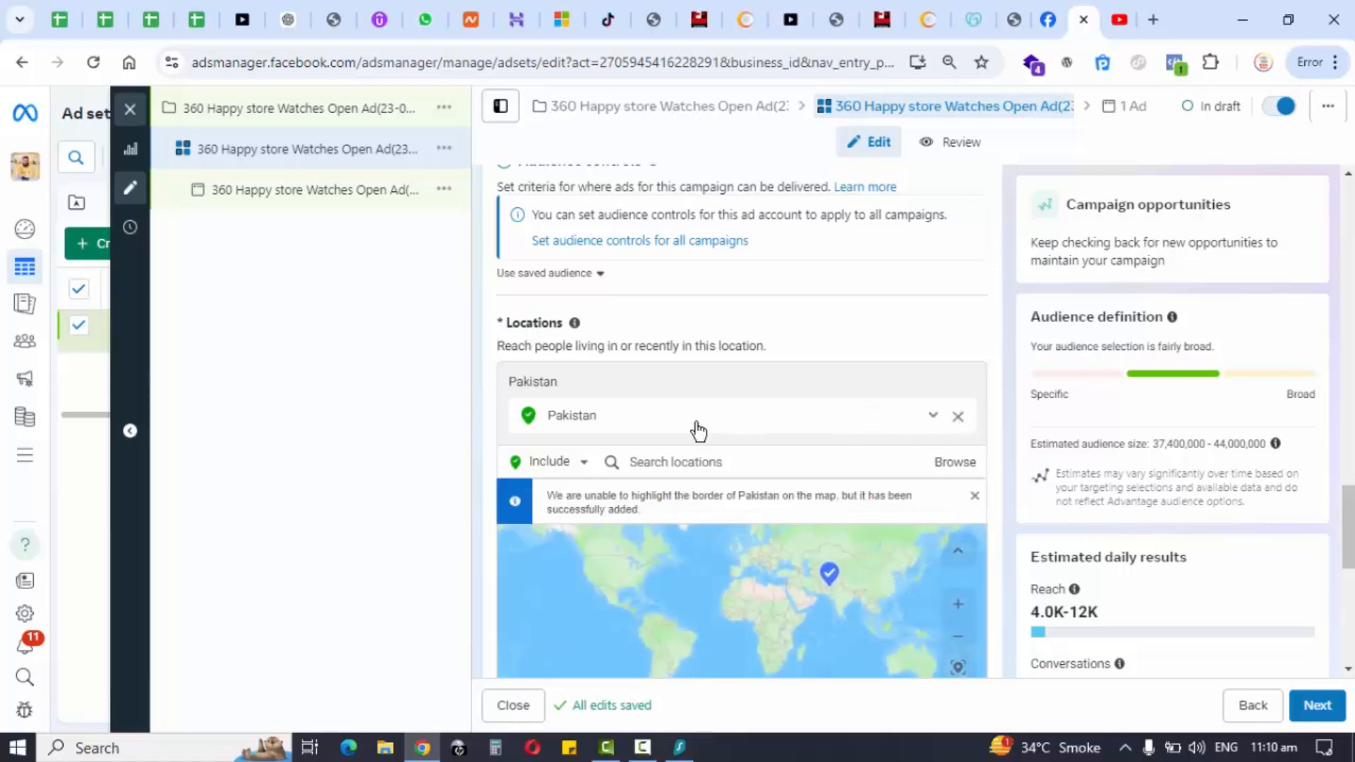
pyautogui.click(957, 419)
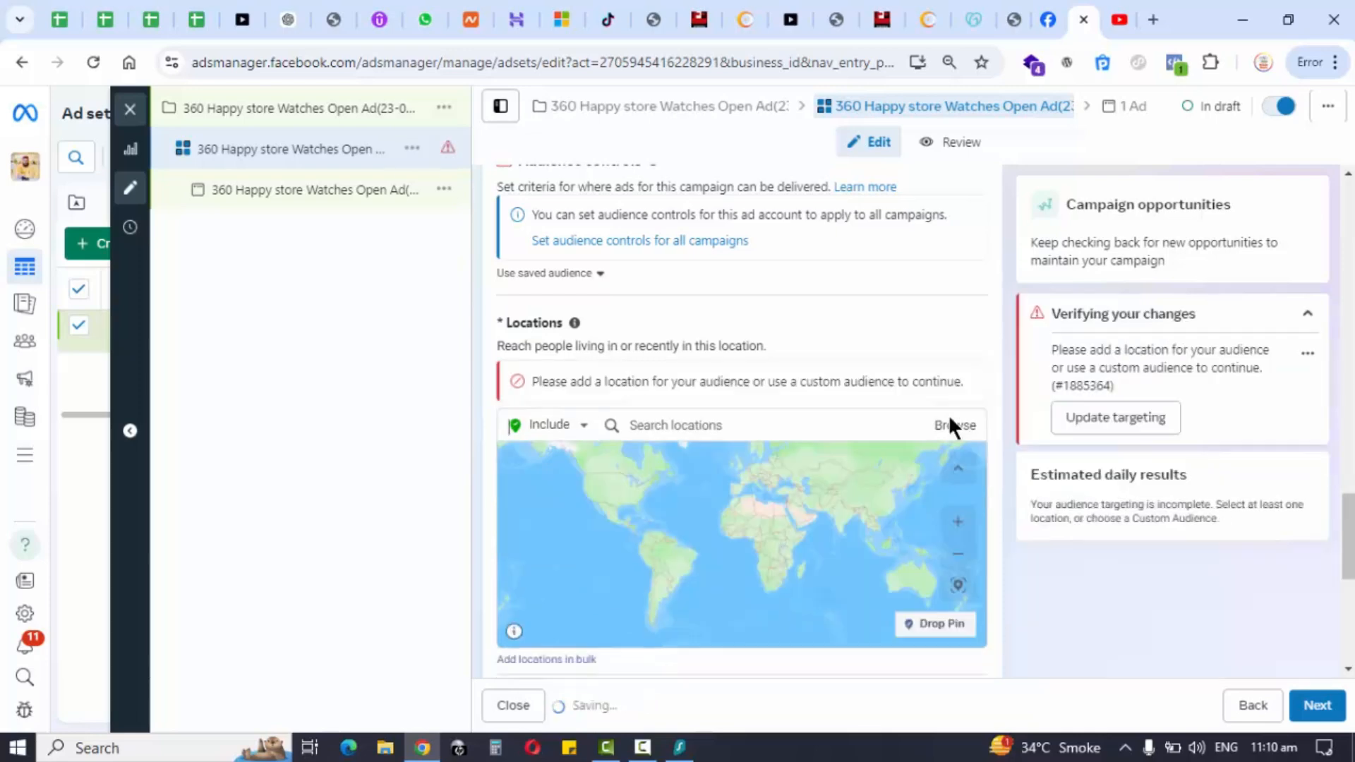
# Add the Pakistani regions Punjab and Sindh as included audience locations
pyautogui.click(750, 424)
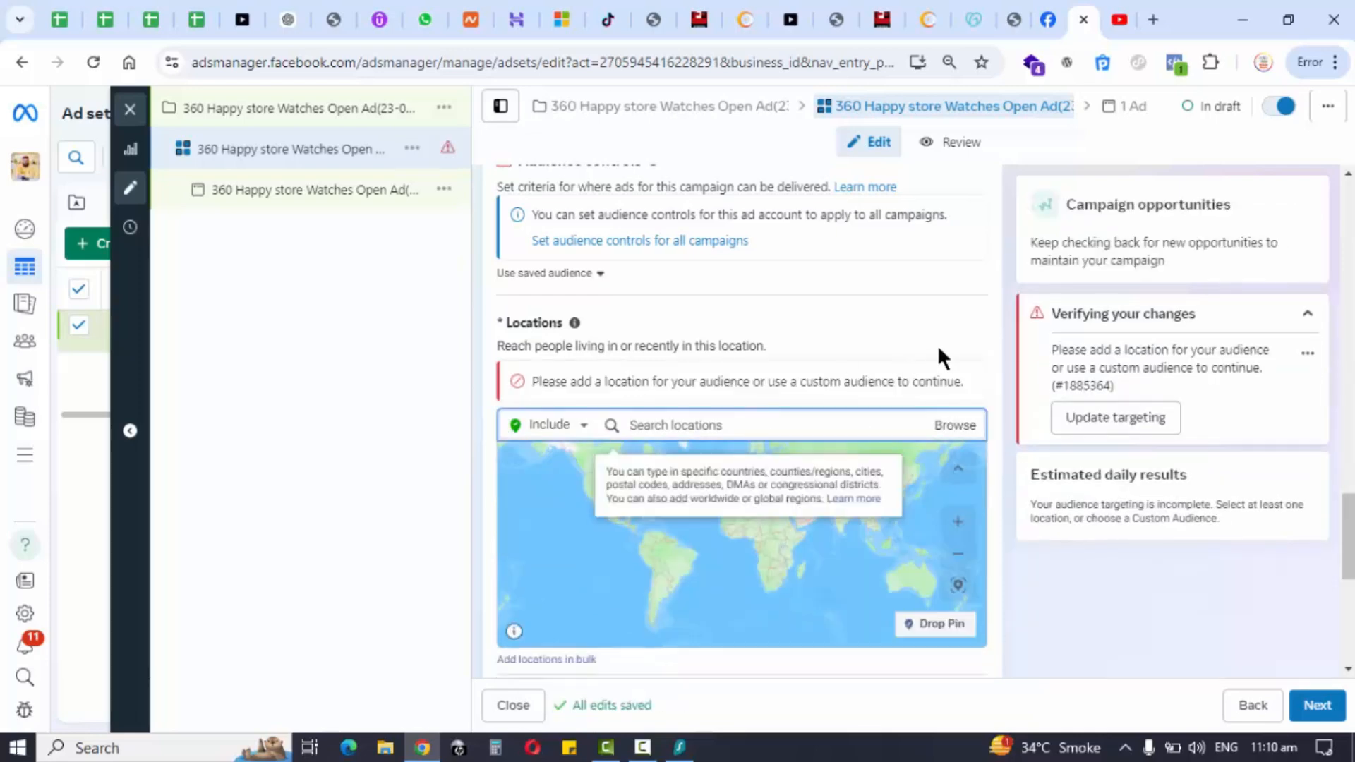
pyautogui.write('Punjab')
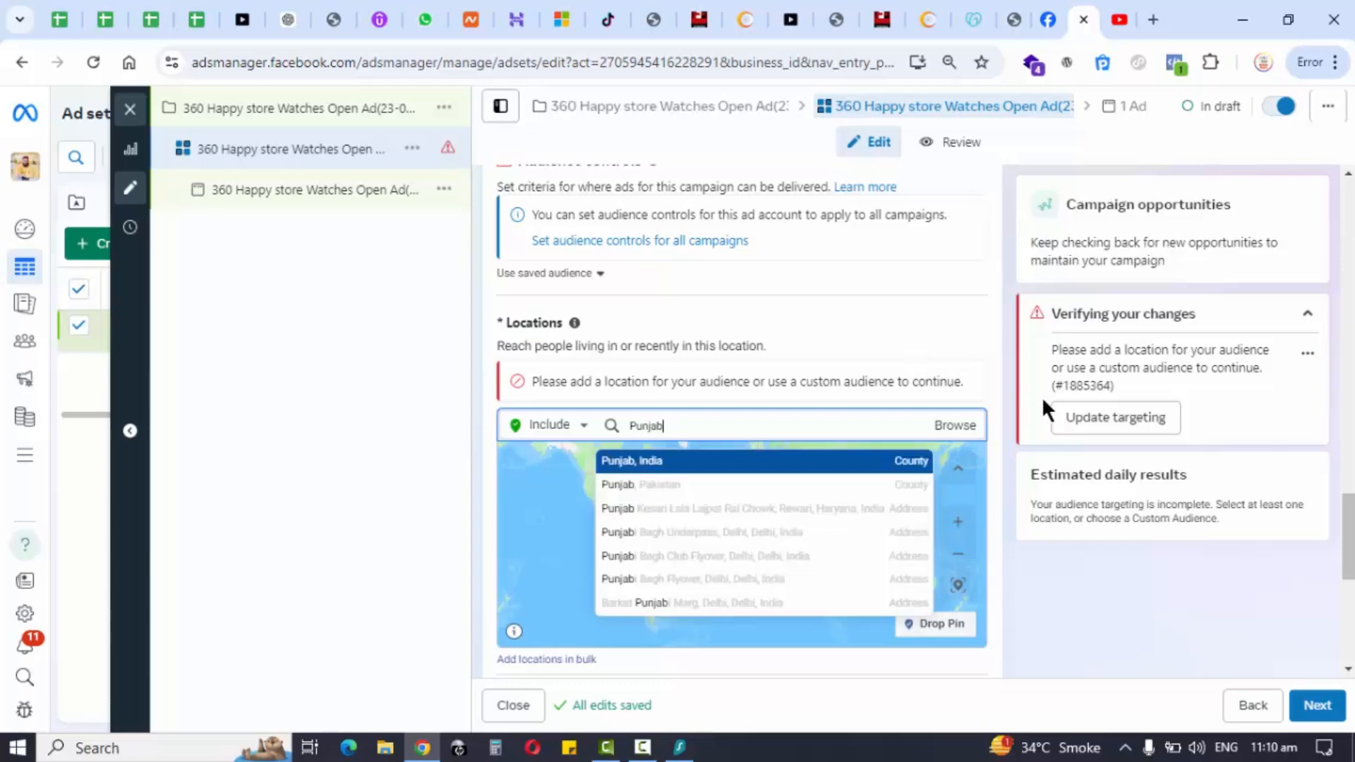
pyautogui.click(859, 487)
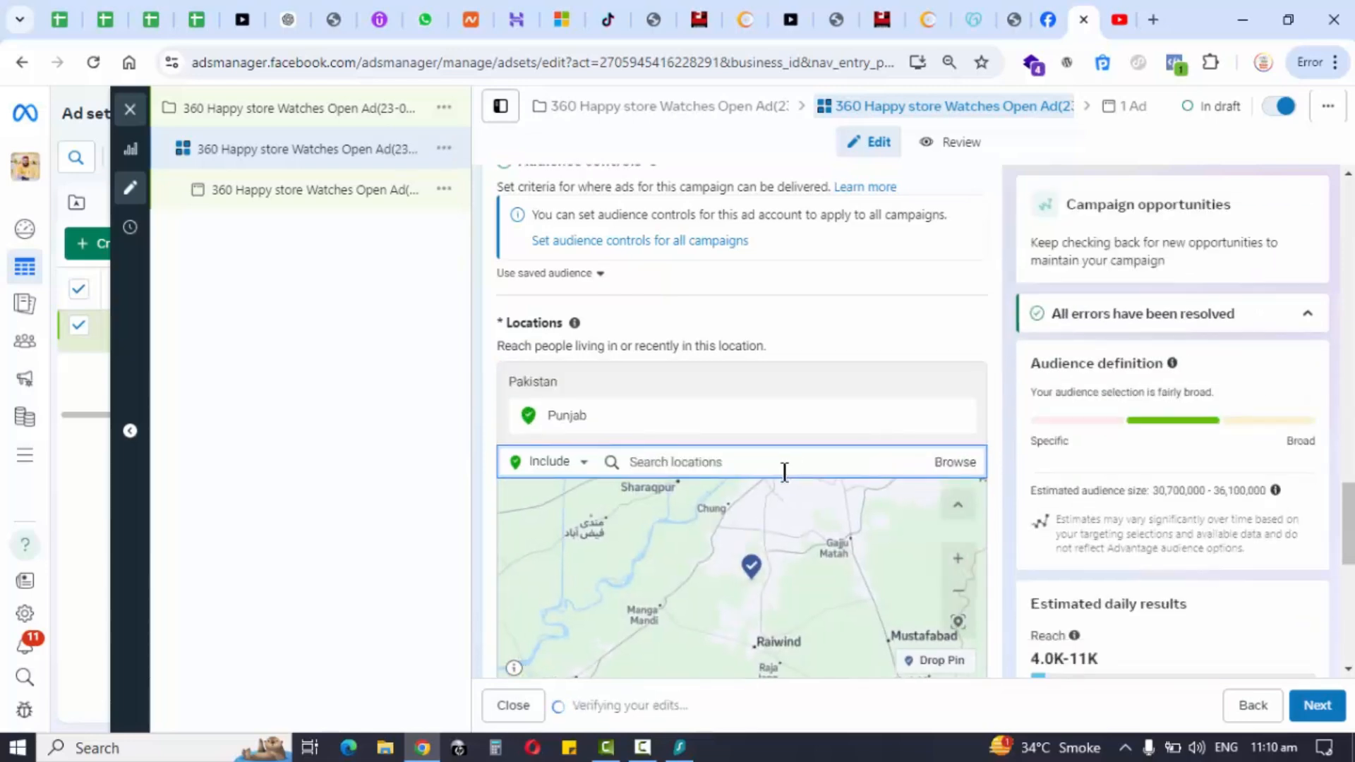
pyautogui.write('Sir')
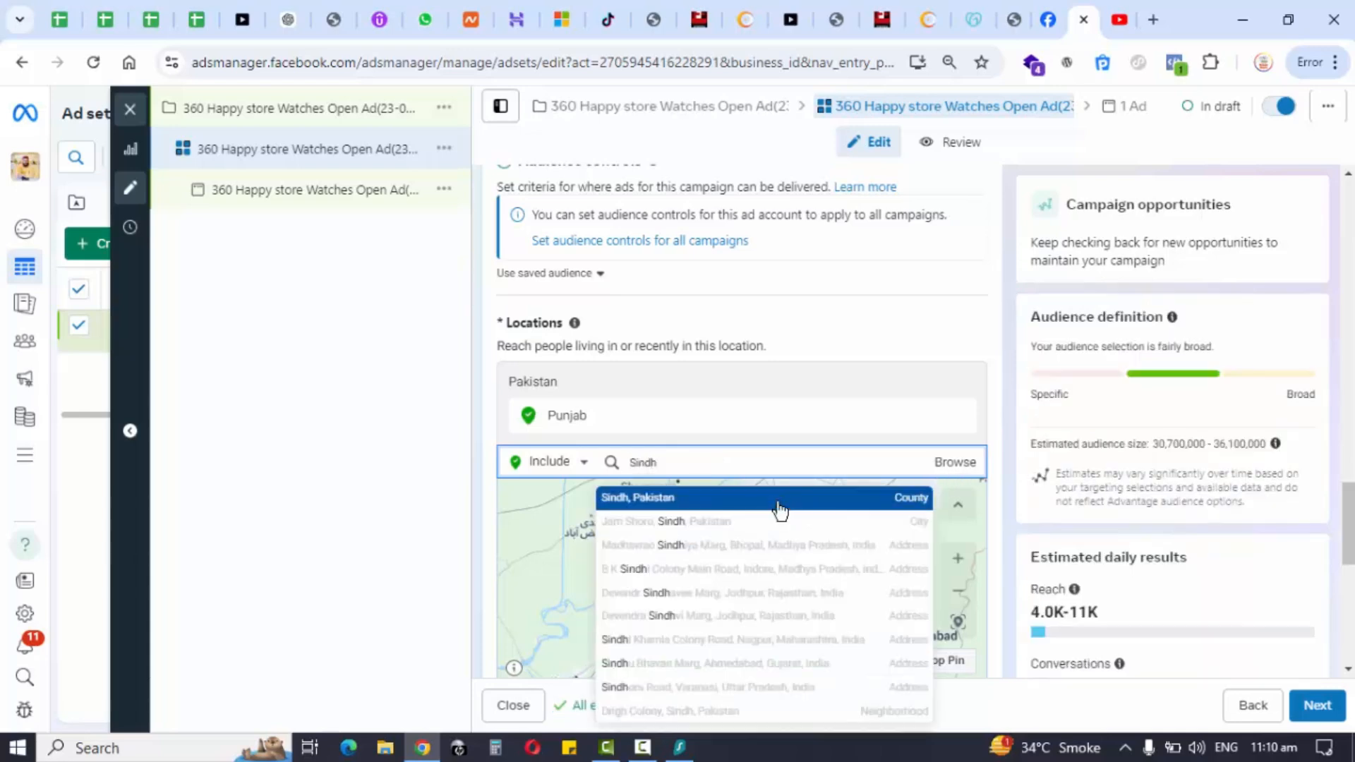
pyautogui.click(764, 500)
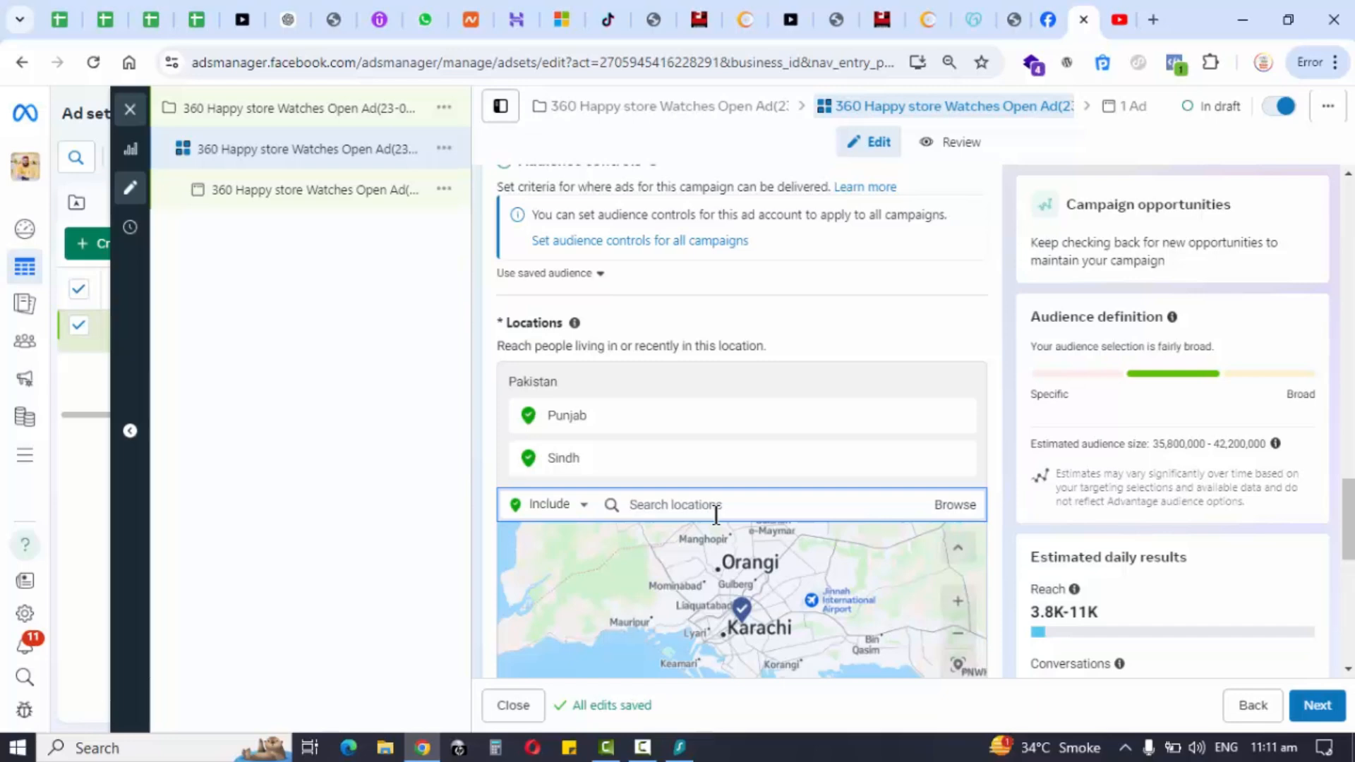
# Include the cities Quetta, Balochistan and Peshawar, Khyber Pakhtunkhwa in the audience locations
pyautogui.write('A')
pyautogui.press('BackSpace')
pyautogui.write('q')
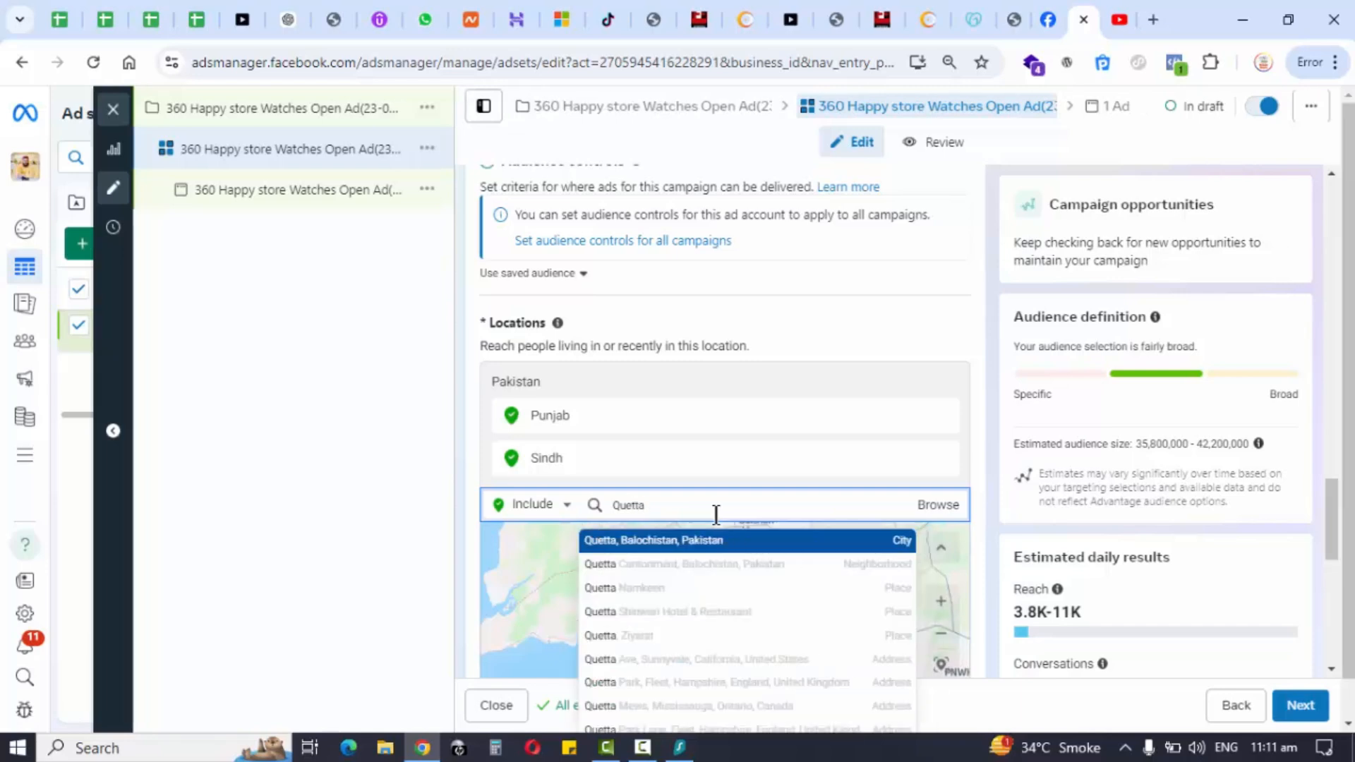
pyautogui.click(665, 542)
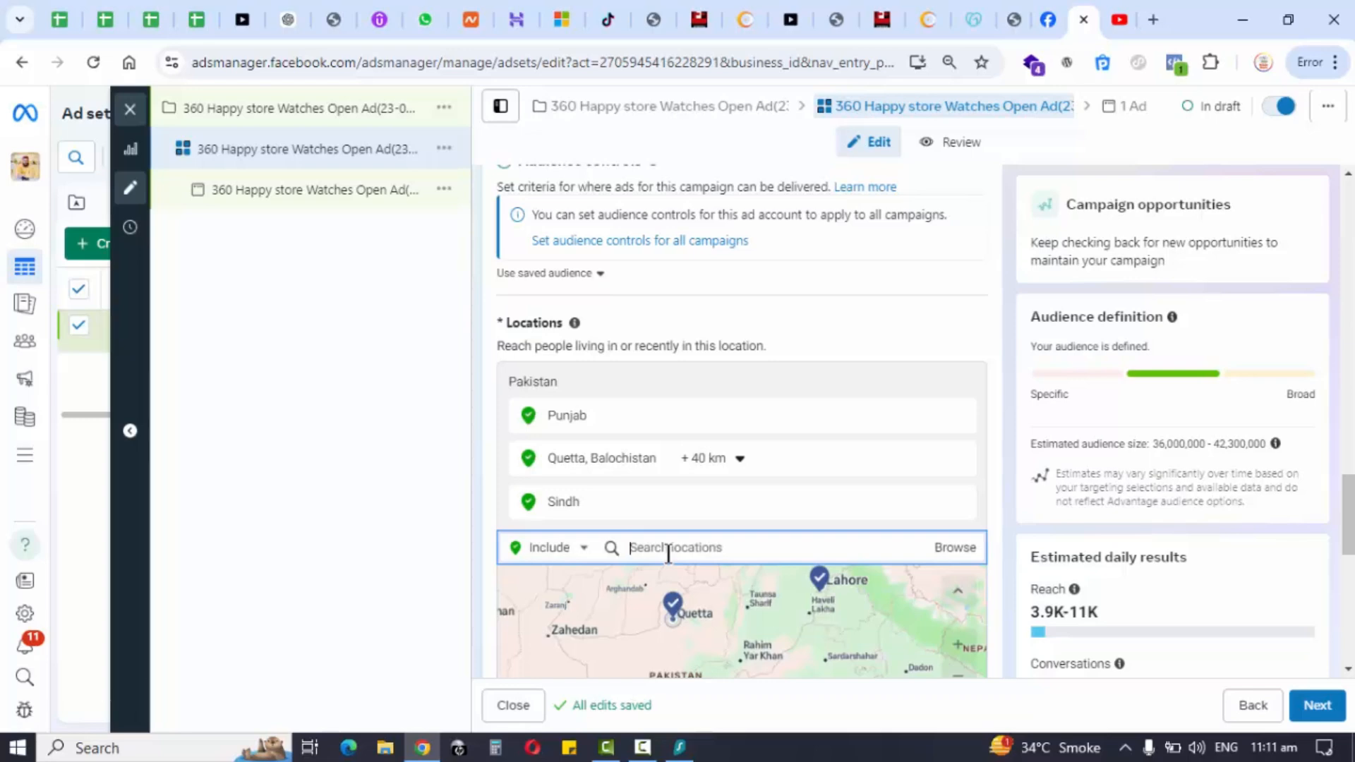
pyautogui.write('Heshawr')
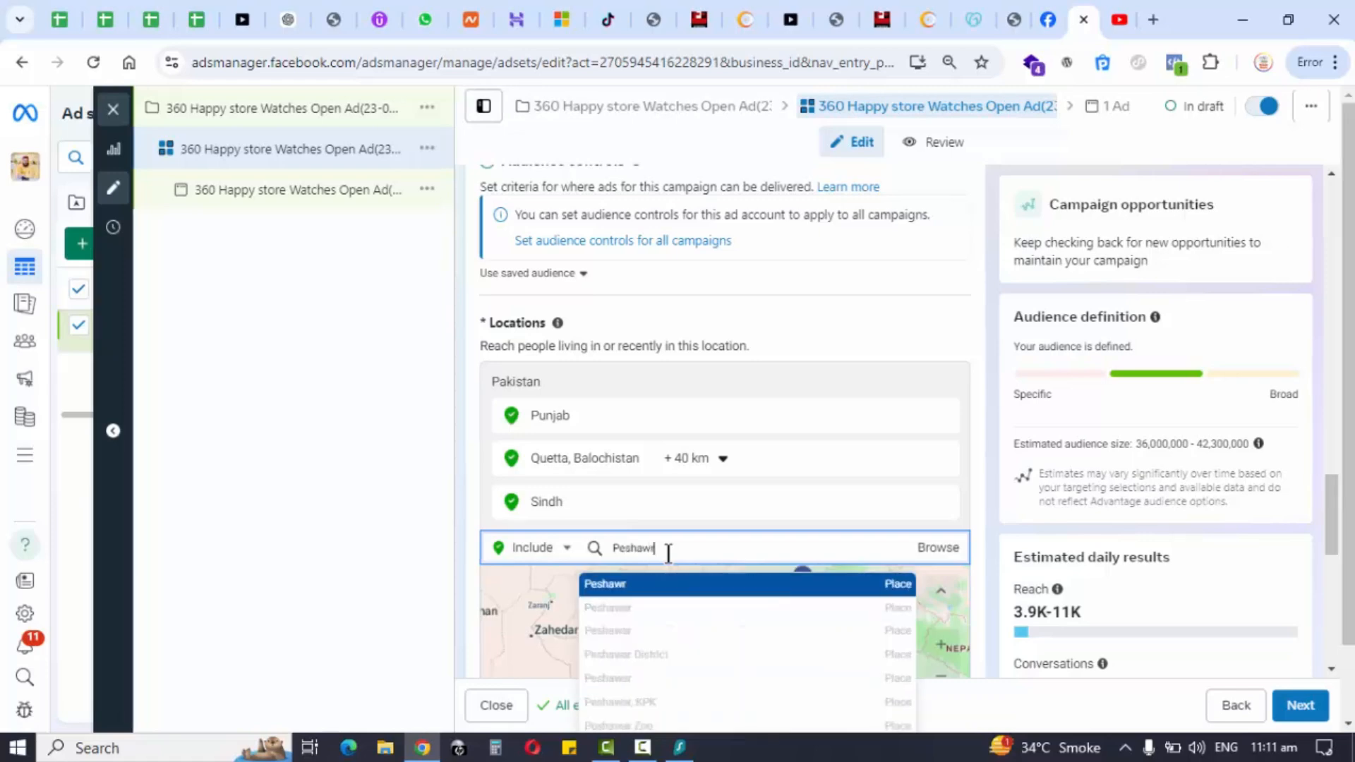
pyautogui.press('BackSpace')
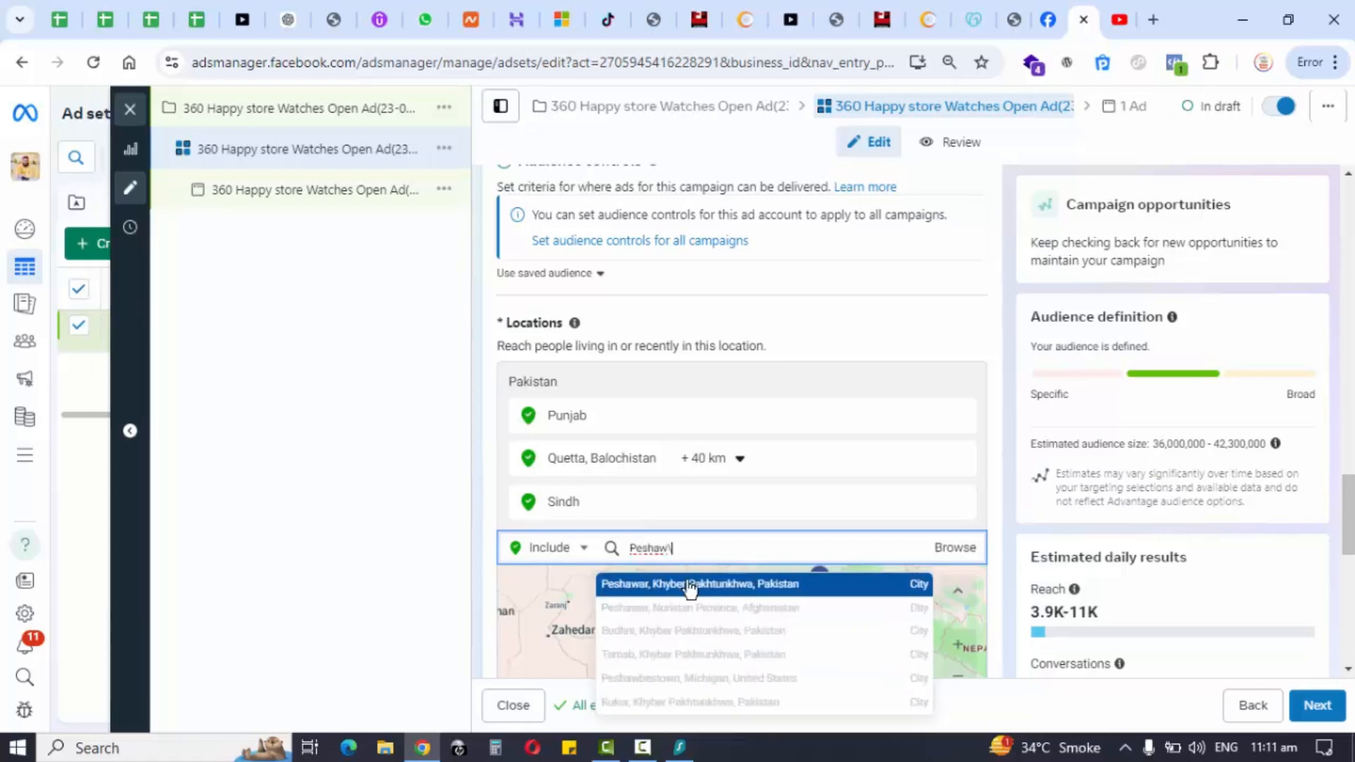
pyautogui.click(690, 585)
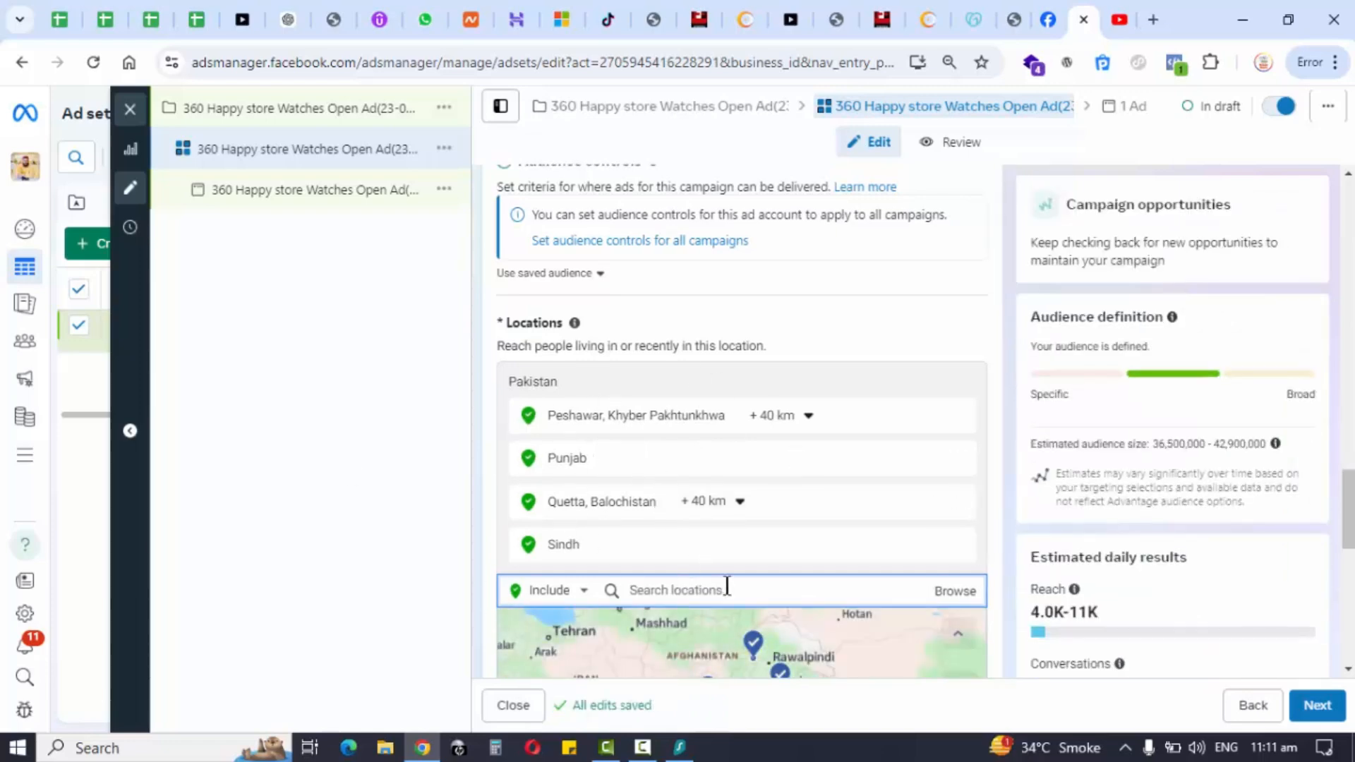
# Find Islamabad Capital Territory, Pakistan, add it to the included locations and check it on the map
pyautogui.write('islam')
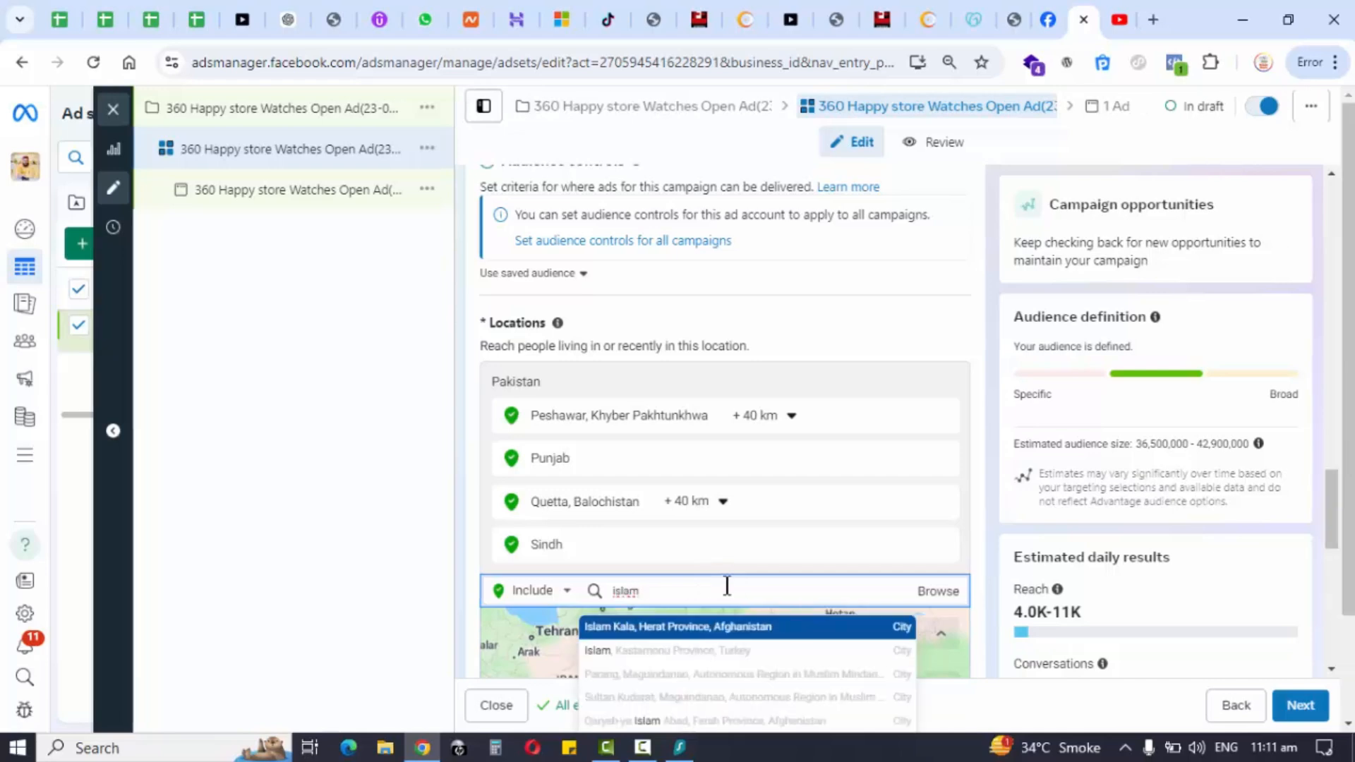
pyautogui.press('BackSpace')
pyautogui.press('BackSpace')
pyautogui.press('BackSpace')
pyautogui.press('BackSpace')
pyautogui.press('BackSpace')
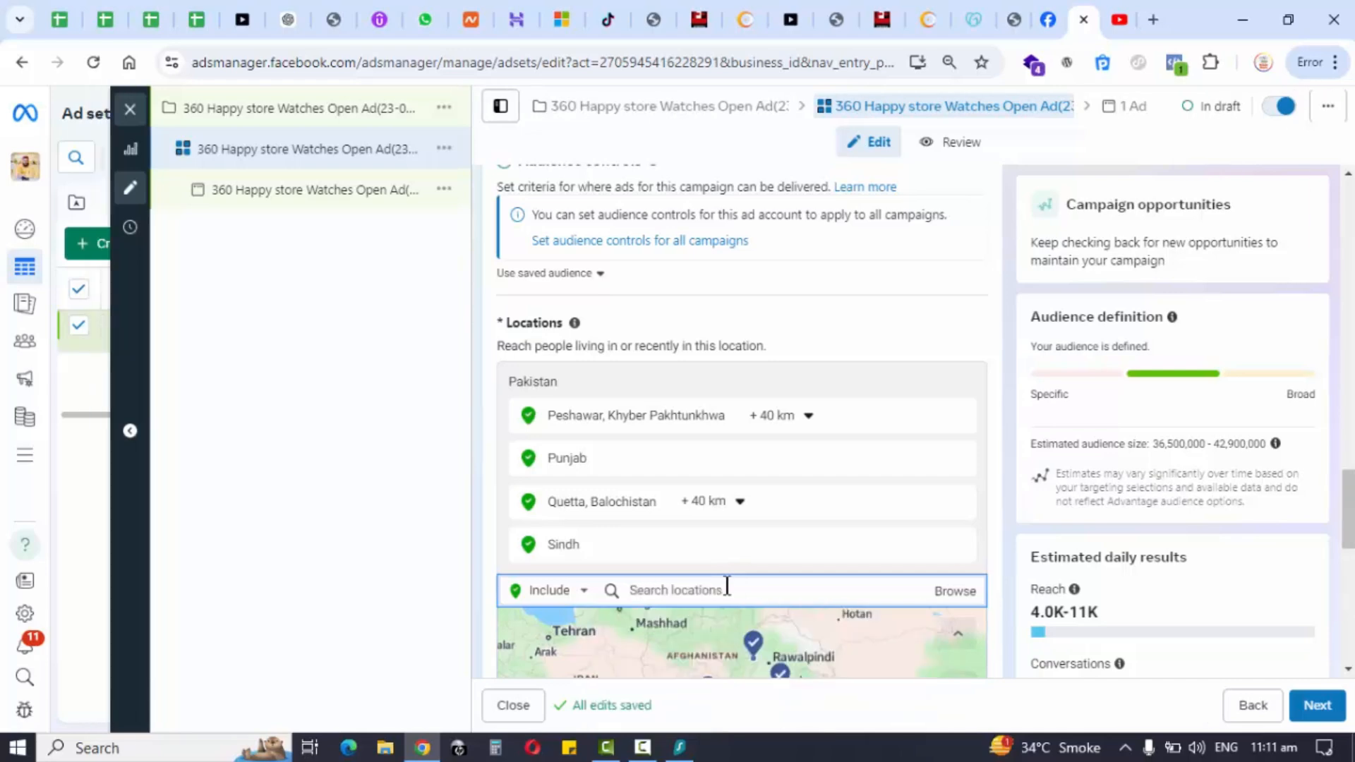
pyautogui.write('Ca')
pyautogui.press('BackSpace')
pyautogui.press('BackSpace')
pyautogui.press('BackSpace')
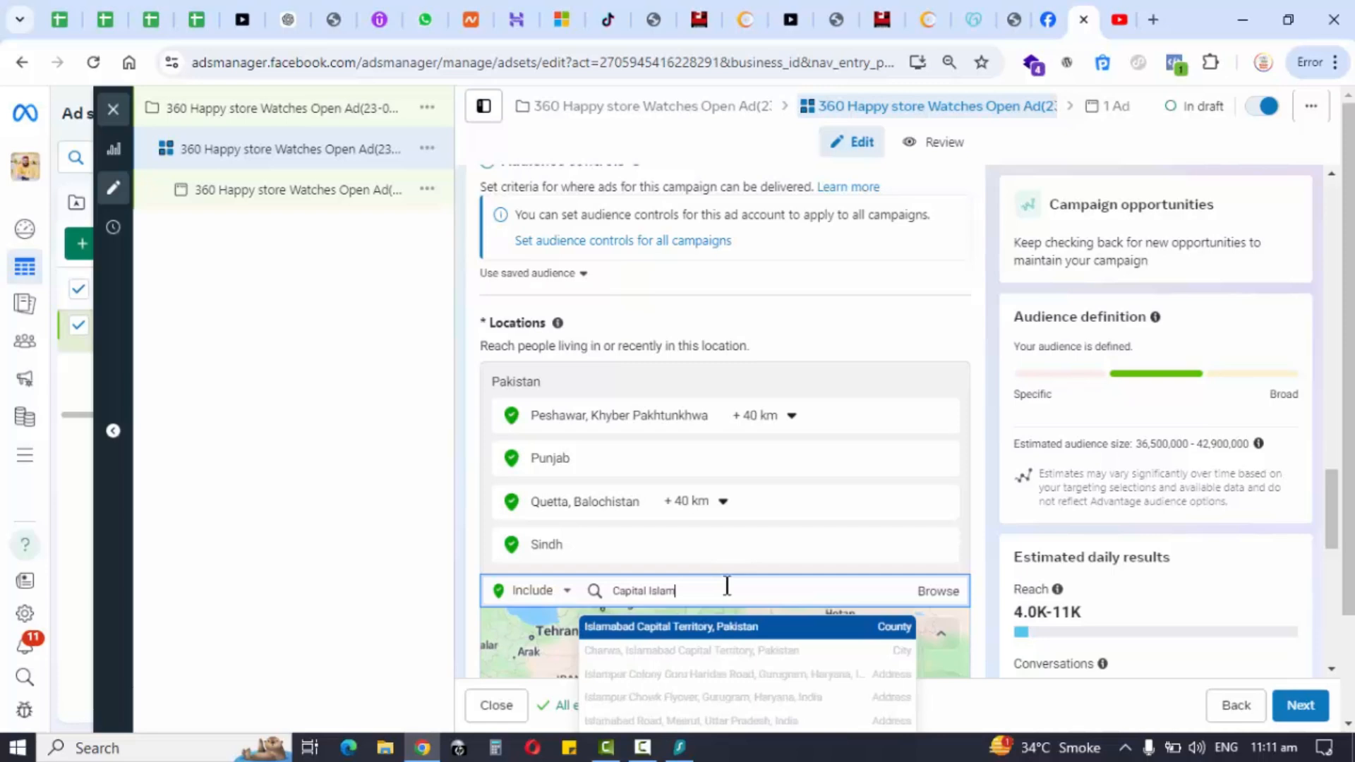
pyautogui.click(728, 622)
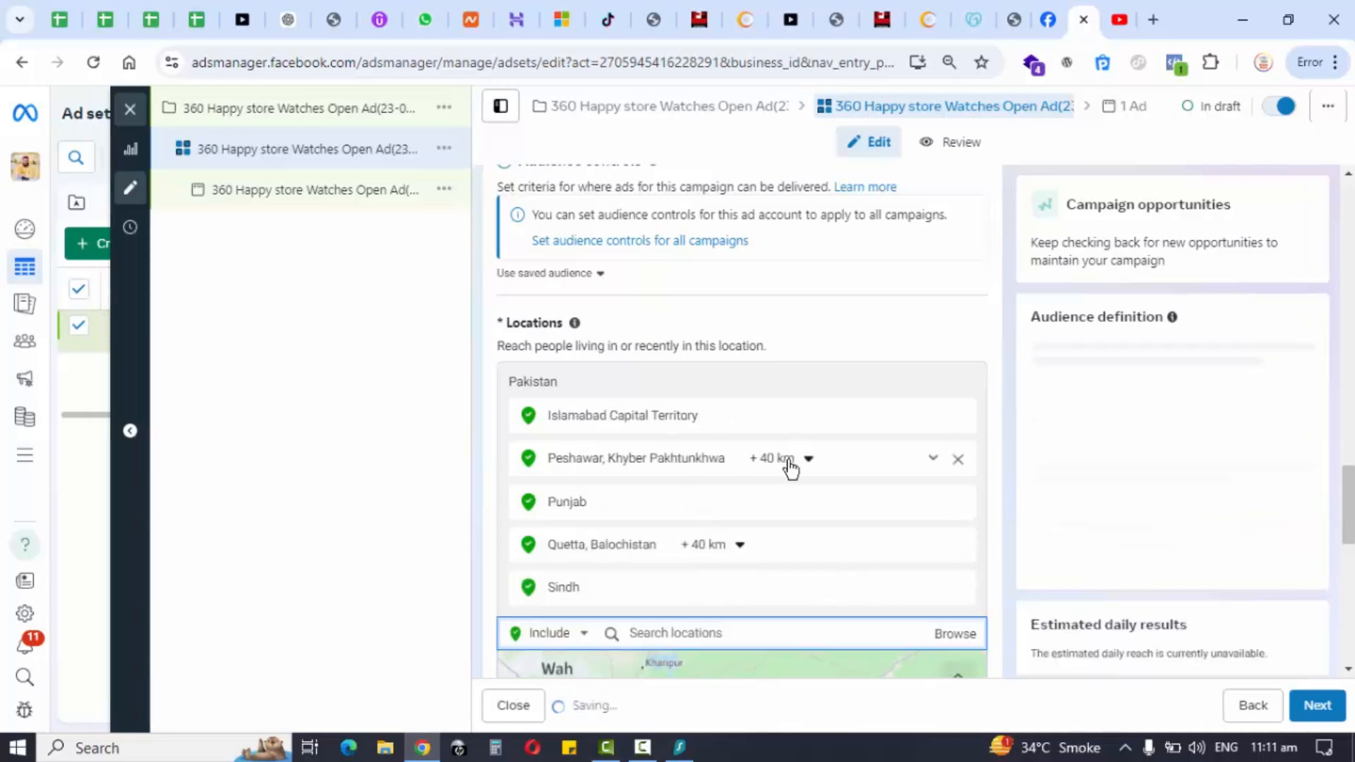
pyautogui.scroll(-1, 839, 487)
pyautogui.scroll(3, 713, 562)
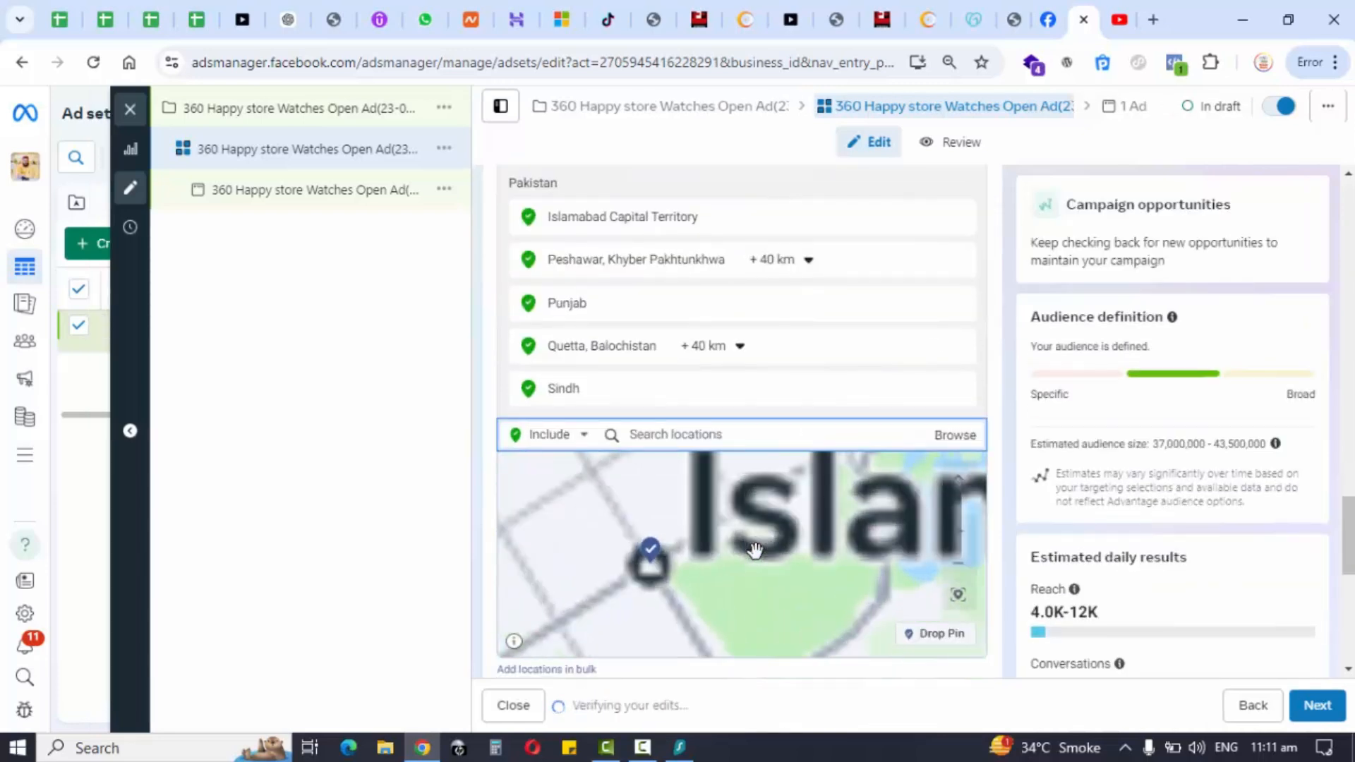
pyautogui.scroll(-3, 713, 562)
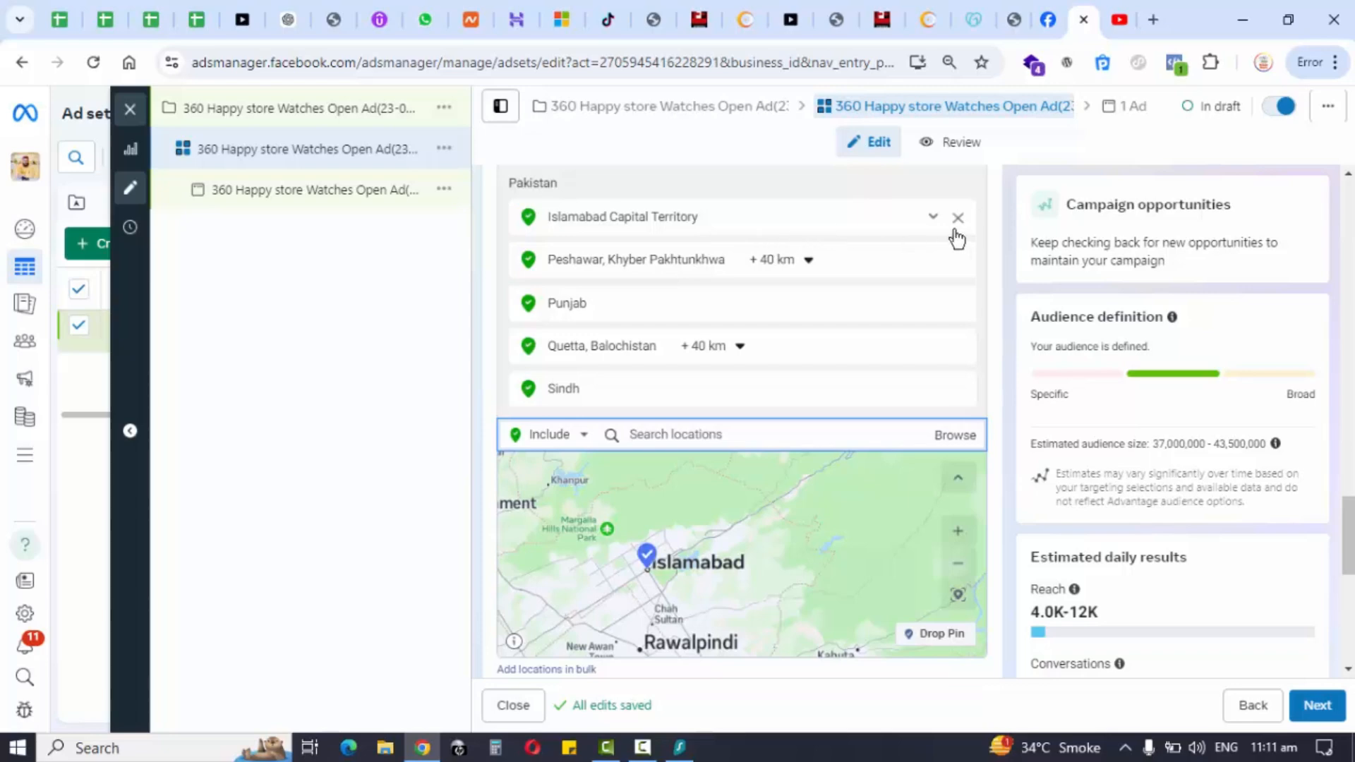
# Remove Islamabad Capital Territory, Peshawar, Punjab, Quetta and Sindh from the included locations
pyautogui.click(958, 219)
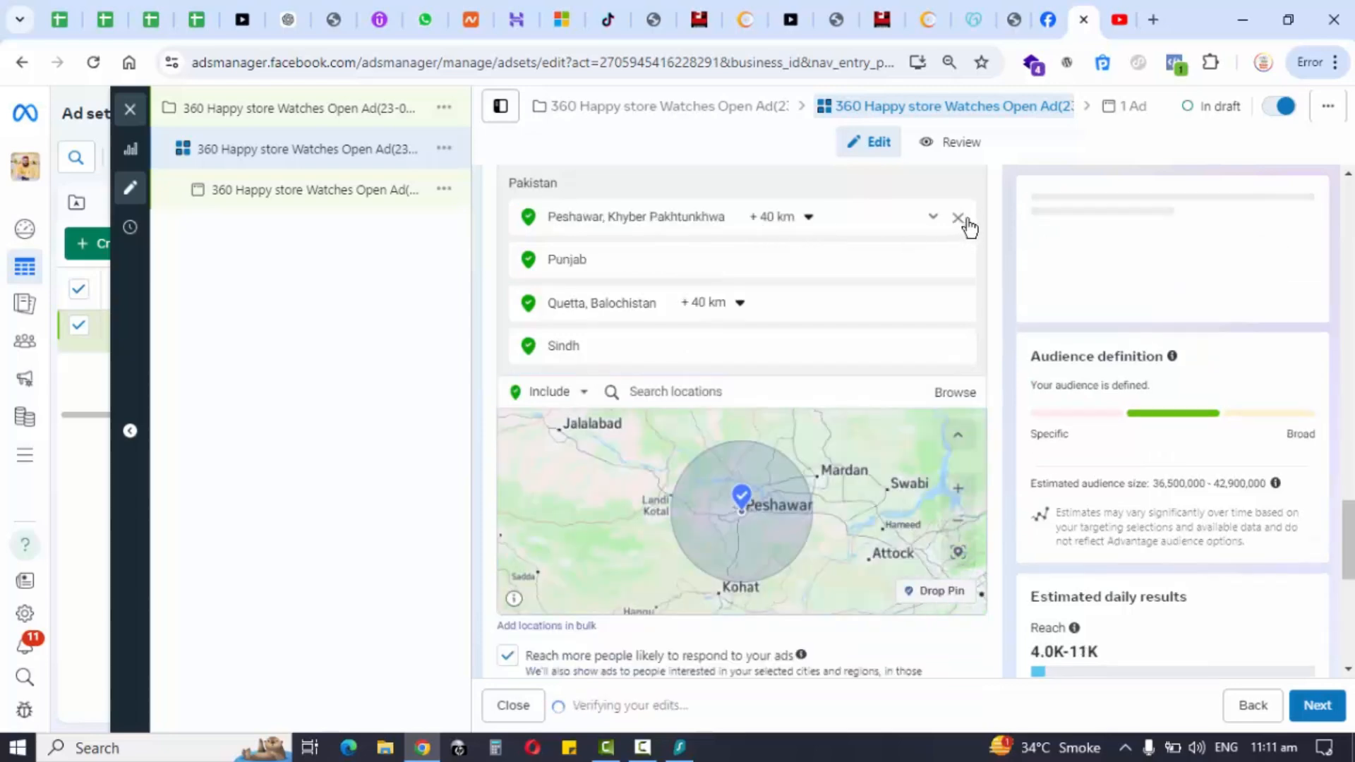
pyautogui.click(958, 220)
pyautogui.click(958, 219)
pyautogui.click(959, 220)
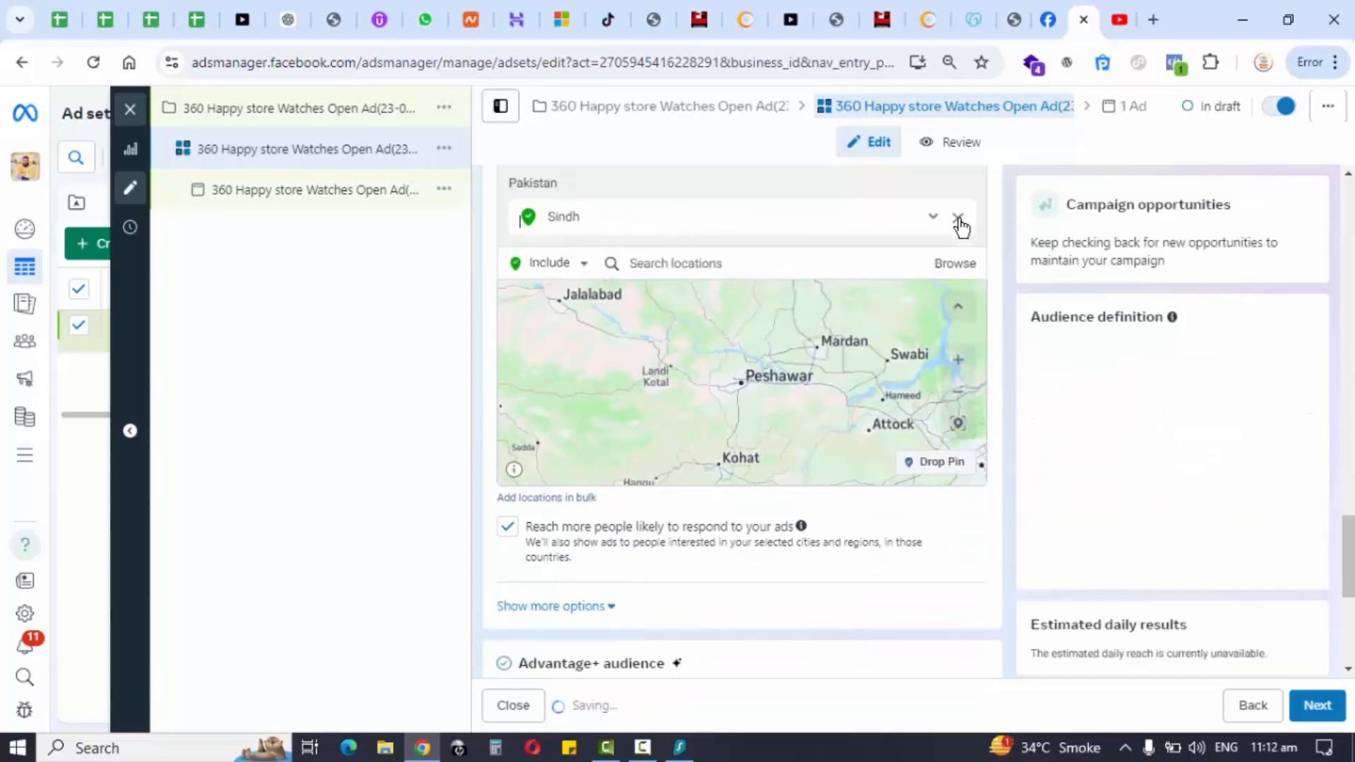
pyautogui.click(959, 219)
# Search for Shalimar Colony and include Shalimar Colony Multan as the audience location
pyautogui.click(740, 227)
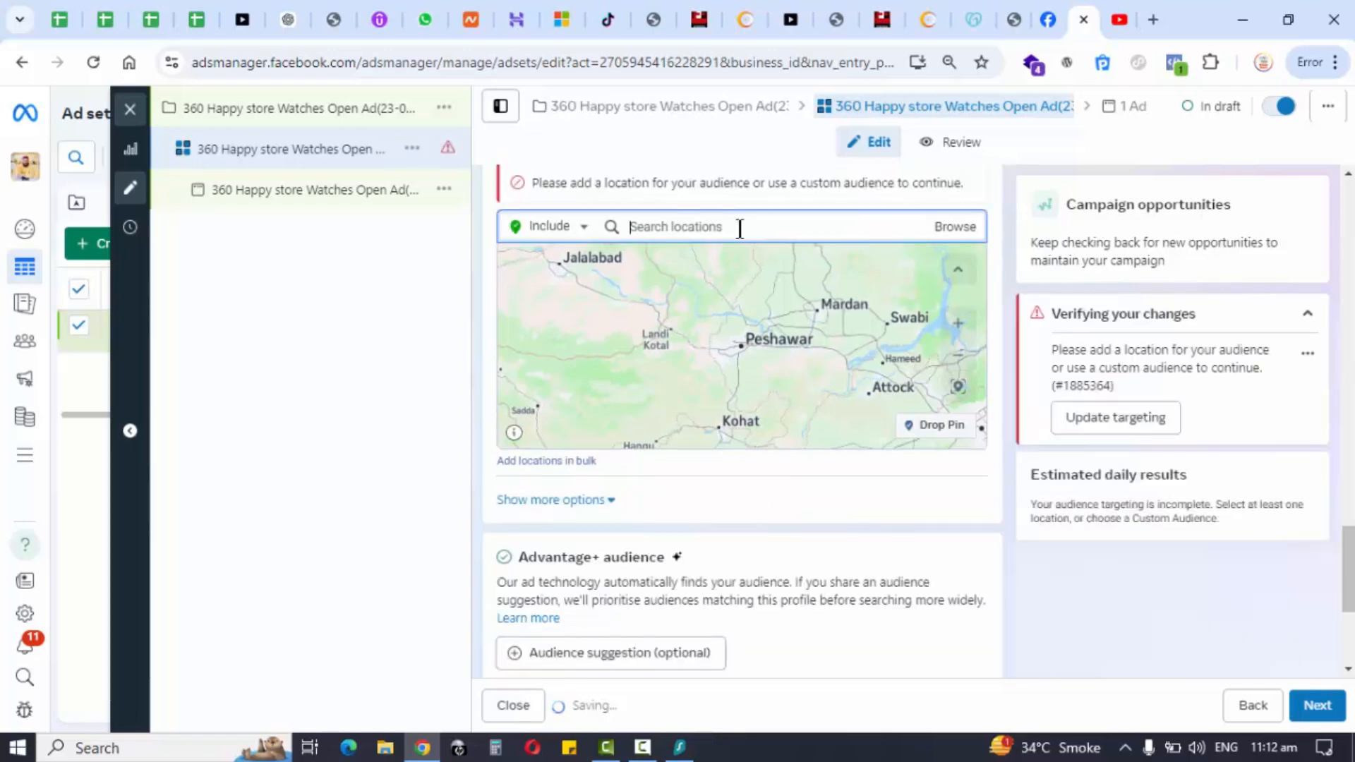
pyautogui.write('Shalimar Colony')
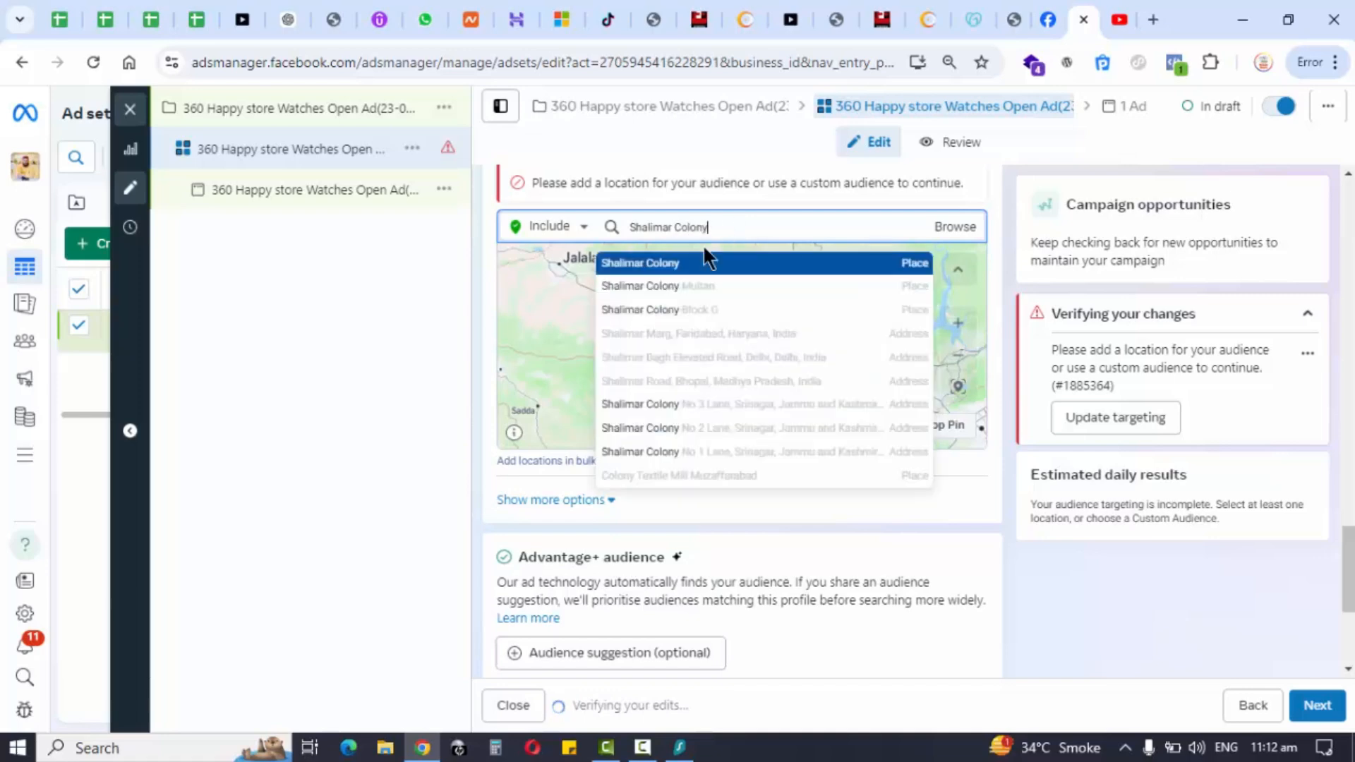
pyautogui.click(686, 286)
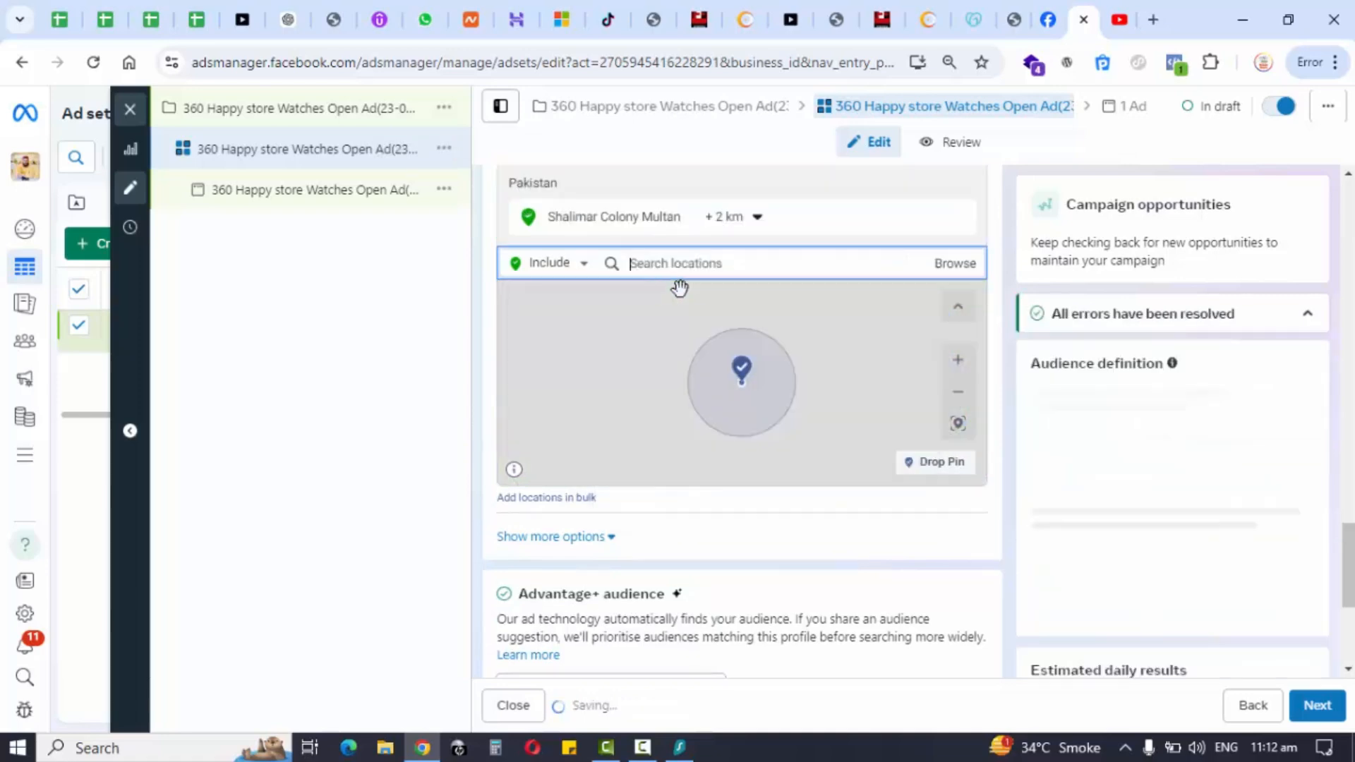
# Drop a location pin on WAPDA Town in Multan on the targeting map
pyautogui.scroll(5, 744, 381)
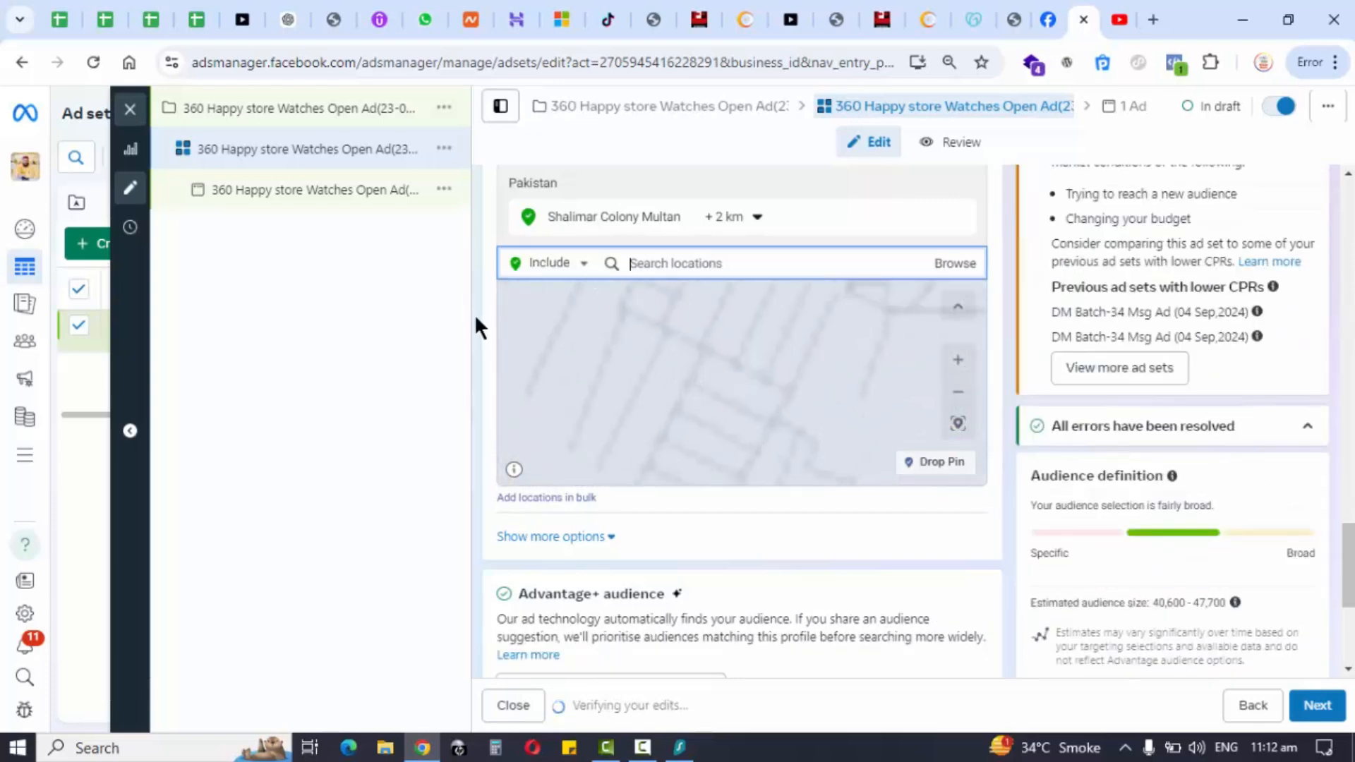
pyautogui.moveTo(649, 381); pyautogui.dragTo(699, 405)
pyautogui.scroll(3, 655, 381)
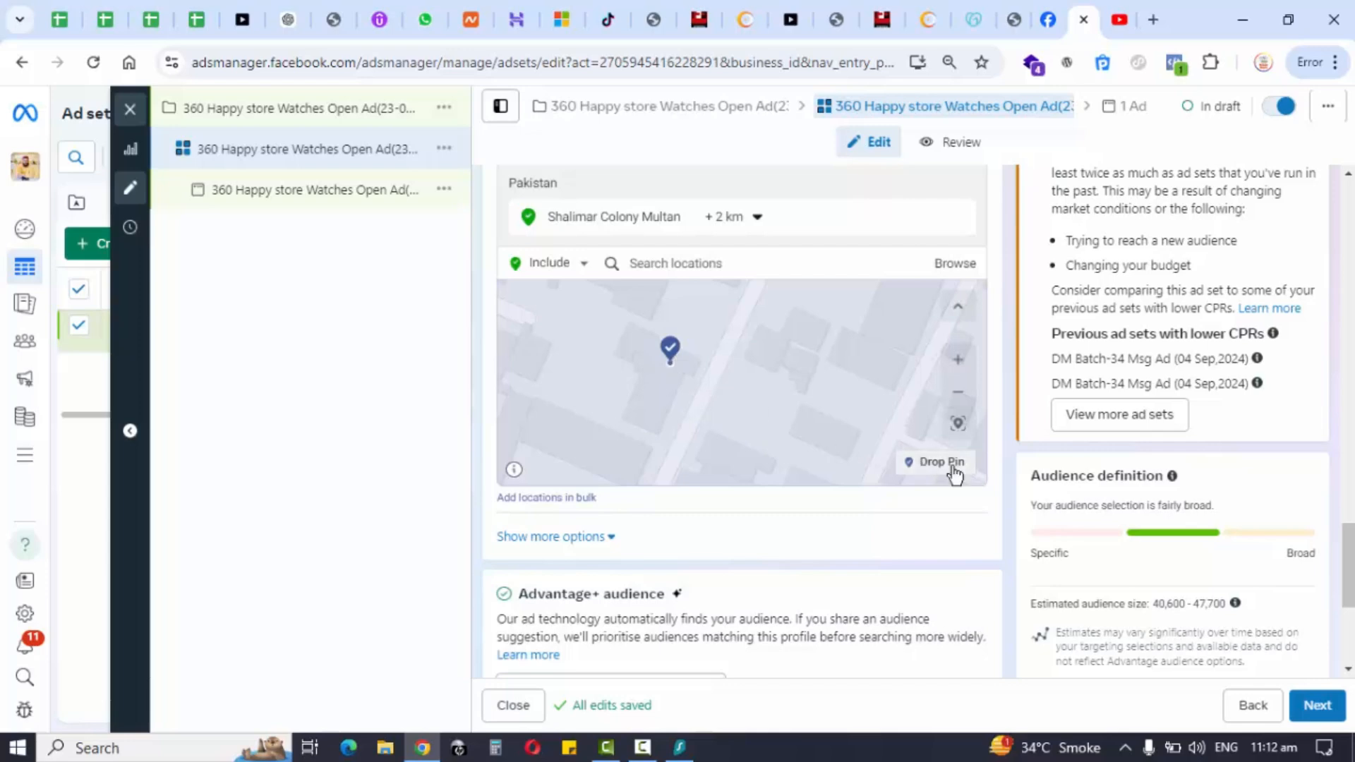
pyautogui.moveTo(603, 390); pyautogui.dragTo(546, 415)
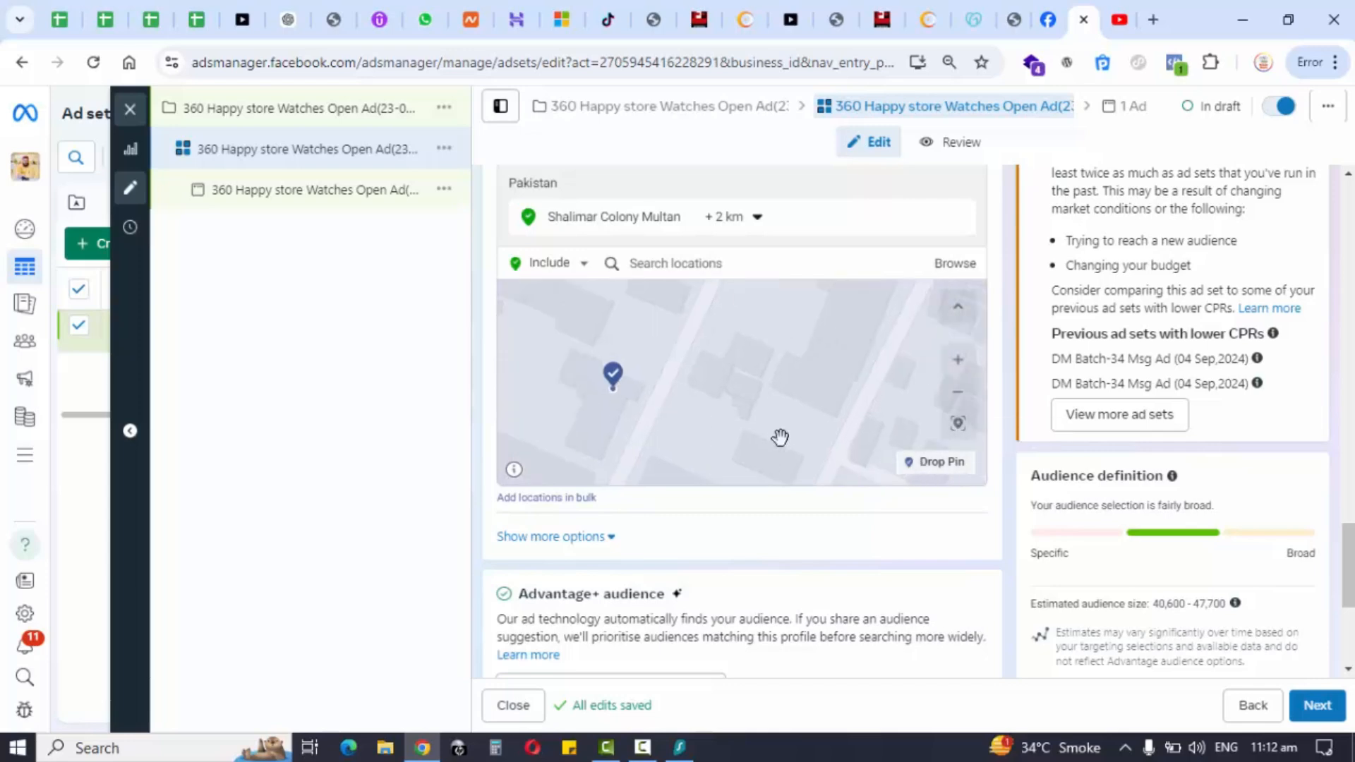
pyautogui.click(940, 463)
pyautogui.click(752, 361)
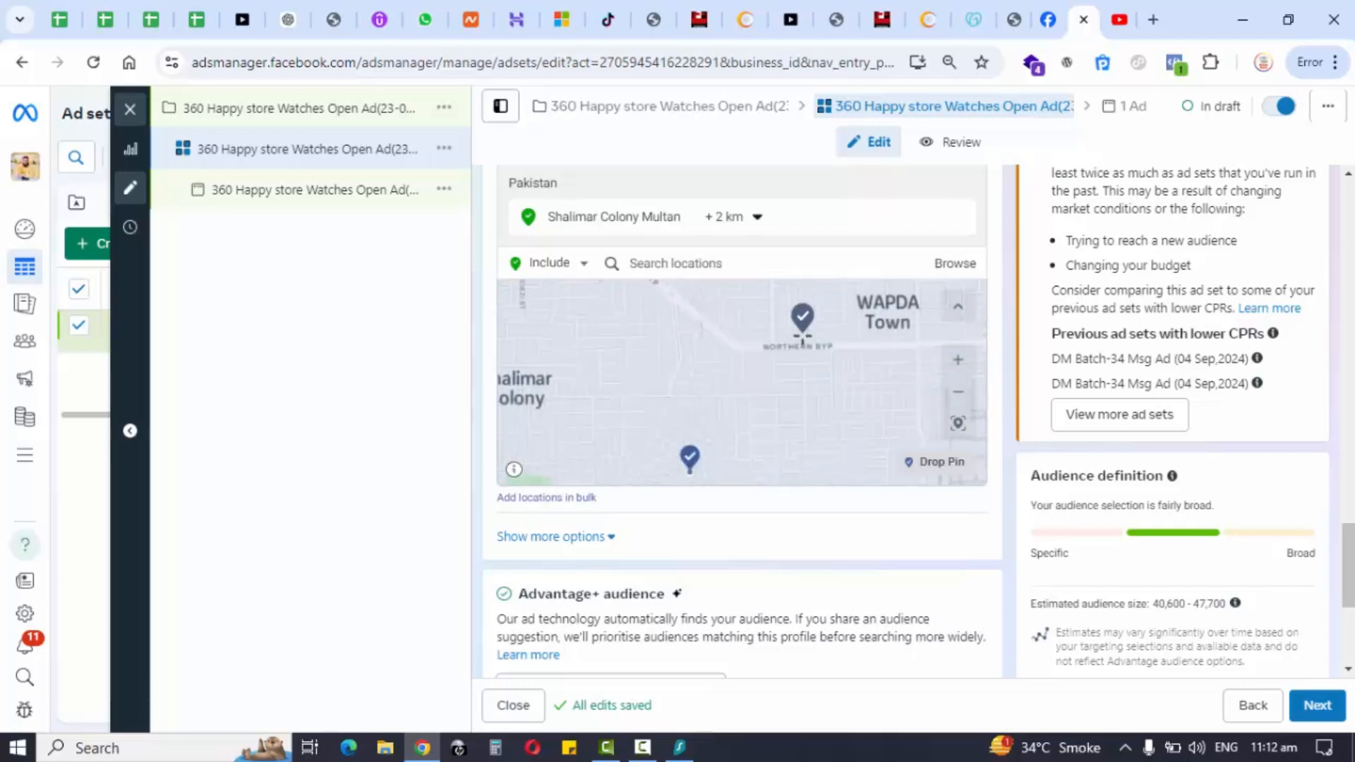
pyautogui.scroll(4, 850, 329)
pyautogui.scroll(4, 701, 399)
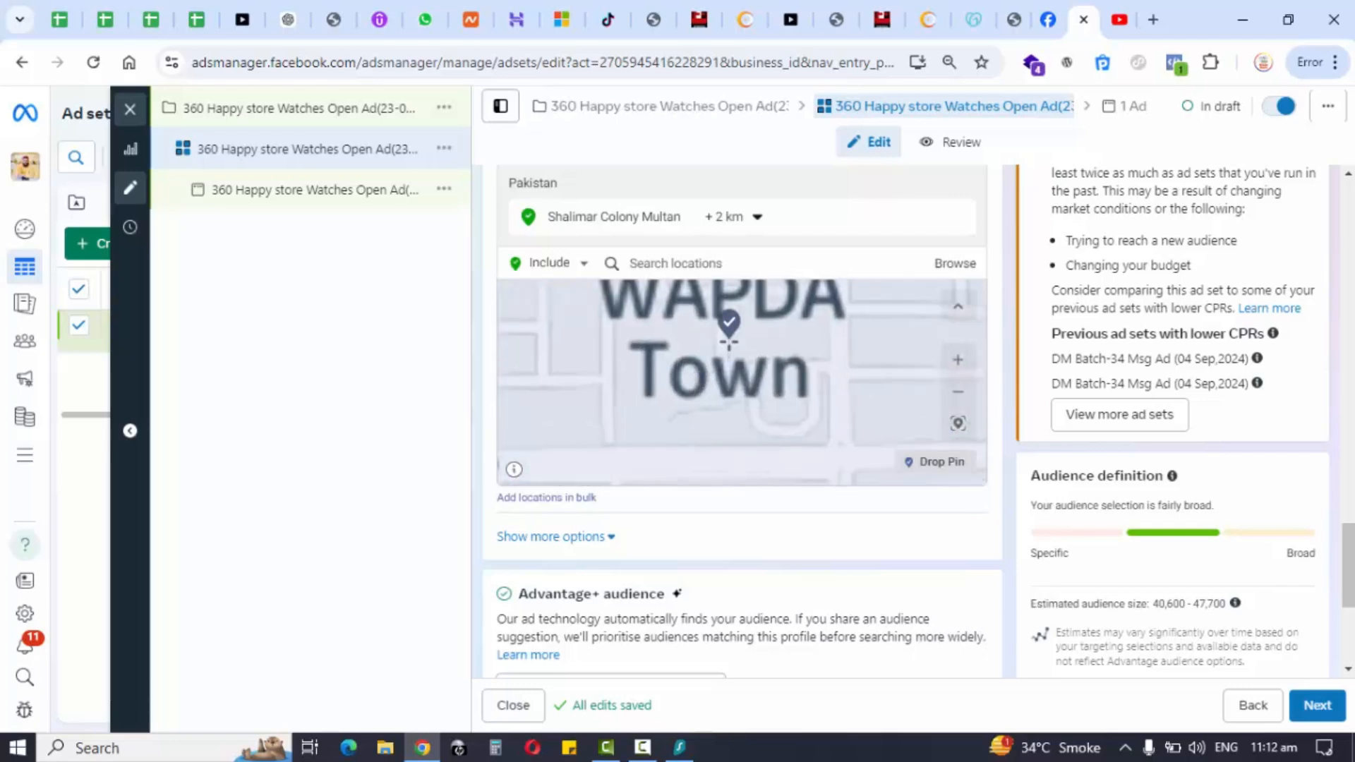
pyautogui.click(735, 360)
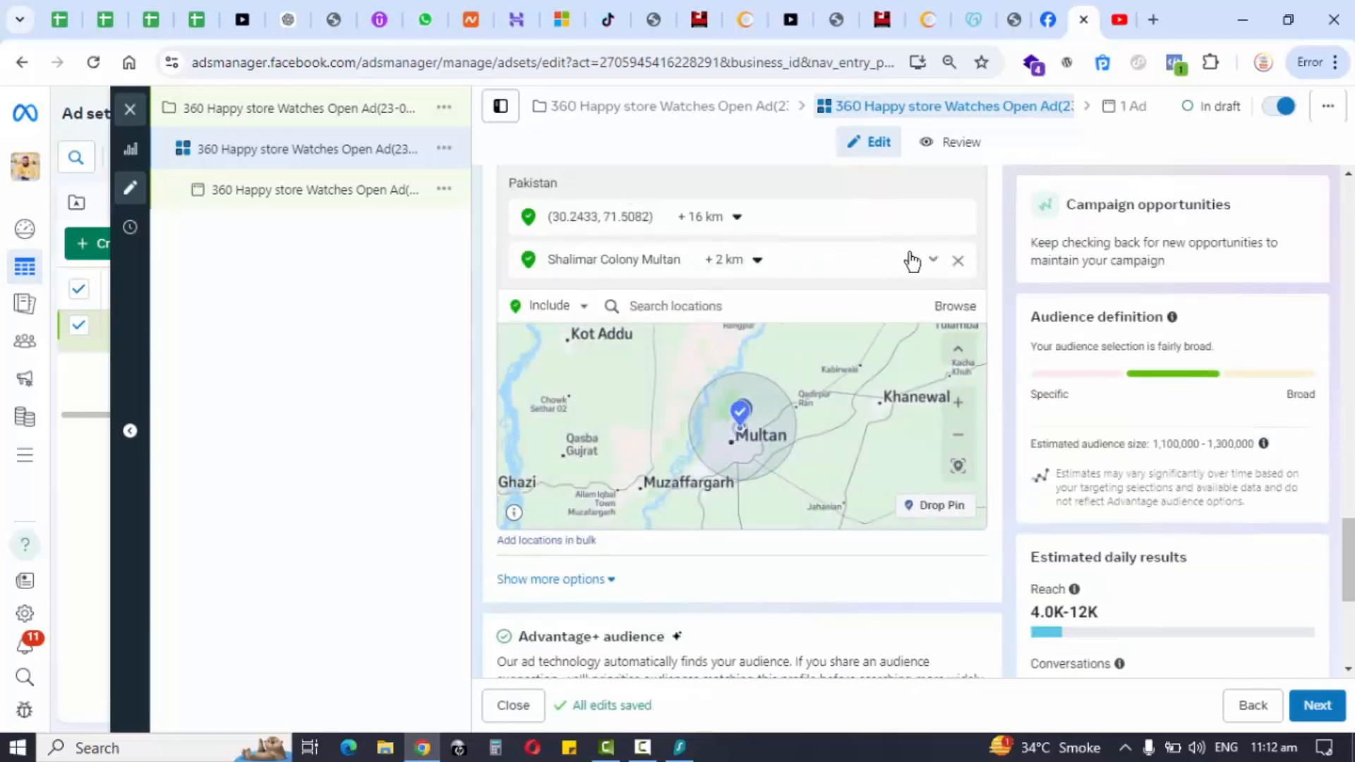
# Remove Shalimar Colony Multan from the locations and set the radius around the dropped Multan pin to 6 km
pyautogui.click(959, 263)
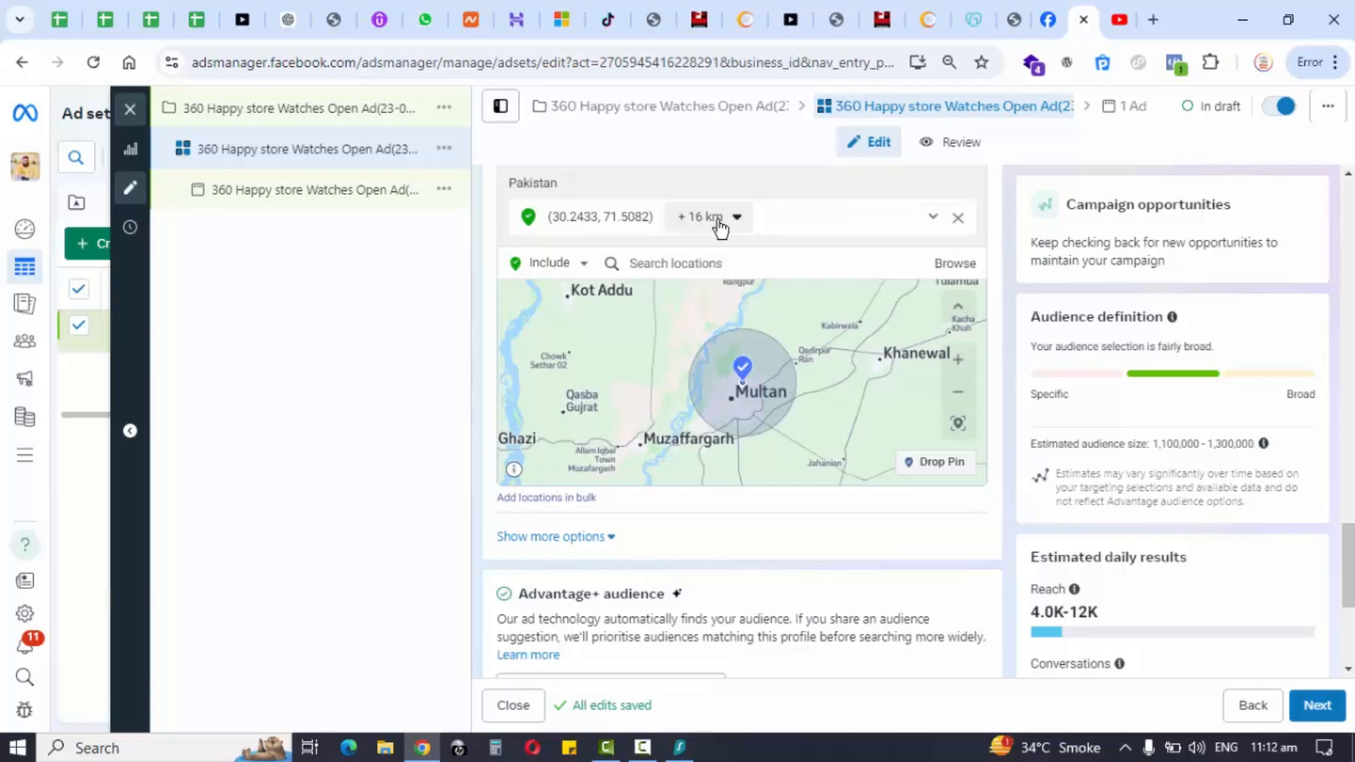
pyautogui.click(719, 219)
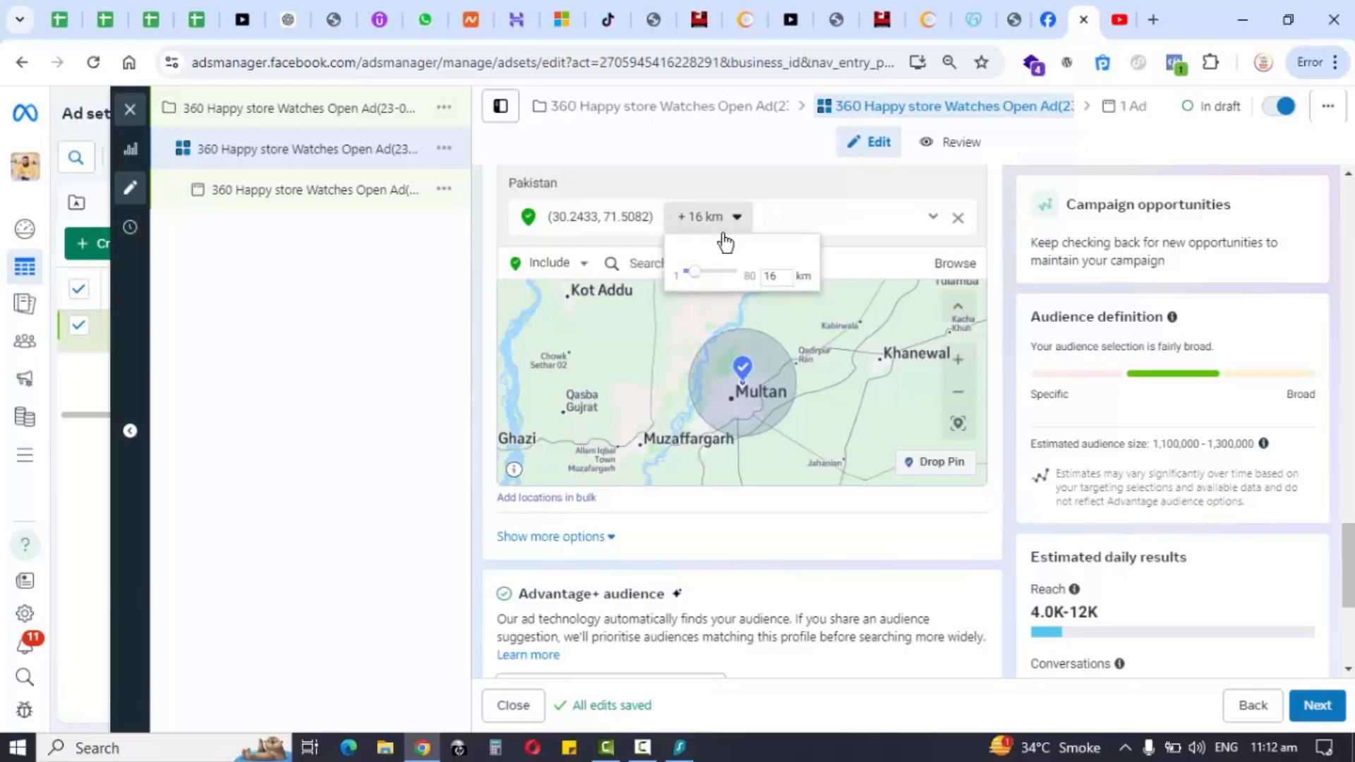
pyautogui.moveTo(696, 277); pyautogui.dragTo(690, 278)
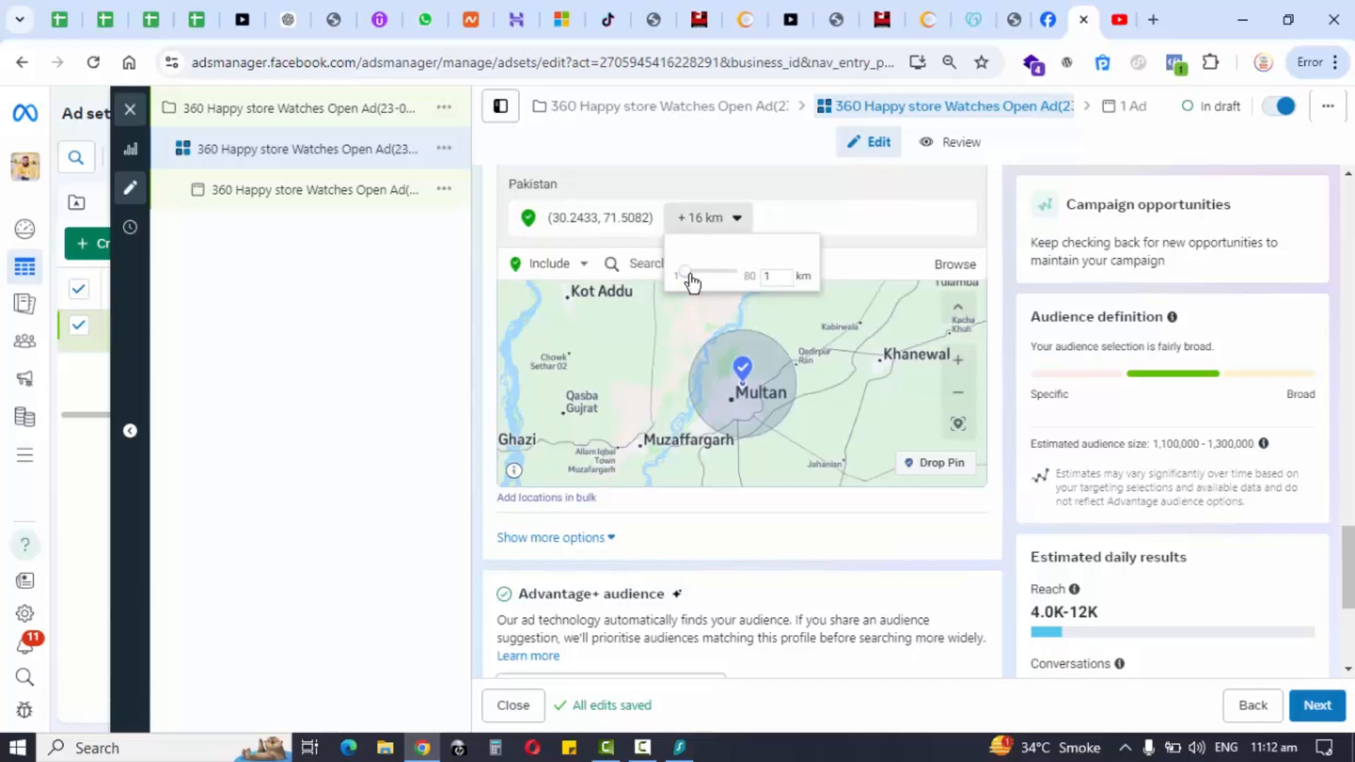
pyautogui.click(724, 216)
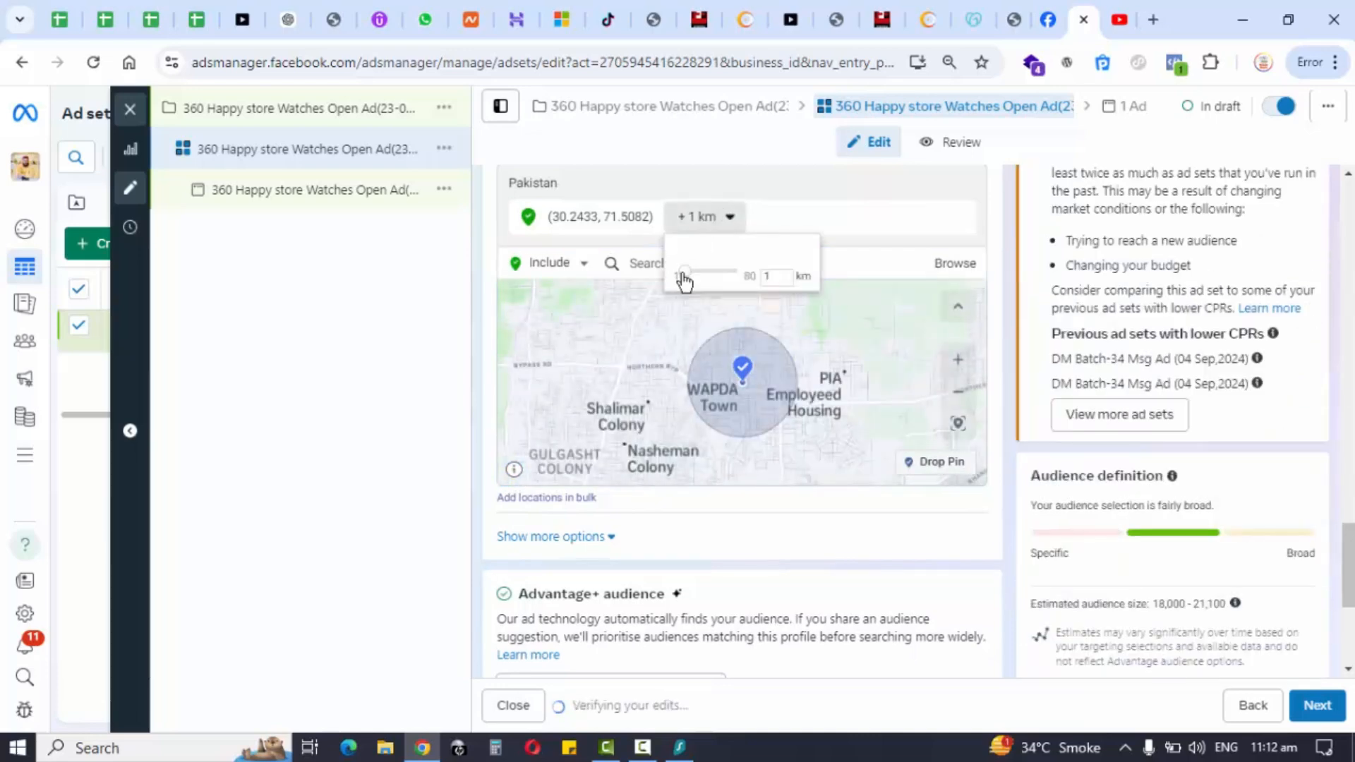
pyautogui.moveTo(687, 285); pyautogui.dragTo(694, 282)
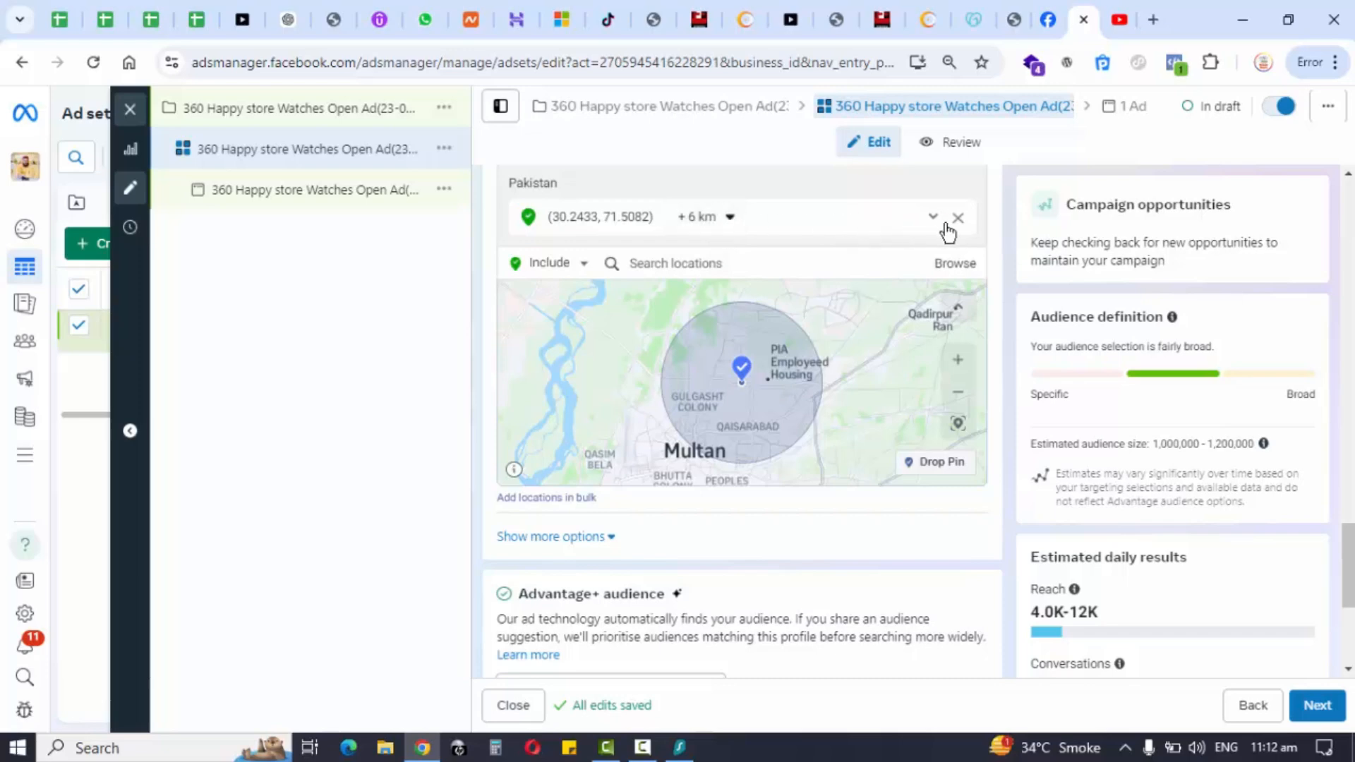
# Replace the pinned location with the city of Multan, Punjab, Pakistan as the included audience location
pyautogui.click(662, 227)
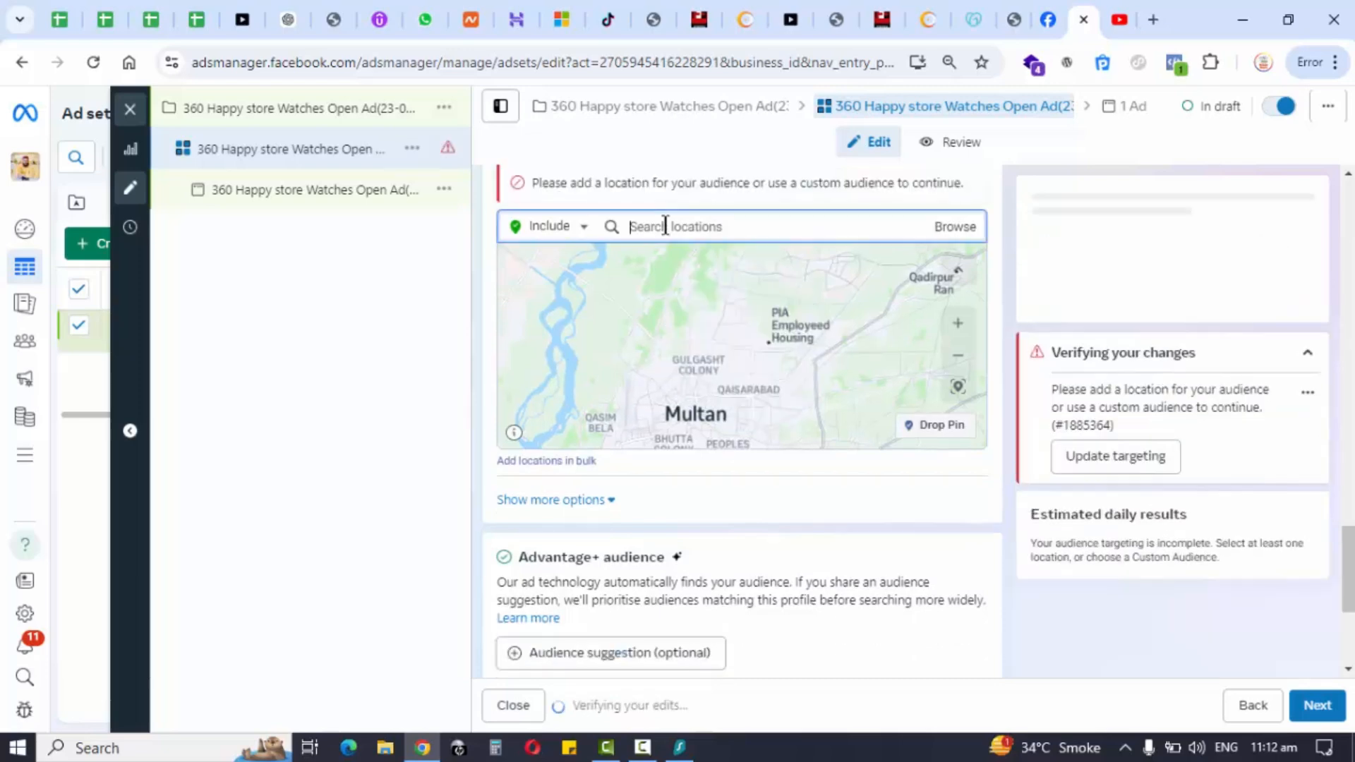
pyautogui.write('Multan')
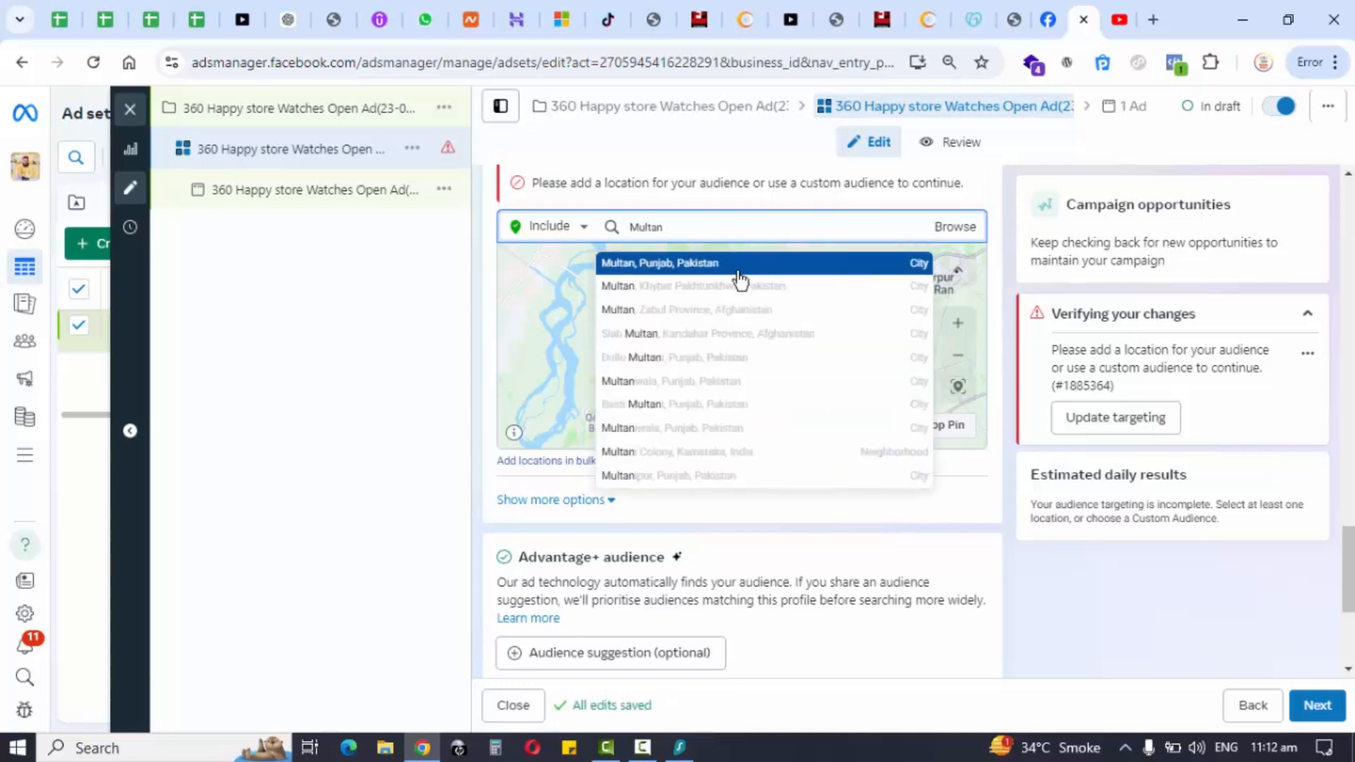
pyautogui.click(734, 264)
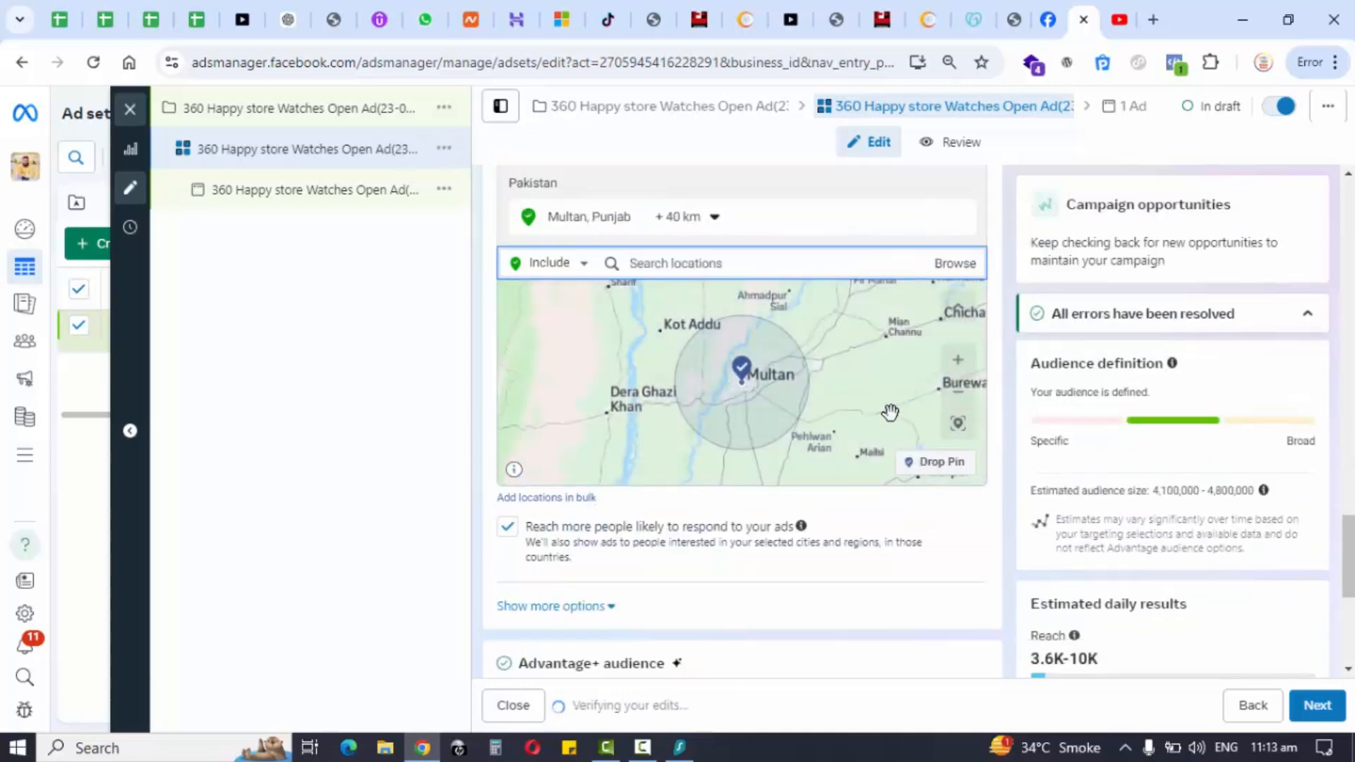
# Switch the ad set from Advantage+ audience to the original audience options
pyautogui.scroll(-2, 899, 400)
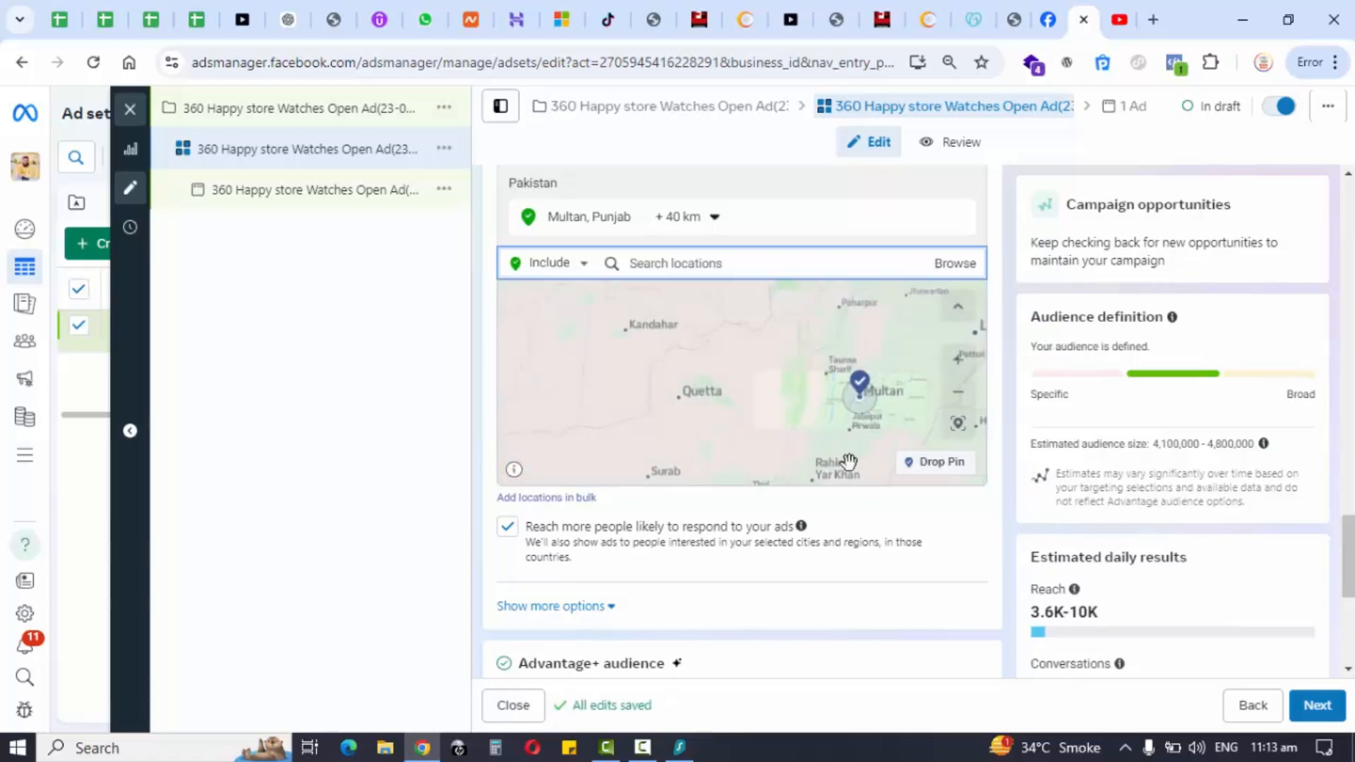
pyautogui.scroll(-3, 904, 536)
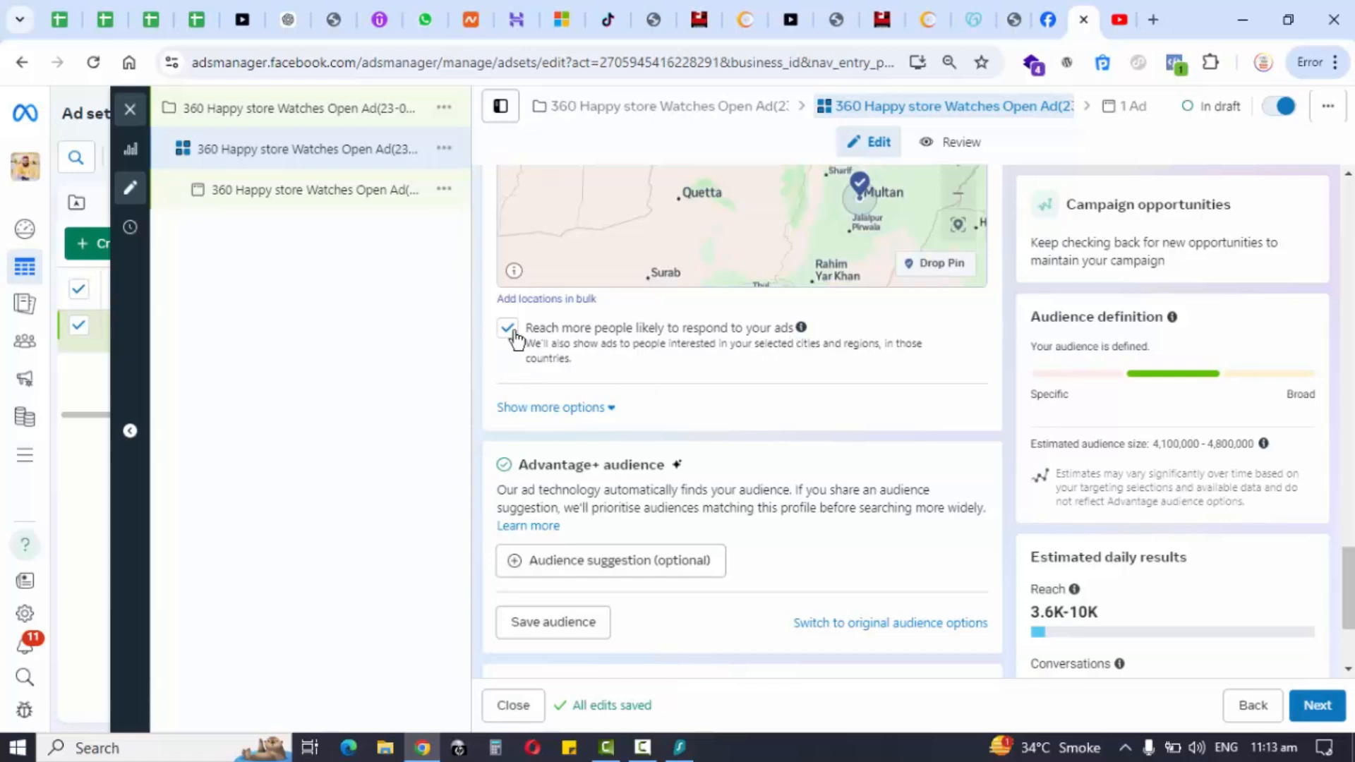
pyautogui.scroll(-2, 510, 336)
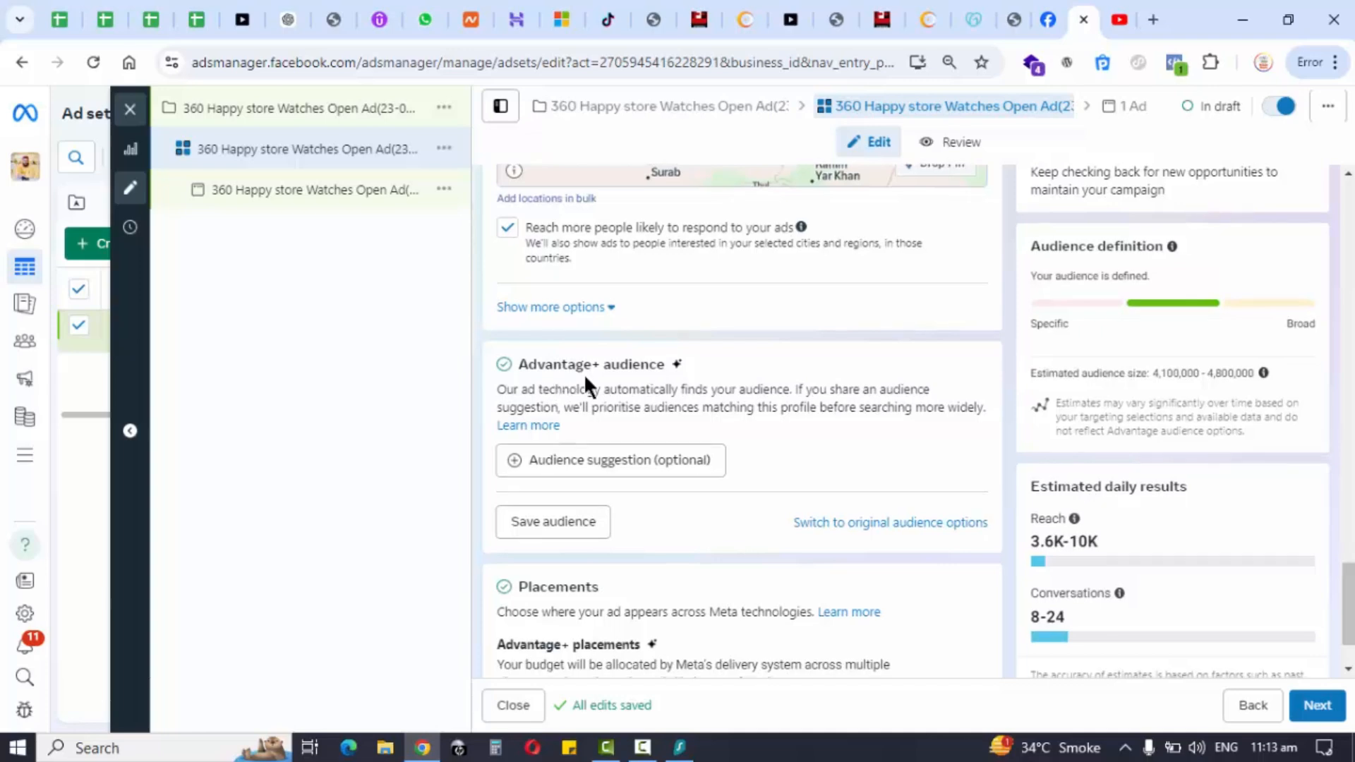
pyautogui.scroll(-2, 583, 382)
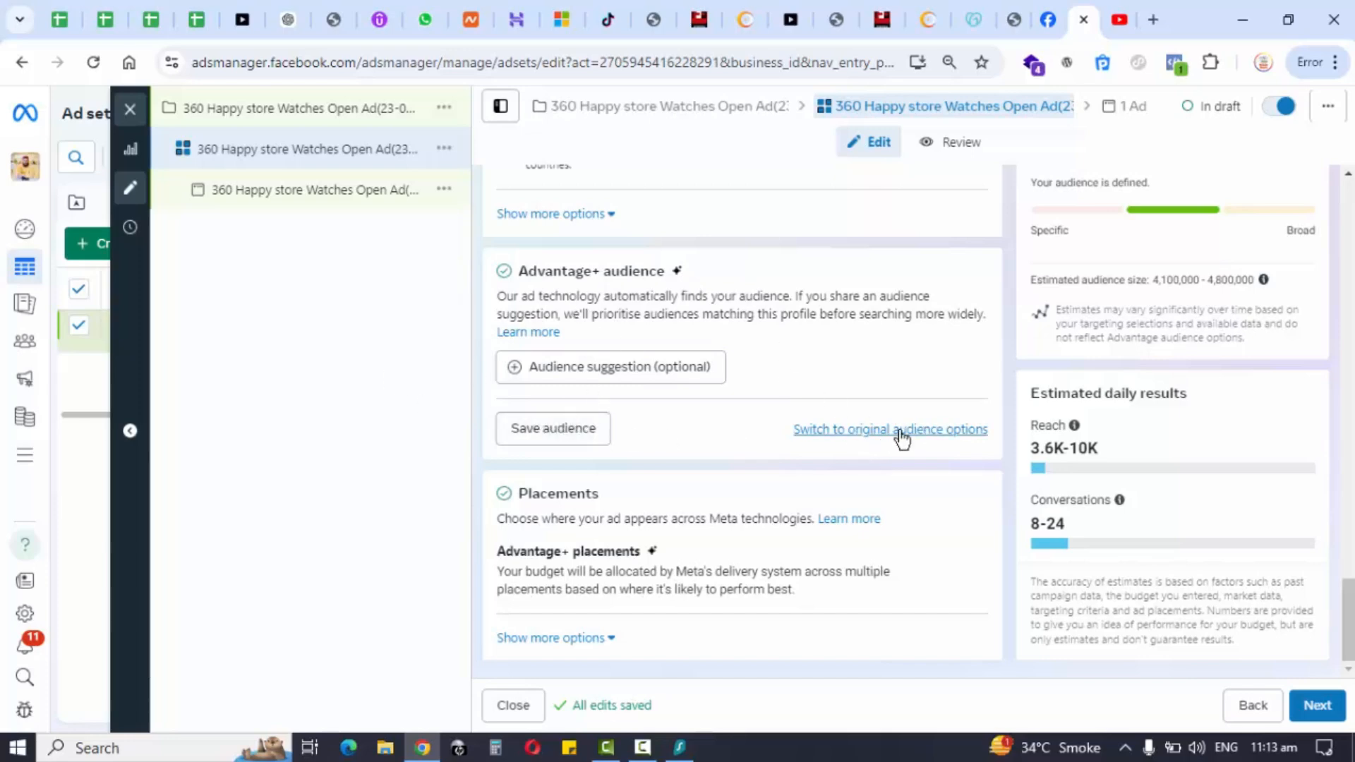
pyautogui.click(840, 436)
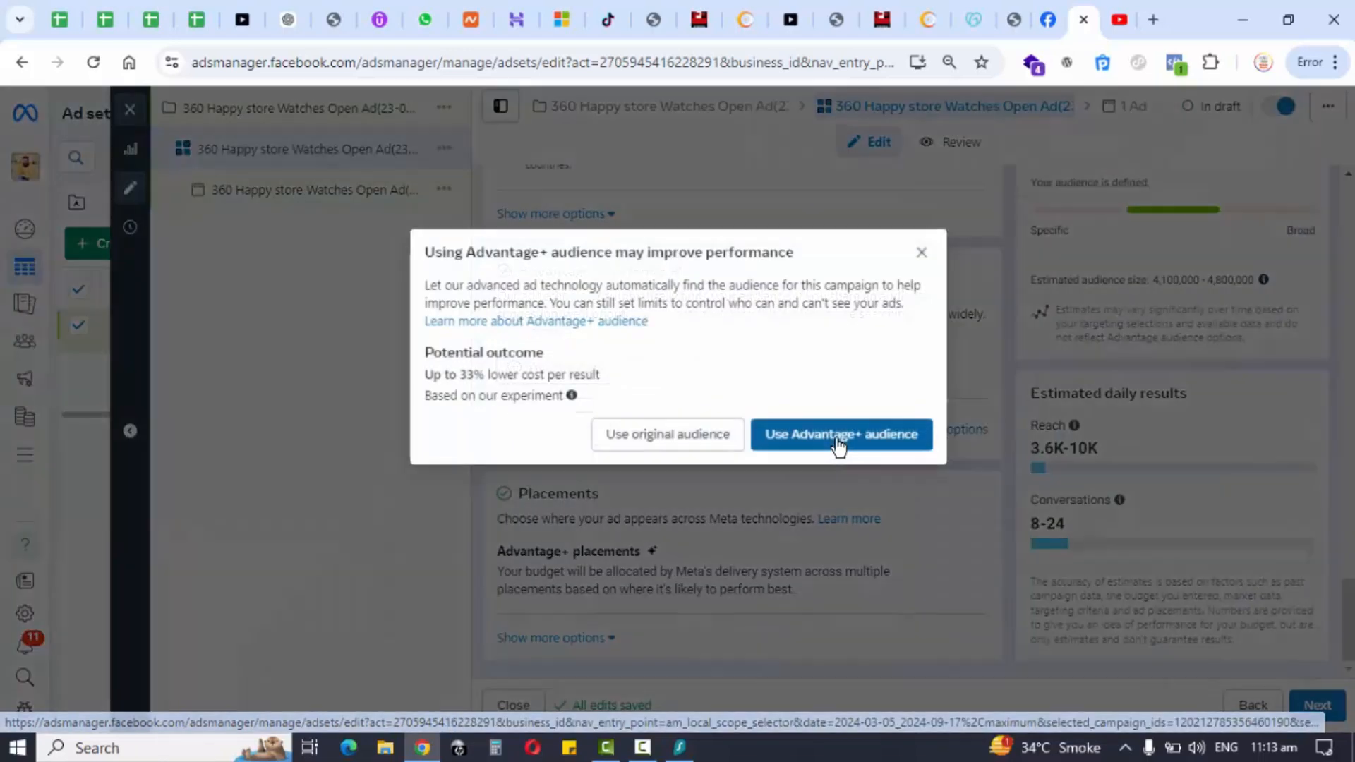
pyautogui.click(650, 452)
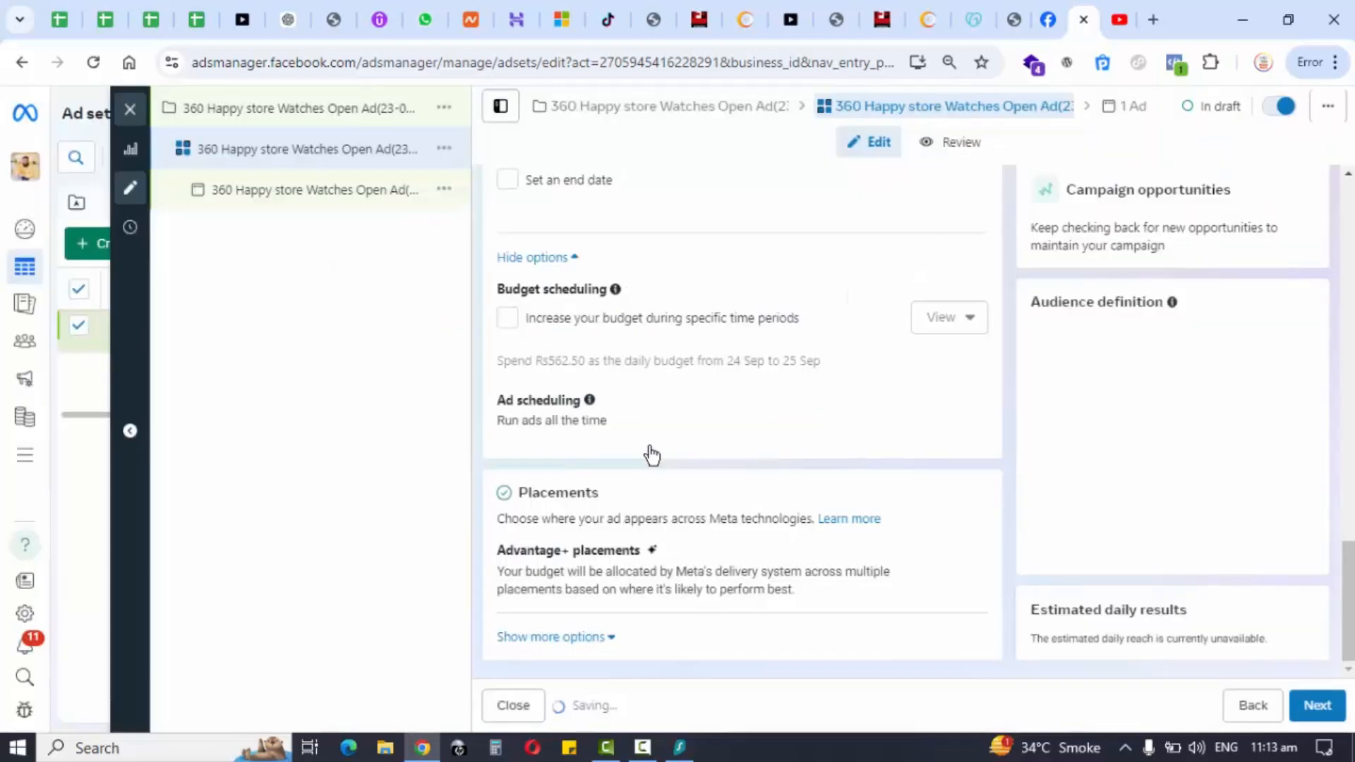
# Switch the audience location search from including places to adding exclusions
pyautogui.scroll(-7, 811, 382)
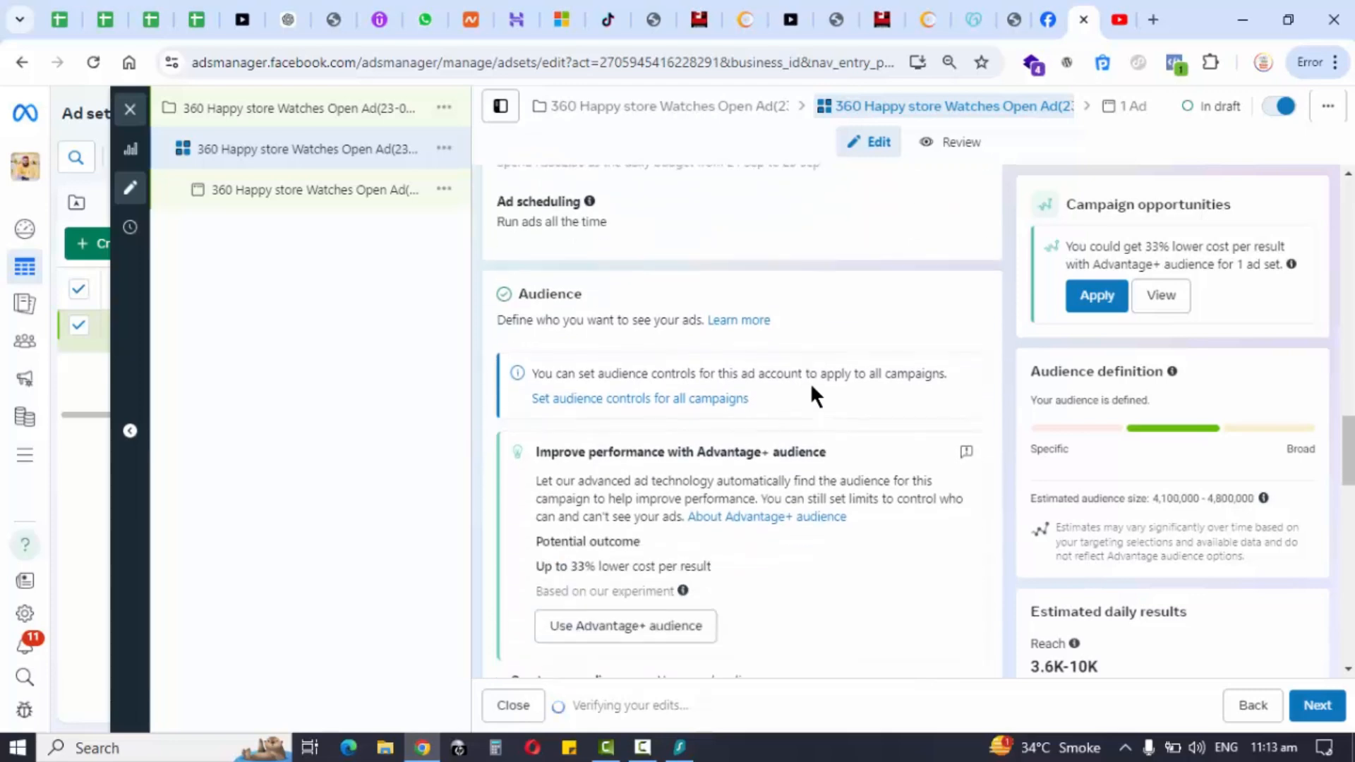
pyautogui.scroll(-6, 810, 382)
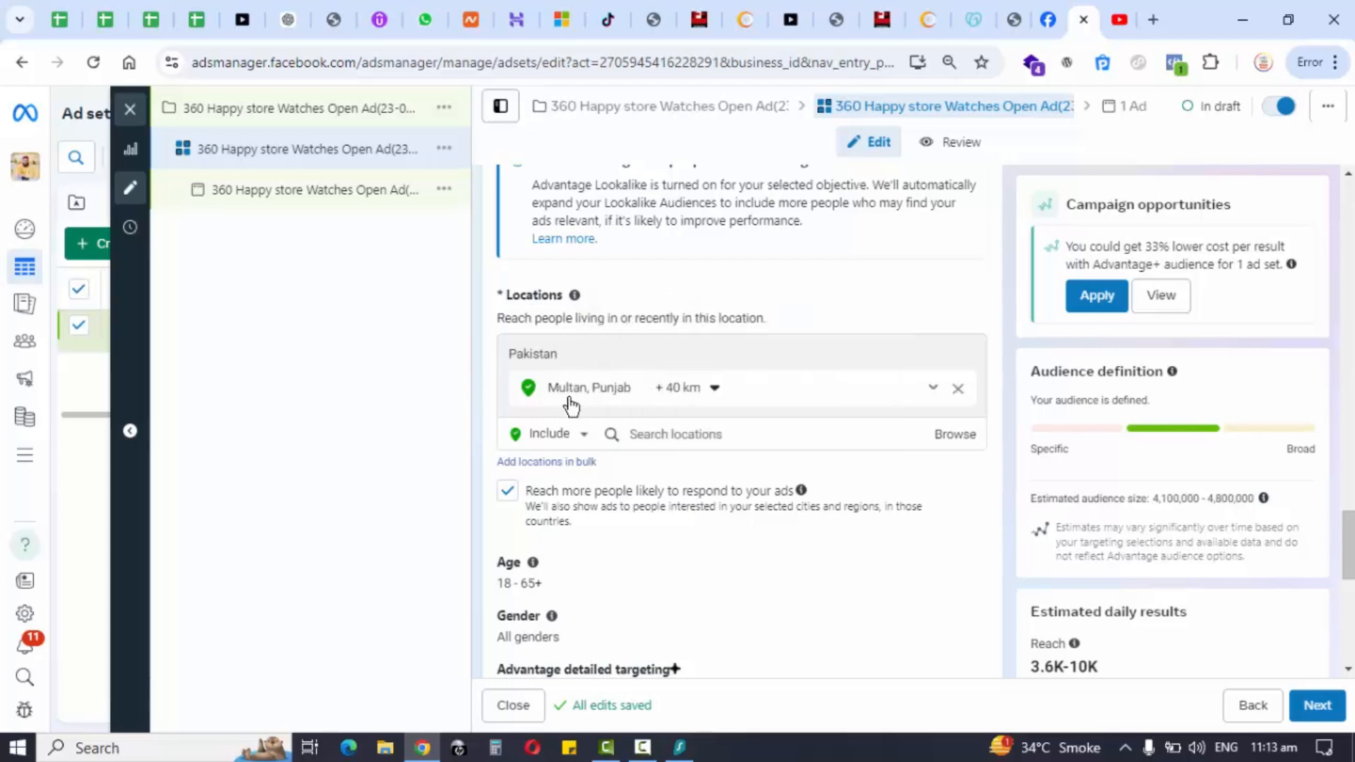
pyautogui.click(703, 434)
pyautogui.click(557, 433)
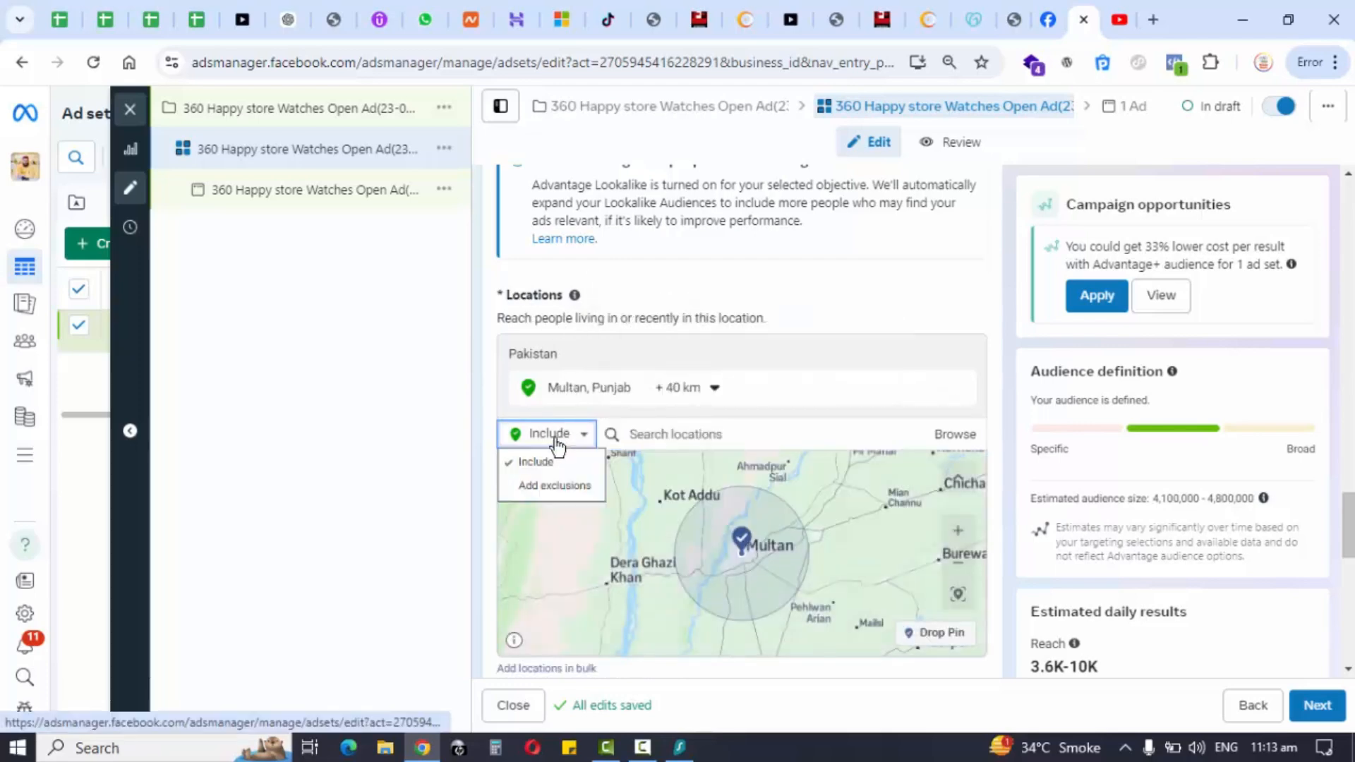
pyautogui.click(555, 487)
pyautogui.click(714, 436)
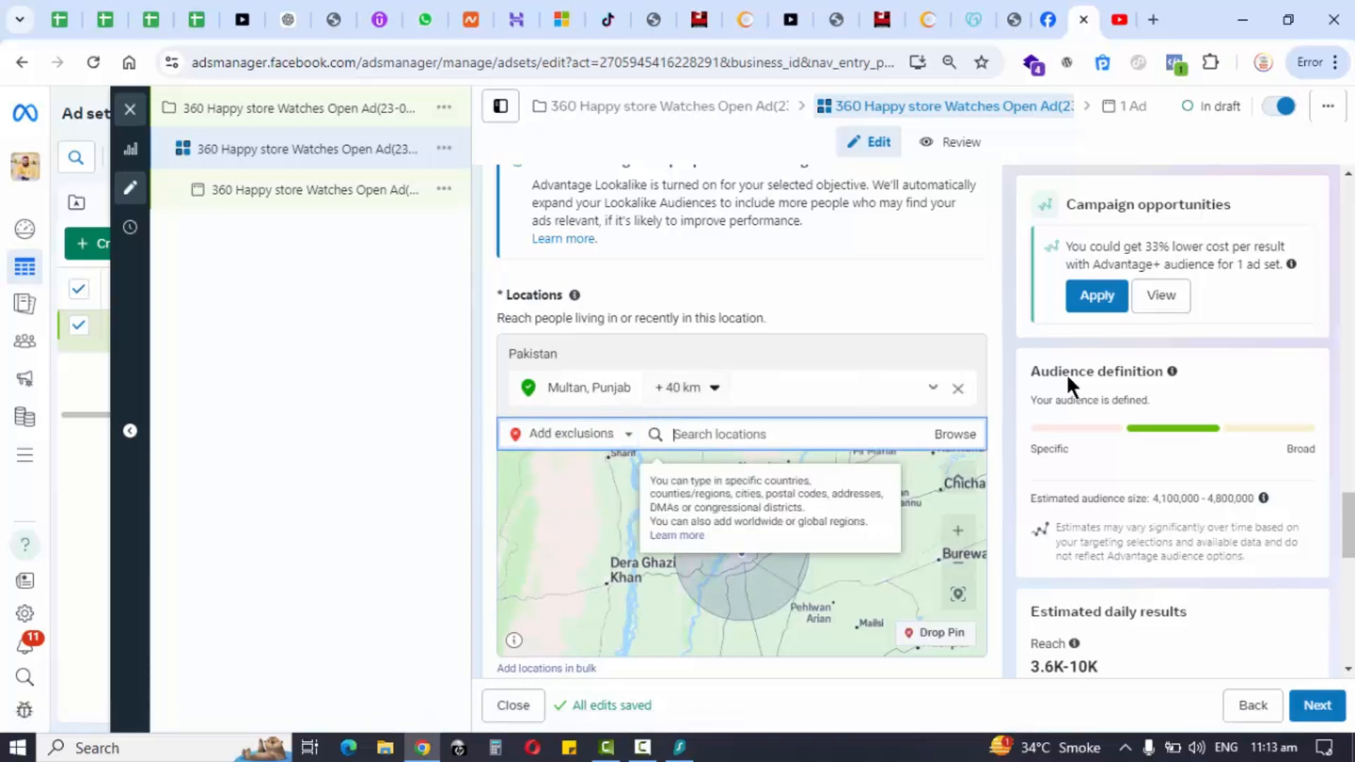
# Remove Multan, Punjab, return the location search to Include and add Punjab, Pakistan as the audience location
pyautogui.click(958, 388)
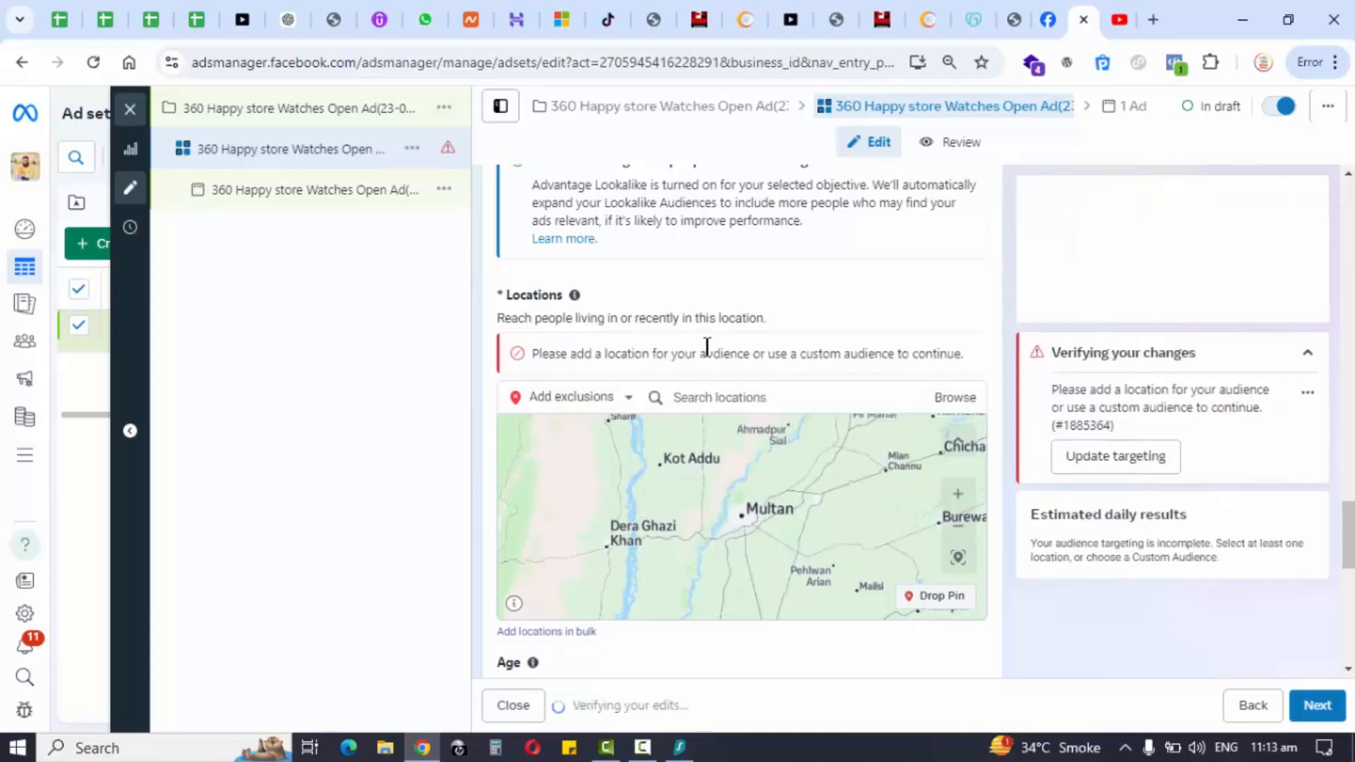
pyautogui.click(610, 399)
pyautogui.click(567, 427)
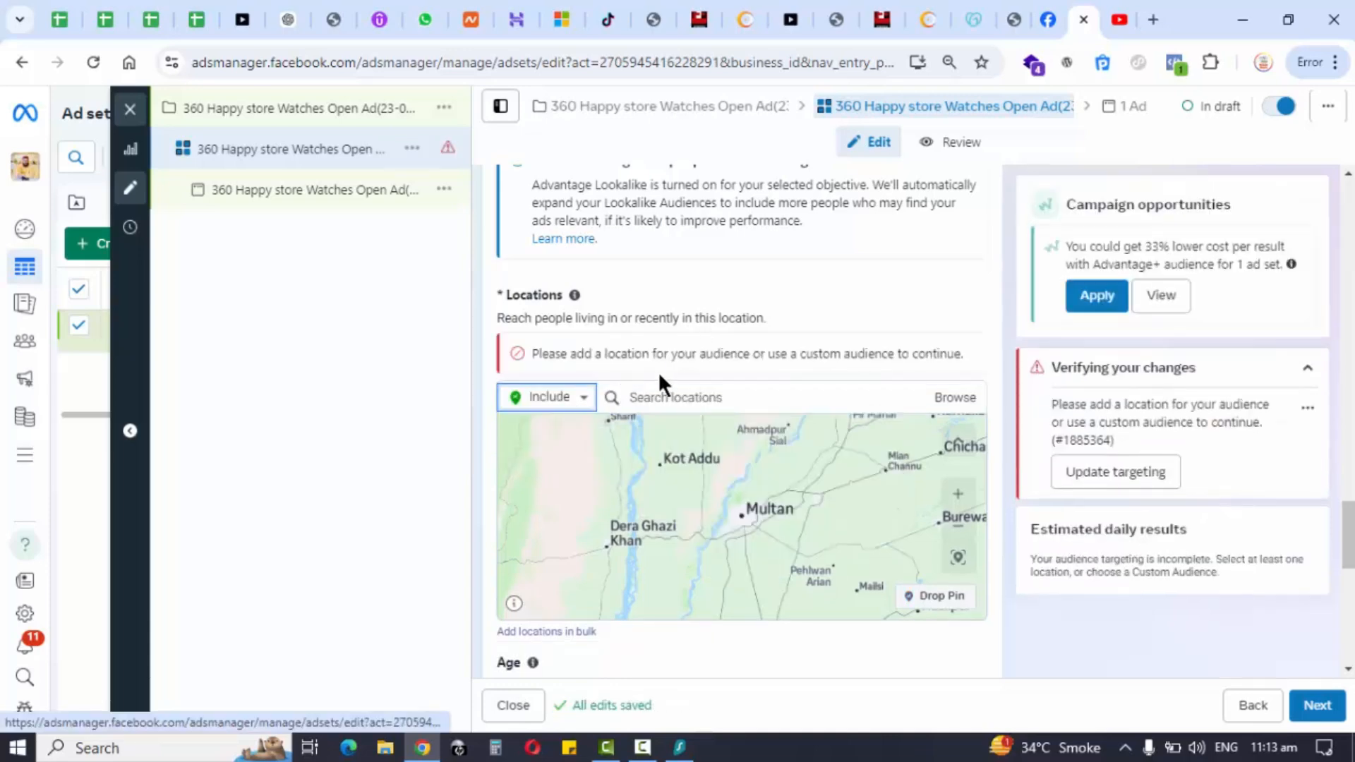
pyautogui.scroll(1, 657, 395)
pyautogui.click(703, 494)
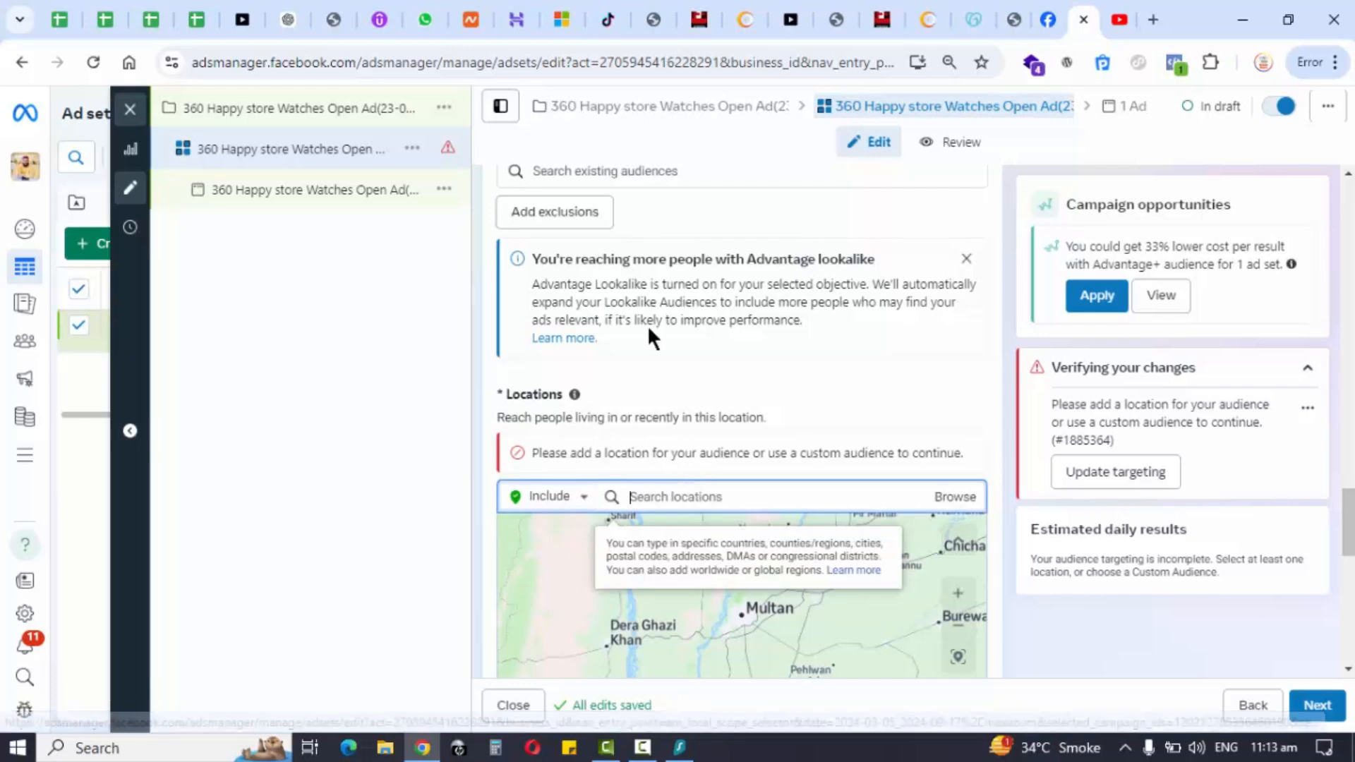
pyautogui.write('Punjab')
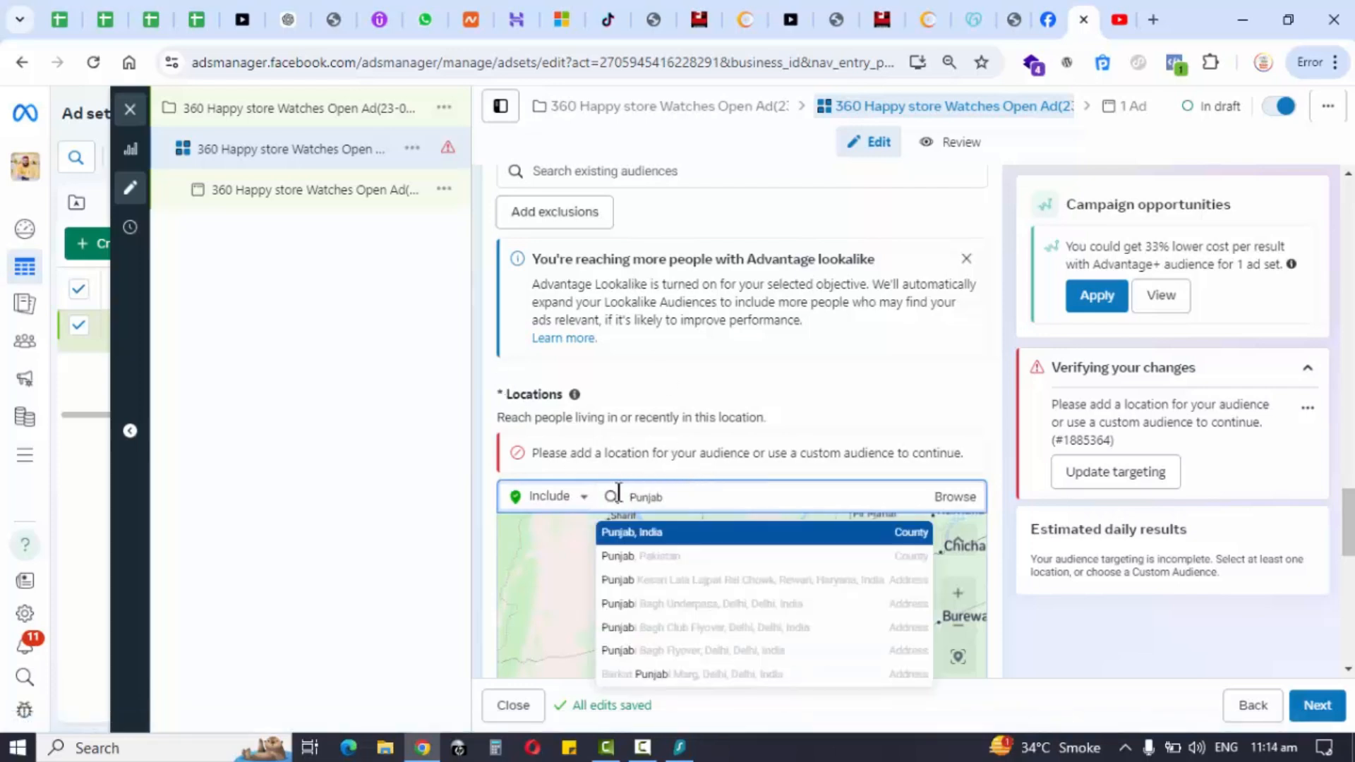
pyautogui.click(671, 557)
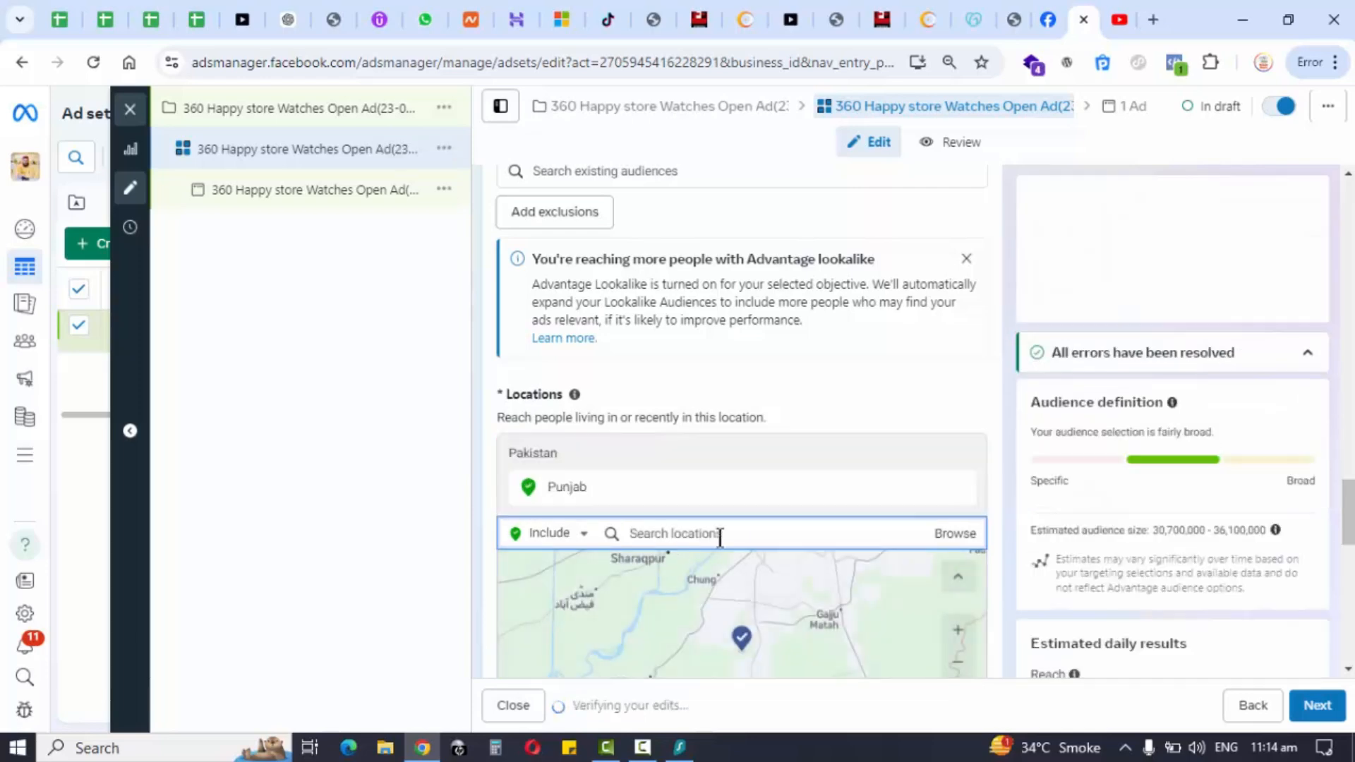
# Try the exclusions mode beneath the included Punjab location and set it back to Include
pyautogui.scroll(-1, 614, 494)
pyautogui.click(557, 436)
pyautogui.click(559, 484)
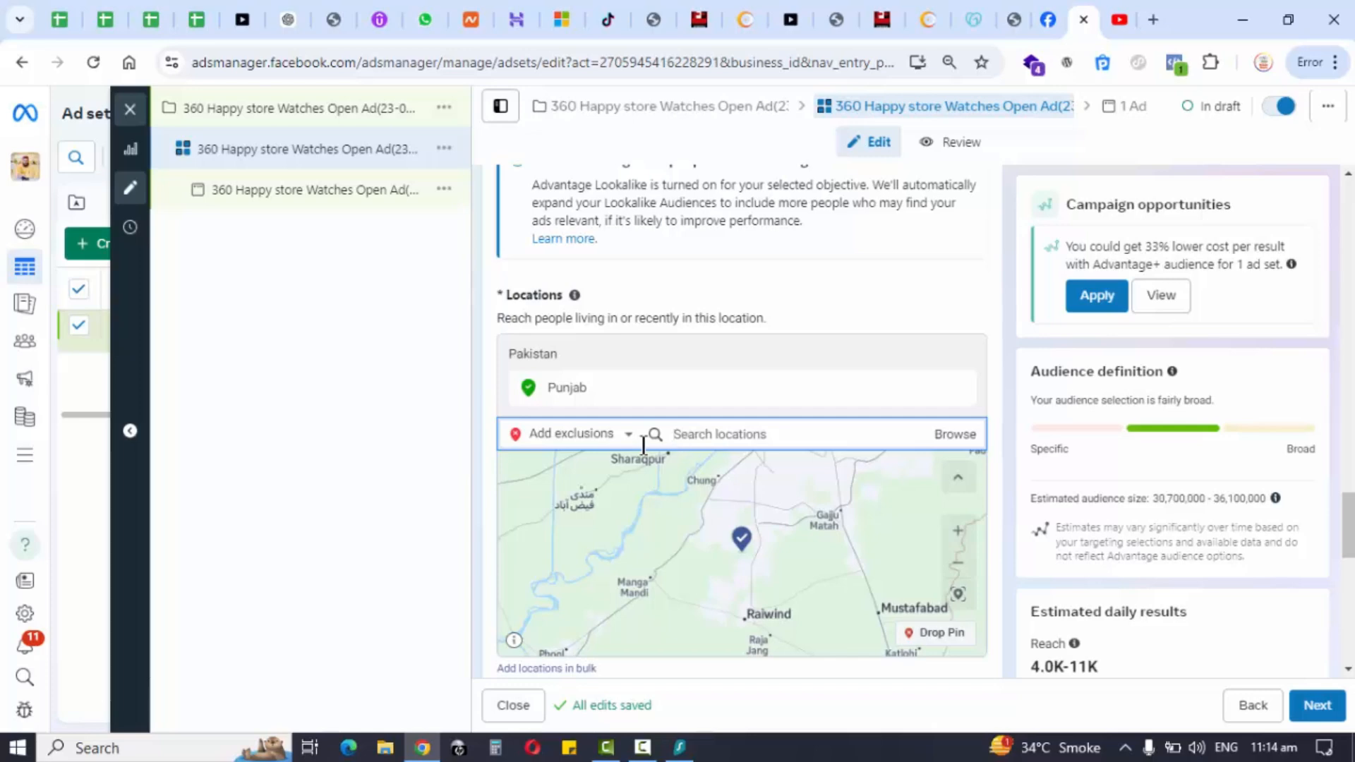
pyautogui.click(572, 439)
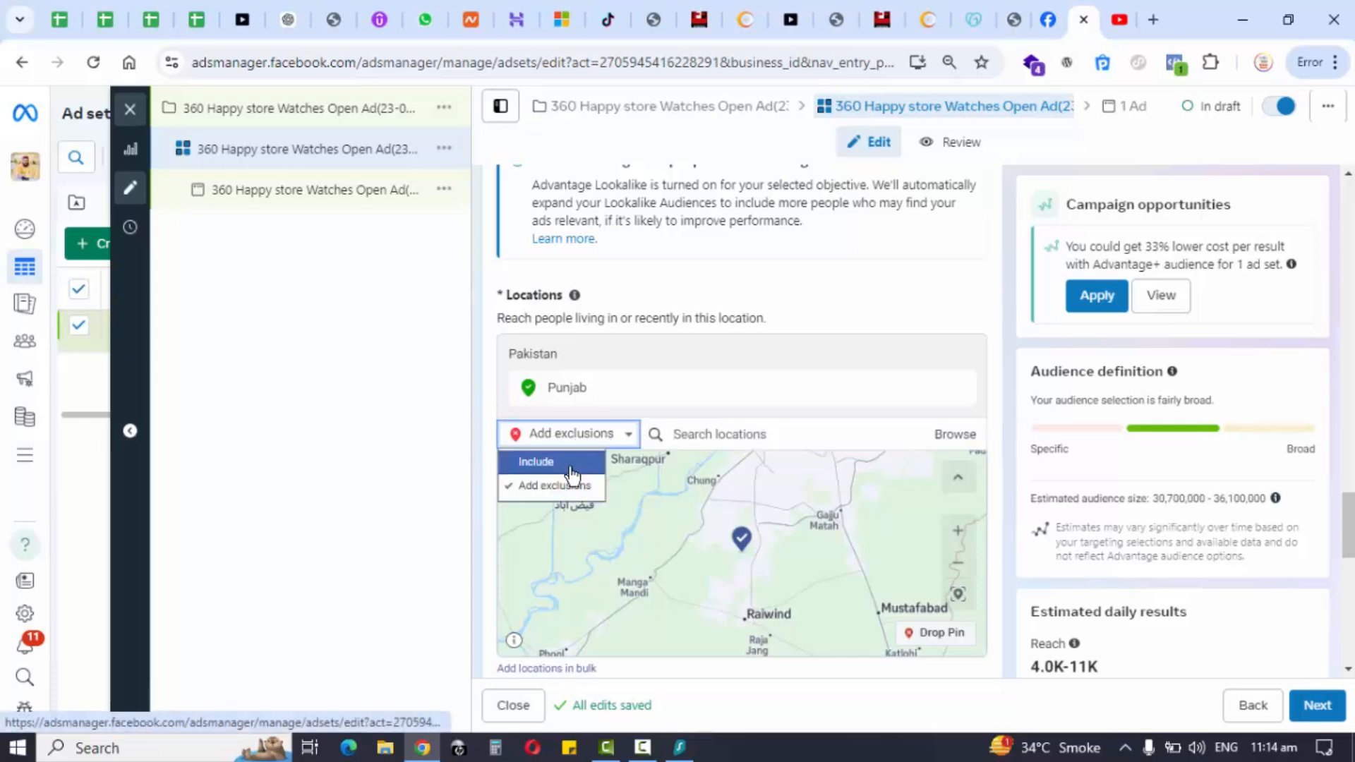
pyautogui.click(551, 464)
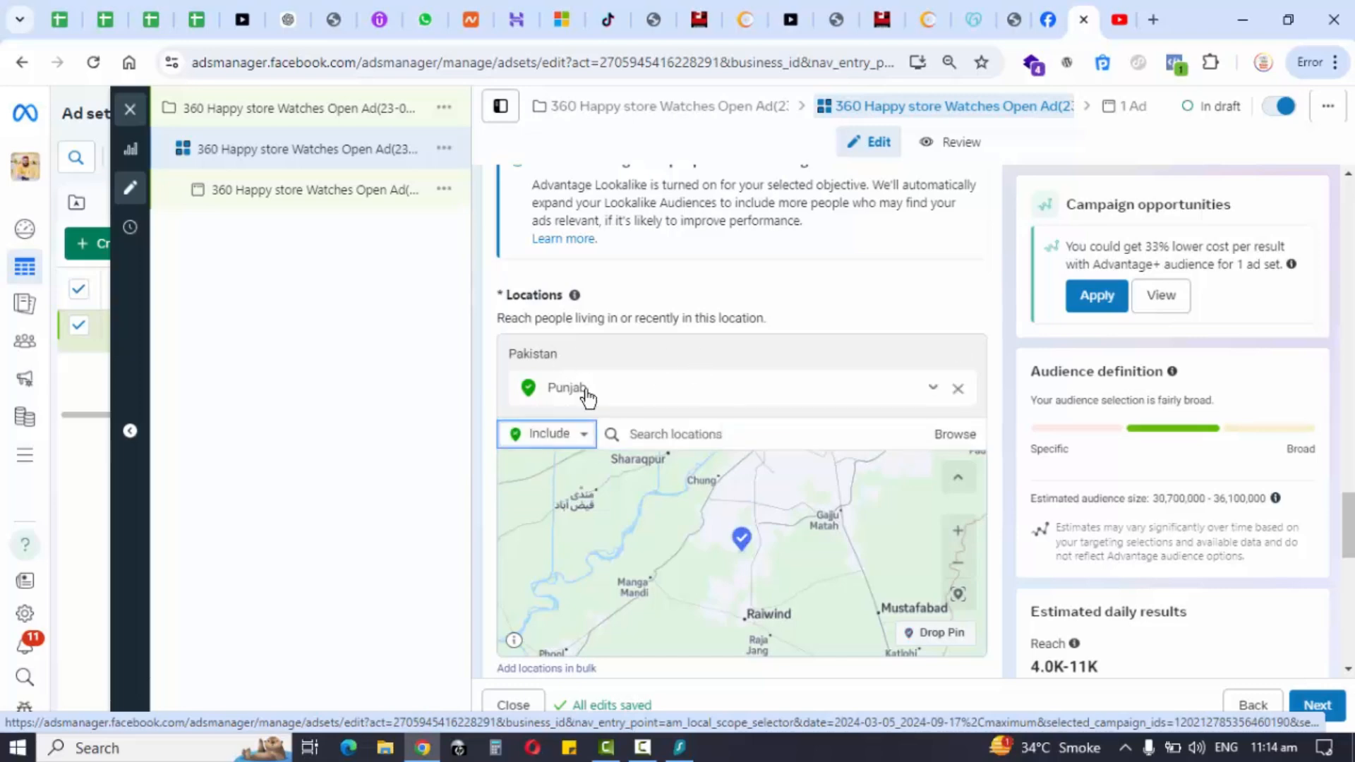
# Review Punjab on the map, its estimated audience size, and the age, gender, detailed targeting, language and placement settings
pyautogui.scroll(-2, 585, 421)
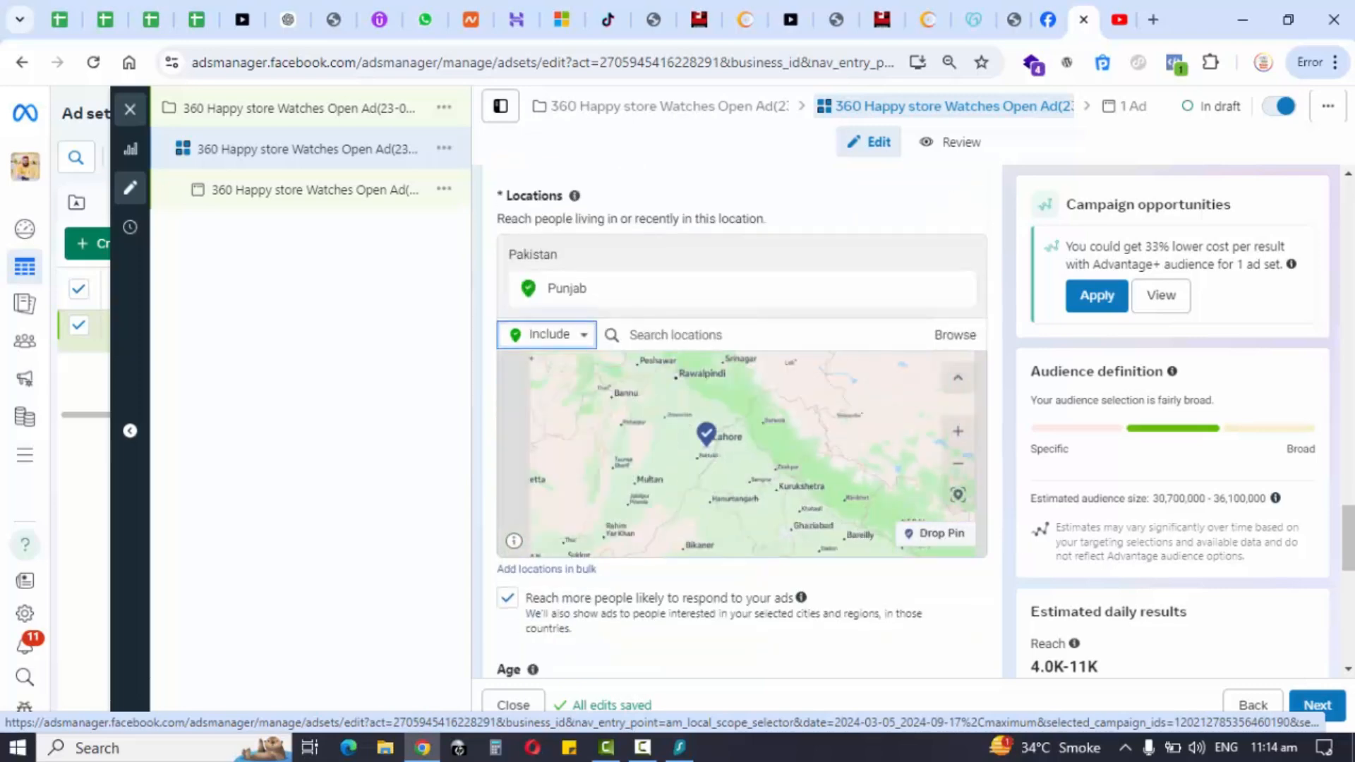
pyautogui.scroll(-3, 742, 424)
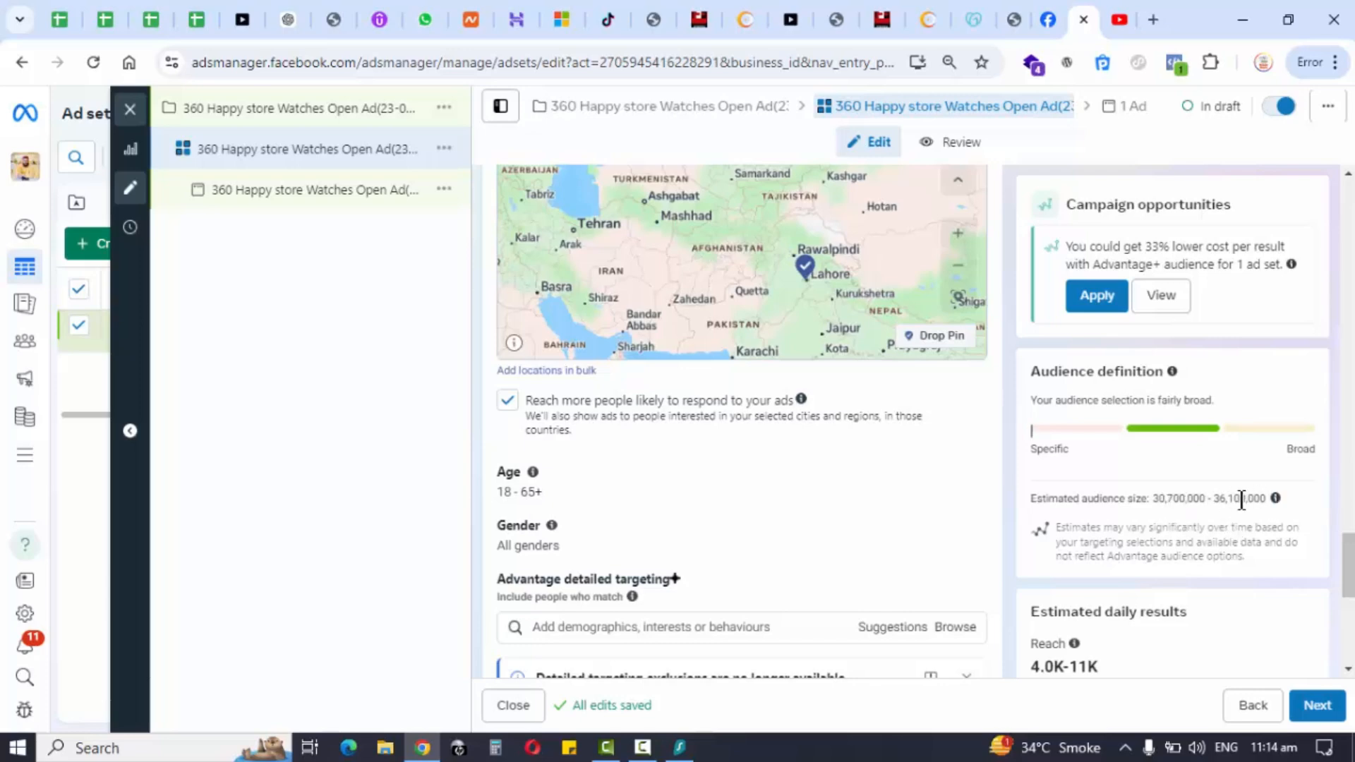
pyautogui.scroll(-3, 1039, 470)
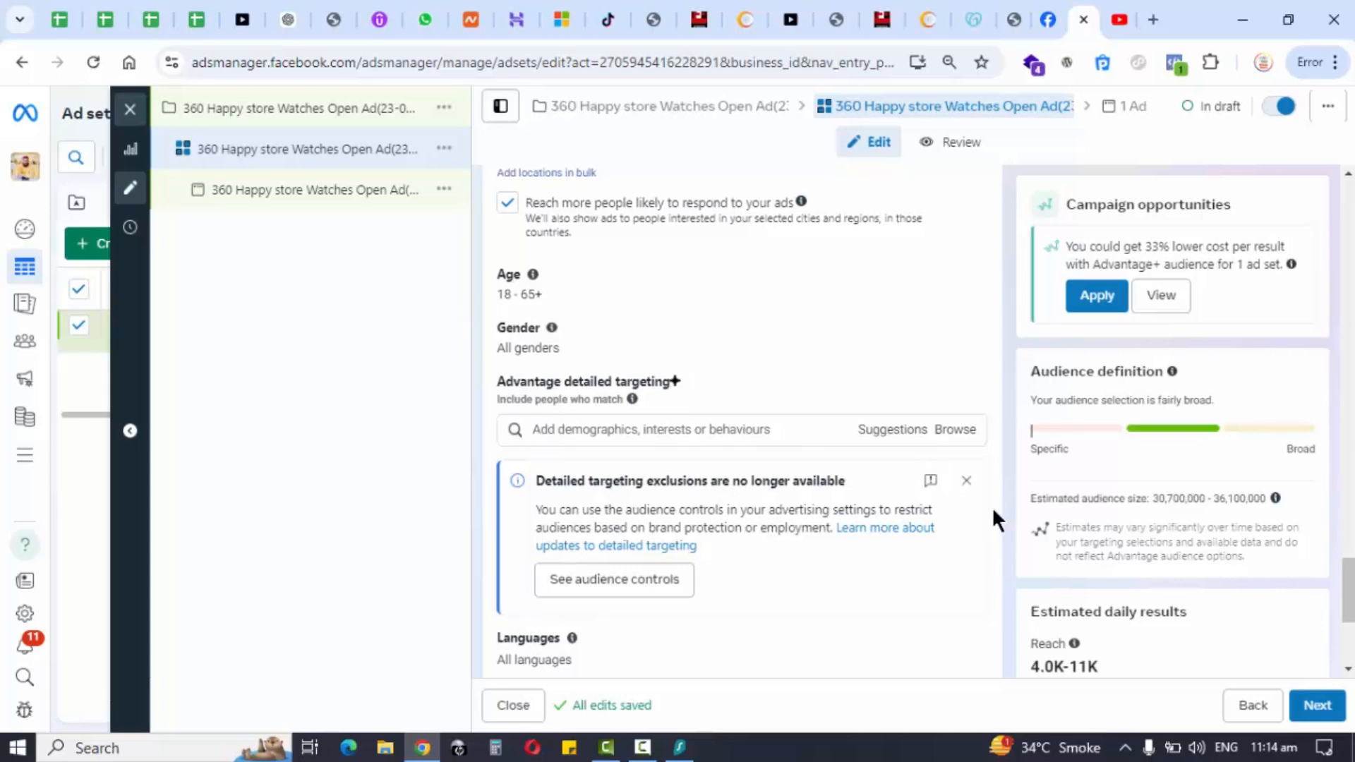
pyautogui.scroll(4, 1045, 487)
pyautogui.scroll(-4, 1200, 488)
pyautogui.scroll(-4, 1211, 487)
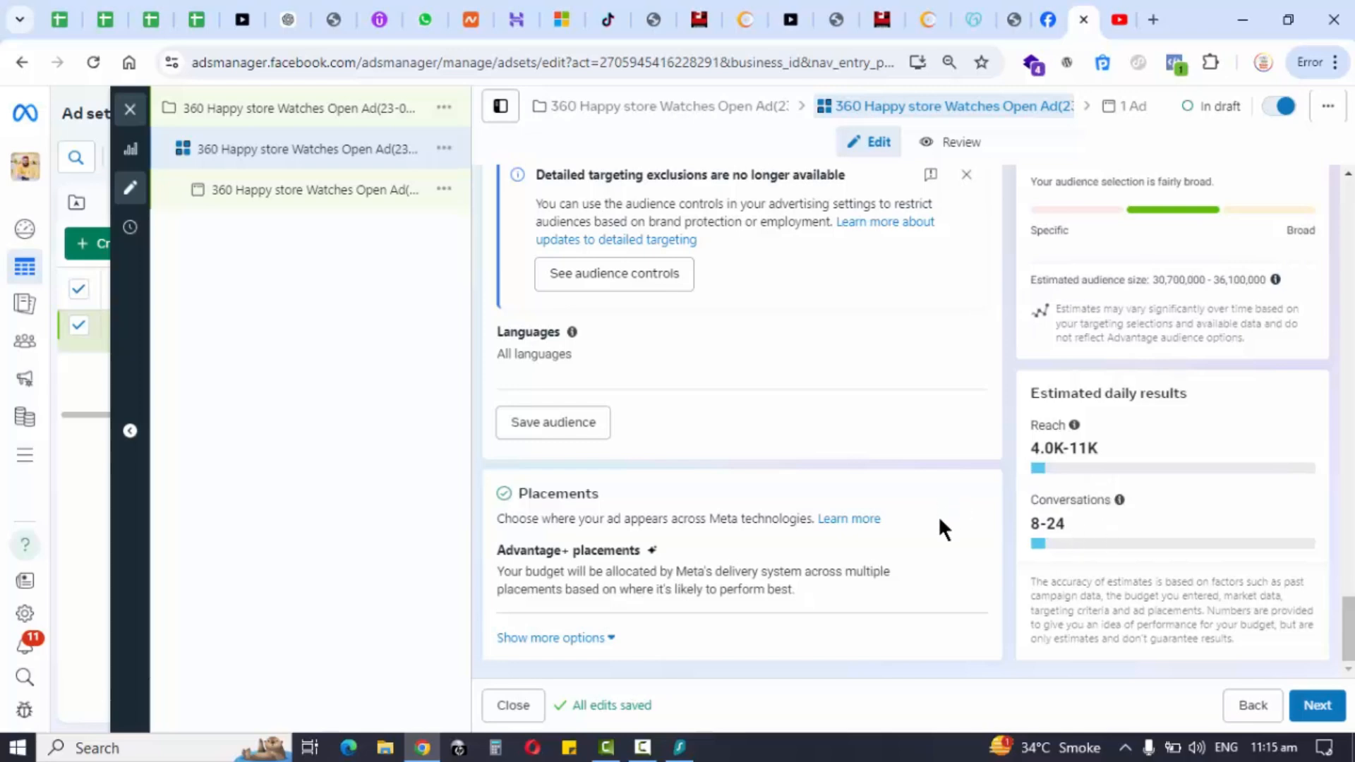
pyautogui.moveTo(1071, 510)
pyautogui.scroll(3, 1100, 511)
pyautogui.scroll(3, 1098, 514)
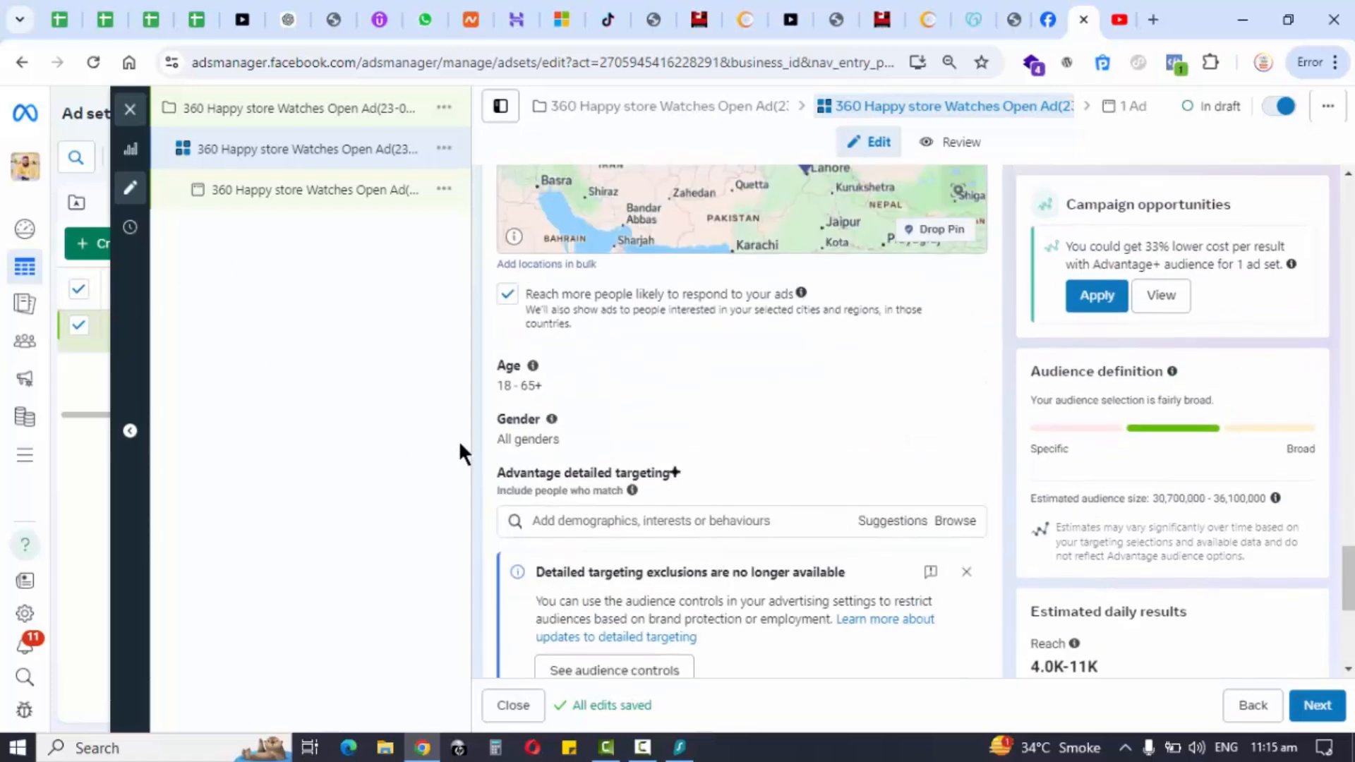
pyautogui.scroll(6, 498, 425)
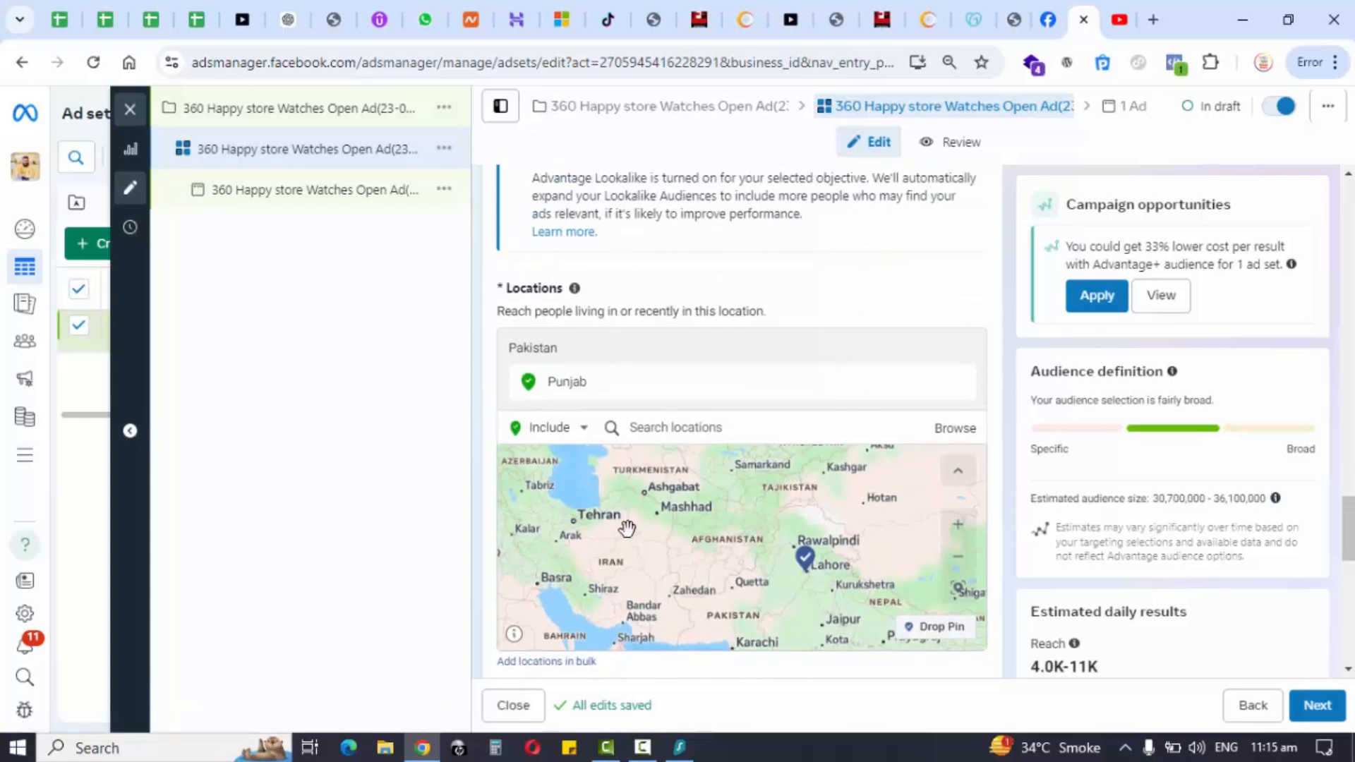
# Set the audience's maximum age to 45
pyautogui.scroll(-3, 628, 526)
pyautogui.scroll(-7, 1289, 568)
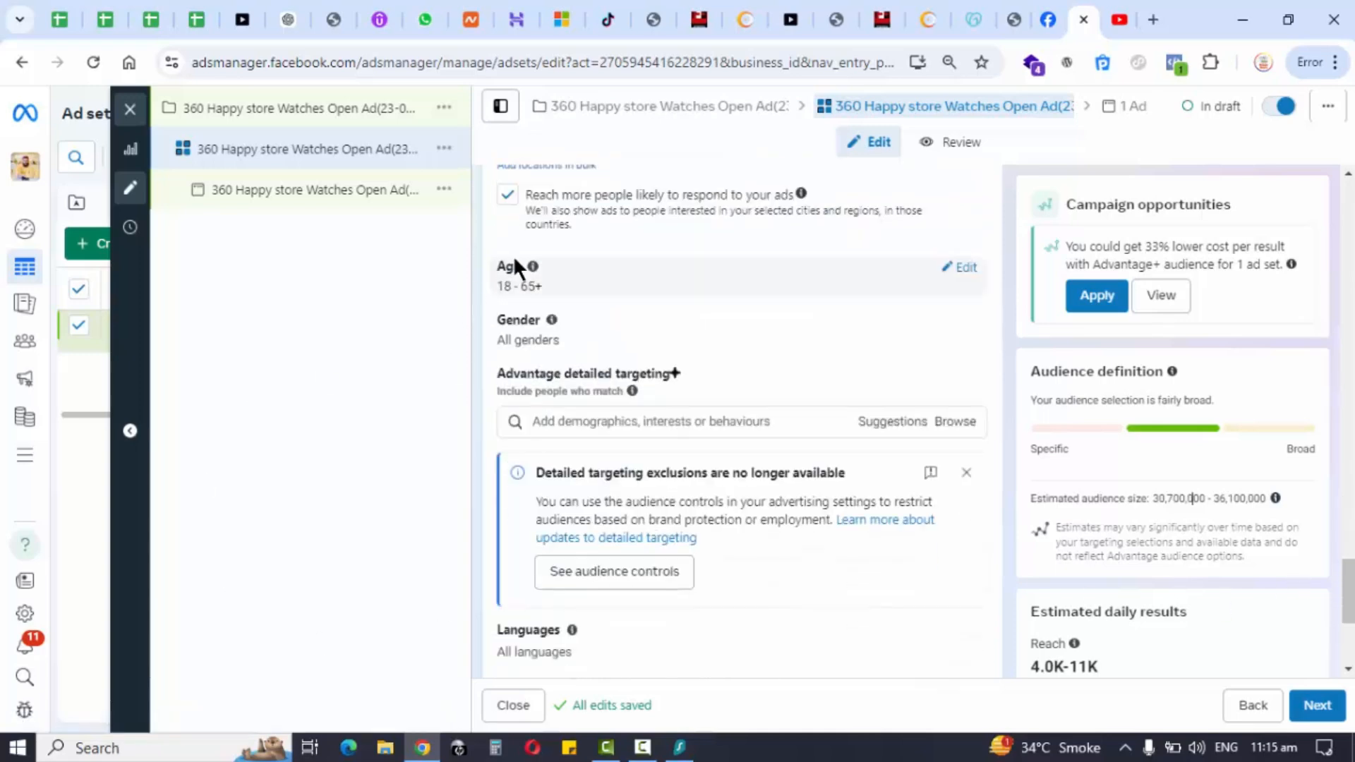
pyautogui.click(955, 268)
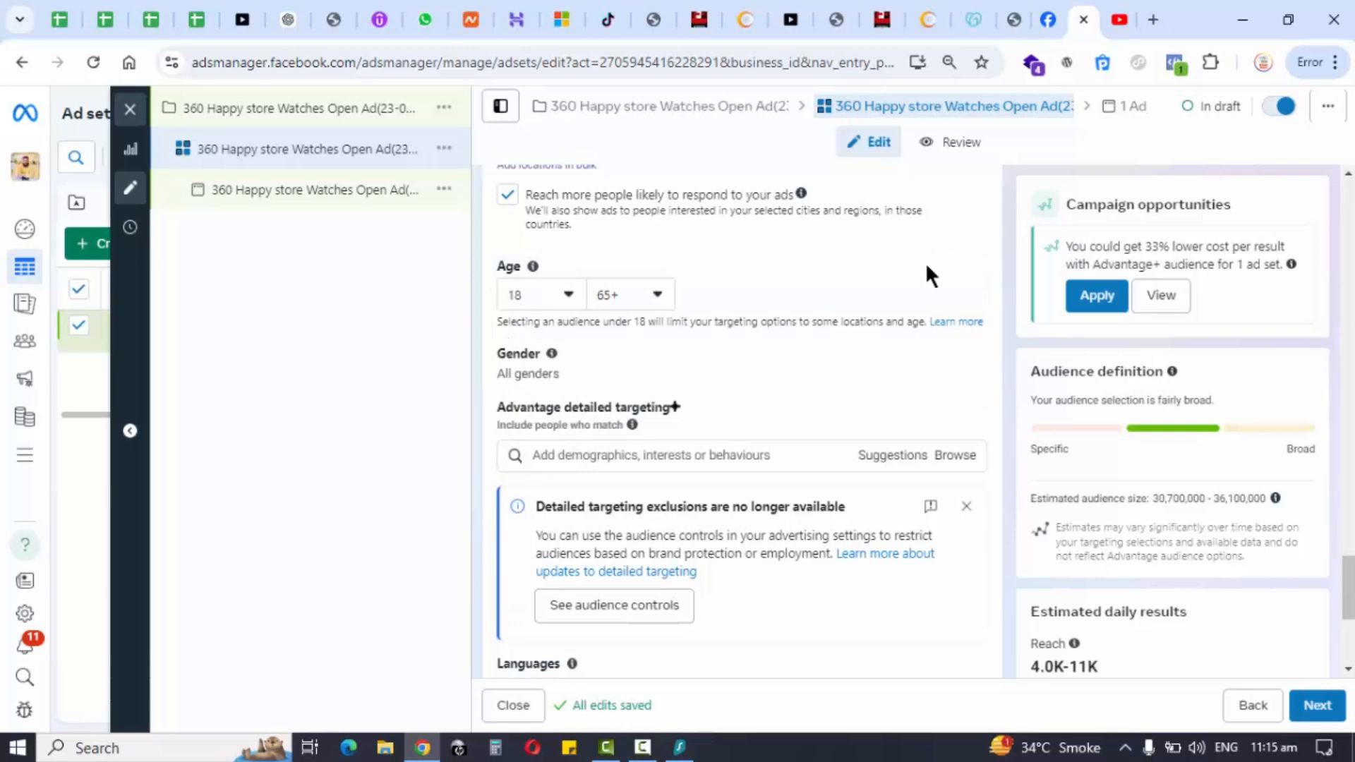
pyautogui.click(609, 302)
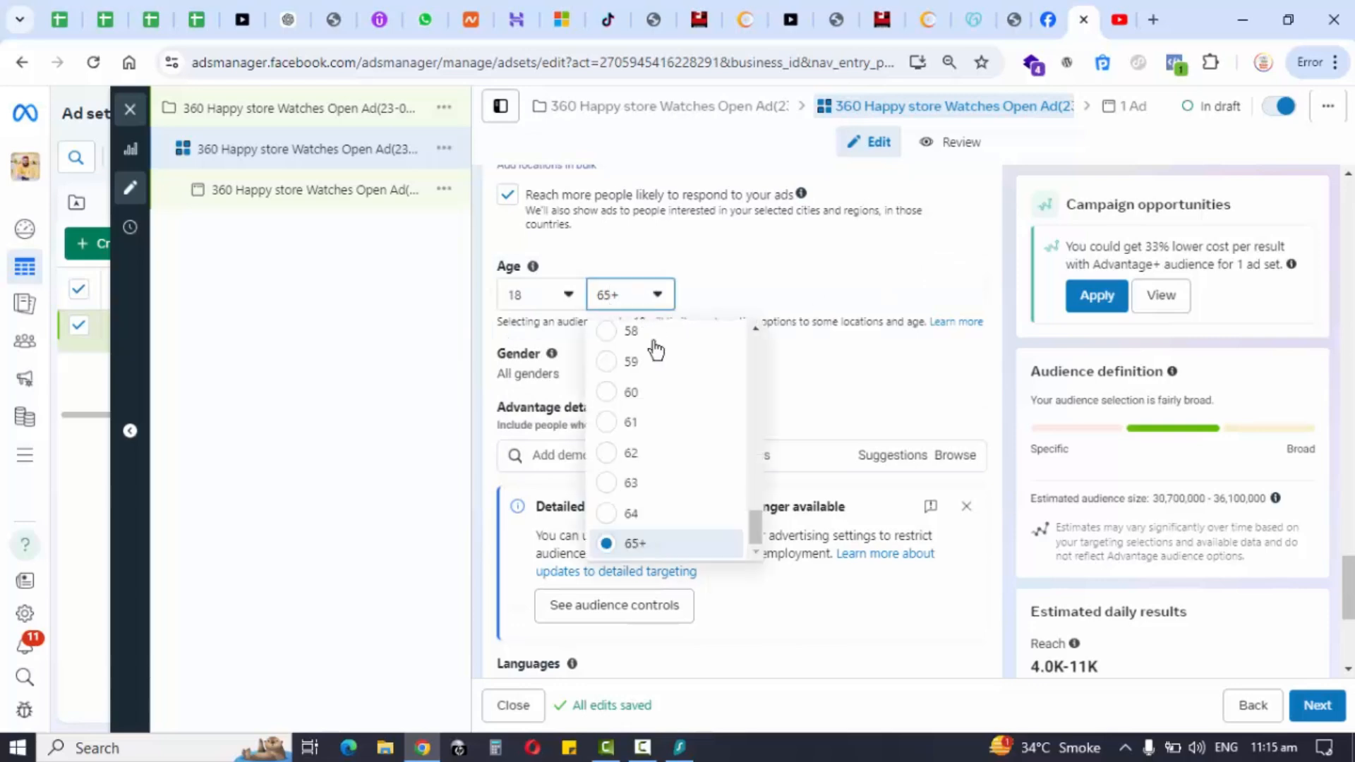
pyautogui.scroll(2, 644, 436)
pyautogui.scroll(6, 644, 436)
pyautogui.scroll(-1, 648, 437)
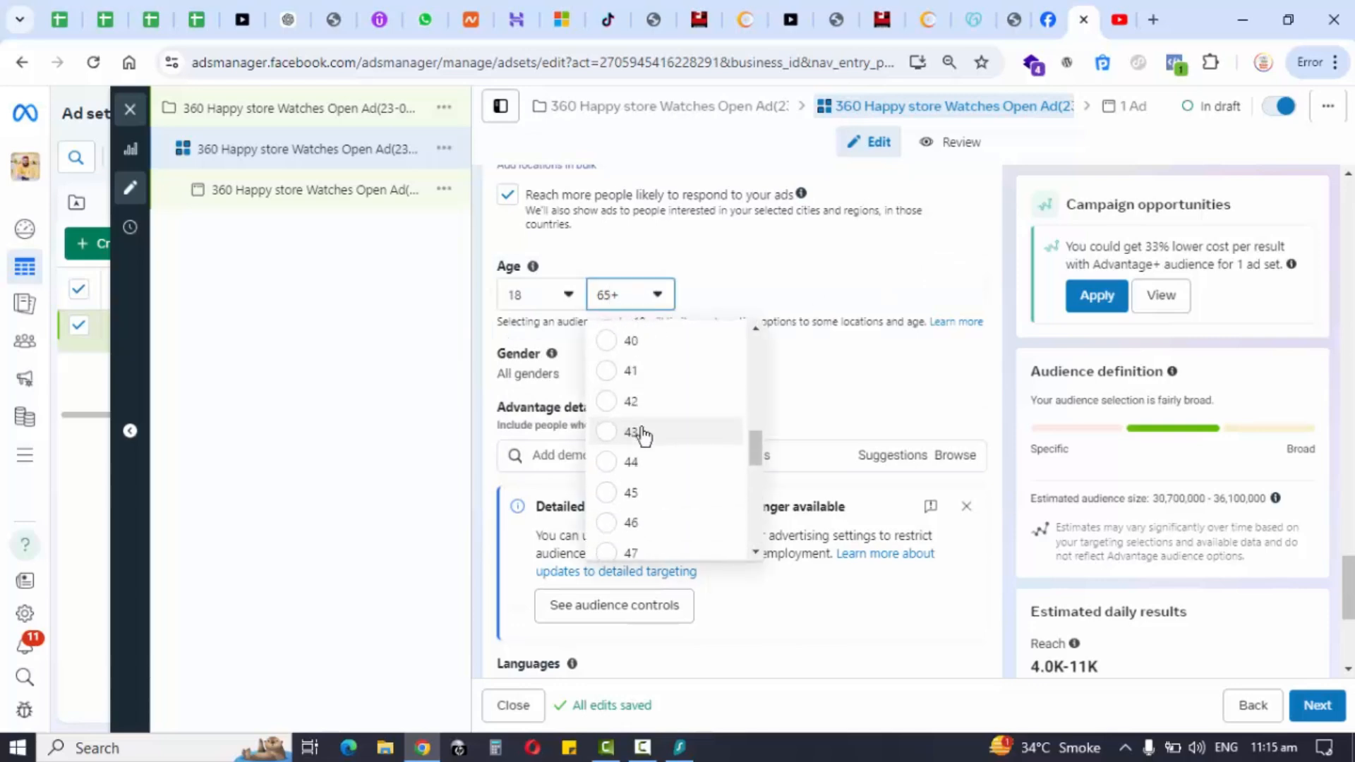
pyautogui.click(638, 493)
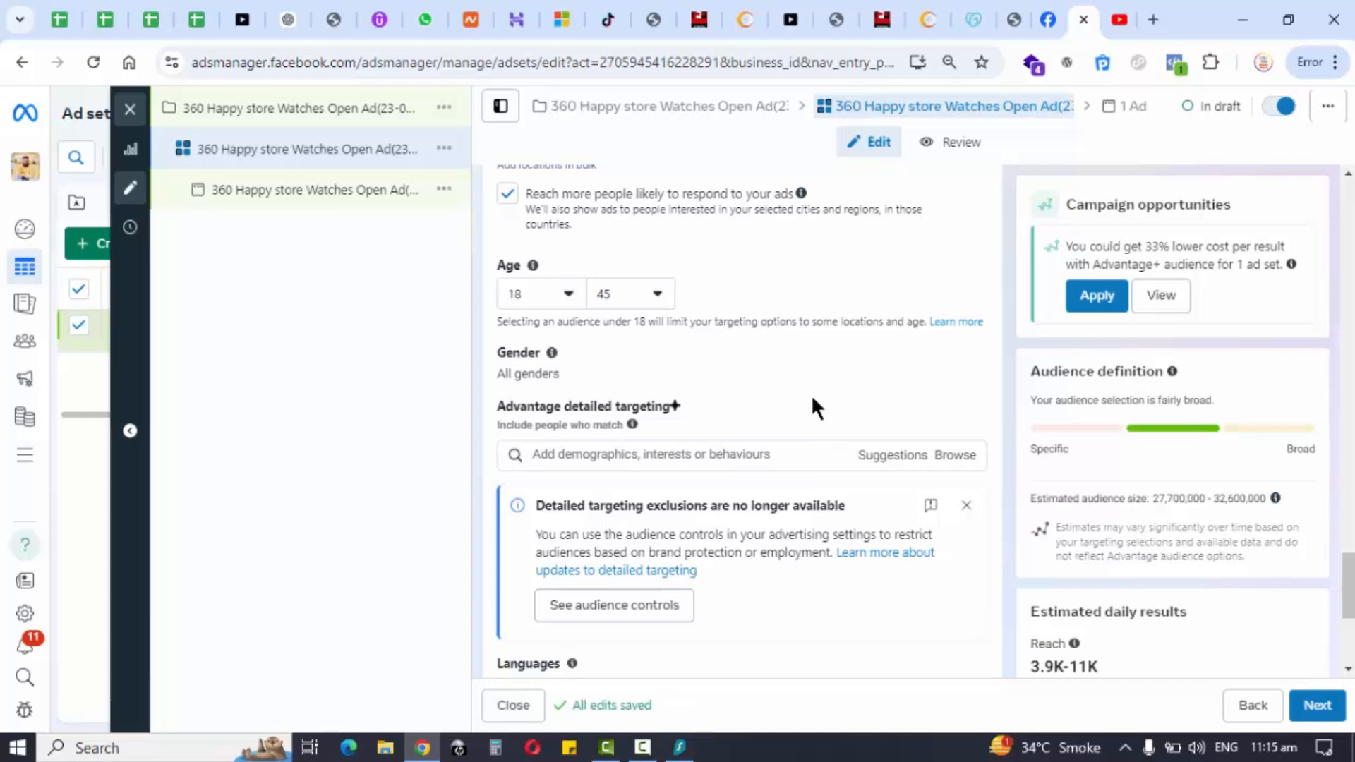
# Dismiss the notice about detailed targeting exclusions and open the audience's gender setting for editing
pyautogui.click(966, 506)
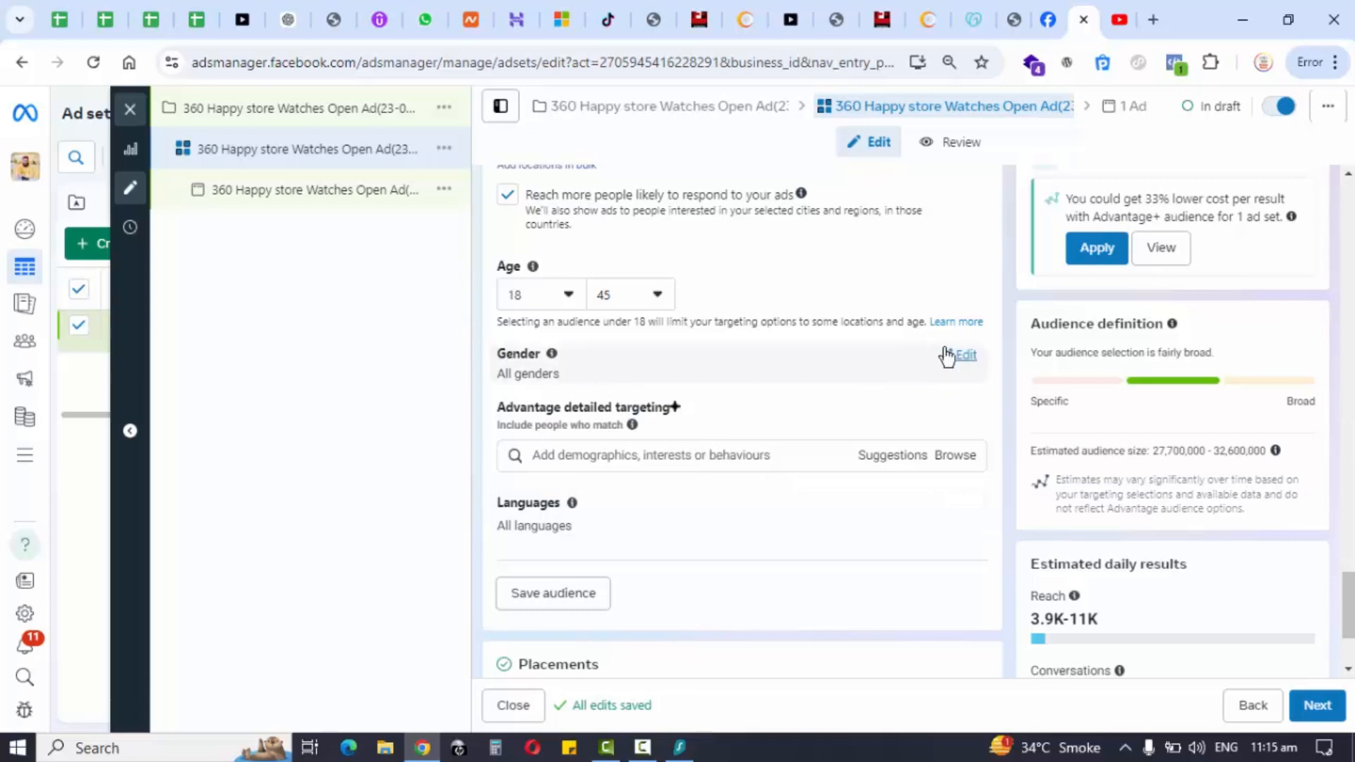
pyautogui.click(949, 355)
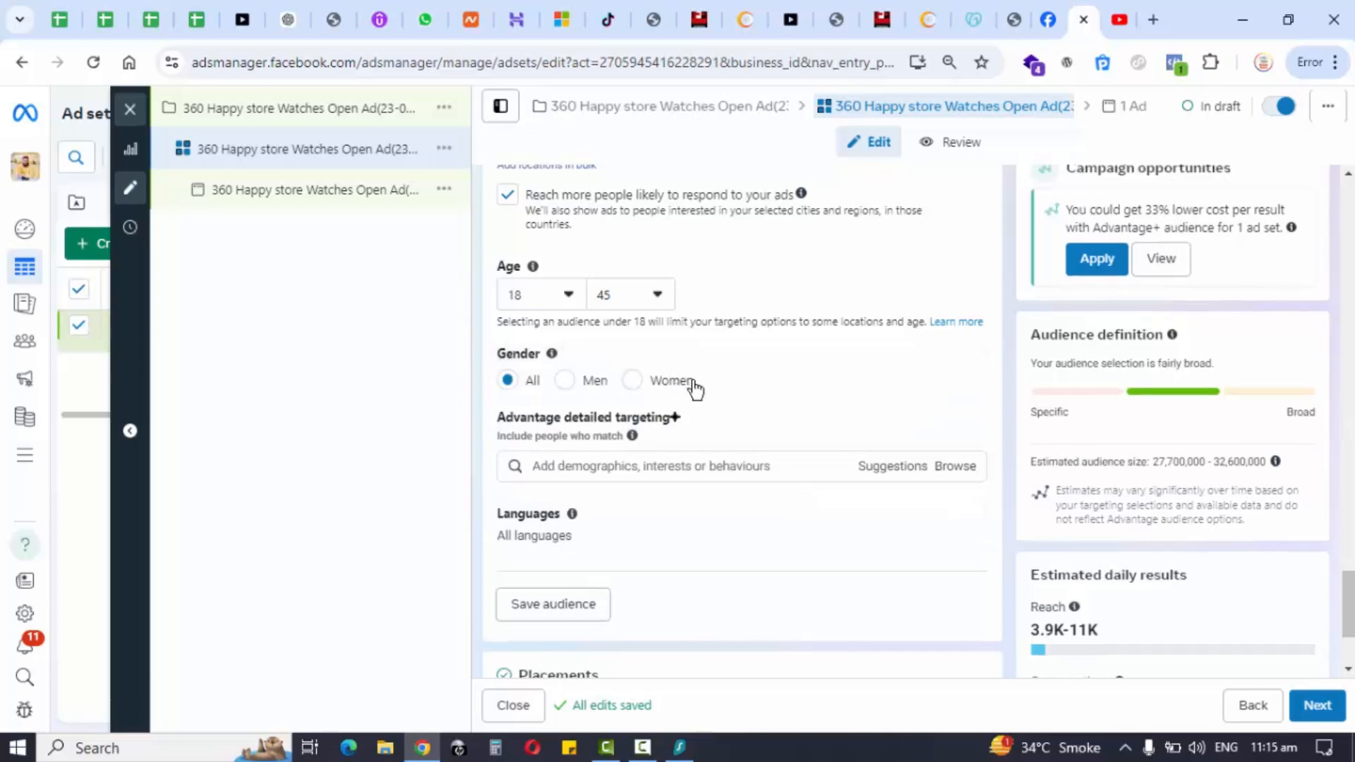
pyautogui.scroll(-2, 741, 417)
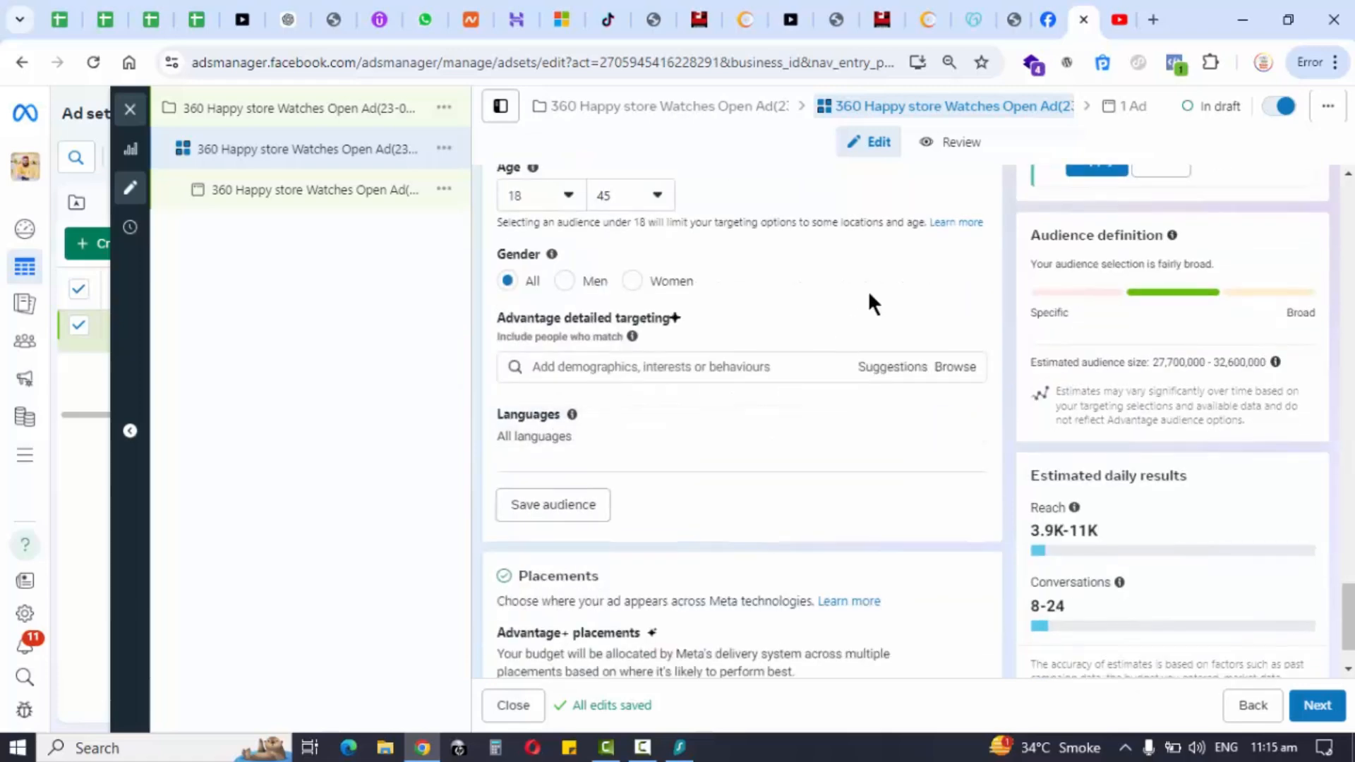
# Look through the suggested demographics, interests and behaviours for Advantage detailed targeting without adding any
pyautogui.click(644, 367)
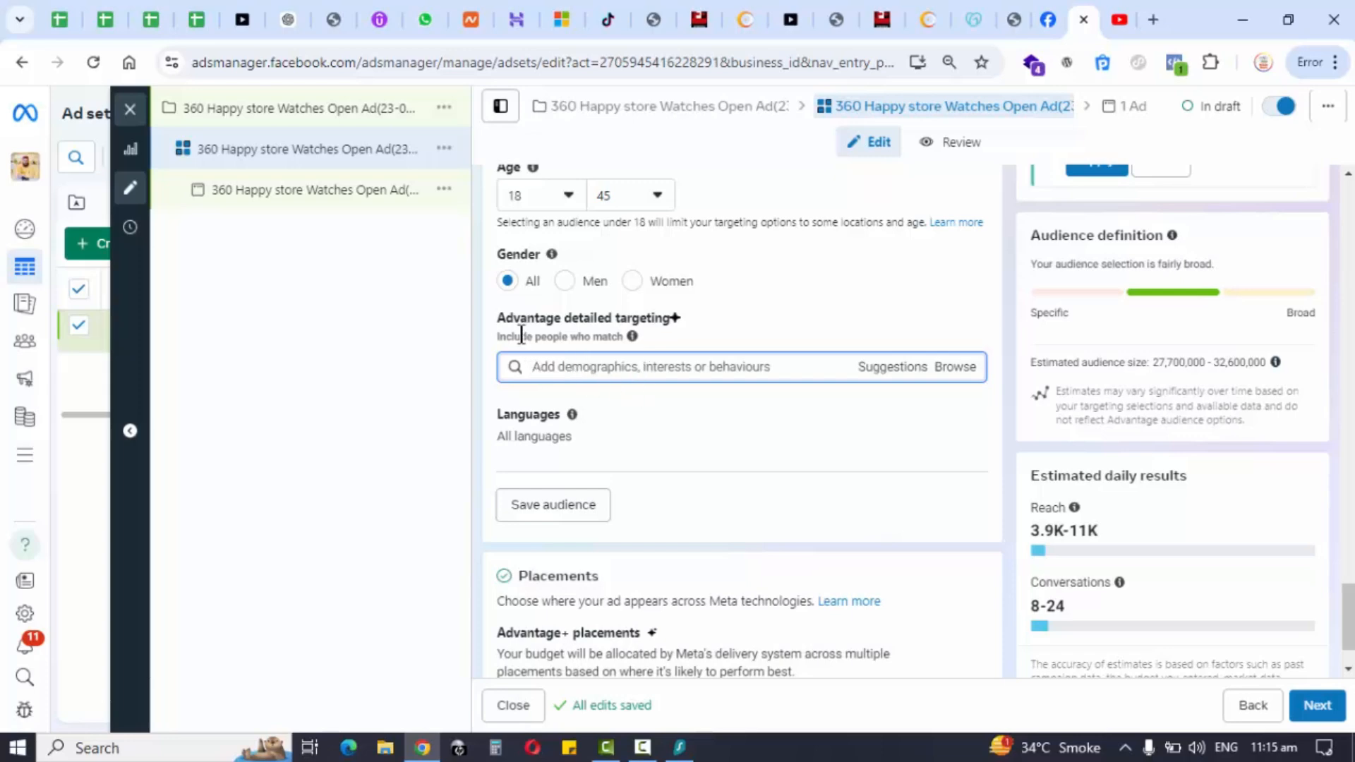
pyautogui.moveTo(497, 322); pyautogui.dragTo(584, 326)
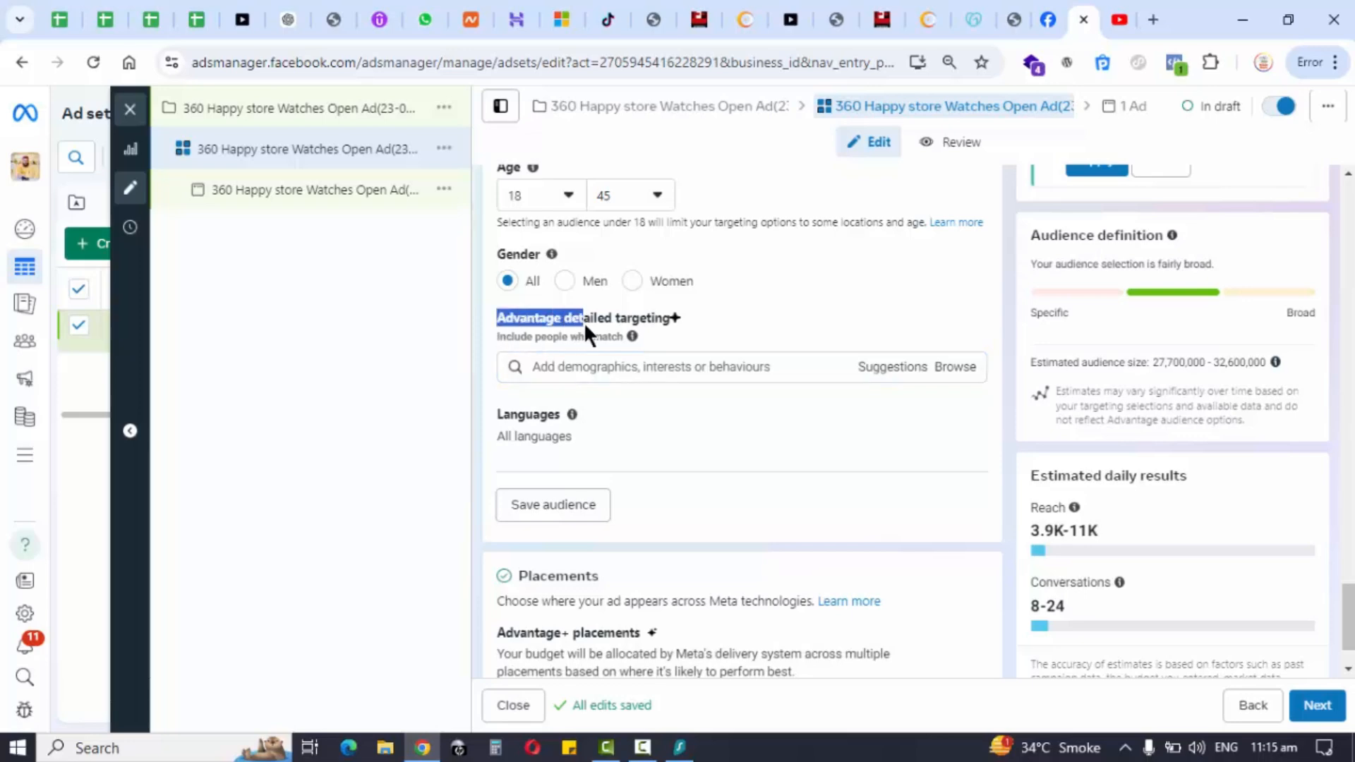
pyautogui.click(744, 316)
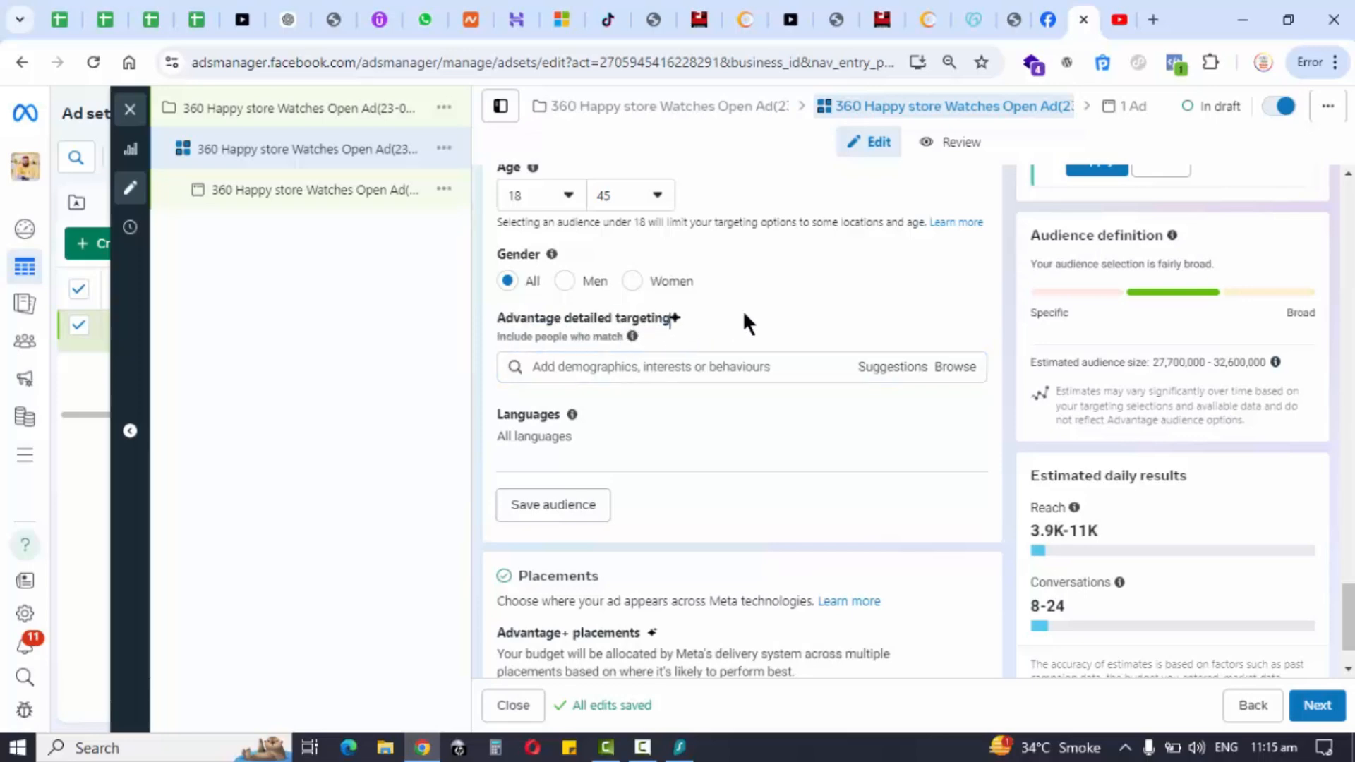
pyautogui.click(875, 366)
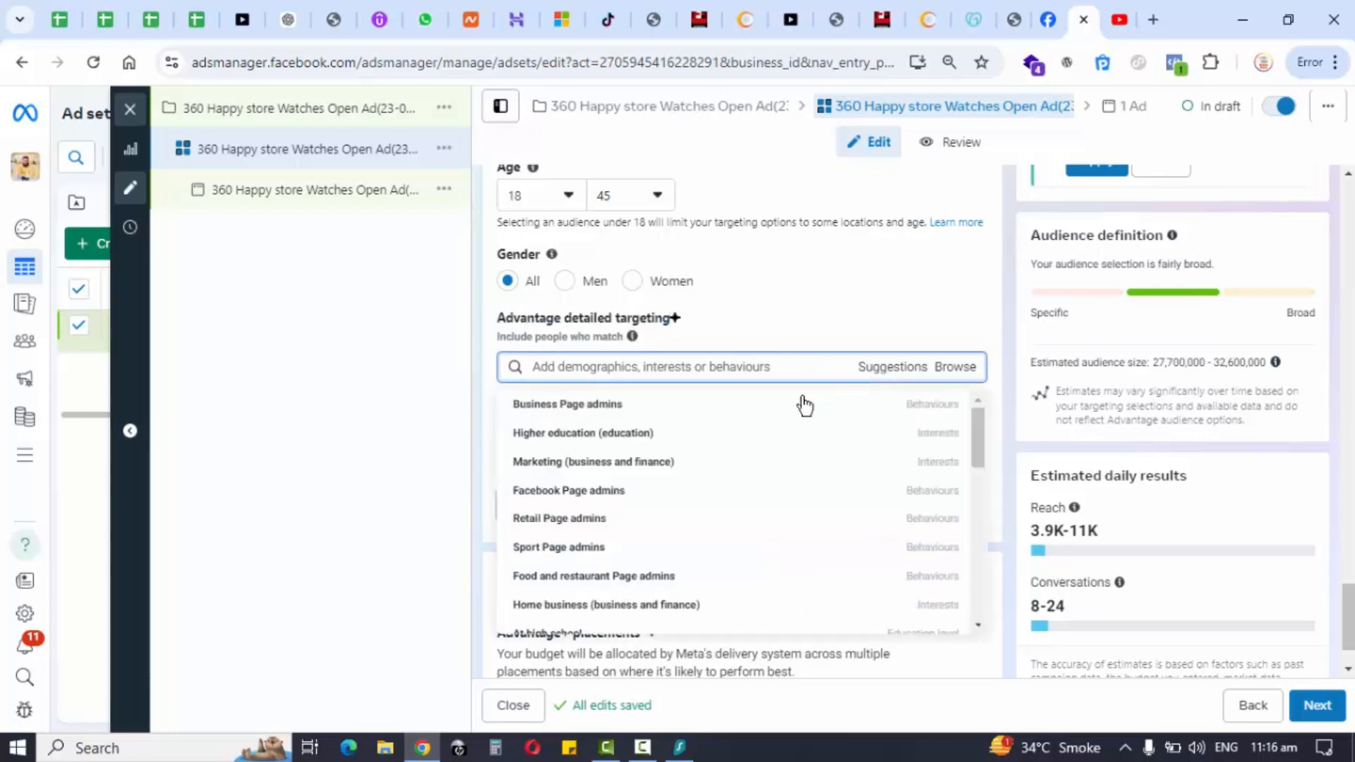
pyautogui.click(853, 281)
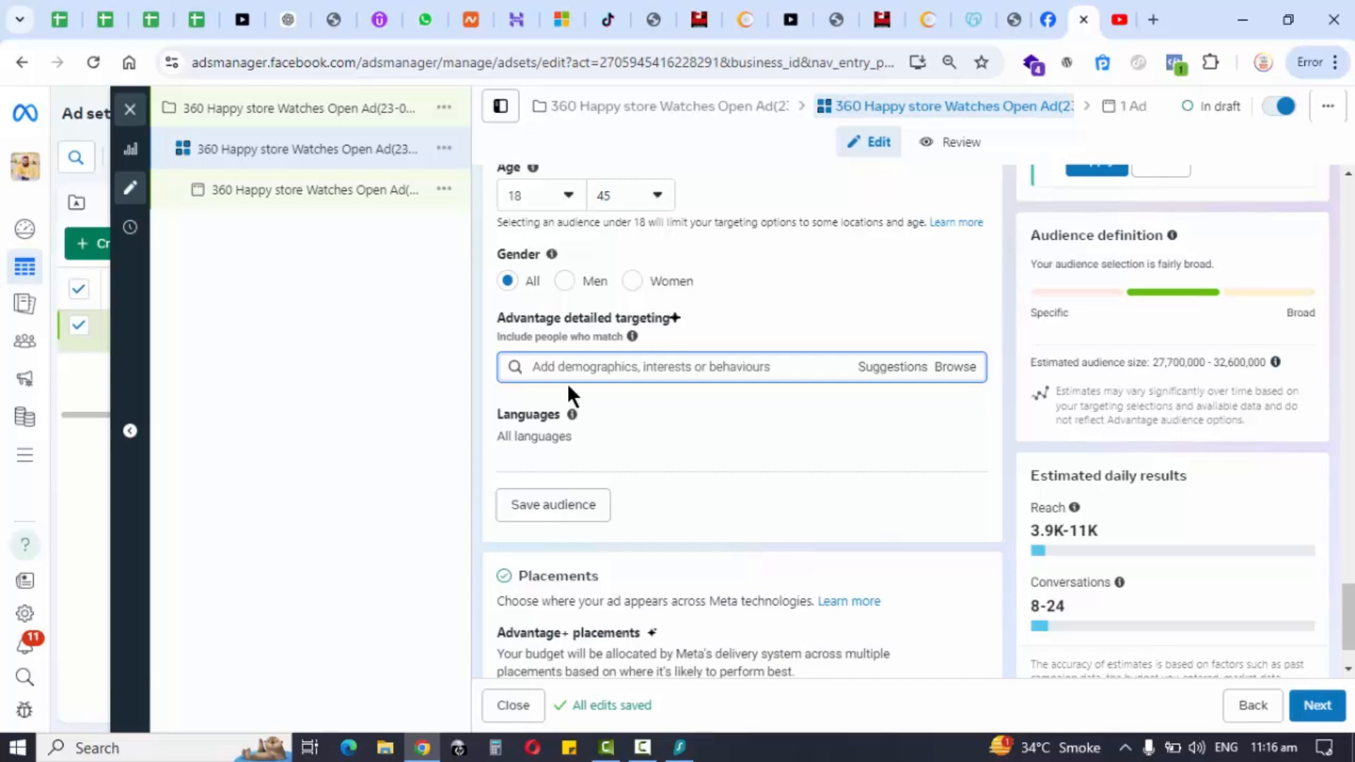
# Open the audience's language setting for editing and add Urdu
pyautogui.moveTo(585, 415)
pyautogui.click(965, 418)
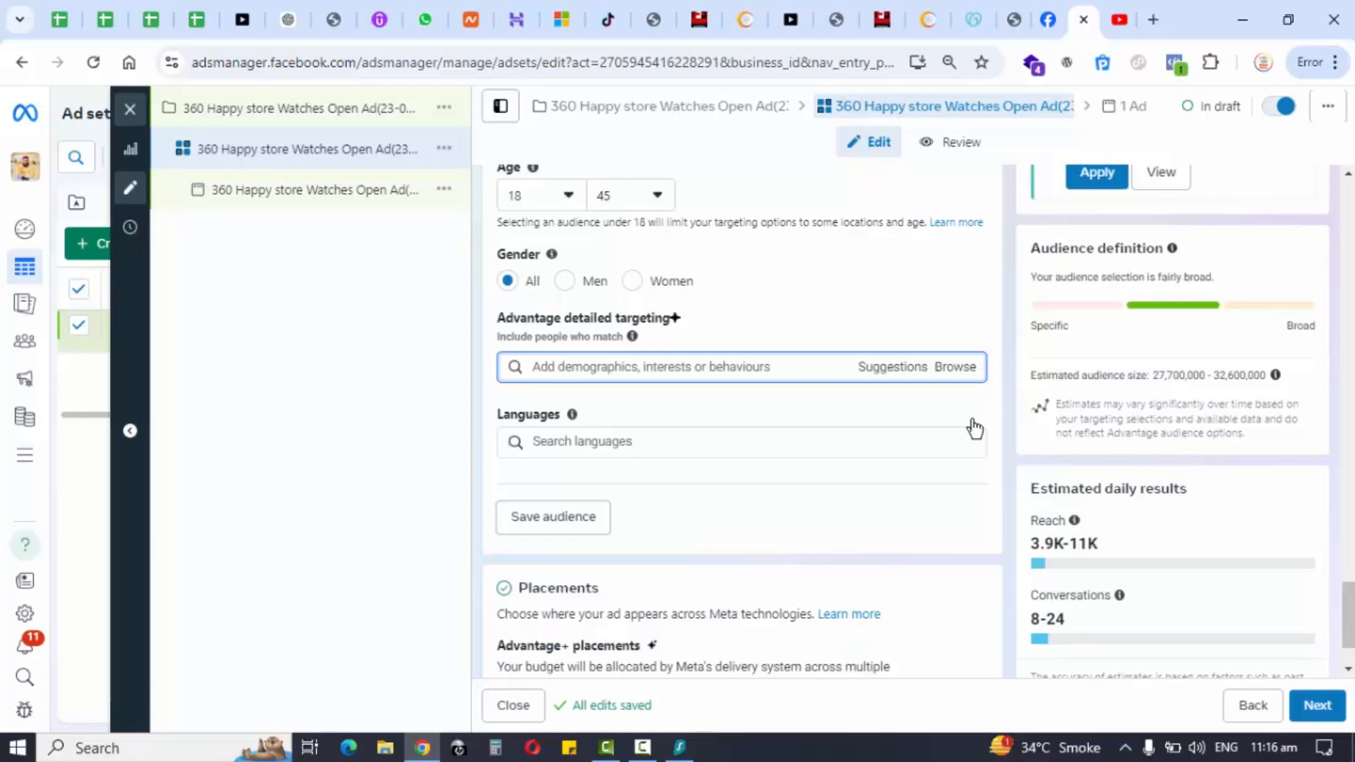
pyautogui.click(785, 444)
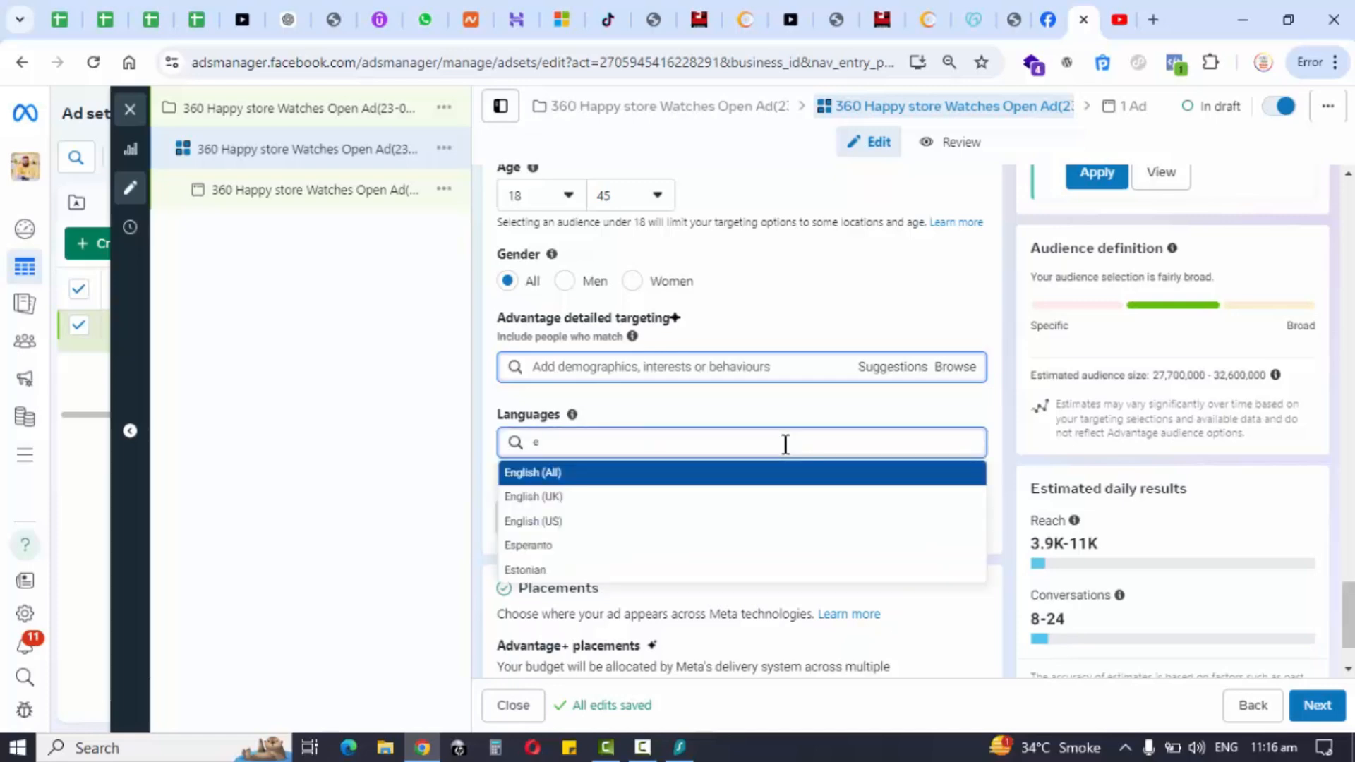
pyautogui.write('u')
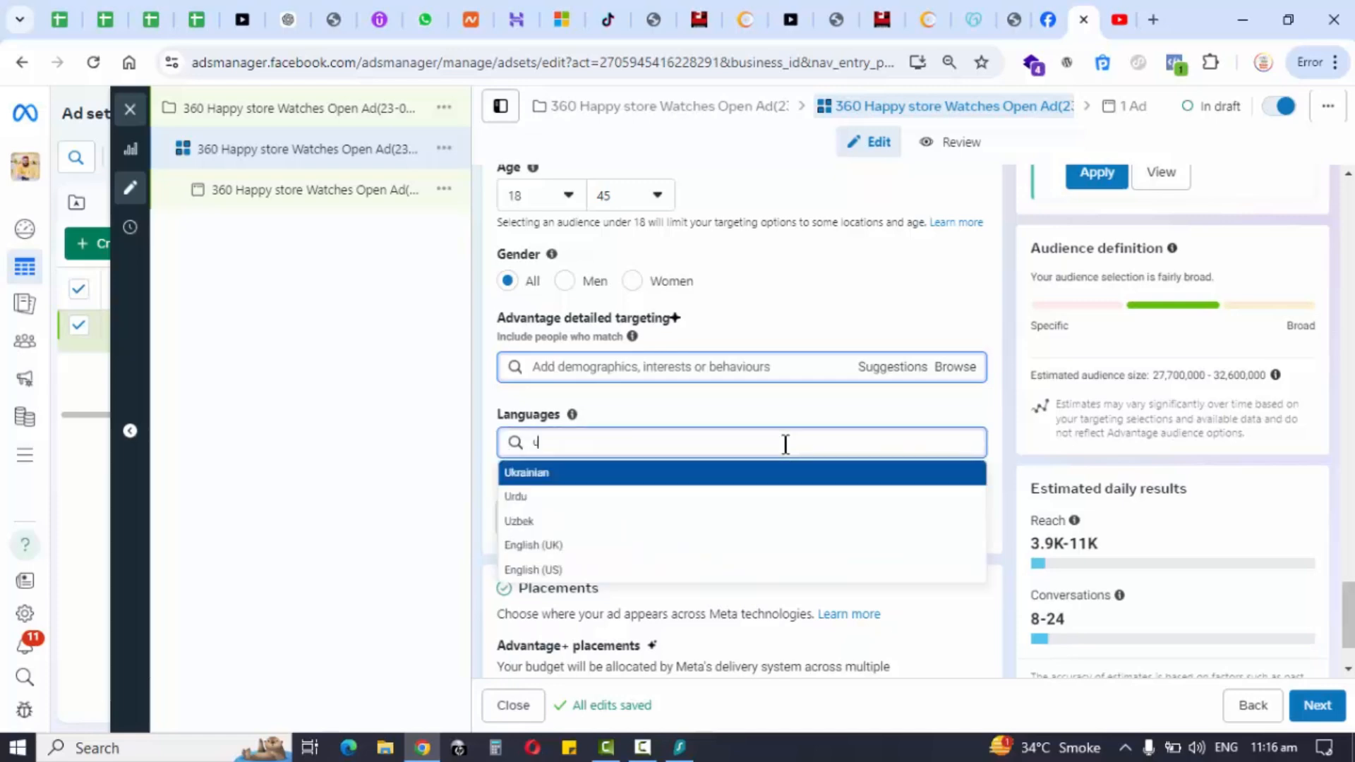
pyautogui.press('BackSpace')
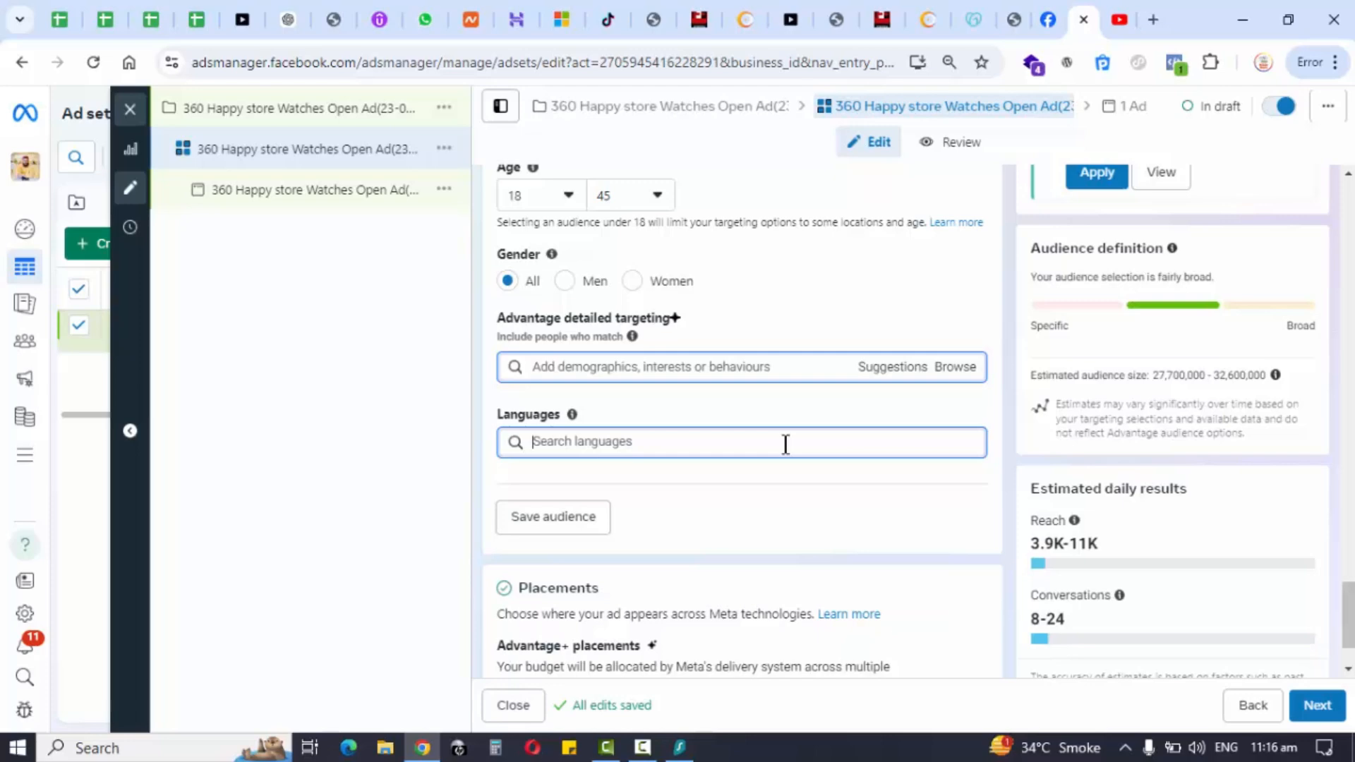
pyautogui.write('Ur')
pyautogui.press('Return')
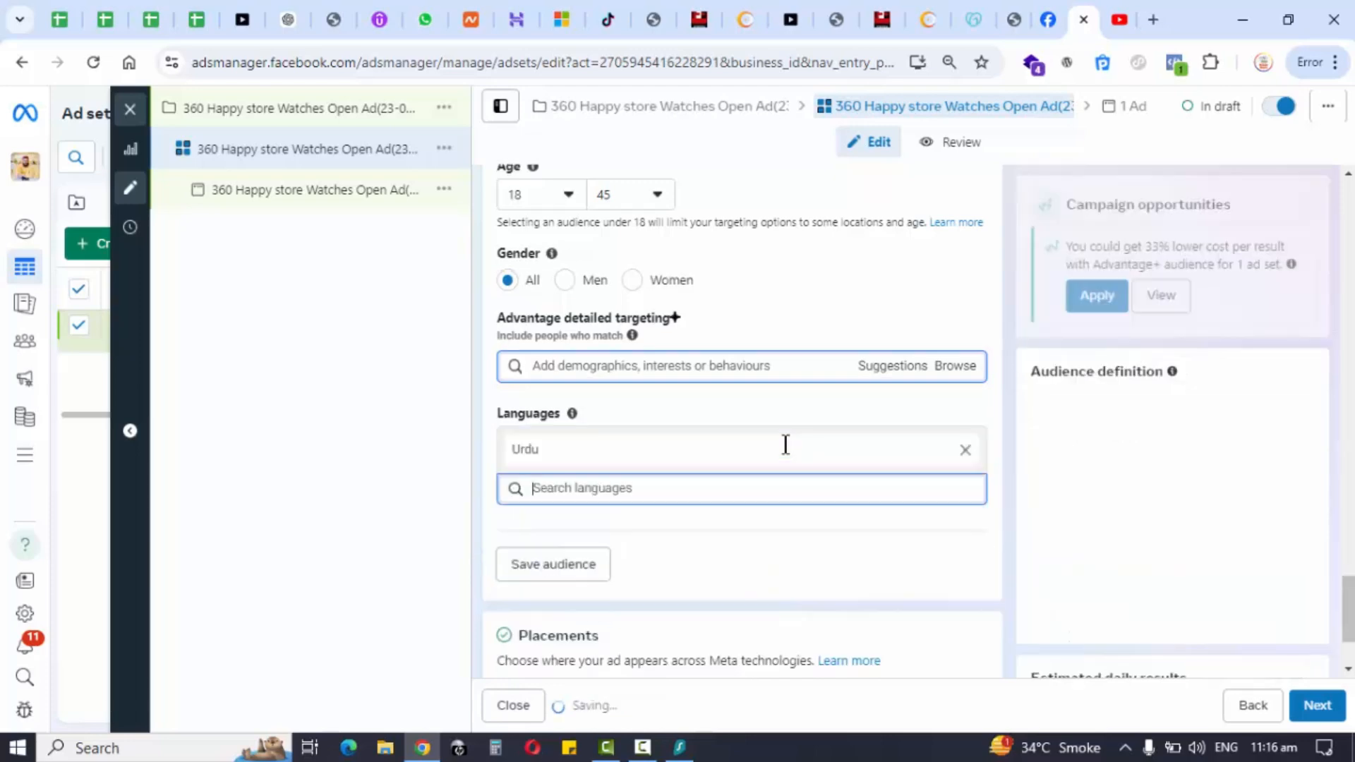
# Add Hindi, Pashto and Punjabi to the audience's languages
pyautogui.write('Hin')
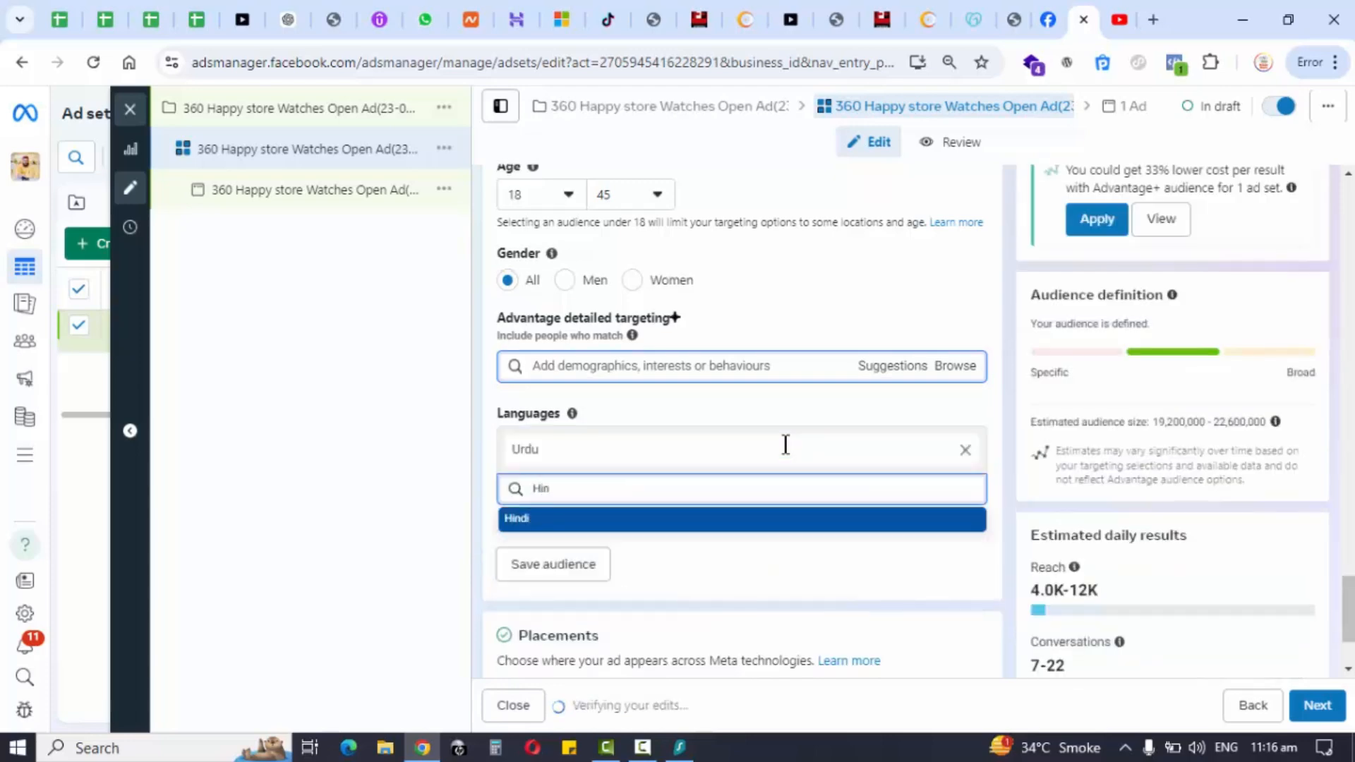
pyautogui.press('Return')
pyautogui.write('Pash')
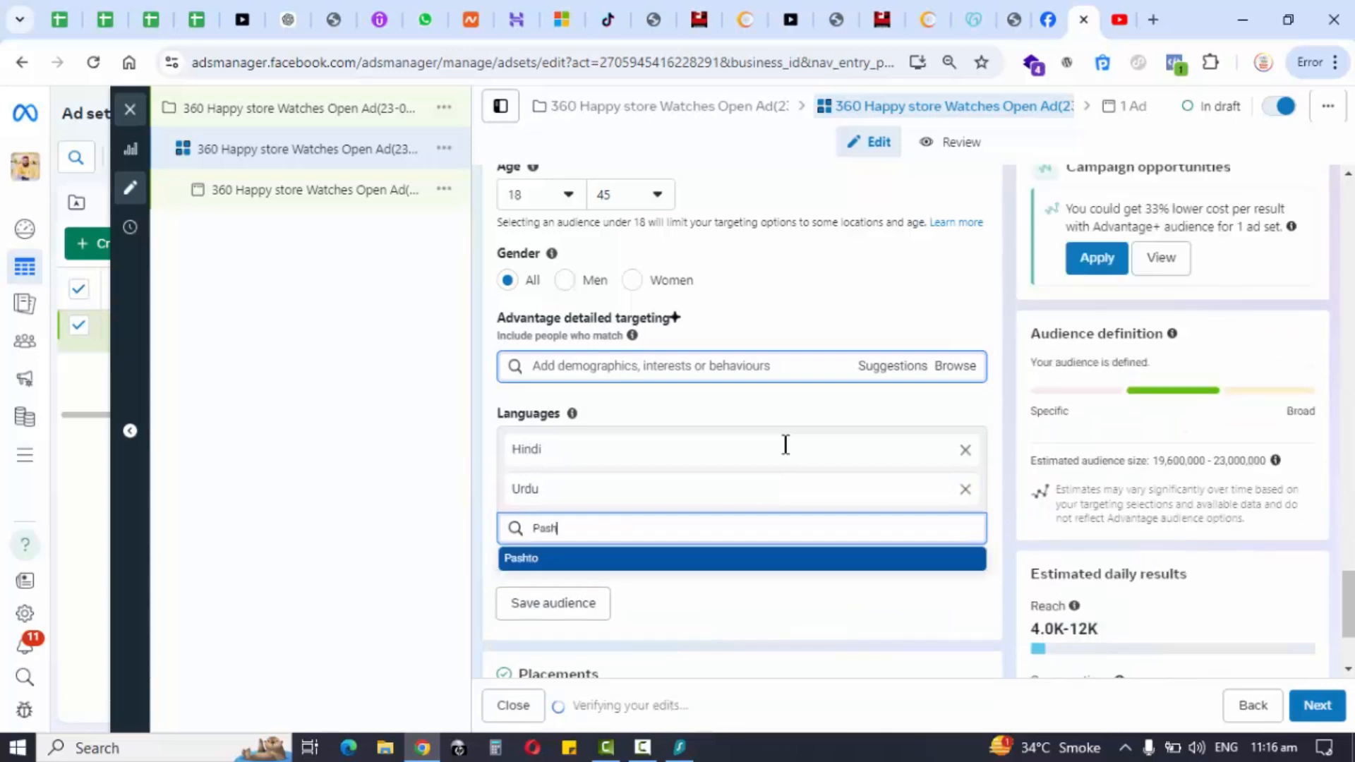
pyautogui.press('Return')
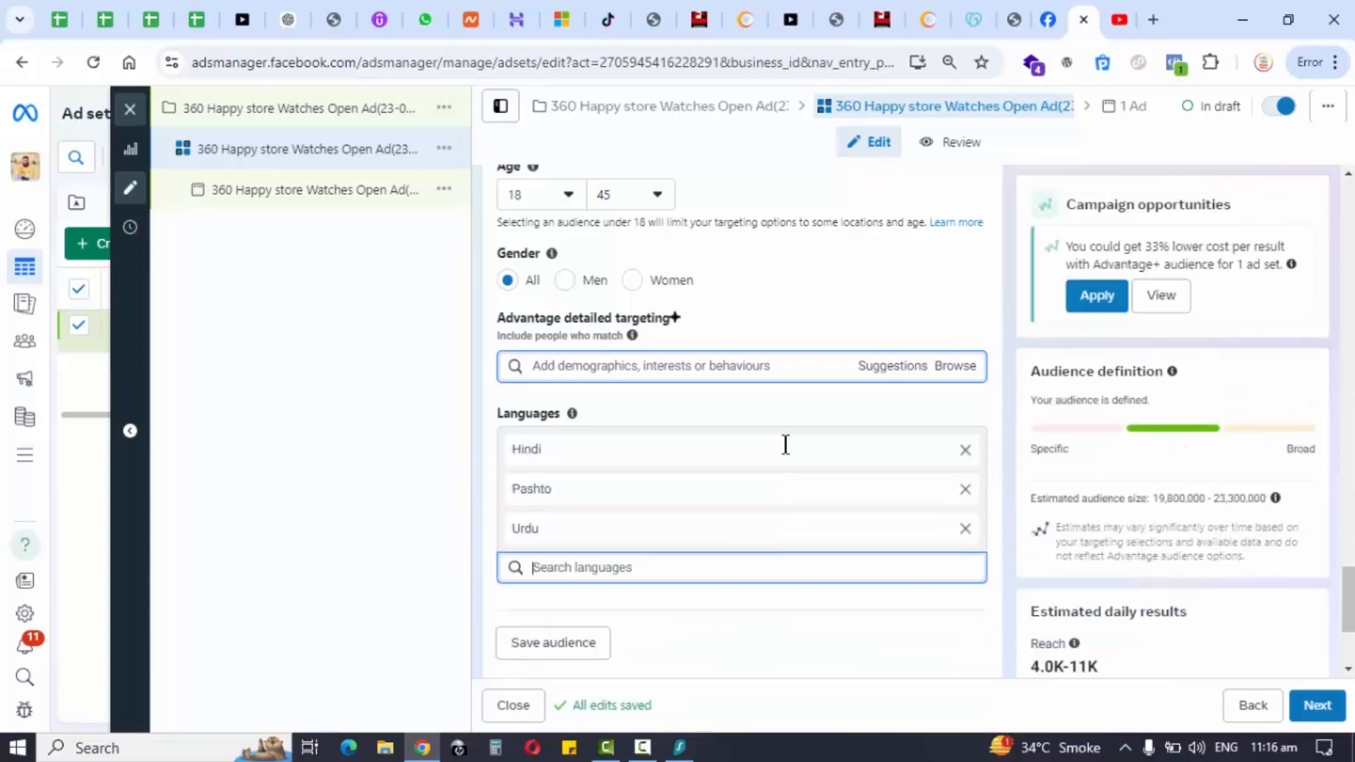
pyautogui.write('Punjab')
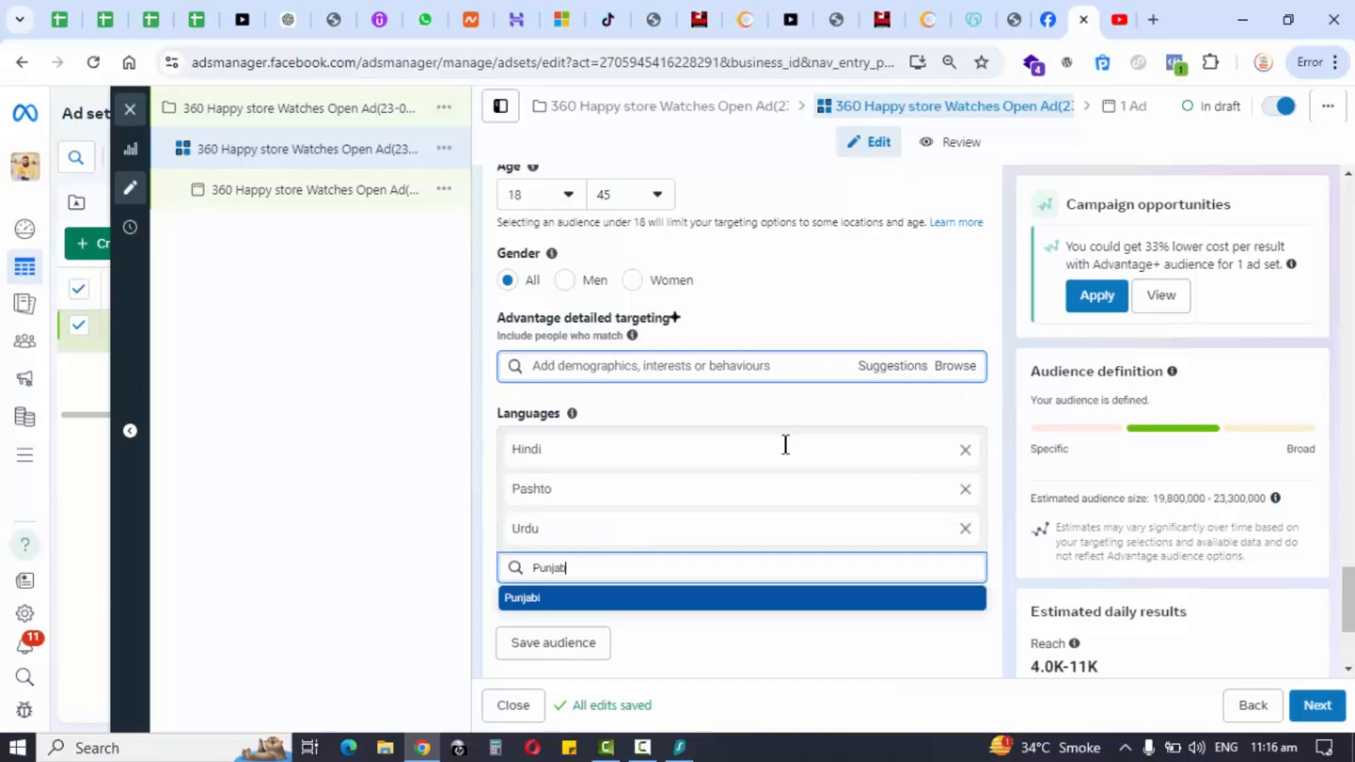
pyautogui.press('Return')
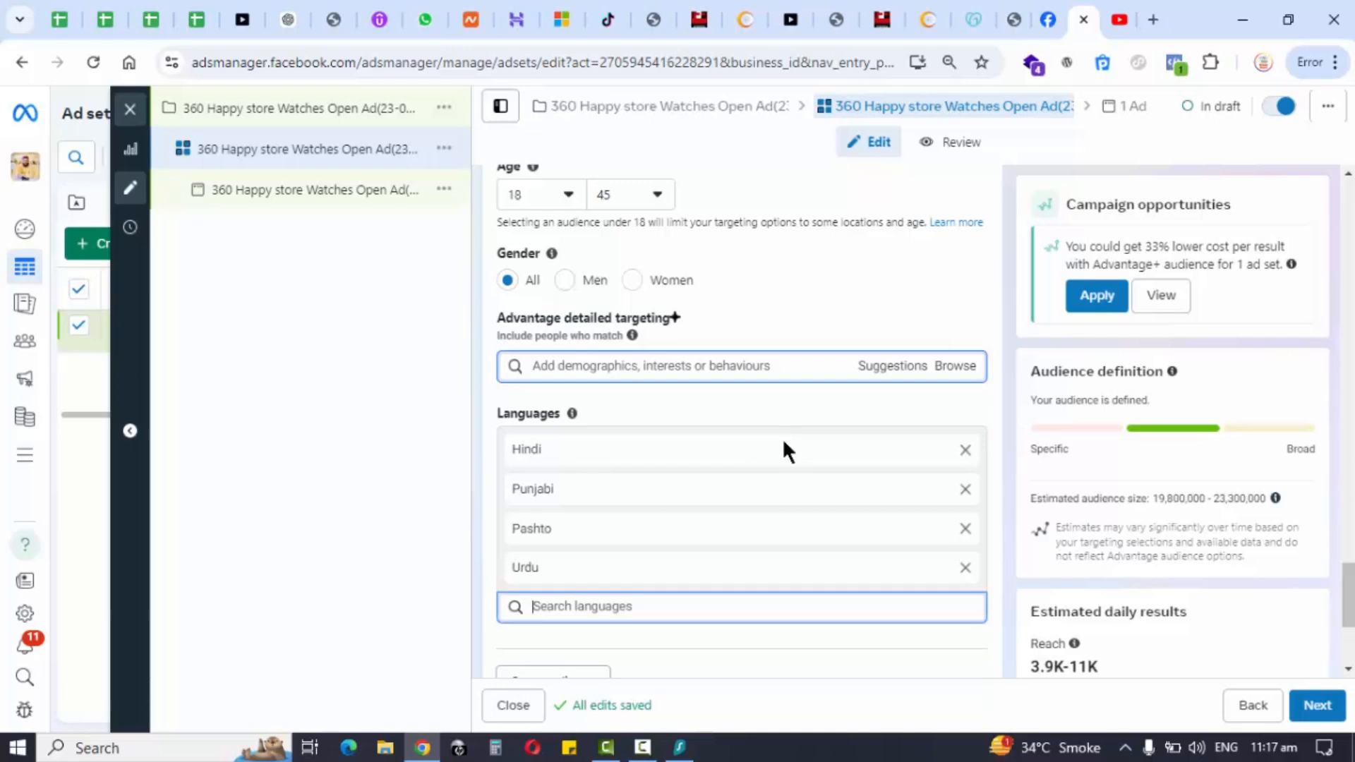
# Read the explanation of the language setting and remove Hindi, Punjabi, Pashto and Urdu from the audience
pyautogui.click(742, 365)
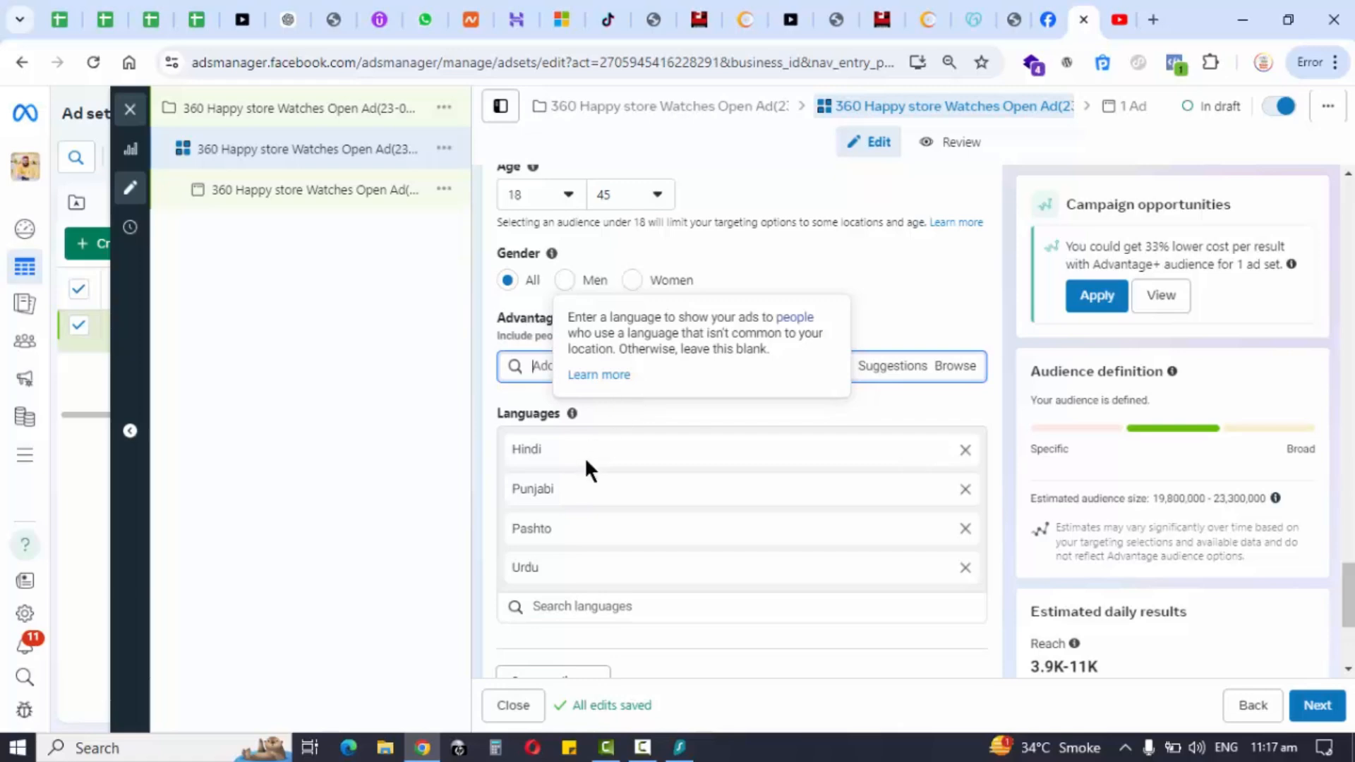
pyautogui.click(964, 450)
pyautogui.click(965, 451)
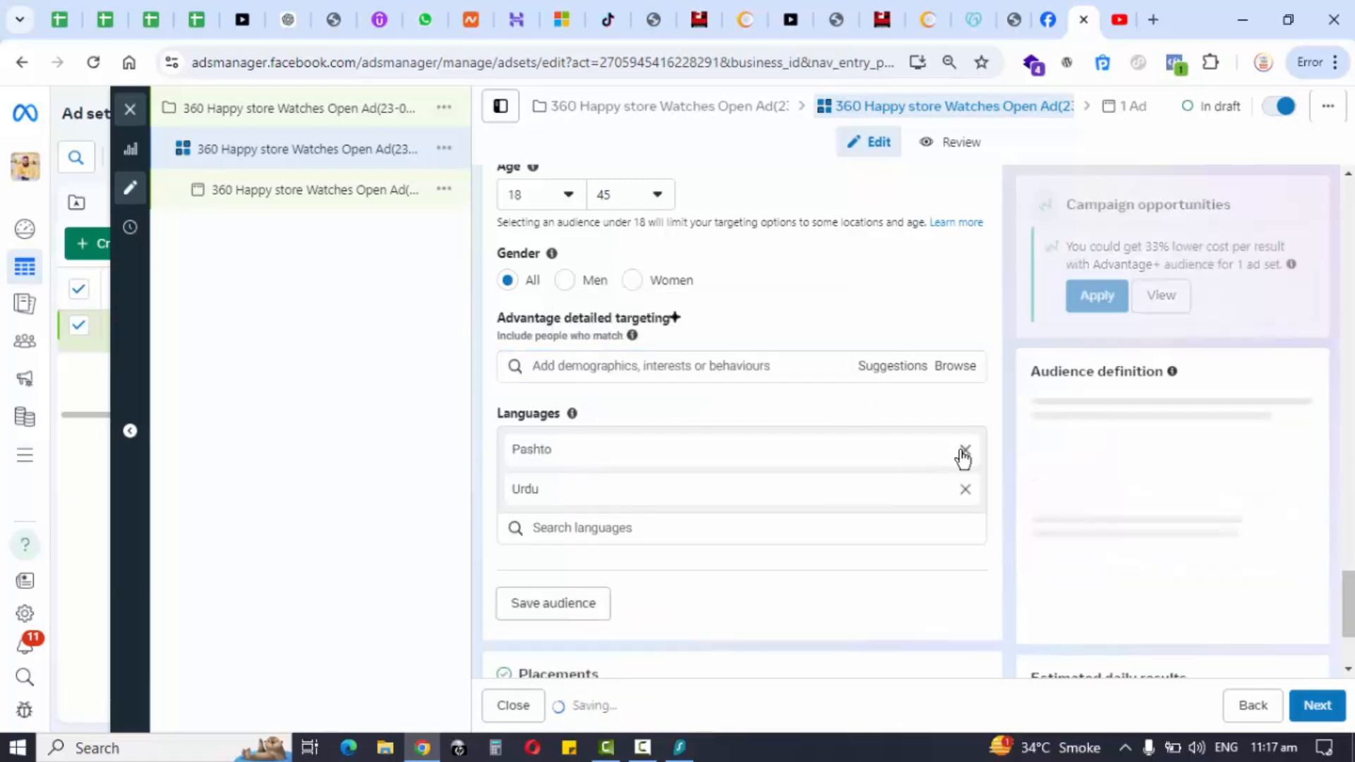
pyautogui.click(964, 451)
pyautogui.click(964, 450)
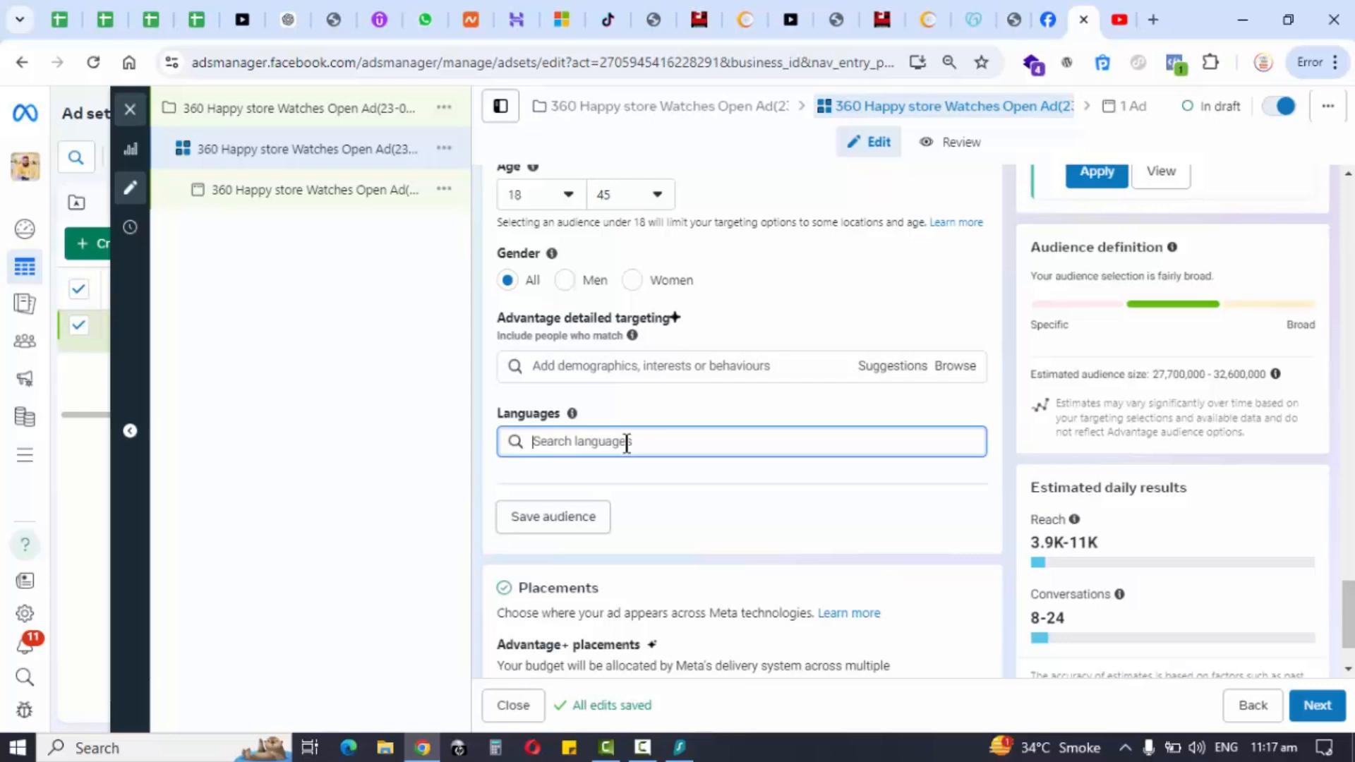
# Save the current targeting as a reusable audience named "my store audience"
pyautogui.scroll(-1, 628, 443)
pyautogui.scroll(1, 696, 351)
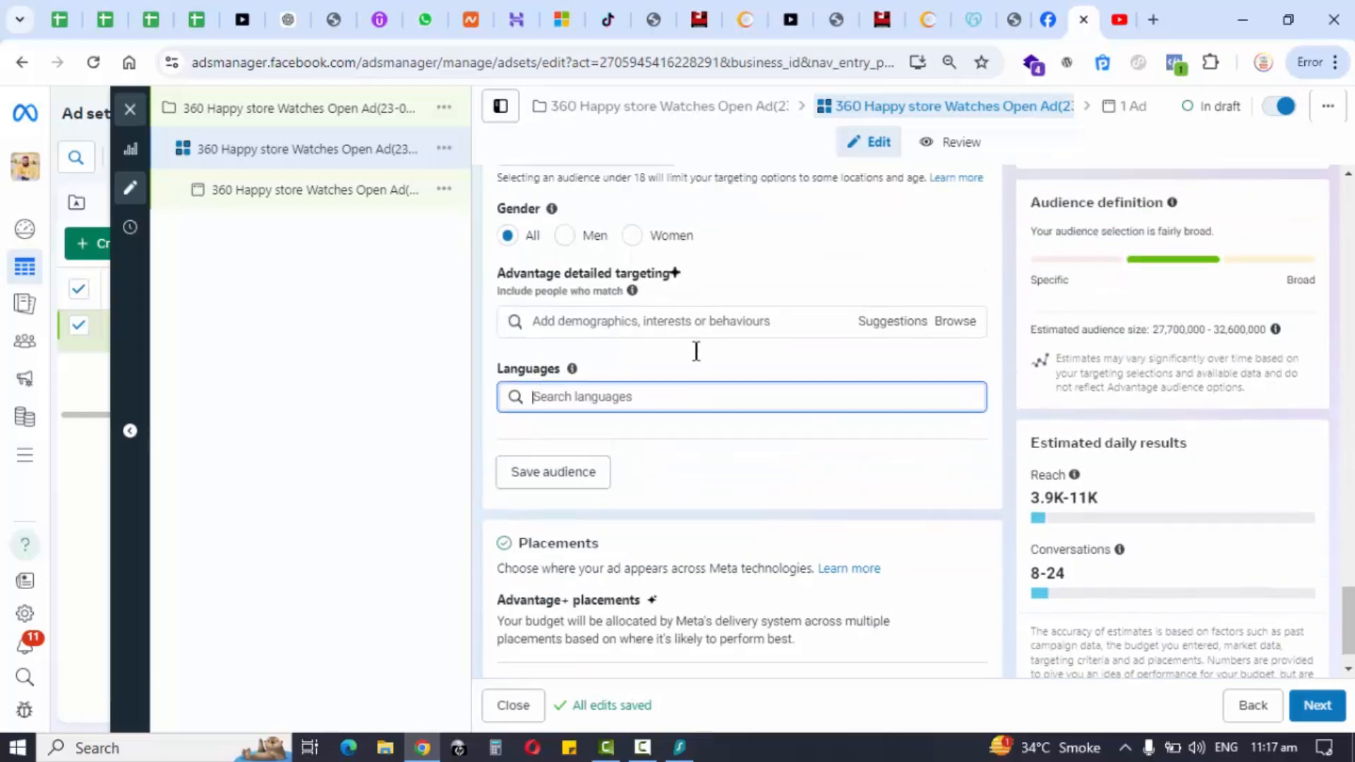
pyautogui.scroll(-1, 662, 346)
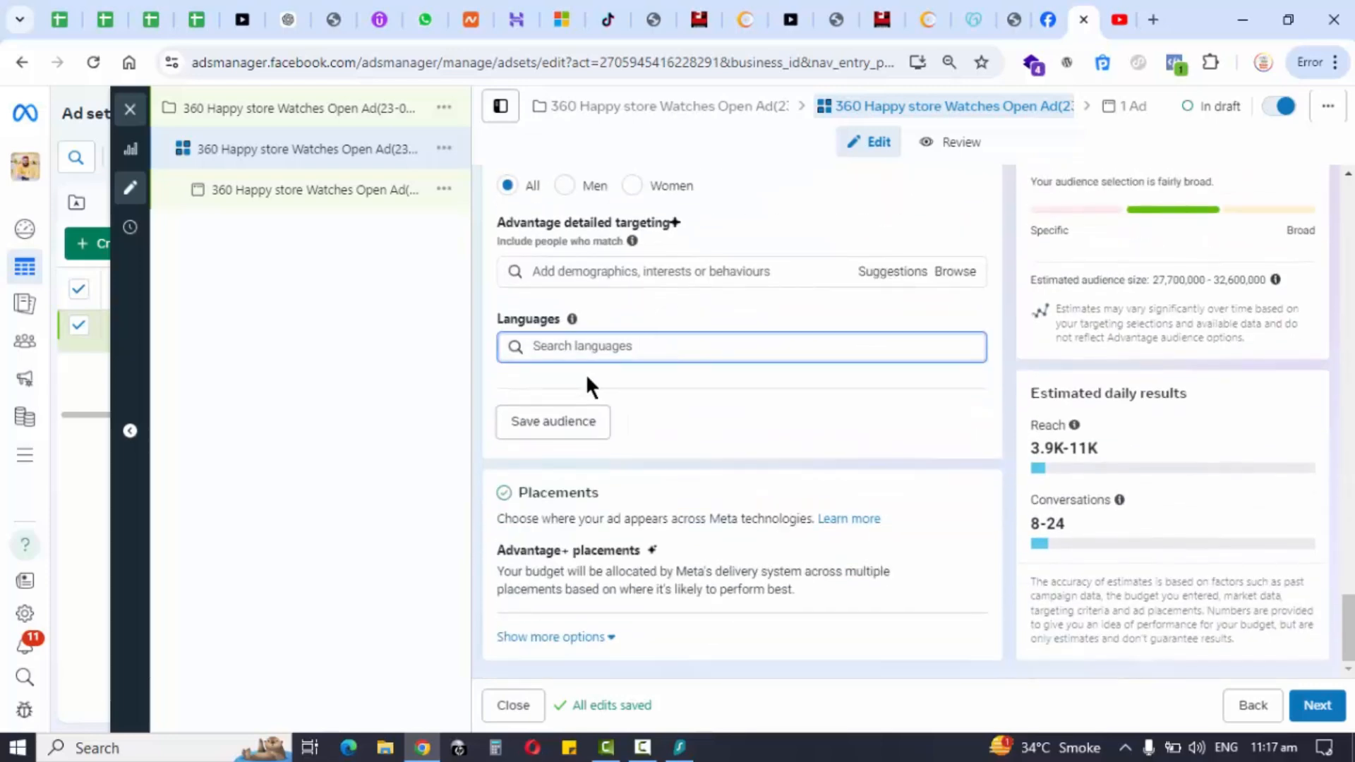
pyautogui.click(569, 422)
pyautogui.doubleClick(576, 261)
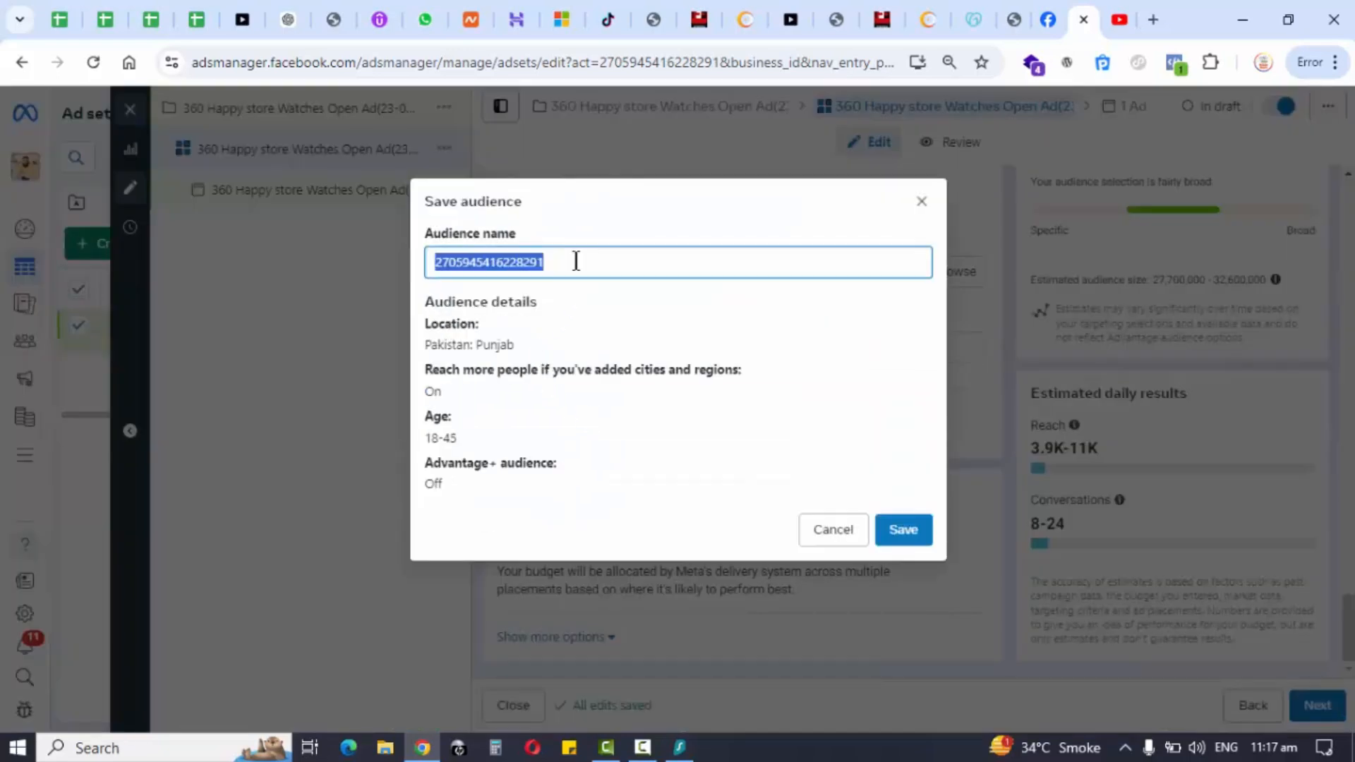
pyautogui.press('BackSpace')
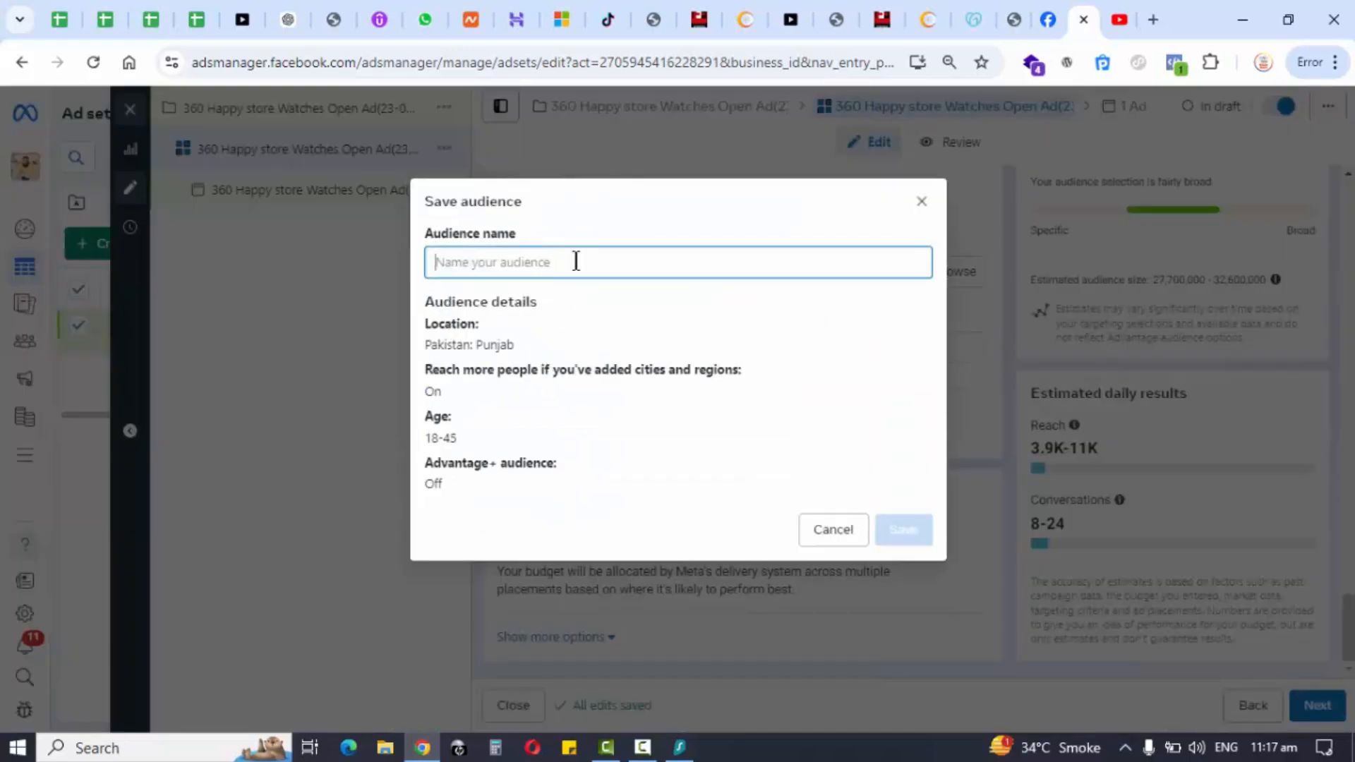
pyautogui.write('my store audienc')
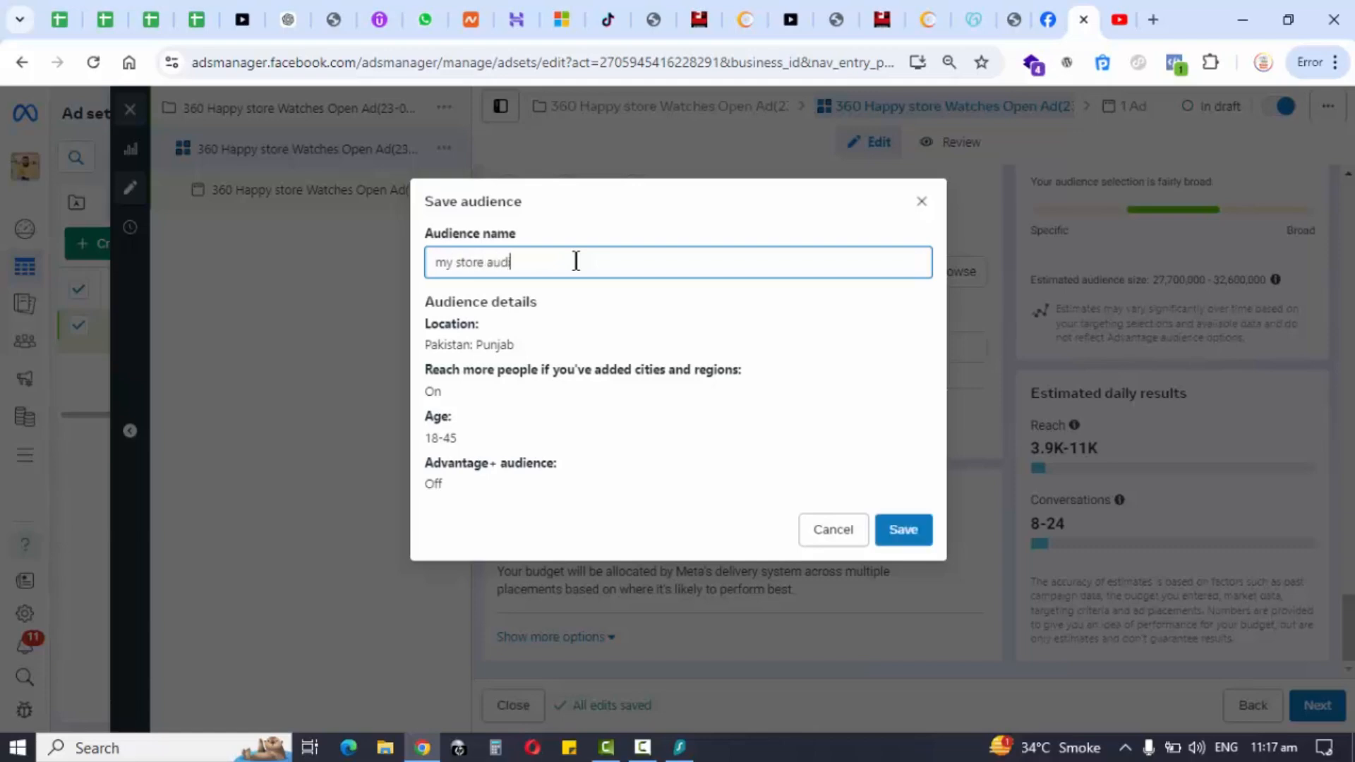
pyautogui.write('e')
pyautogui.click(891, 540)
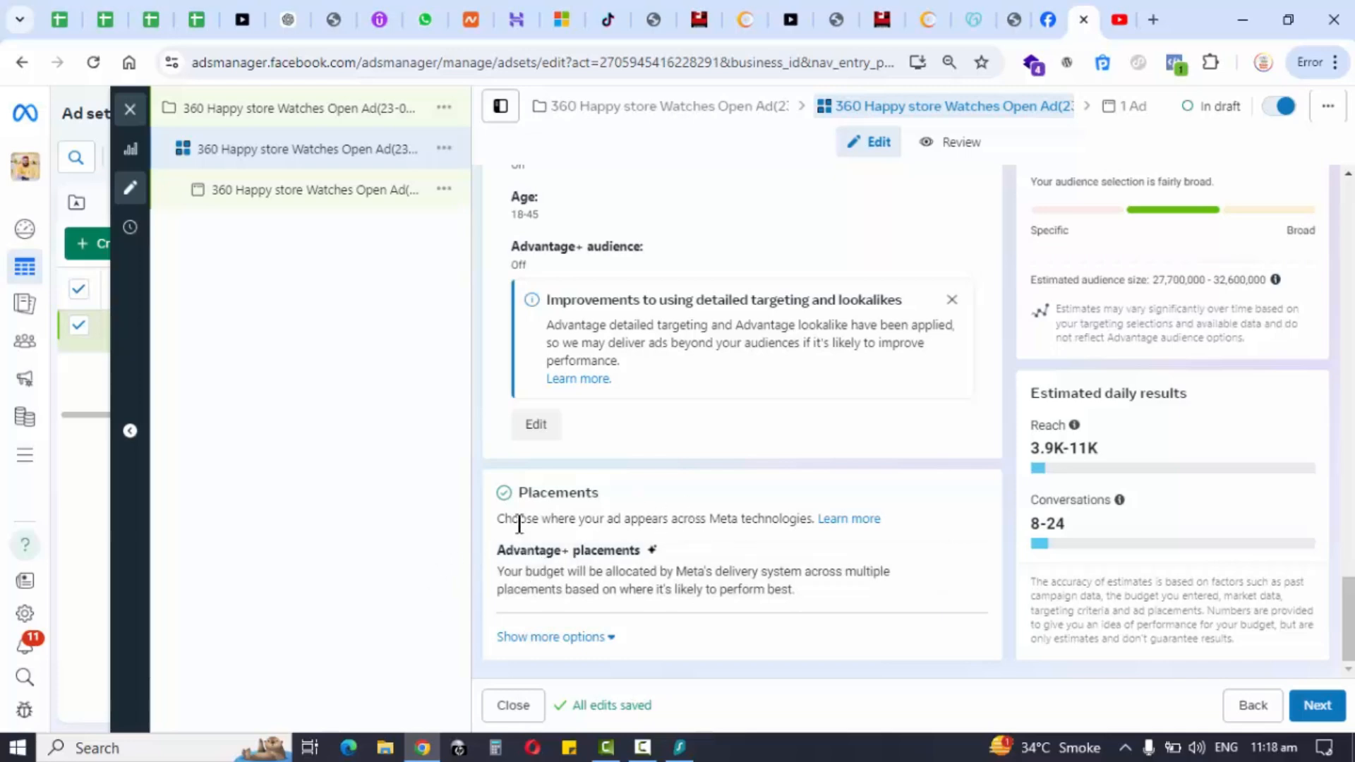
# Review the saved audience's details and switch the ad set from Advantage+ placements to Manual placements
pyautogui.scroll(8, 584, 466)
pyautogui.scroll(-8, 586, 472)
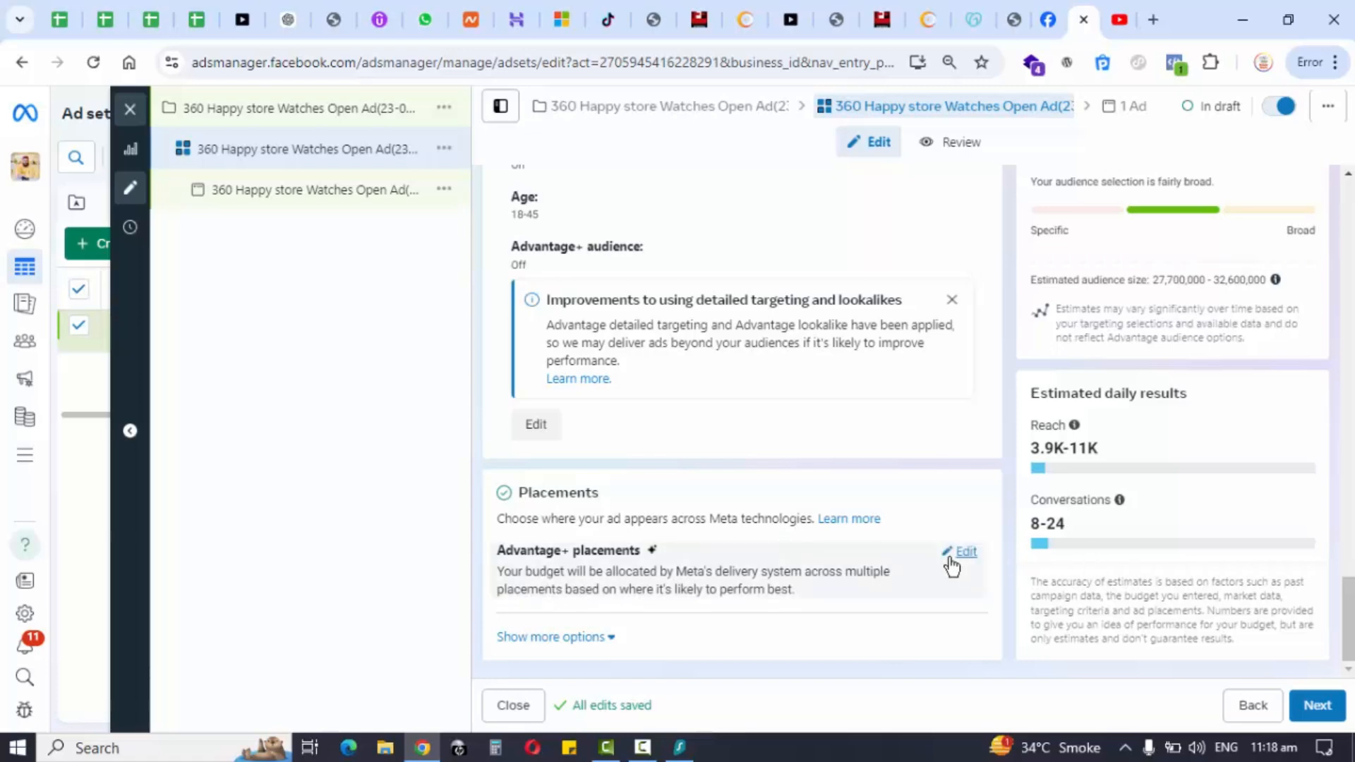
pyautogui.click(954, 553)
pyautogui.scroll(-1, 705, 479)
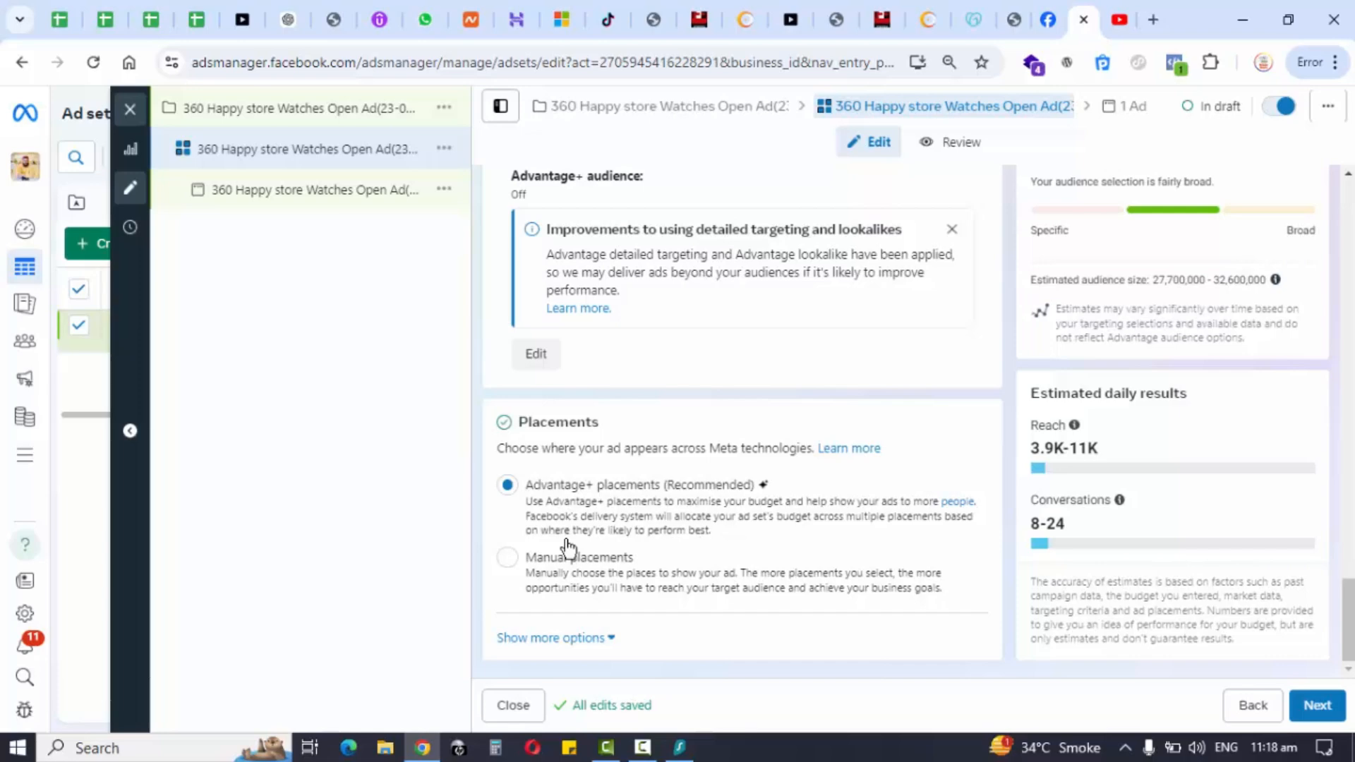
pyautogui.click(506, 576)
pyautogui.scroll(-3, 509, 494)
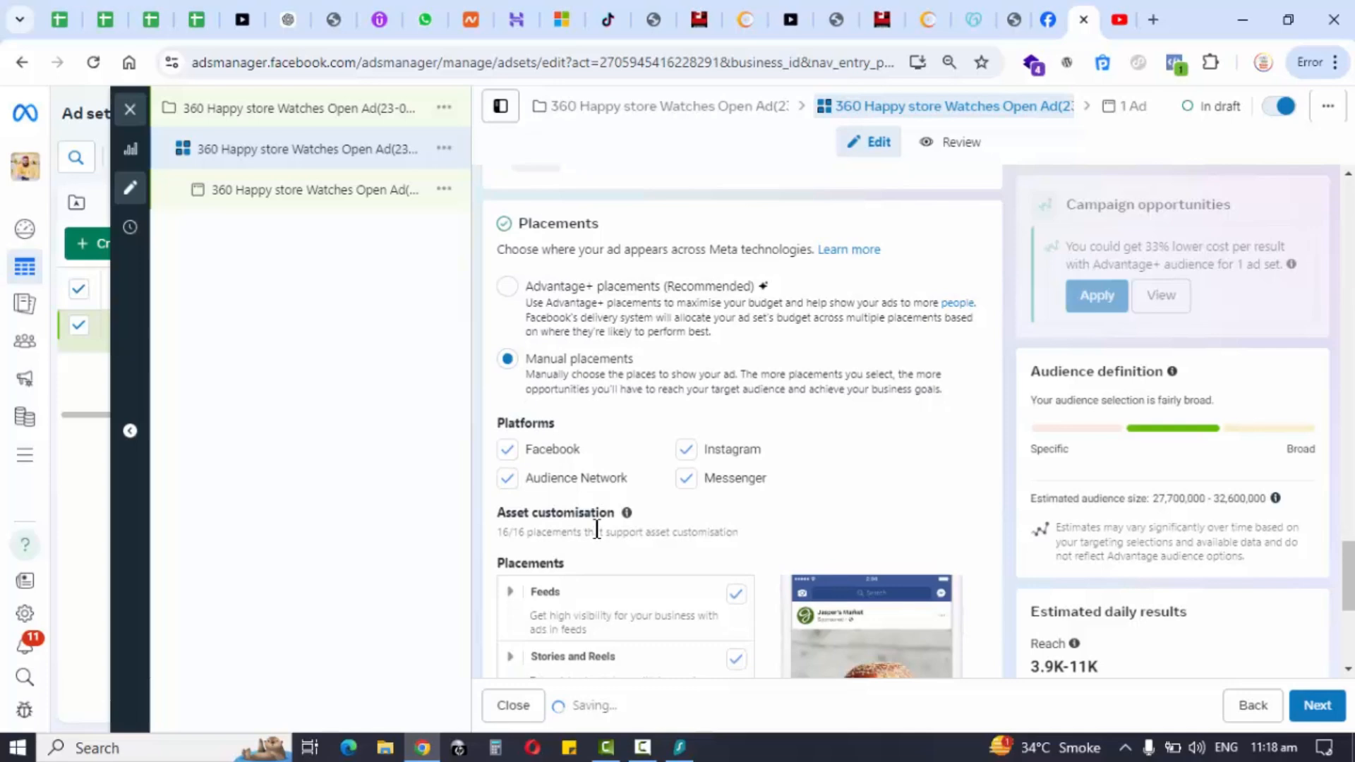
# Deselect the Audience Network, Messenger and Facebook platforms so the manual placements cover only Instagram
pyautogui.click(506, 480)
pyautogui.click(686, 479)
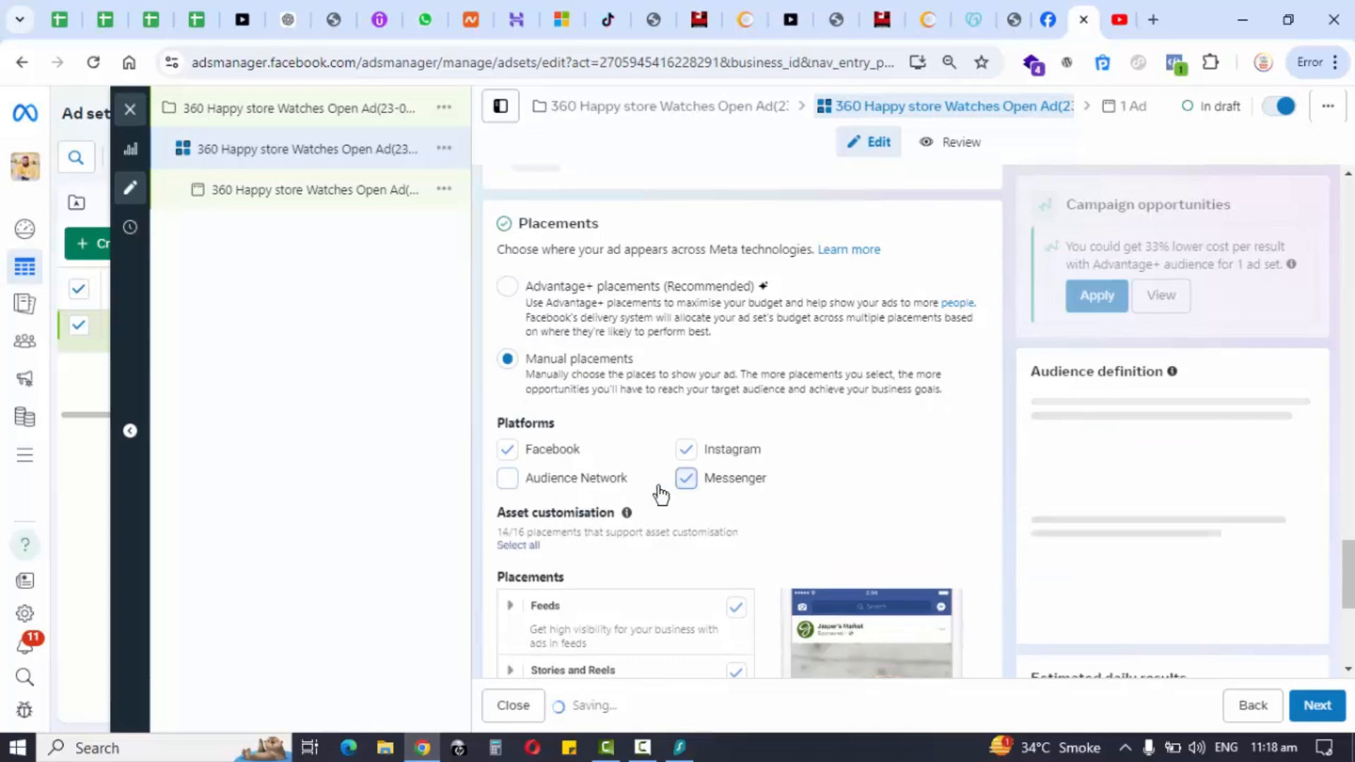
pyautogui.click(509, 450)
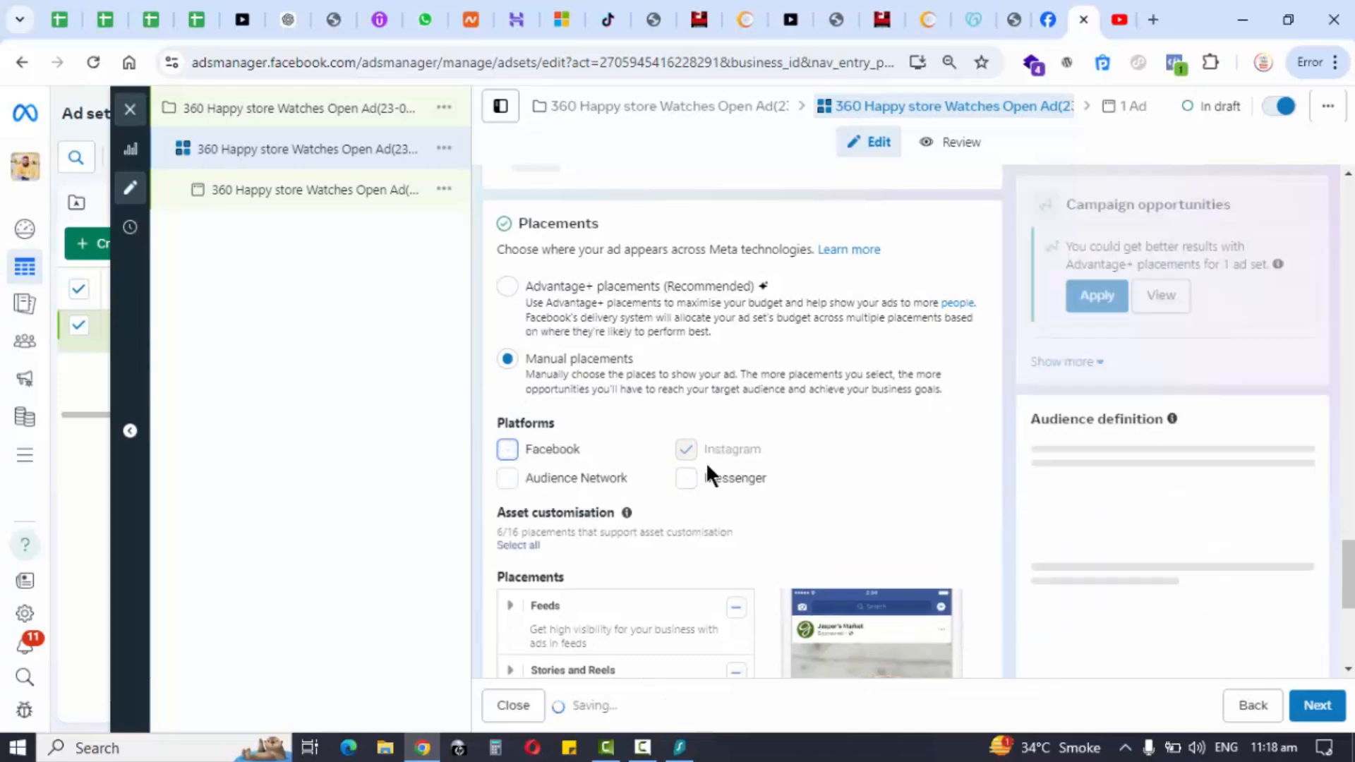
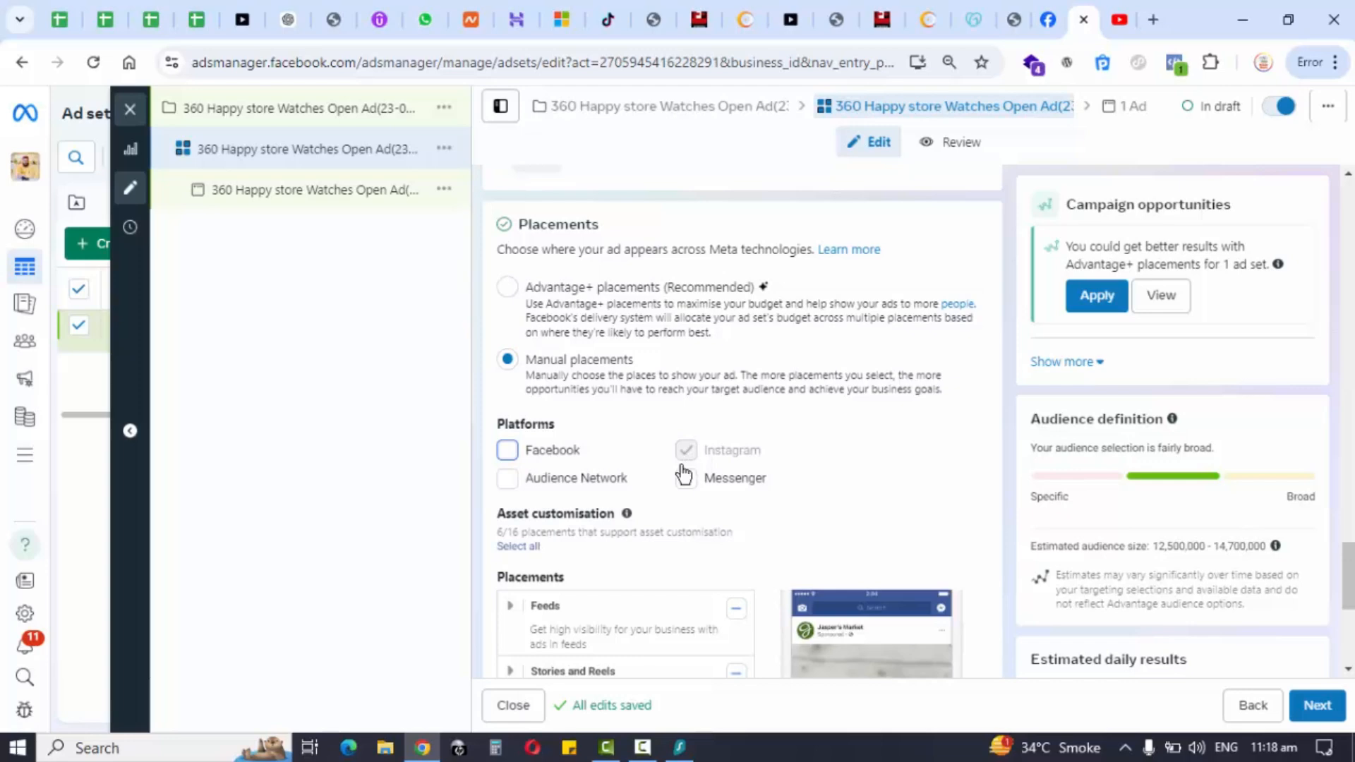
# Try adding the in-stream ads and search results placements, and deselect both again
pyautogui.scroll(-2, 683, 473)
pyautogui.scroll(-2, 681, 464)
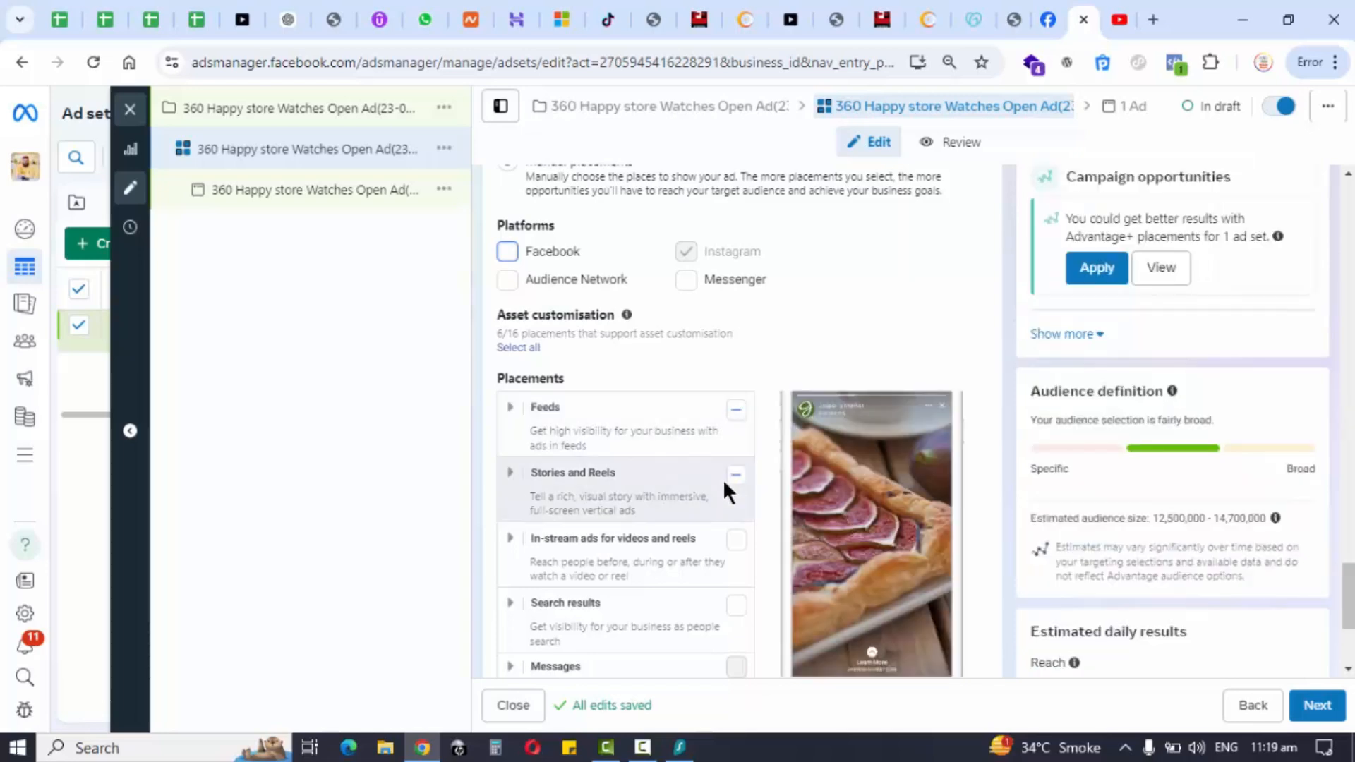
pyautogui.scroll(-2, 740, 480)
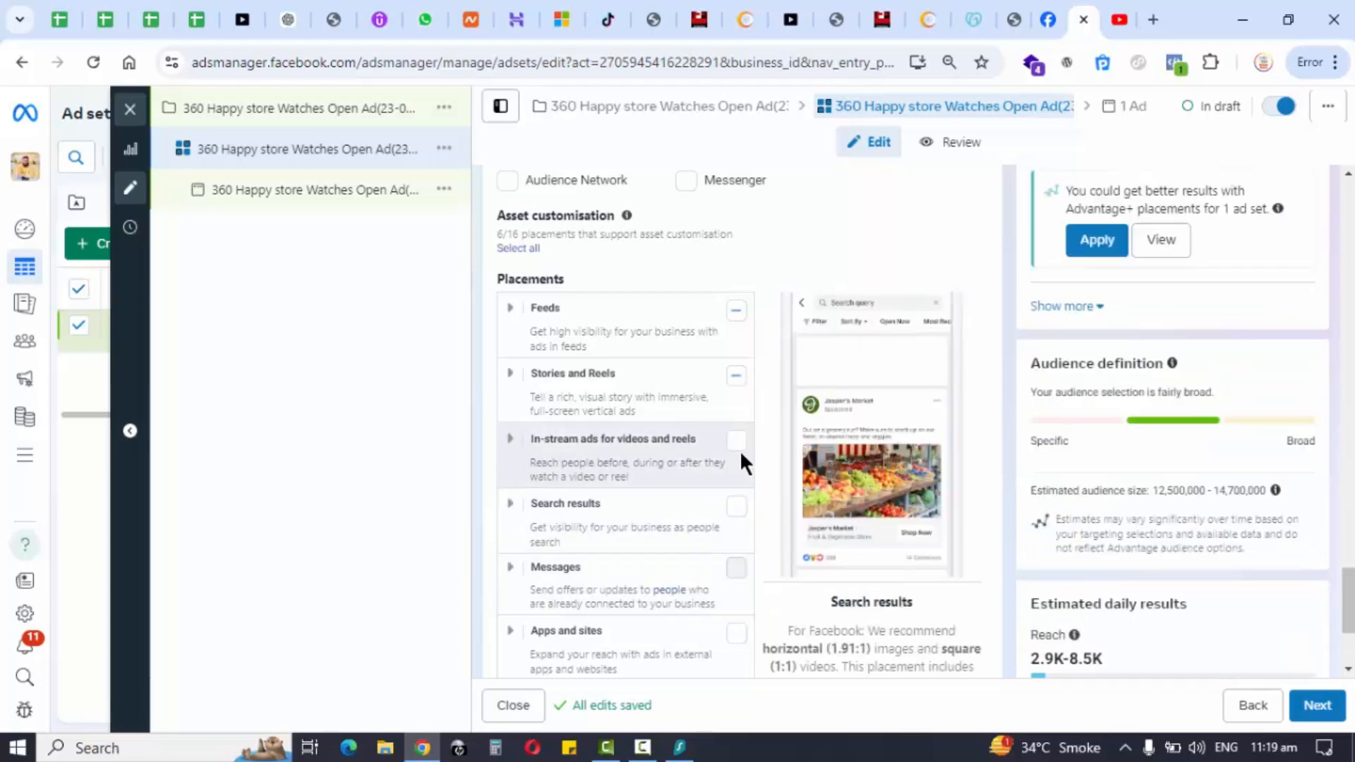
pyautogui.click(736, 440)
pyautogui.click(736, 506)
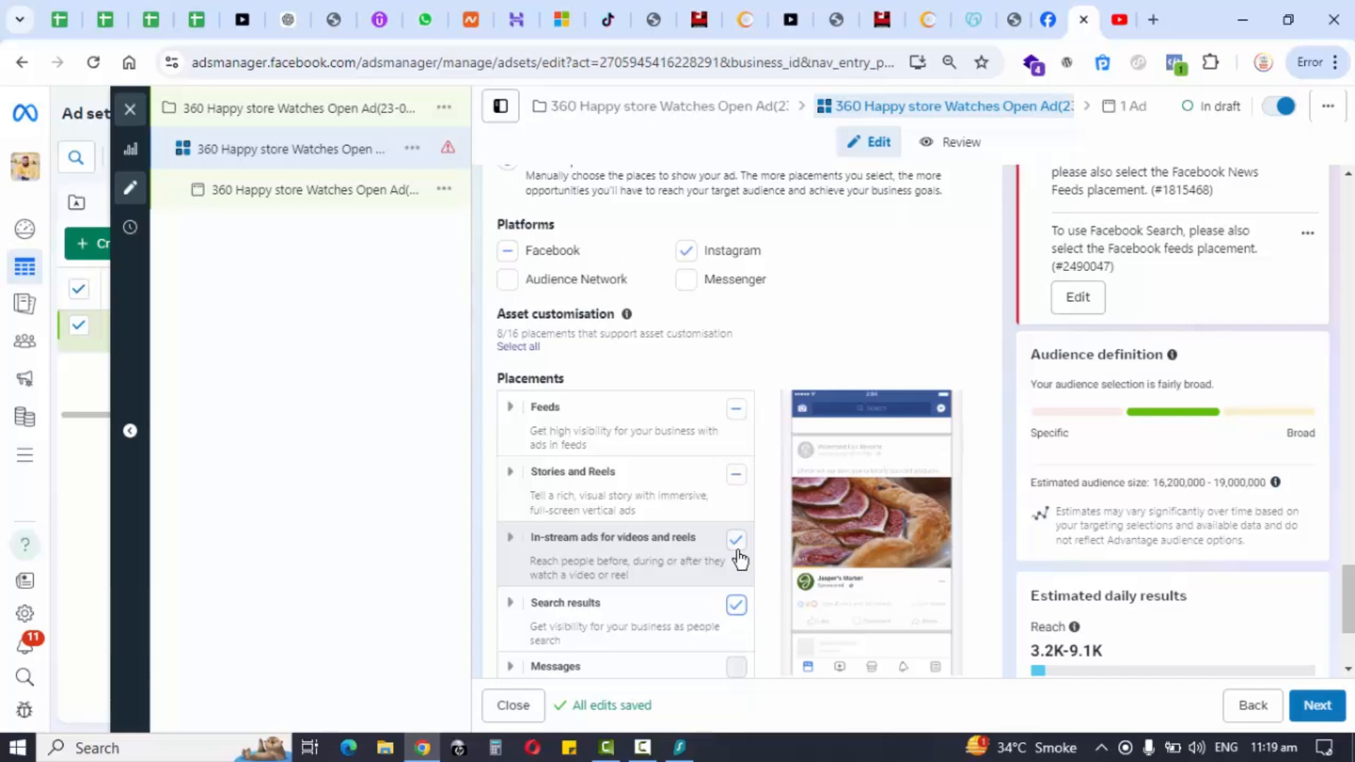
pyautogui.click(736, 542)
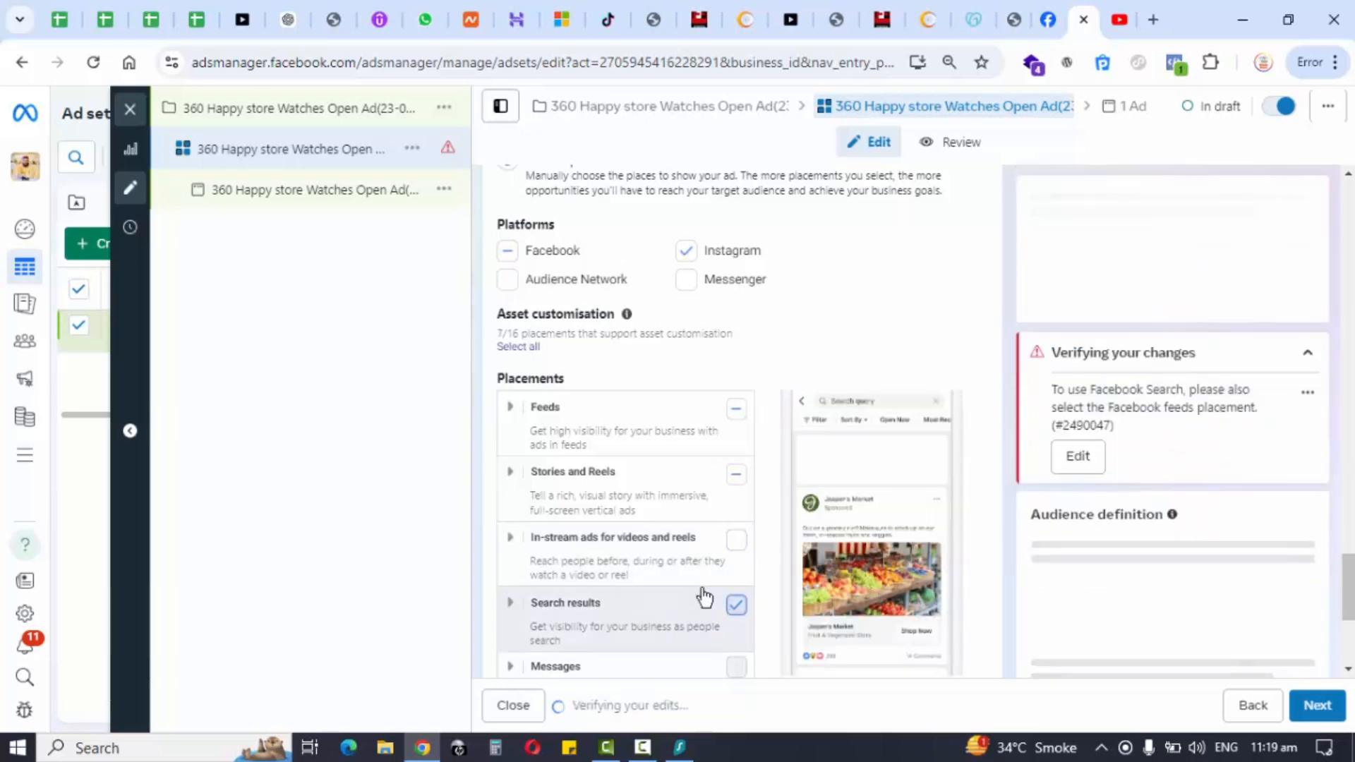
pyautogui.click(736, 605)
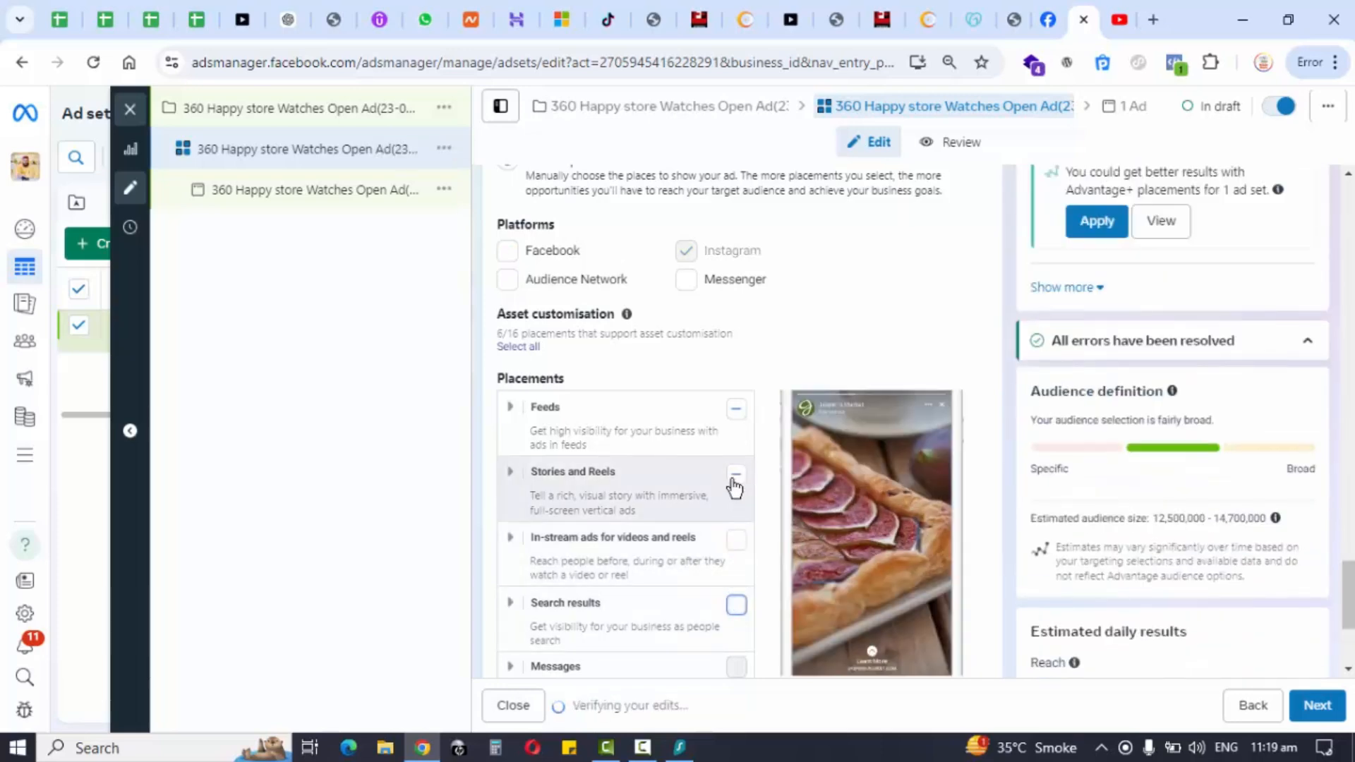
# Reselect the Facebook platform alongside Instagram and leave Messenger deselected in the manual placements
pyautogui.scroll(-2, 692, 494)
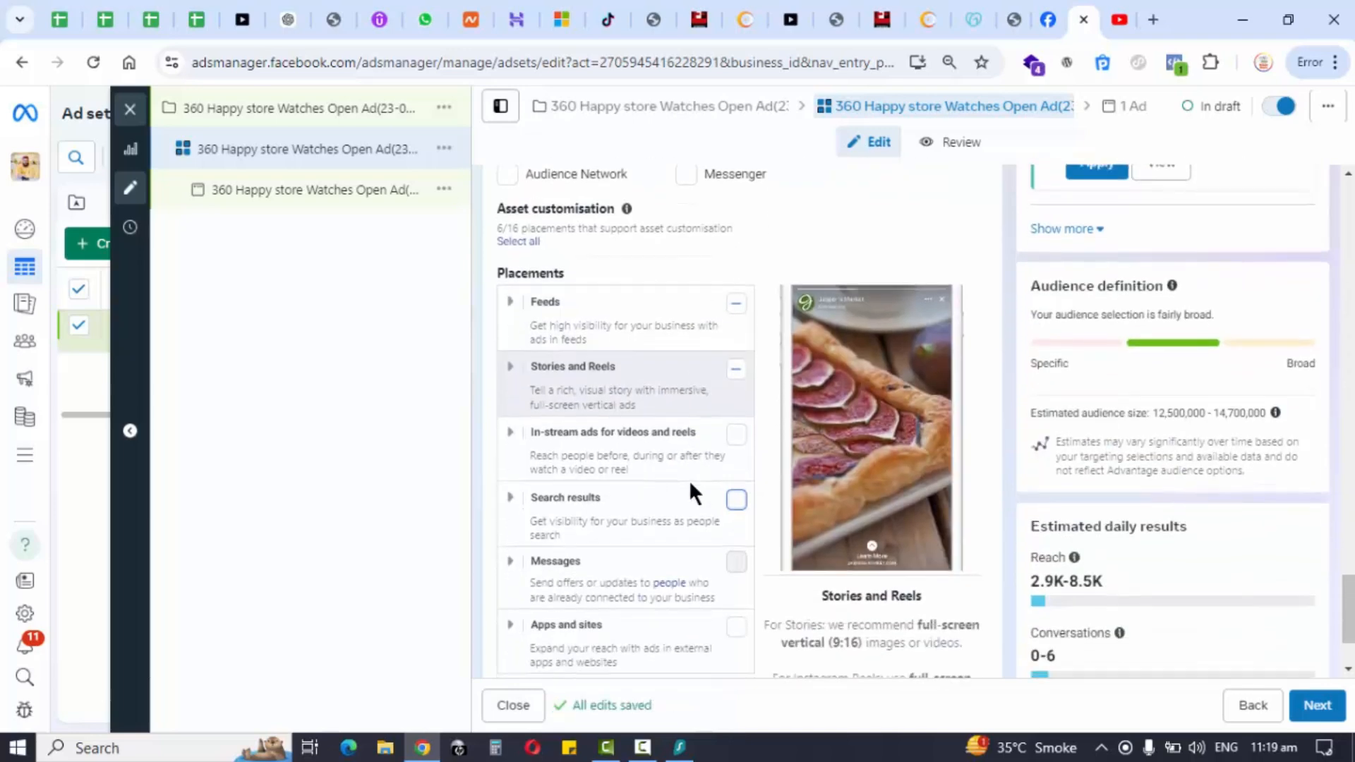
pyautogui.scroll(-2, 691, 484)
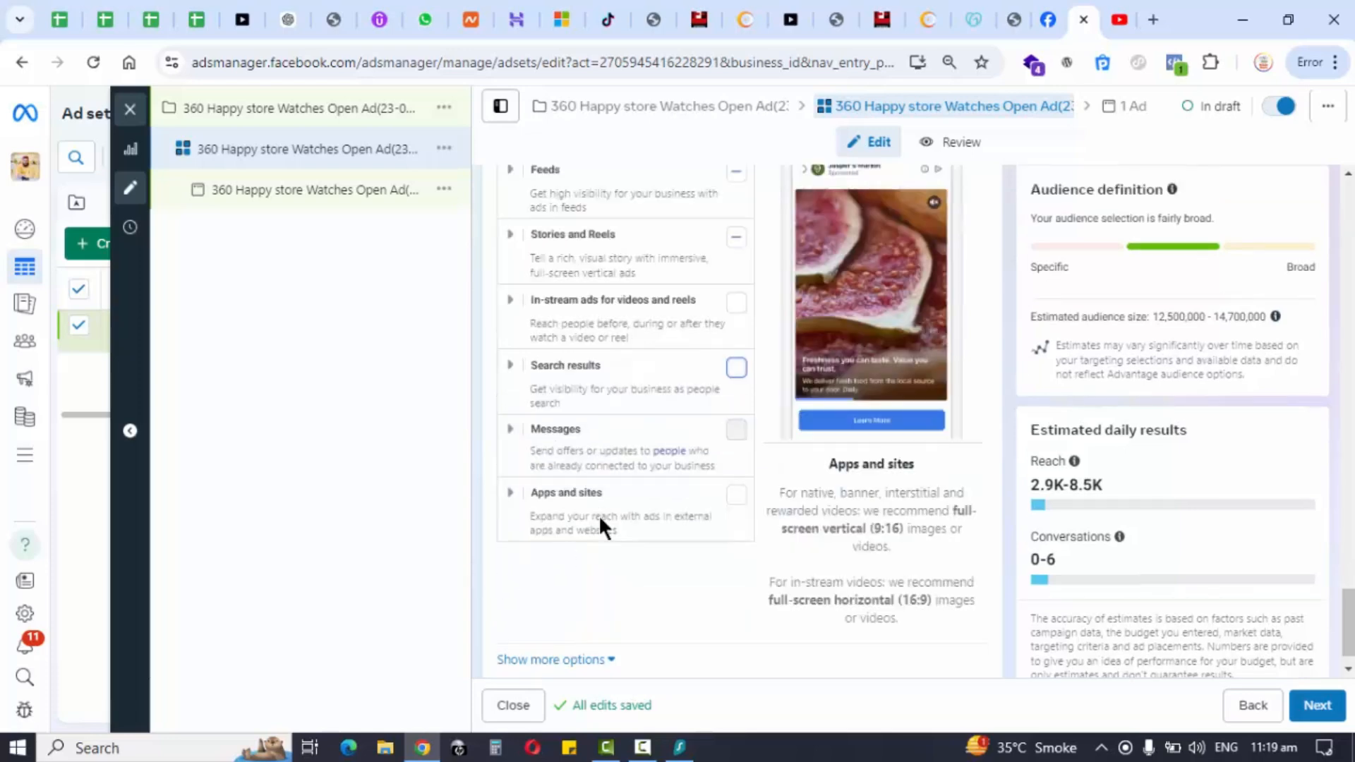
pyautogui.scroll(7, 600, 524)
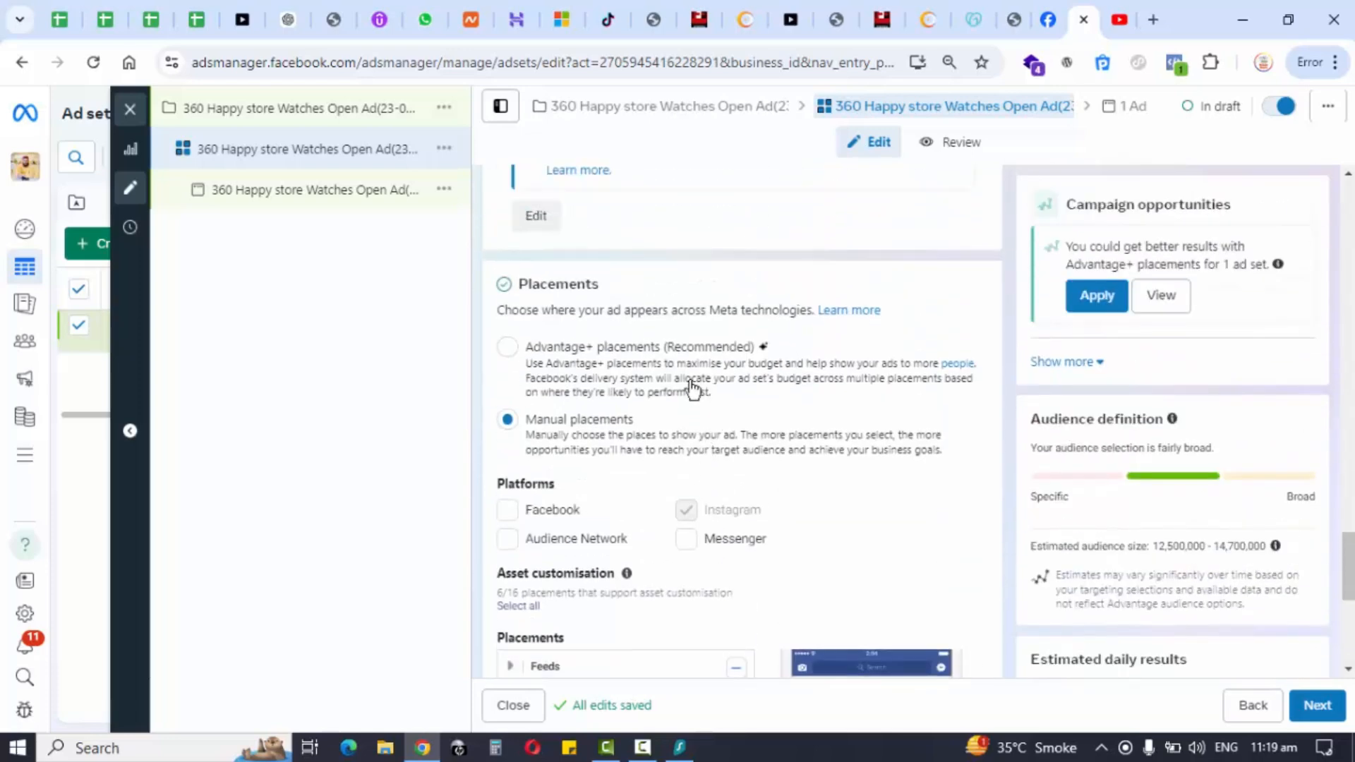
pyautogui.click(507, 510)
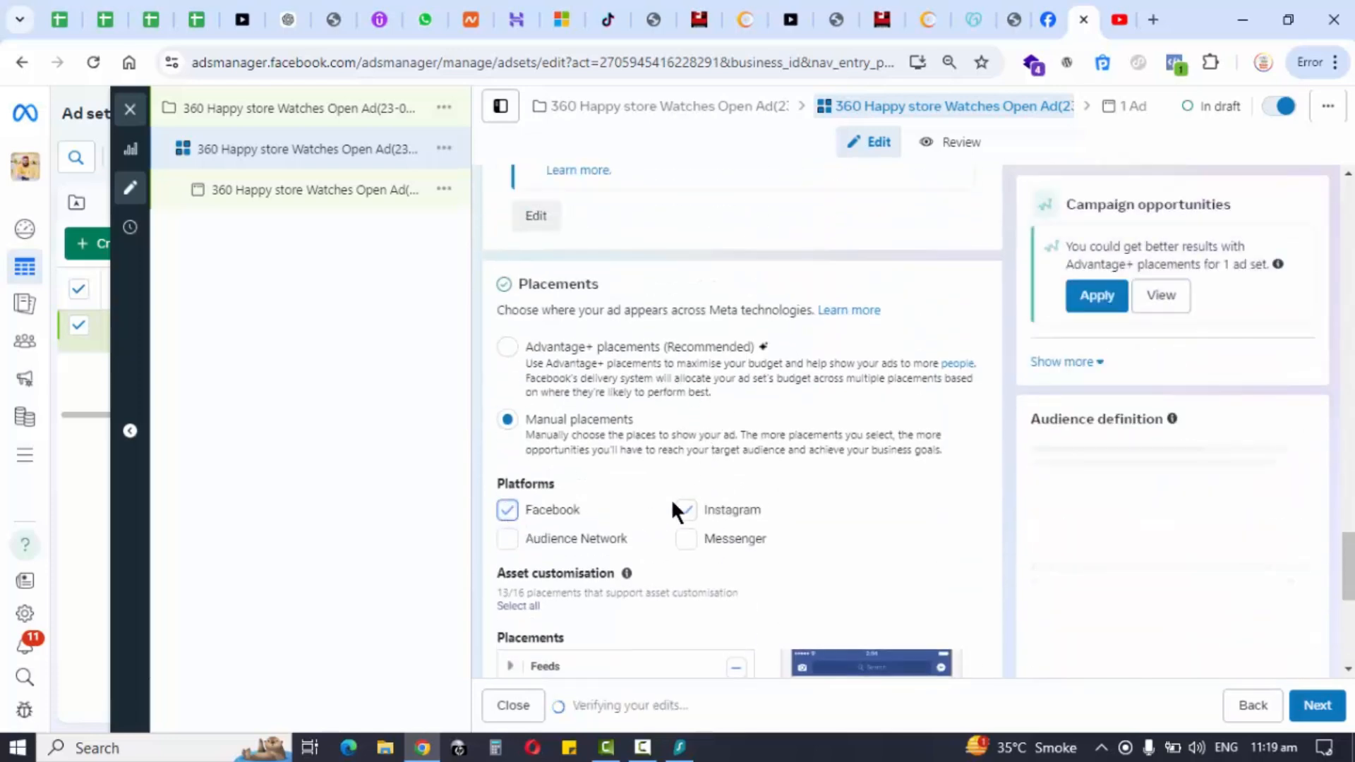
pyautogui.click(686, 542)
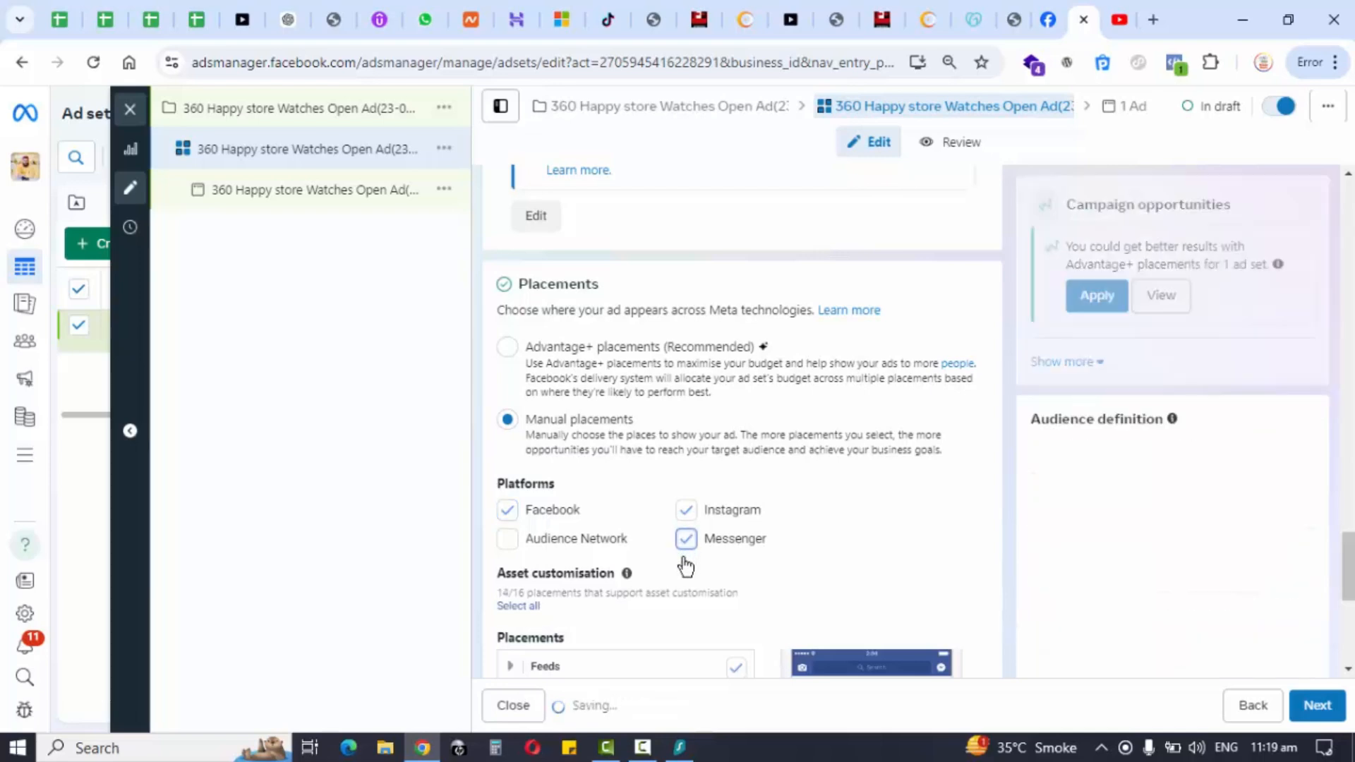
pyautogui.click(686, 542)
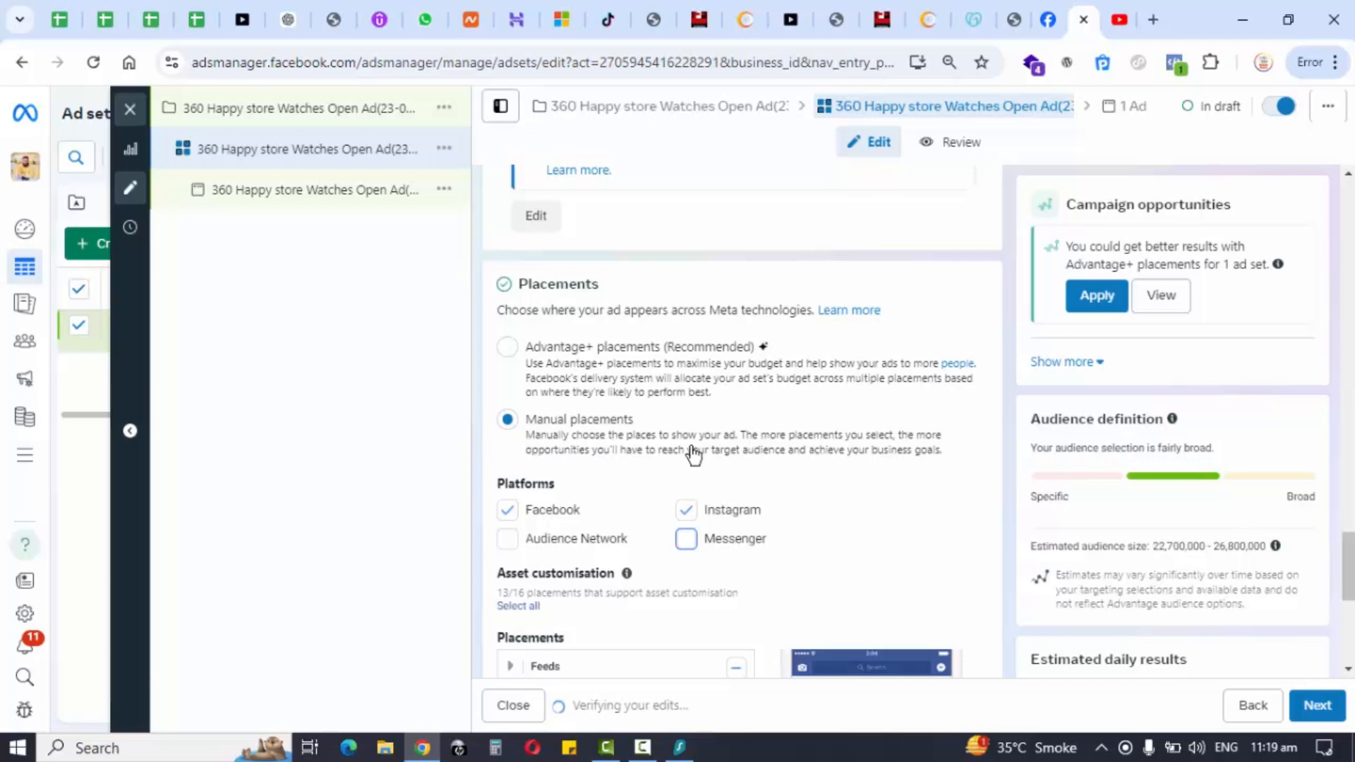
pyautogui.scroll(-8, 694, 454)
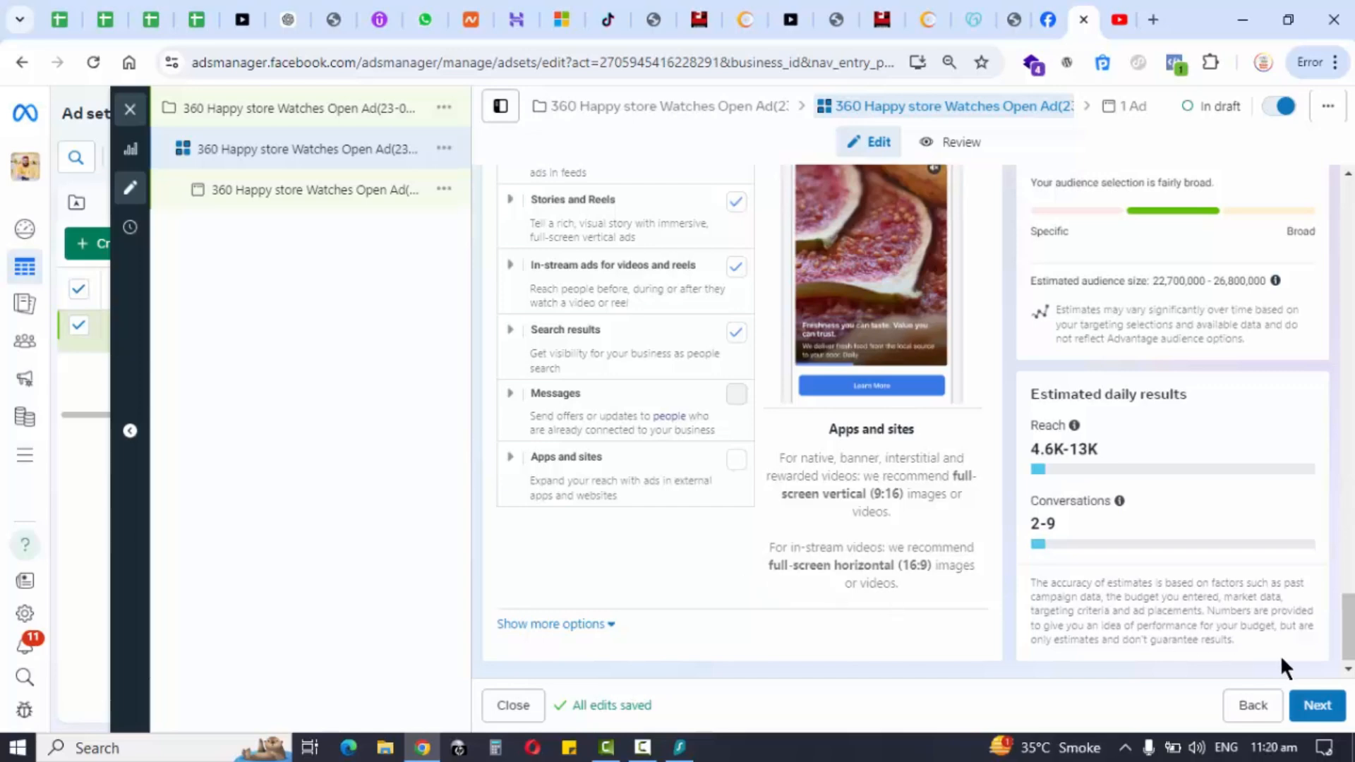
# Reopen the ad set, review its settings and switch its placements to Advantage+ placements
pyautogui.click(1297, 715)
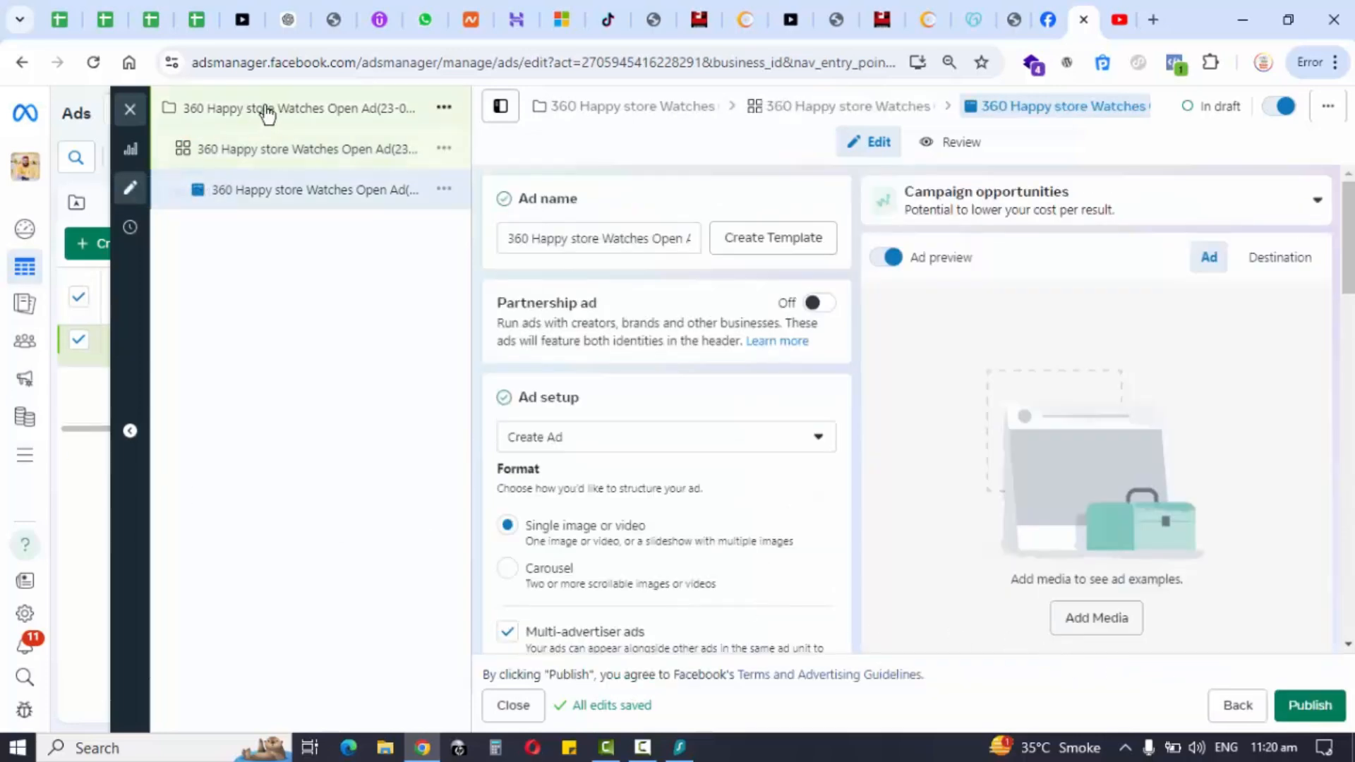
pyautogui.click(287, 151)
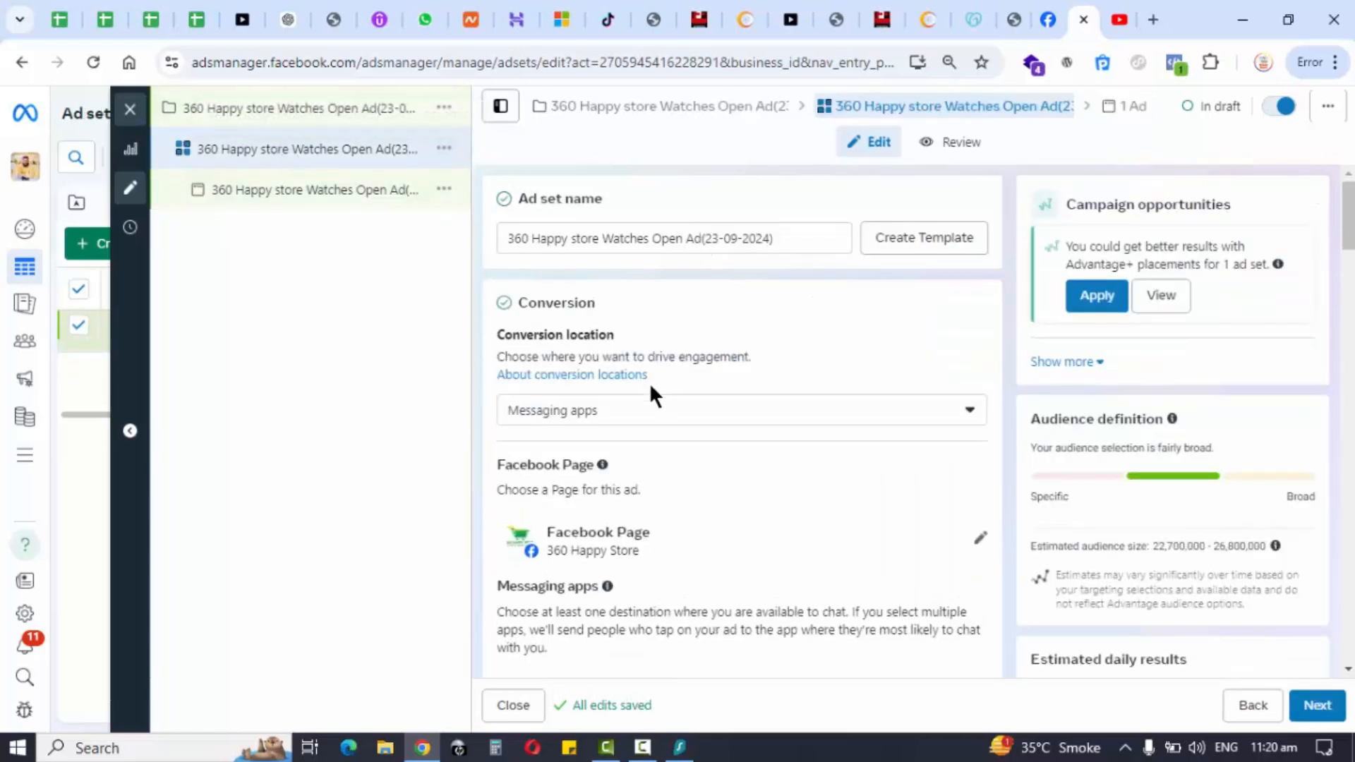
pyautogui.scroll(-12, 727, 384)
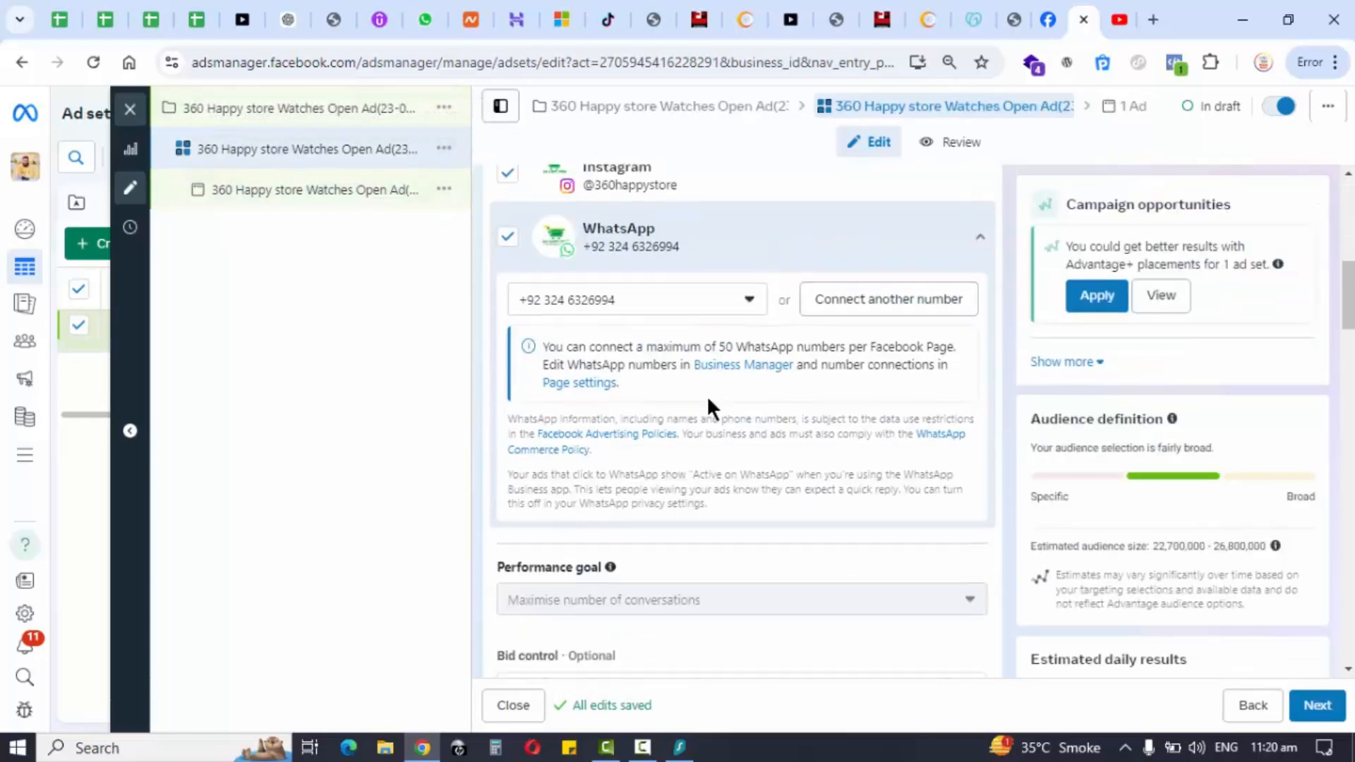
pyautogui.scroll(-8, 706, 395)
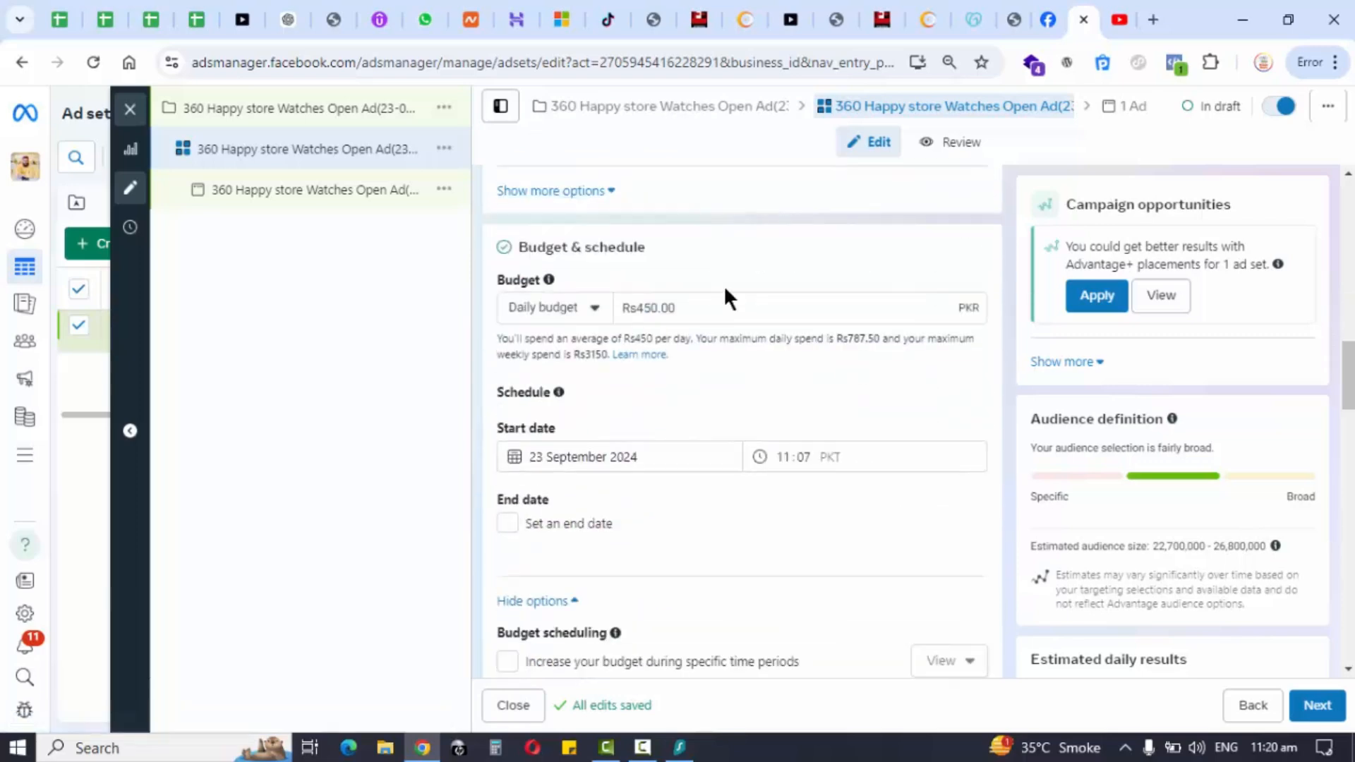
pyautogui.scroll(-8, 694, 311)
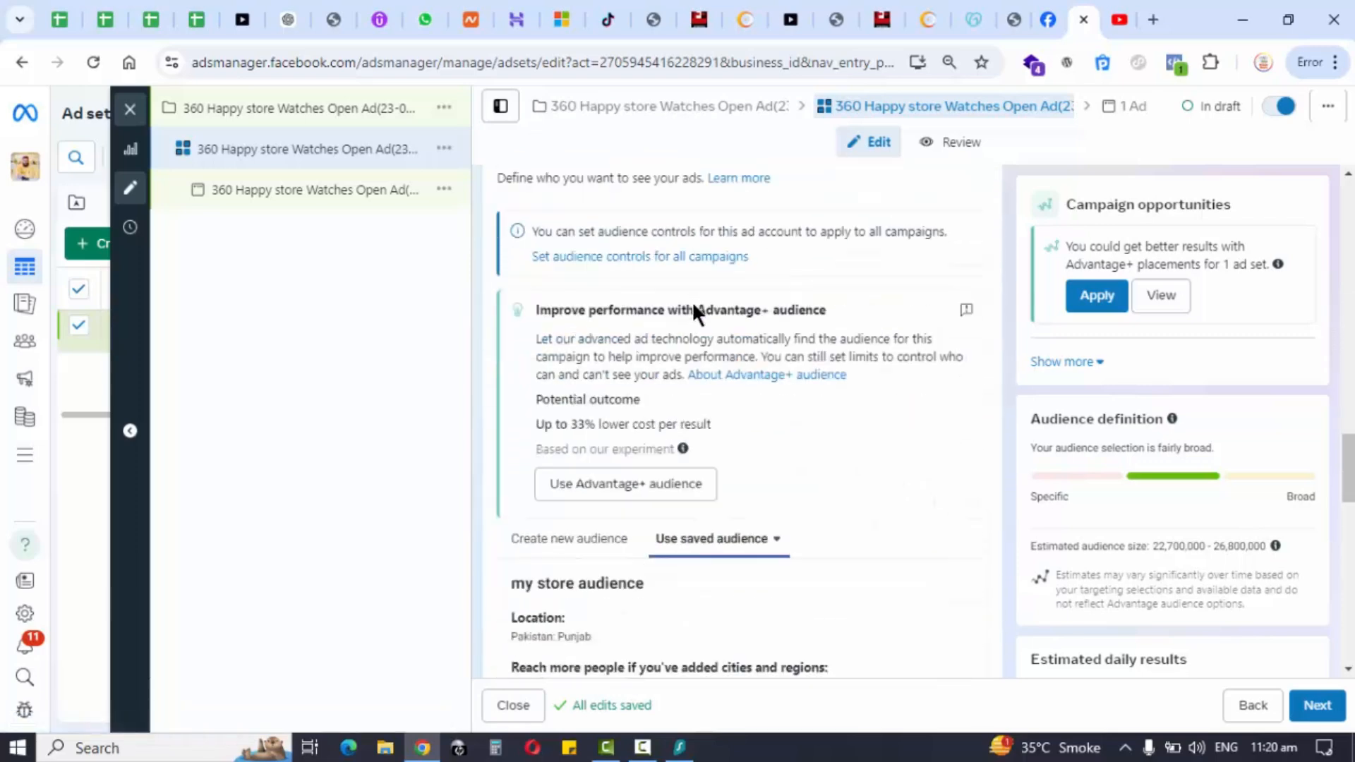
pyautogui.scroll(-1, 657, 328)
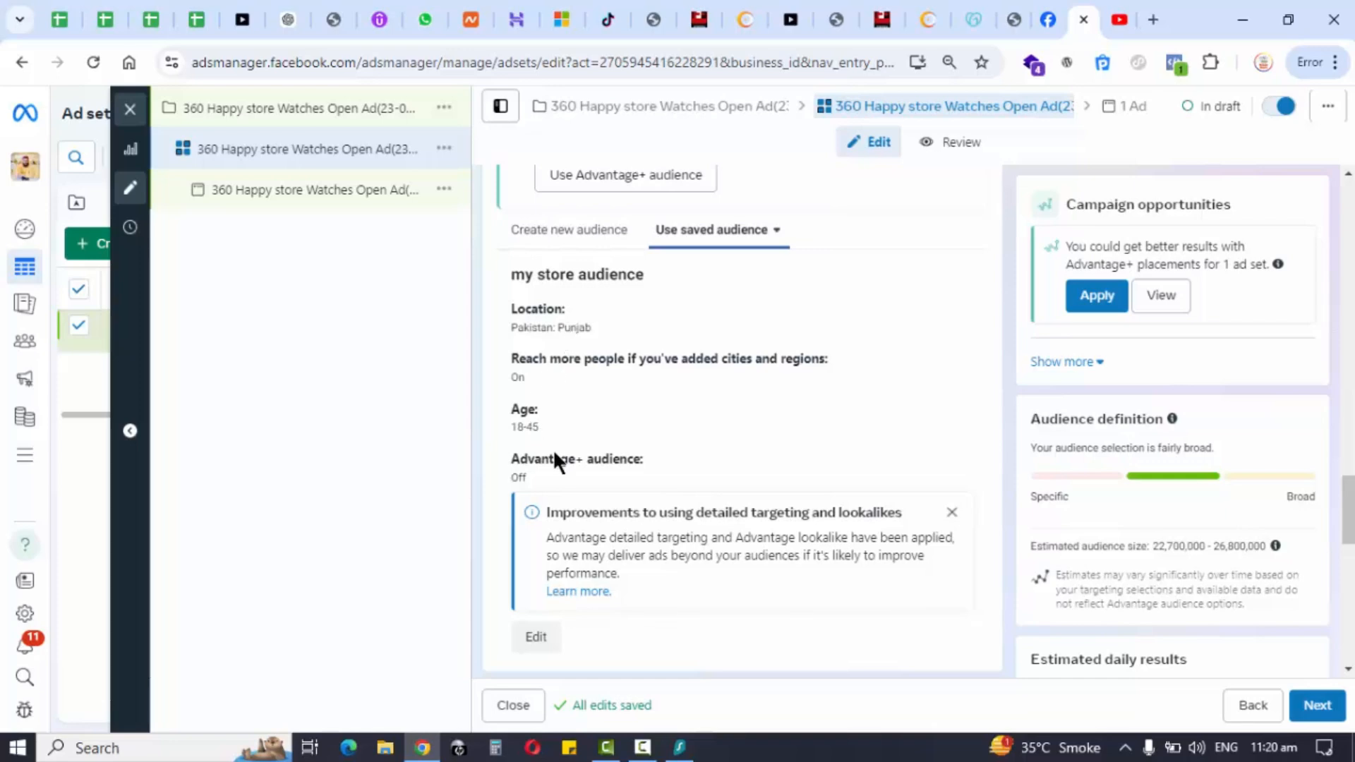
pyautogui.scroll(-5, 558, 462)
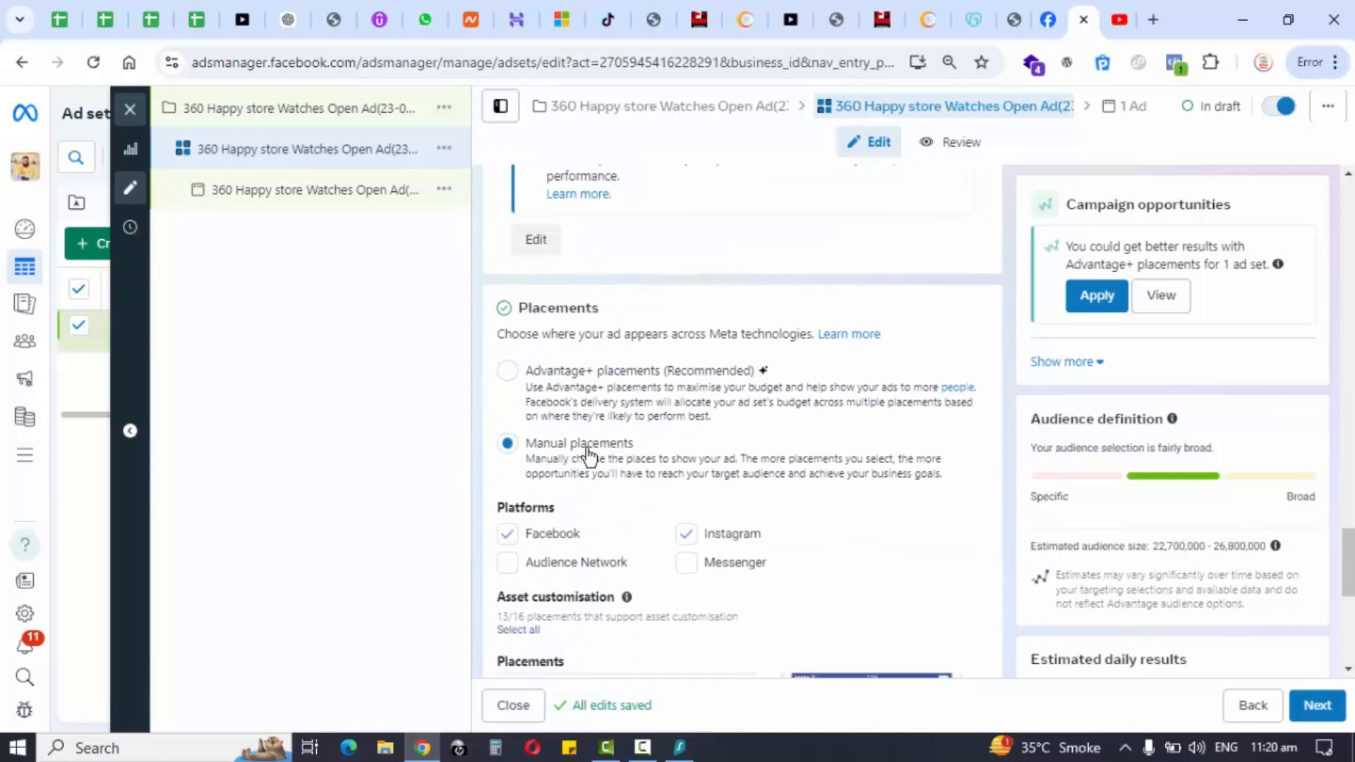
pyautogui.click(507, 374)
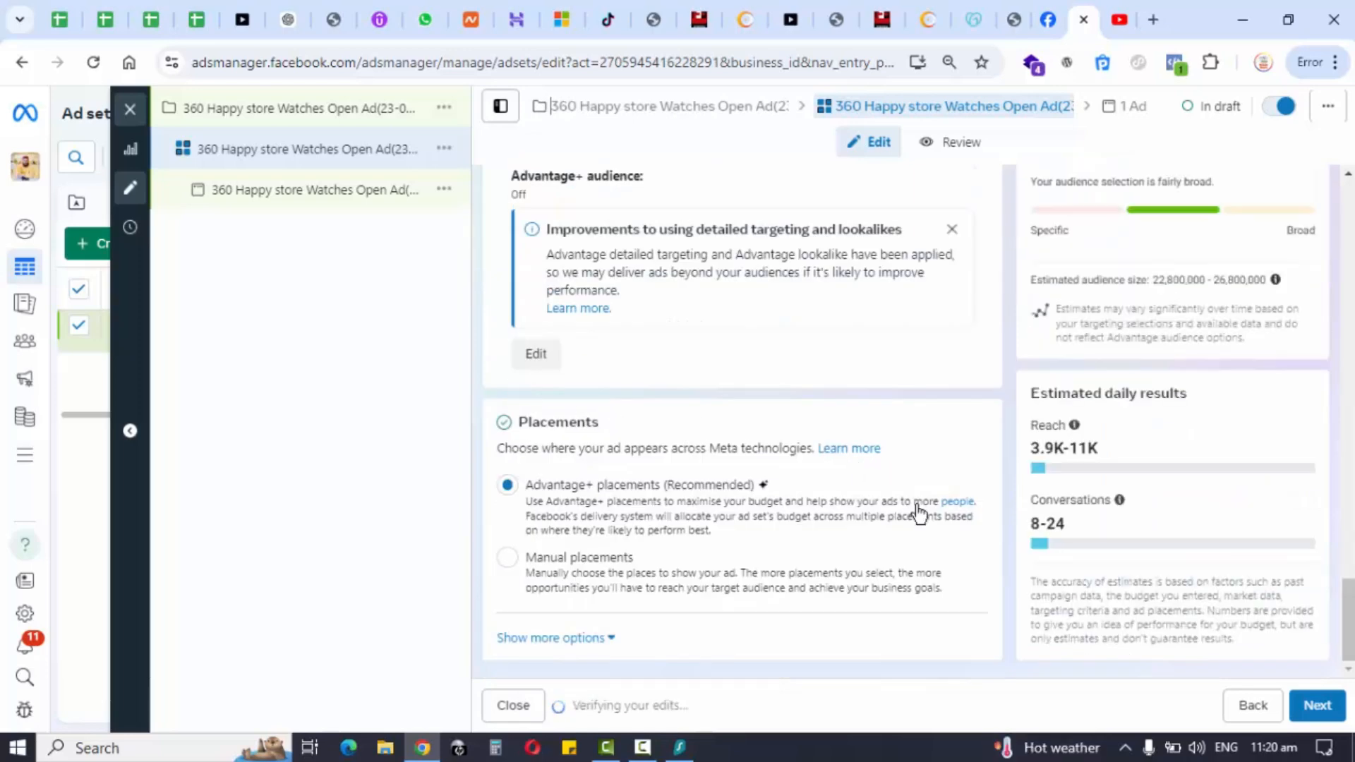
# Continue to the ad and select the 839 × 844 Ultra10 smartwatch picture from the Instagram images as its media
pyautogui.click(1303, 703)
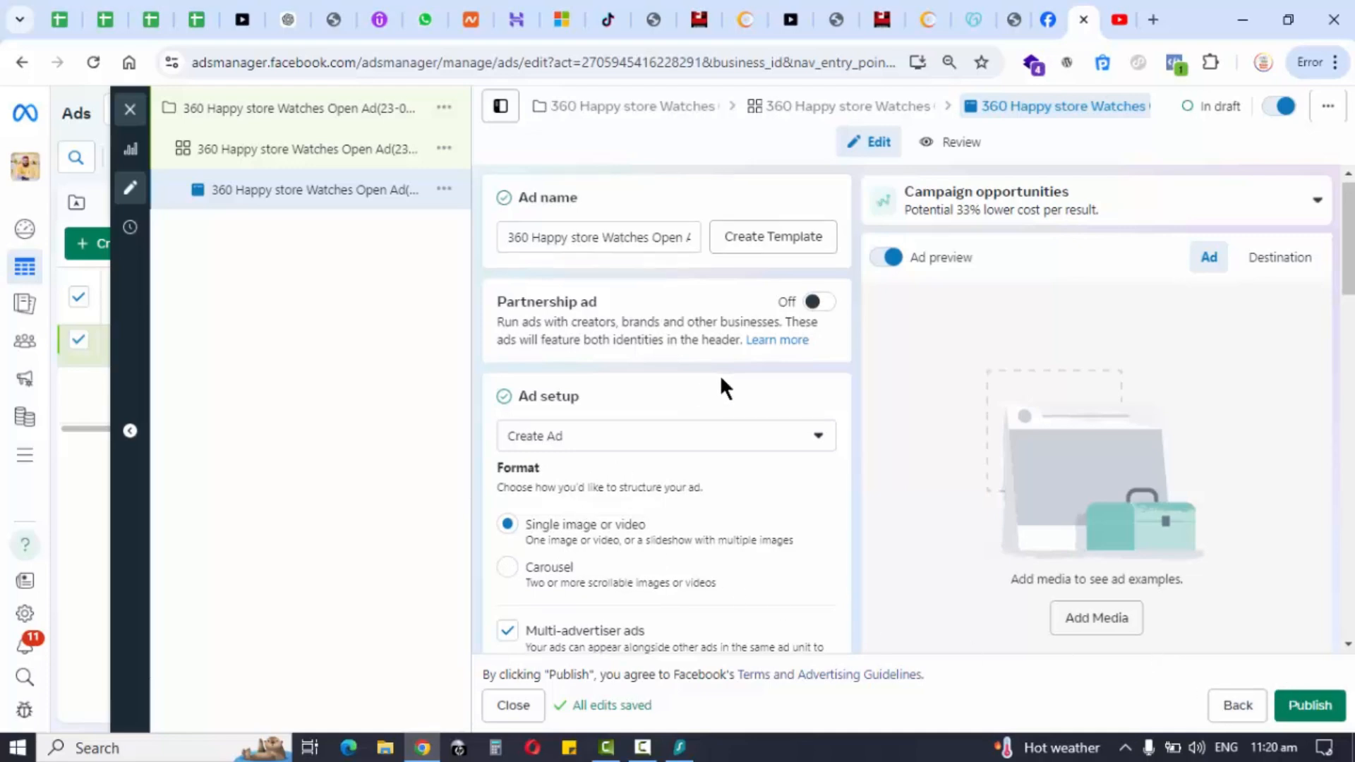
pyautogui.scroll(-3, 721, 381)
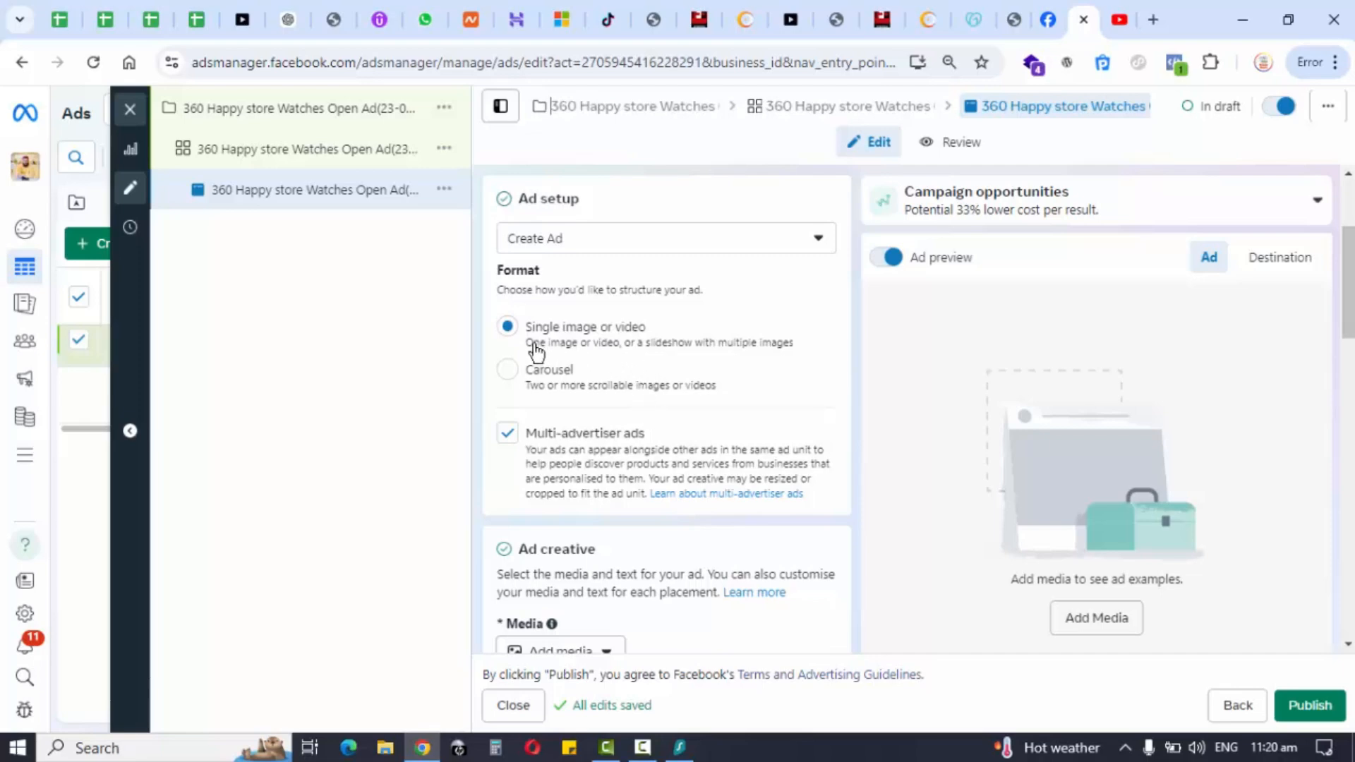
pyautogui.scroll(-3, 591, 360)
pyautogui.click(602, 460)
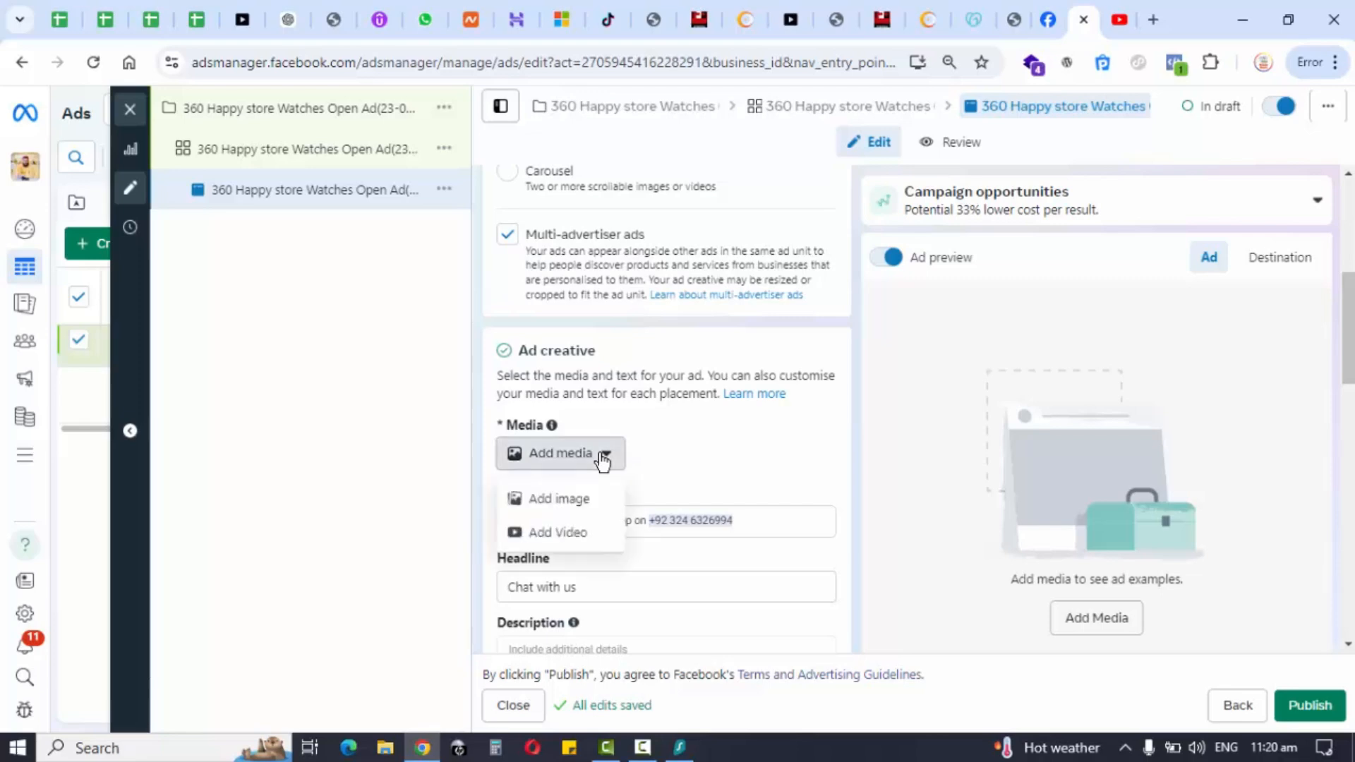
pyautogui.click(584, 497)
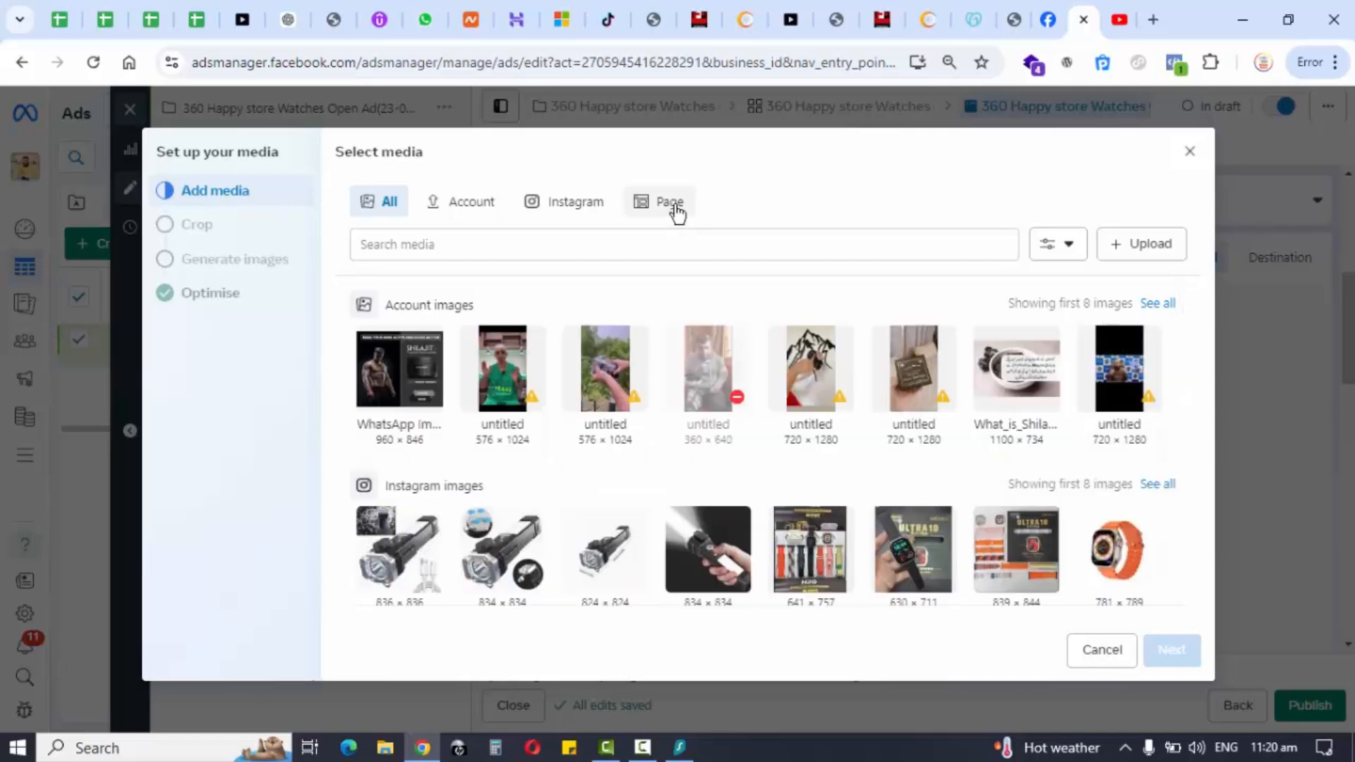
pyautogui.scroll(-3, 801, 536)
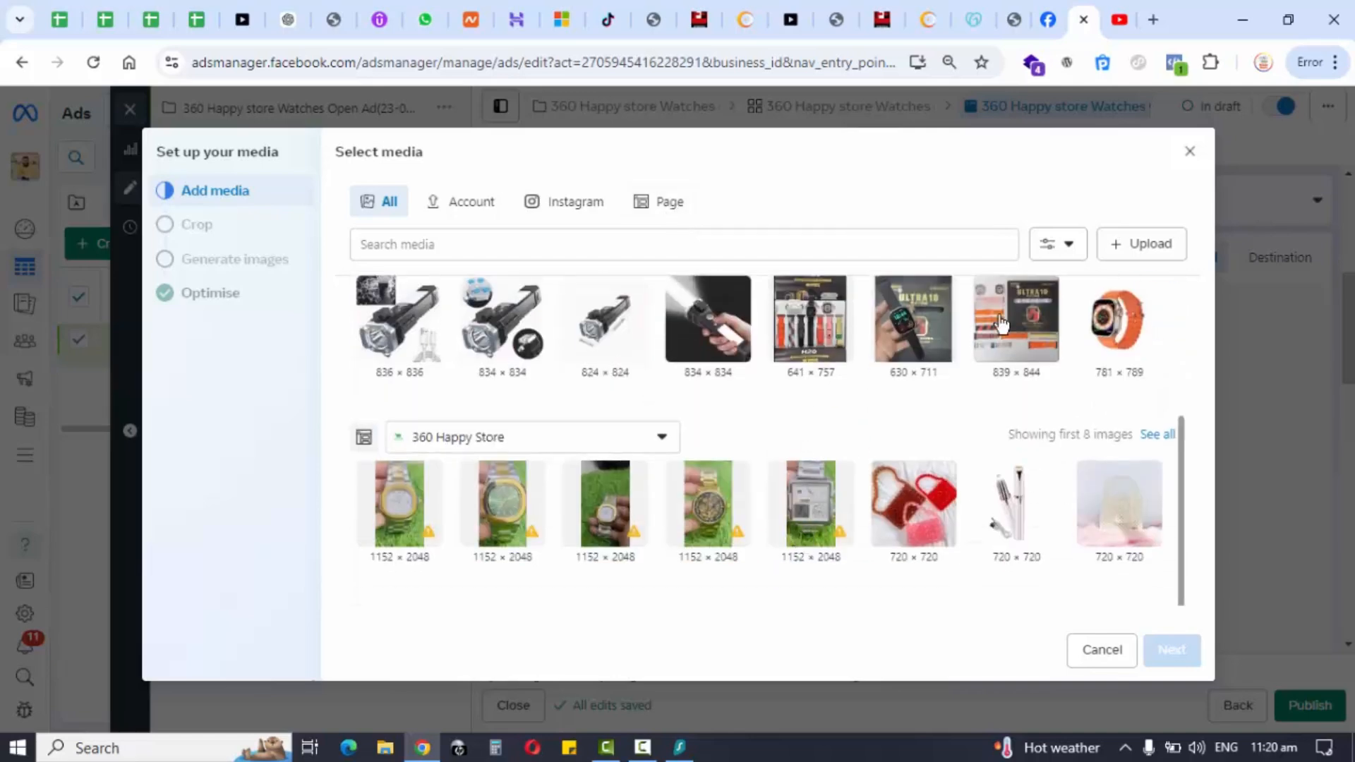
pyautogui.click(1101, 328)
pyautogui.click(1032, 333)
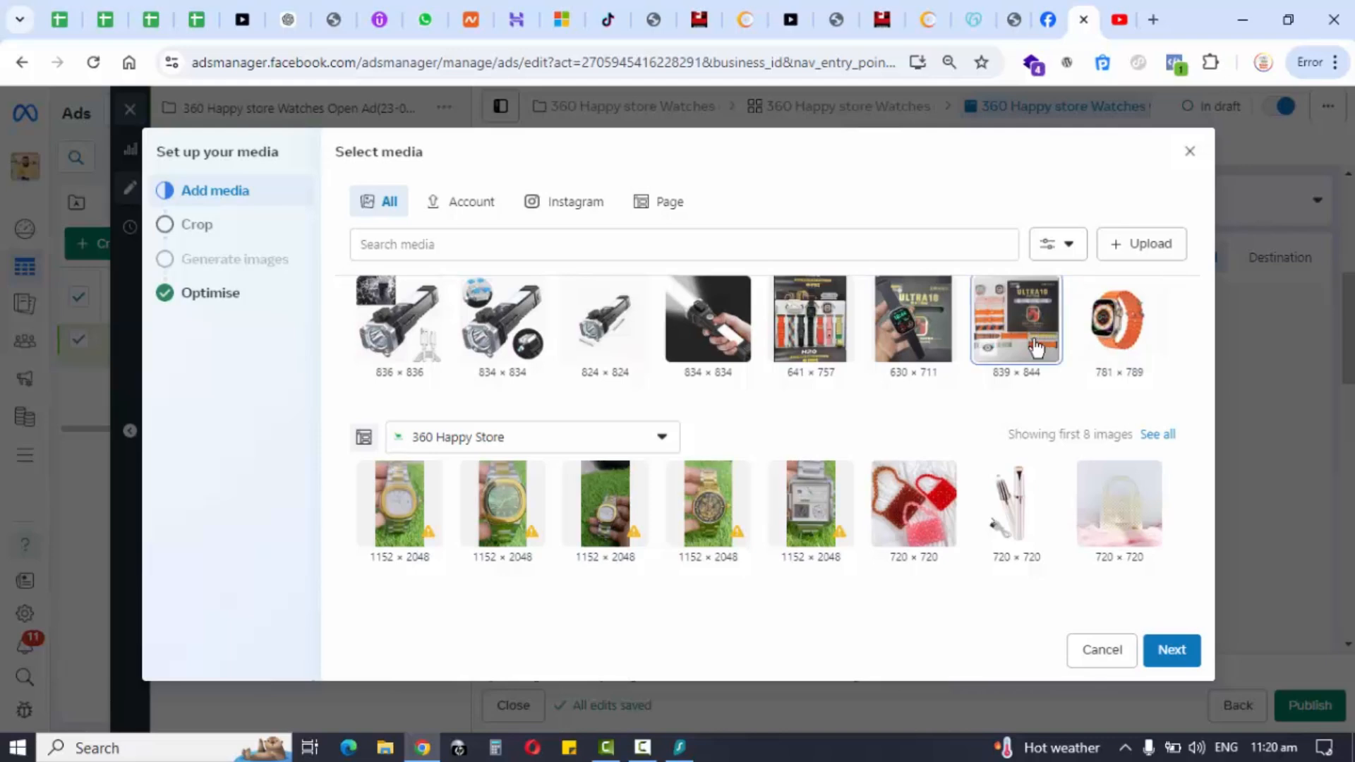
# Keep the original crops, skip AI image generation and finish the media setup with all optimisations left on
pyautogui.click(1173, 651)
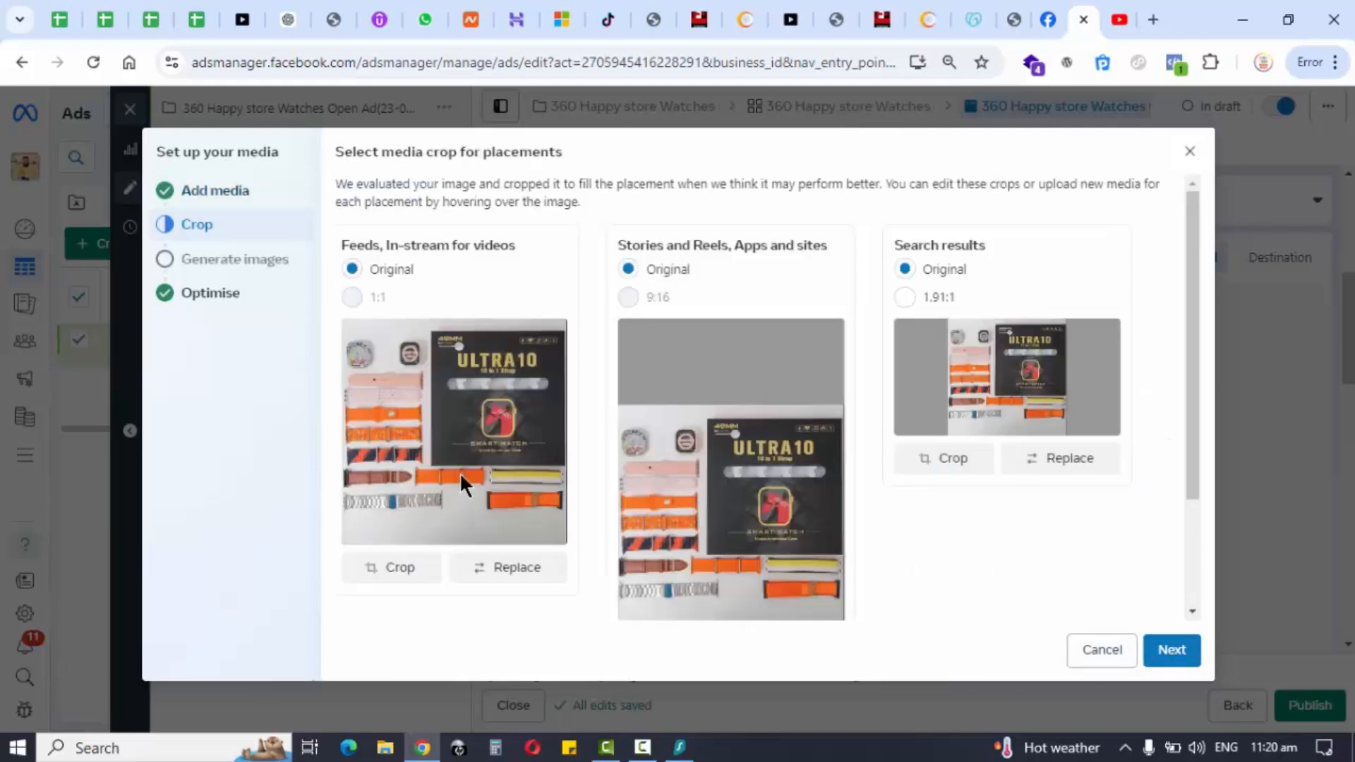
pyautogui.click(1171, 648)
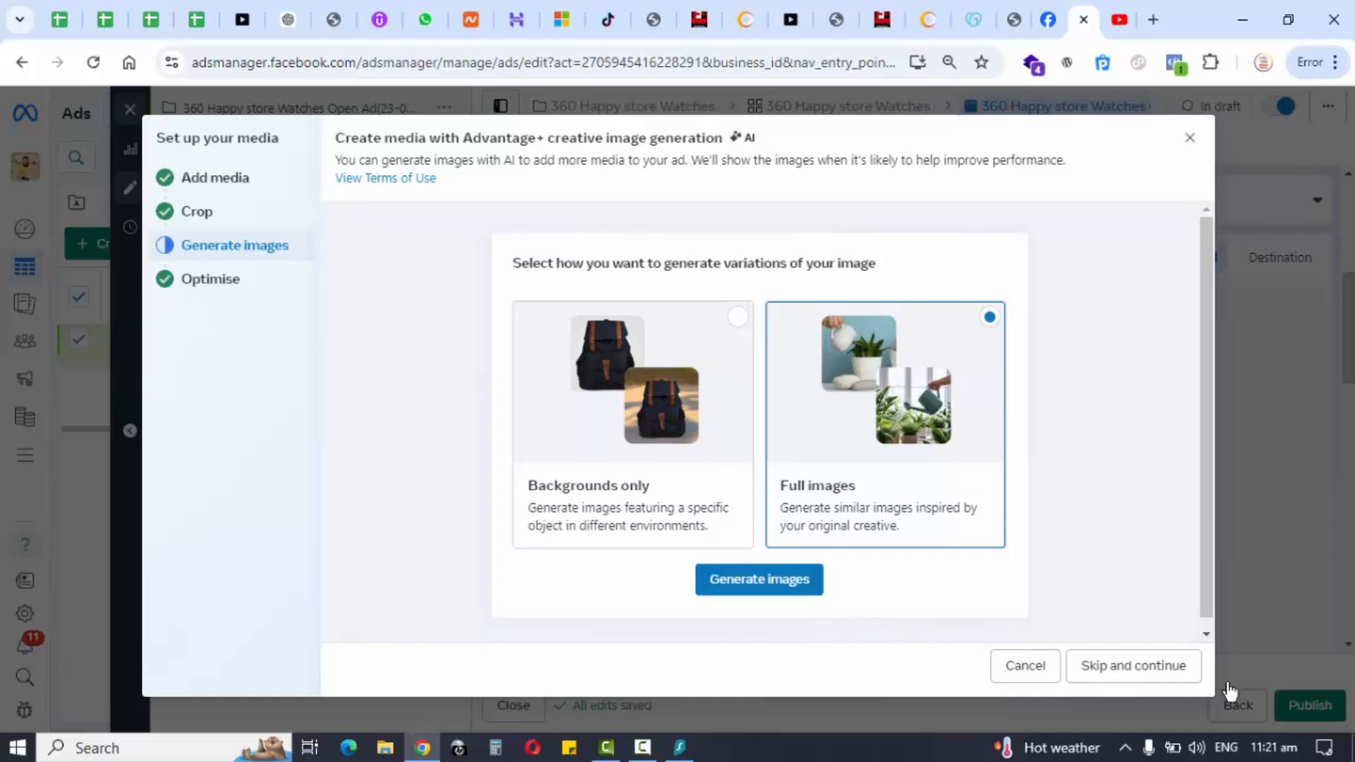
pyautogui.click(1140, 666)
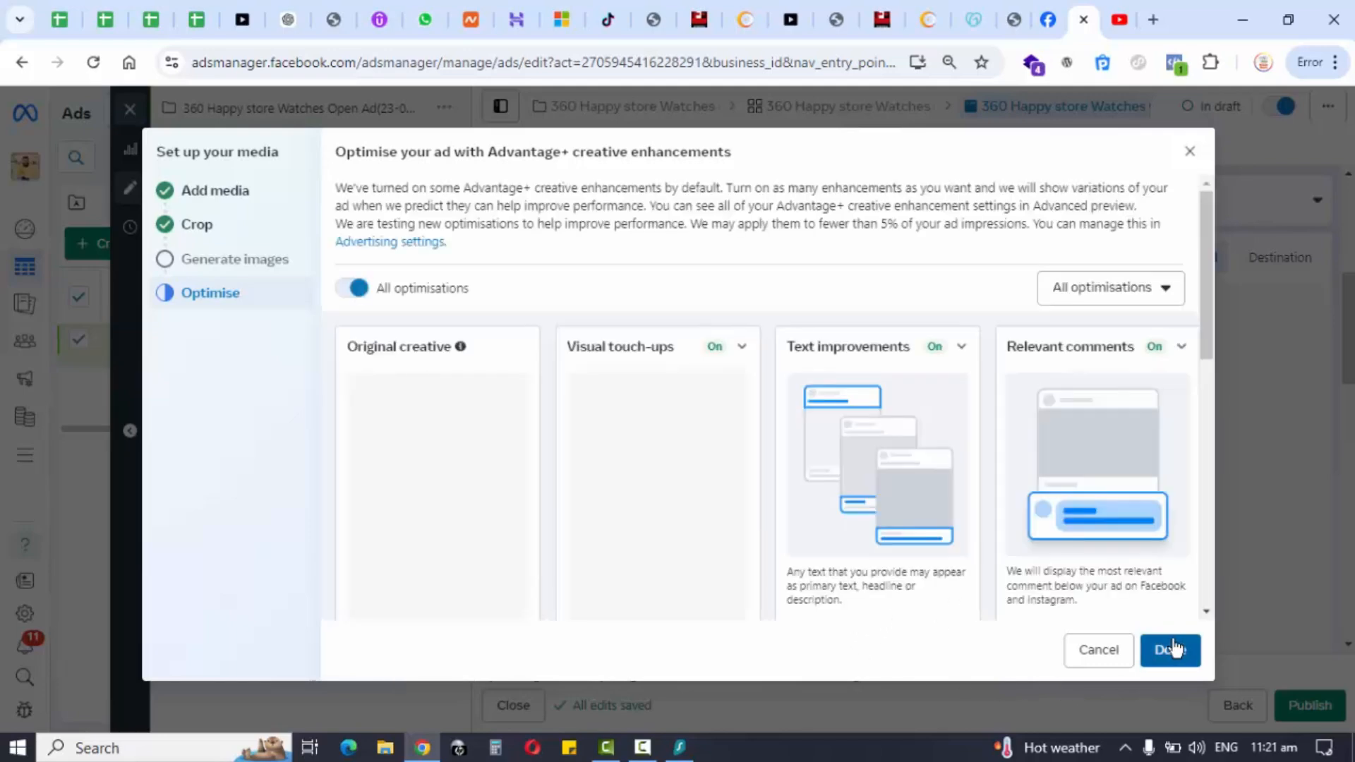
pyautogui.scroll(-1, 1199, 639)
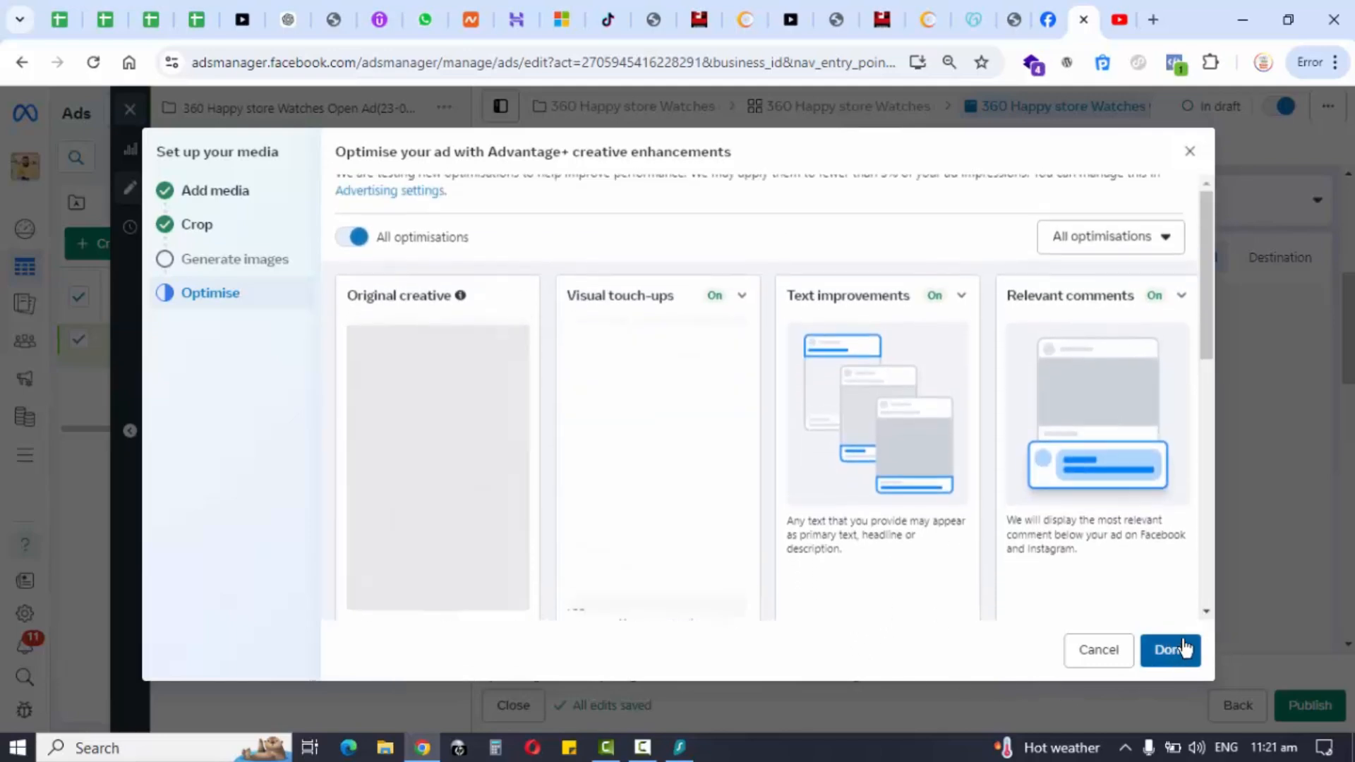
pyautogui.click(1170, 651)
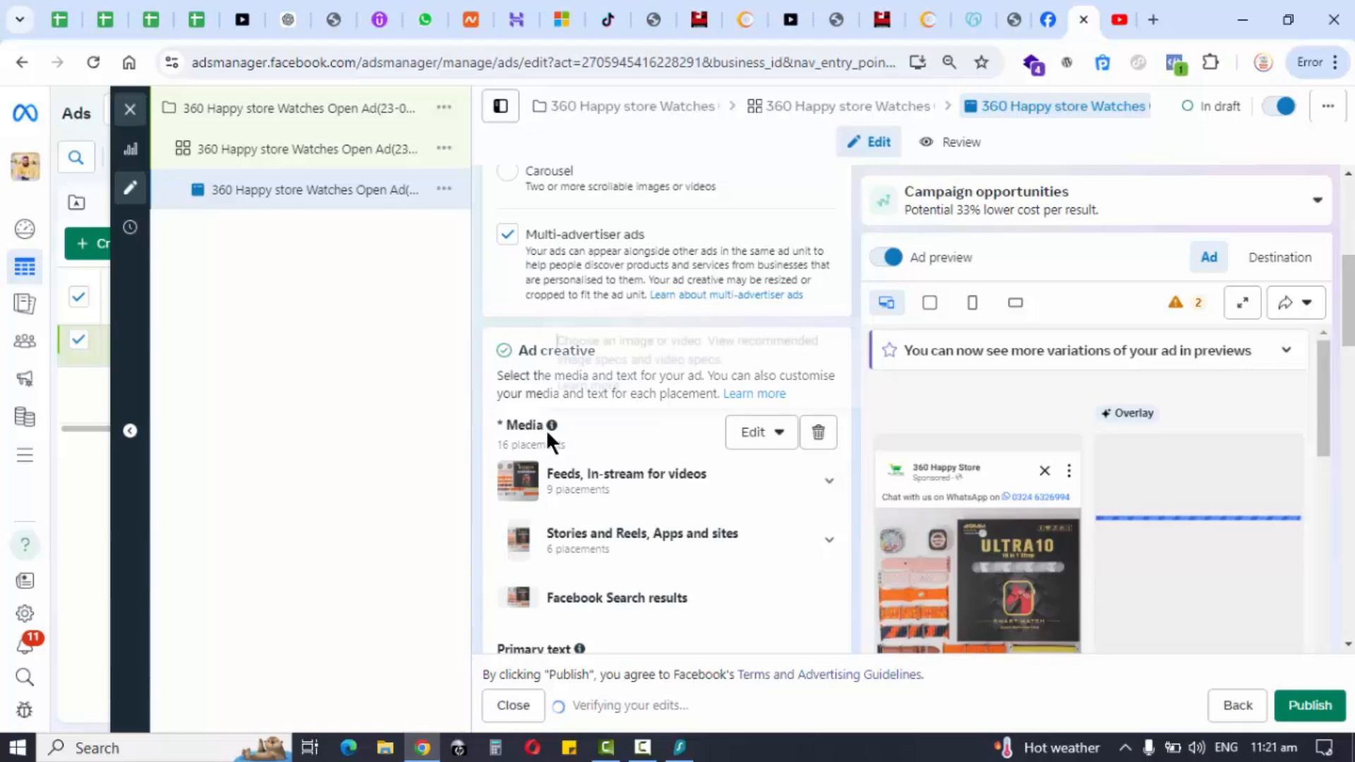
pyautogui.moveTo(547, 433)
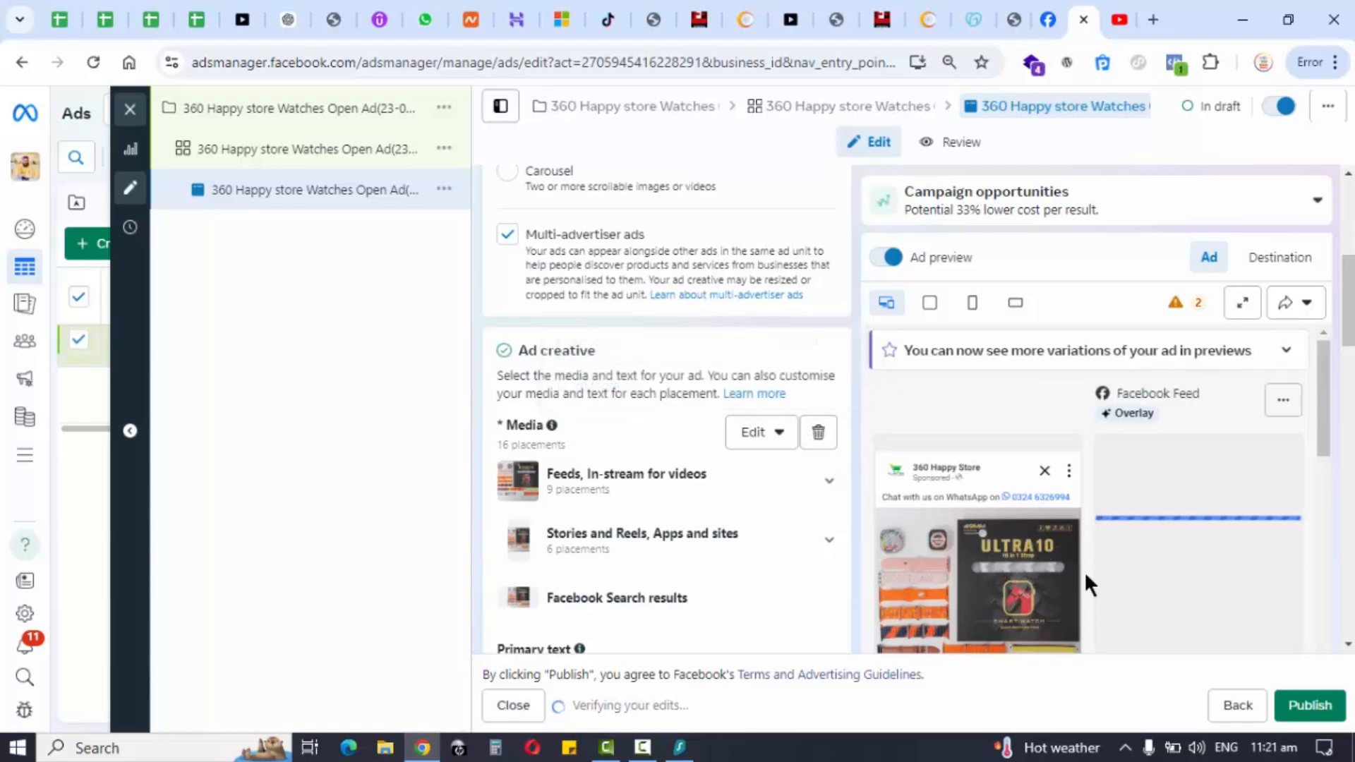
# Check the ad preview and format settings, and switch the ad format to Carousel
pyautogui.moveTo(1069, 544)
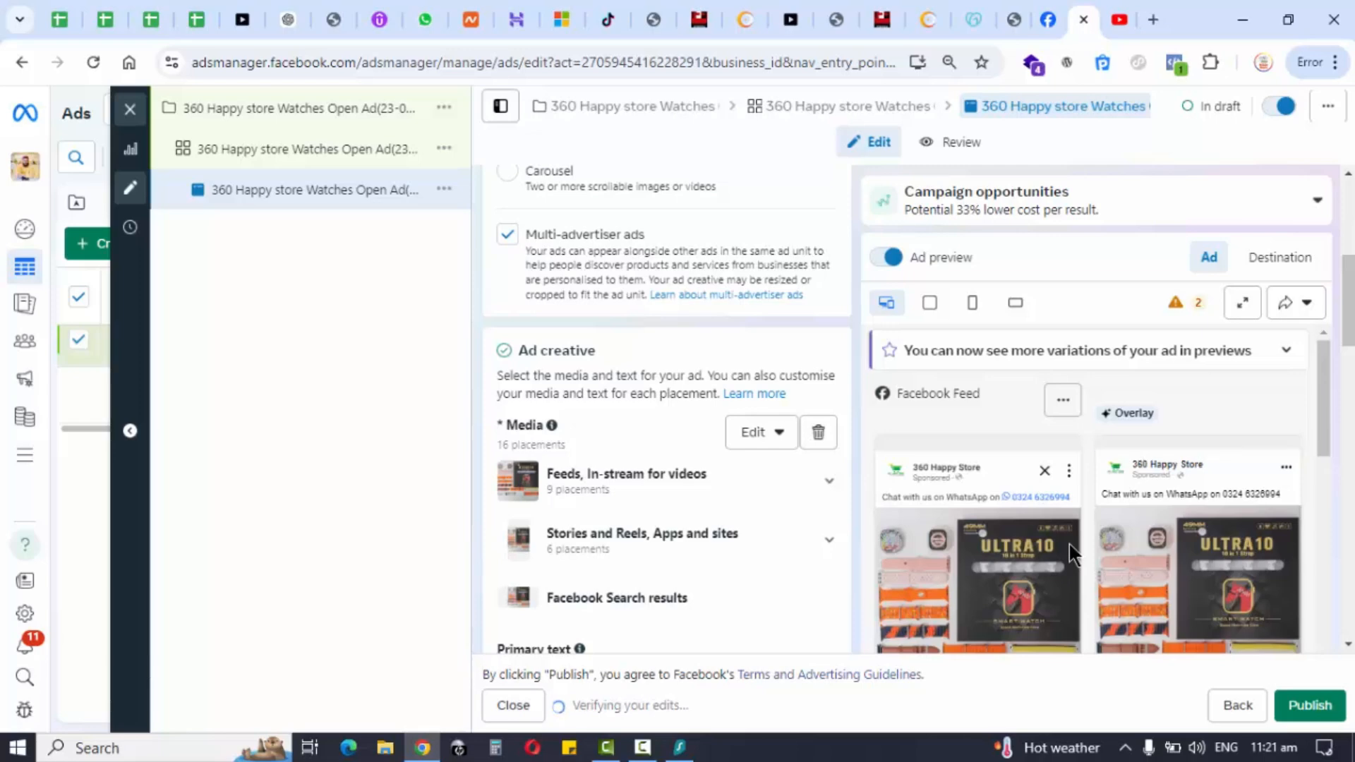
pyautogui.scroll(-3, 993, 561)
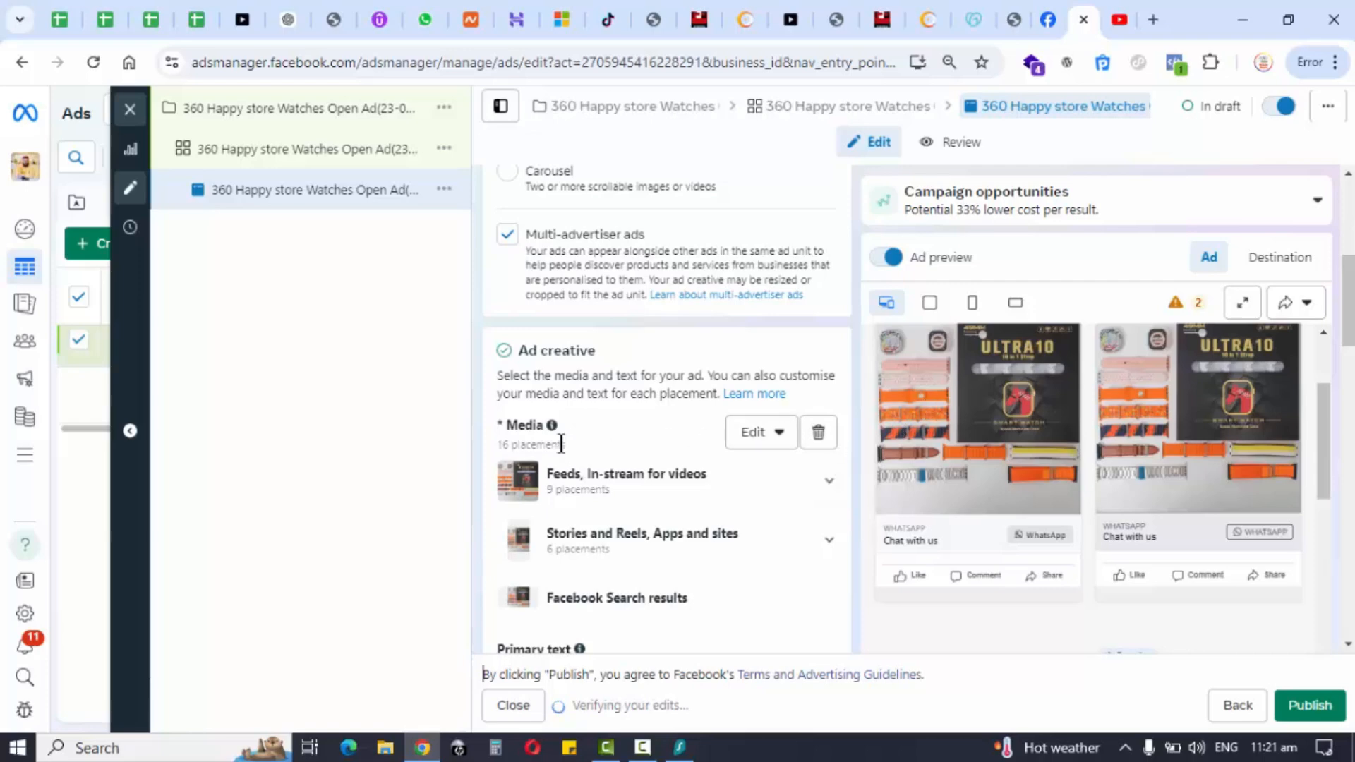
pyautogui.scroll(1, 621, 466)
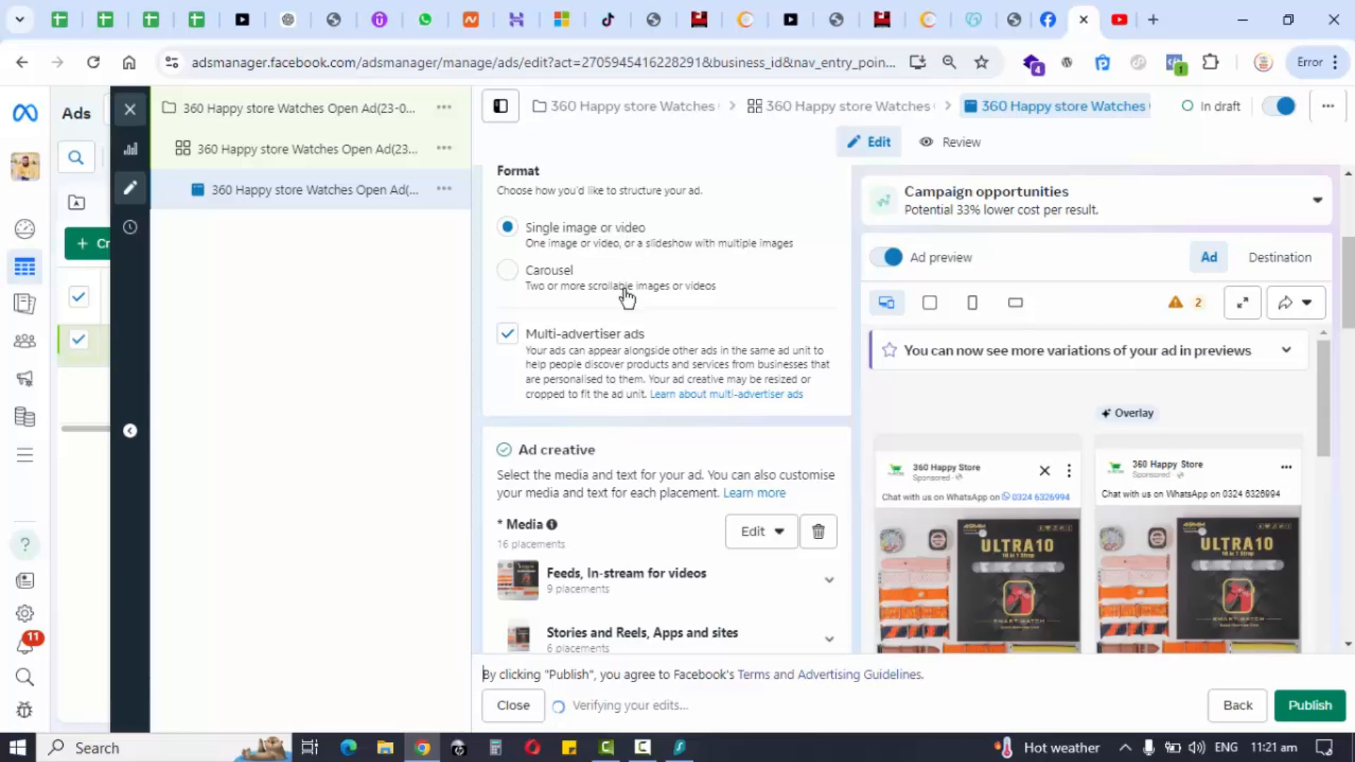
pyautogui.scroll(3, 607, 452)
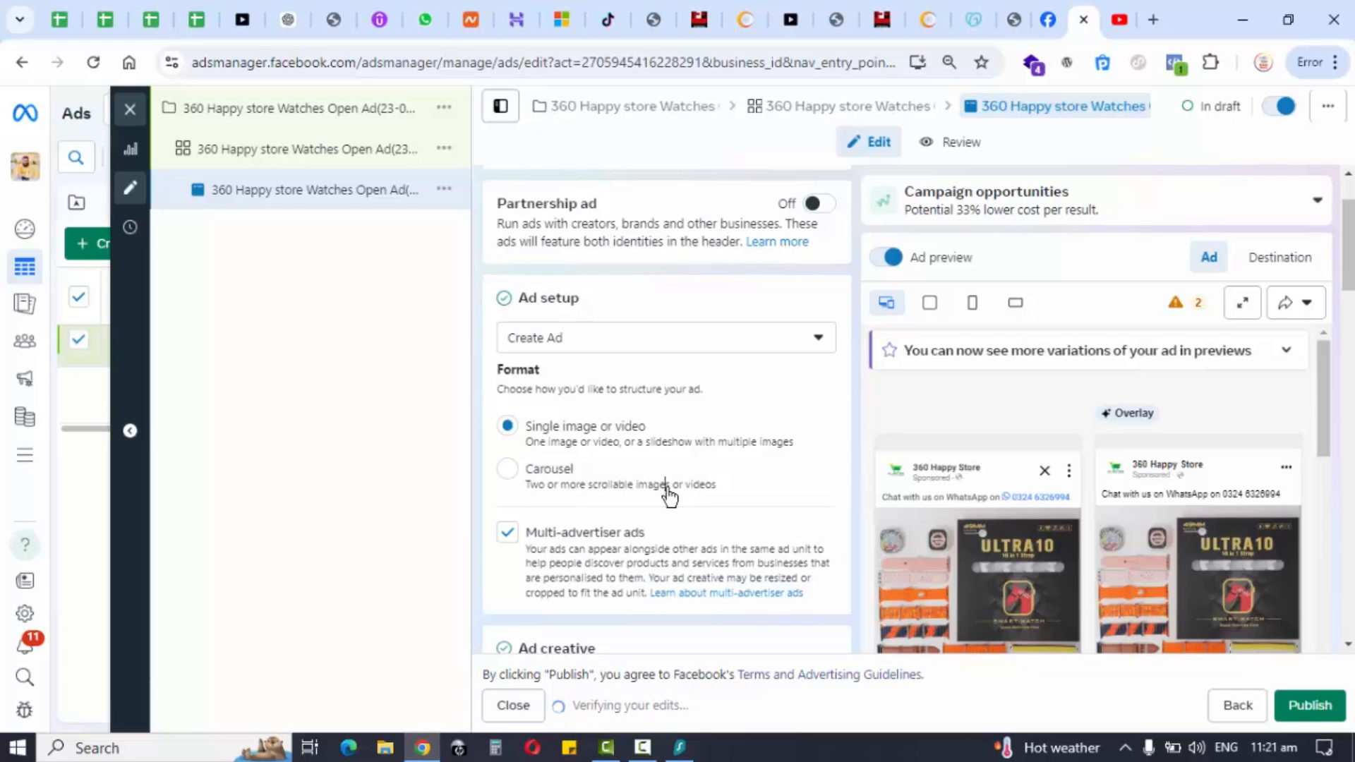
pyautogui.click(506, 470)
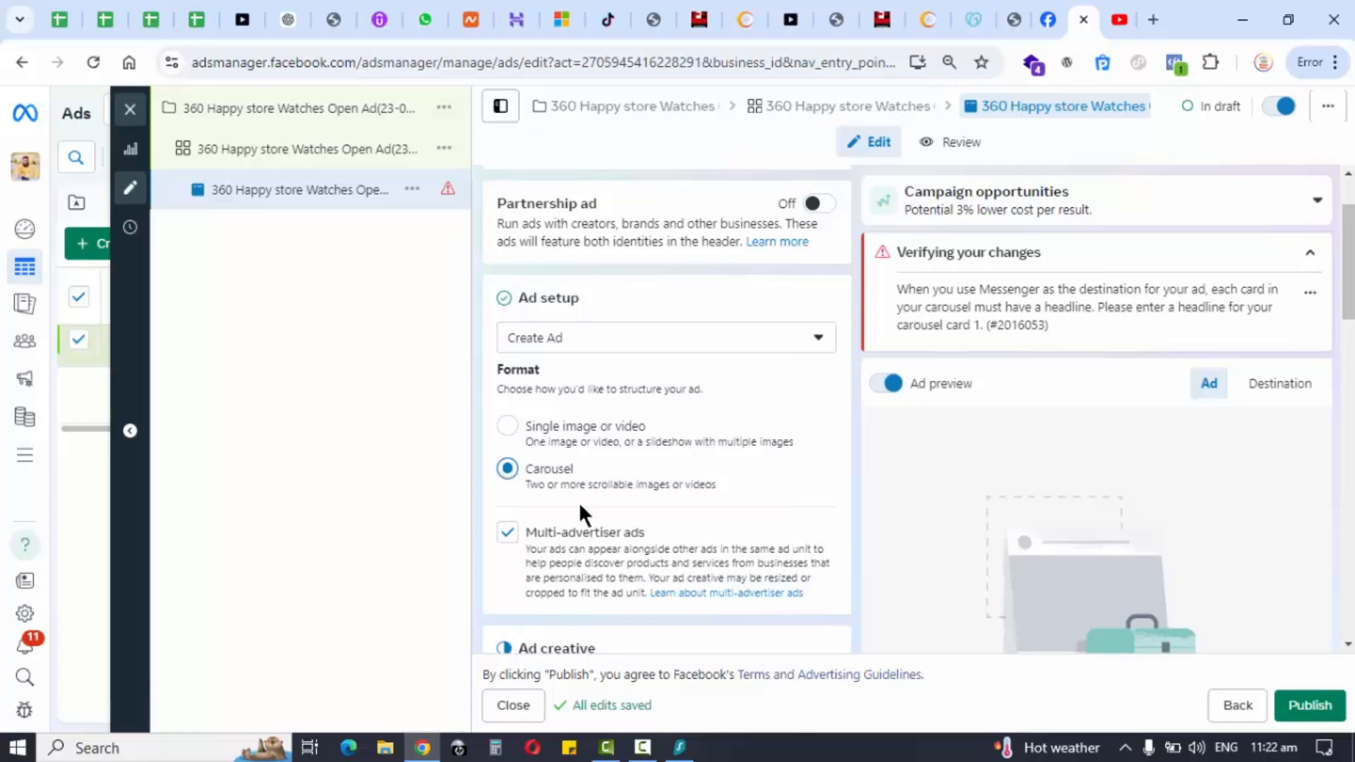
# Add the gold watch picture from the 360 Happy Store page images as the first carousel image card
pyautogui.scroll(-5, 521, 508)
pyautogui.click(597, 438)
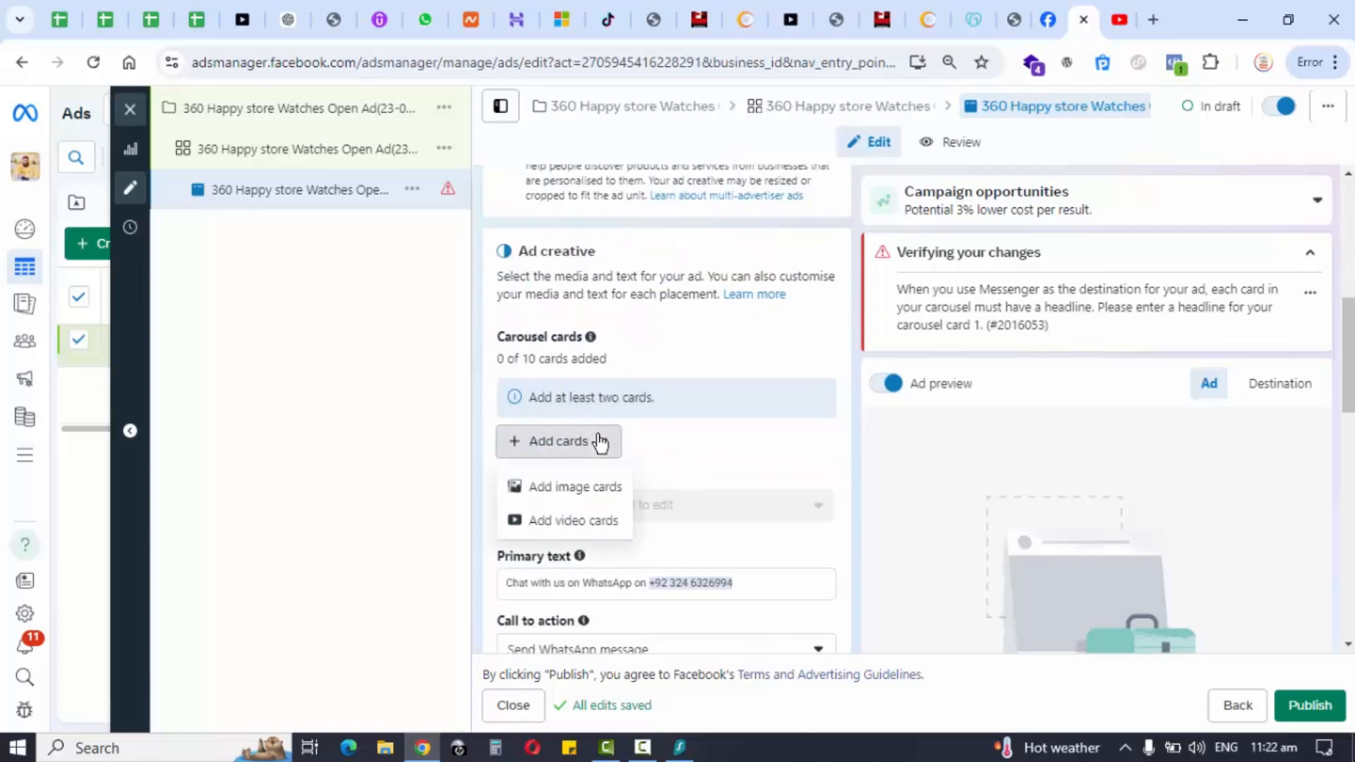
pyautogui.click(583, 485)
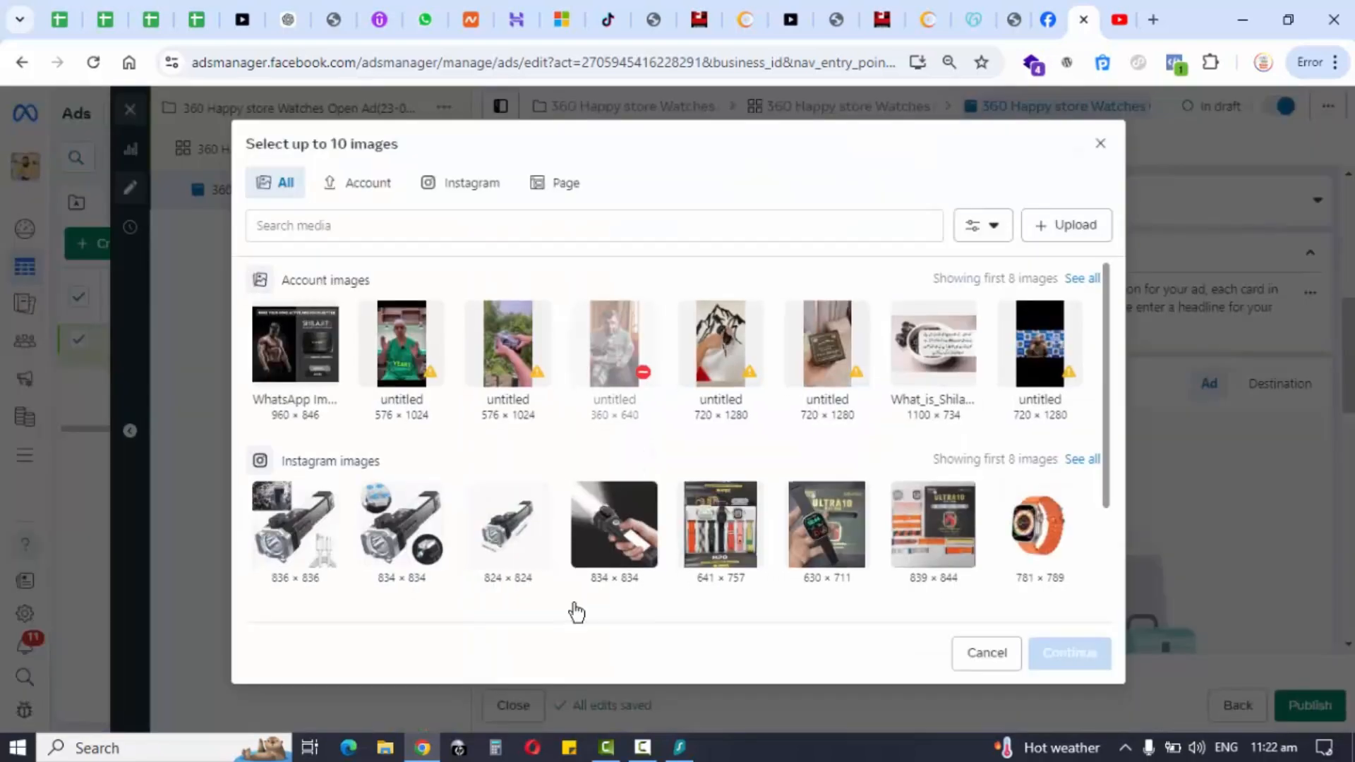
pyautogui.scroll(-3, 647, 484)
pyautogui.click(614, 522)
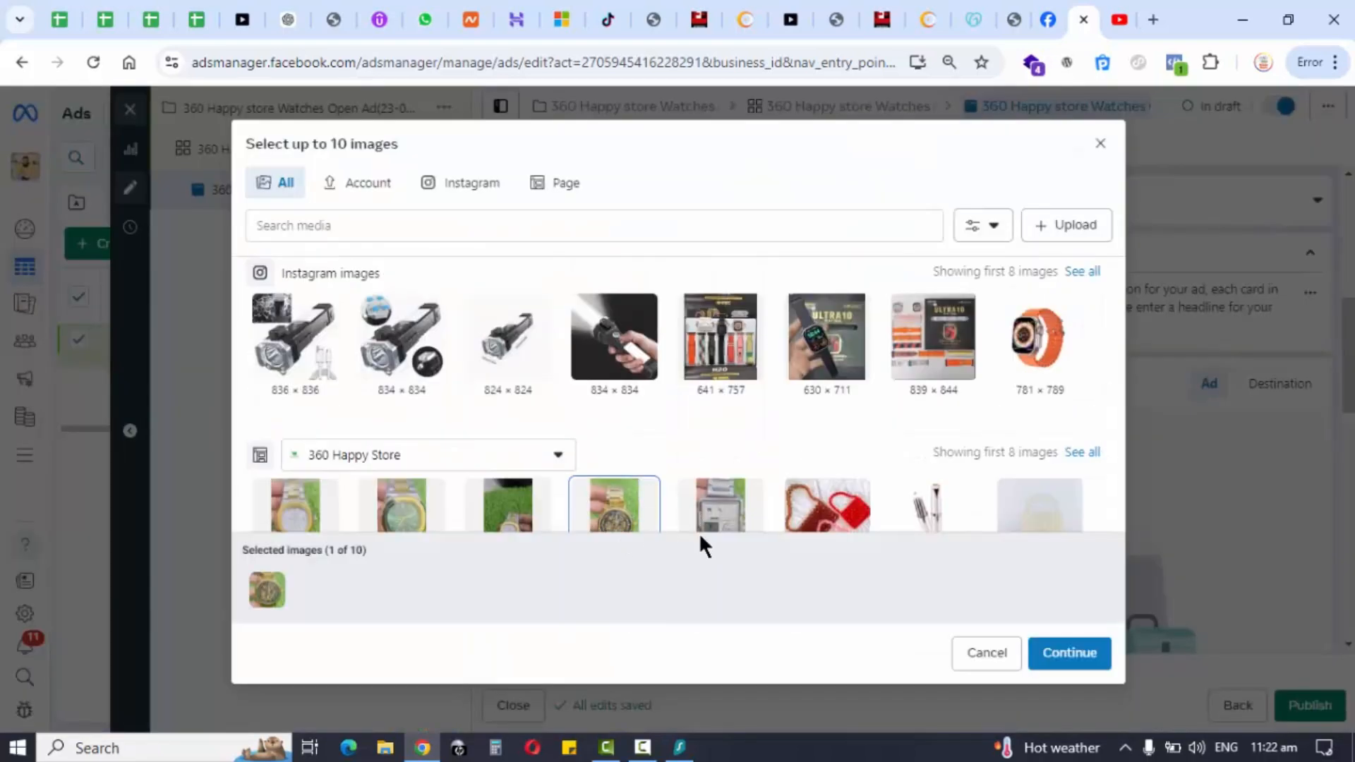
pyautogui.click(1090, 653)
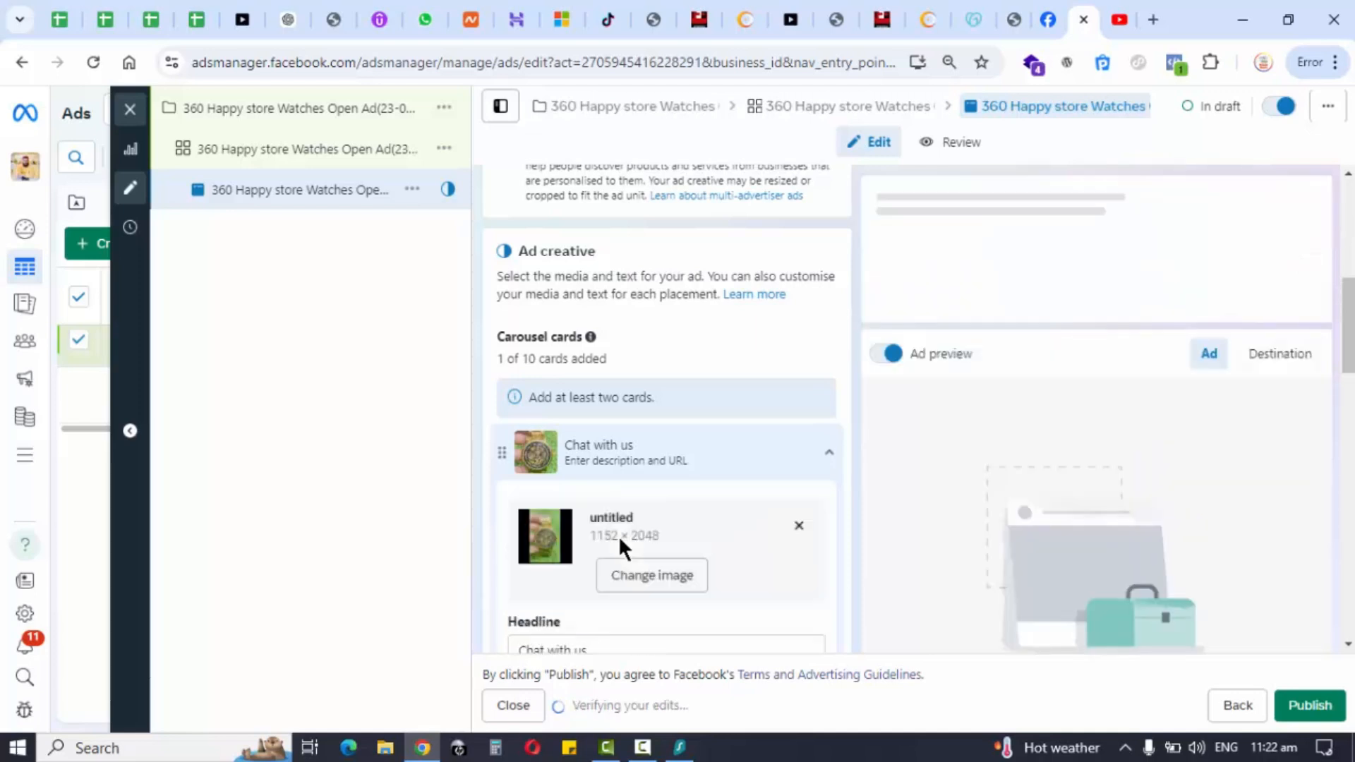
# Review the first card's headline and description fields, and start an image upload for another carousel card
pyautogui.scroll(-1, 618, 535)
pyautogui.click(578, 552)
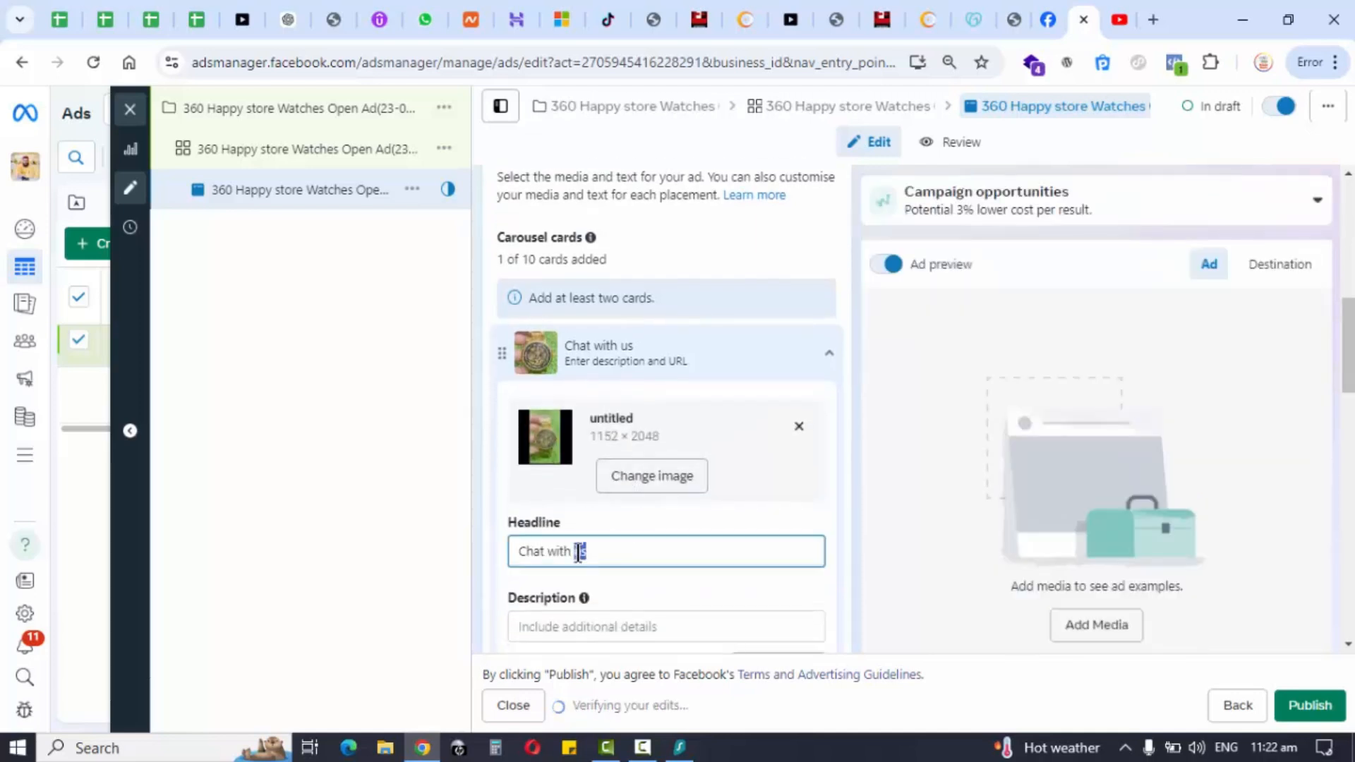
pyautogui.scroll(2, 616, 575)
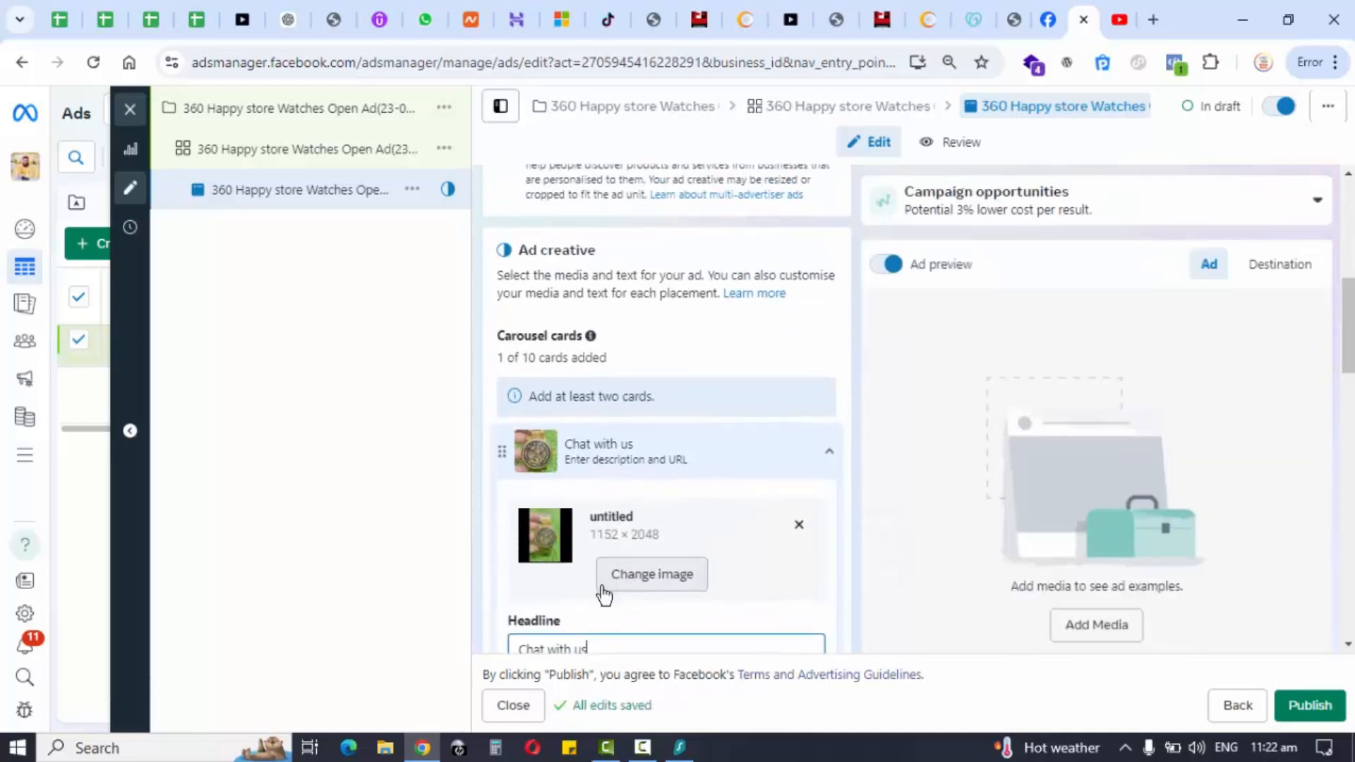
pyautogui.scroll(-3, 603, 595)
pyautogui.click(639, 554)
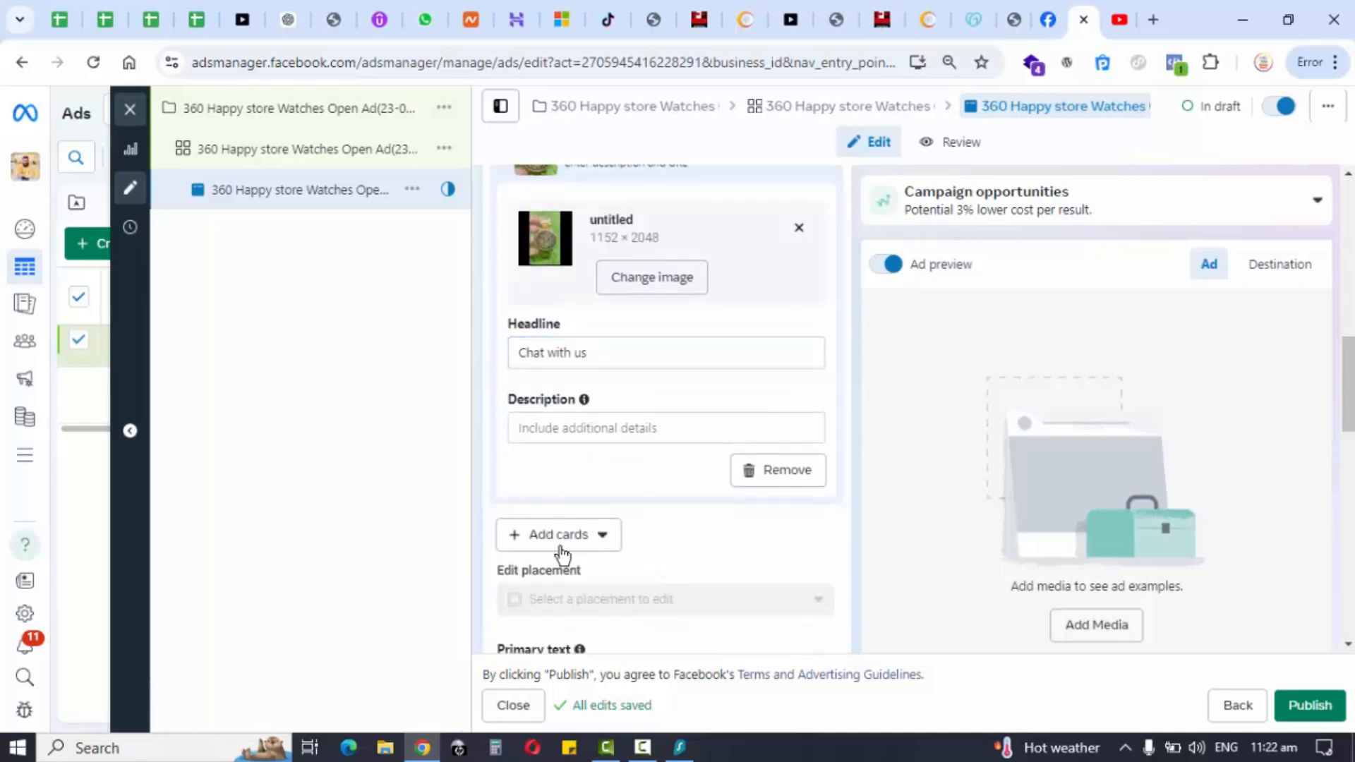
pyautogui.click(563, 544)
pyautogui.click(588, 579)
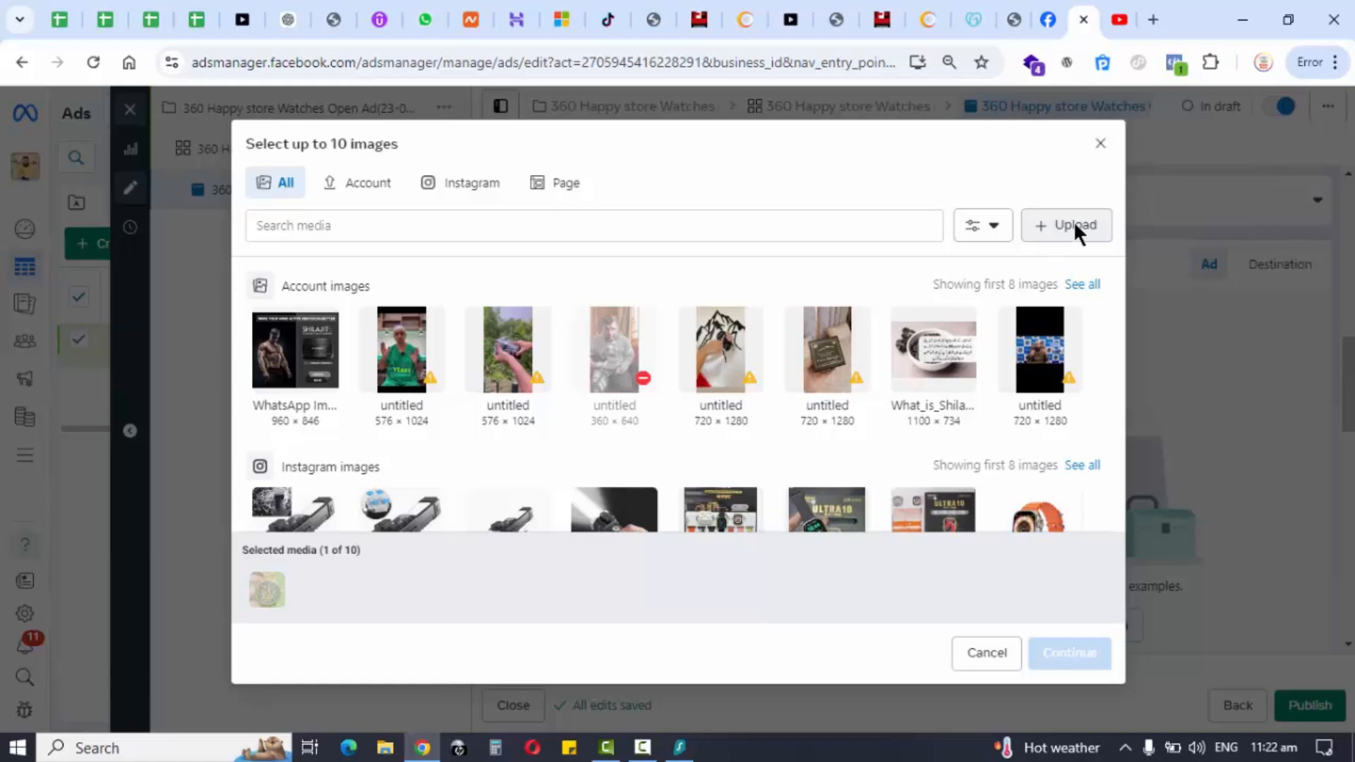
pyautogui.click(1043, 235)
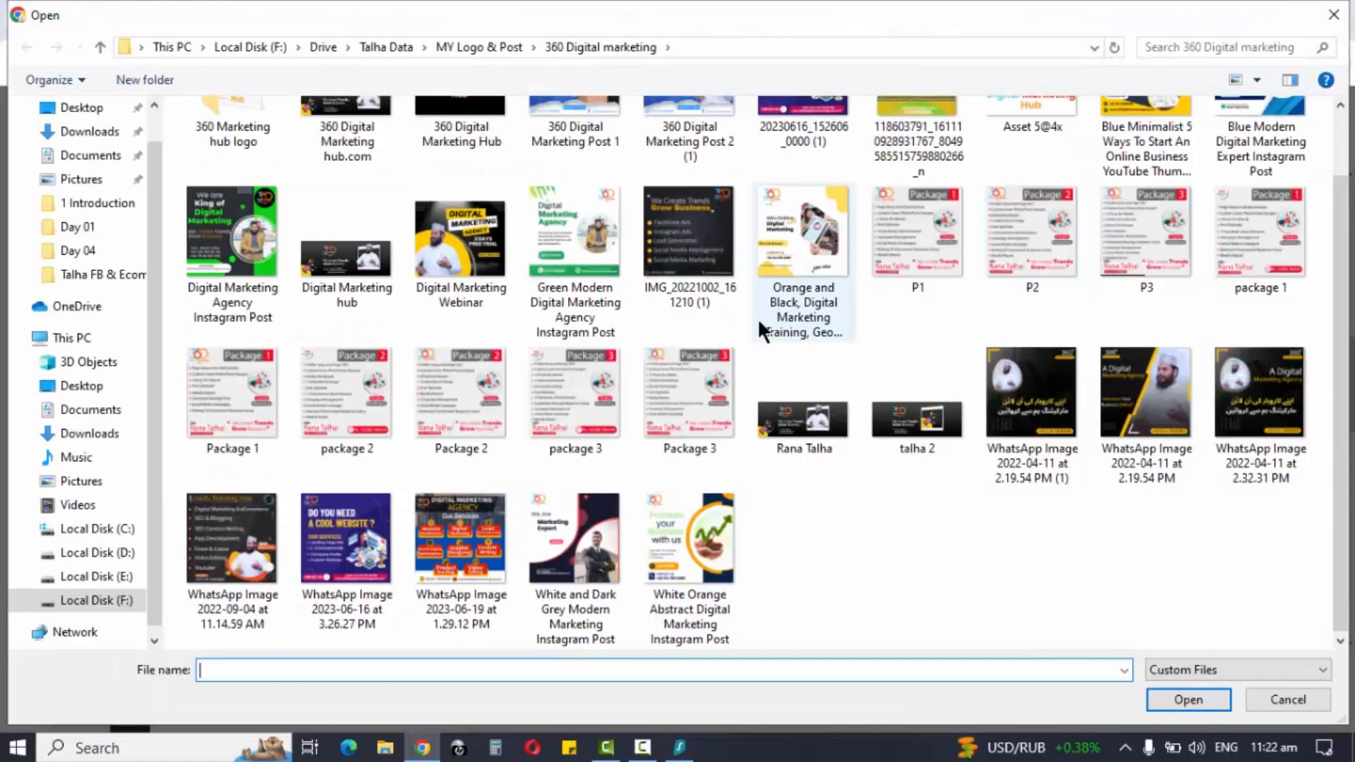
# Upload "WhatsApp Image 2023-09-16 at 1.59.56 AM" from the Downloads folder and add it as the second carousel card
pyautogui.scroll(1, 545, 333)
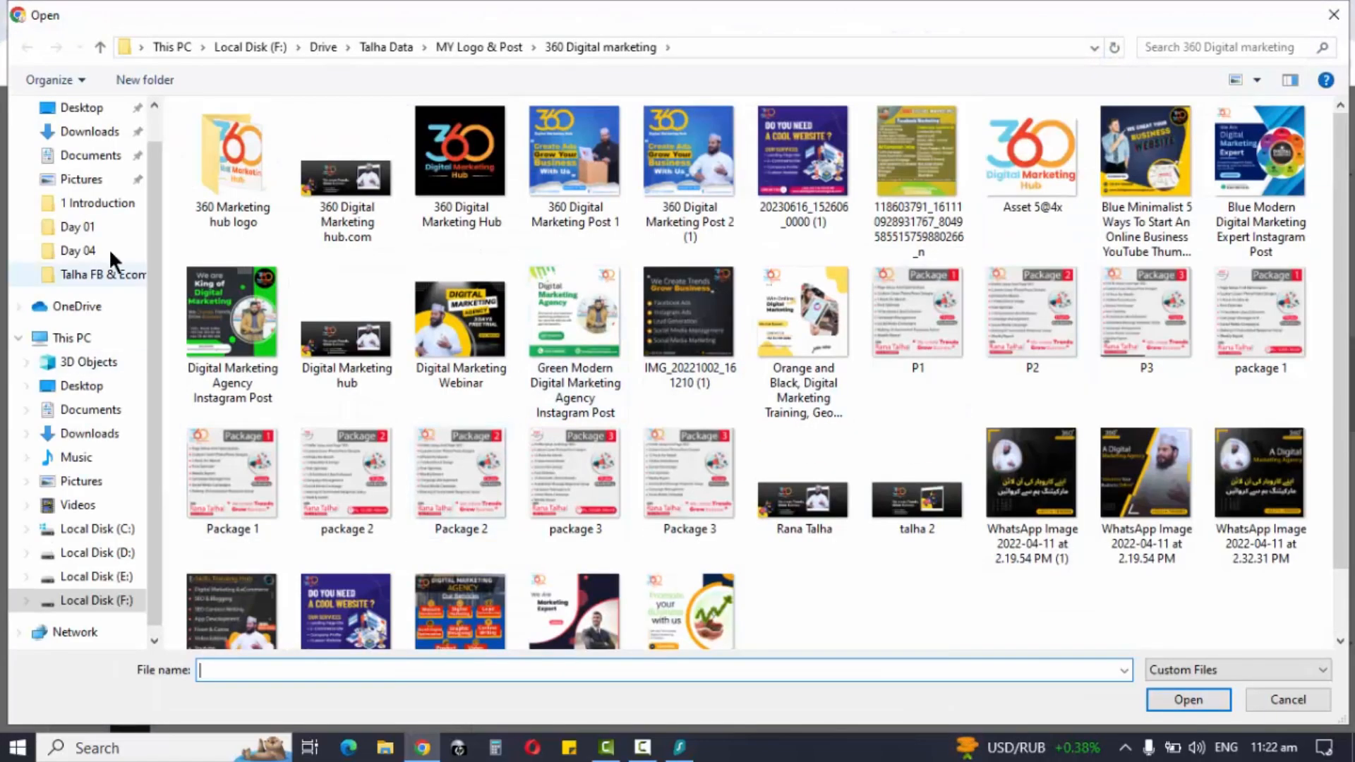
pyautogui.click(92, 131)
pyautogui.scroll(-10, 672, 388)
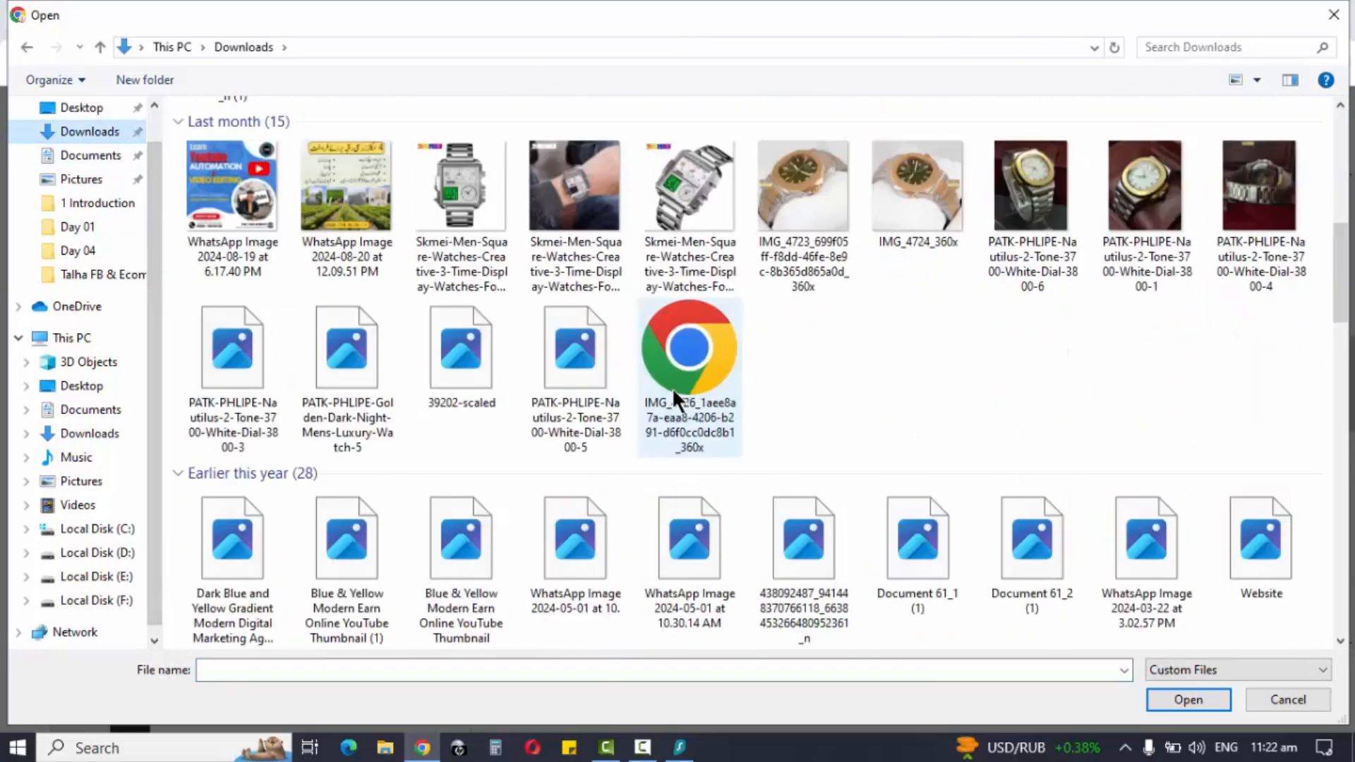
pyautogui.scroll(-5, 672, 387)
pyautogui.scroll(4, 672, 387)
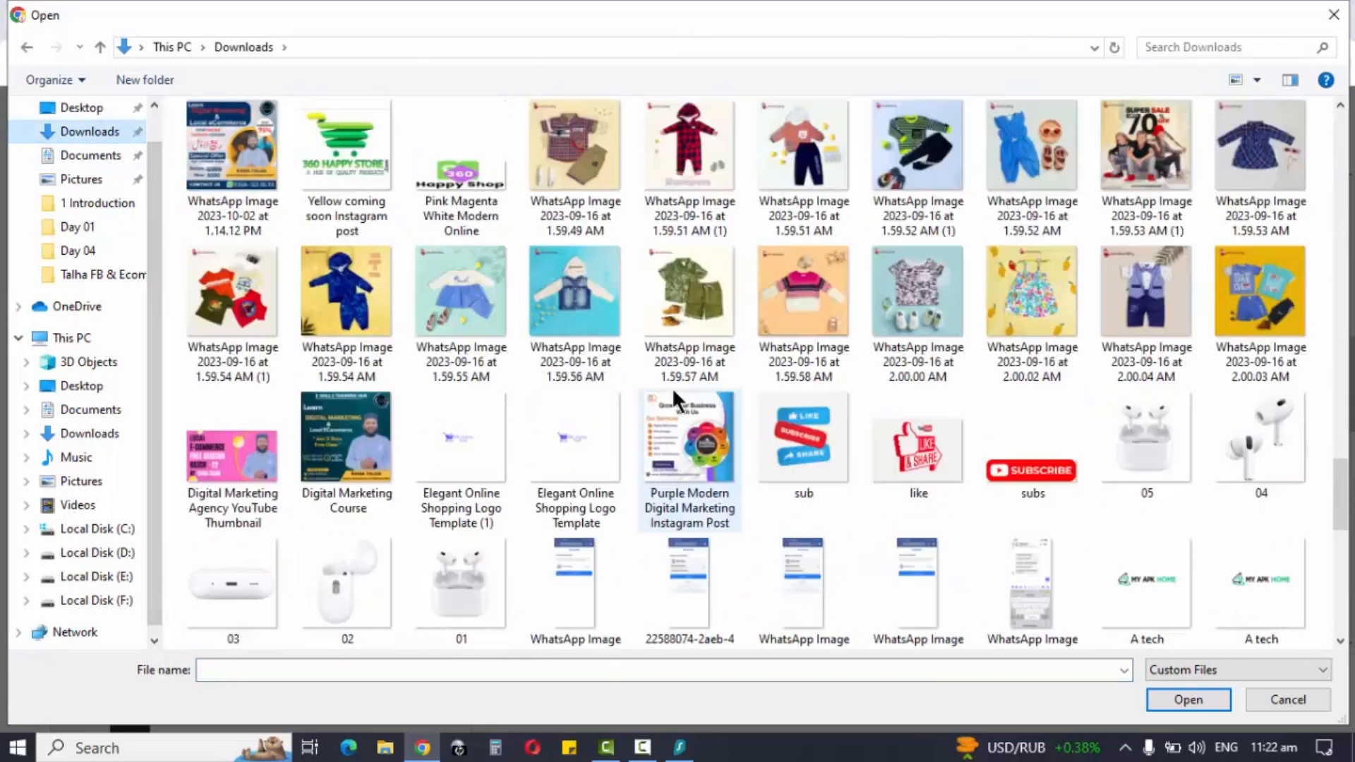
pyautogui.click(596, 301)
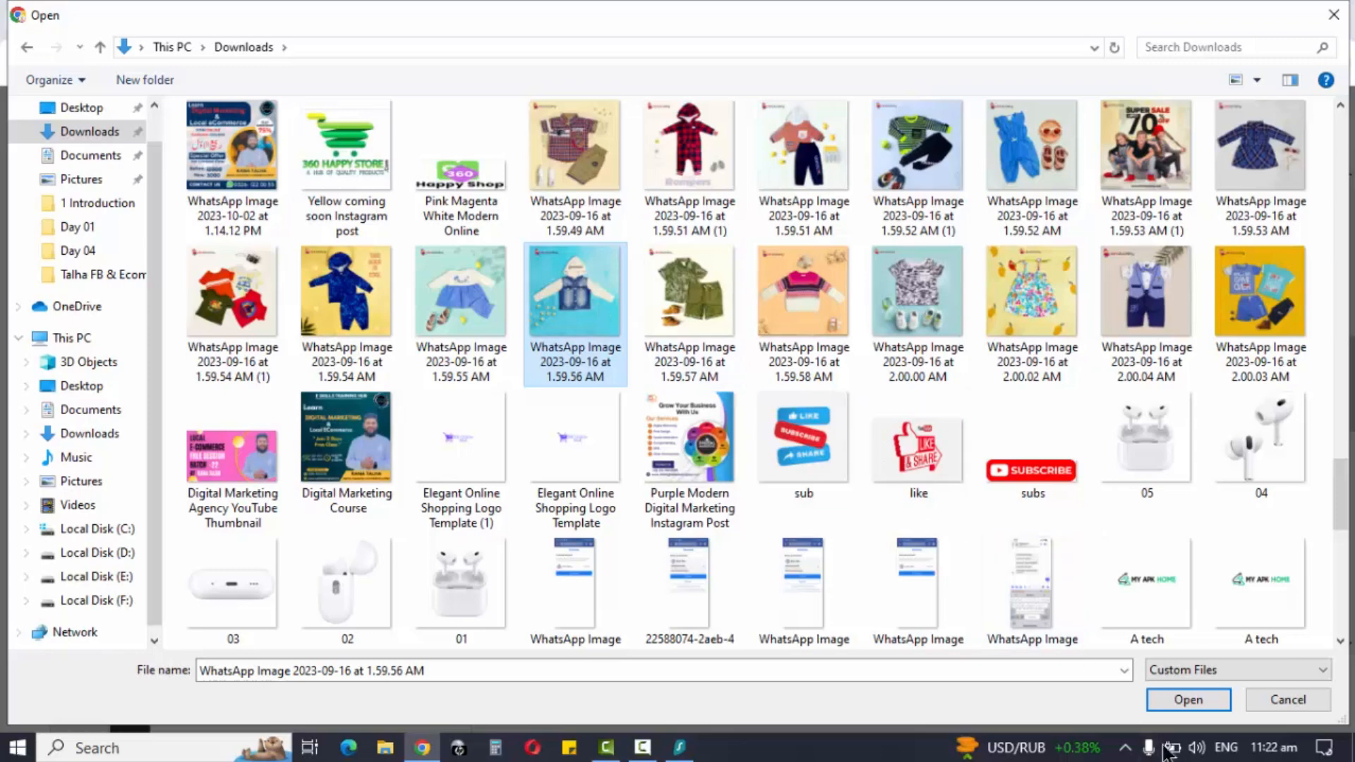
pyautogui.click(1188, 699)
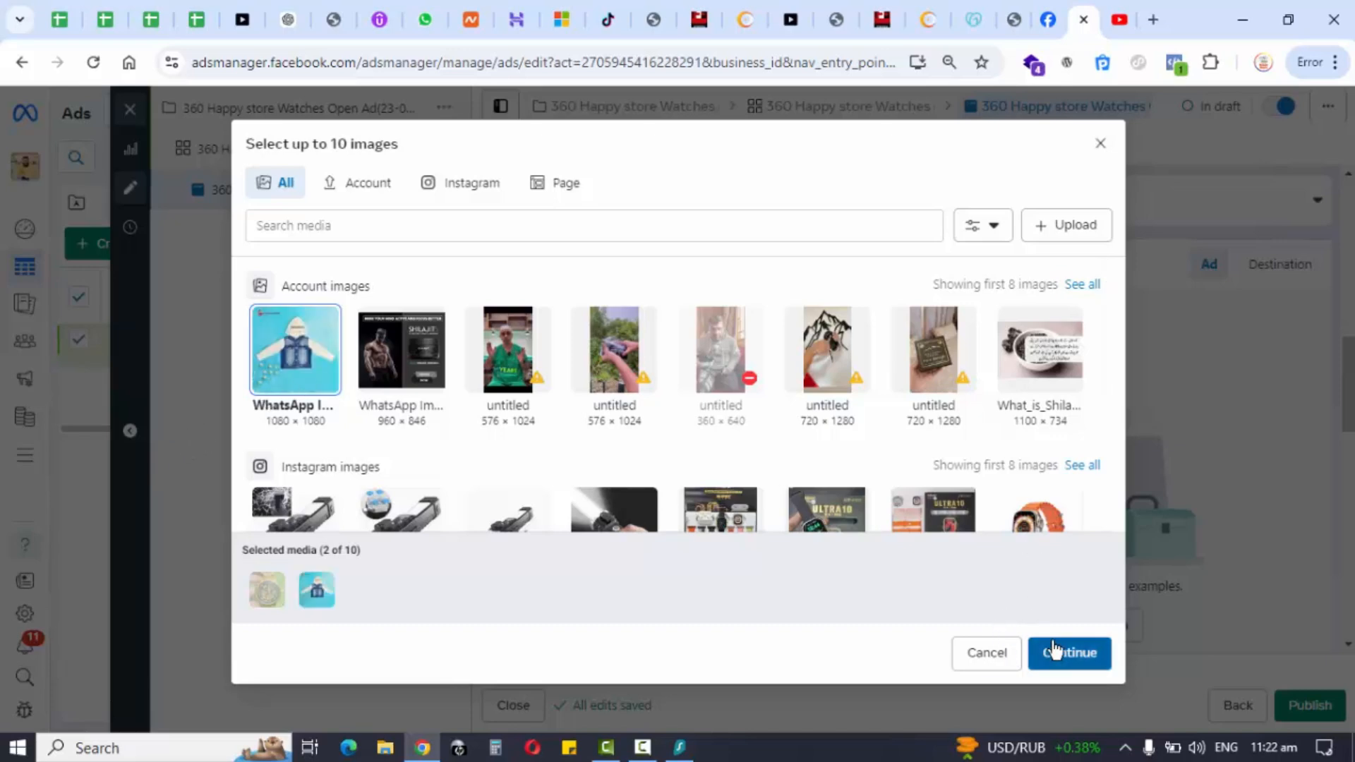
pyautogui.click(1050, 656)
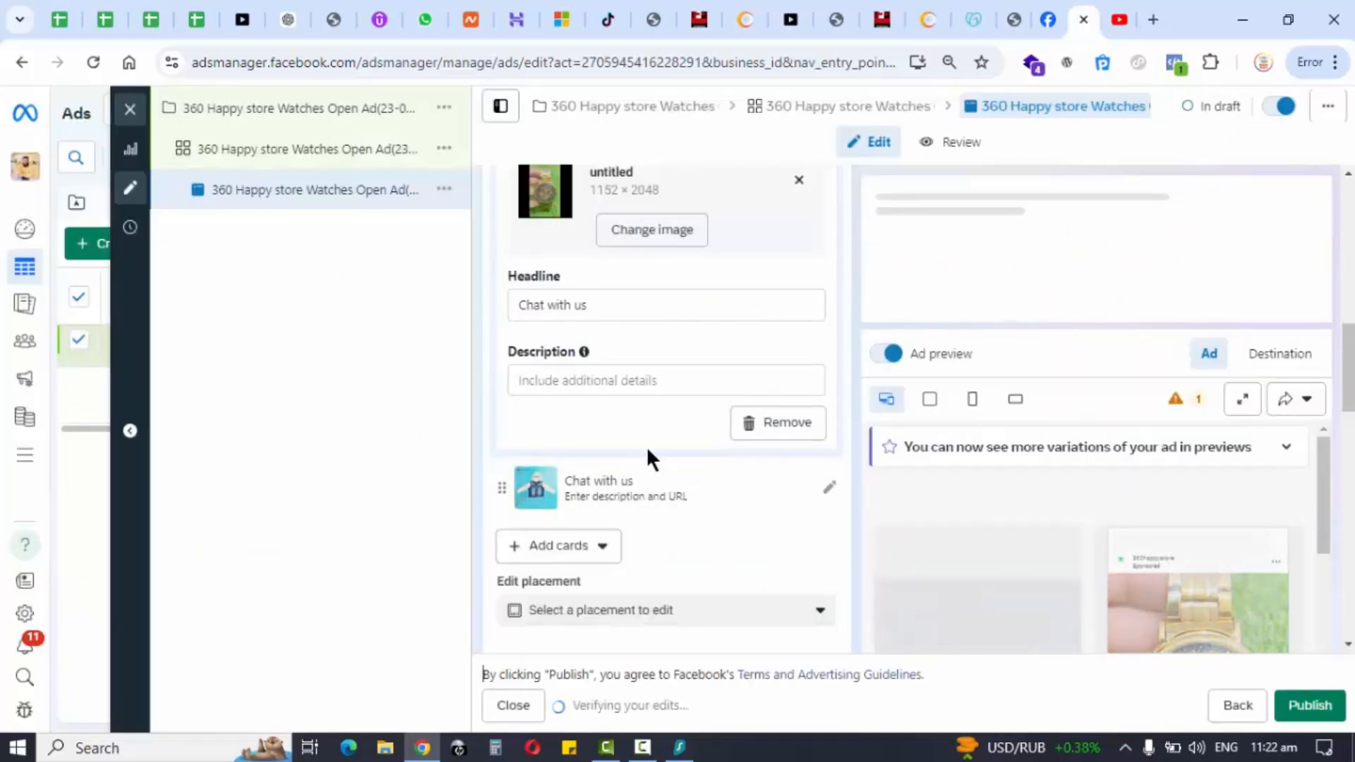
# Browse both carousel cards in the Facebook and Instagram previews and look at the card types and primary text
pyautogui.scroll(-2, 1166, 562)
pyautogui.scroll(1, 1077, 561)
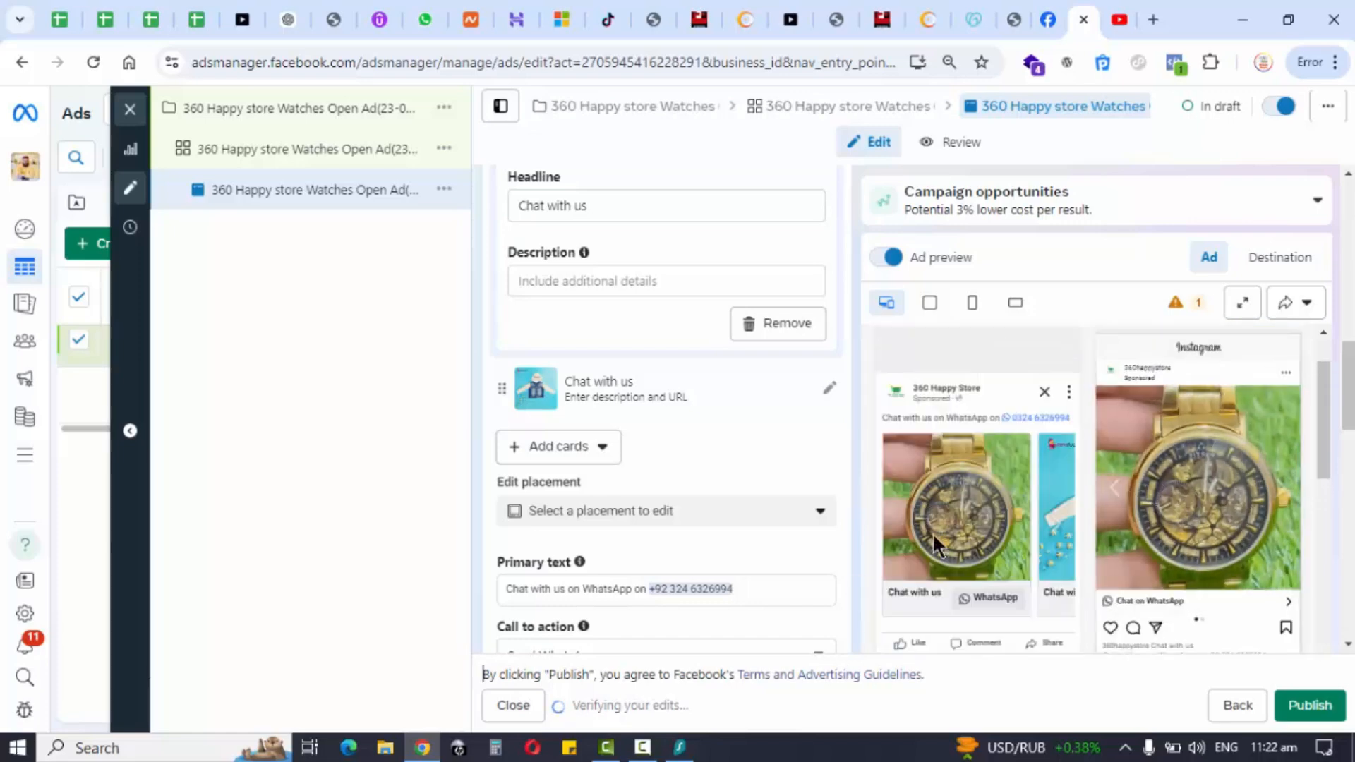
pyautogui.click(1058, 523)
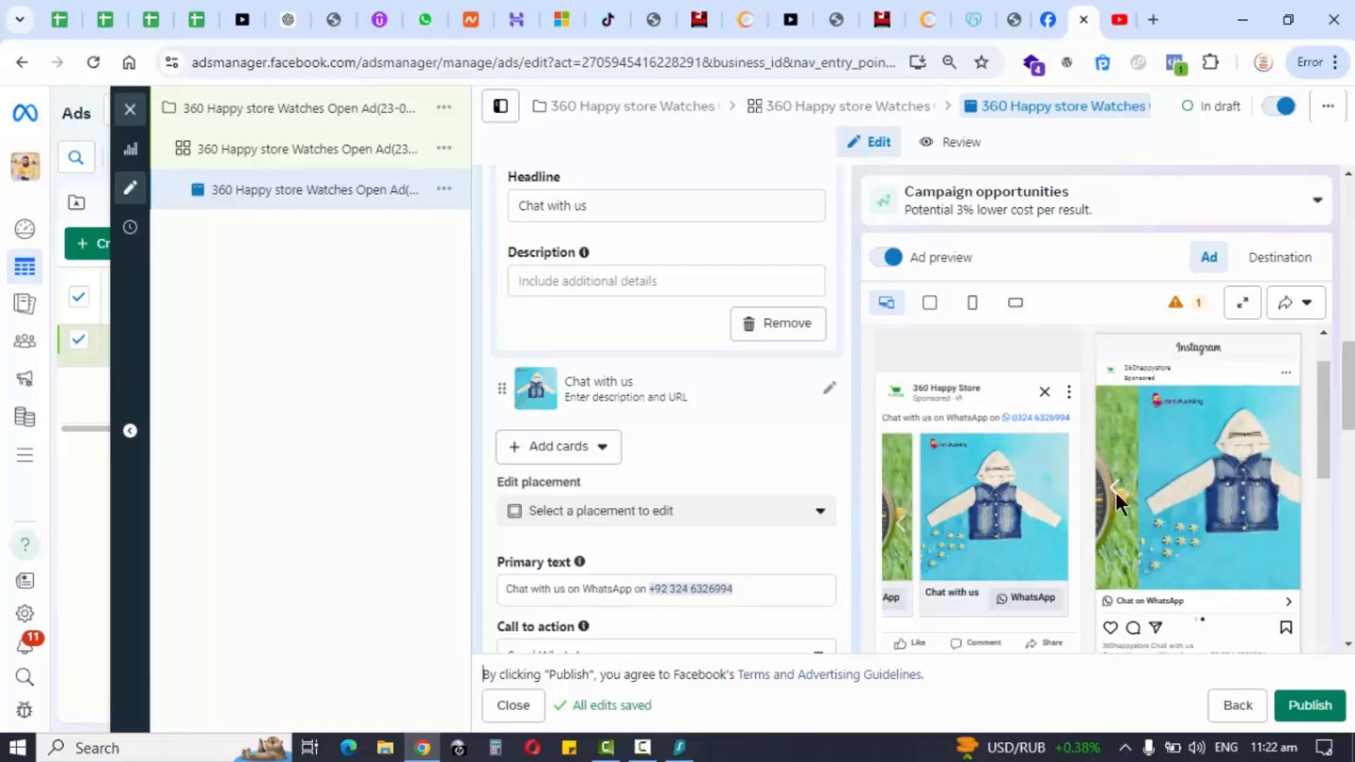
pyautogui.click(1276, 488)
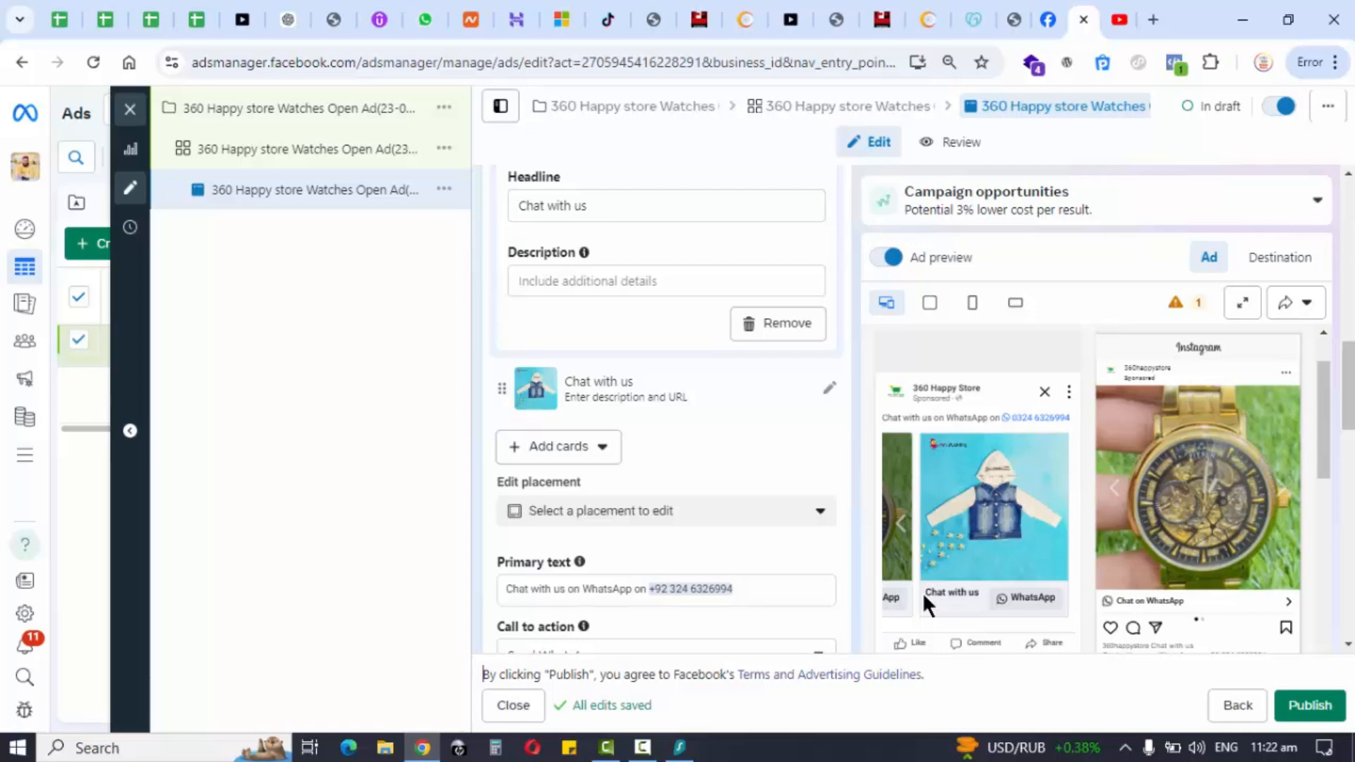
pyautogui.click(609, 453)
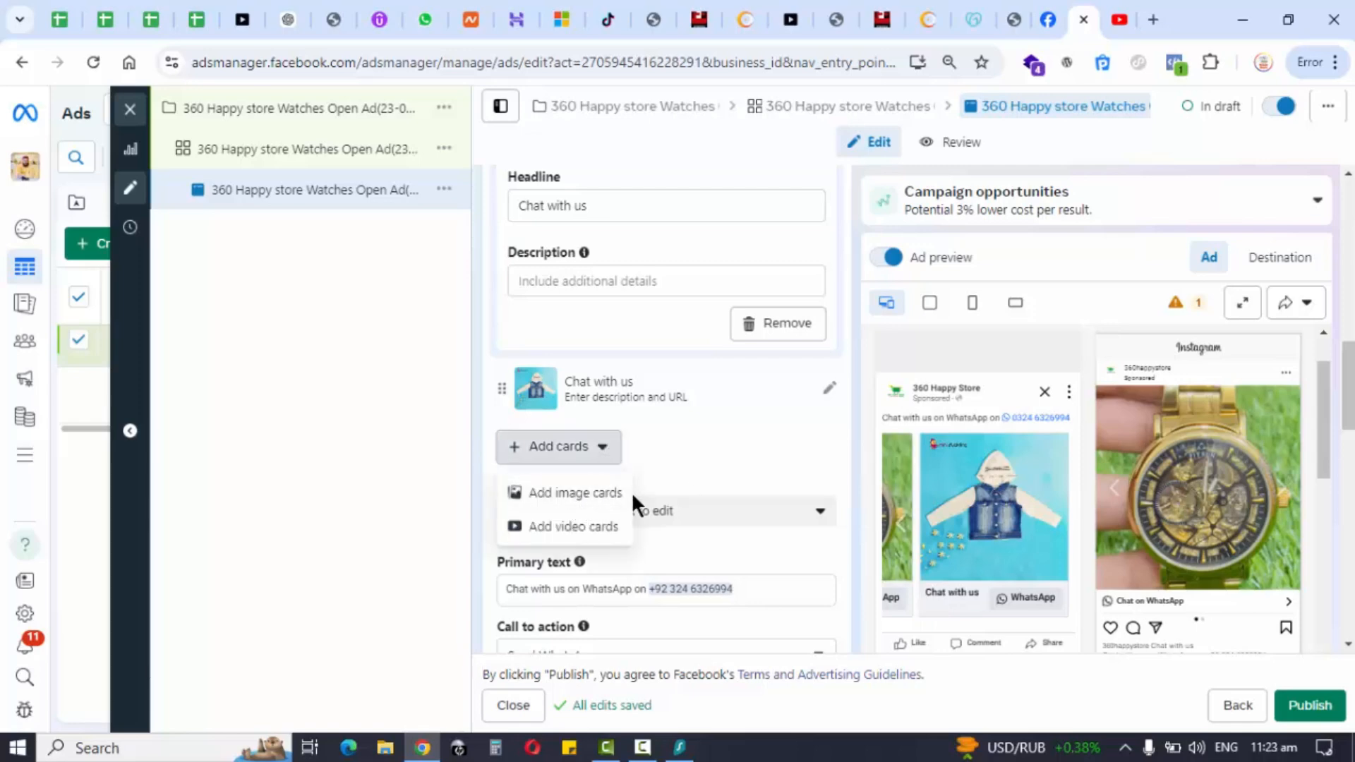
pyautogui.click(713, 589)
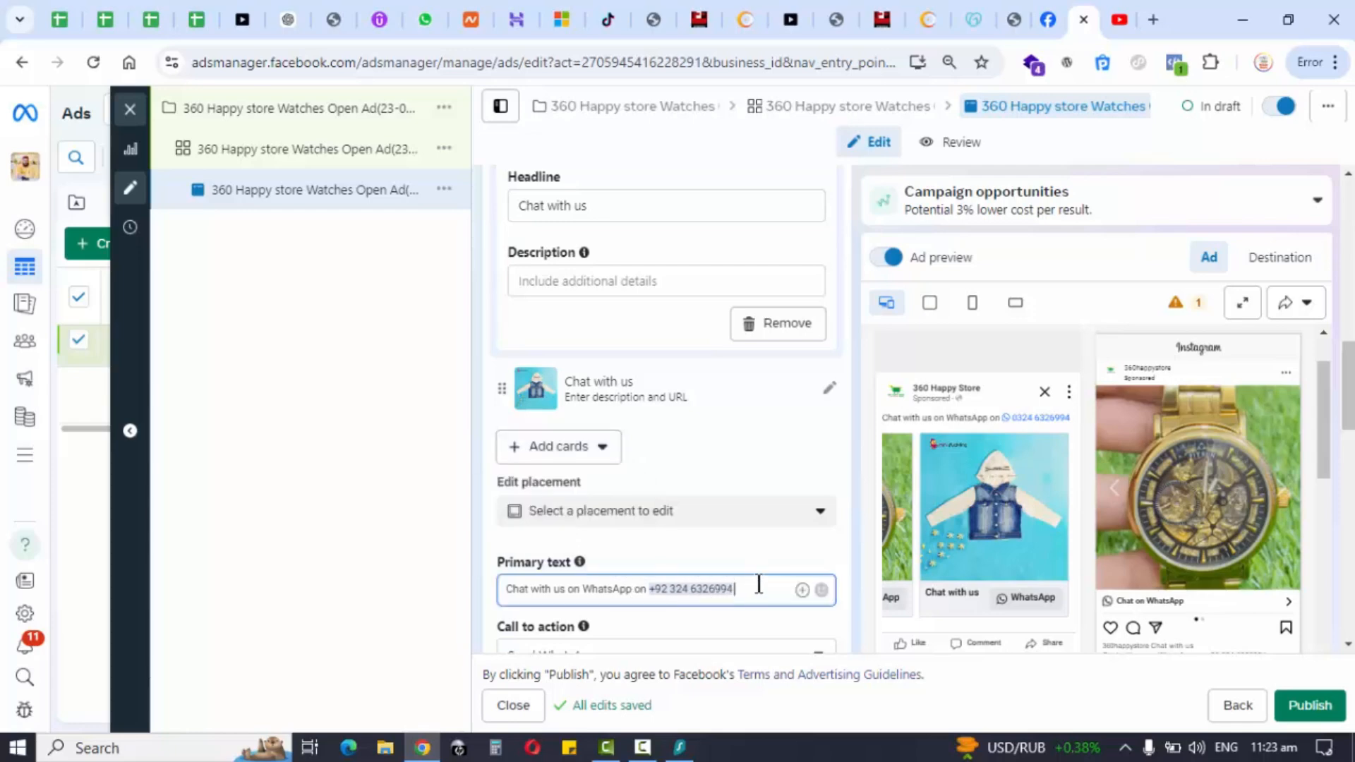
# Remove the watch card and the jacket card's image, and switch the ad format back to Single image or video
pyautogui.scroll(3, 749, 423)
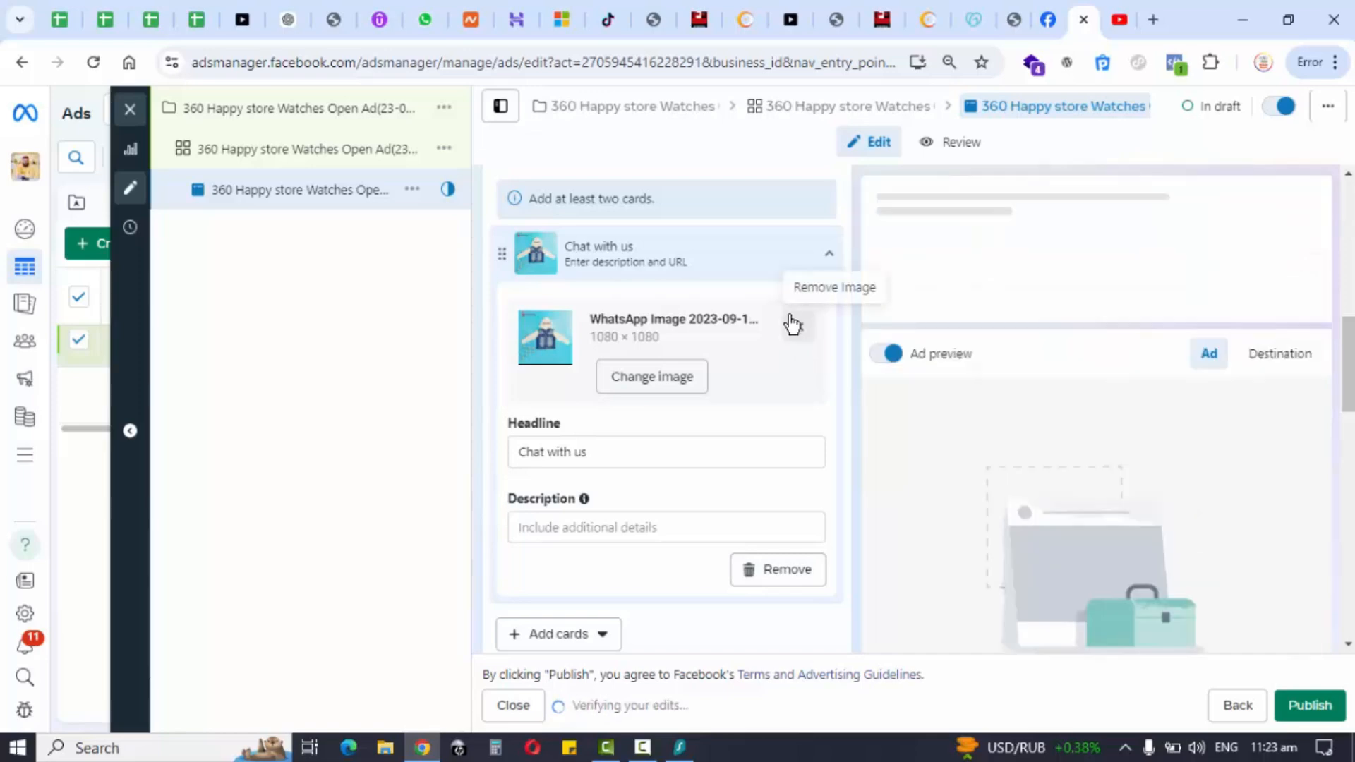
pyautogui.click(799, 328)
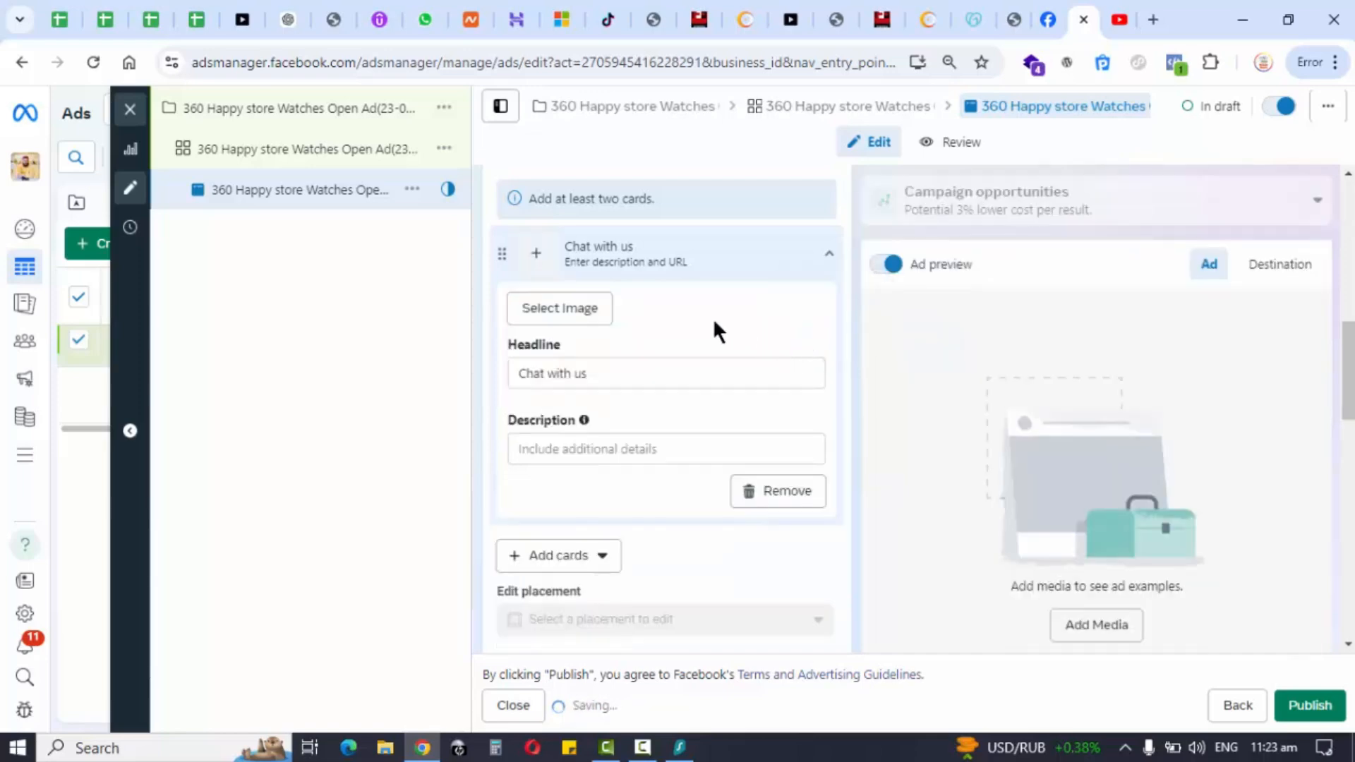
pyautogui.scroll(5, 714, 330)
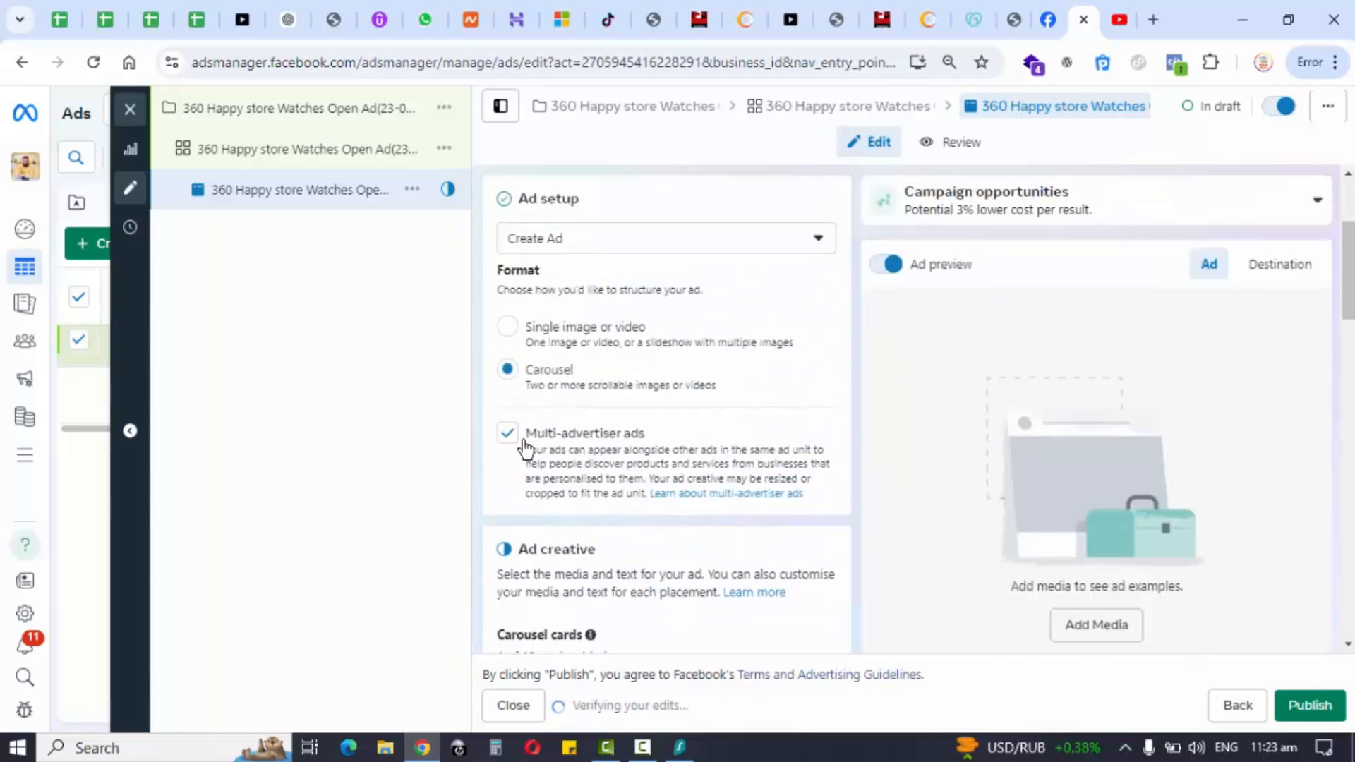
pyautogui.scroll(-4, 524, 447)
pyautogui.scroll(4, 615, 444)
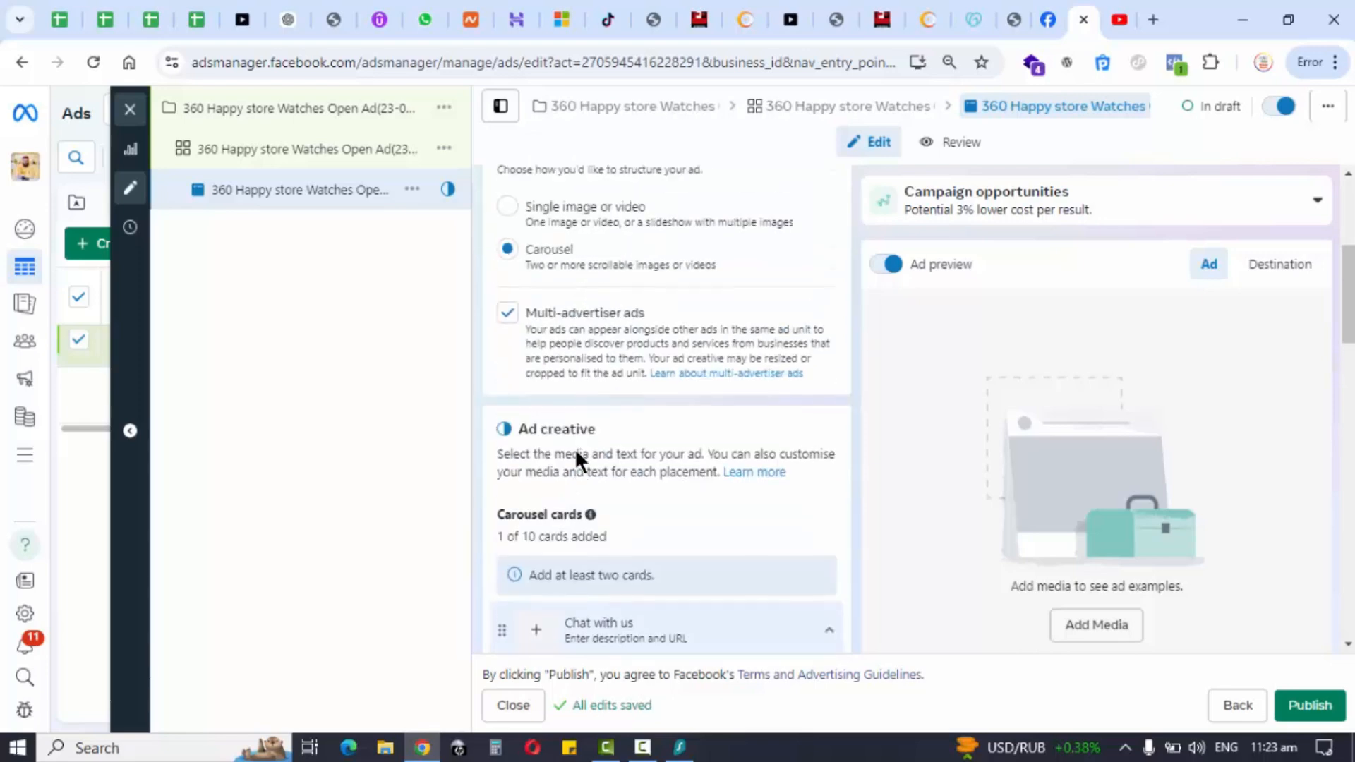
pyautogui.click(564, 344)
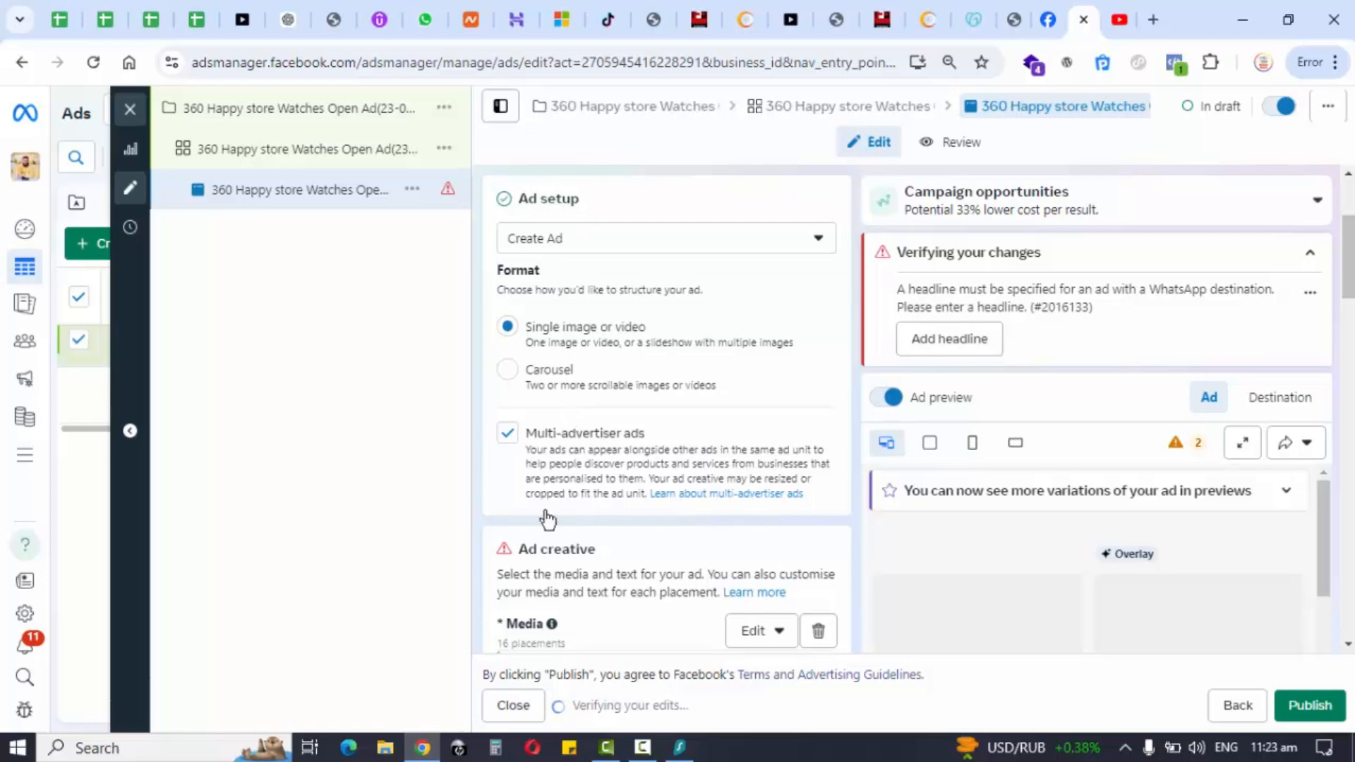
# Reopen the ad's media for editing, skip AI image generation and finish the media setup with the preset optimisations
pyautogui.scroll(-3, 728, 501)
pyautogui.click(770, 435)
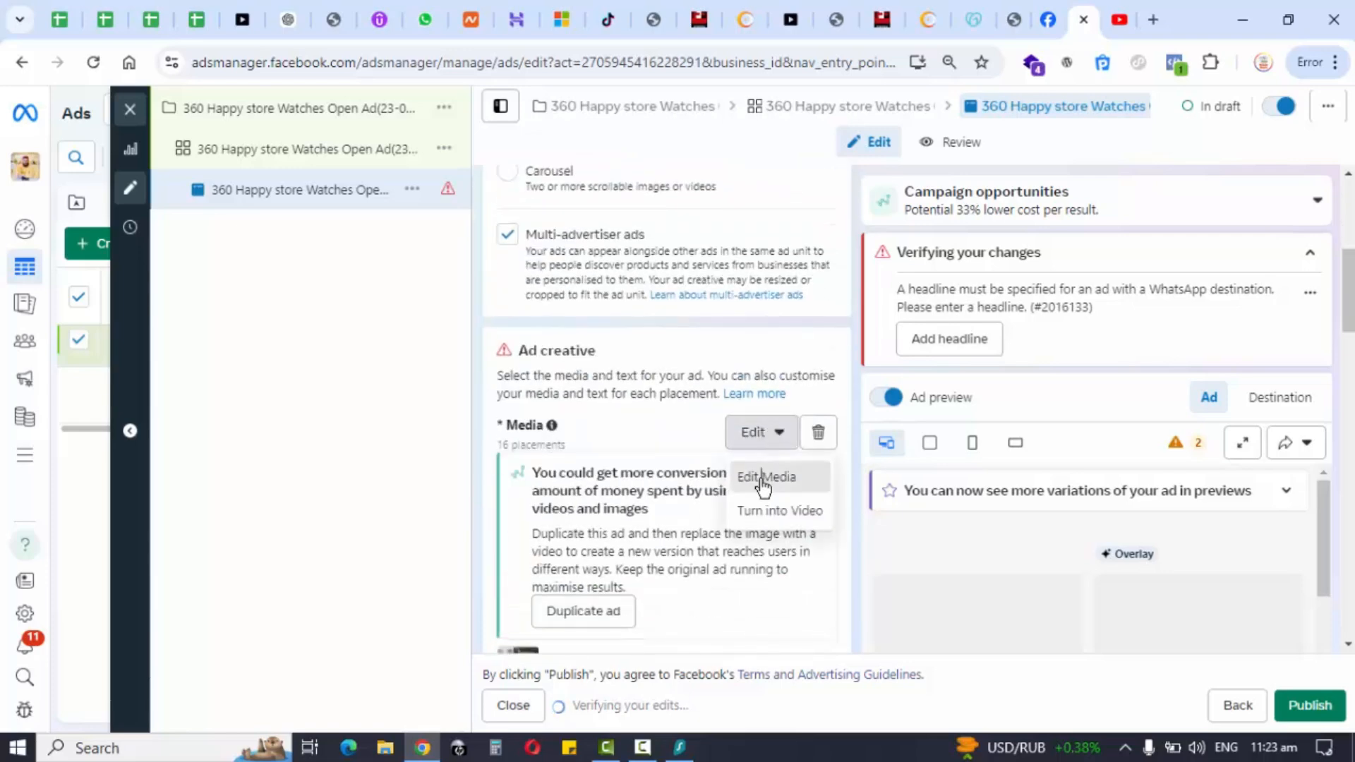
pyautogui.click(761, 474)
pyautogui.click(1164, 648)
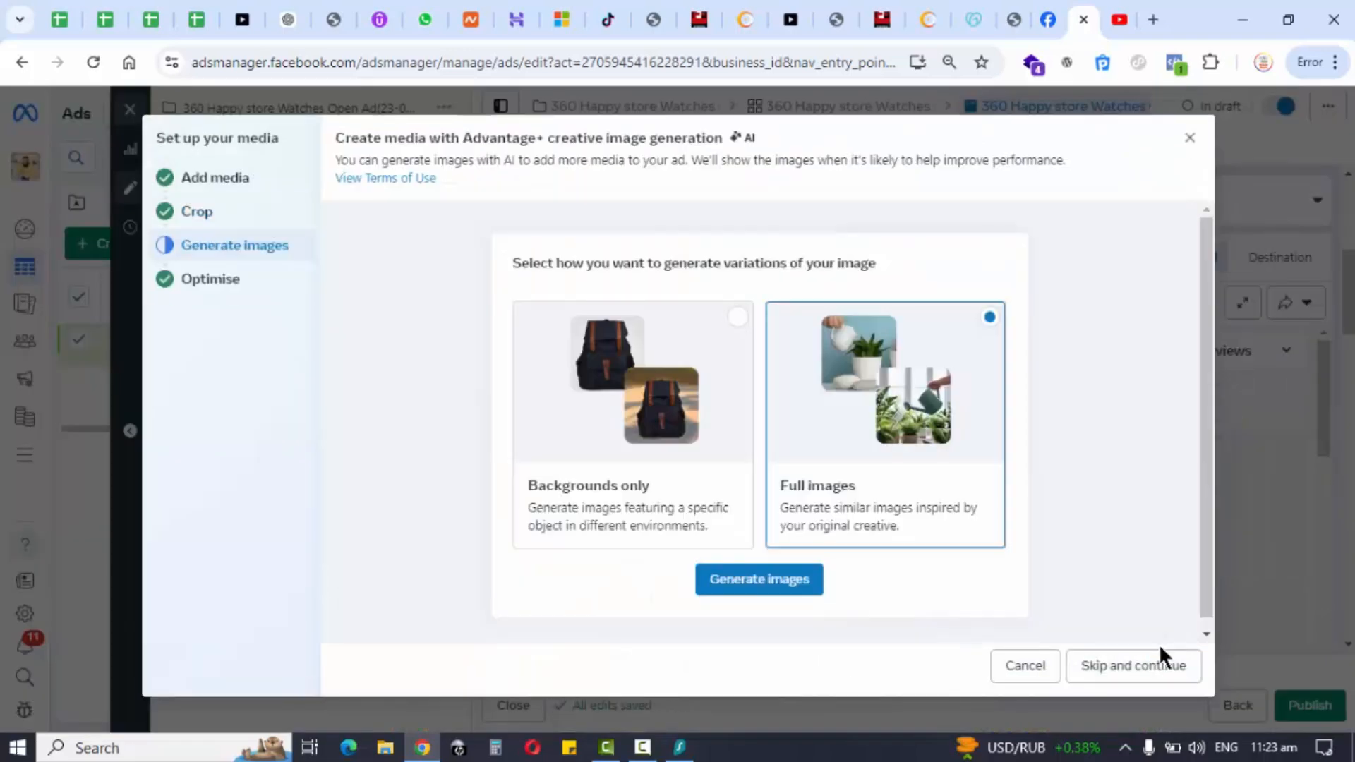
pyautogui.click(1128, 674)
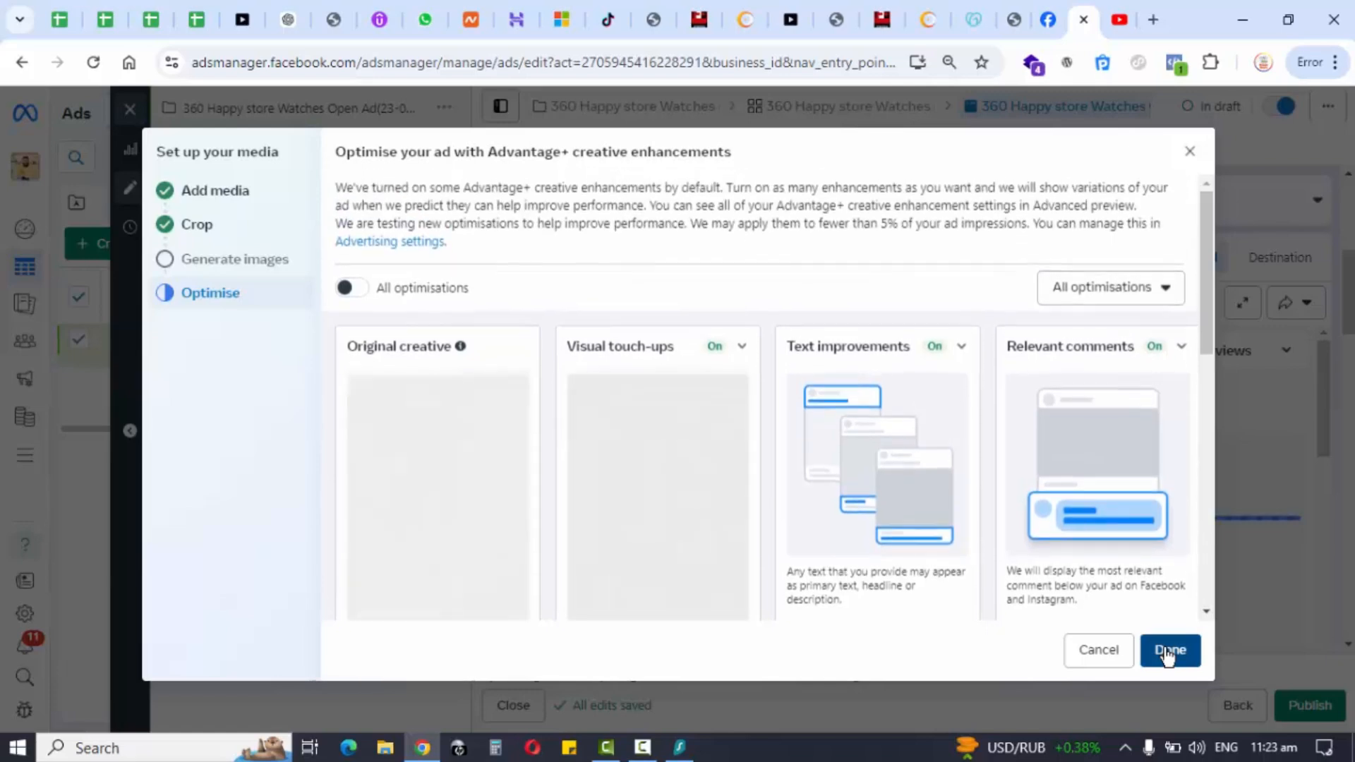
pyautogui.click(1170, 650)
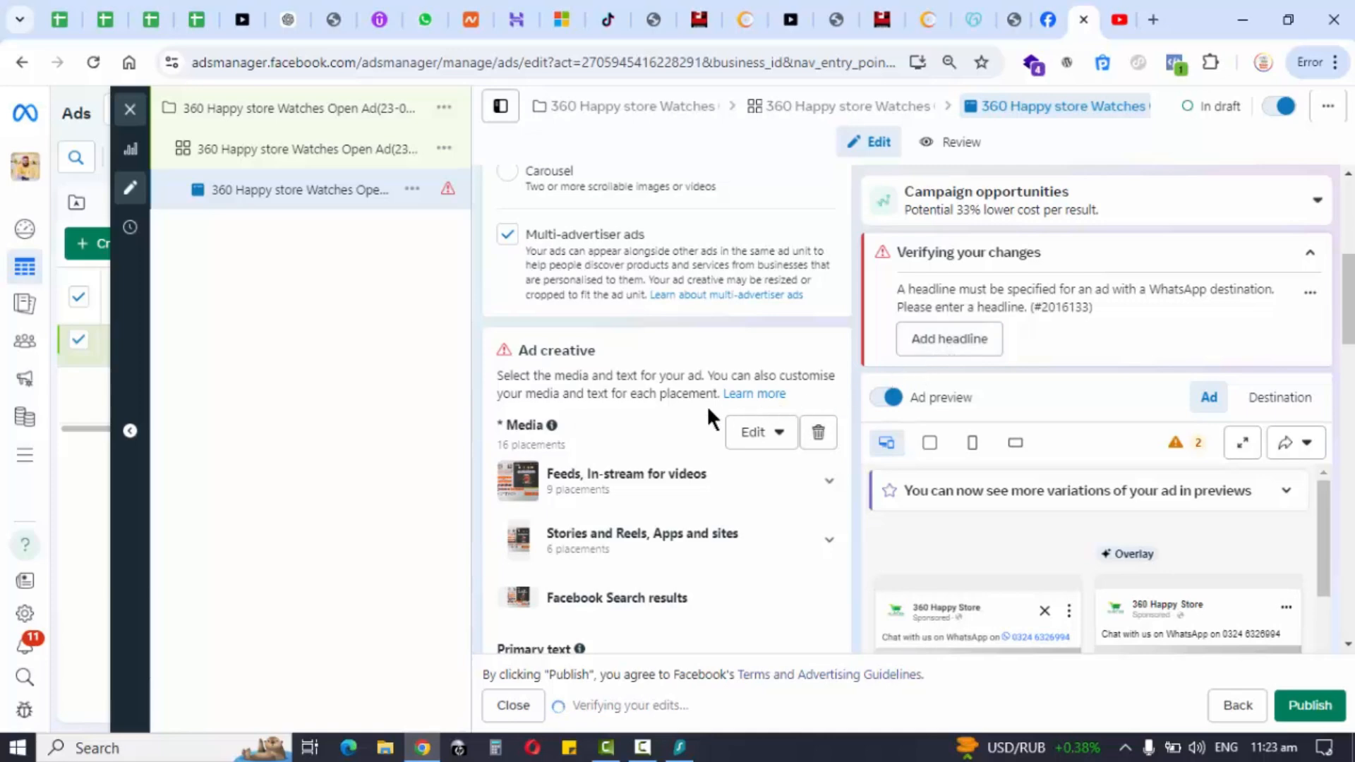
# Enter "Best Smart Watch" as the ad's headline
pyautogui.scroll(-3, 706, 405)
pyautogui.click(645, 480)
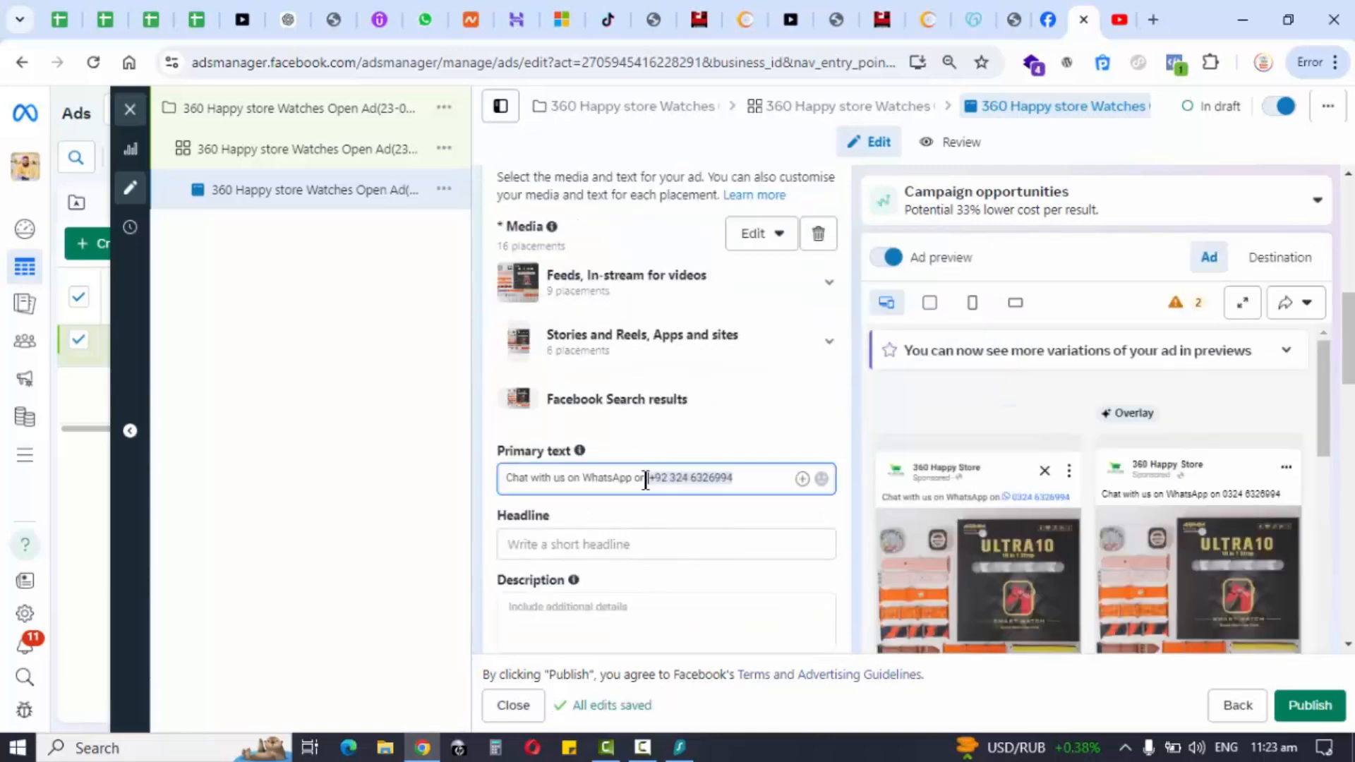
pyautogui.click(635, 546)
pyautogui.write('B')
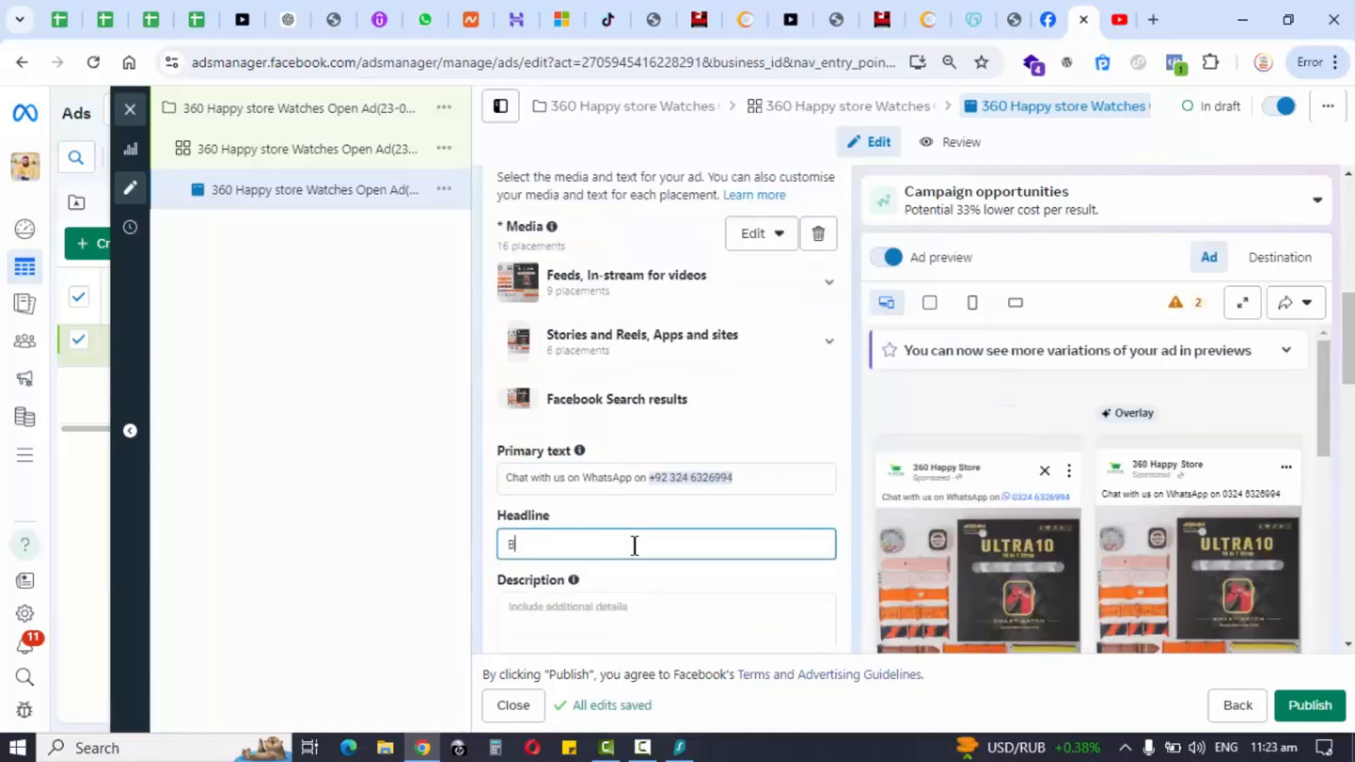
pyautogui.write('est Smart Watch')
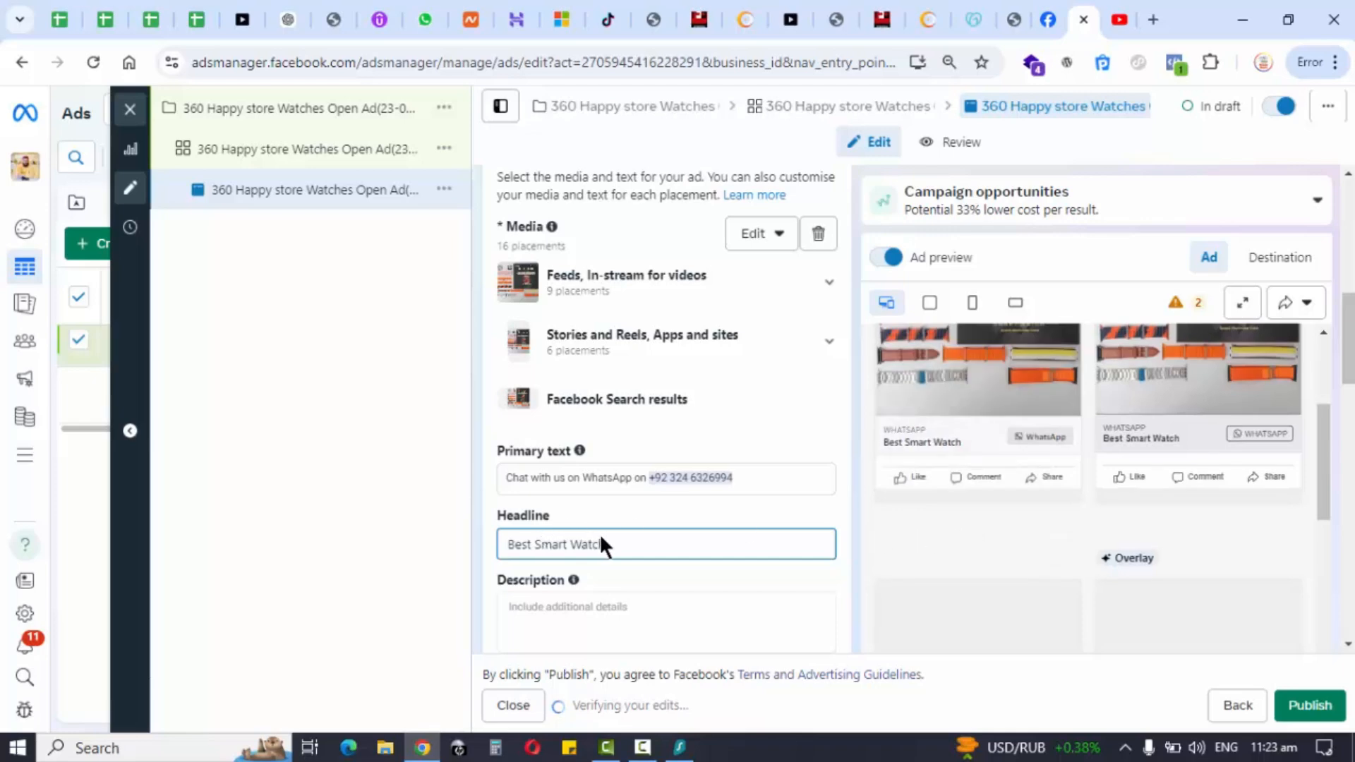
# Replace the ad's headline with "50% Discount"
pyautogui.tripleClick(601, 540)
pyautogui.write('50% ')
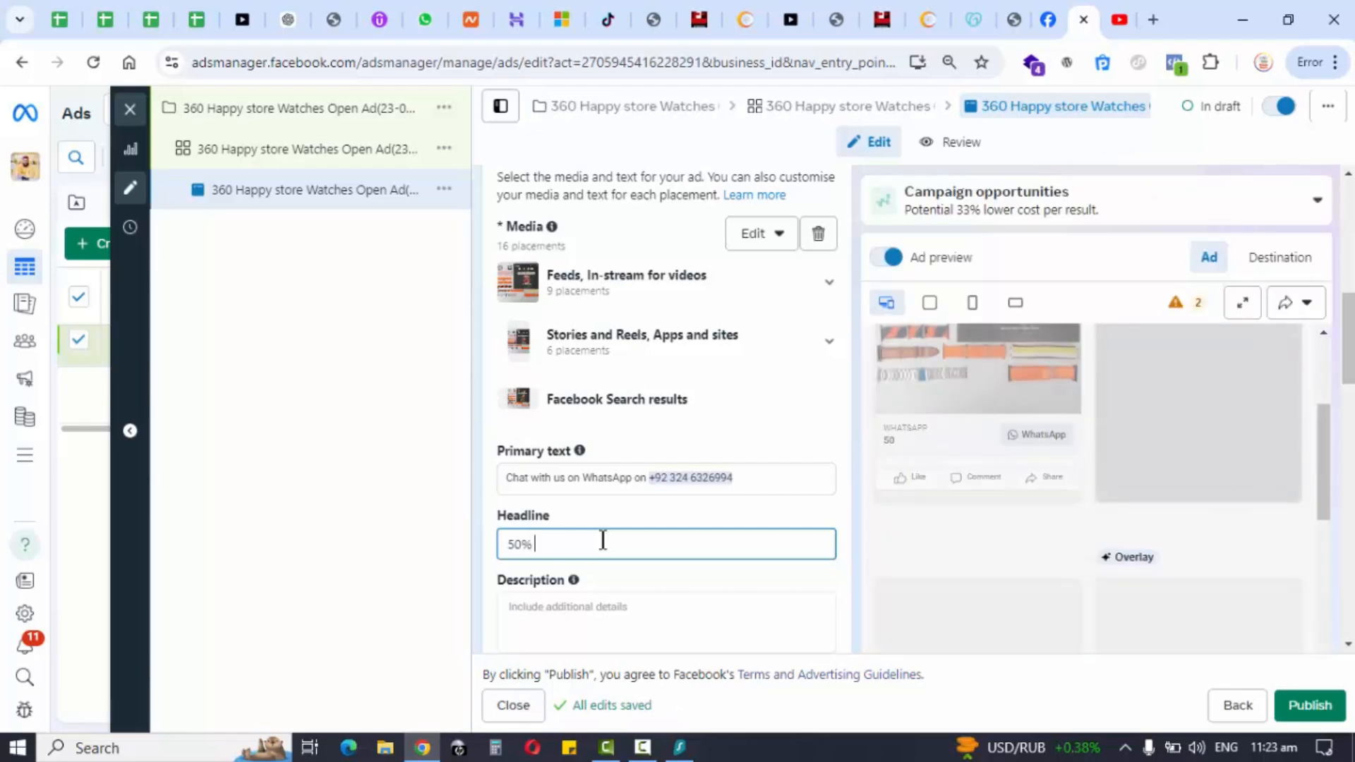
pyautogui.write('iscou')
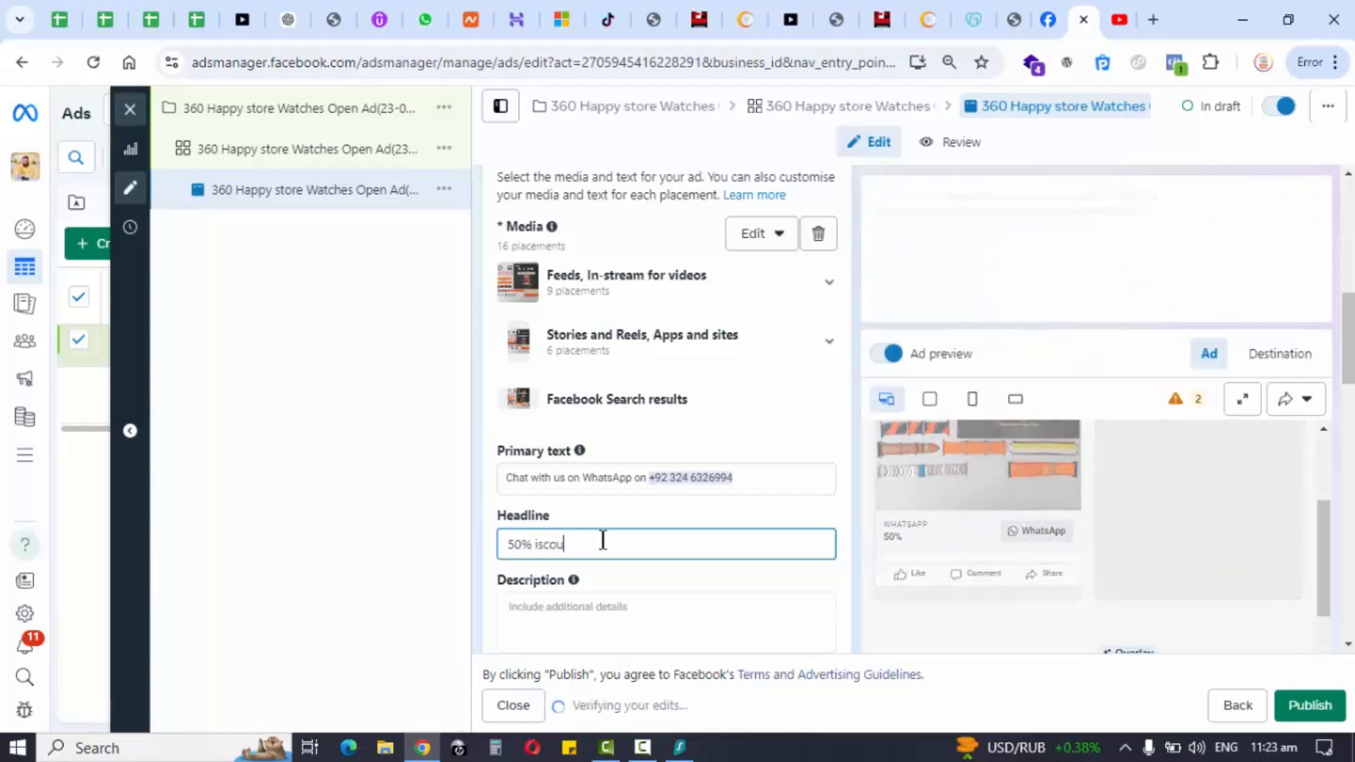
pyautogui.press('BackSpace')
pyautogui.press('BackSpace')
pyautogui.press('BackSpace')
pyautogui.press('BackSpace')
pyautogui.press('BackSpace')
pyautogui.write('Di')
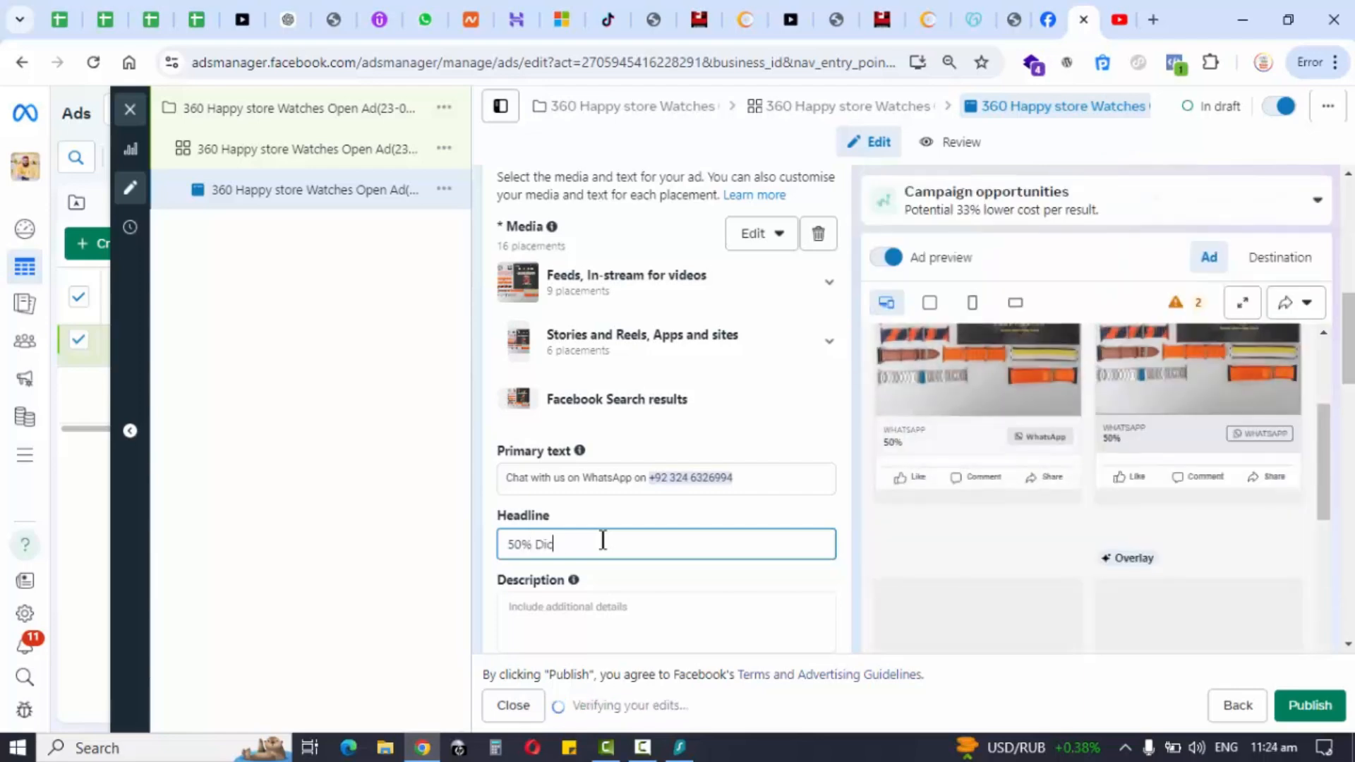
pyautogui.write('cscoun')
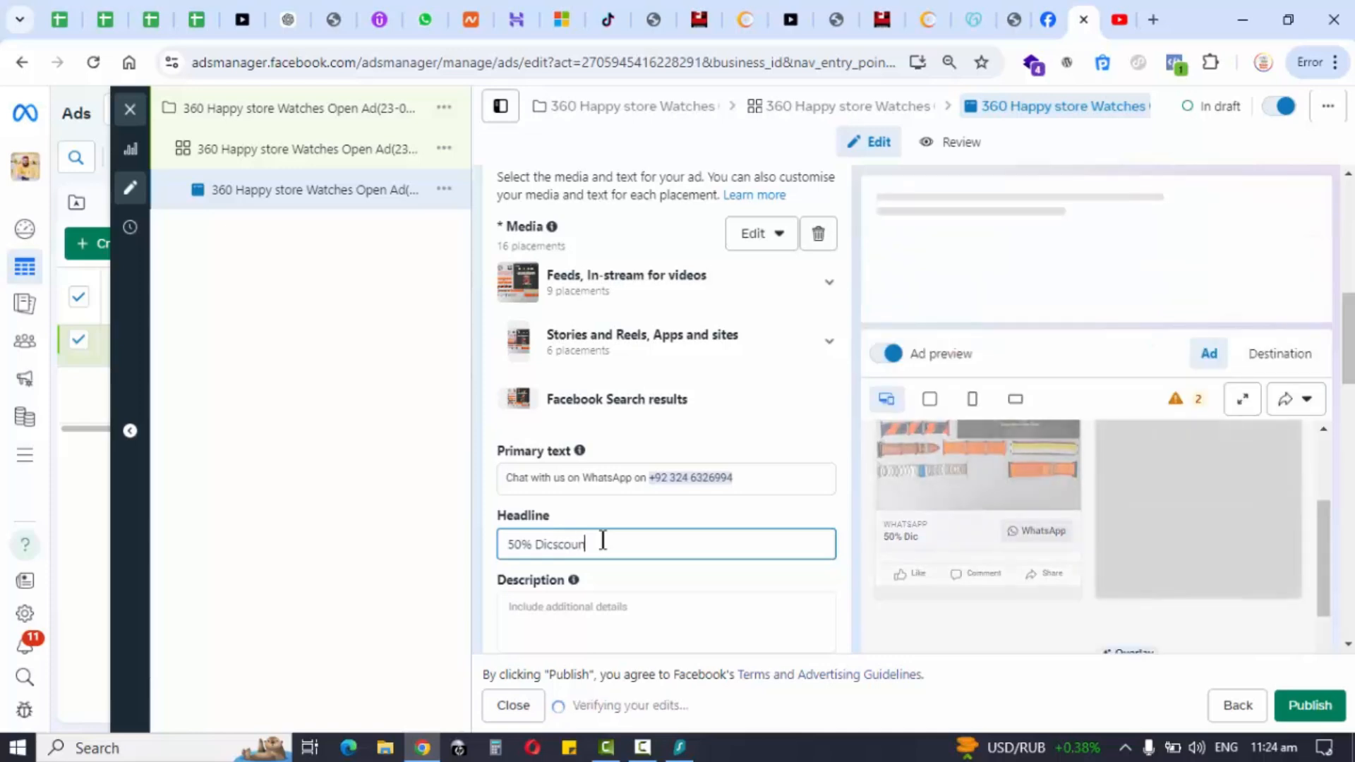
pyautogui.press('BackSpace')
pyautogui.press('BackSpace')
pyautogui.press('BackSpace')
pyautogui.press('BackSpace')
pyautogui.write('sc')
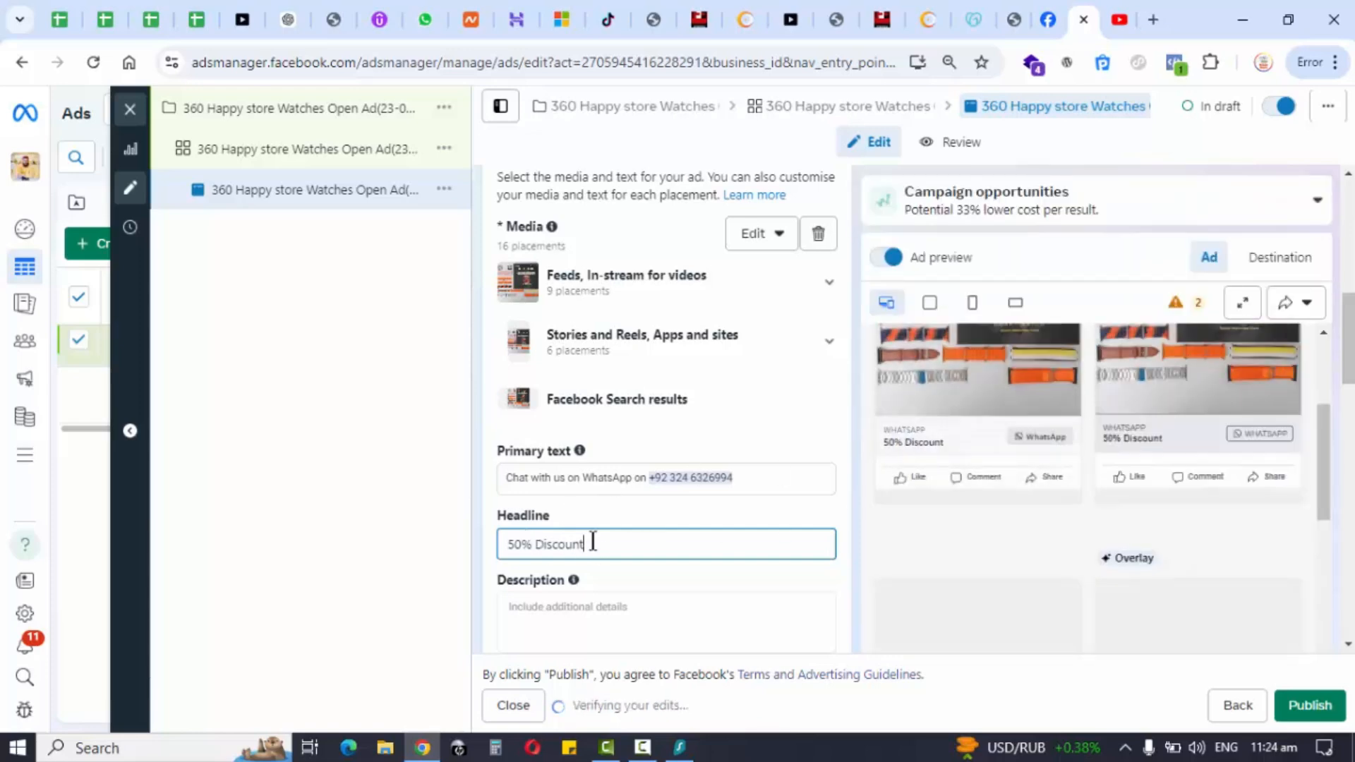
# Replace the ad's headline with the rating "5/5"
pyautogui.moveTo(591, 545); pyautogui.dragTo(472, 528)
pyautogui.press('BackSpace')
pyautogui.write('5/5')
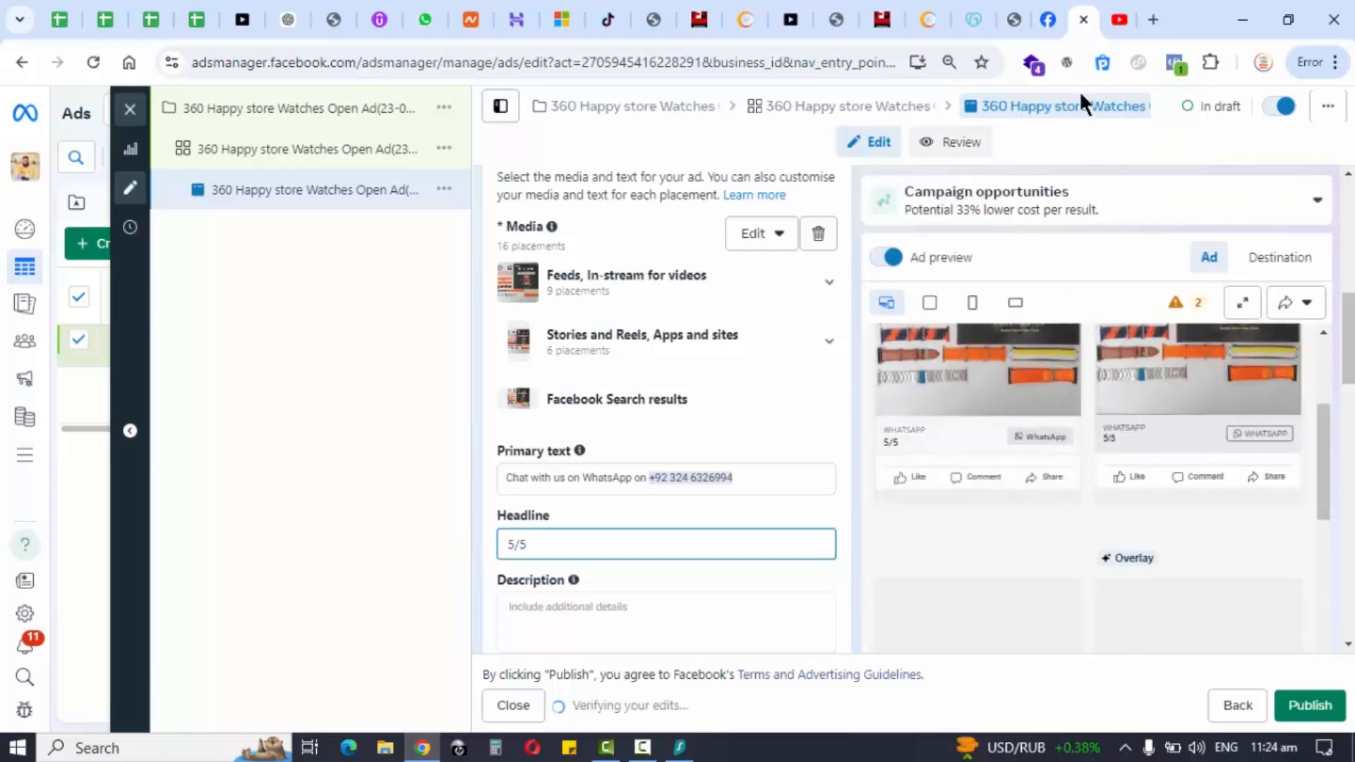
# Search Google for "star emoji" in a new browser tab and copy the star from its Emojipedia page
pyautogui.click(1152, 16)
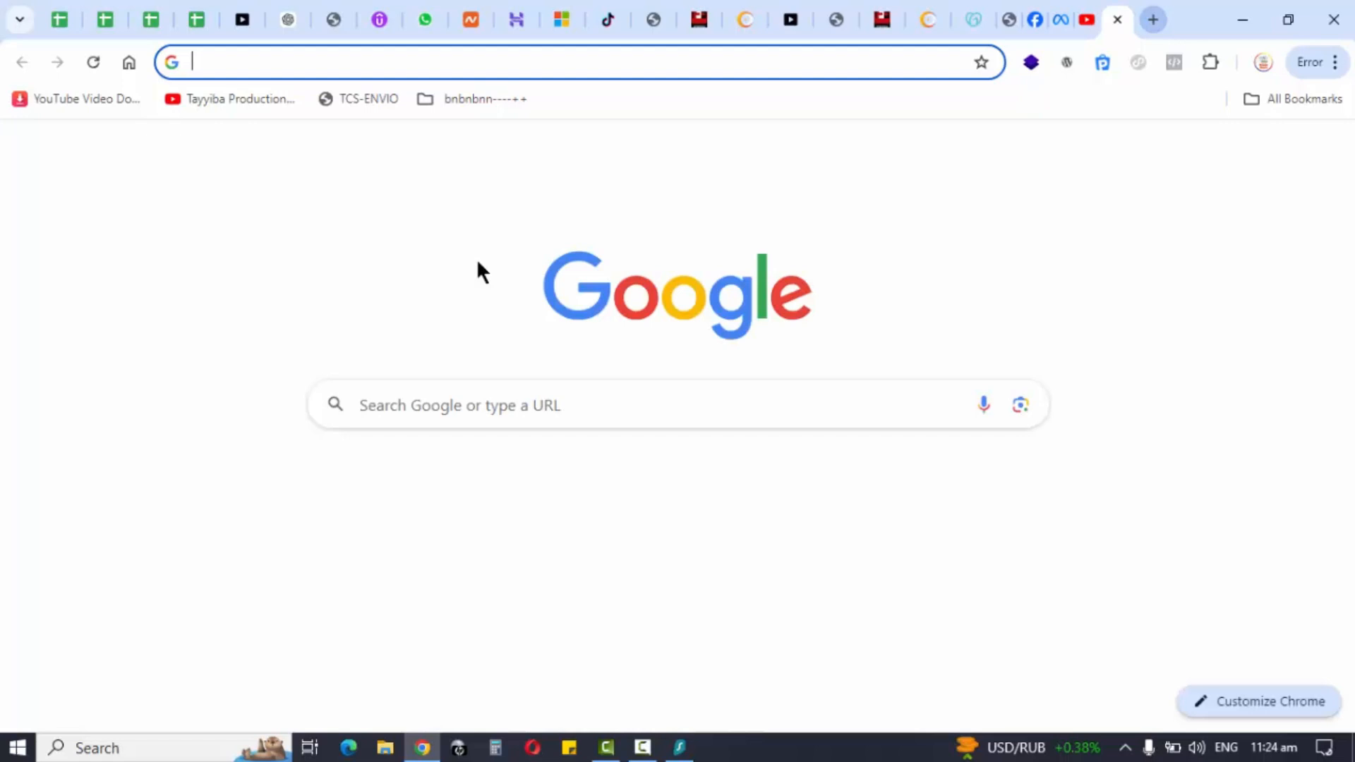
pyautogui.click(479, 412)
pyautogui.write('s')
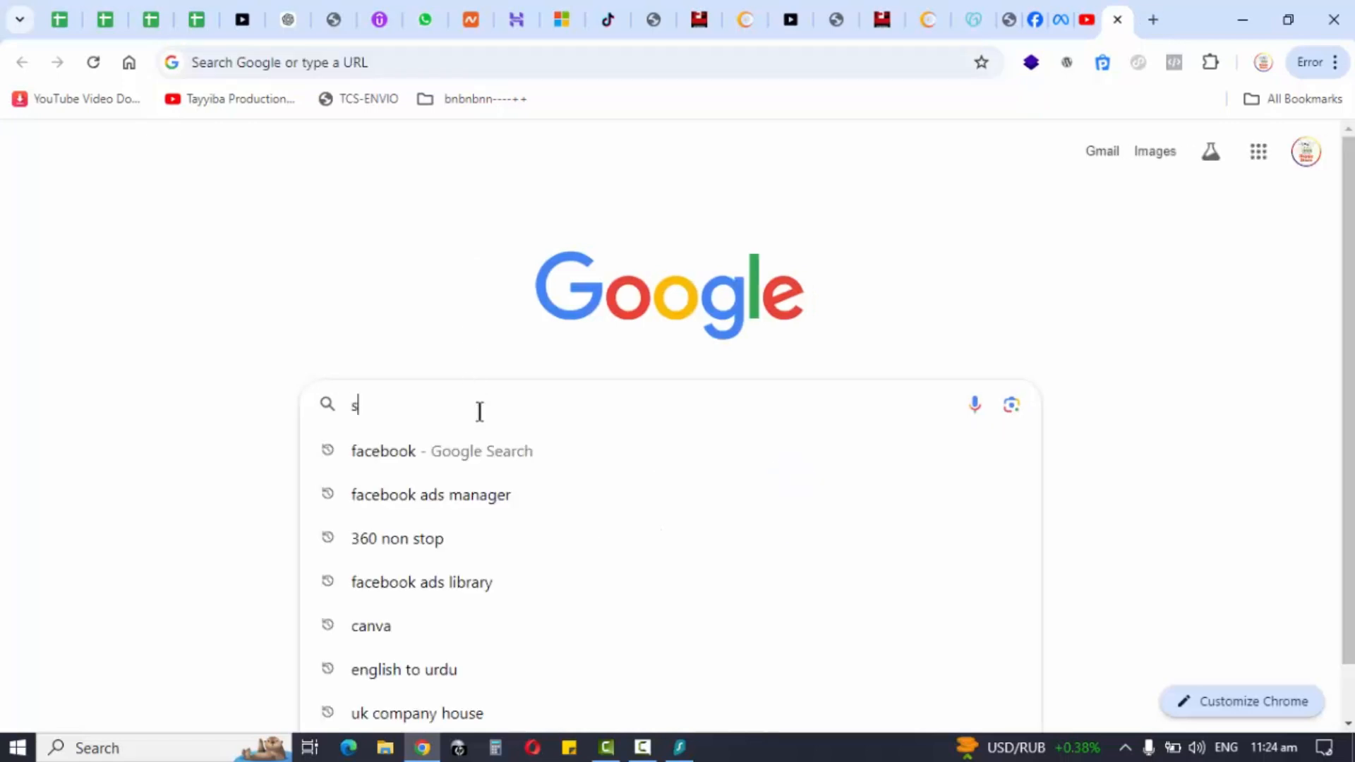
pyautogui.write('tar em')
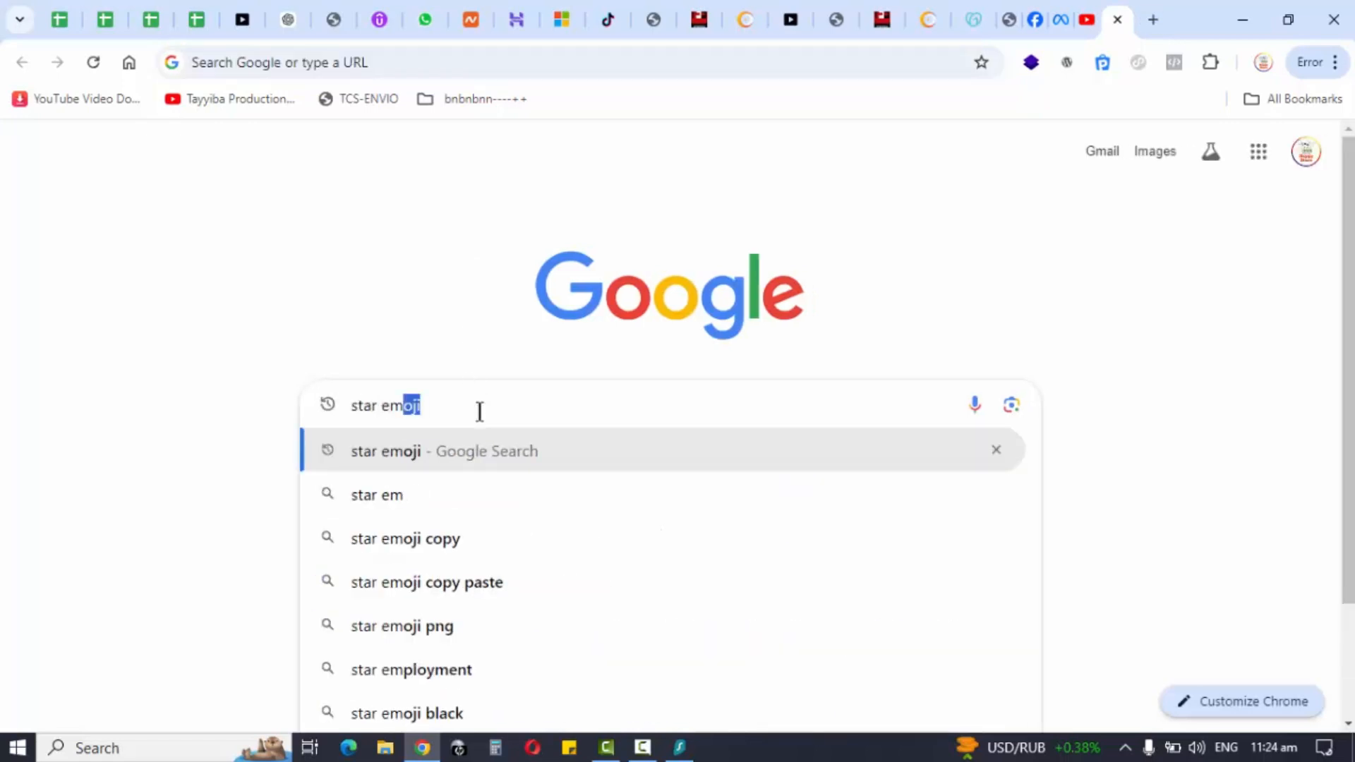
pyautogui.write('oji')
pyautogui.press('Return')
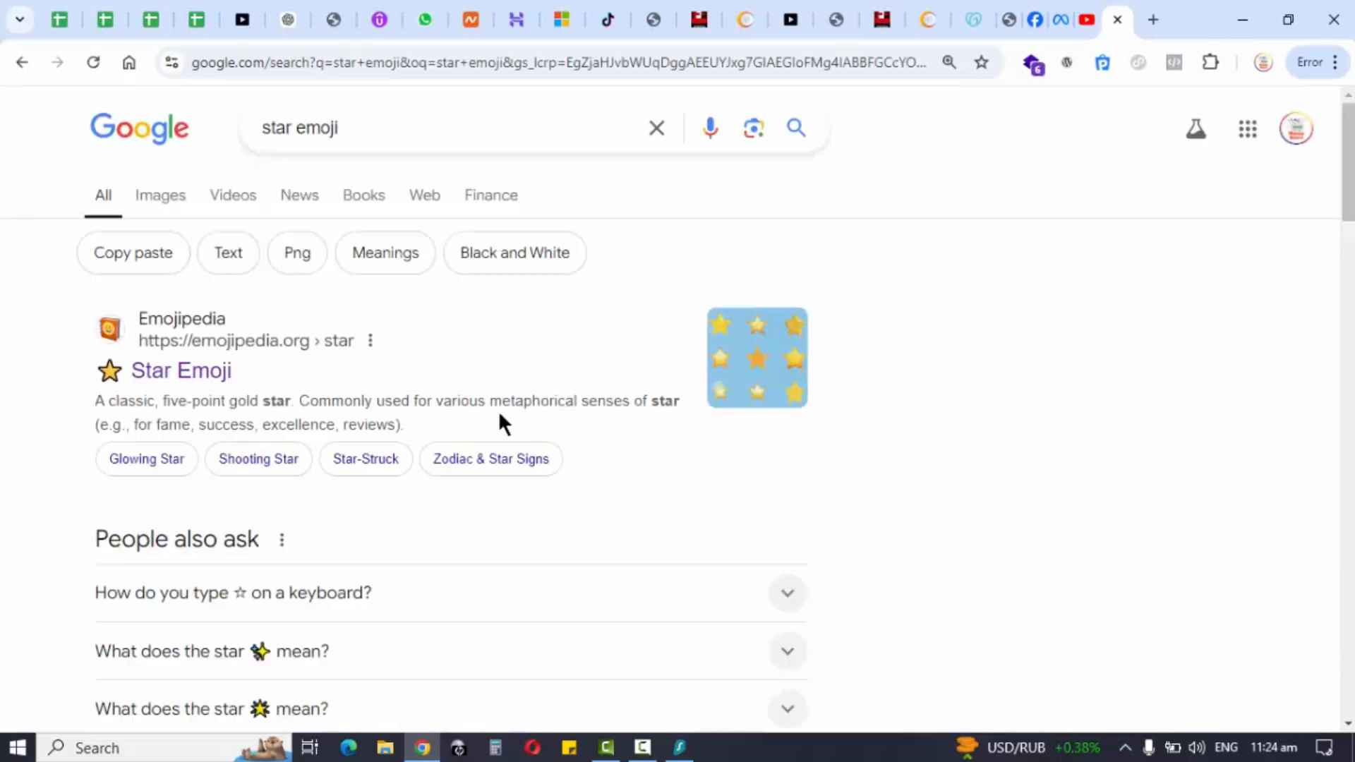
pyautogui.click(207, 375)
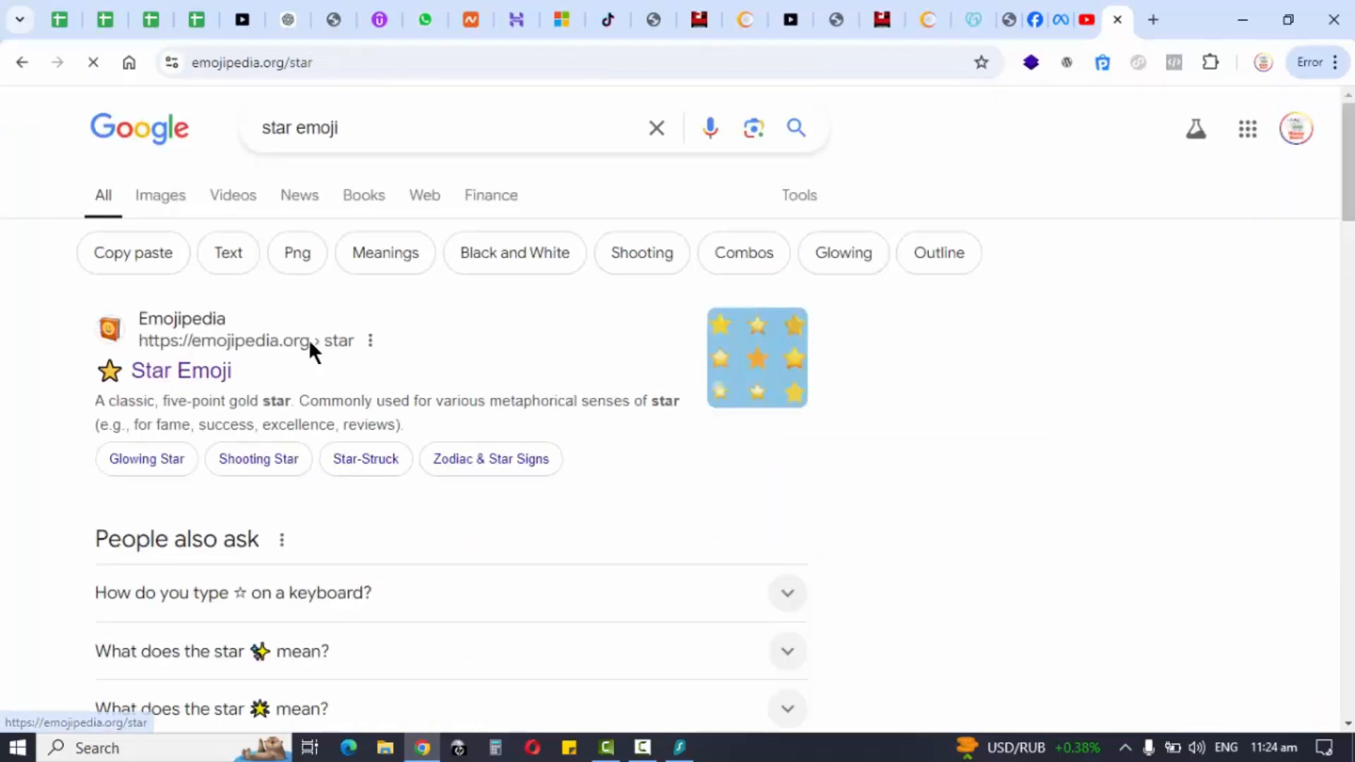
pyautogui.click(201, 473)
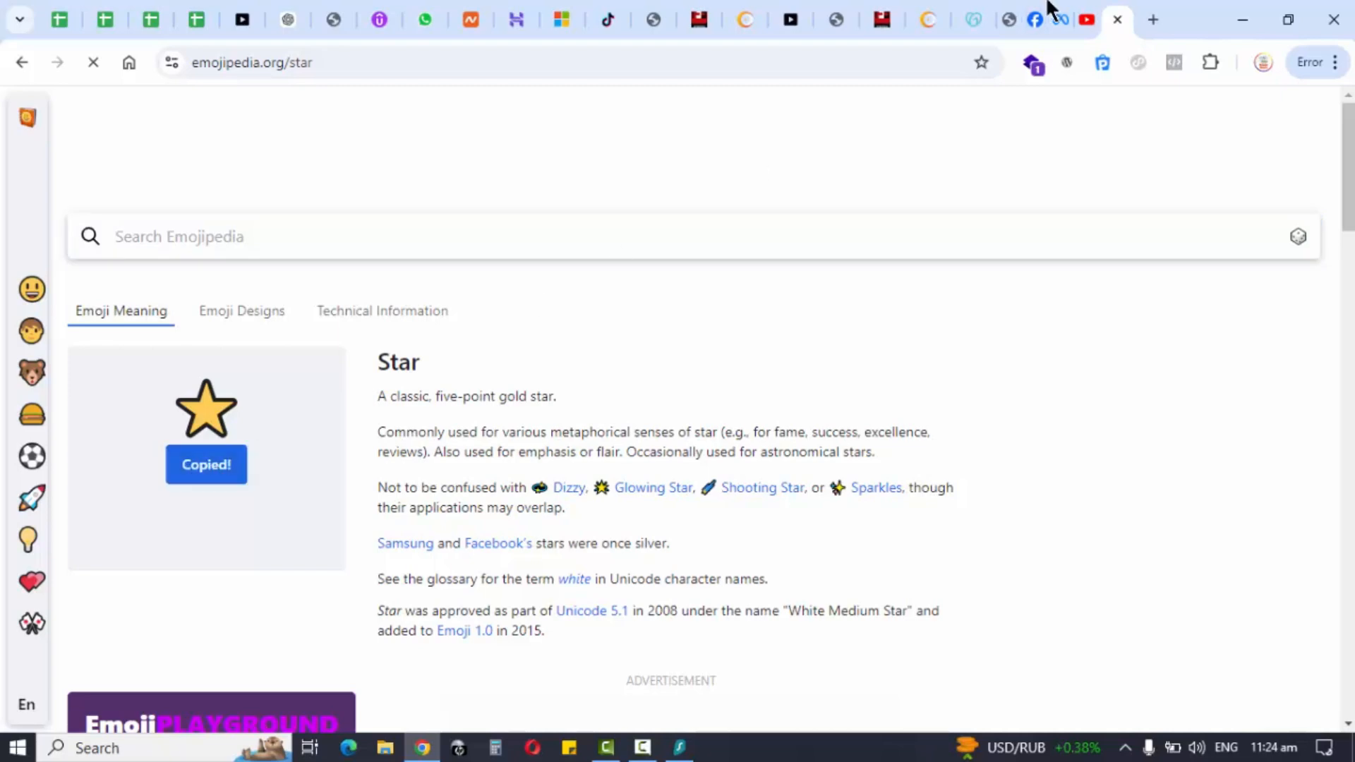
# Return to Ads Manager and paste five star emojis after "5/5" in the headline
pyautogui.click(1059, 21)
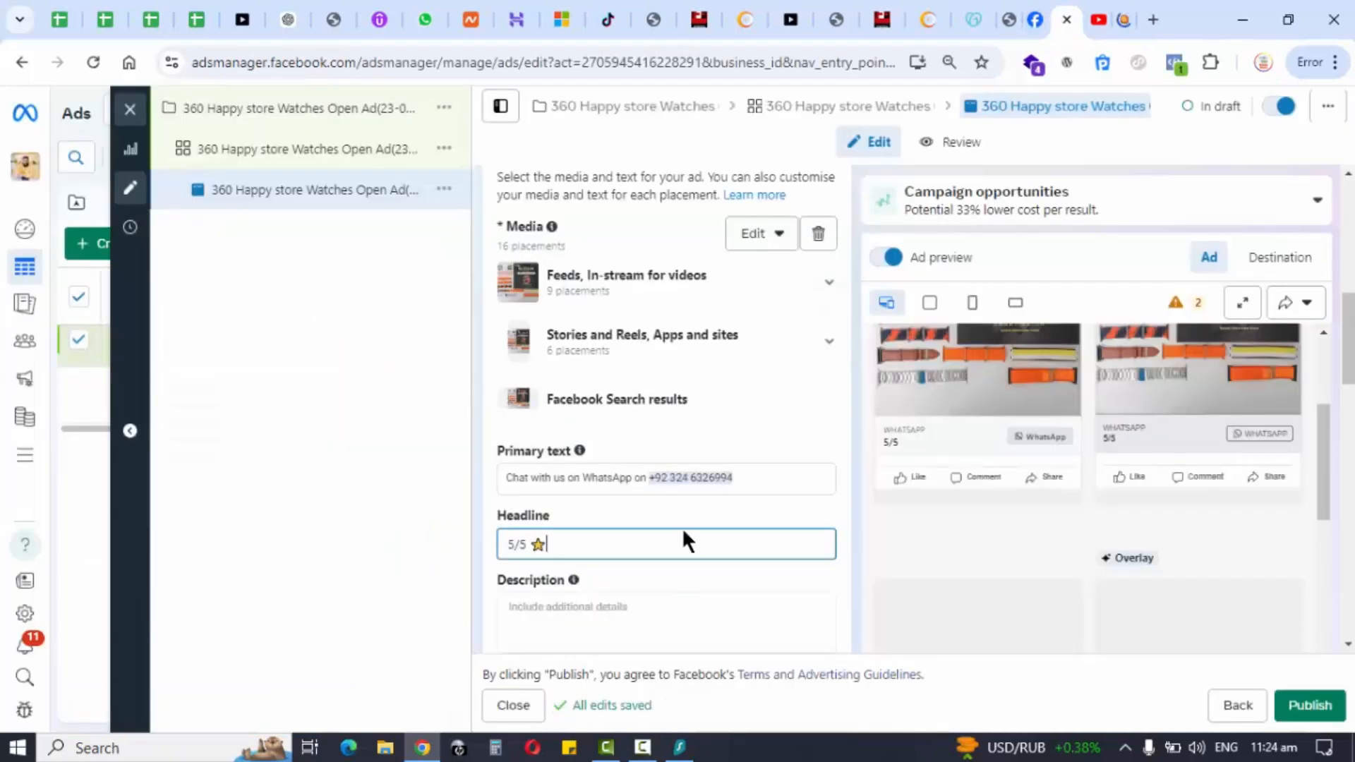
pyautogui.hotkey('ctrl', 'v')
pyautogui.hotkey('ctrl', 'v')
pyautogui.hotkey('ctrl', 'v')
pyautogui.hotkey('ctrl', 'v')
pyautogui.click(835, 429)
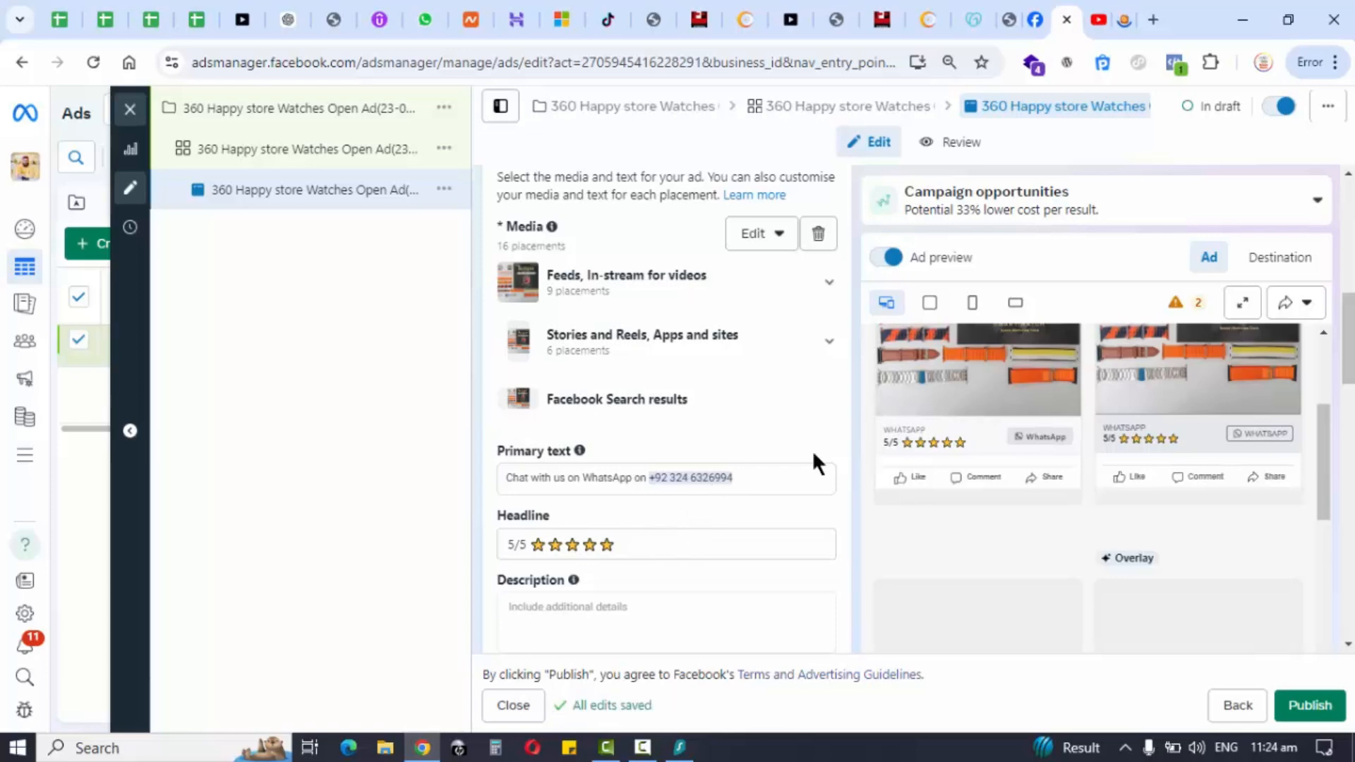
# Search Google for "facebook ads library" in a new browser tab and open the Meta Ad Library
pyautogui.click(640, 480)
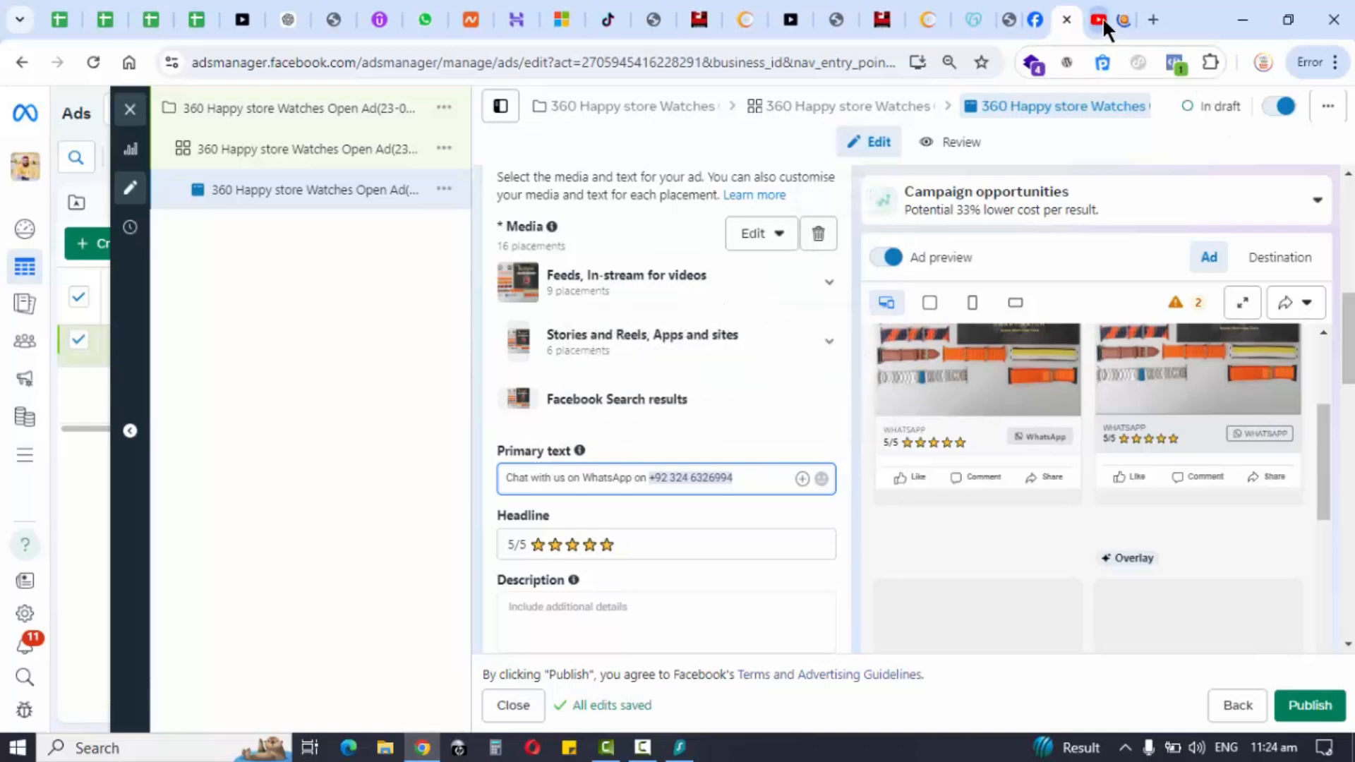
pyautogui.click(1152, 19)
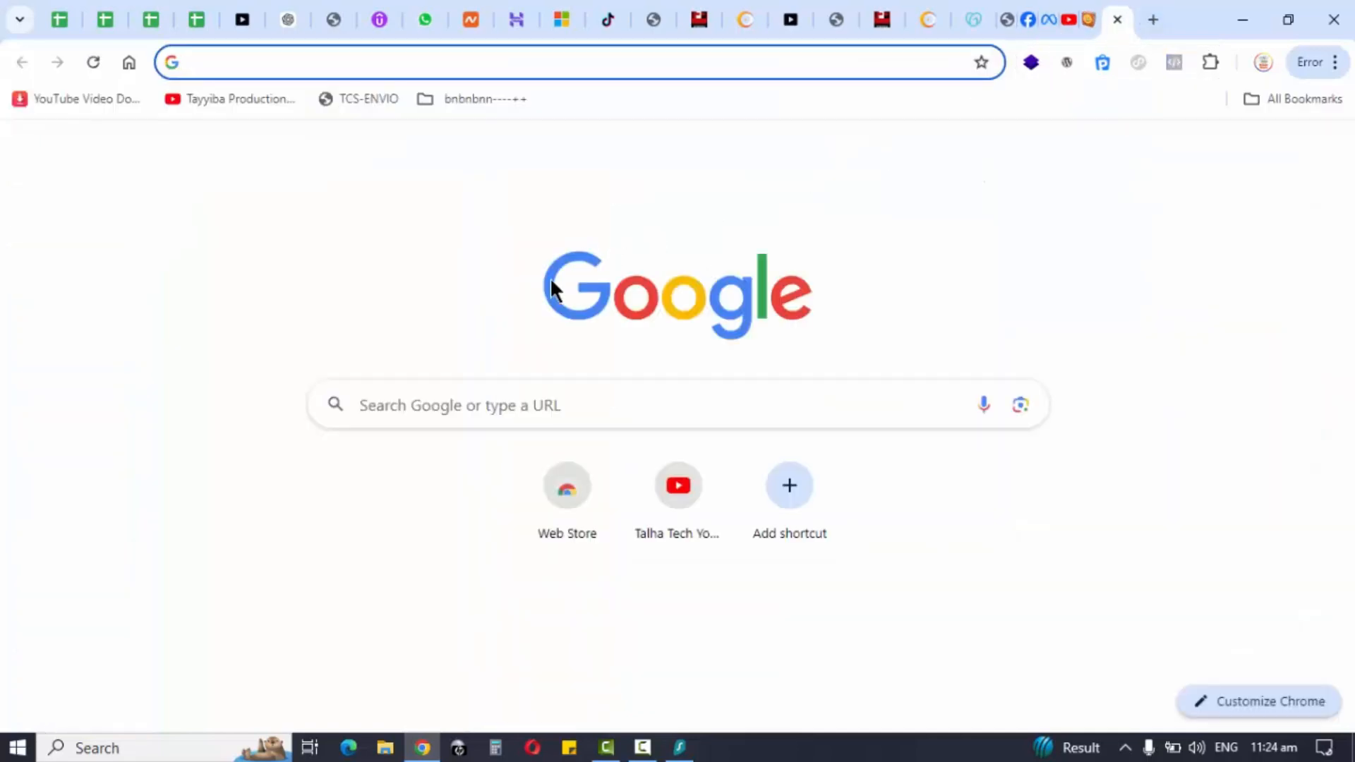
pyautogui.click(579, 397)
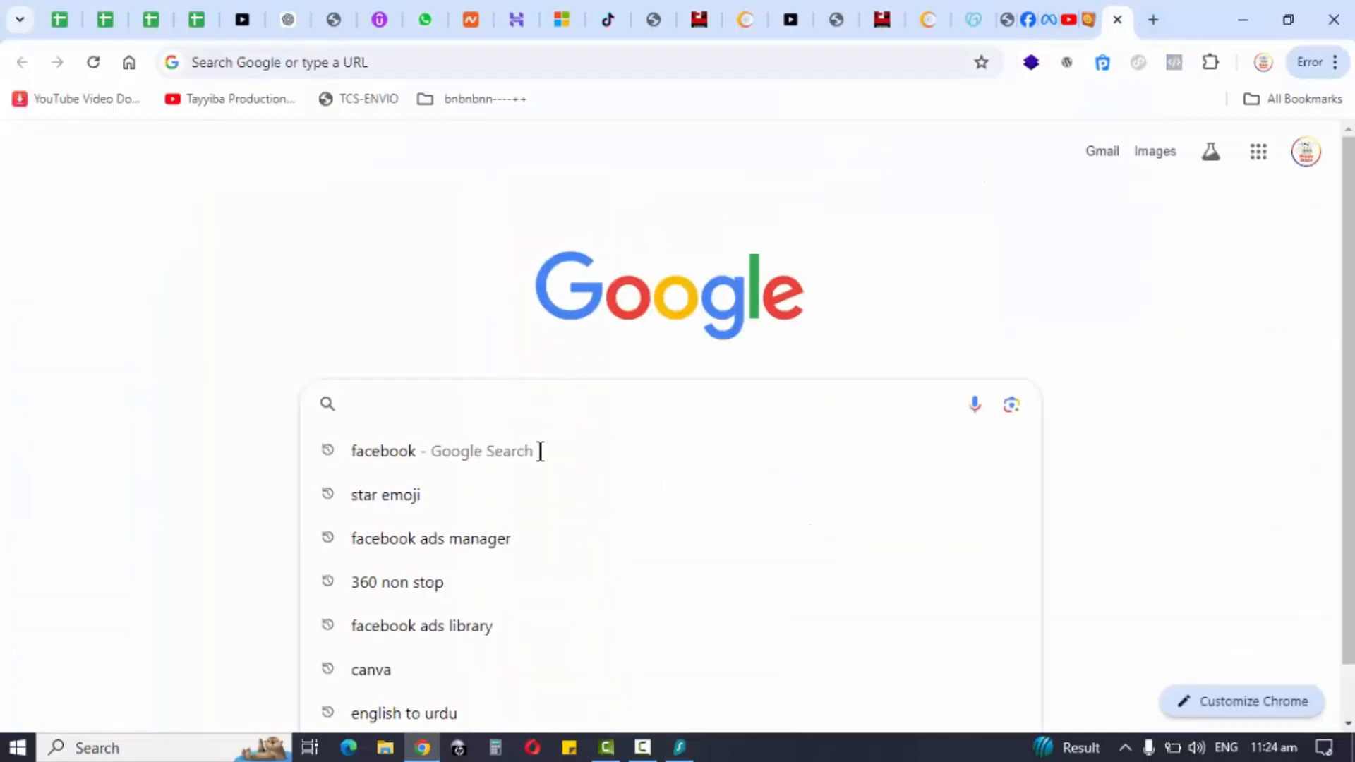
pyautogui.click(531, 622)
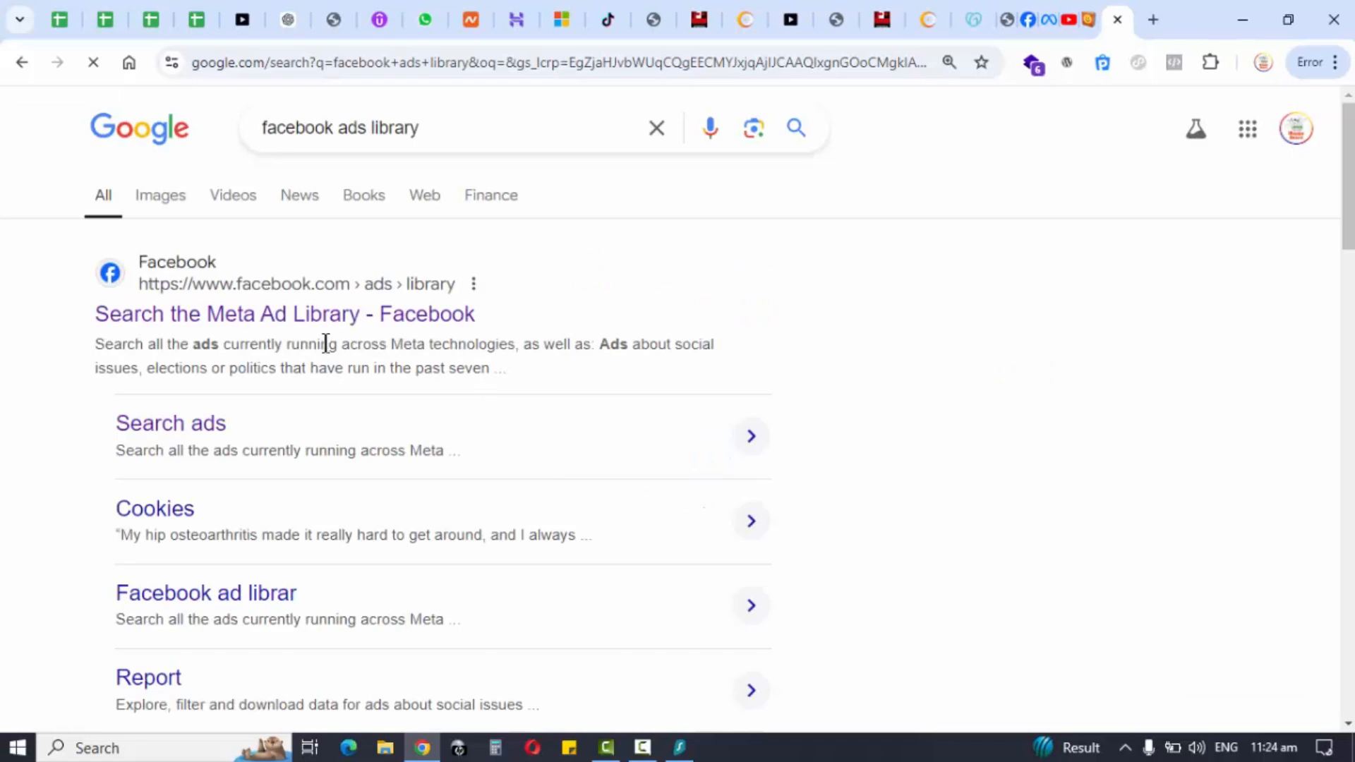
pyautogui.click(329, 319)
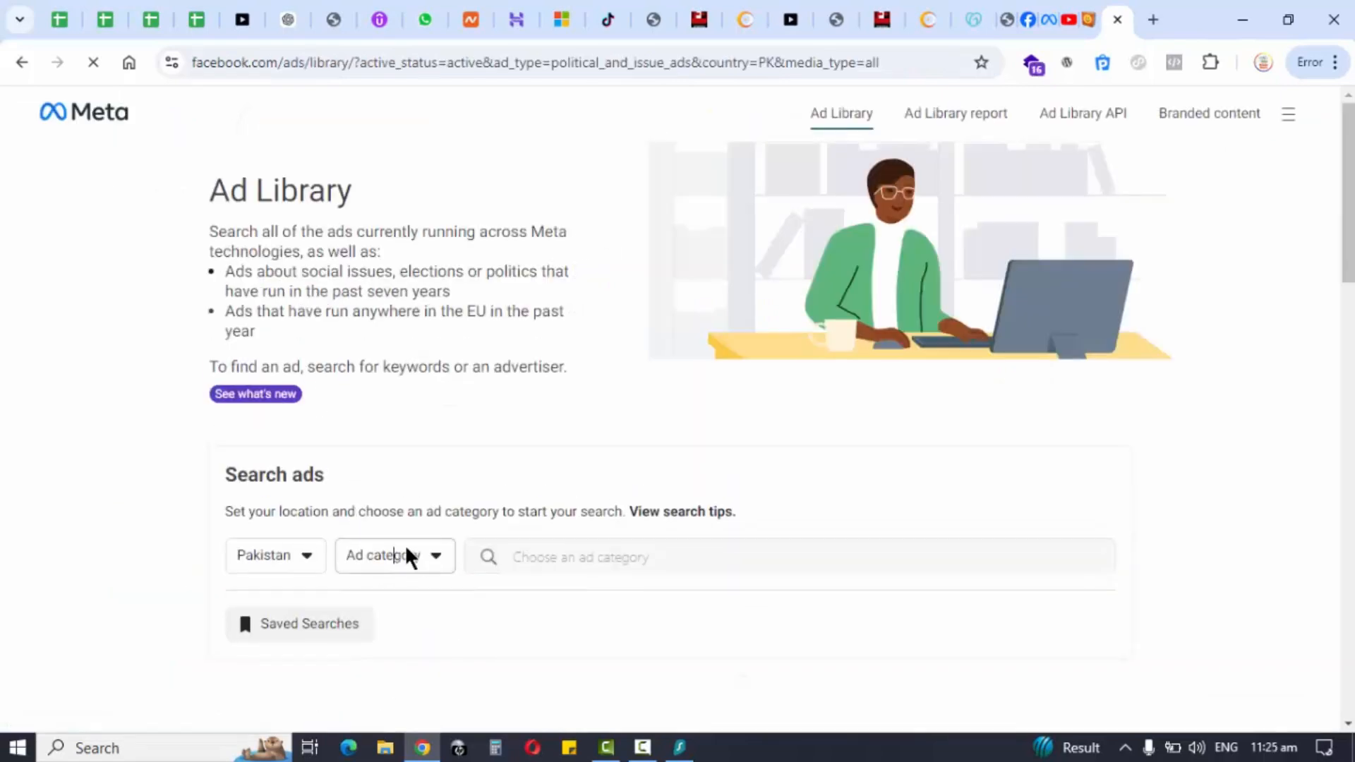
# Search all ads in Pakistan for the exact phrase "Ultra smart watch" in the Ad Library
pyautogui.click(380, 557)
pyautogui.click(439, 653)
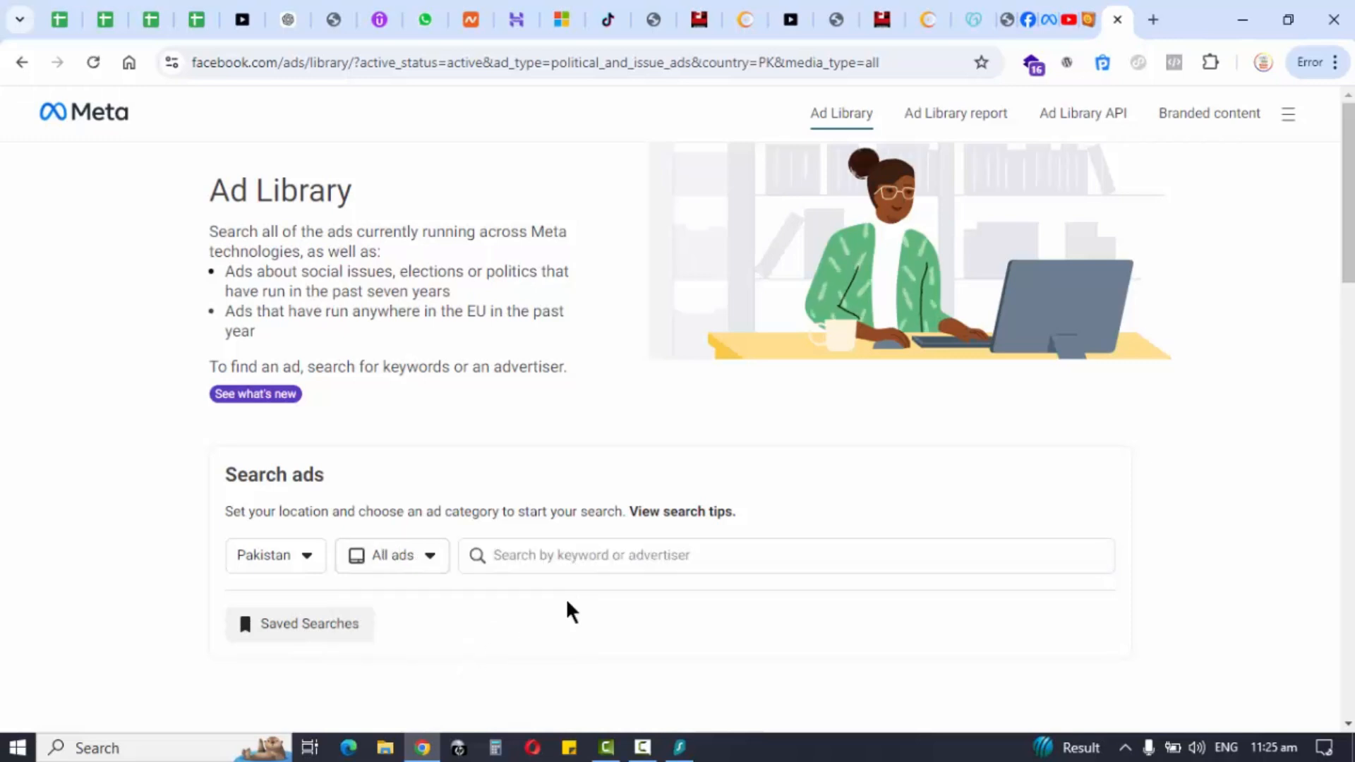
pyautogui.click(617, 556)
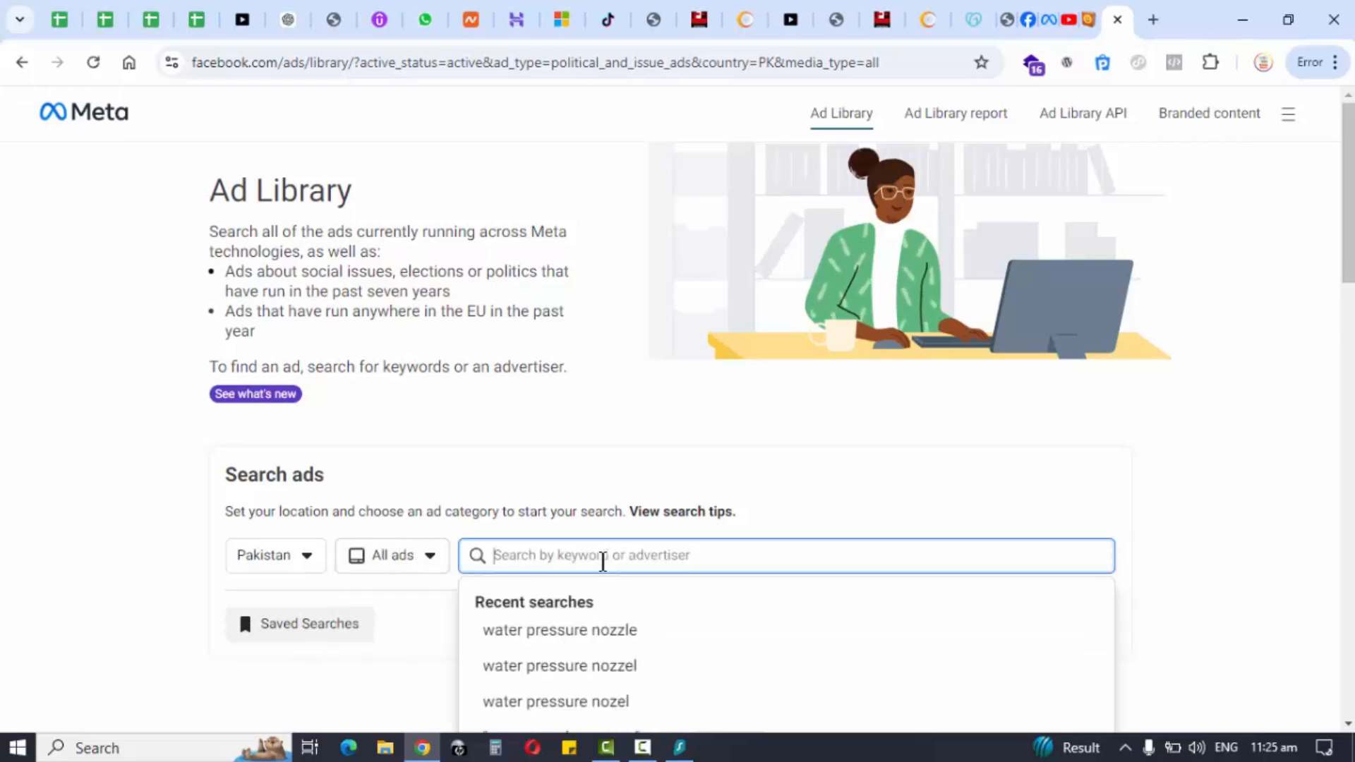
pyautogui.write('Ultra')
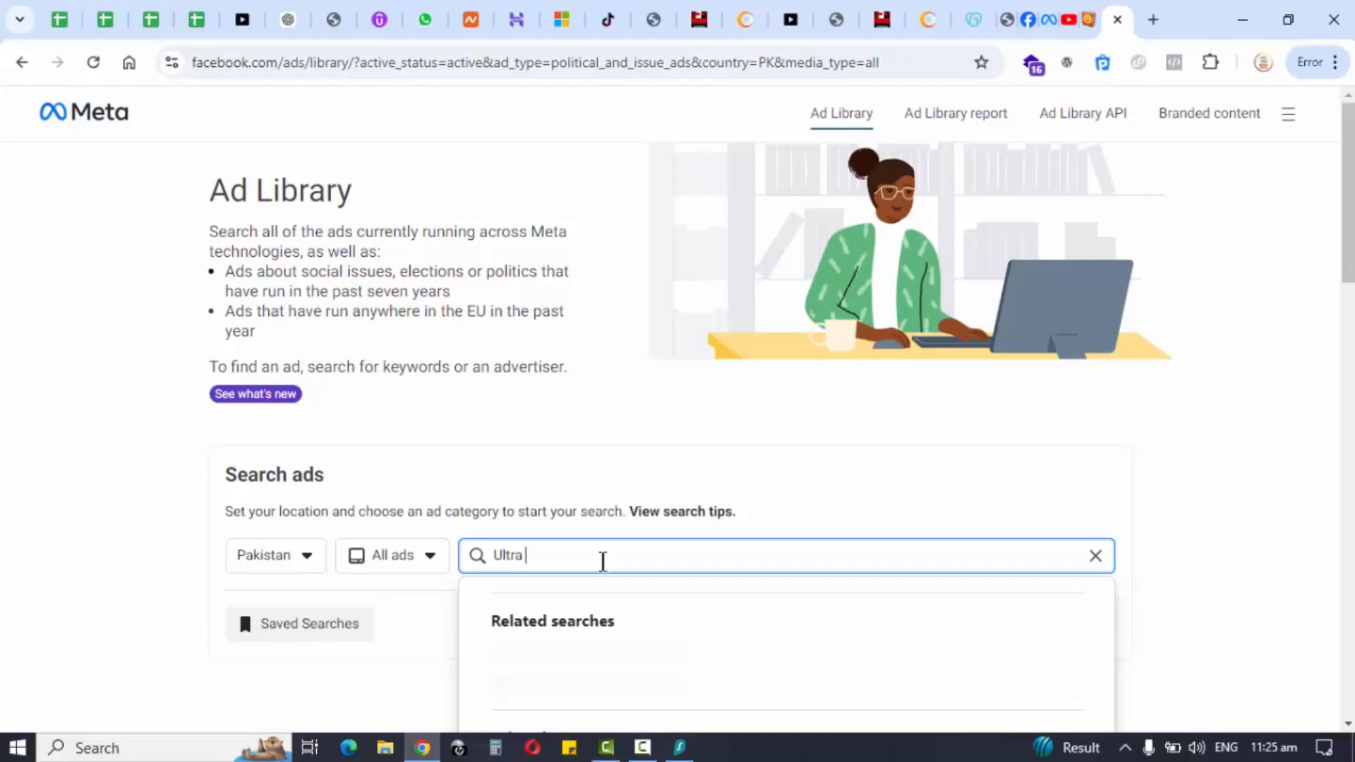
pyautogui.write(' smart watcfh')
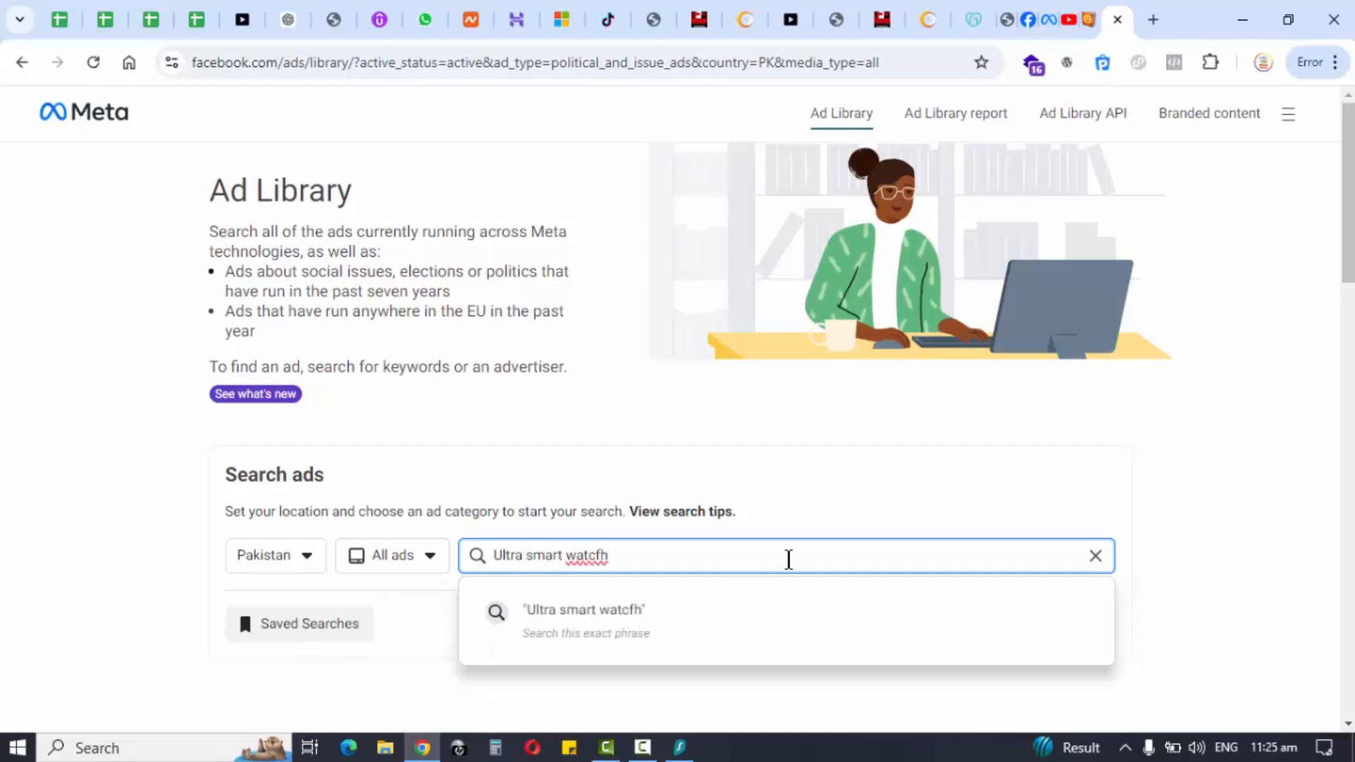
pyautogui.press('BackSpace')
pyautogui.press('BackSpace')
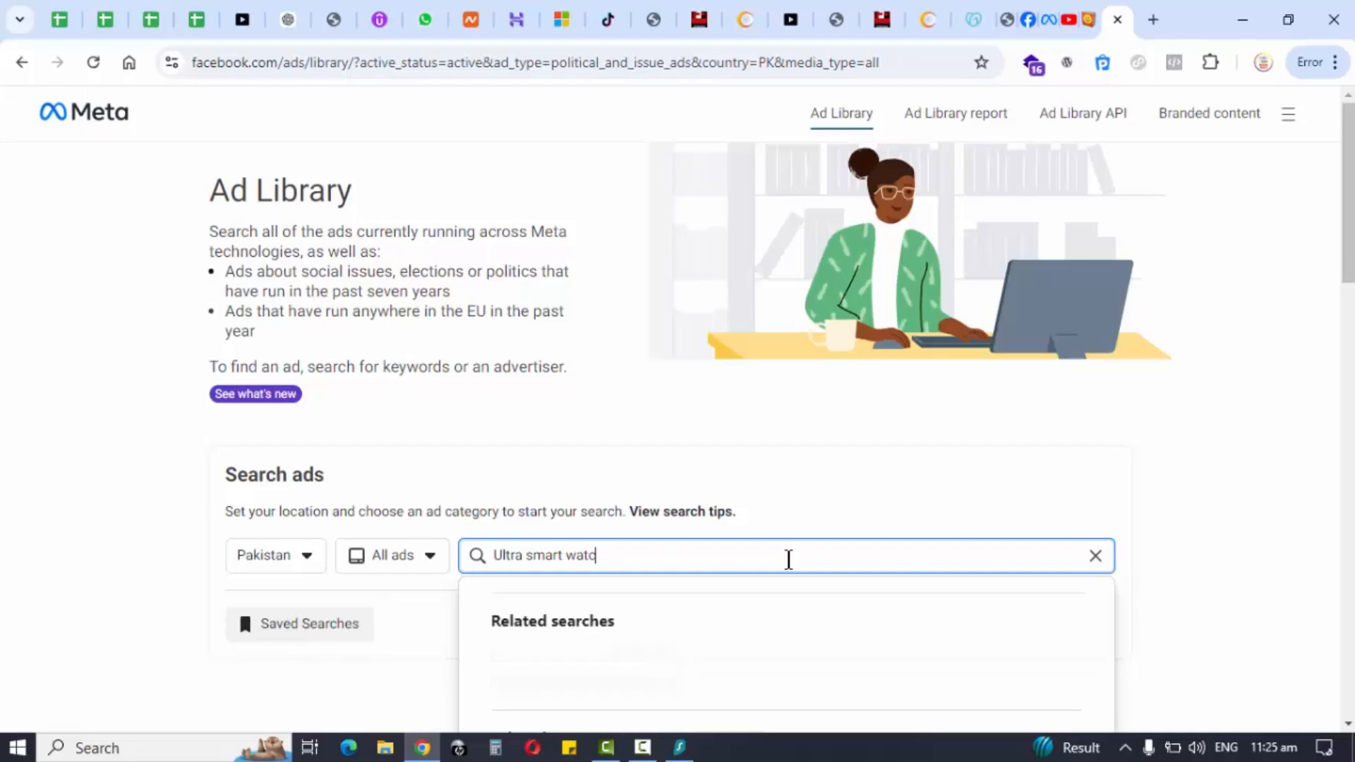
pyautogui.write('h')
pyautogui.scroll(-3, 827, 466)
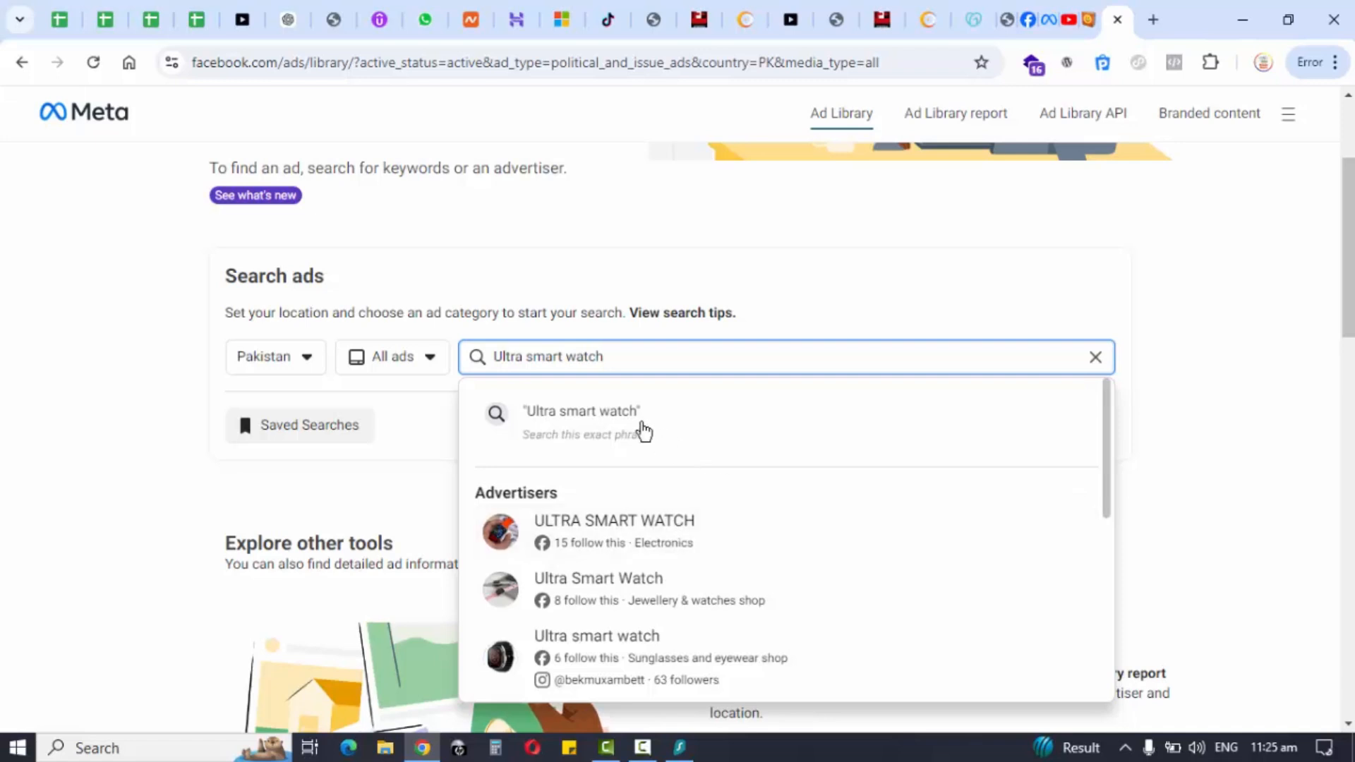
pyautogui.click(643, 431)
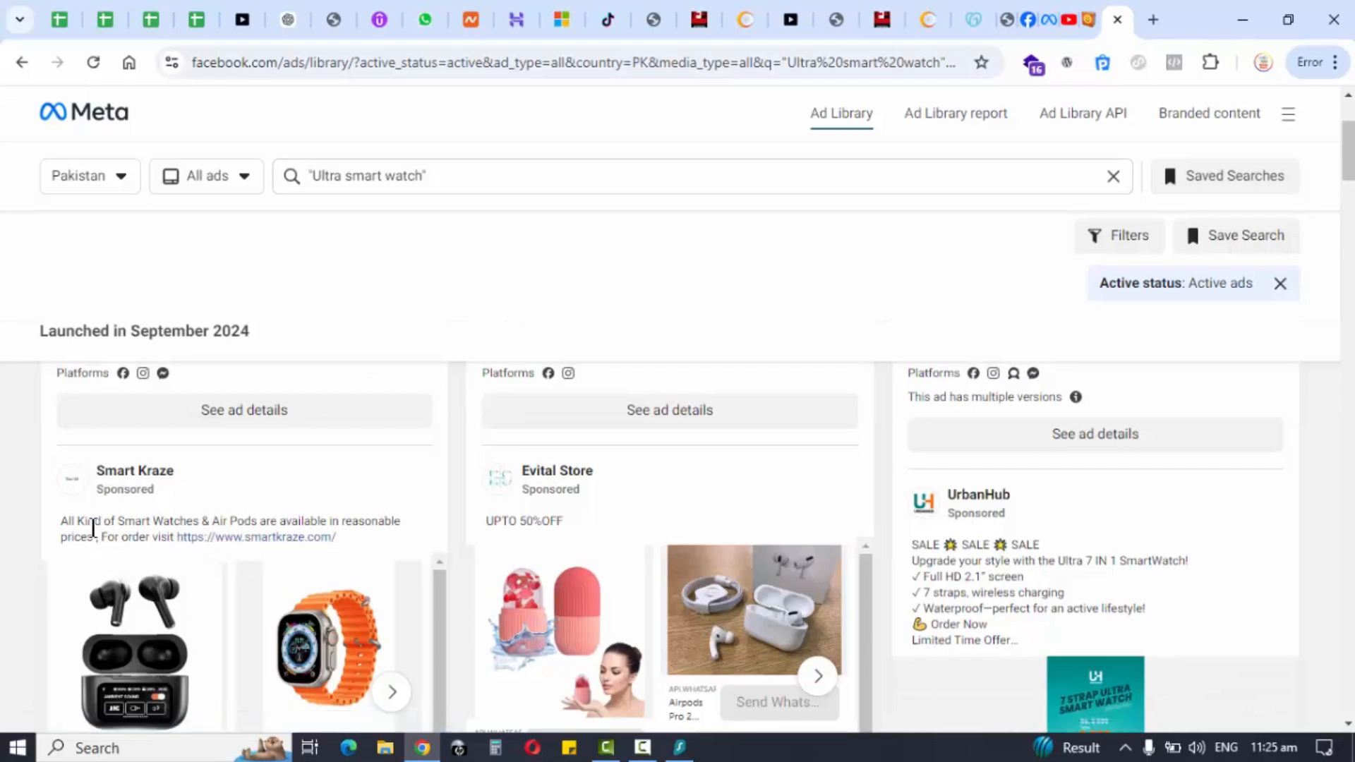
# Browse the competitors' smart watch ads for primary text ideas and highlight the UrbanHub ad's copy
pyautogui.scroll(3, 272, 502)
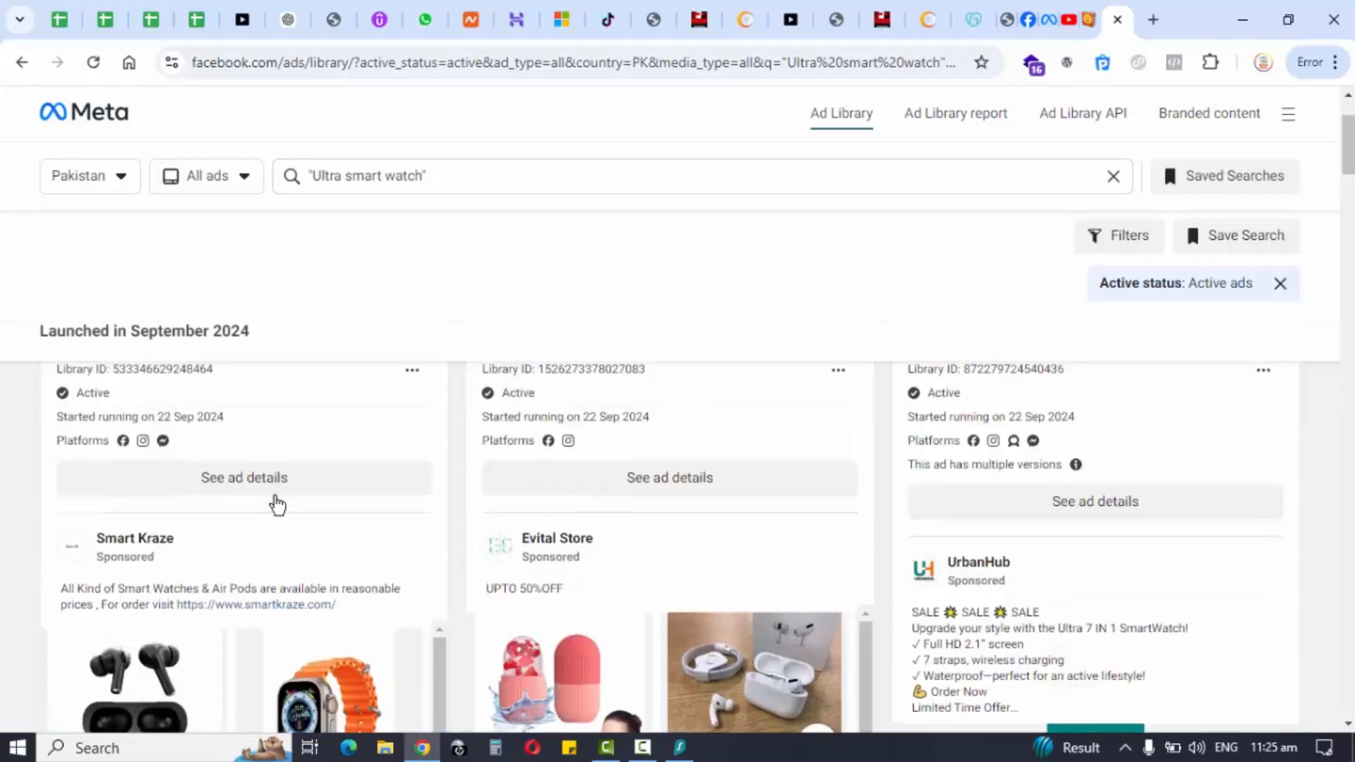
pyautogui.scroll(-6, 738, 497)
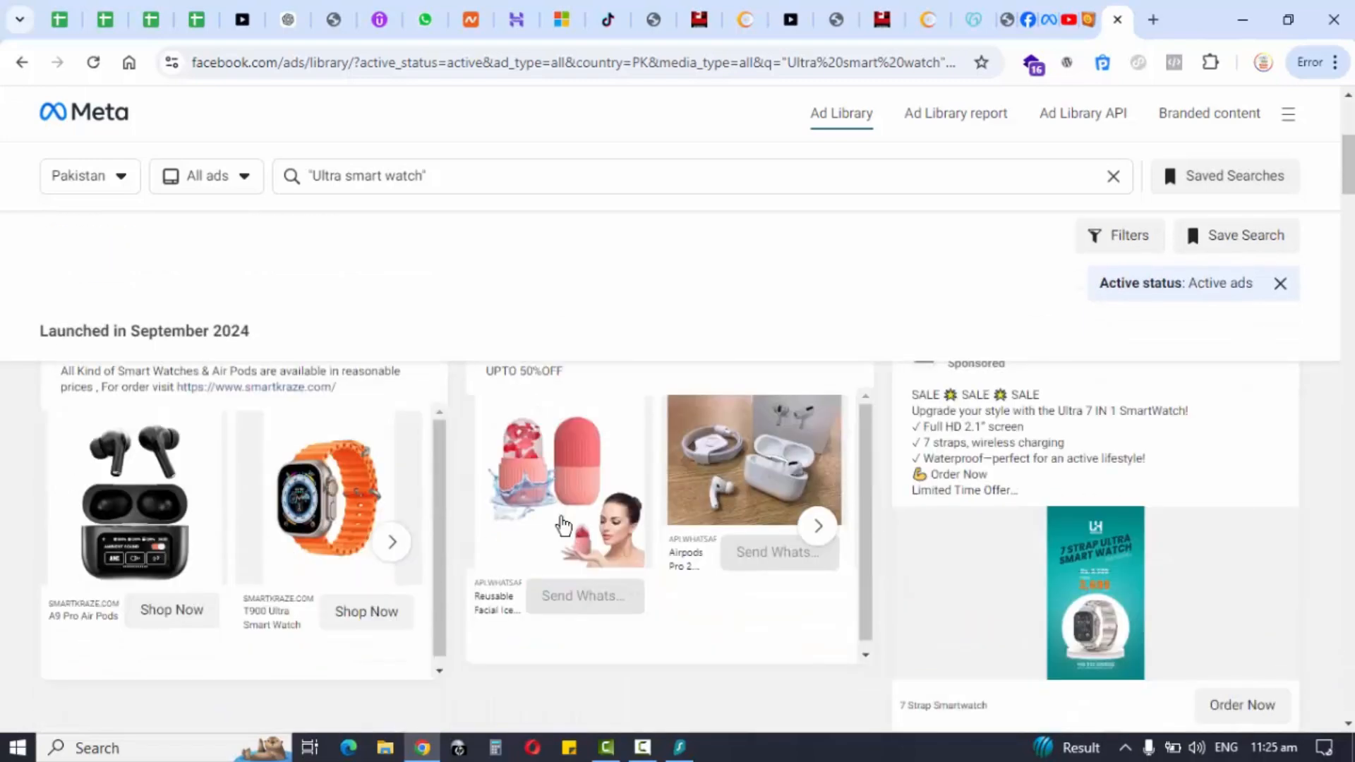
pyautogui.scroll(2, 1026, 554)
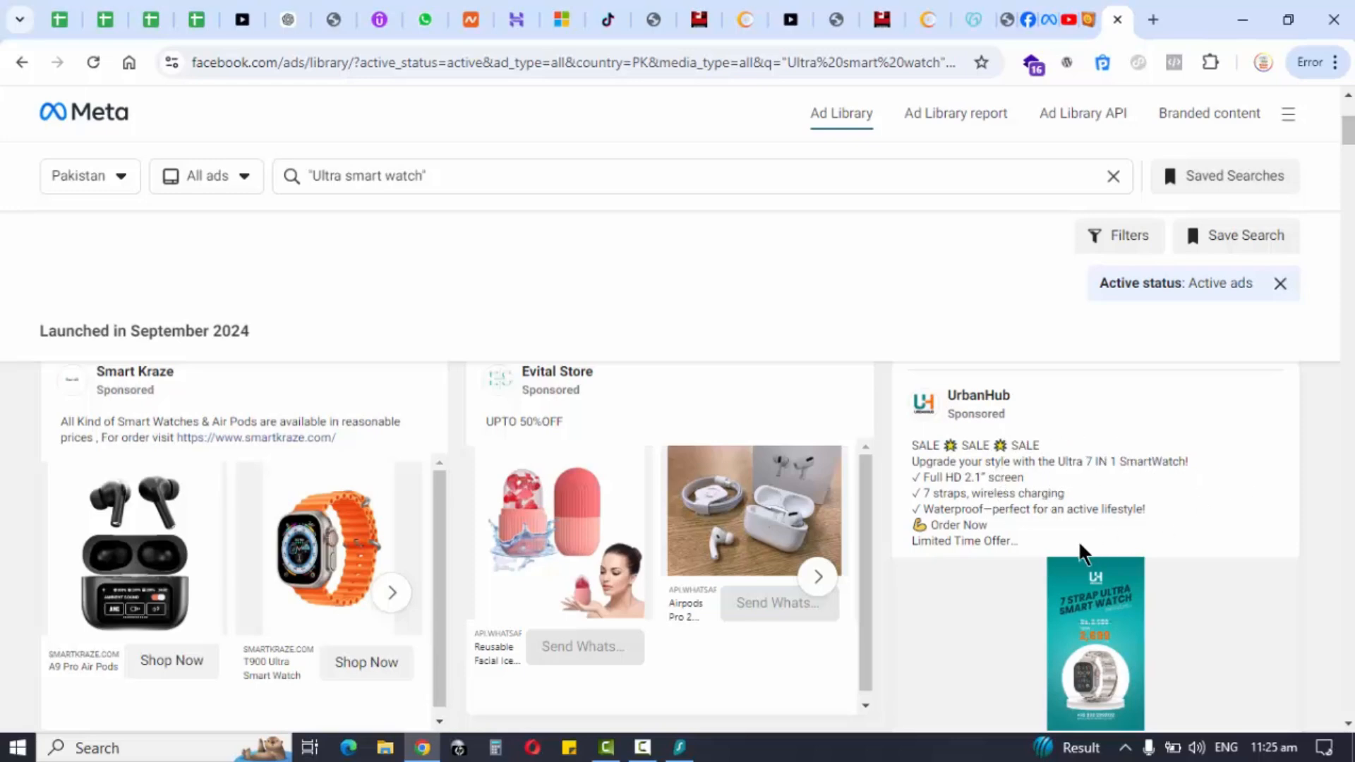
pyautogui.moveTo(1008, 540); pyautogui.dragTo(891, 436)
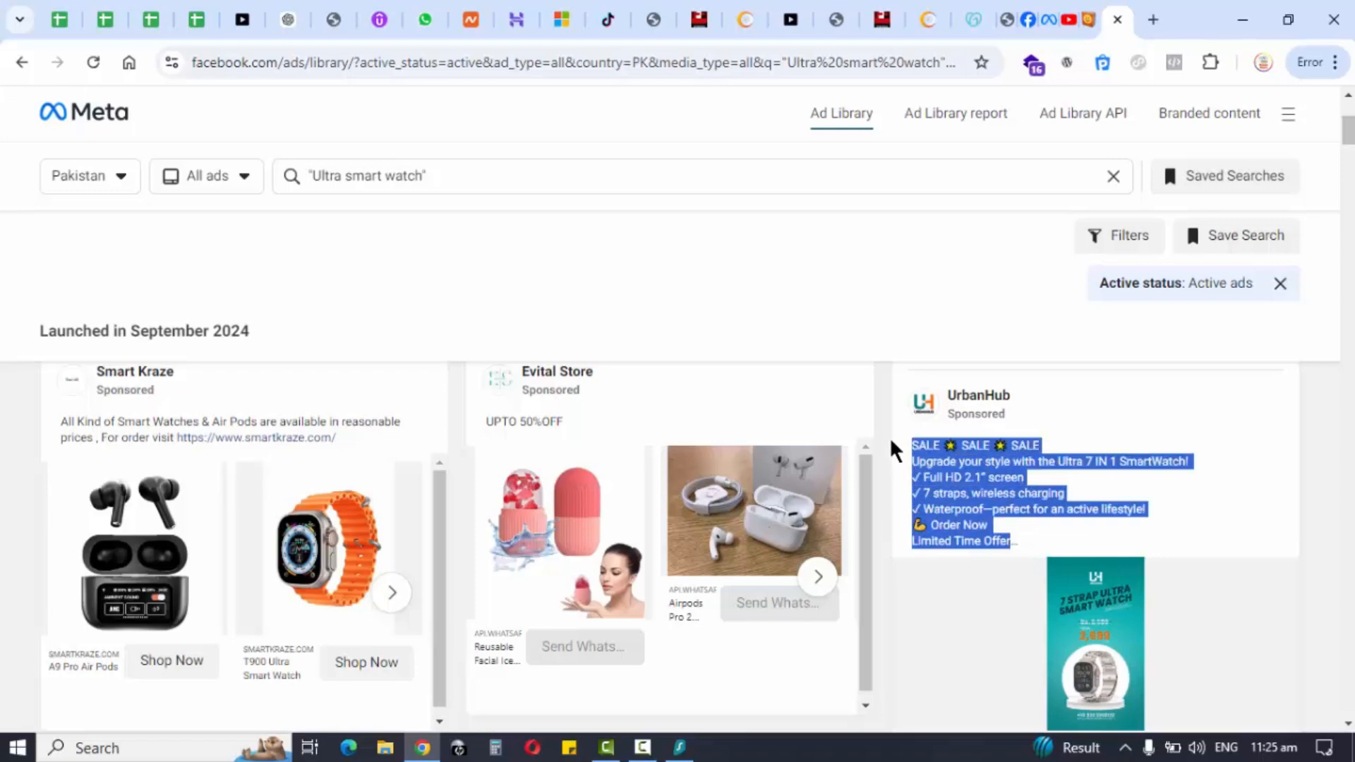
pyautogui.scroll(-10, 734, 505)
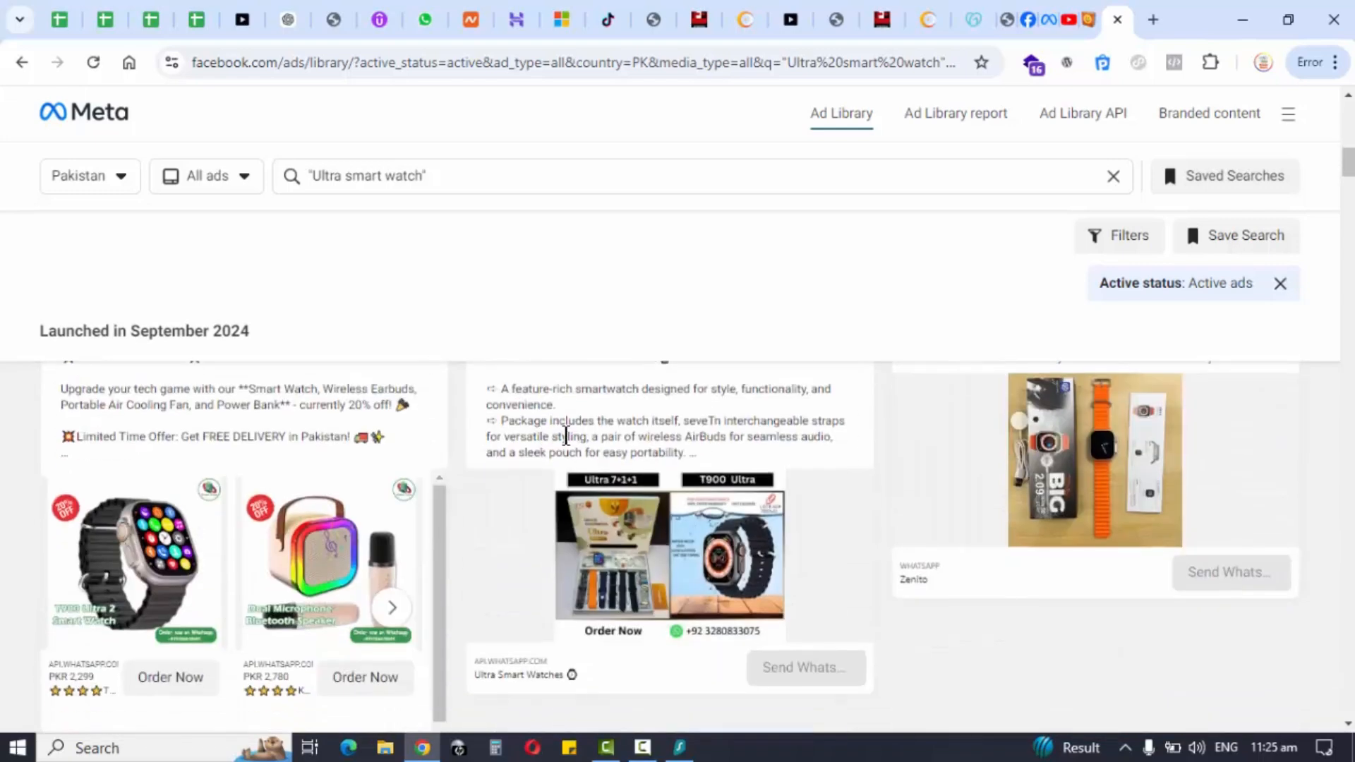
pyautogui.scroll(-3, 762, 438)
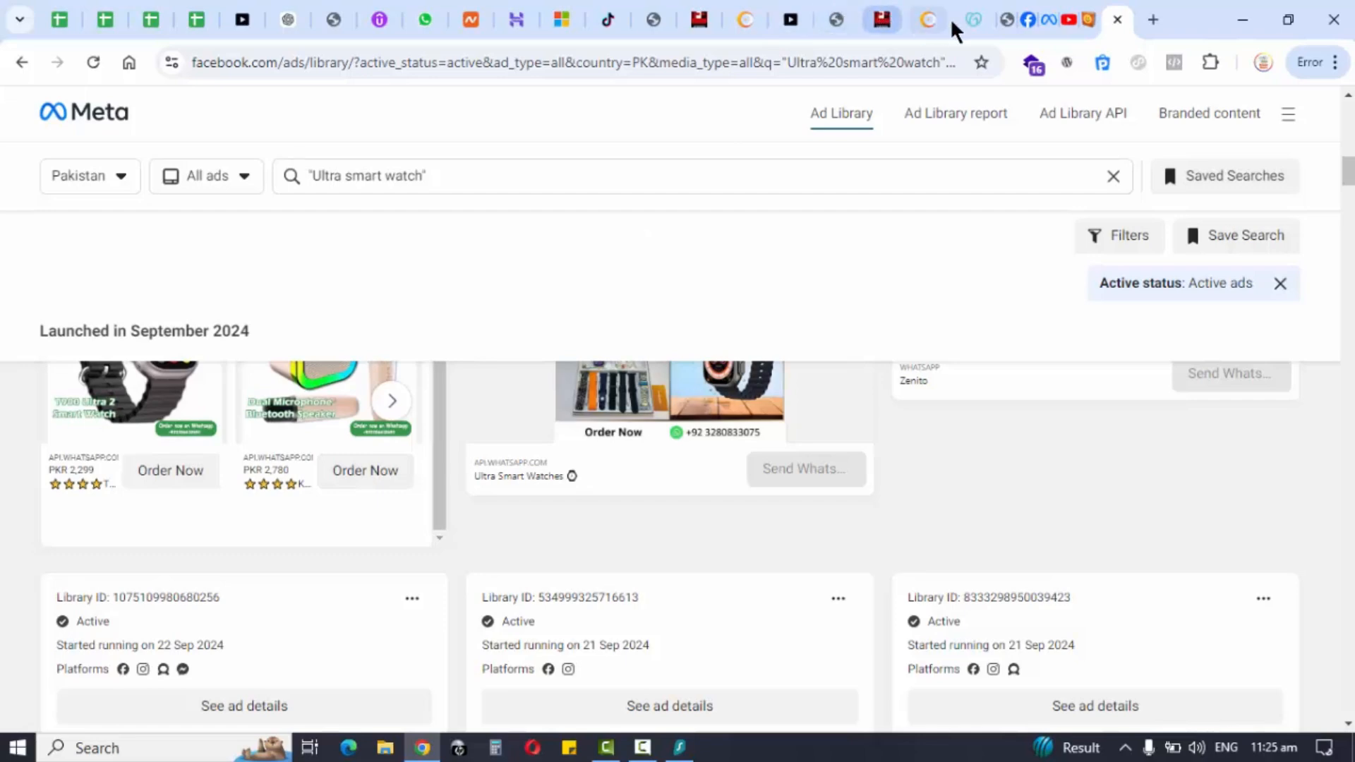
# Return to Ads Manager and paste the copied Ultra 7 IN 1 SmartWatch sale copy above the WhatsApp line in the primary text
pyautogui.click(1049, 22)
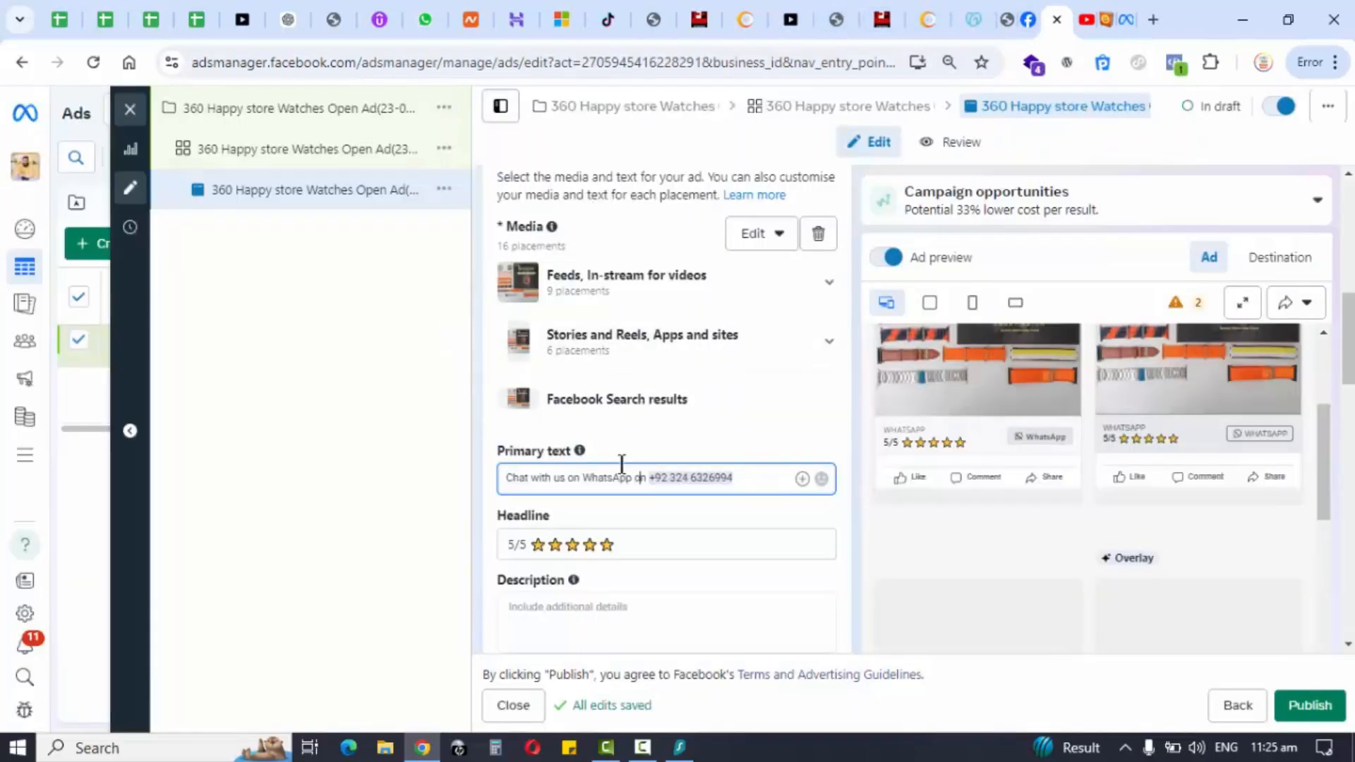
pyautogui.tripleClick(585, 478)
pyautogui.click(568, 478)
pyautogui.press('Return')
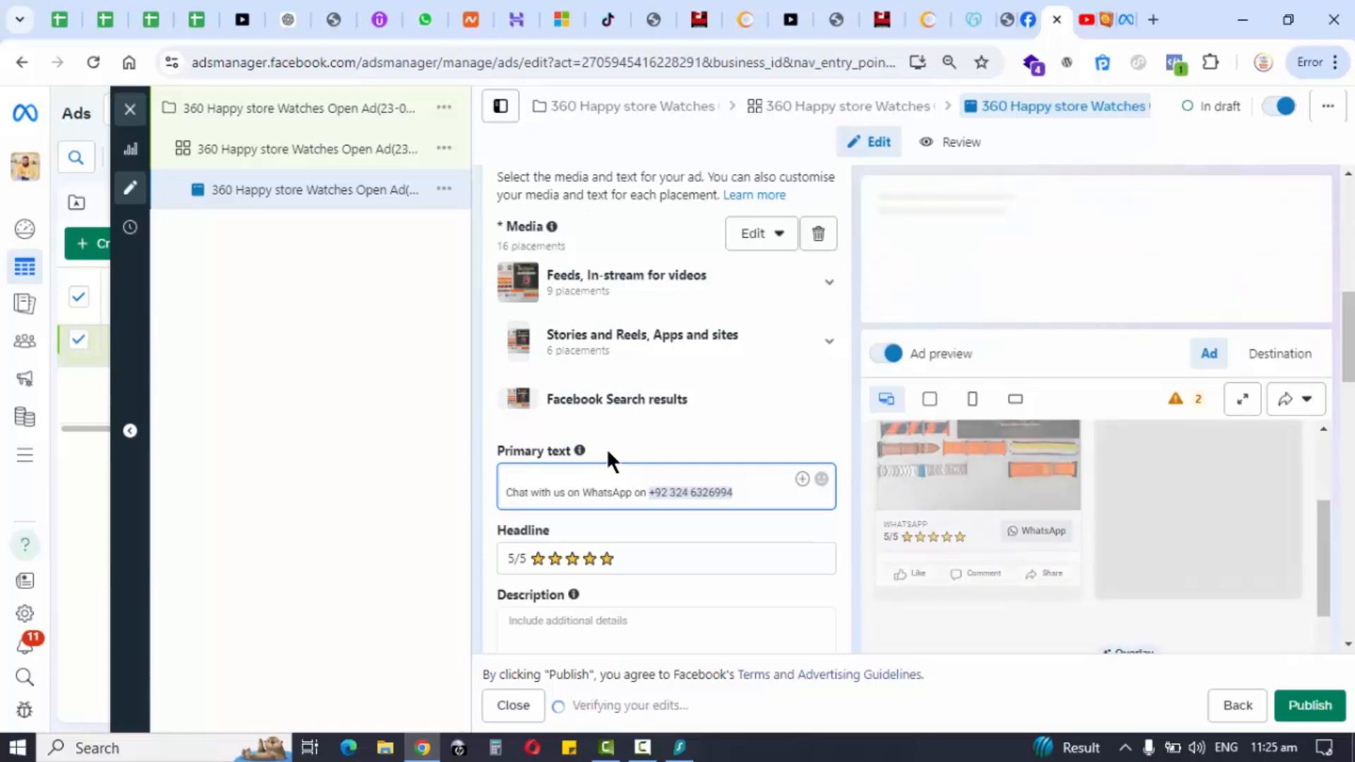
pyautogui.write('SALE 🌟 SALE 🌟 SALE Upgrade your style with the Ultra 7 IN 1 SmartWatch! ✓ Full HD 2.1" screen ✓ 7 straps, wireless charging ✓ Waterproof—perfect for an active lifestyle! 👉 Order Now Limited Time Offer')
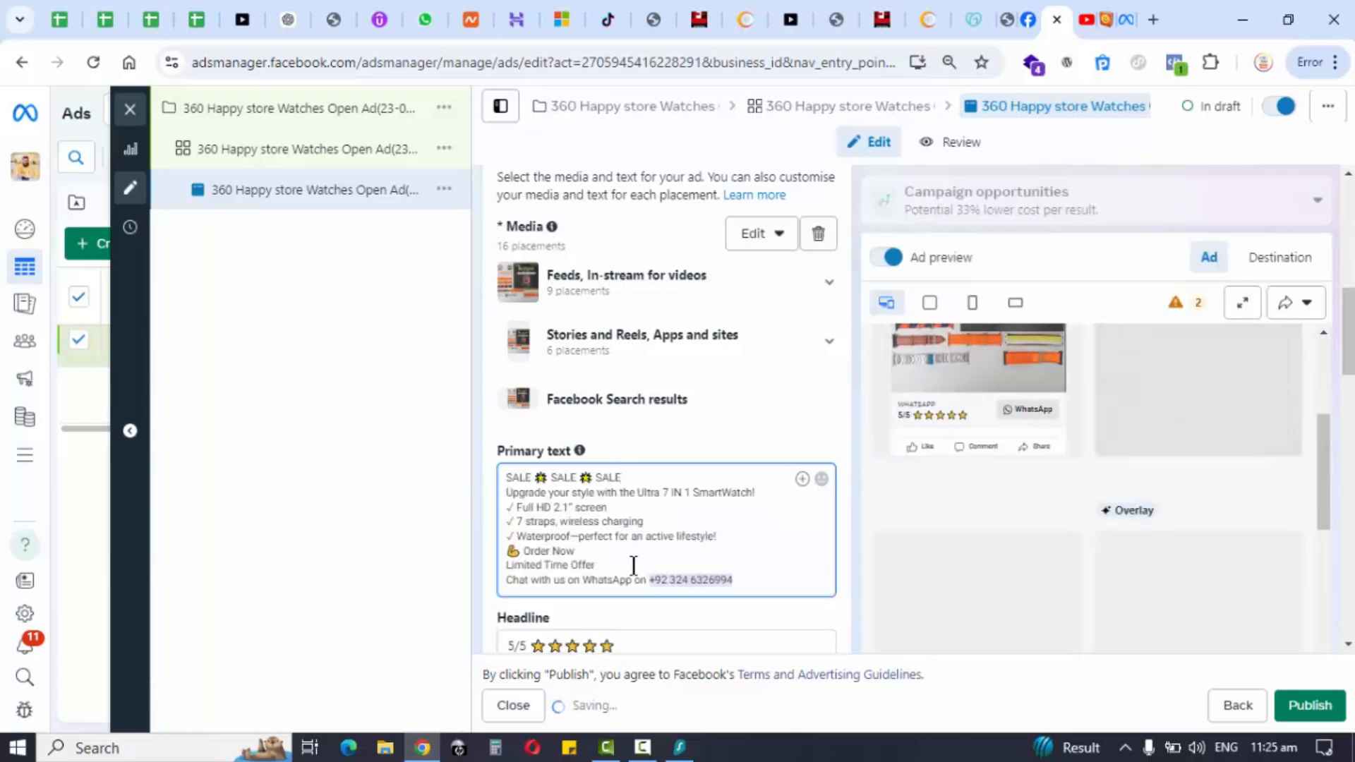
pyautogui.press('Return')
pyautogui.write('CO')
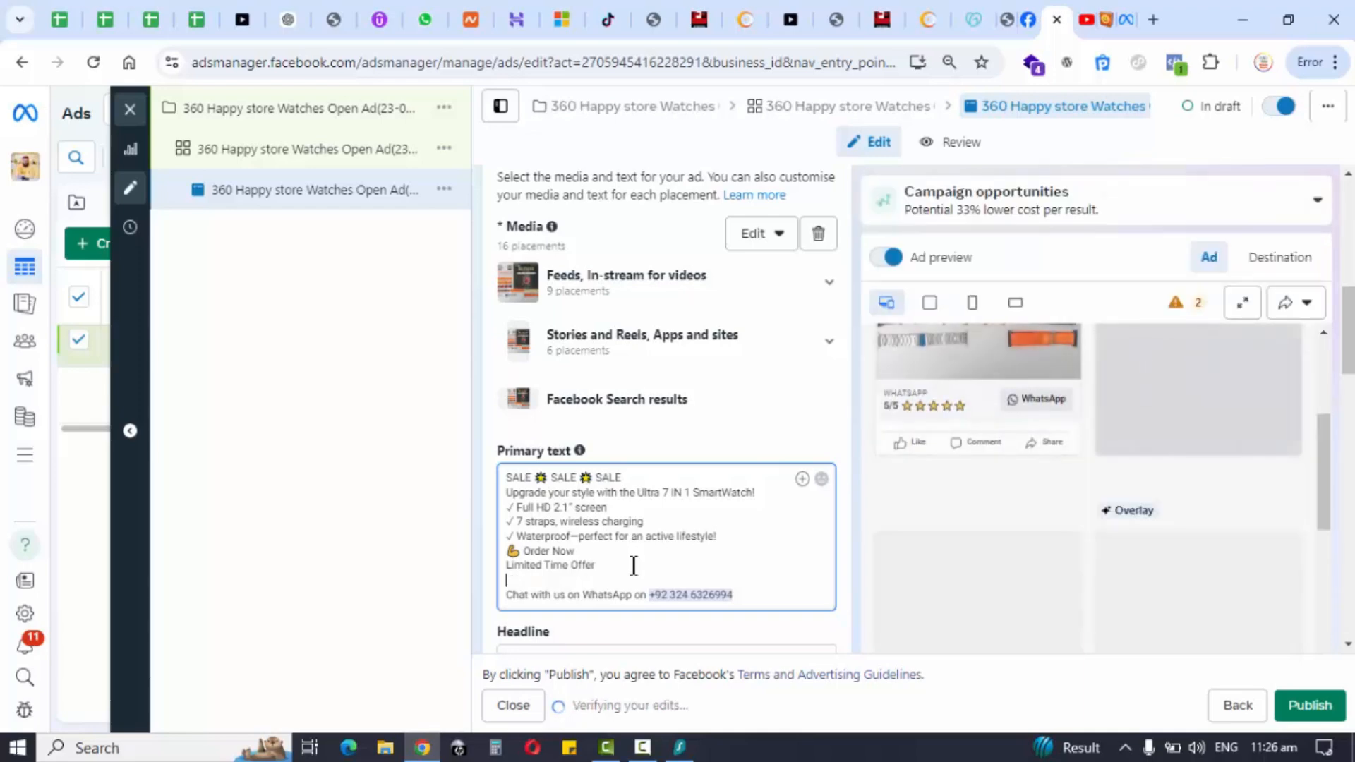
pyautogui.press('BackSpace')
pyautogui.press('BackSpace')
pyautogui.write('Free')
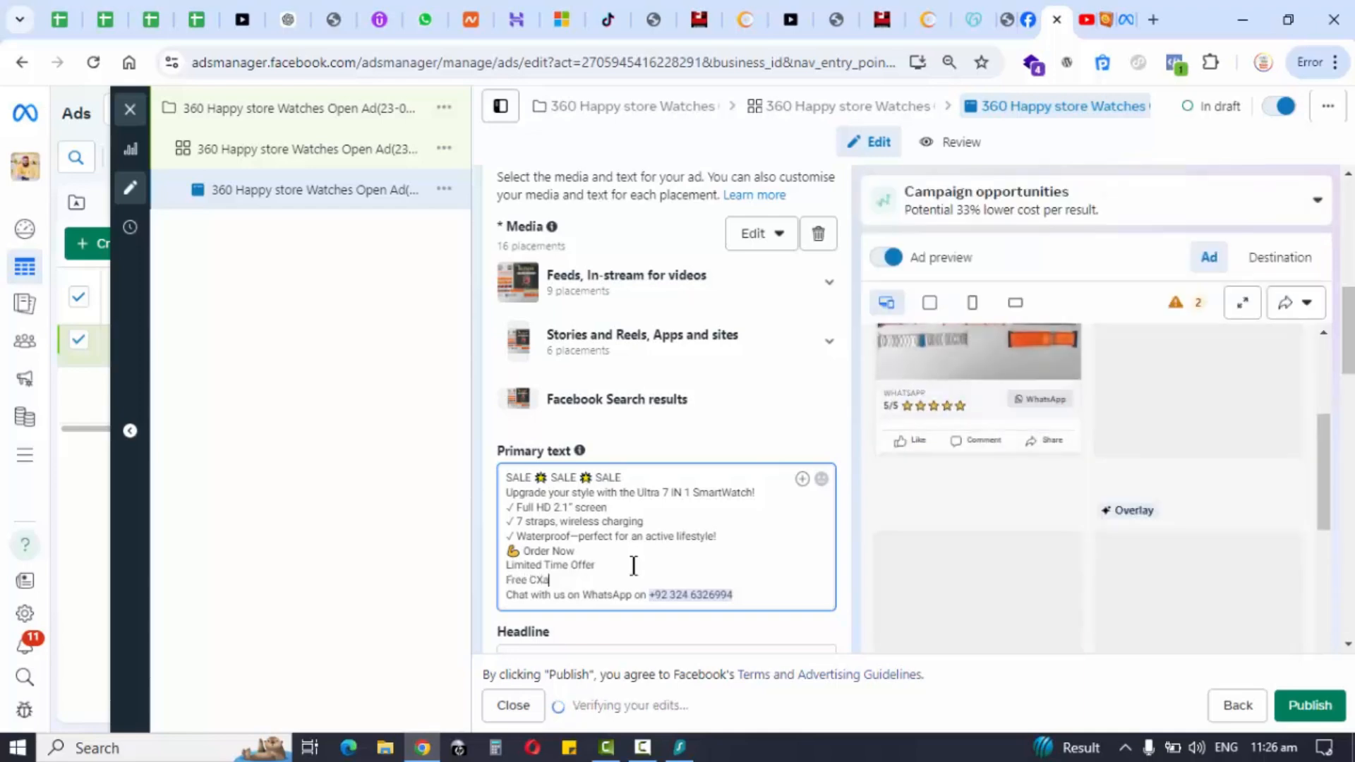
pyautogui.write(' COD')
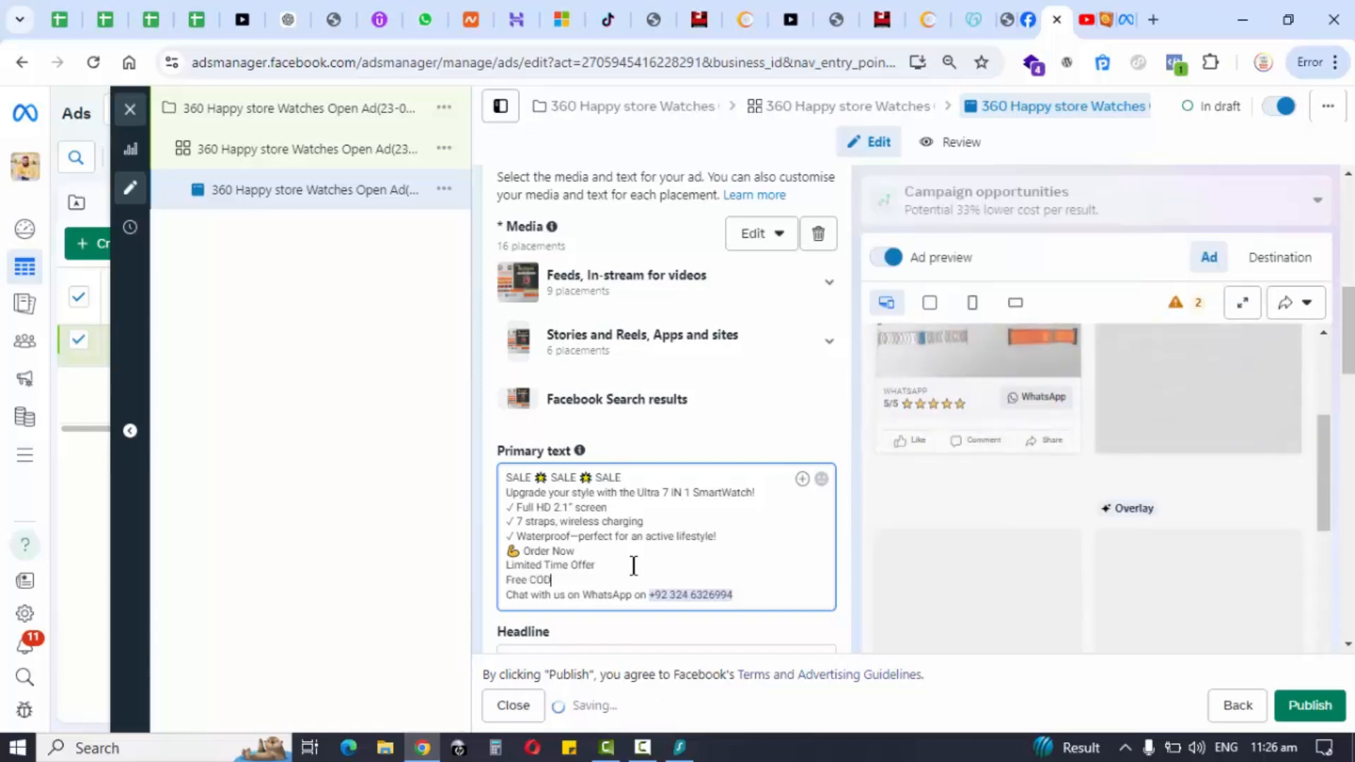
pyautogui.press('BackSpace')
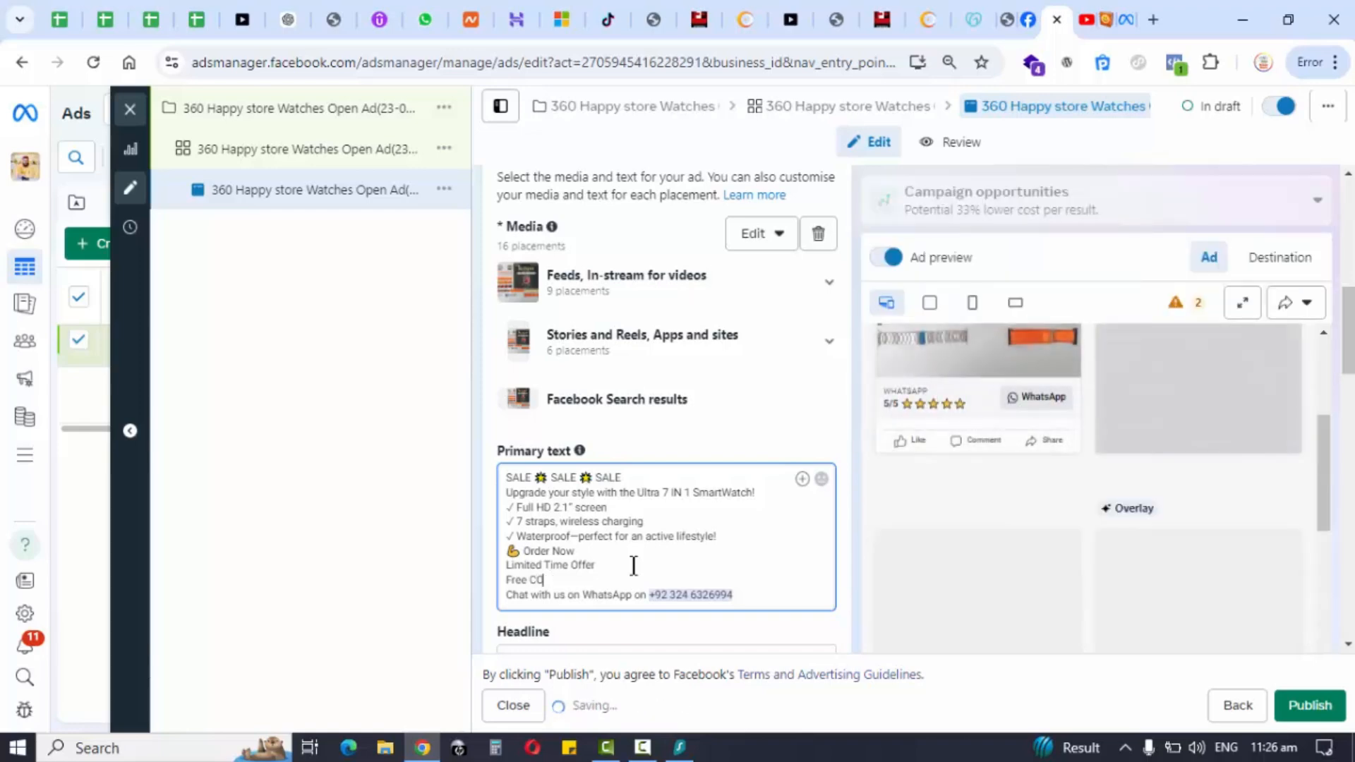
pyautogui.press('BackSpace')
pyautogui.press('BackSpace')
pyautogui.press('BackSpace')
pyautogui.press('BackSpace')
pyautogui.press('BackSpace')
pyautogui.press('BackSpace')
pyautogui.press('BackSpace')
pyautogui.press('BackSpace')
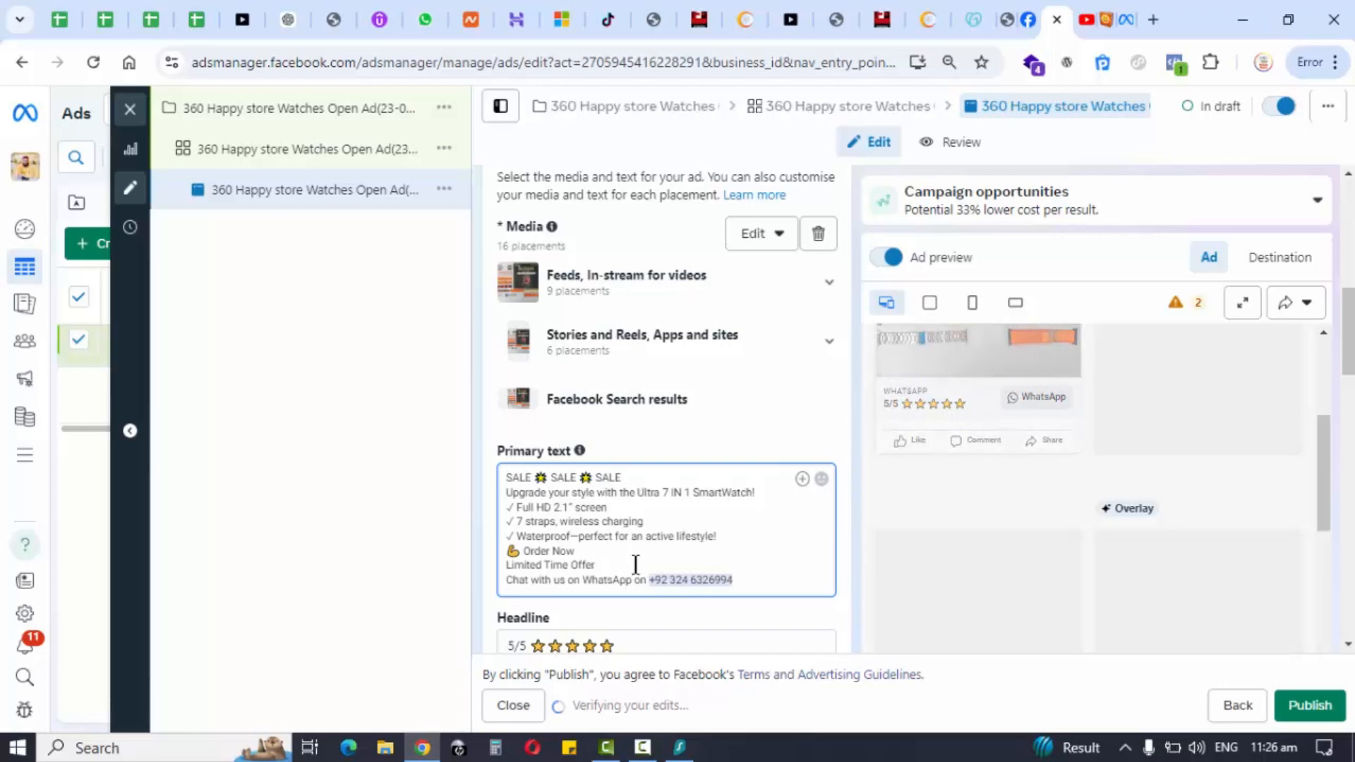
# Add a "Free Delivery" line between "Limited Time Offer" and the WhatsApp contact line in the primary text
pyautogui.press('Return')
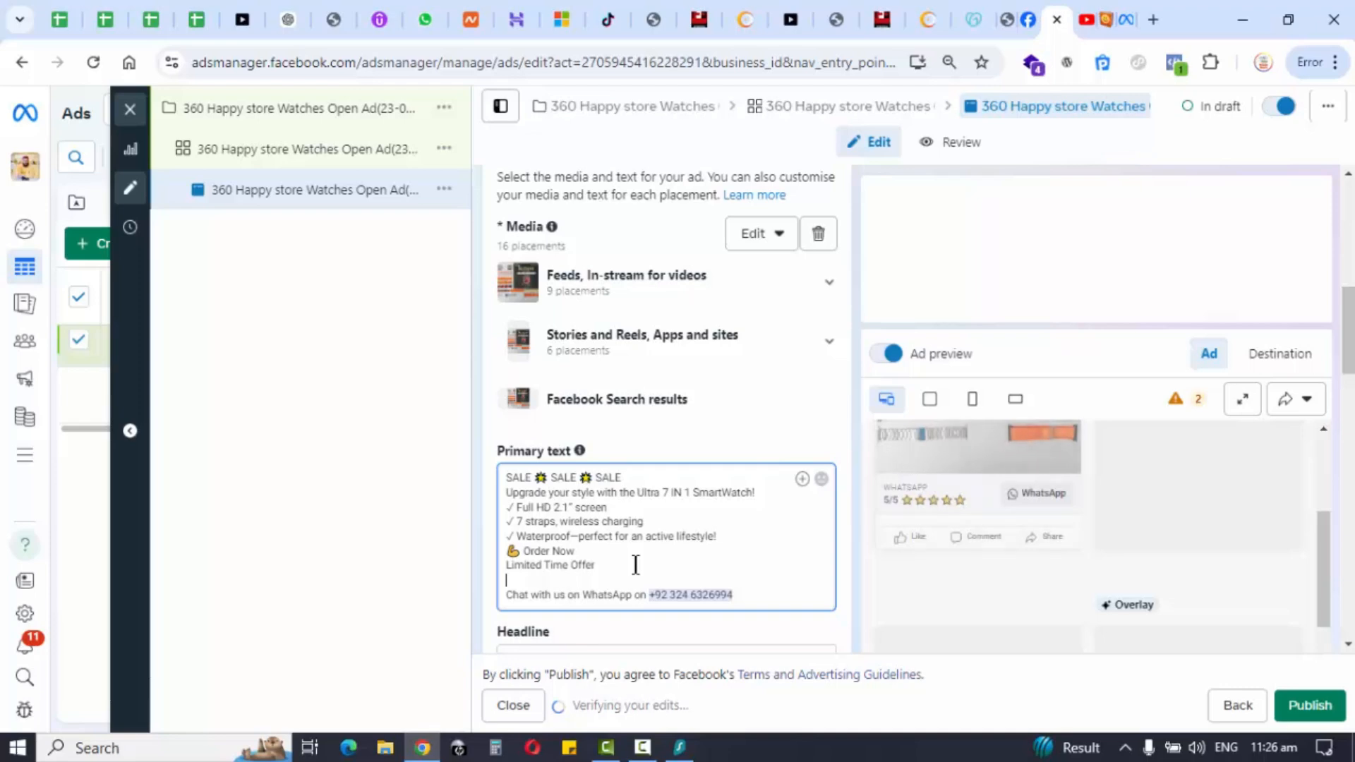
pyautogui.write('Free Delivery al')
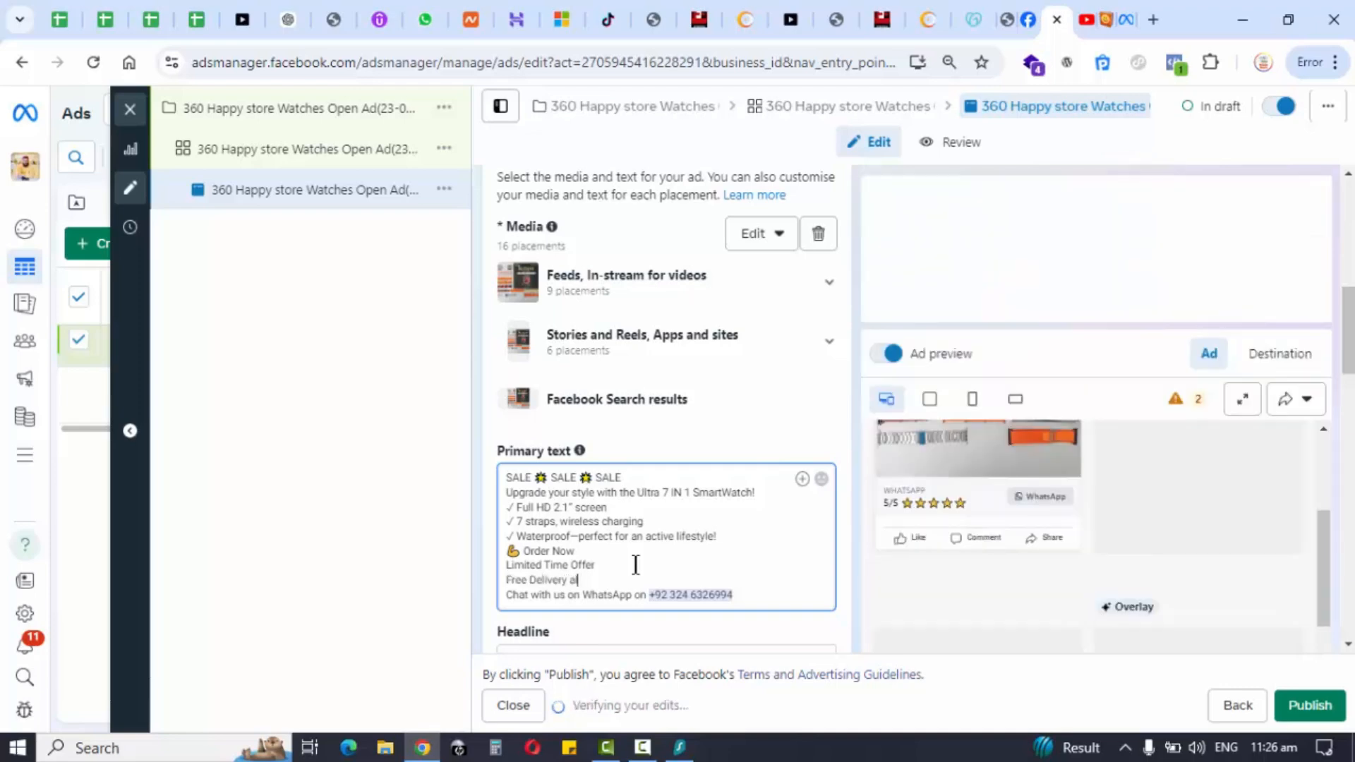
pyautogui.press('BackSpace')
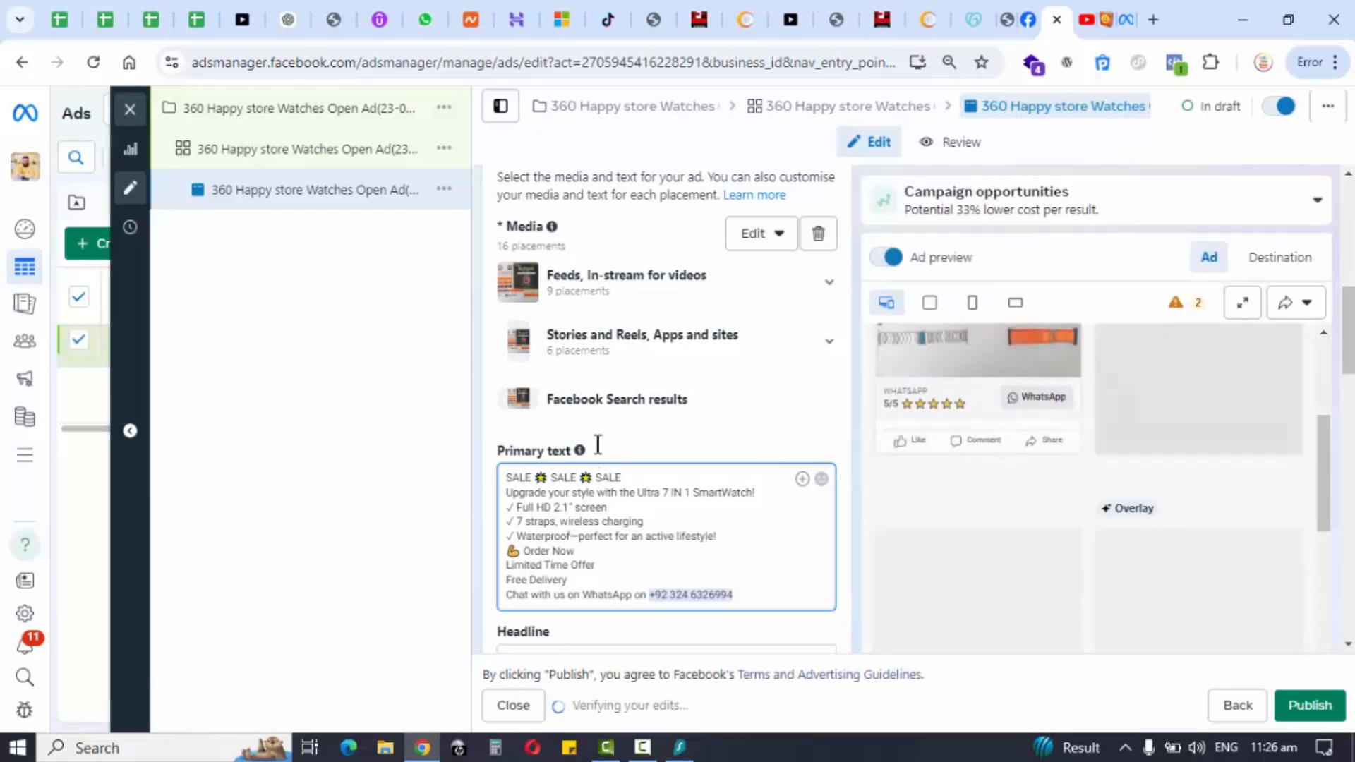
pyautogui.scroll(-3, 729, 539)
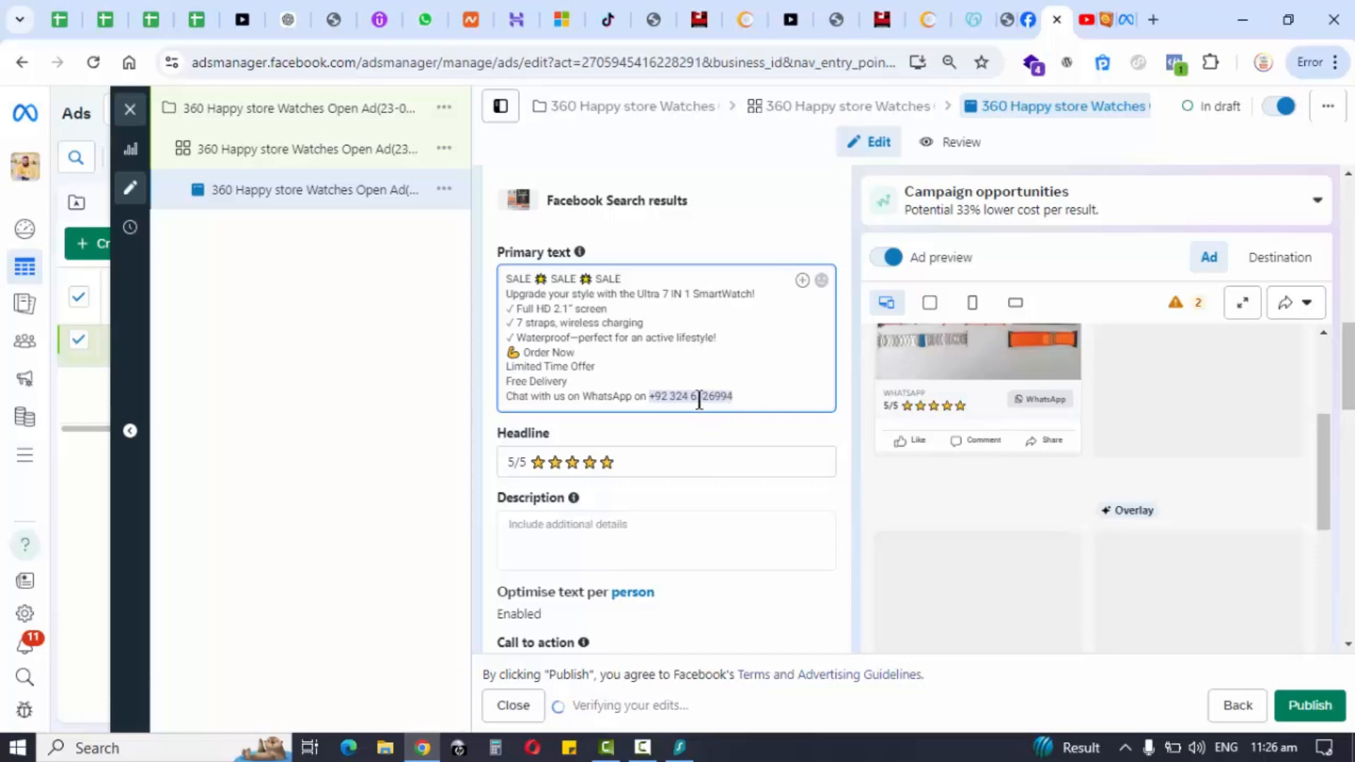
pyautogui.scroll(-1, 699, 400)
pyautogui.click(659, 453)
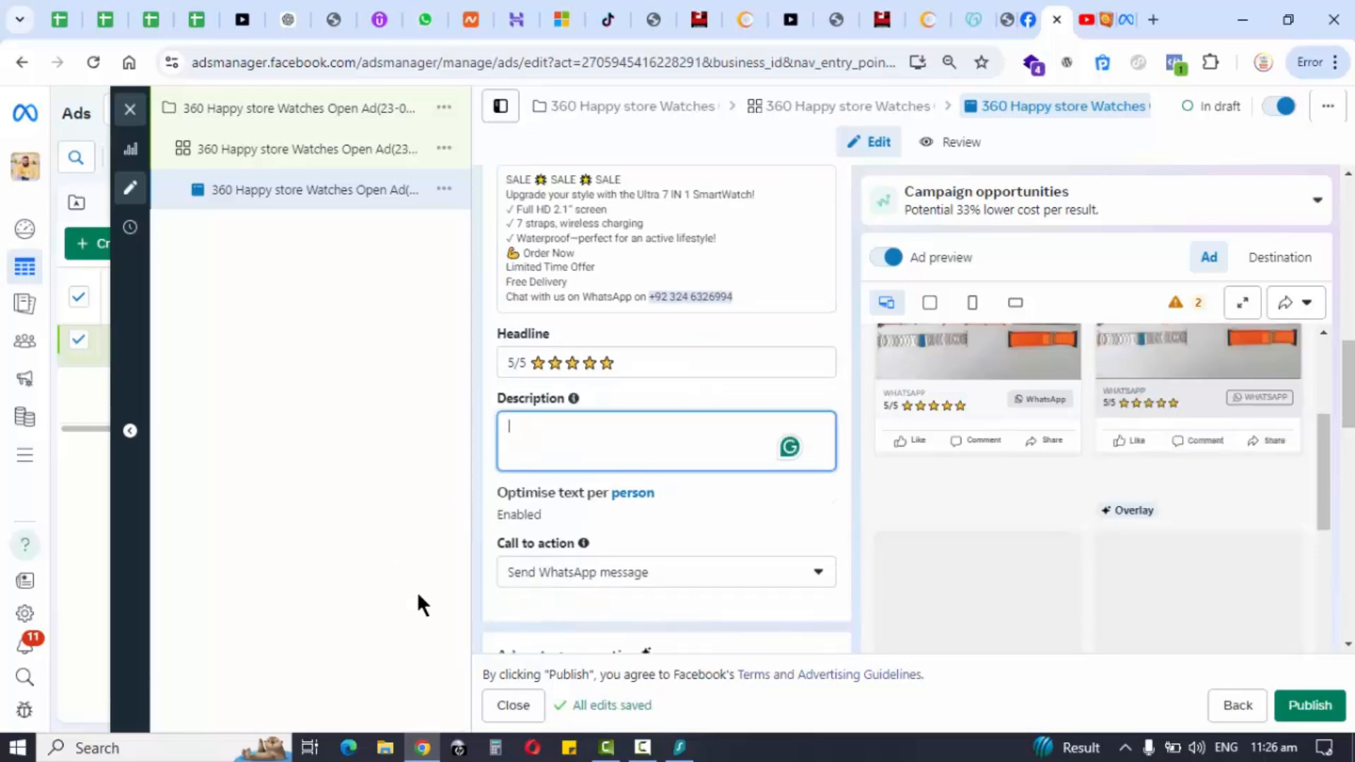
pyautogui.scroll(-2, 738, 566)
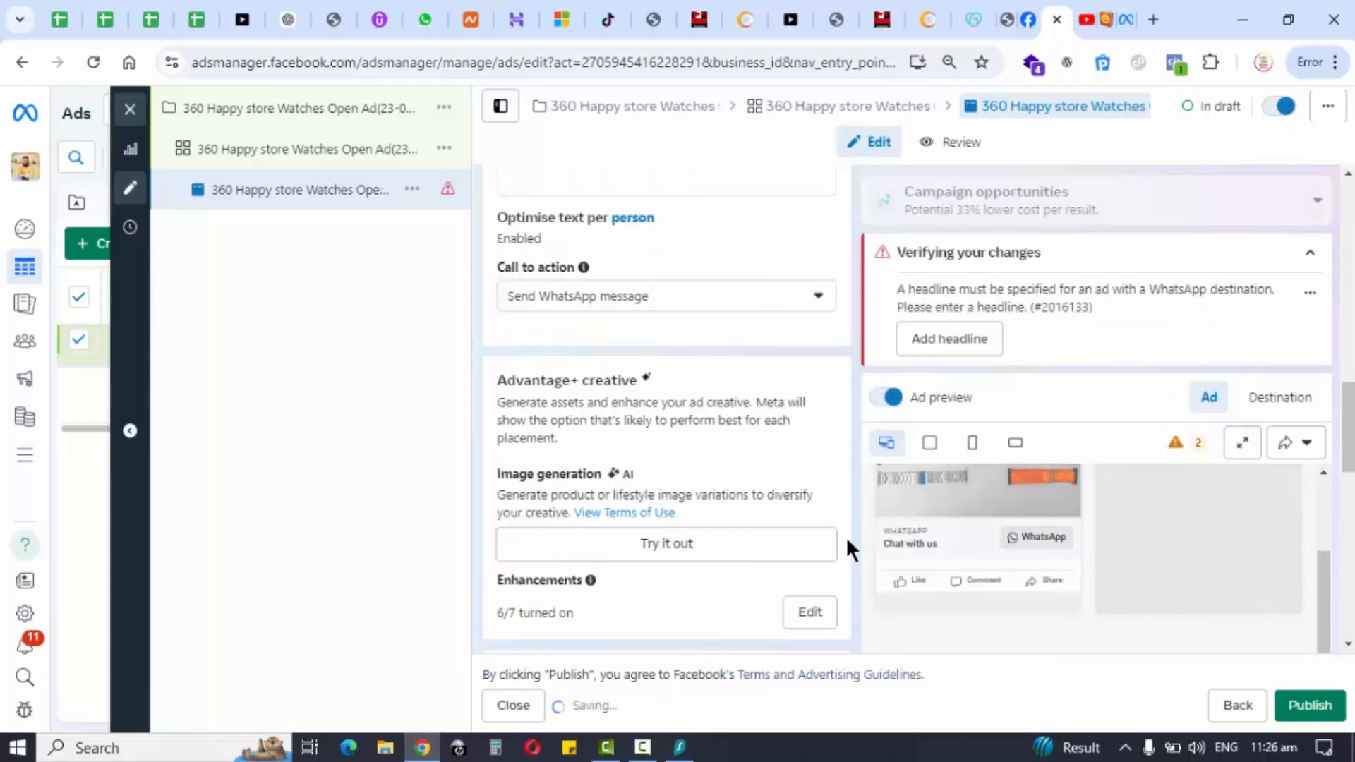
# Fill the emptied ad fields with placeholder text, entering "dfafda" as the headline and "adfsaf" as the primary text
pyautogui.scroll(1, 806, 542)
pyautogui.scroll(2, 806, 547)
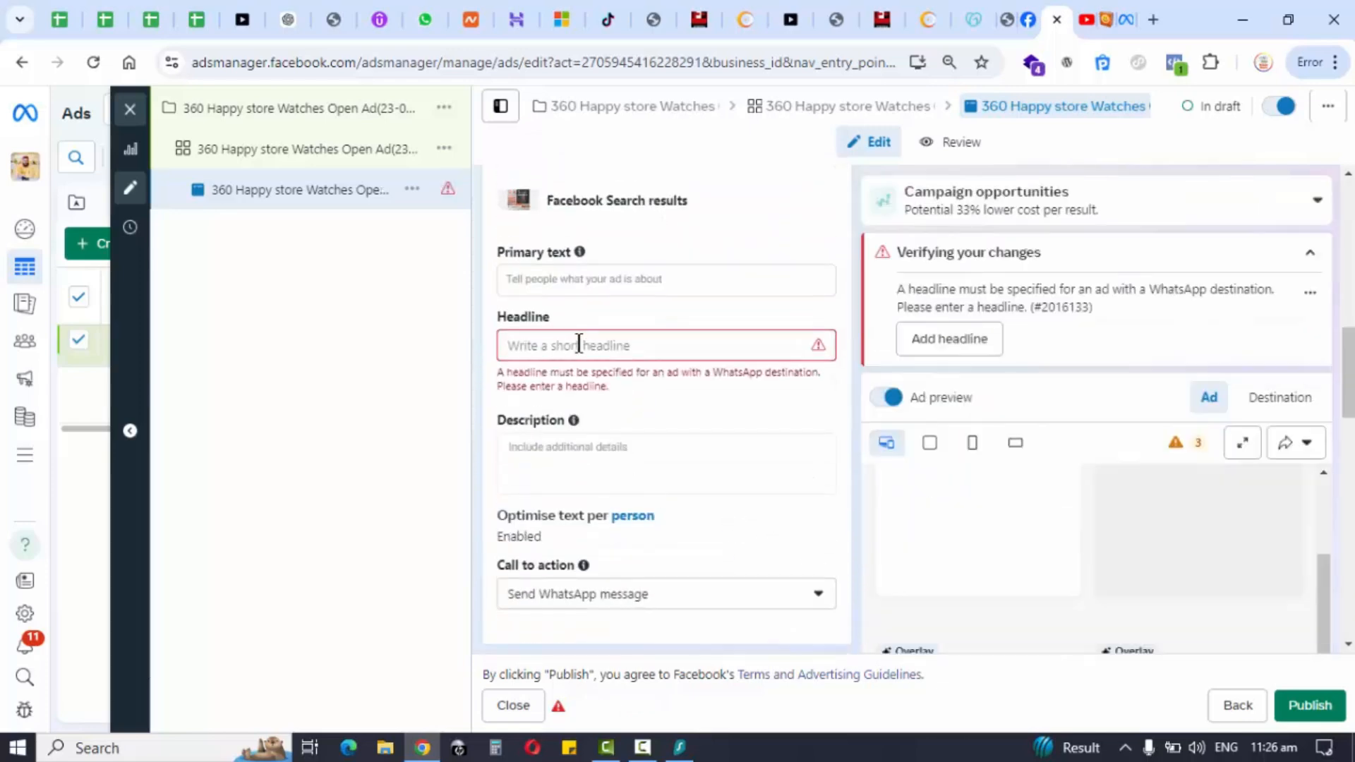
pyautogui.scroll(7, 569, 384)
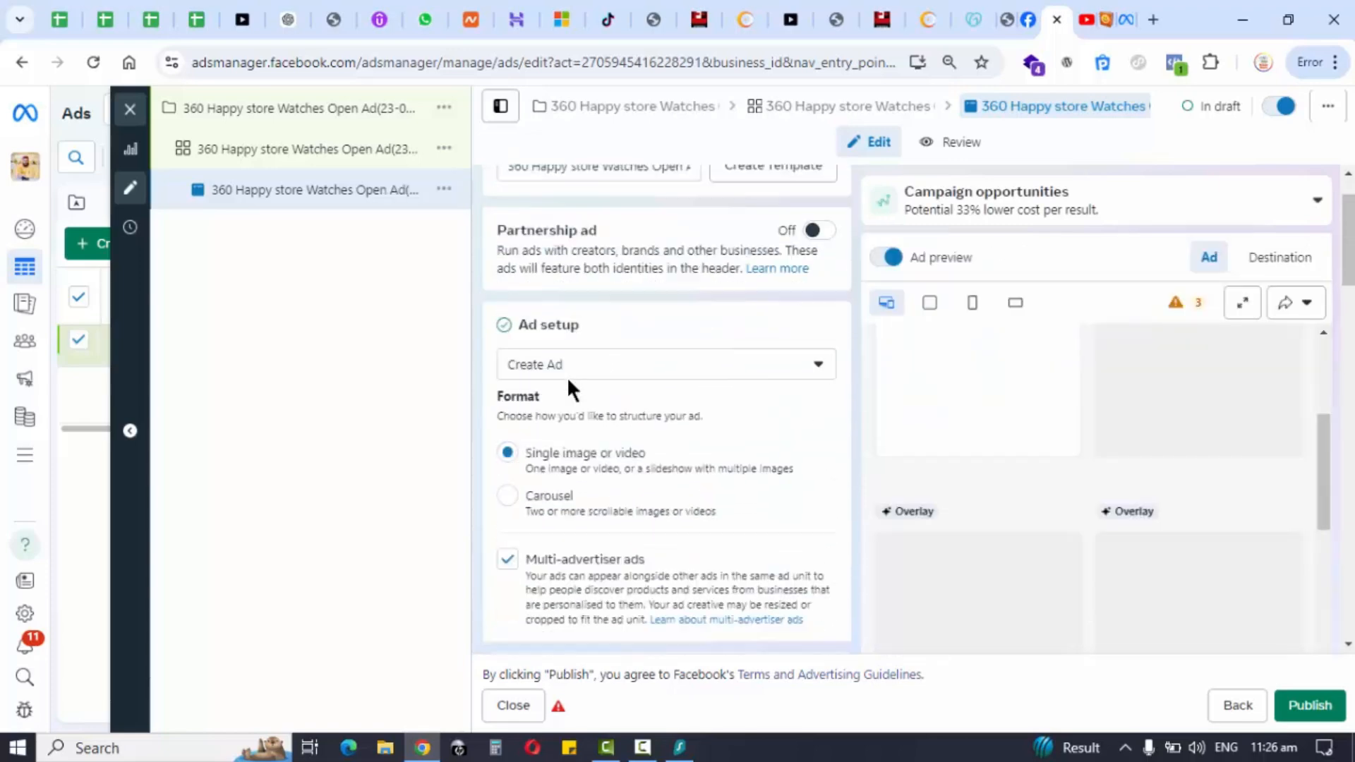
pyautogui.scroll(-8, 569, 385)
pyautogui.write('d')
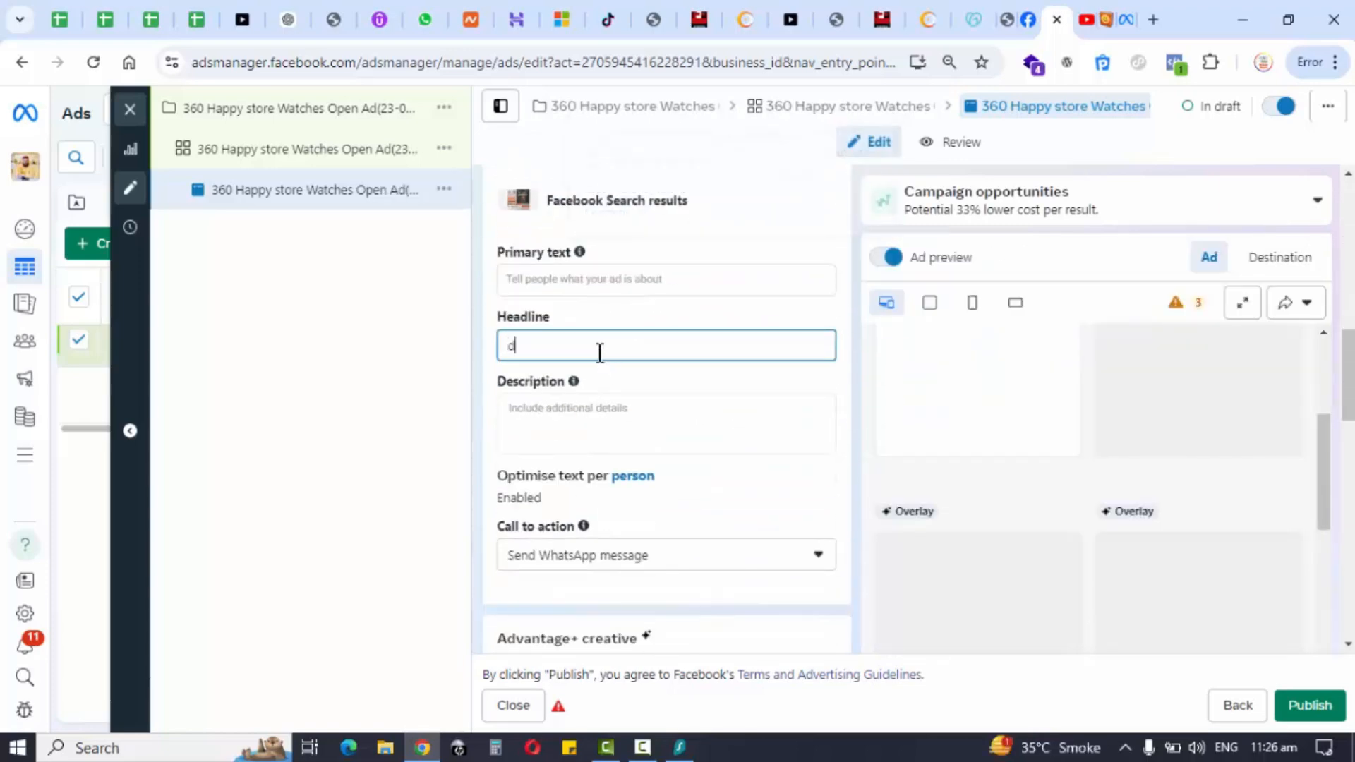
pyautogui.write('fafda')
pyautogui.click(580, 281)
pyautogui.write('adfd')
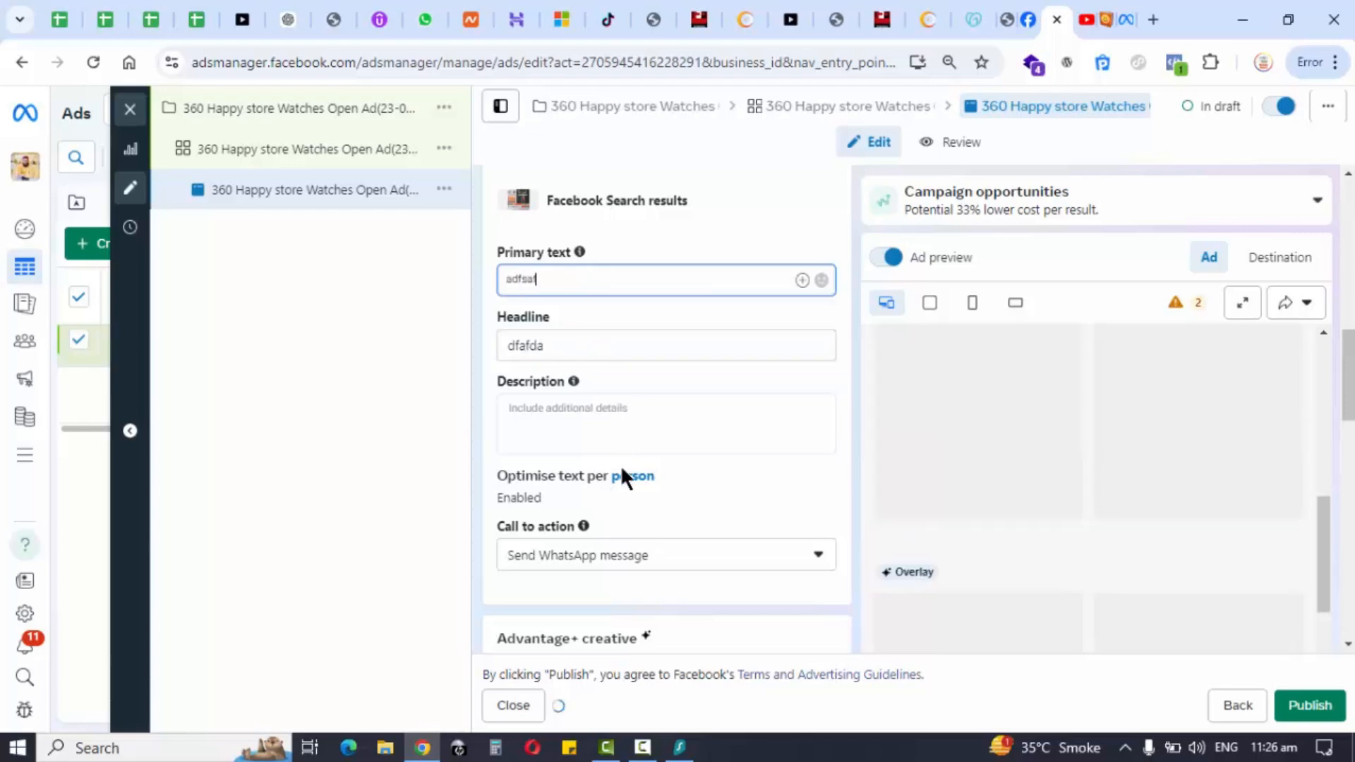
# Change the ad's call to action to "Shop now"
pyautogui.scroll(-4, 620, 464)
pyautogui.scroll(1, 739, 356)
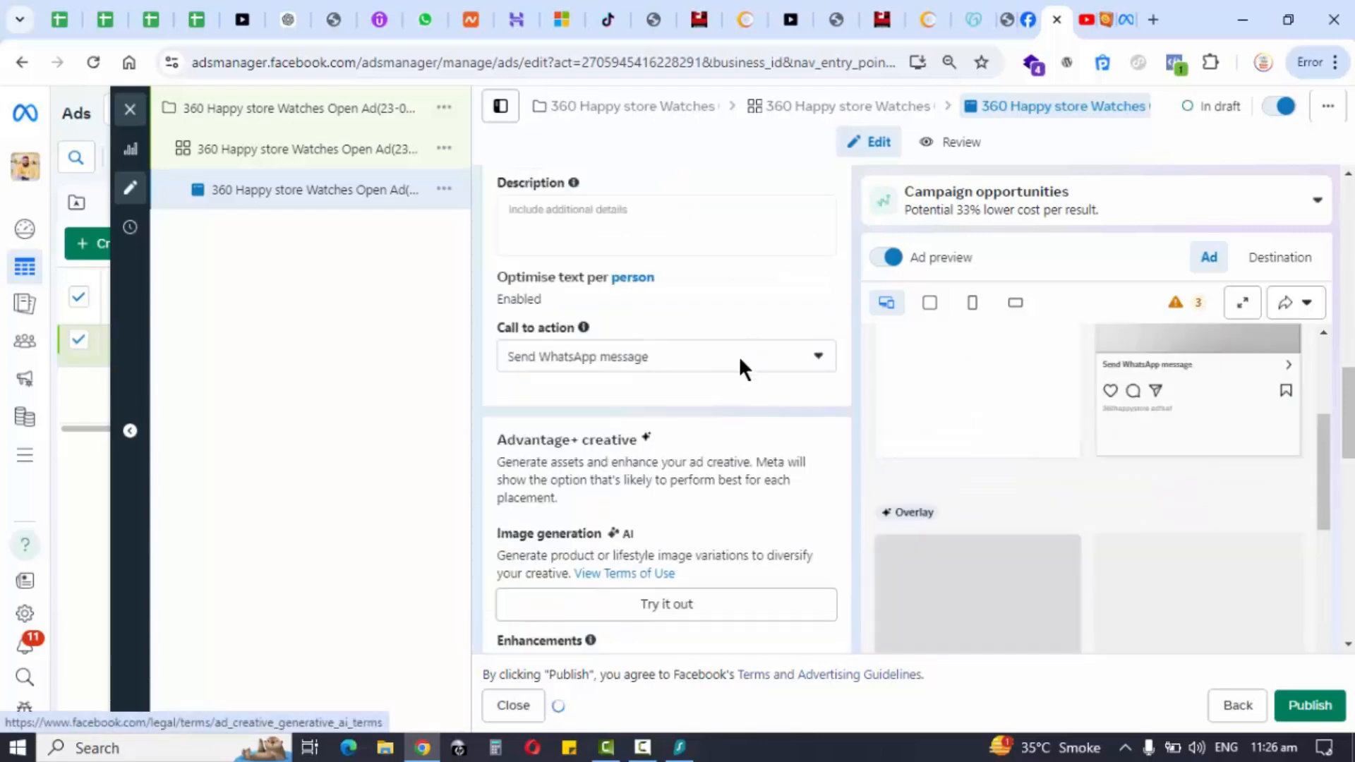
pyautogui.click(739, 357)
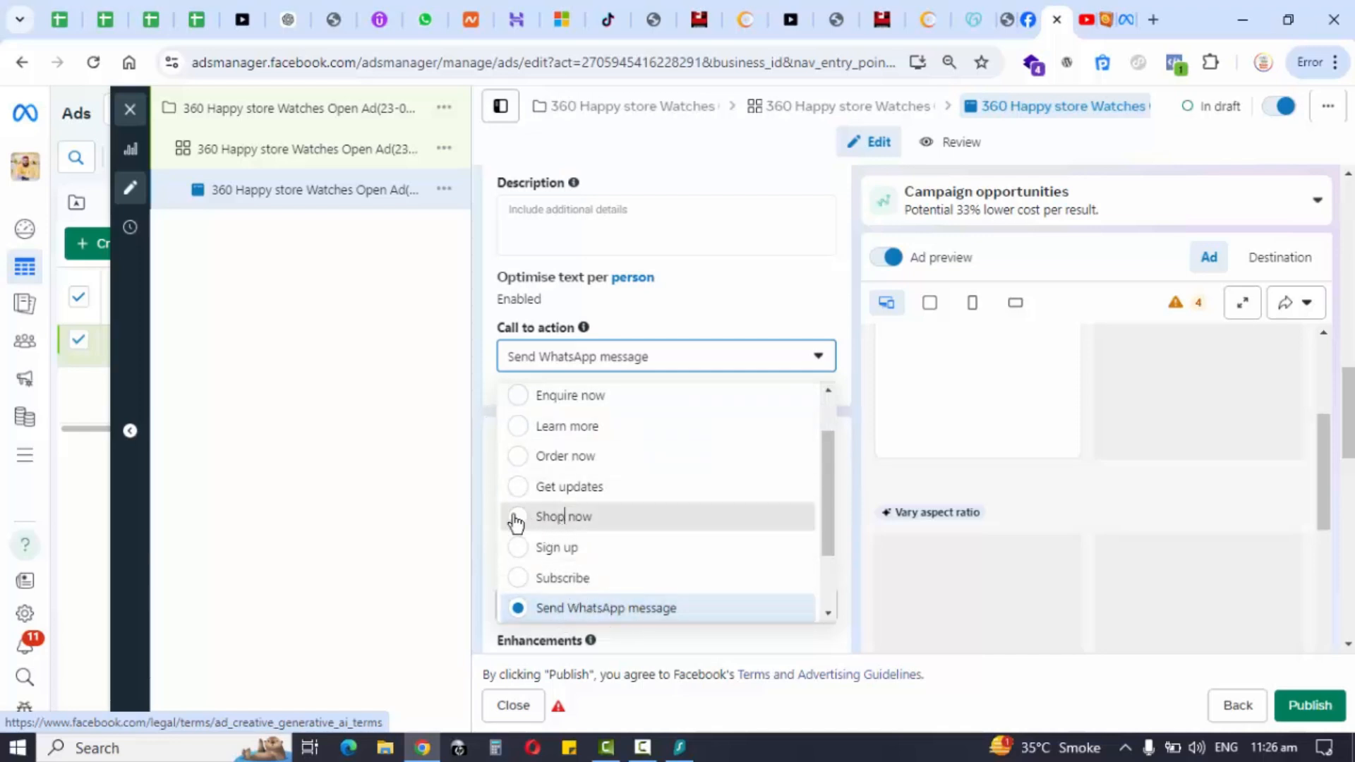
pyautogui.click(563, 521)
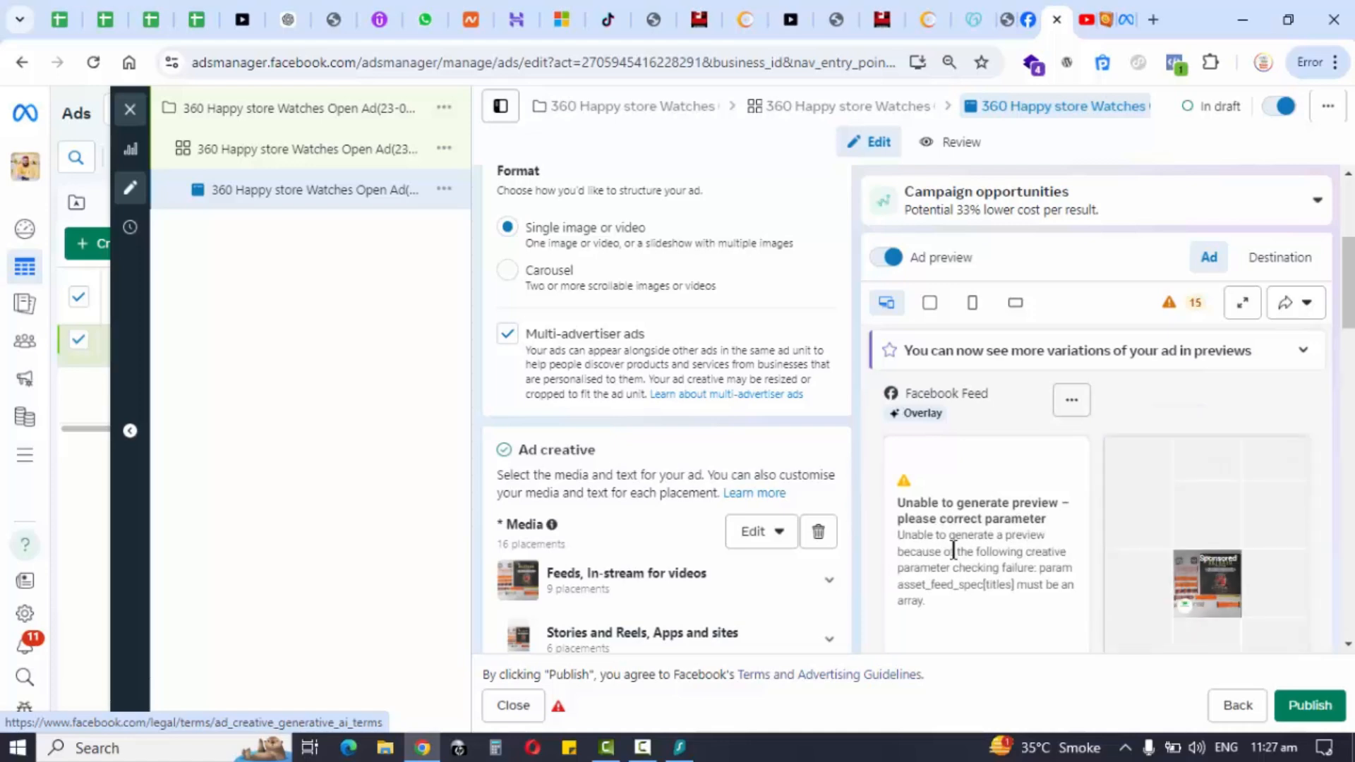
# Turn on all optimisations in the ad's Advantage+ creative enhancements and save them
pyautogui.scroll(-10, 565, 511)
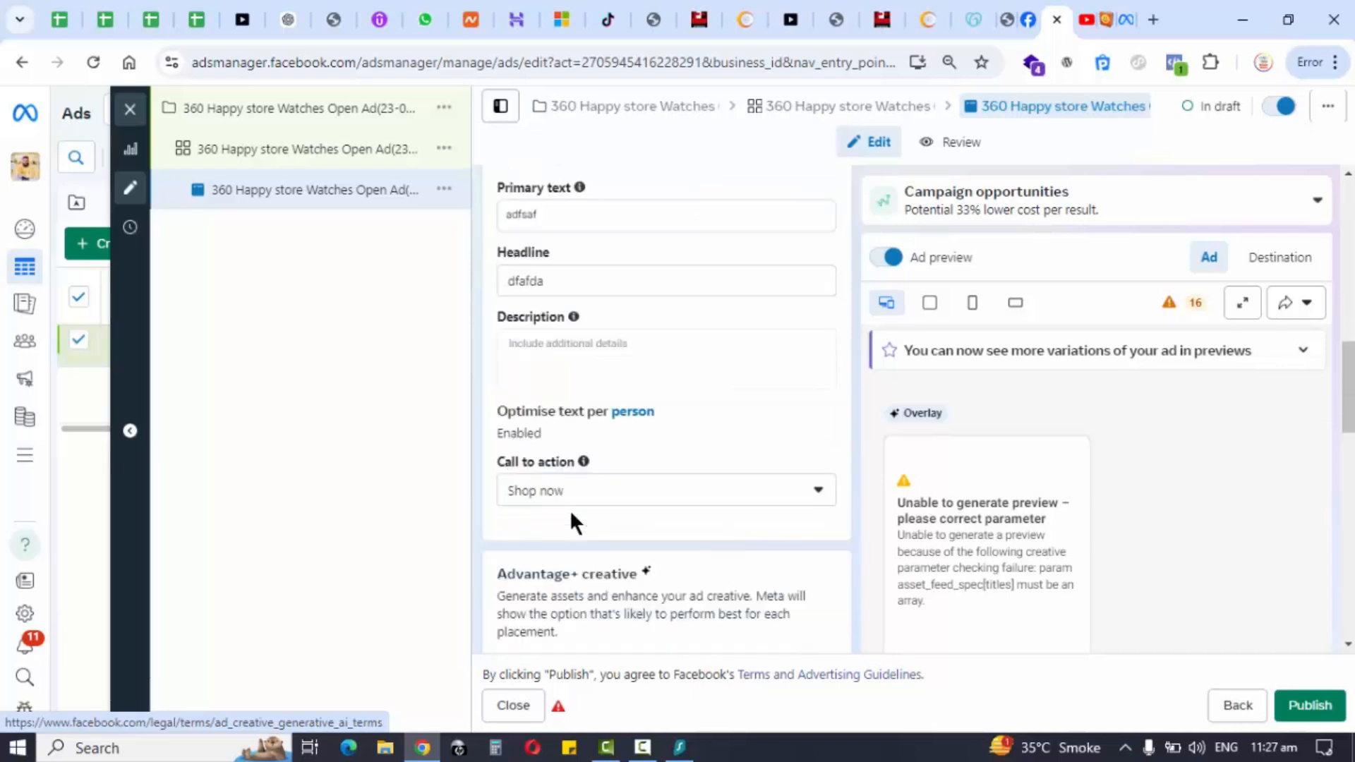
pyautogui.scroll(-3, 593, 502)
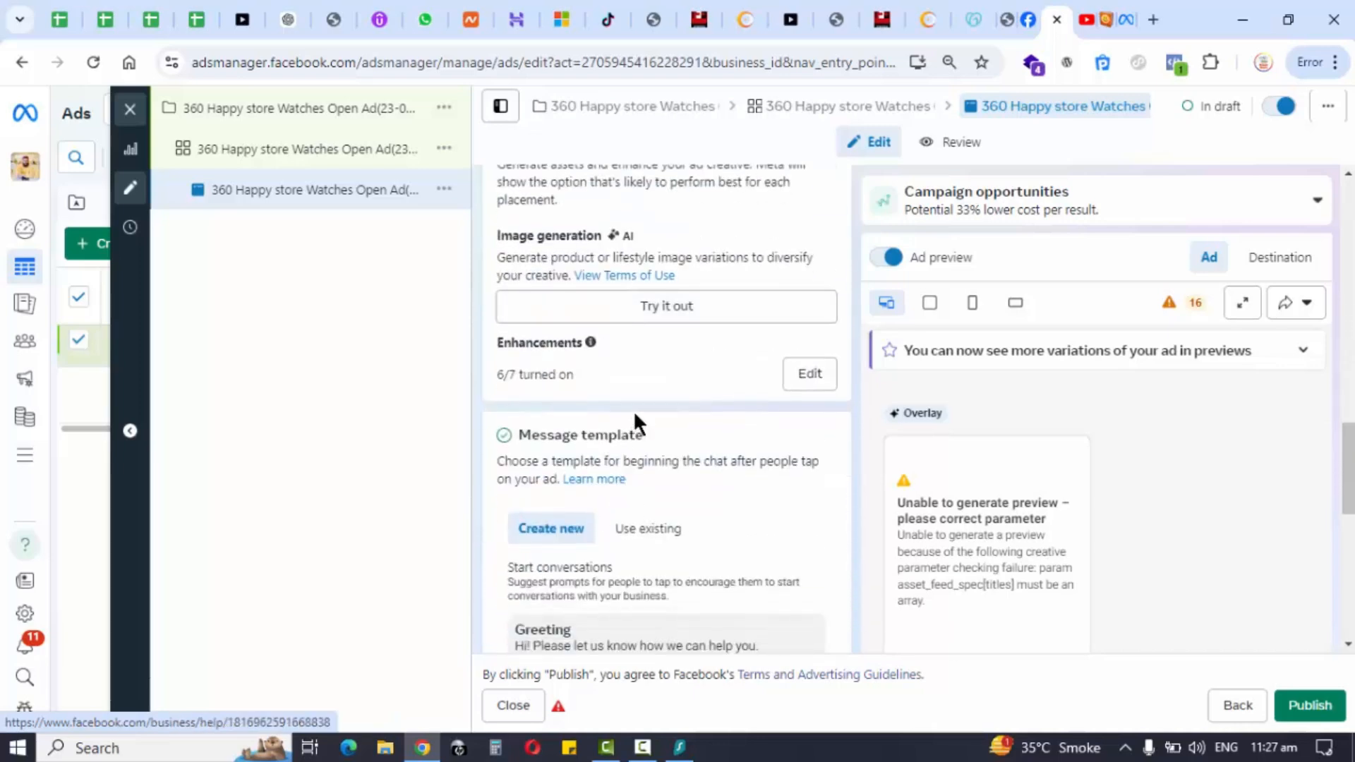
pyautogui.scroll(2, 656, 345)
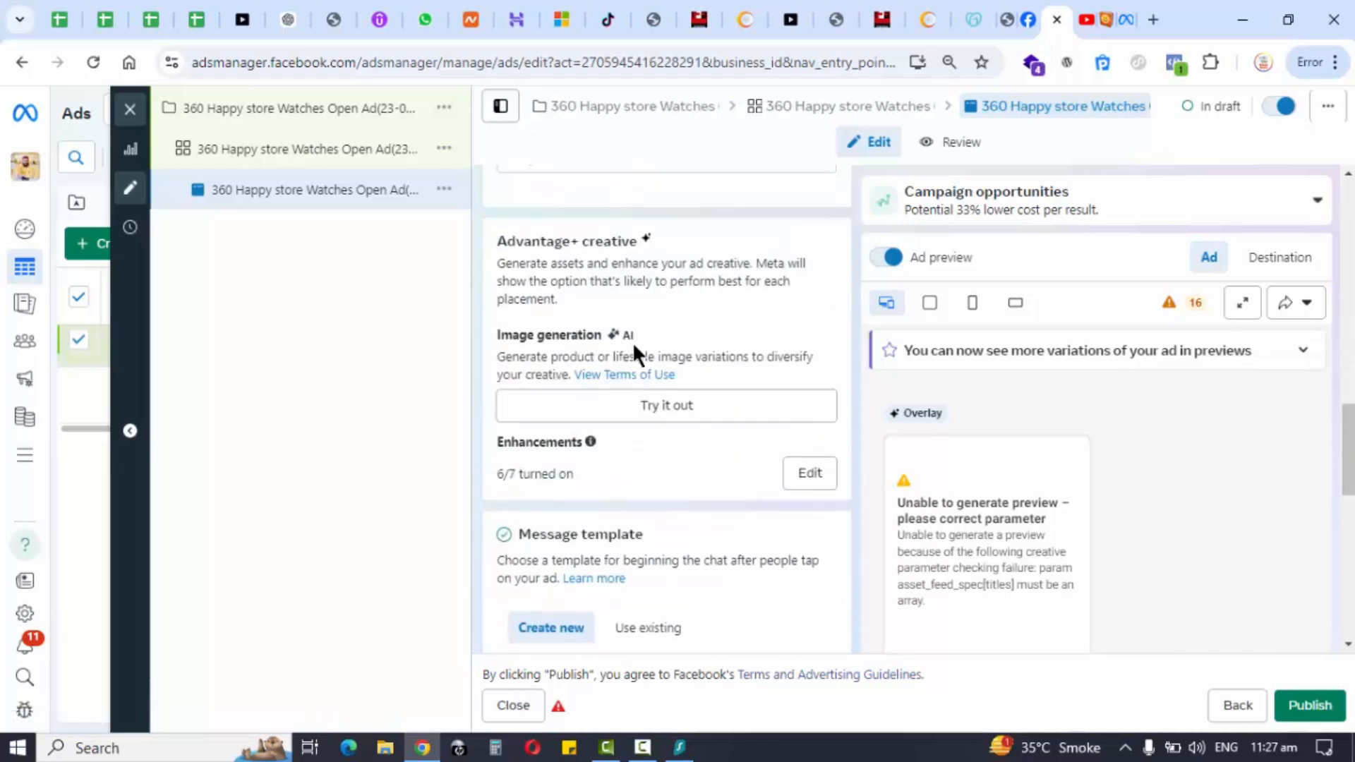
pyautogui.moveTo(656, 408)
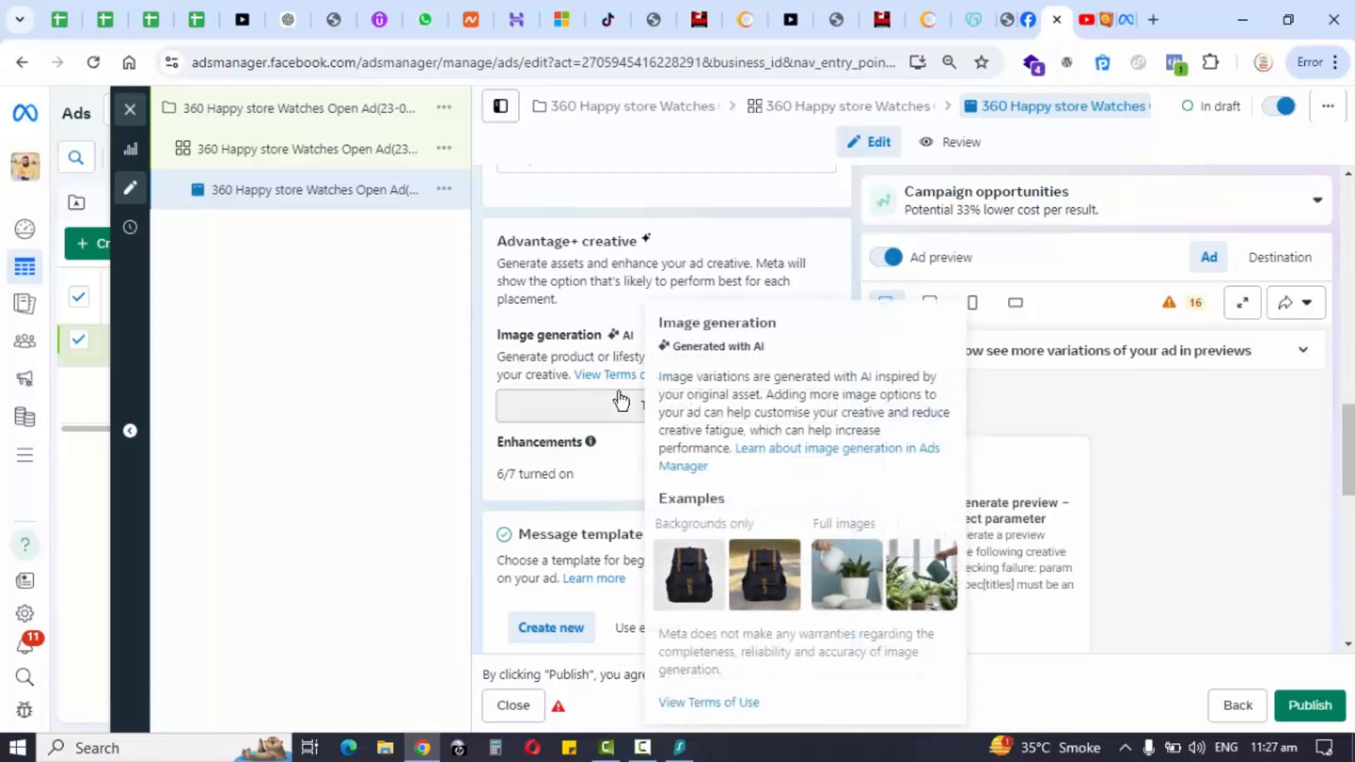
pyautogui.click(809, 480)
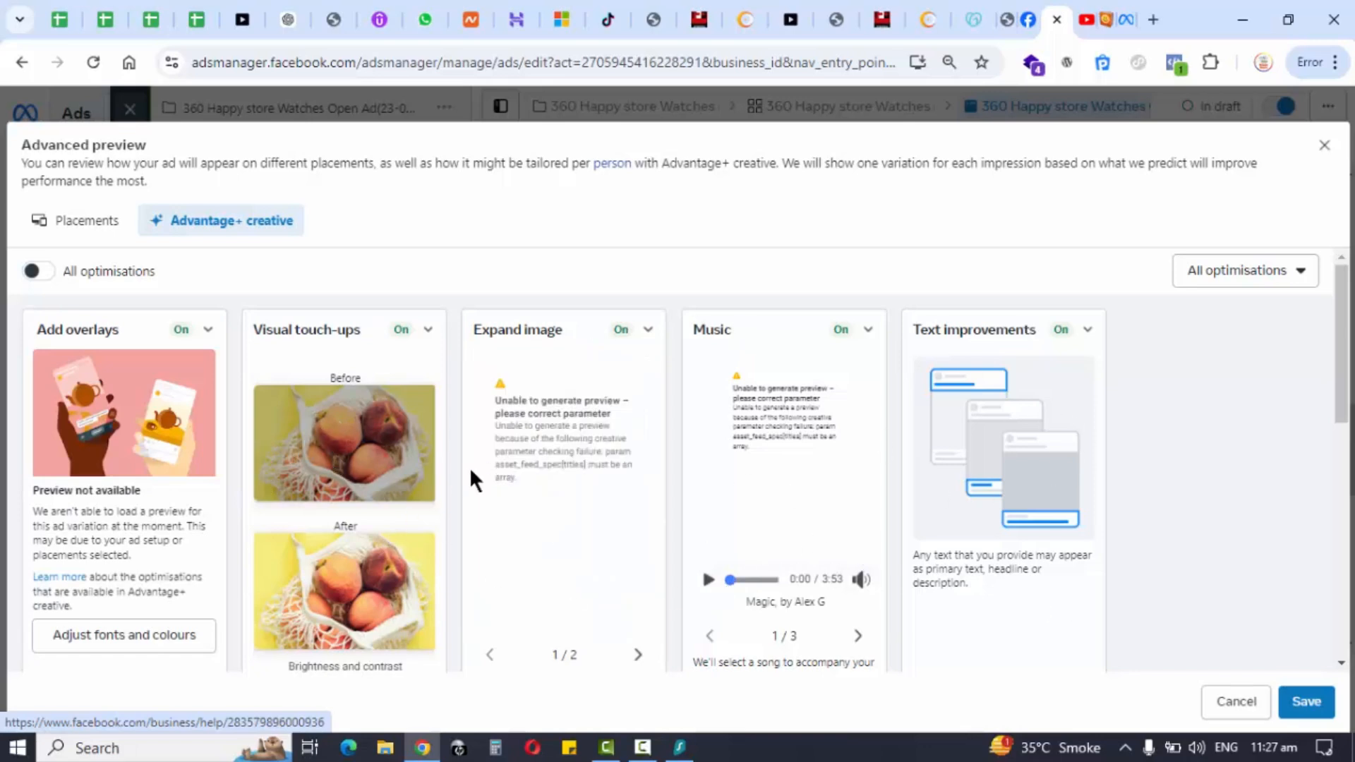
pyautogui.click(50, 280)
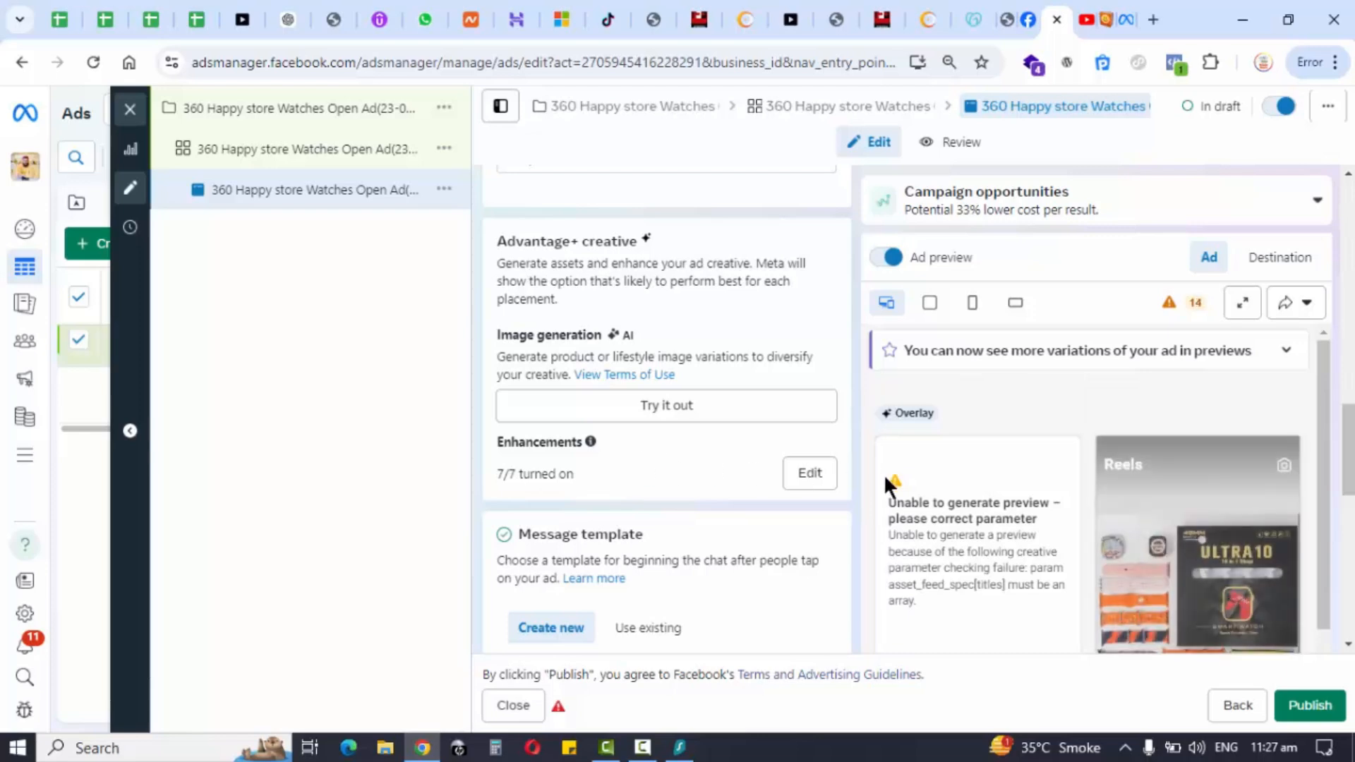
# Look over the message template and view the ad preview's list of placement delivery warnings
pyautogui.scroll(-3, 716, 473)
pyautogui.scroll(-7, 716, 473)
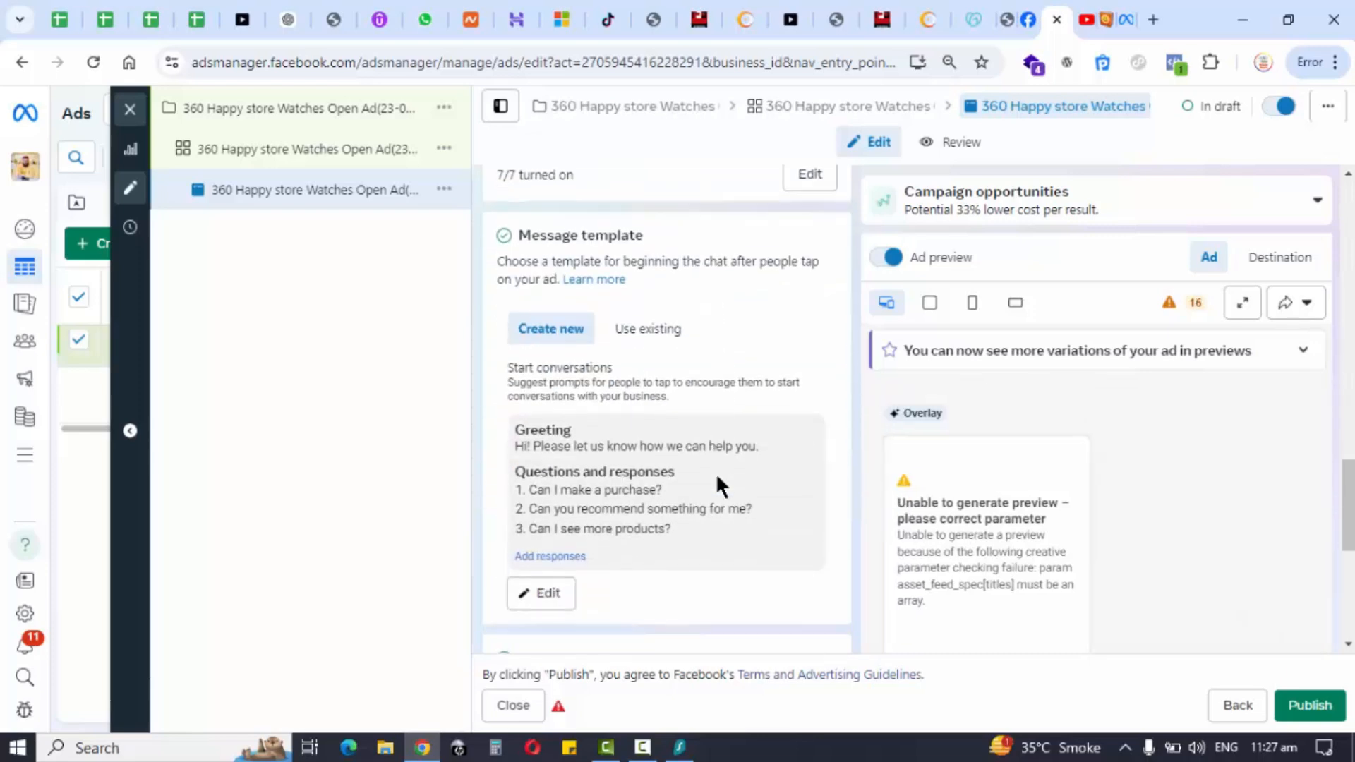
pyautogui.scroll(13, 716, 473)
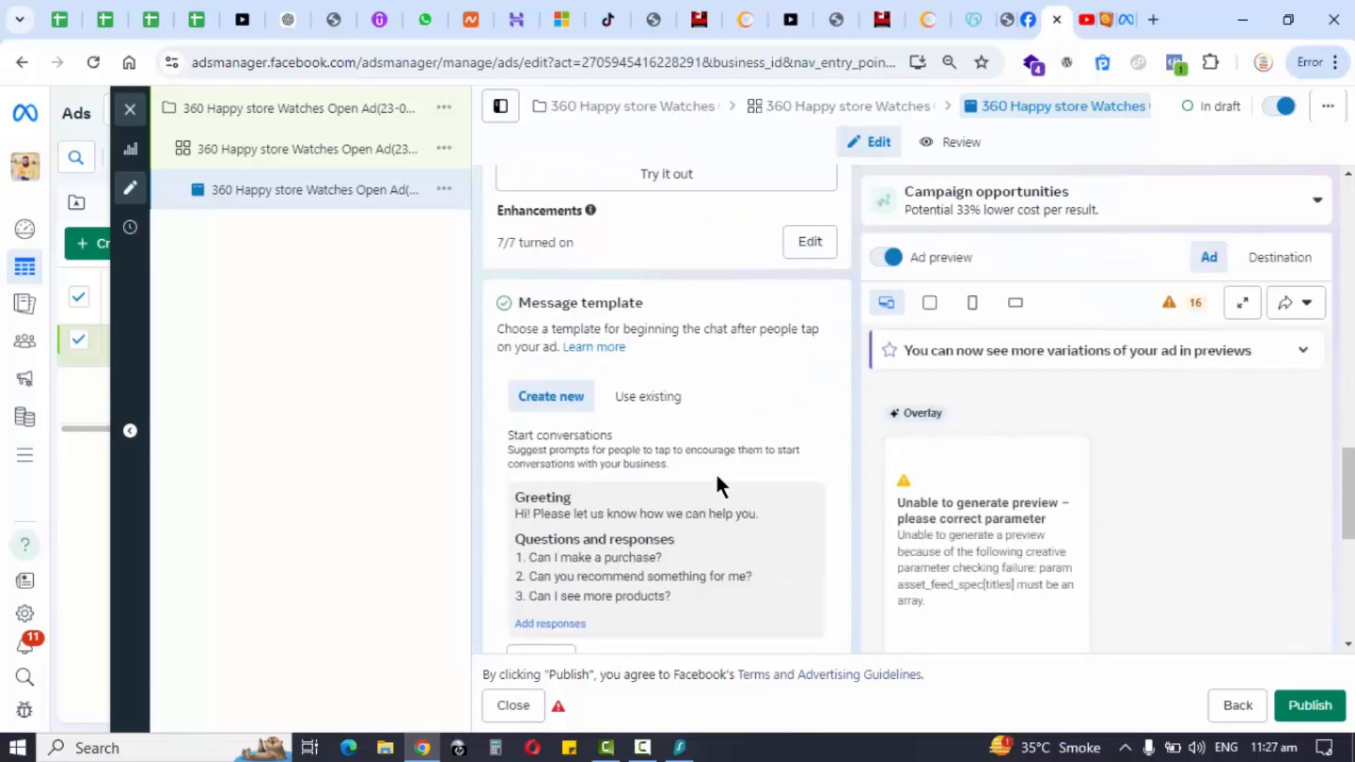
pyautogui.click(1196, 306)
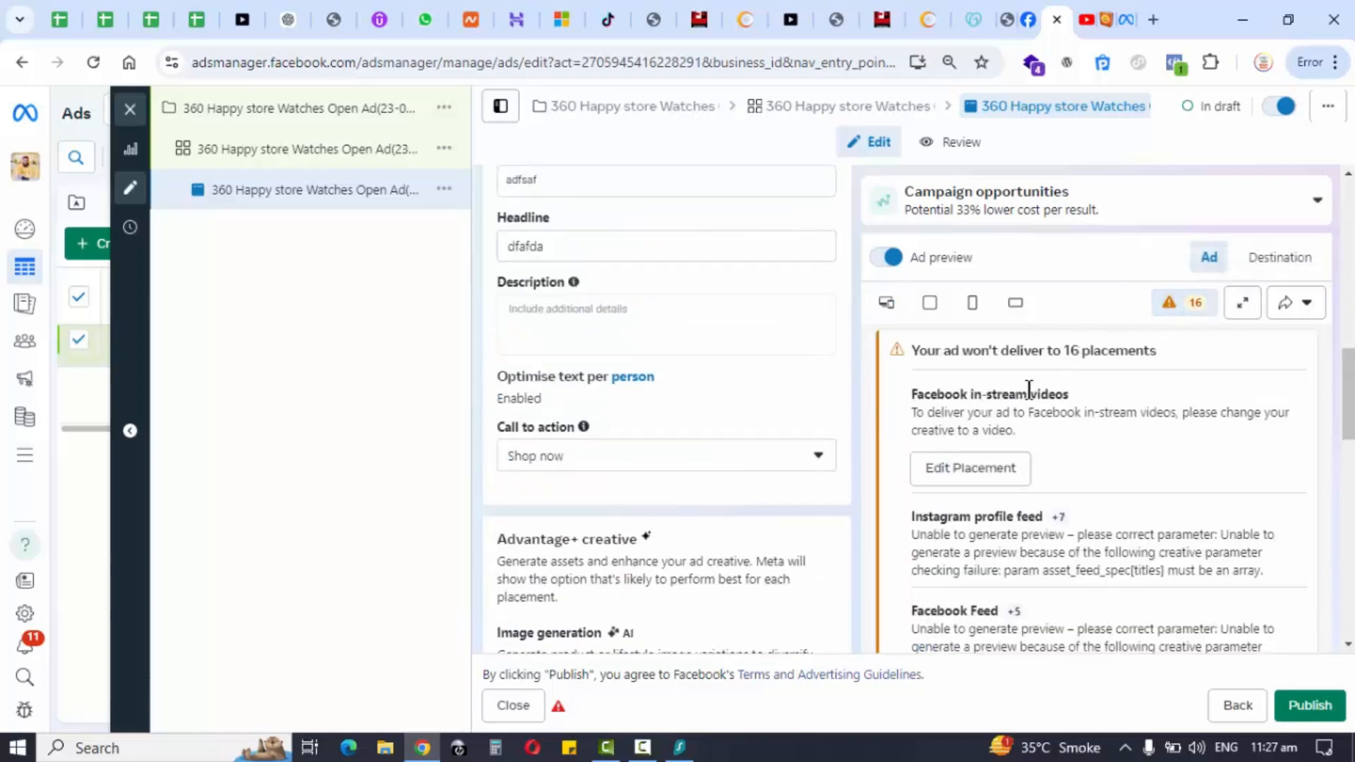
pyautogui.scroll(-7, 985, 494)
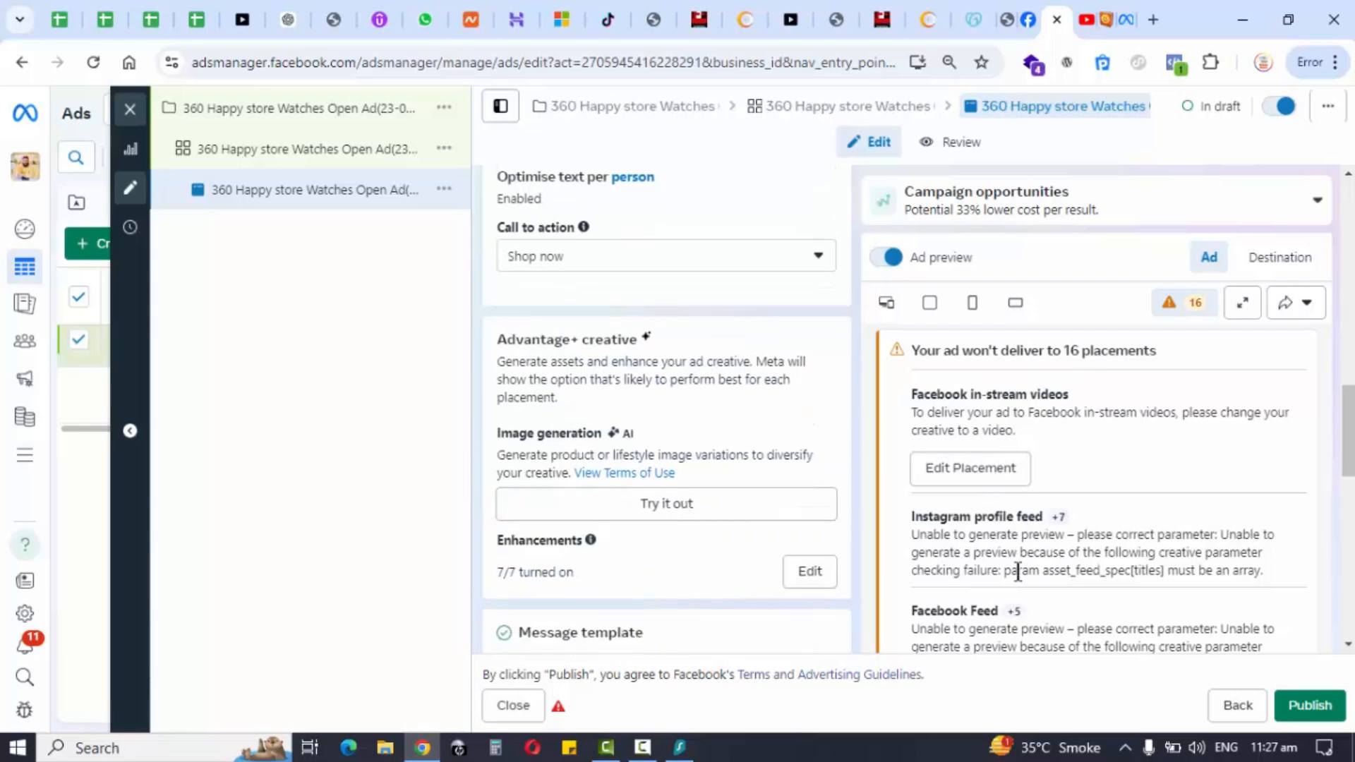
pyautogui.click(991, 475)
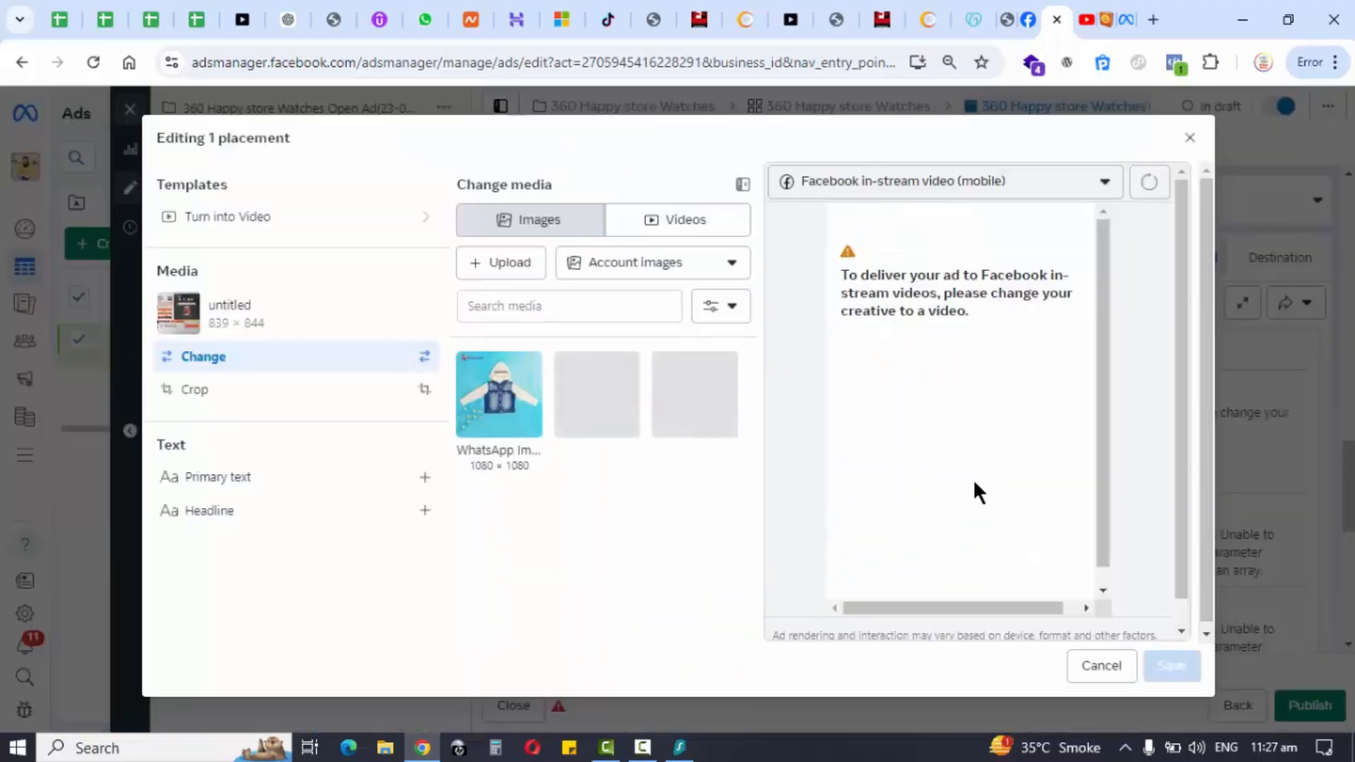
pyautogui.click(494, 424)
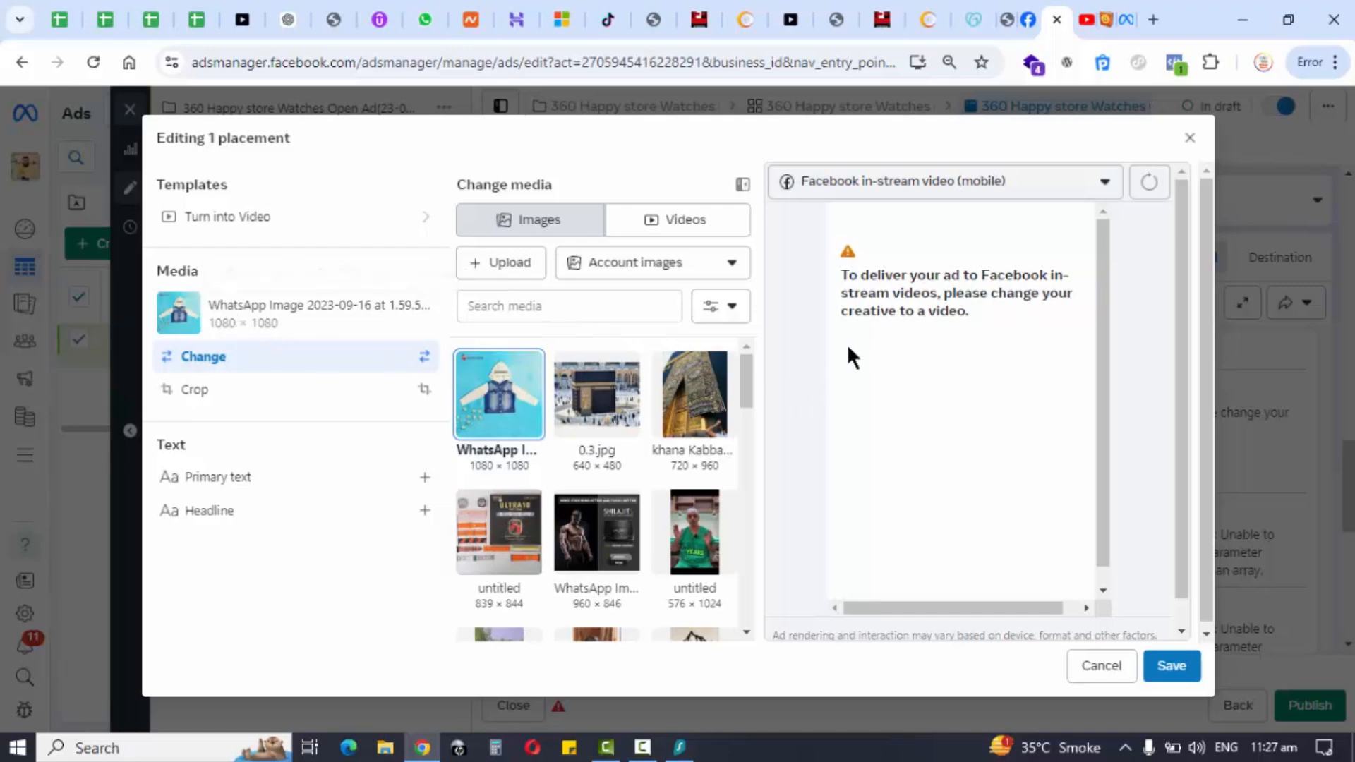
pyautogui.scroll(-1, 1158, 189)
pyautogui.click(1190, 139)
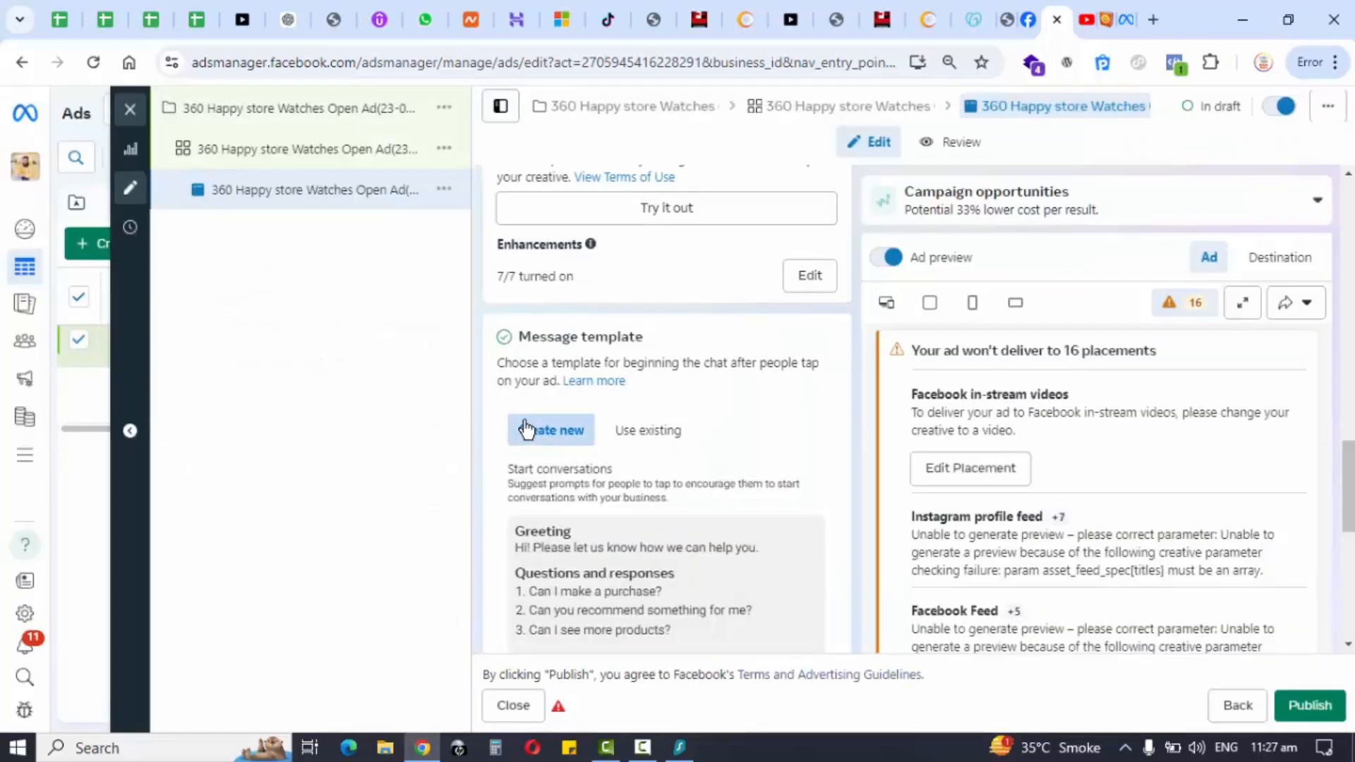
pyautogui.scroll(7, 526, 429)
pyautogui.scroll(5, 525, 423)
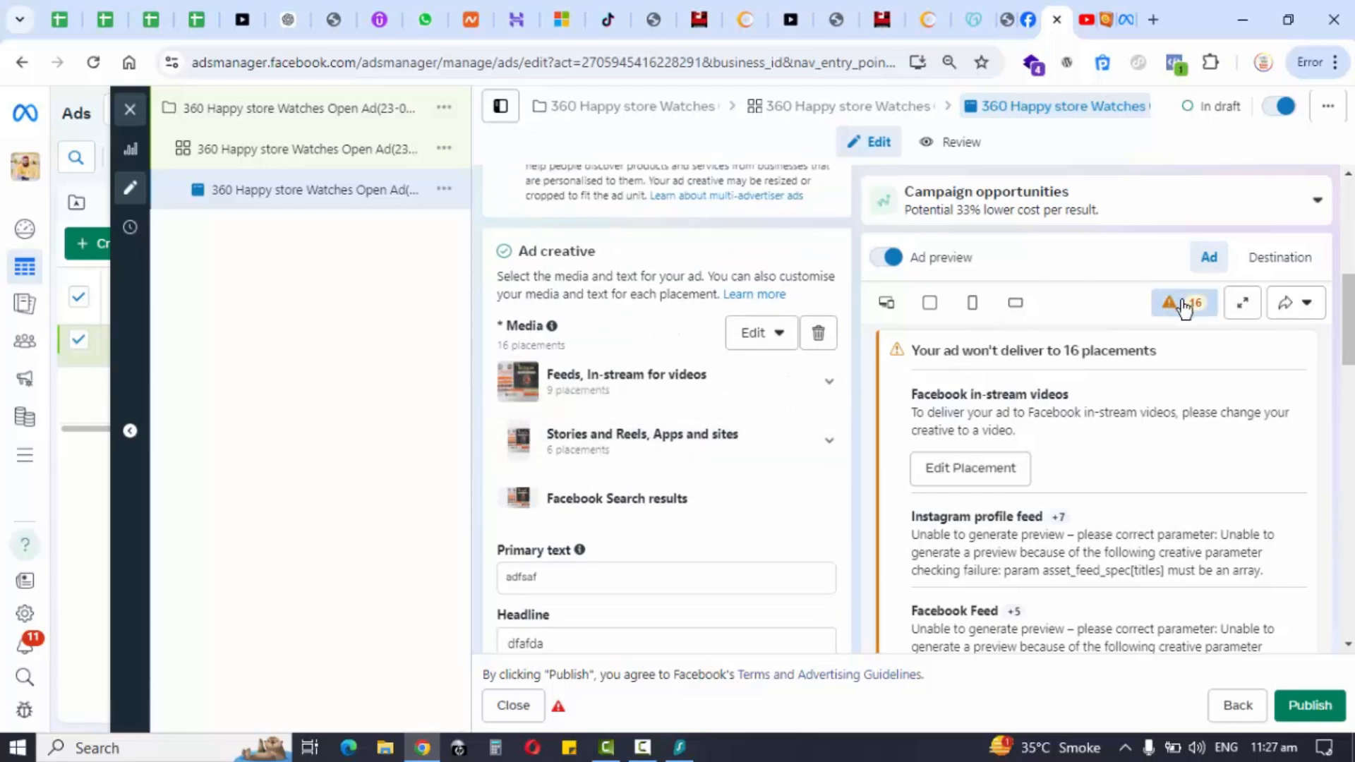
# Switch the ad preview between its placement groups, ending on the square-format group with all 9 placements selected
pyautogui.click(927, 306)
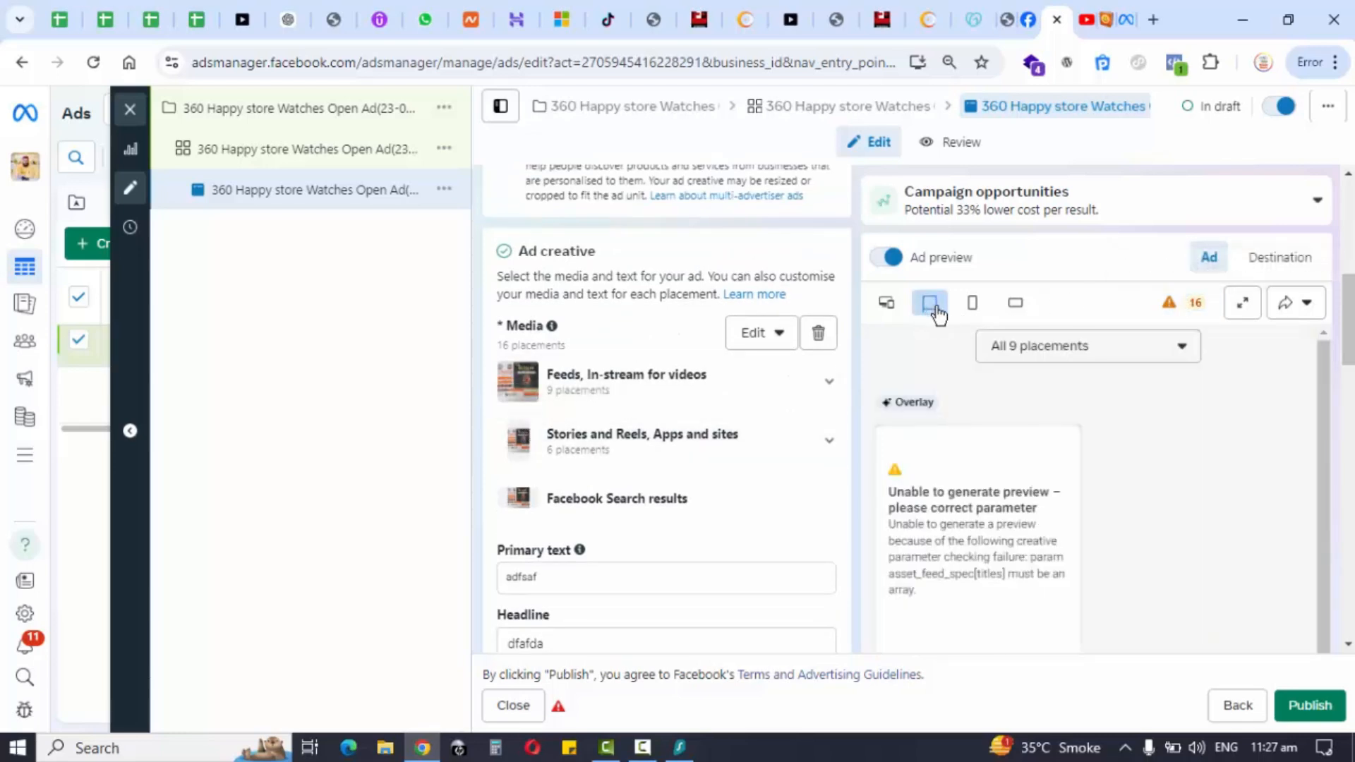
pyautogui.click(889, 306)
pyautogui.click(971, 306)
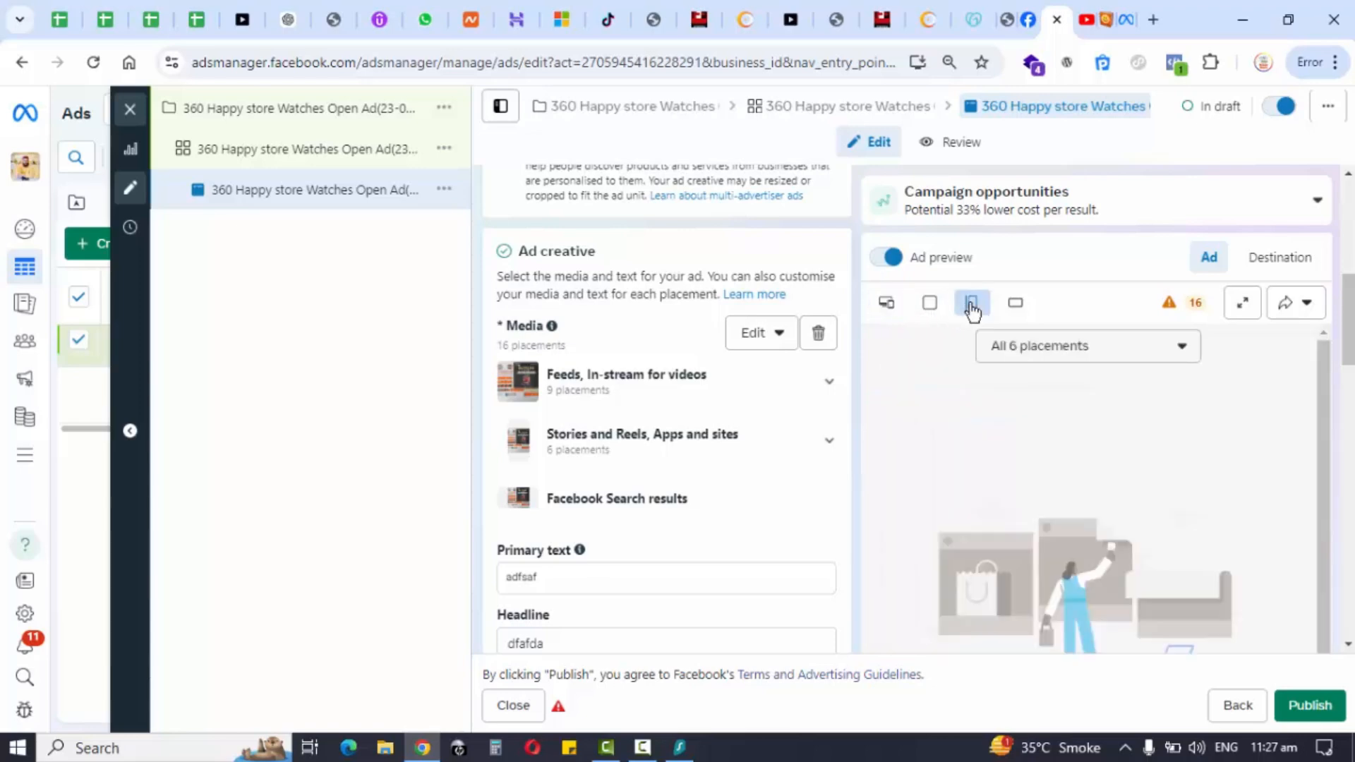
pyautogui.click(930, 302)
pyautogui.click(1047, 343)
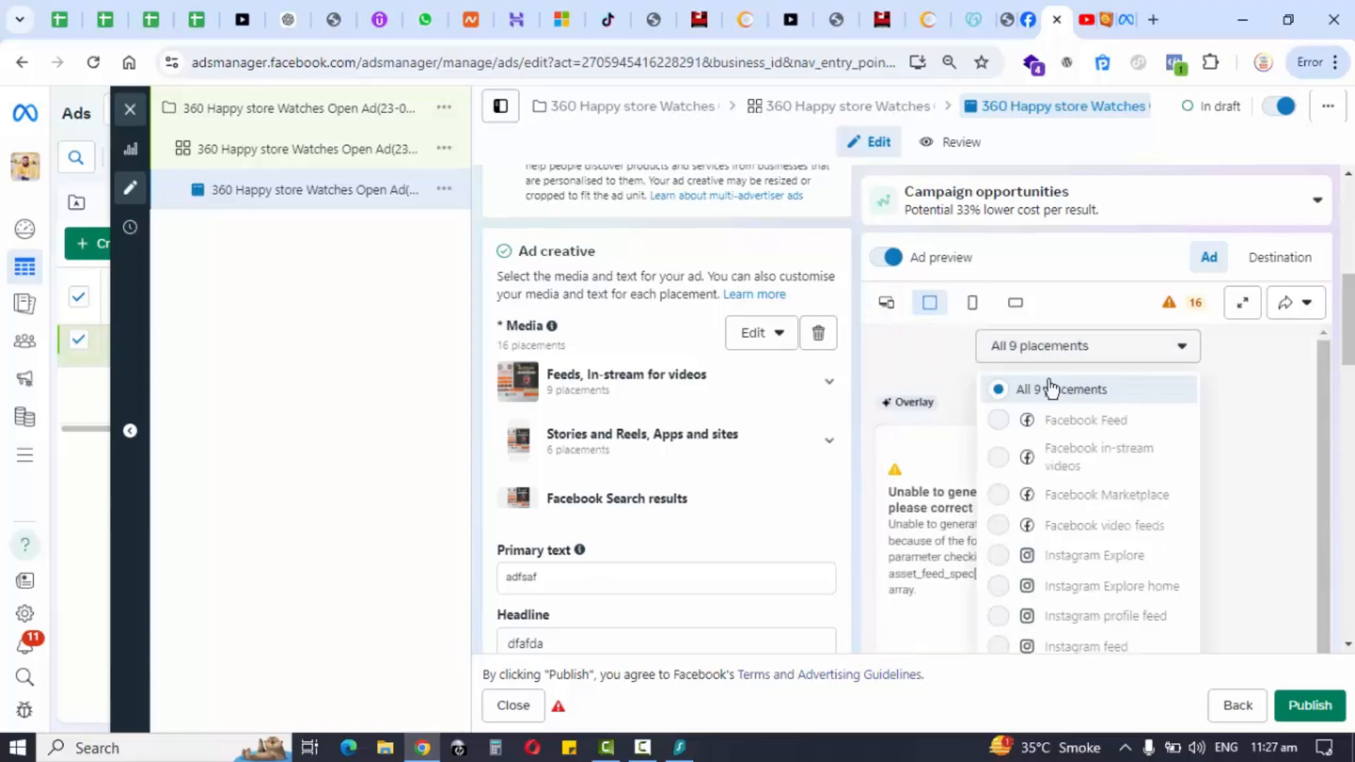
pyautogui.click(1052, 392)
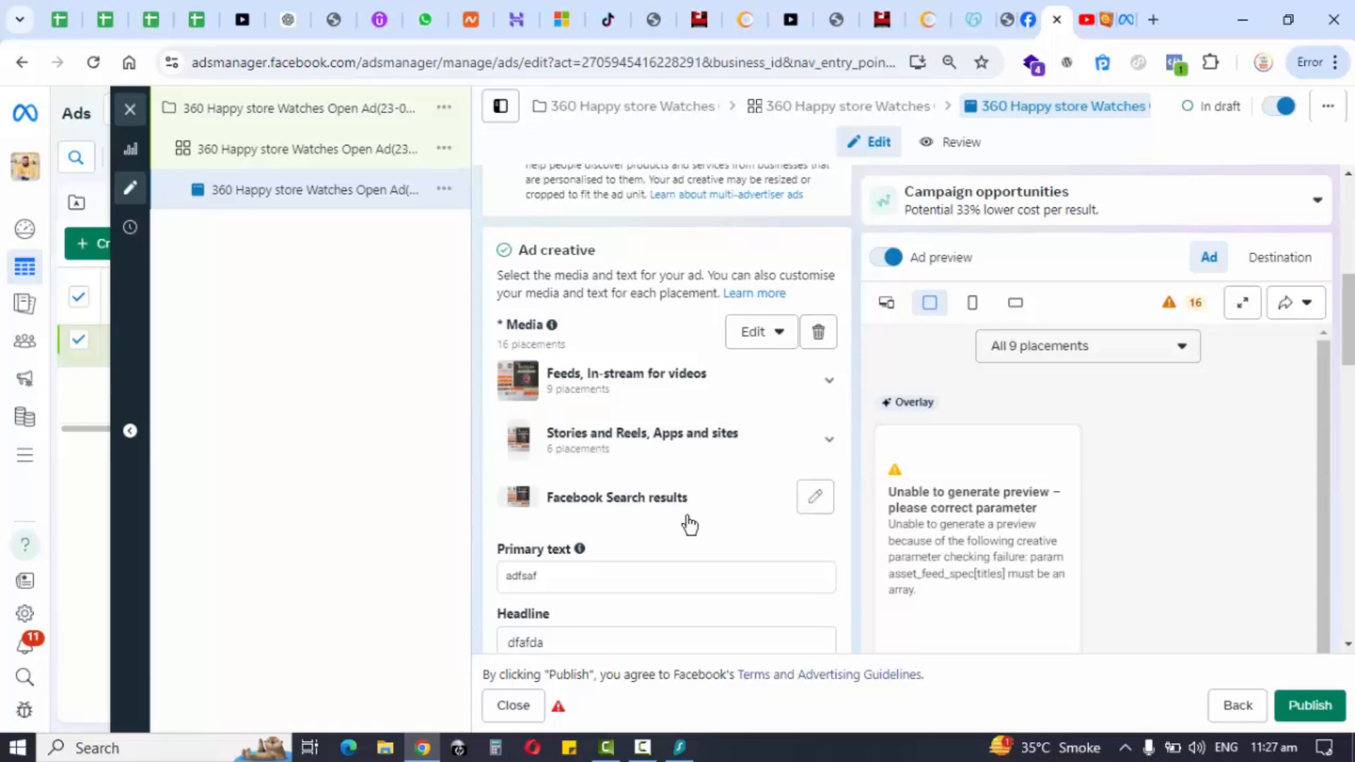
# Review the ad's setup, creative text, call to action, enhancements, message template and tracking sections
pyautogui.scroll(-1, 687, 522)
pyautogui.scroll(1, 688, 523)
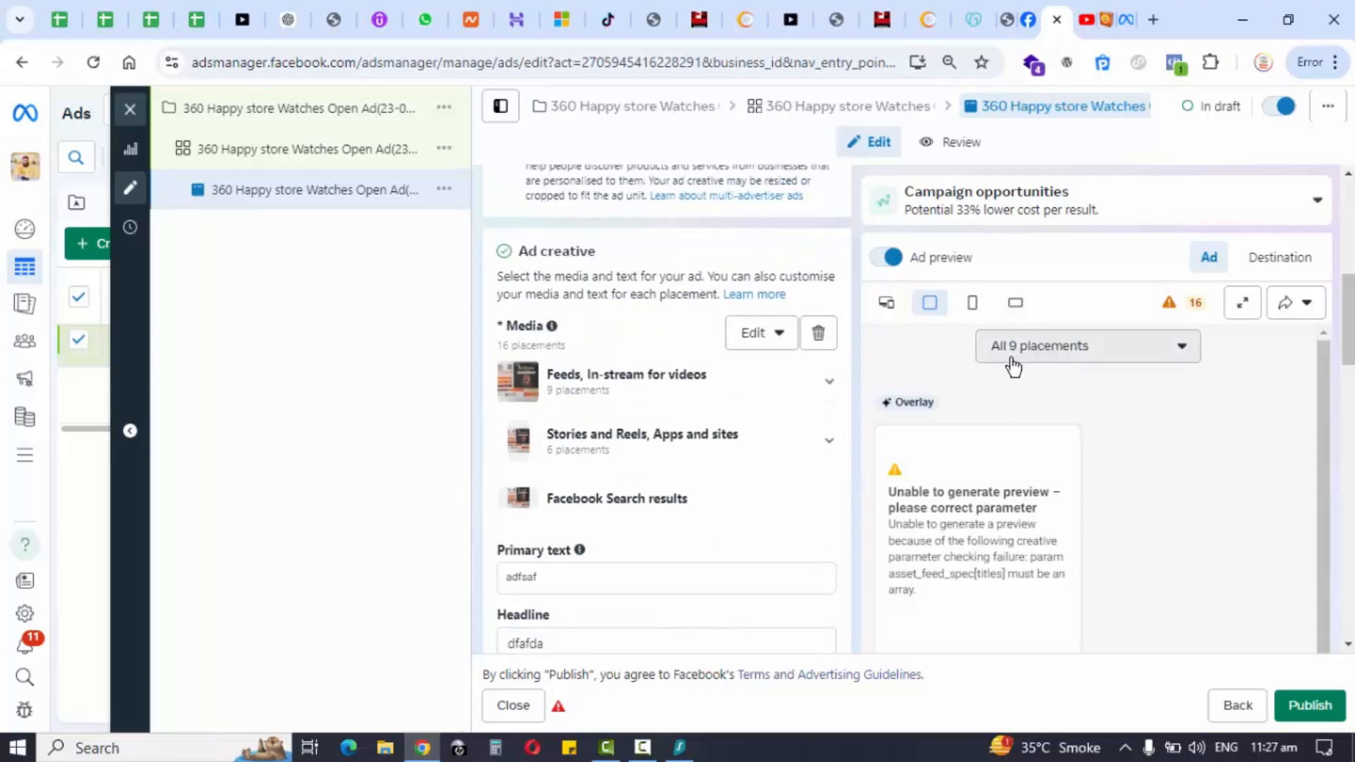
pyautogui.scroll(4, 727, 421)
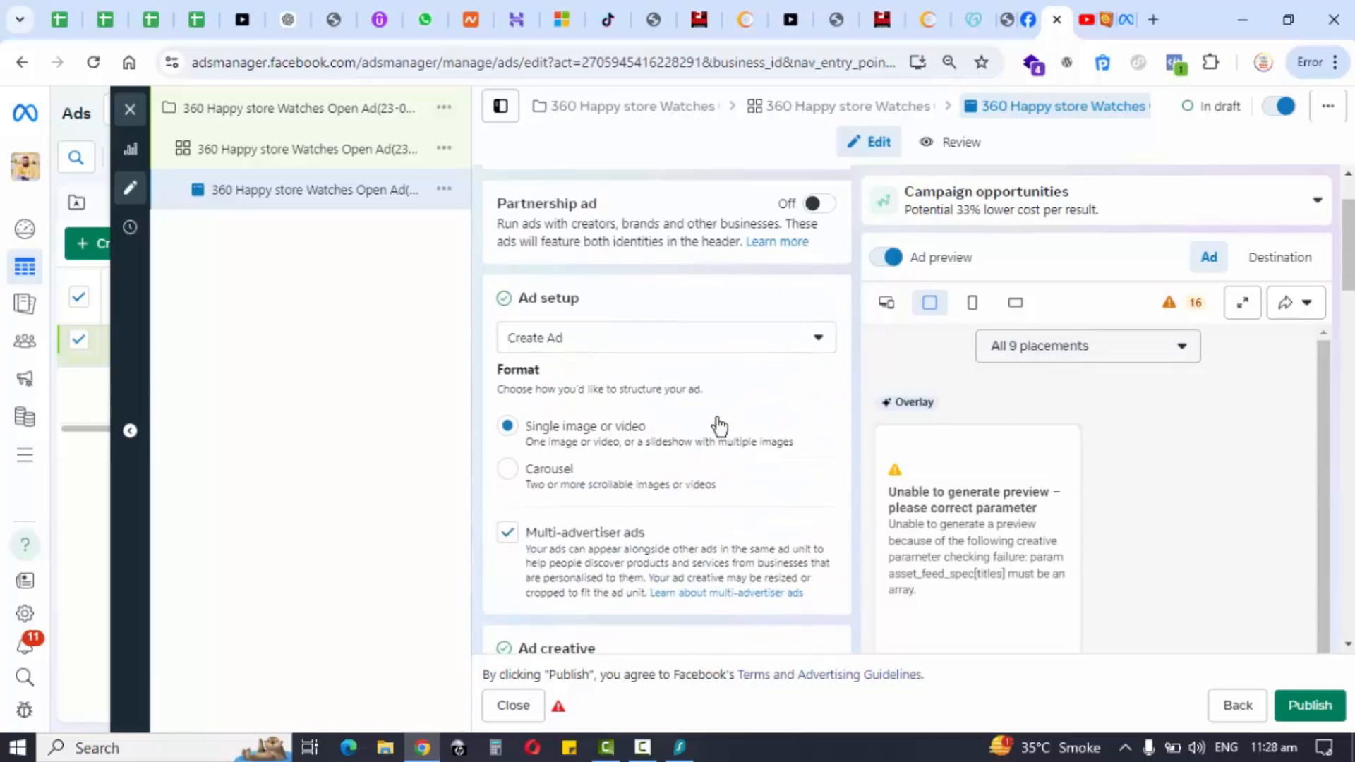
pyautogui.scroll(-7, 586, 416)
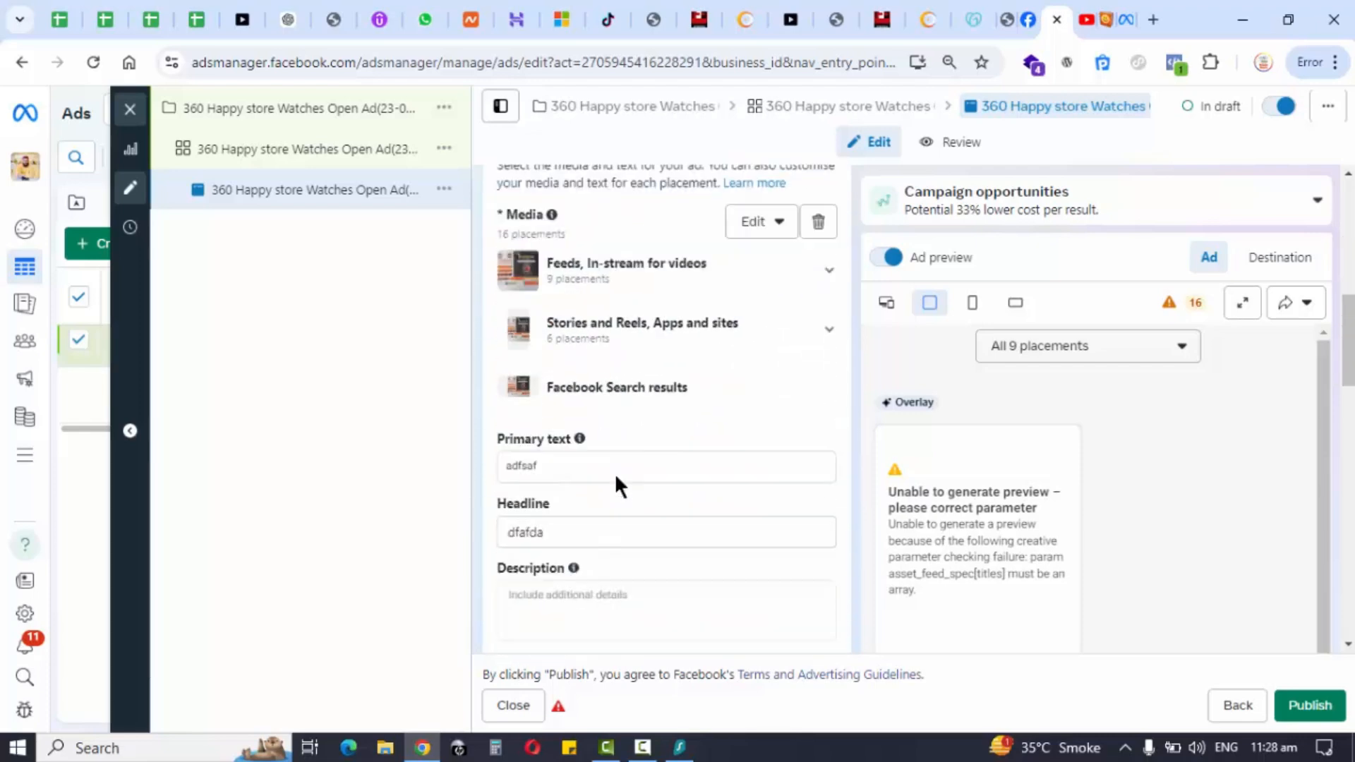
pyautogui.scroll(-3, 575, 341)
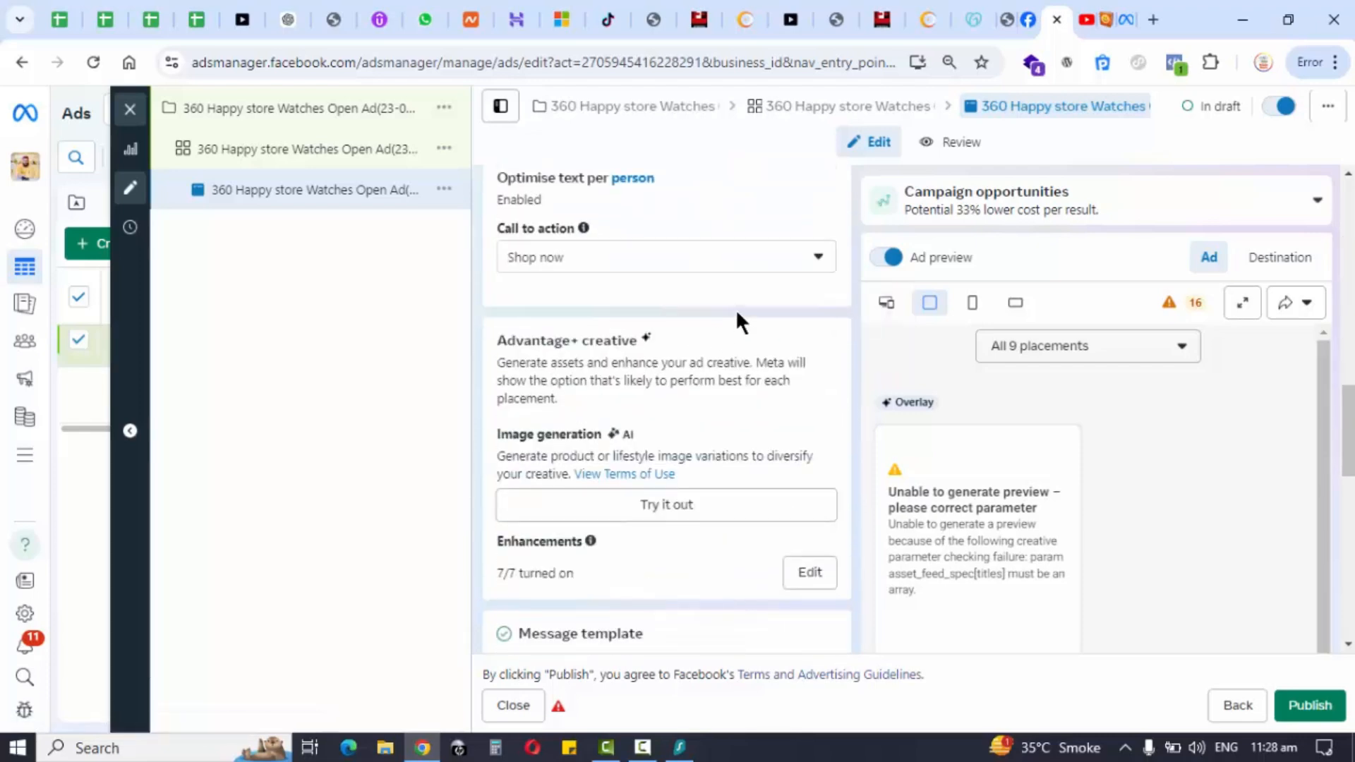
pyautogui.scroll(-3, 590, 353)
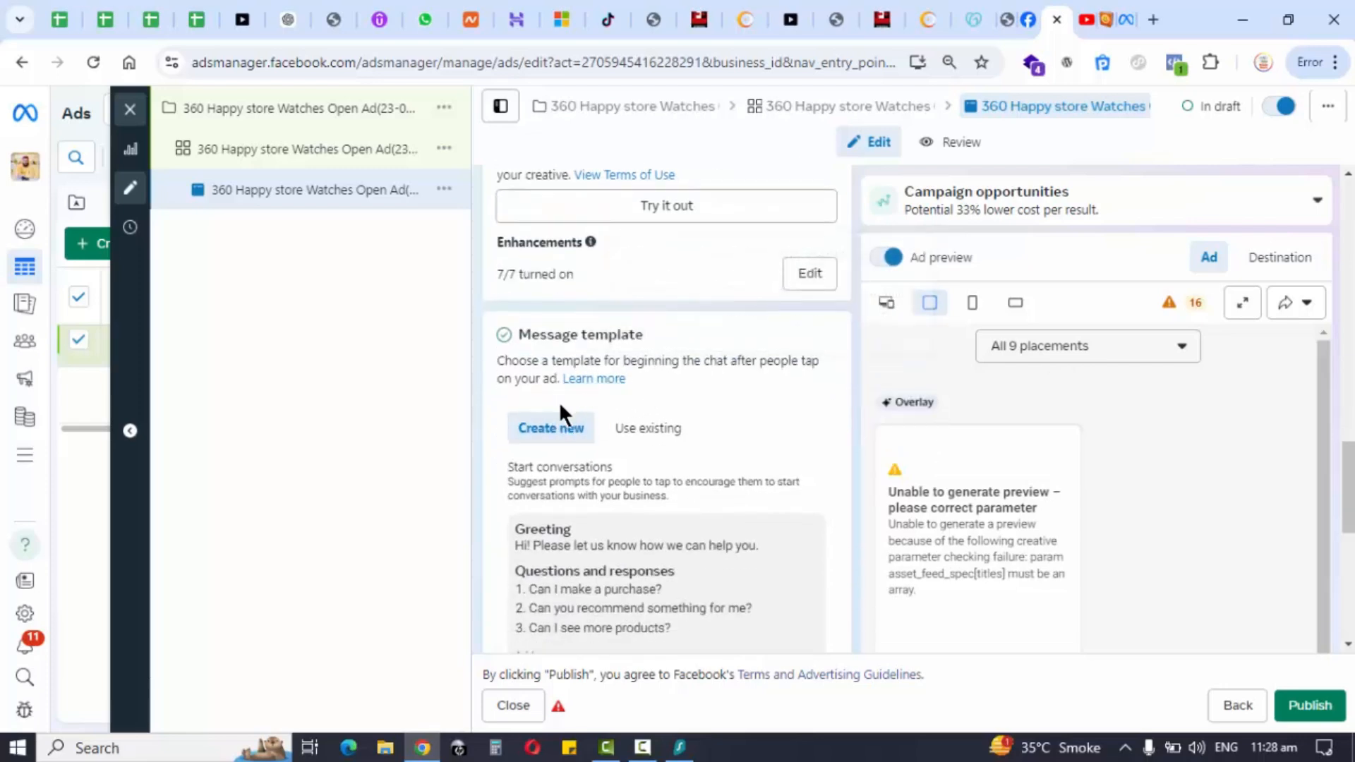
pyautogui.scroll(-1, 561, 494)
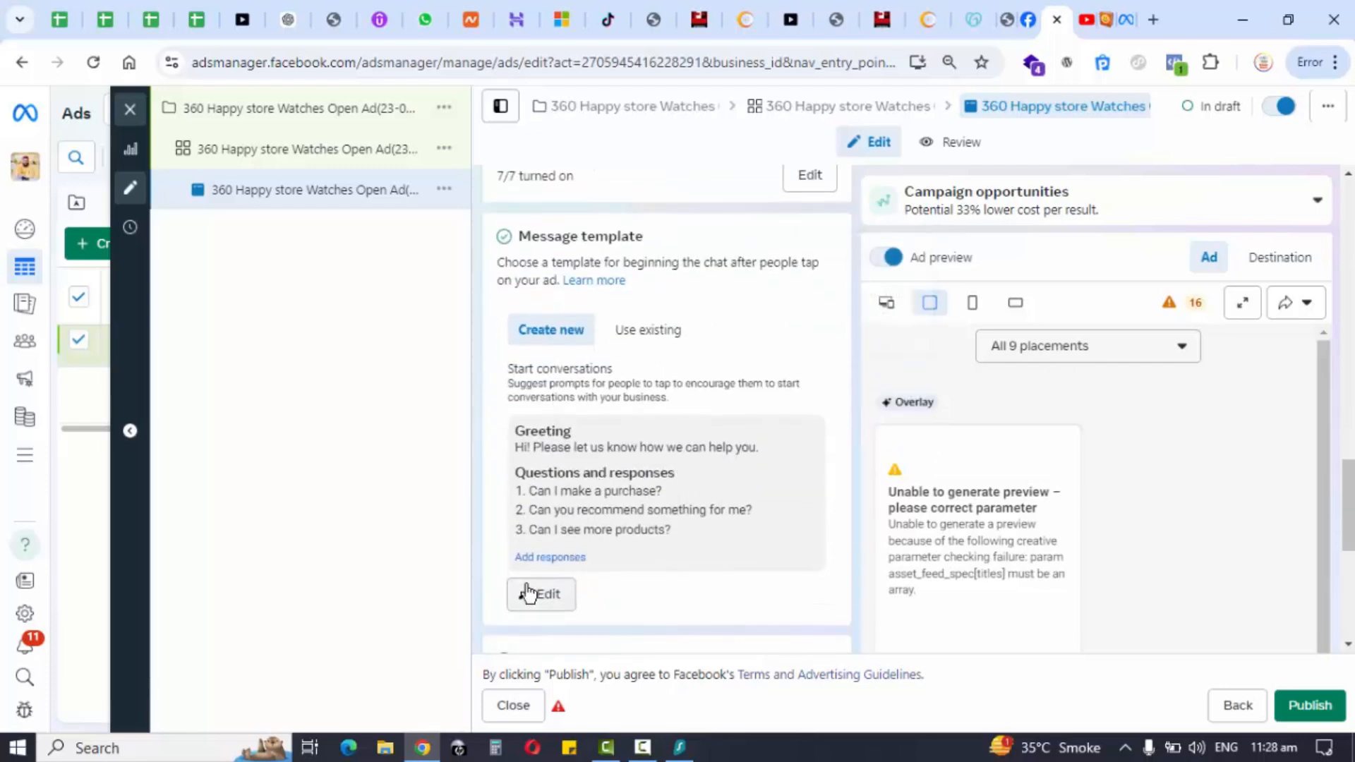
pyautogui.scroll(-6, 599, 508)
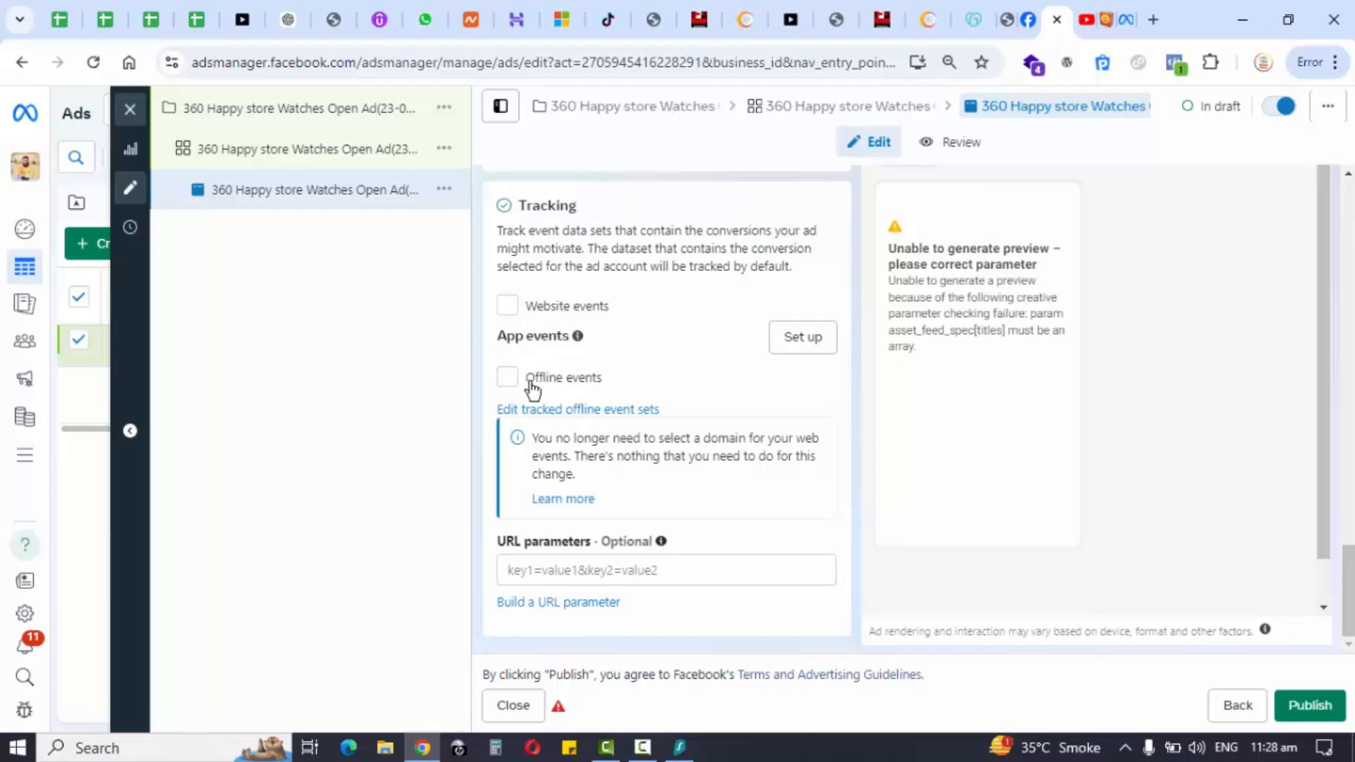
pyautogui.scroll(9, 714, 444)
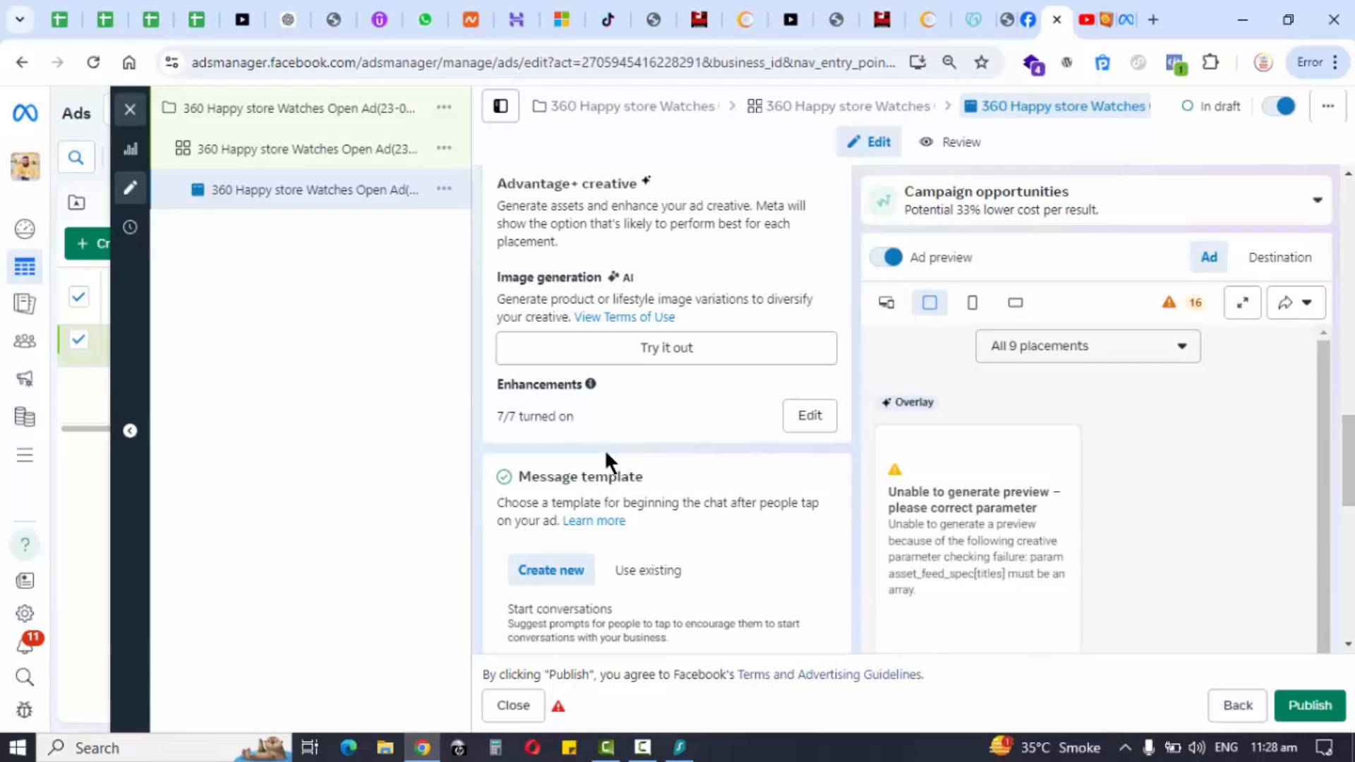
pyautogui.scroll(15, 607, 425)
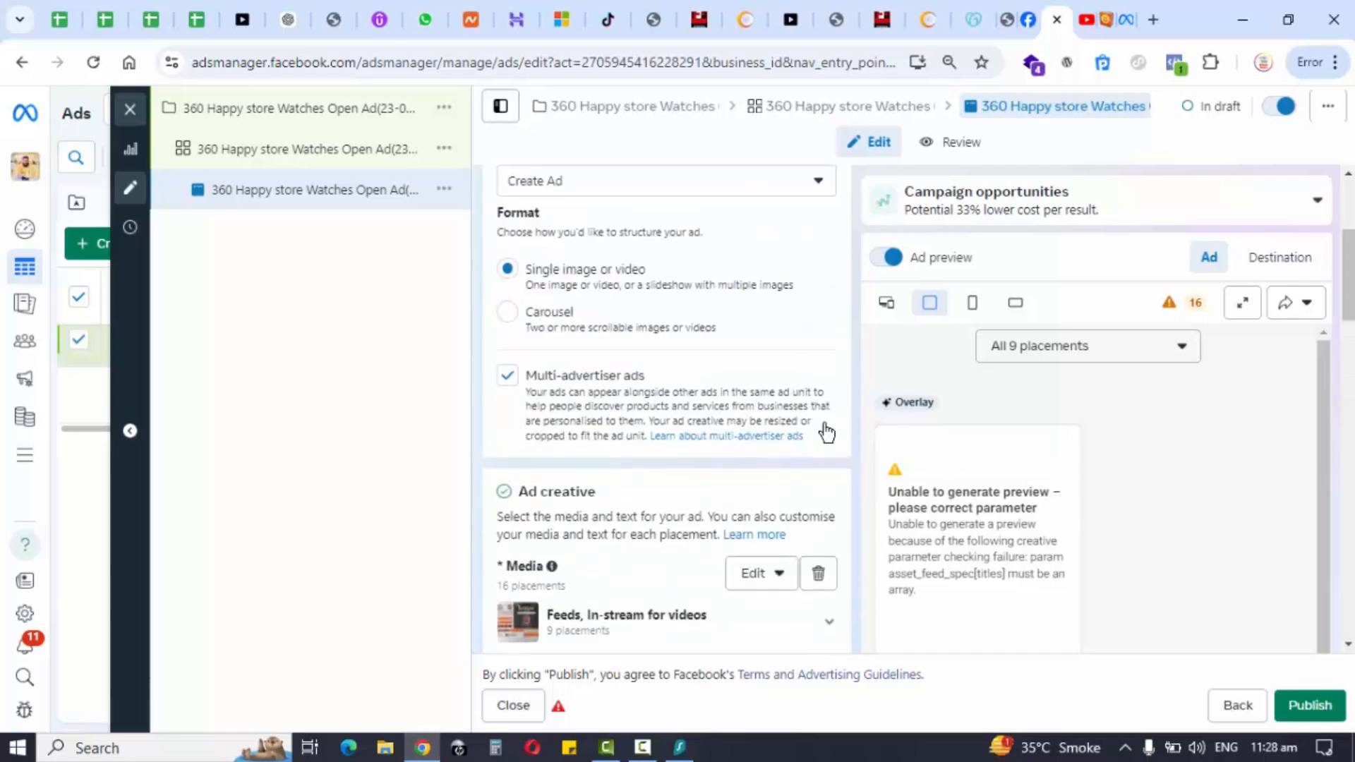
pyautogui.scroll(4, 676, 456)
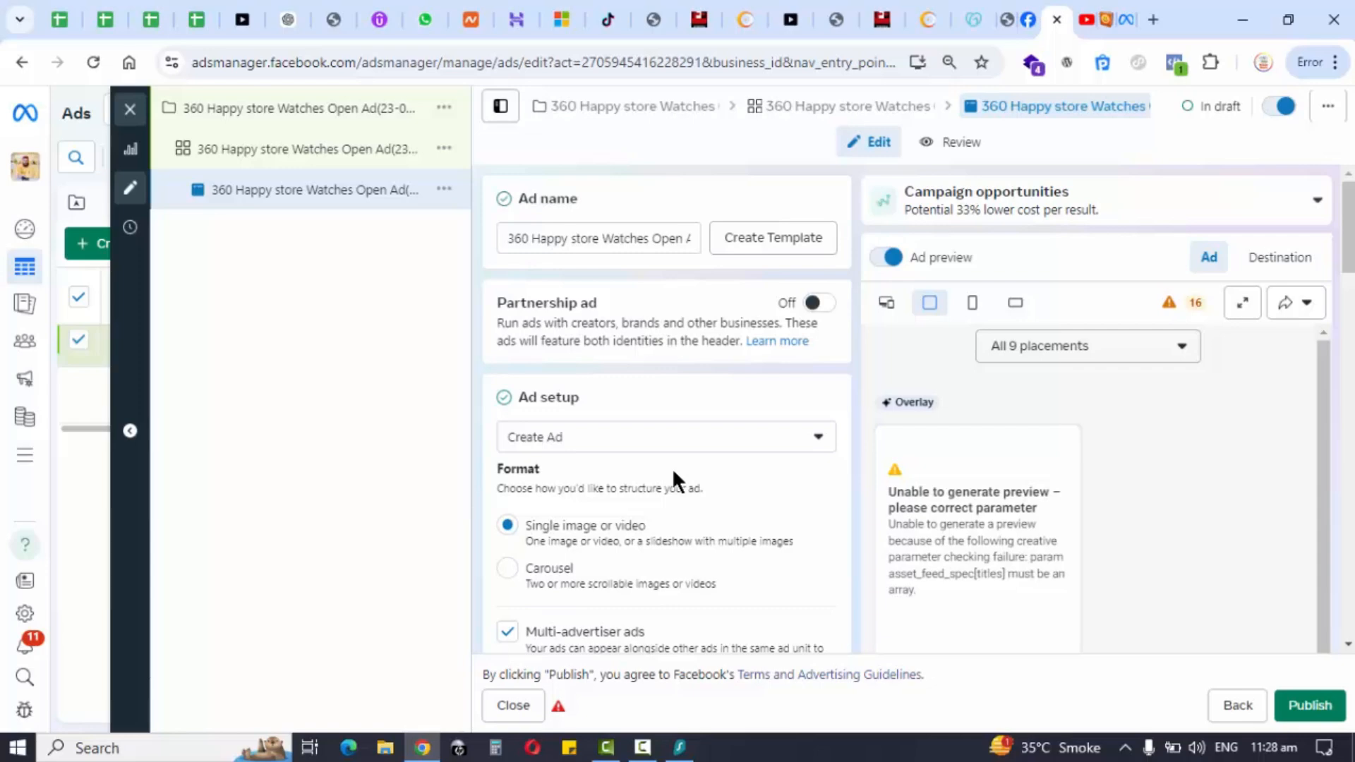
pyautogui.scroll(-10, 650, 480)
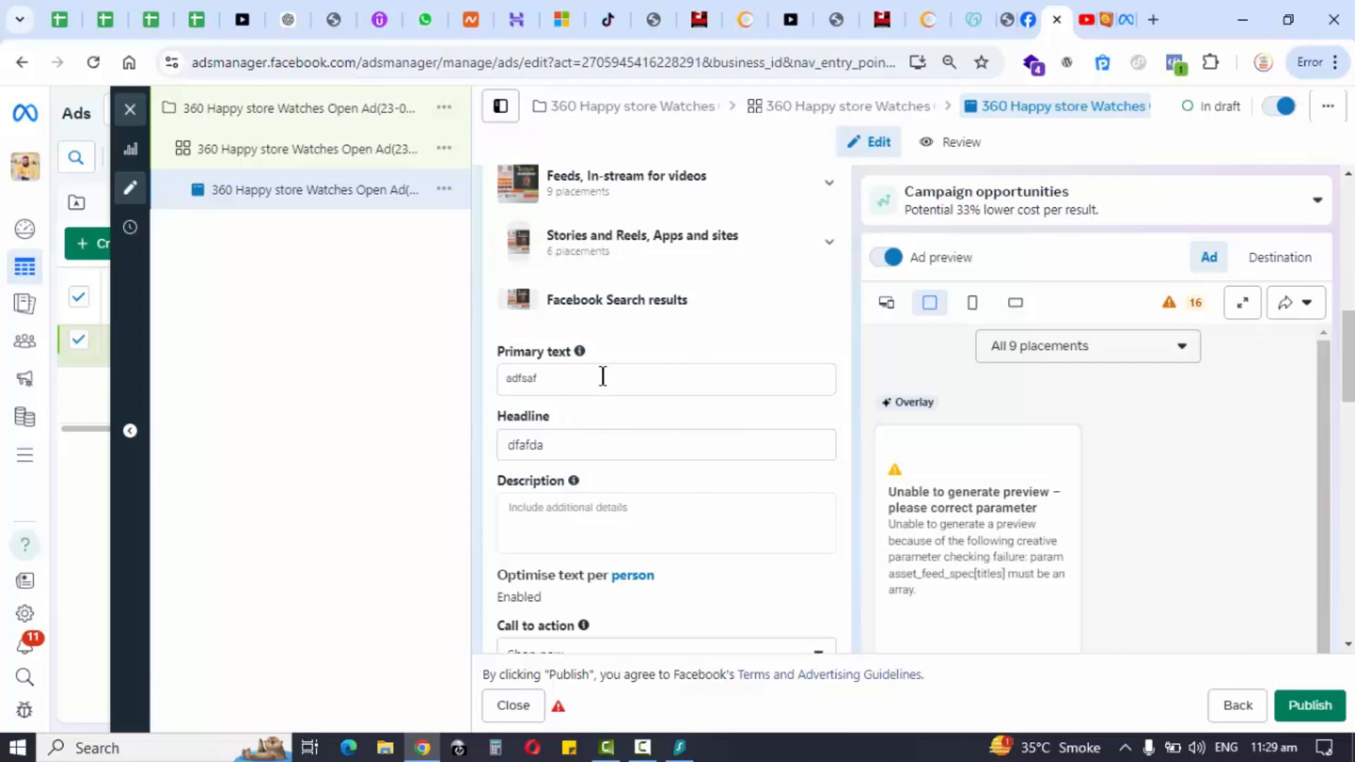
# Close the ad editor and return to the ads list, leaving the ad unpublished
pyautogui.click(130, 111)
pyautogui.click(130, 110)
pyautogui.click(378, 665)
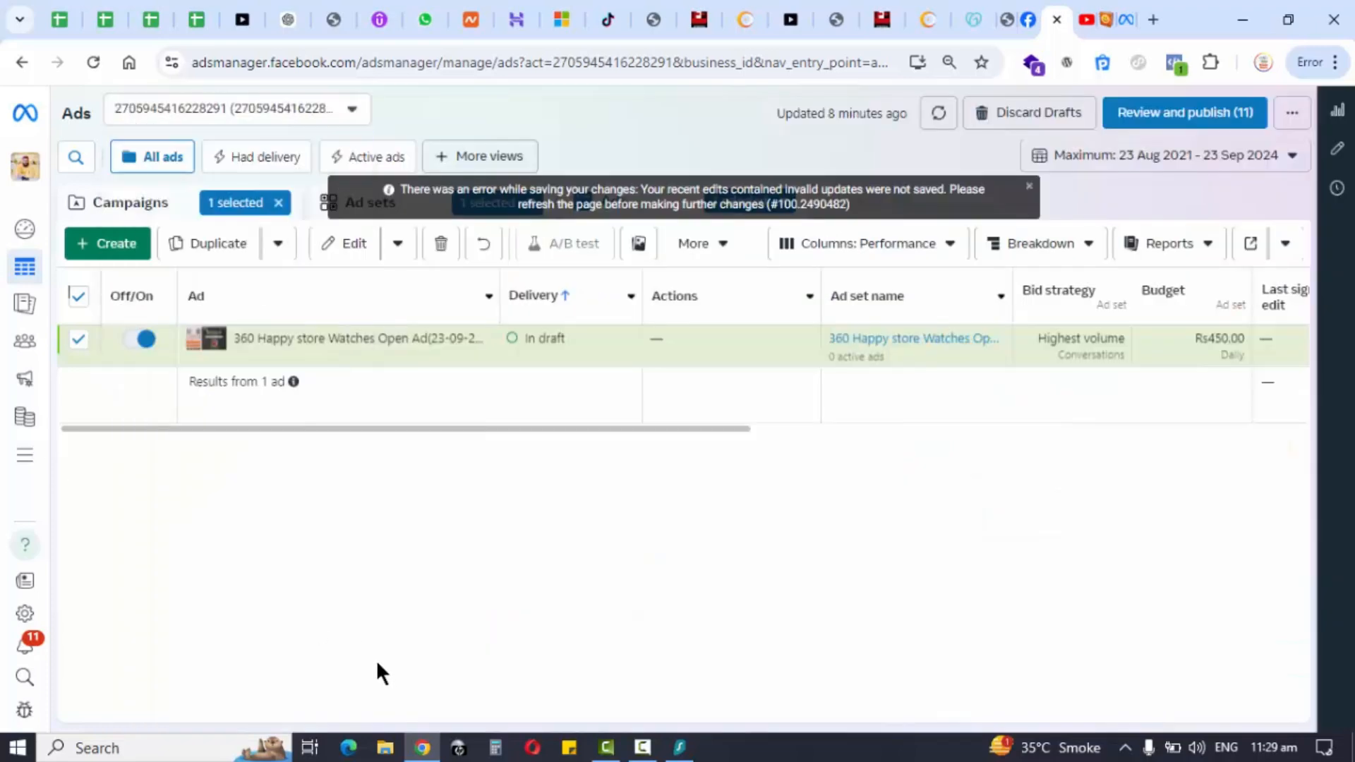
# Open the ad account's Billing & payments area and look over its payment settings
pyautogui.click(26, 457)
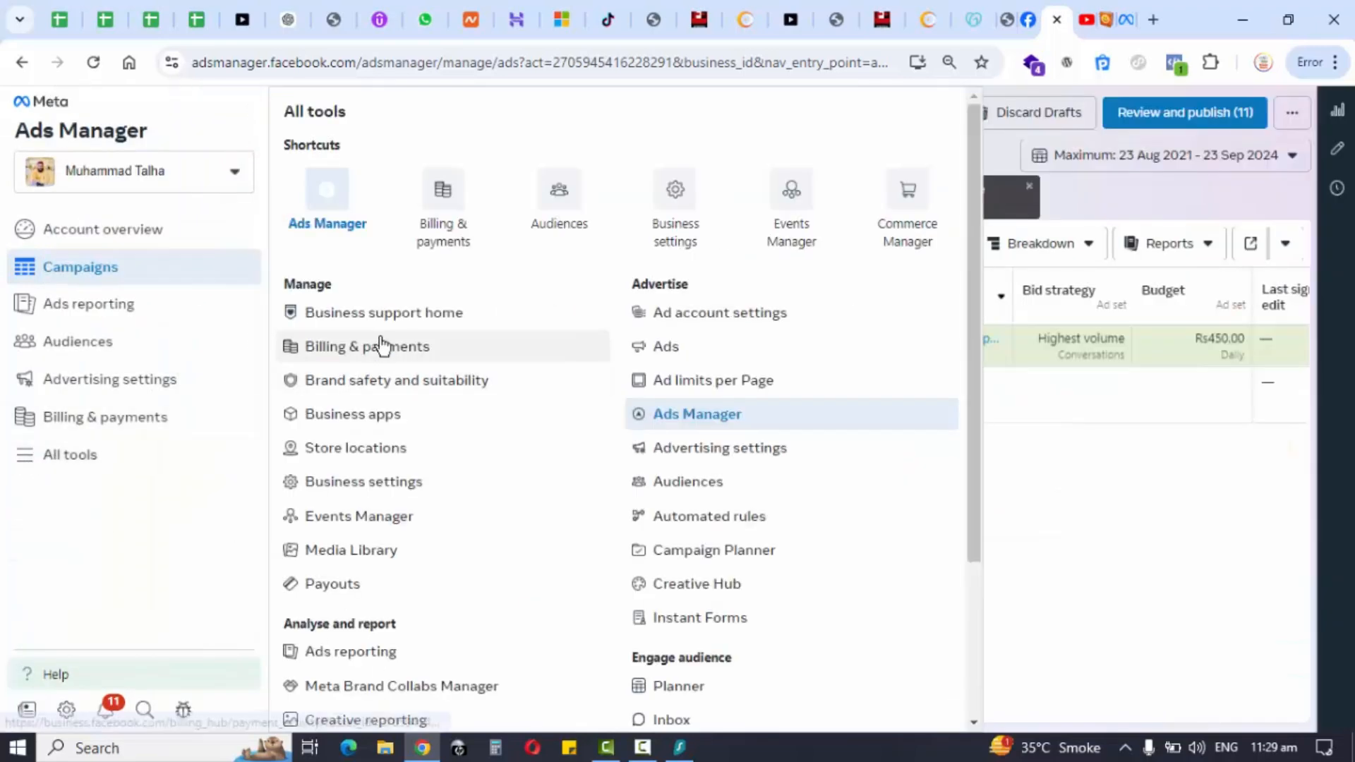
pyautogui.click(413, 348)
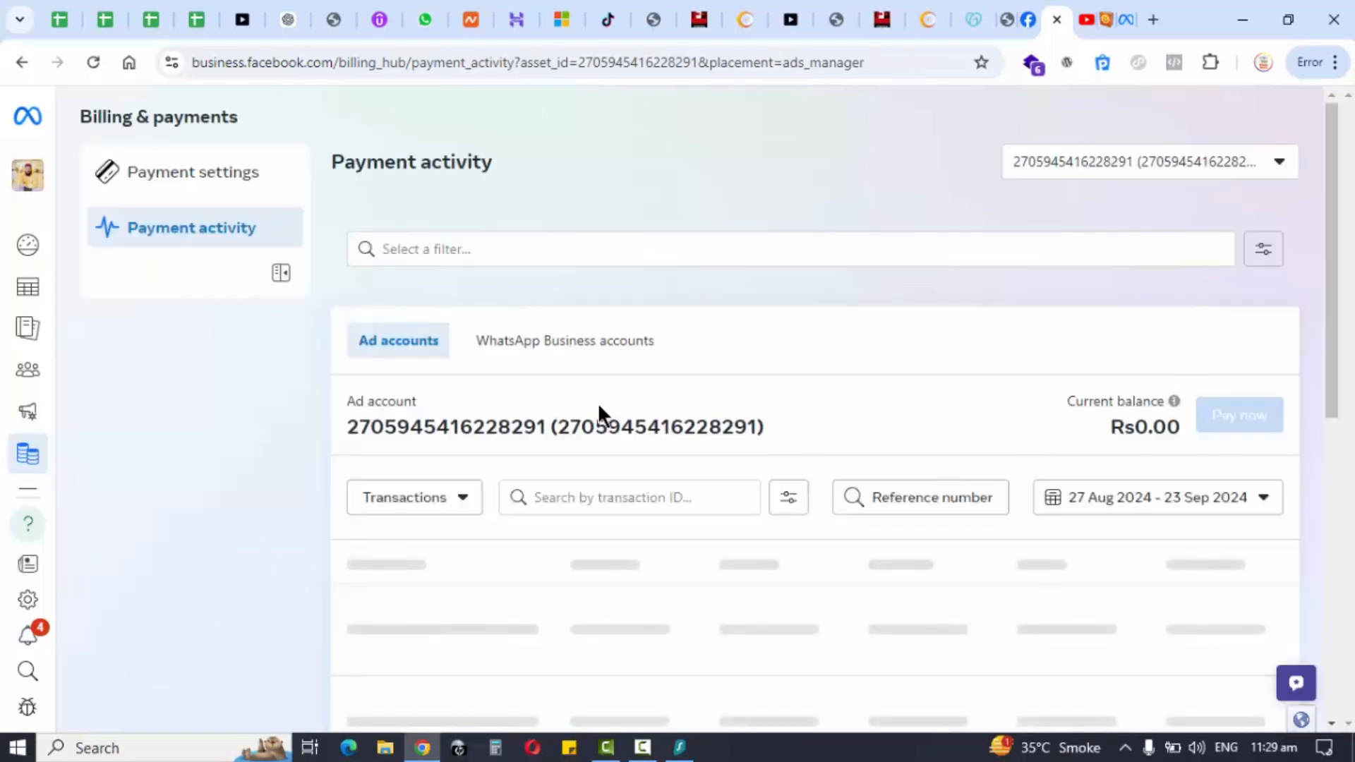
pyautogui.click(193, 170)
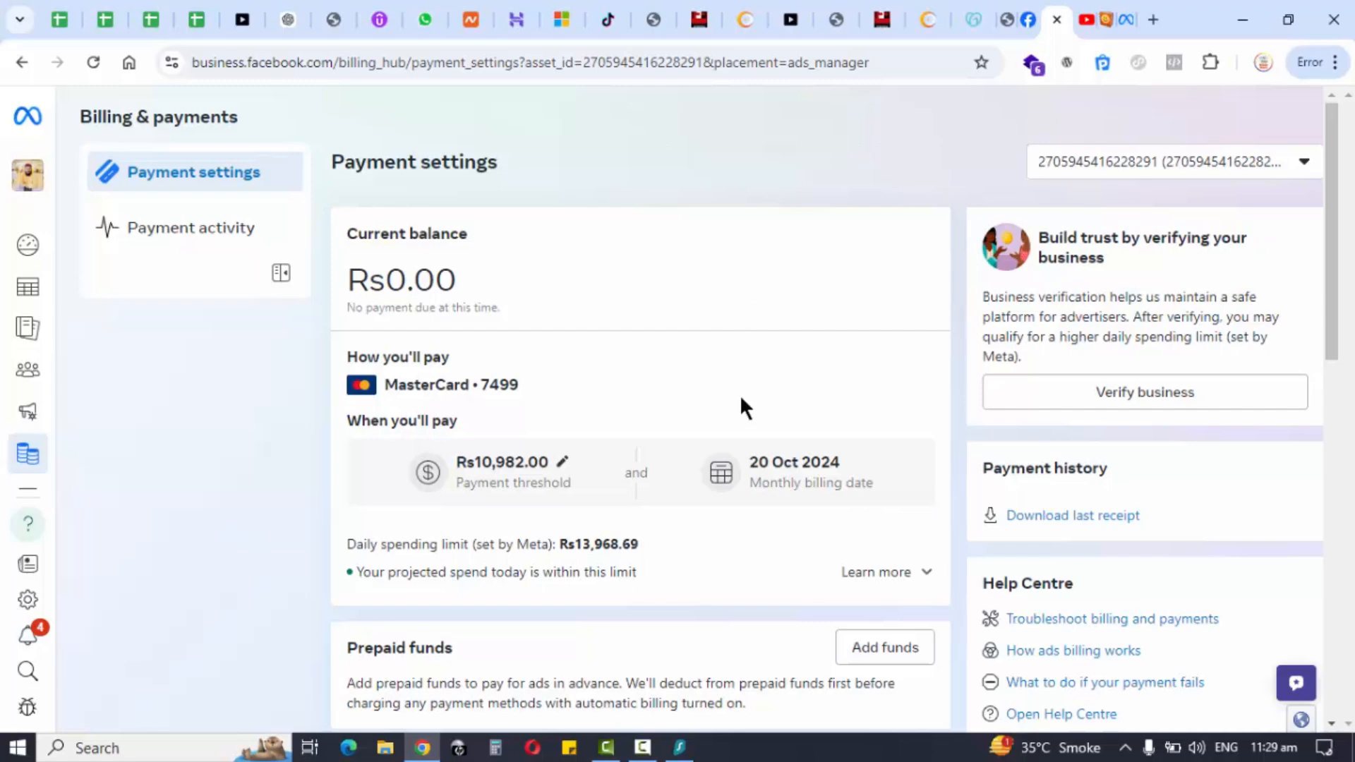
pyautogui.scroll(-3, 742, 400)
pyautogui.scroll(3, 741, 400)
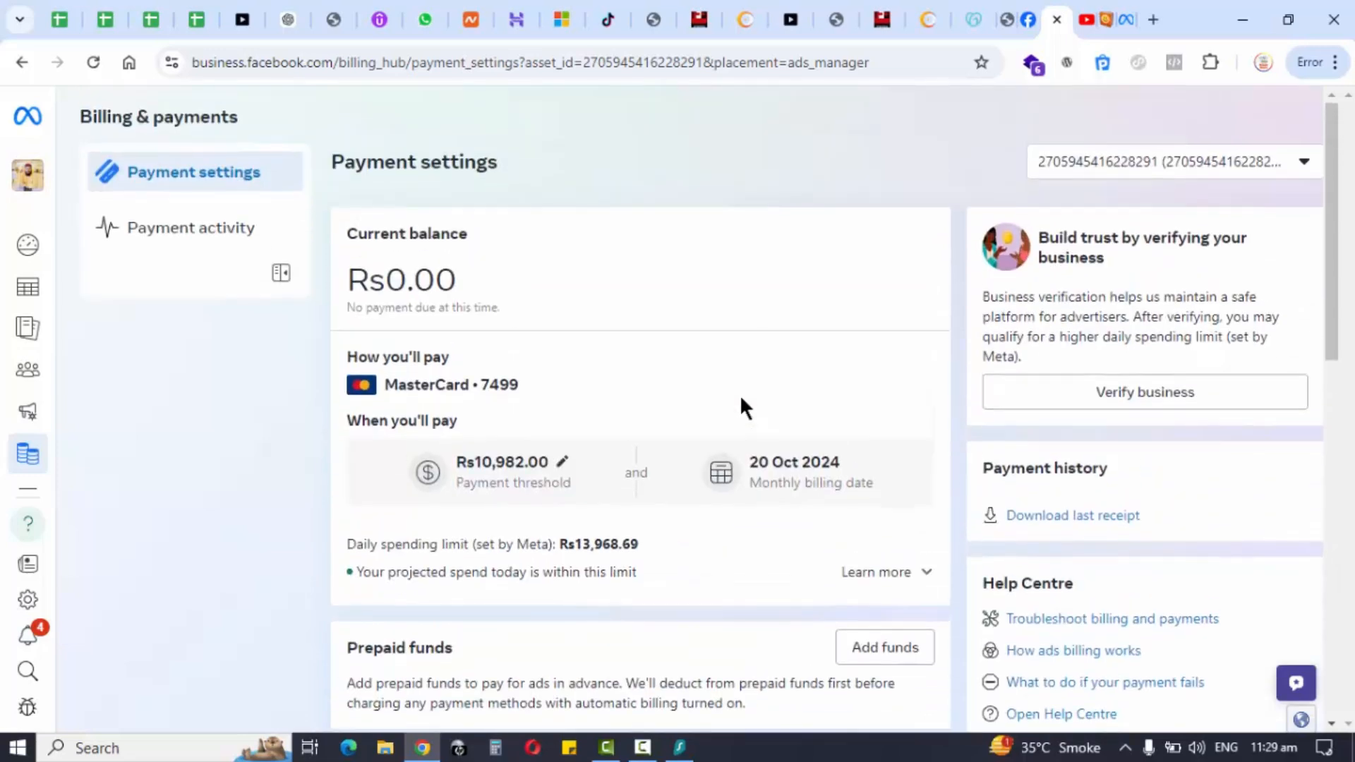